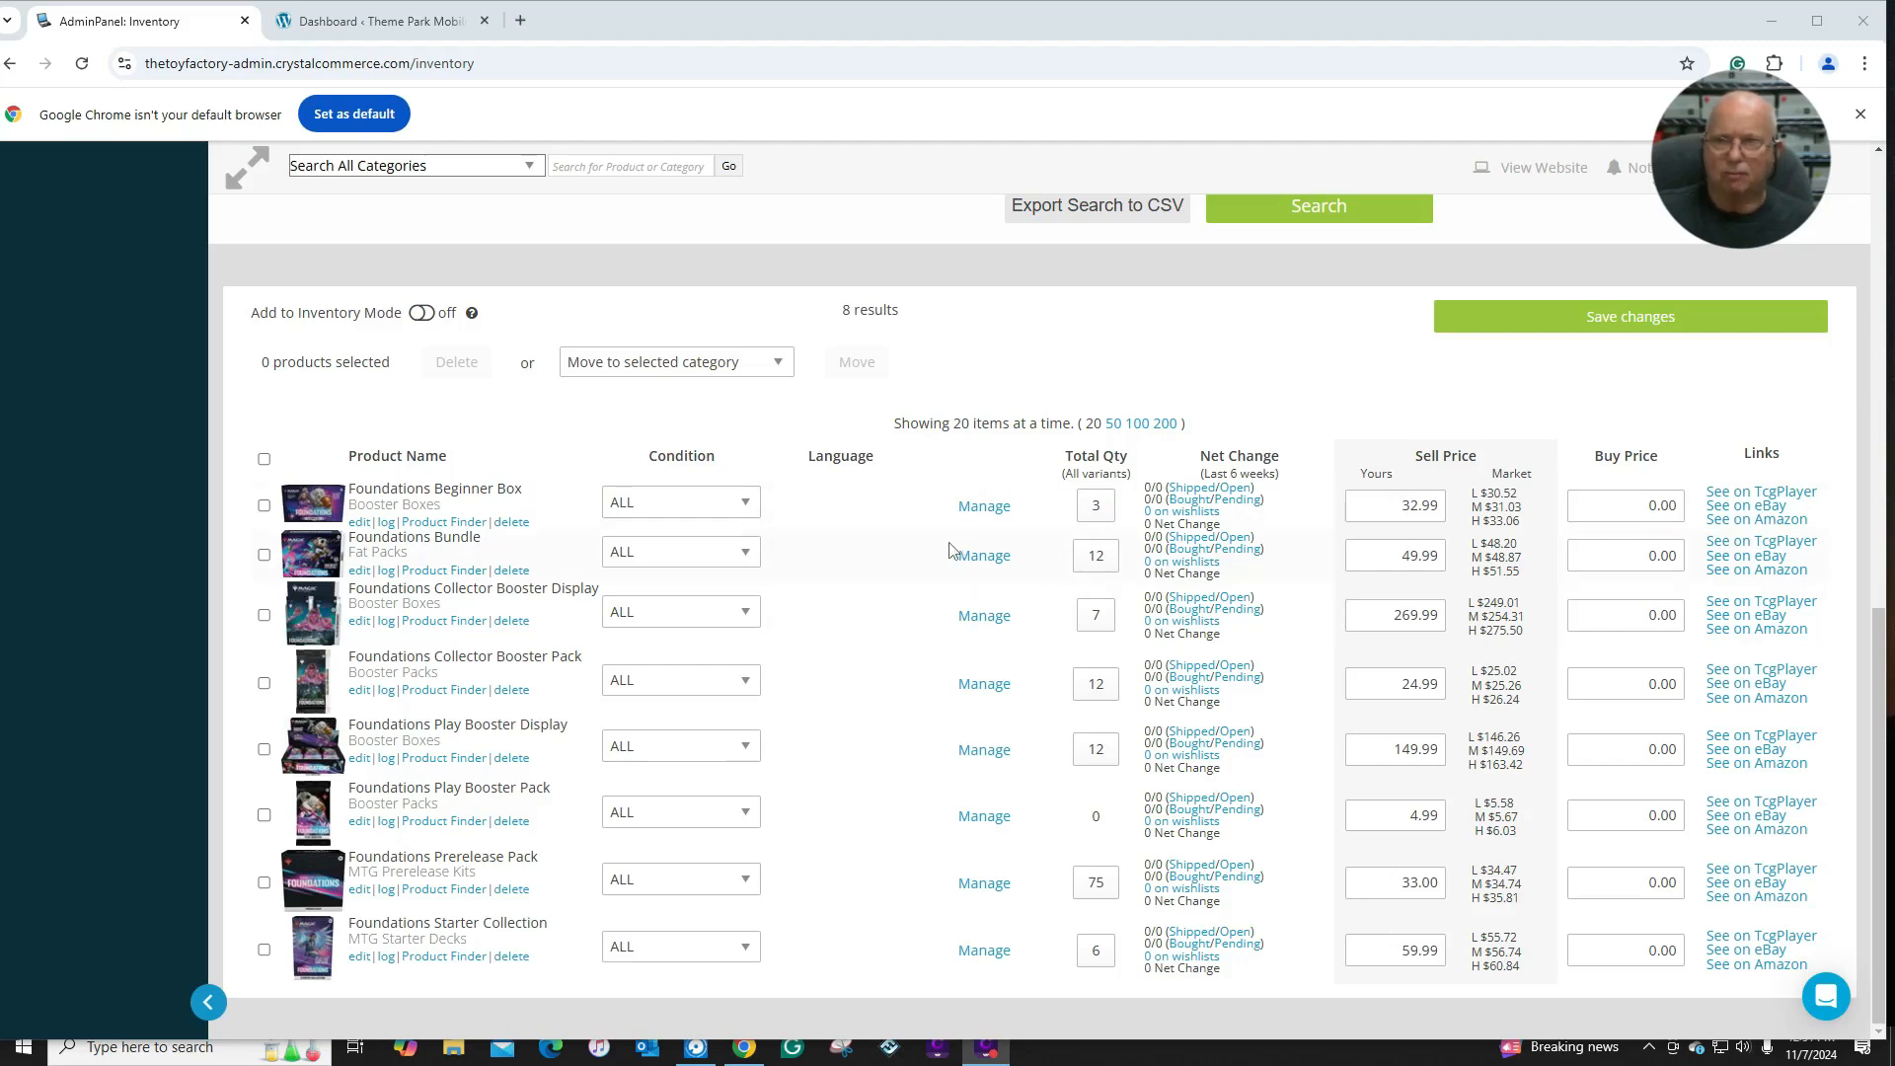
Open the inventory's product import page and choose the Magic Sealed Products category with its MTG Booster Boxes subcategory.
scroll(844, 534, "up", 10)
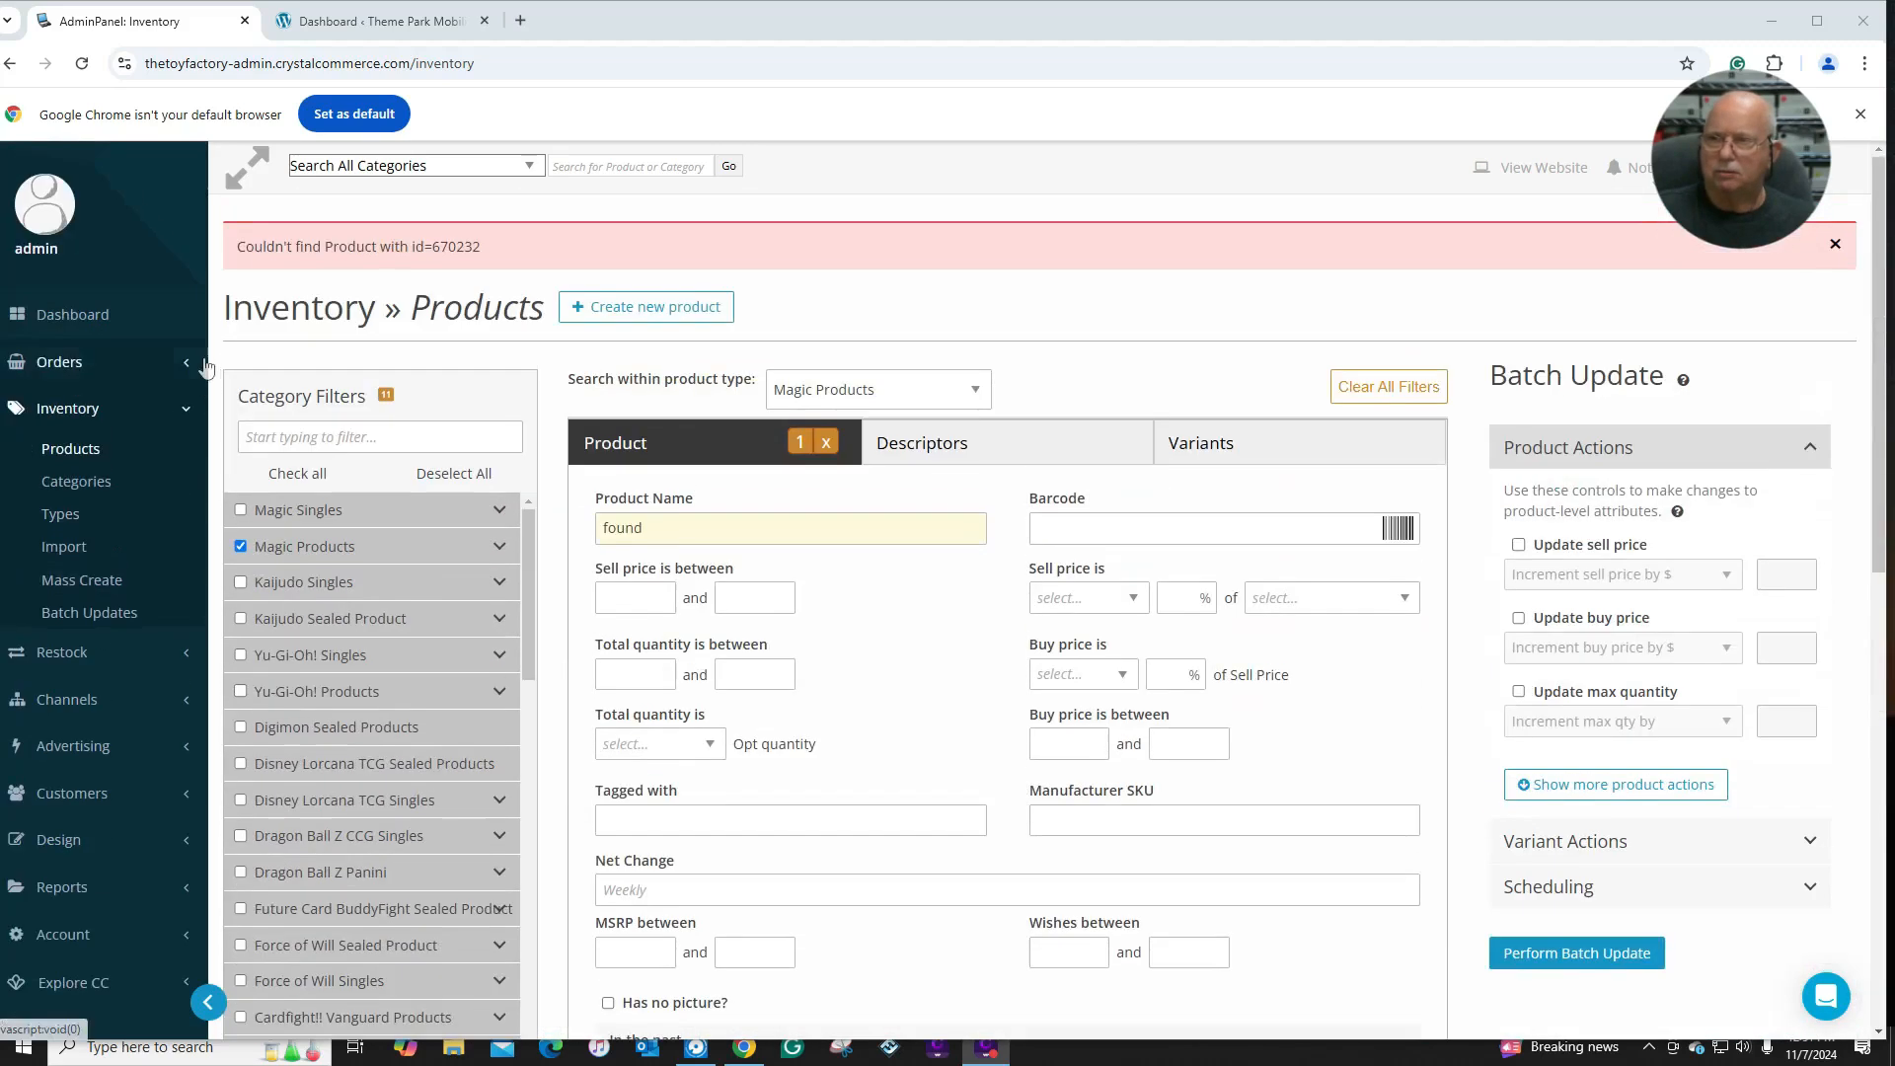
left_click(61, 551)
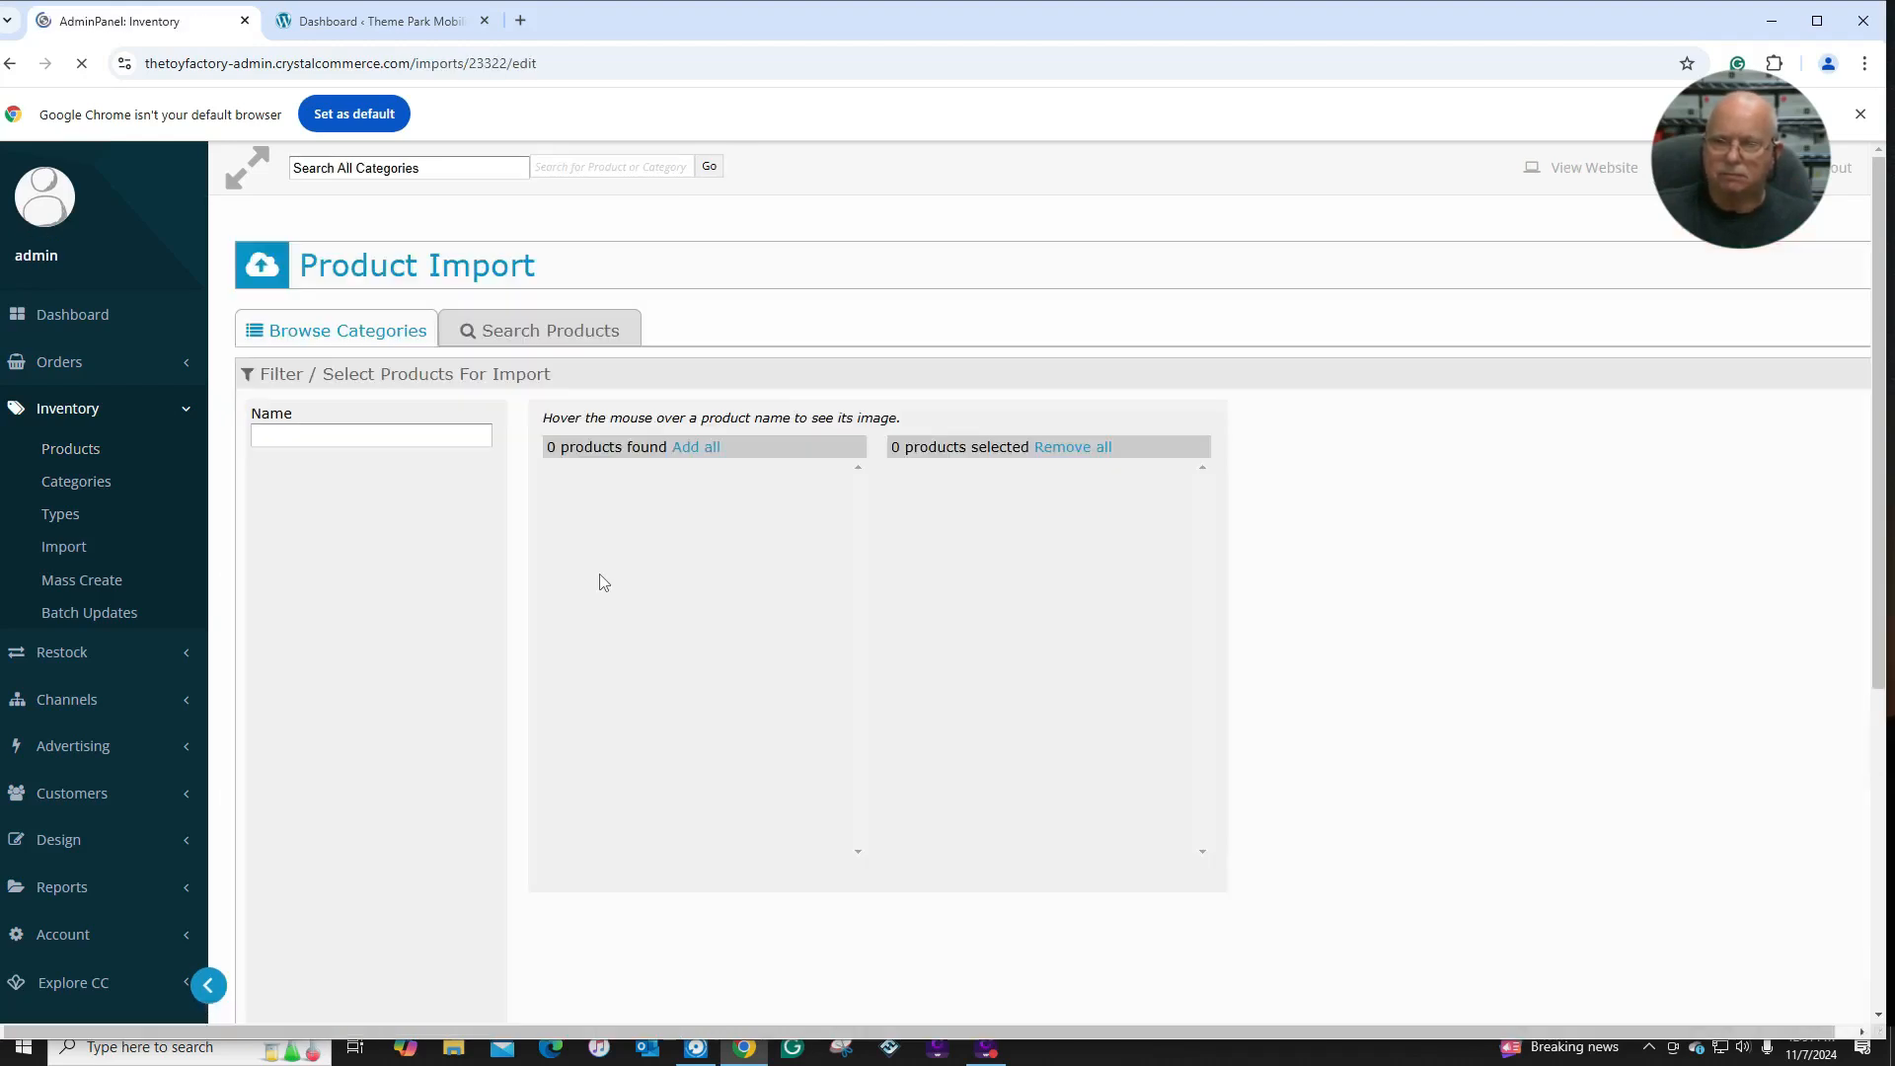
left_click_drag(1094, 425, 1094, 524)
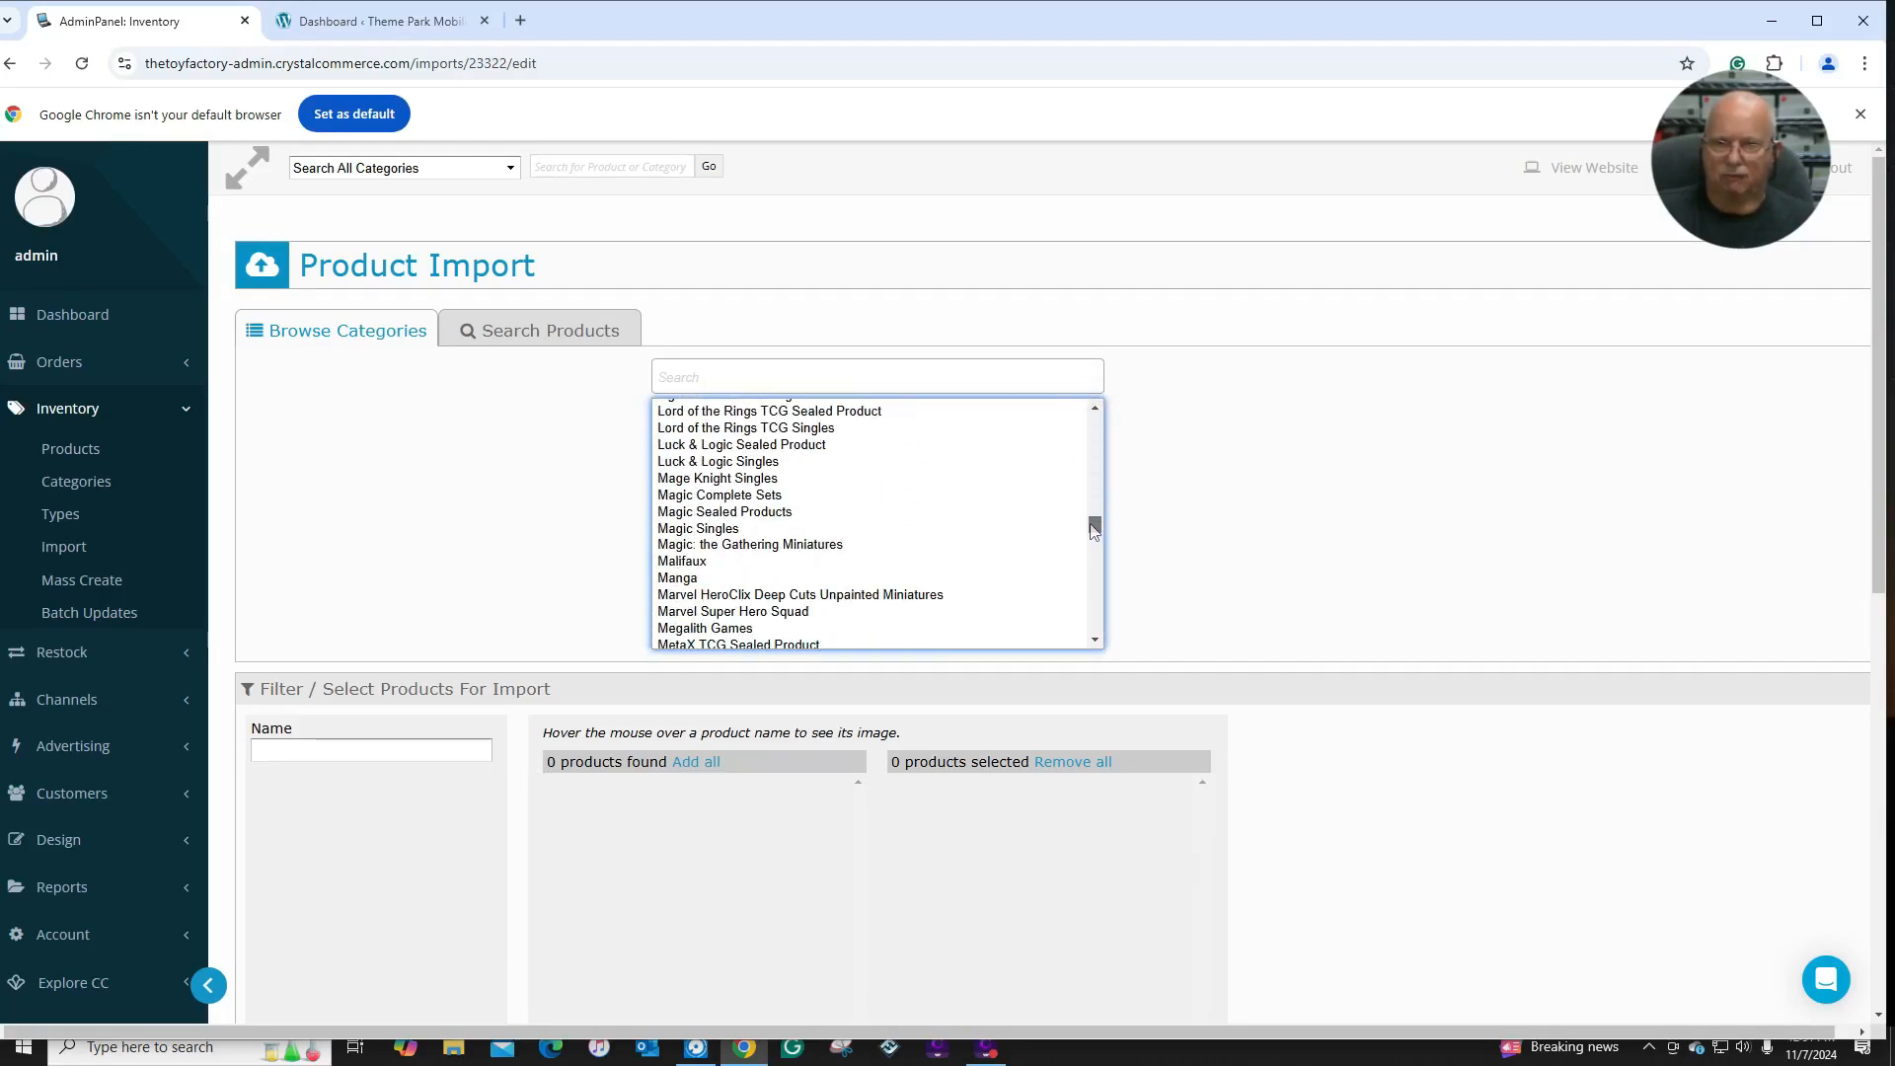
left_click(743, 513)
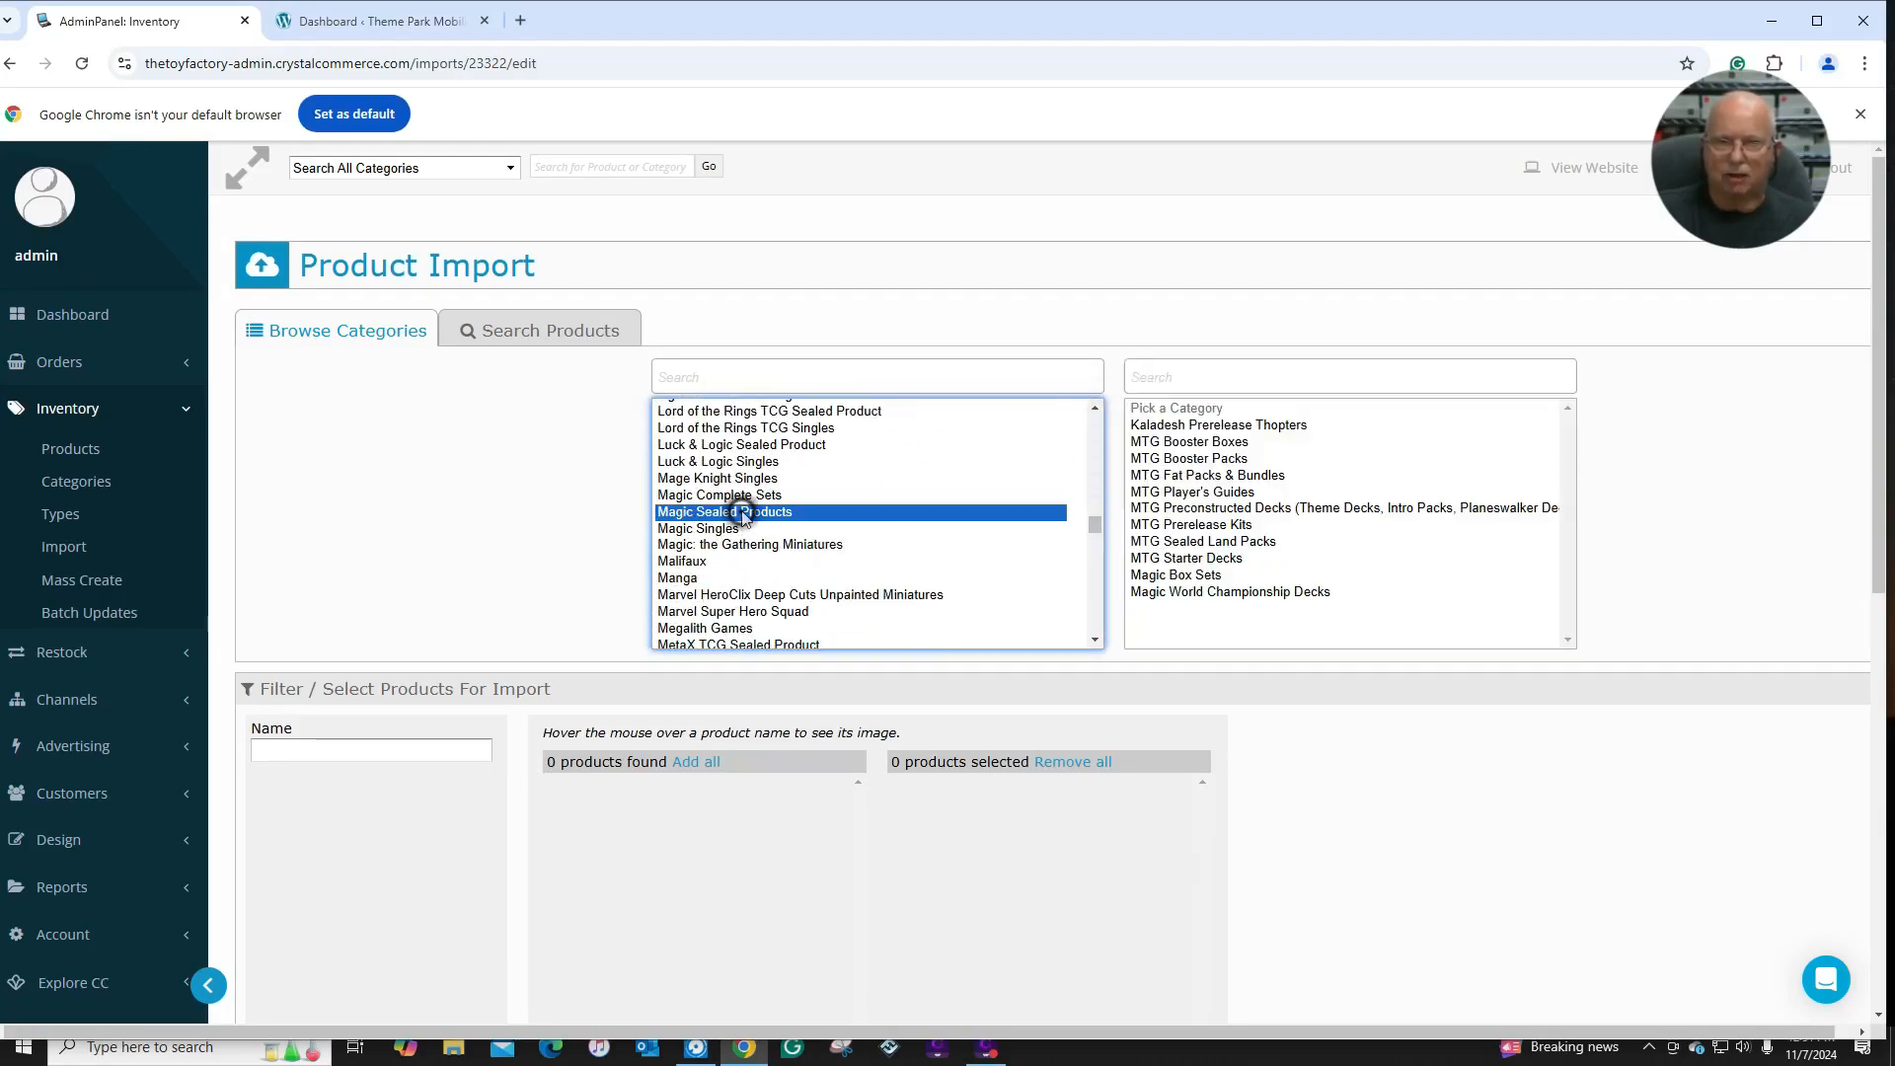
left_click(1174, 444)
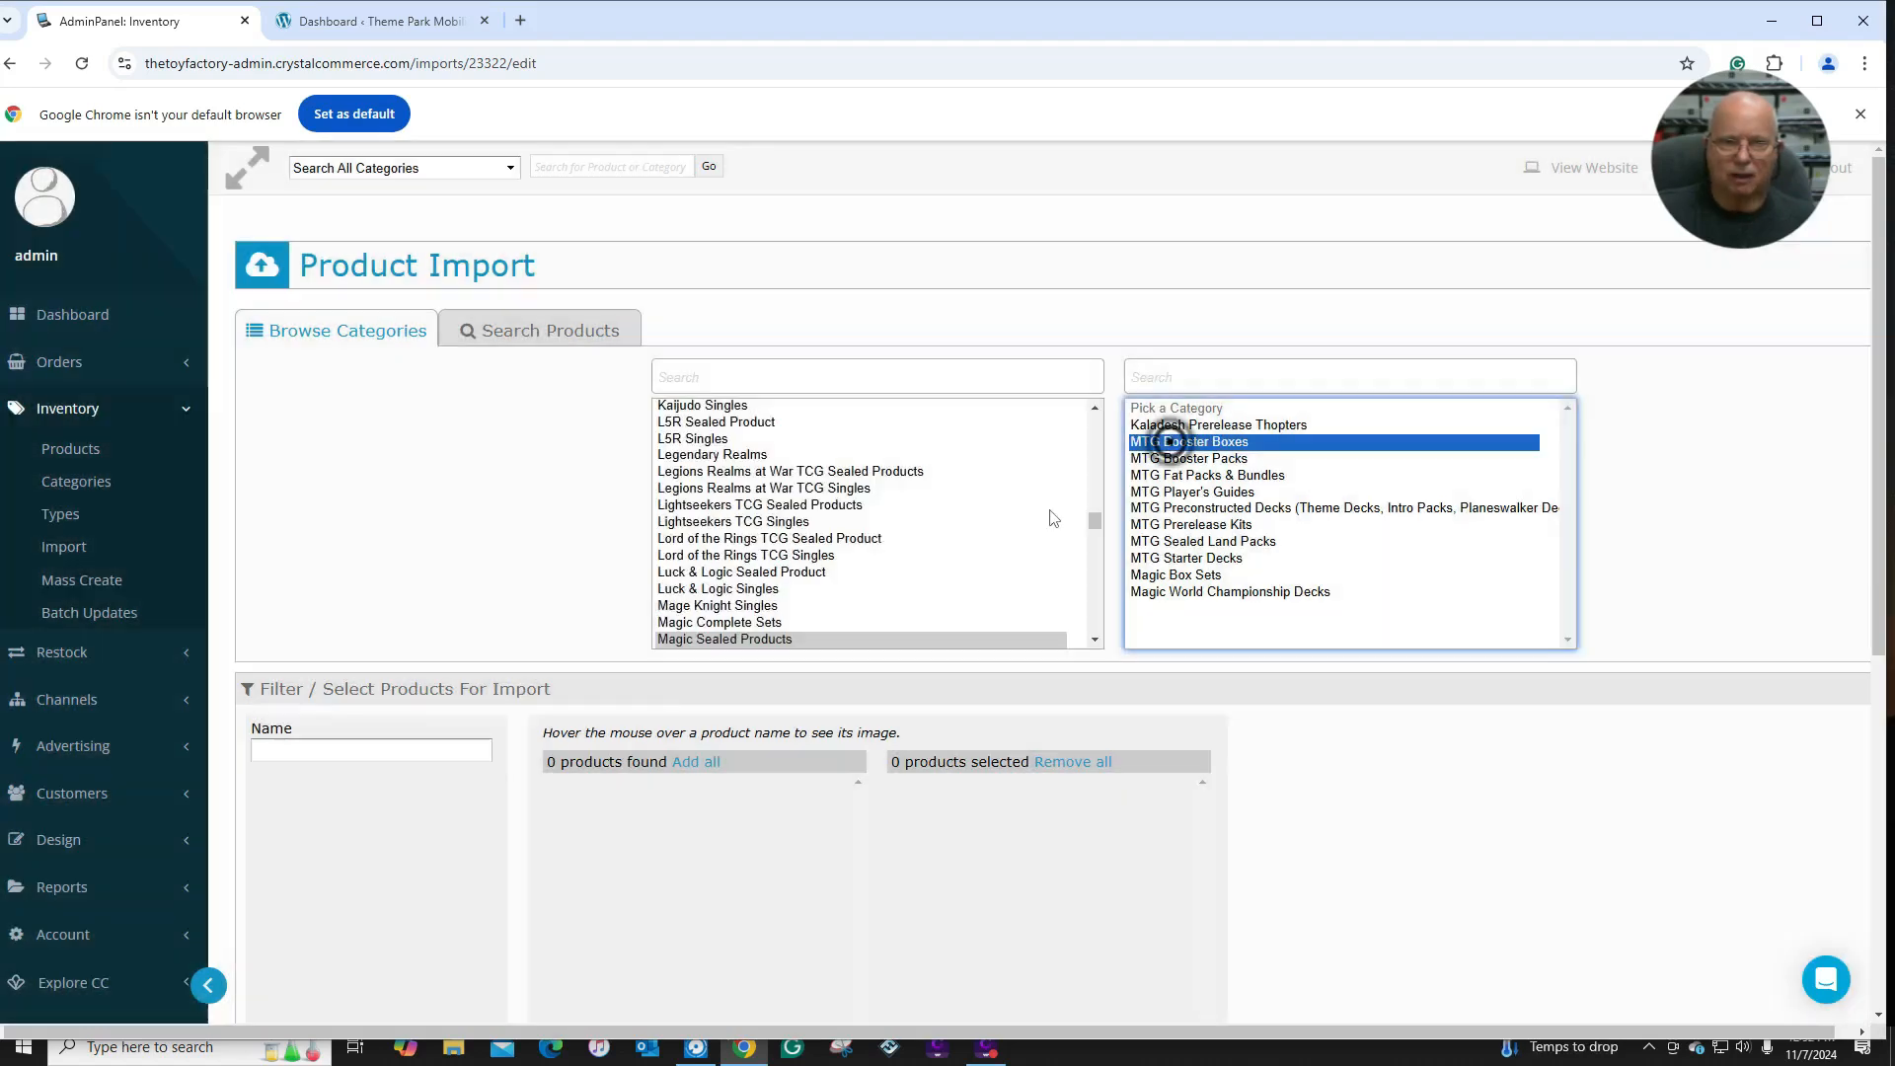
Filter the booster boxes by the name "foundations" and add Foundations Jumpstart Booster Display to the products selected for import.
left_click(357, 752)
type("fo")
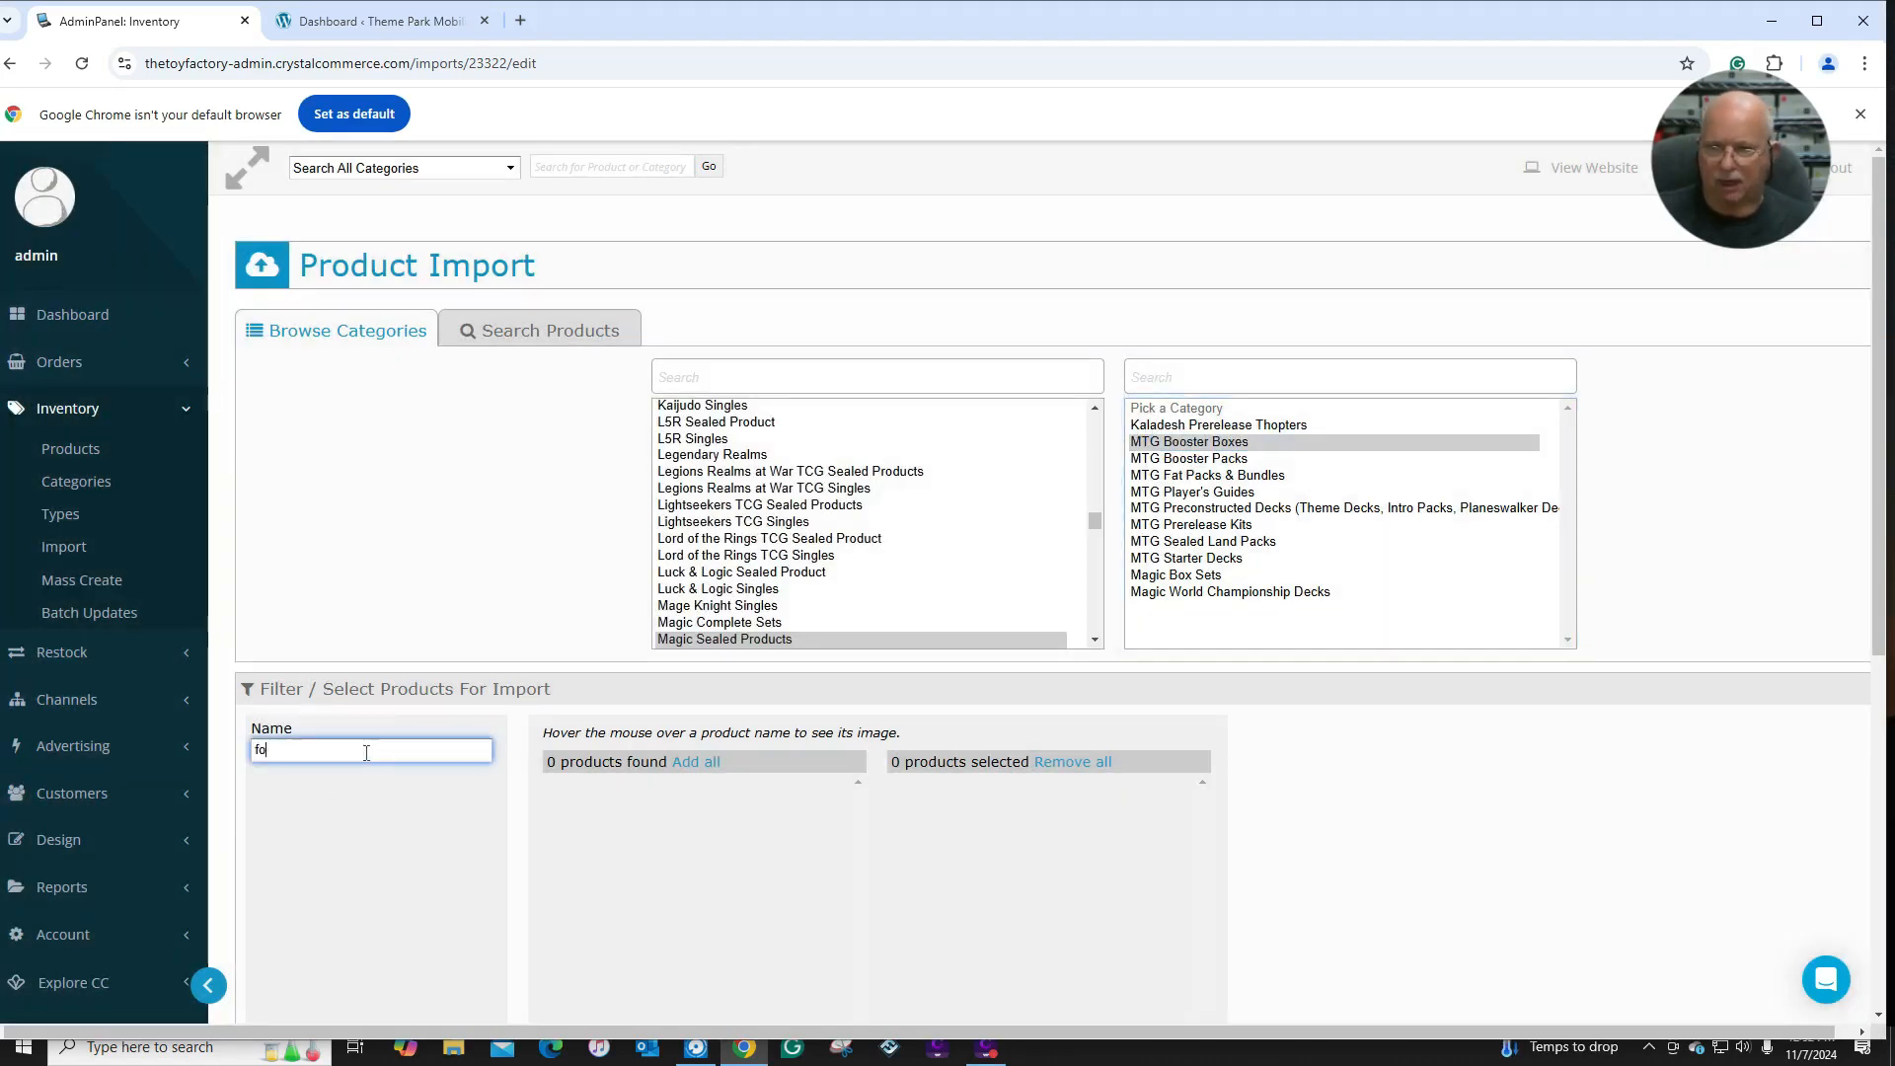
type("undation")
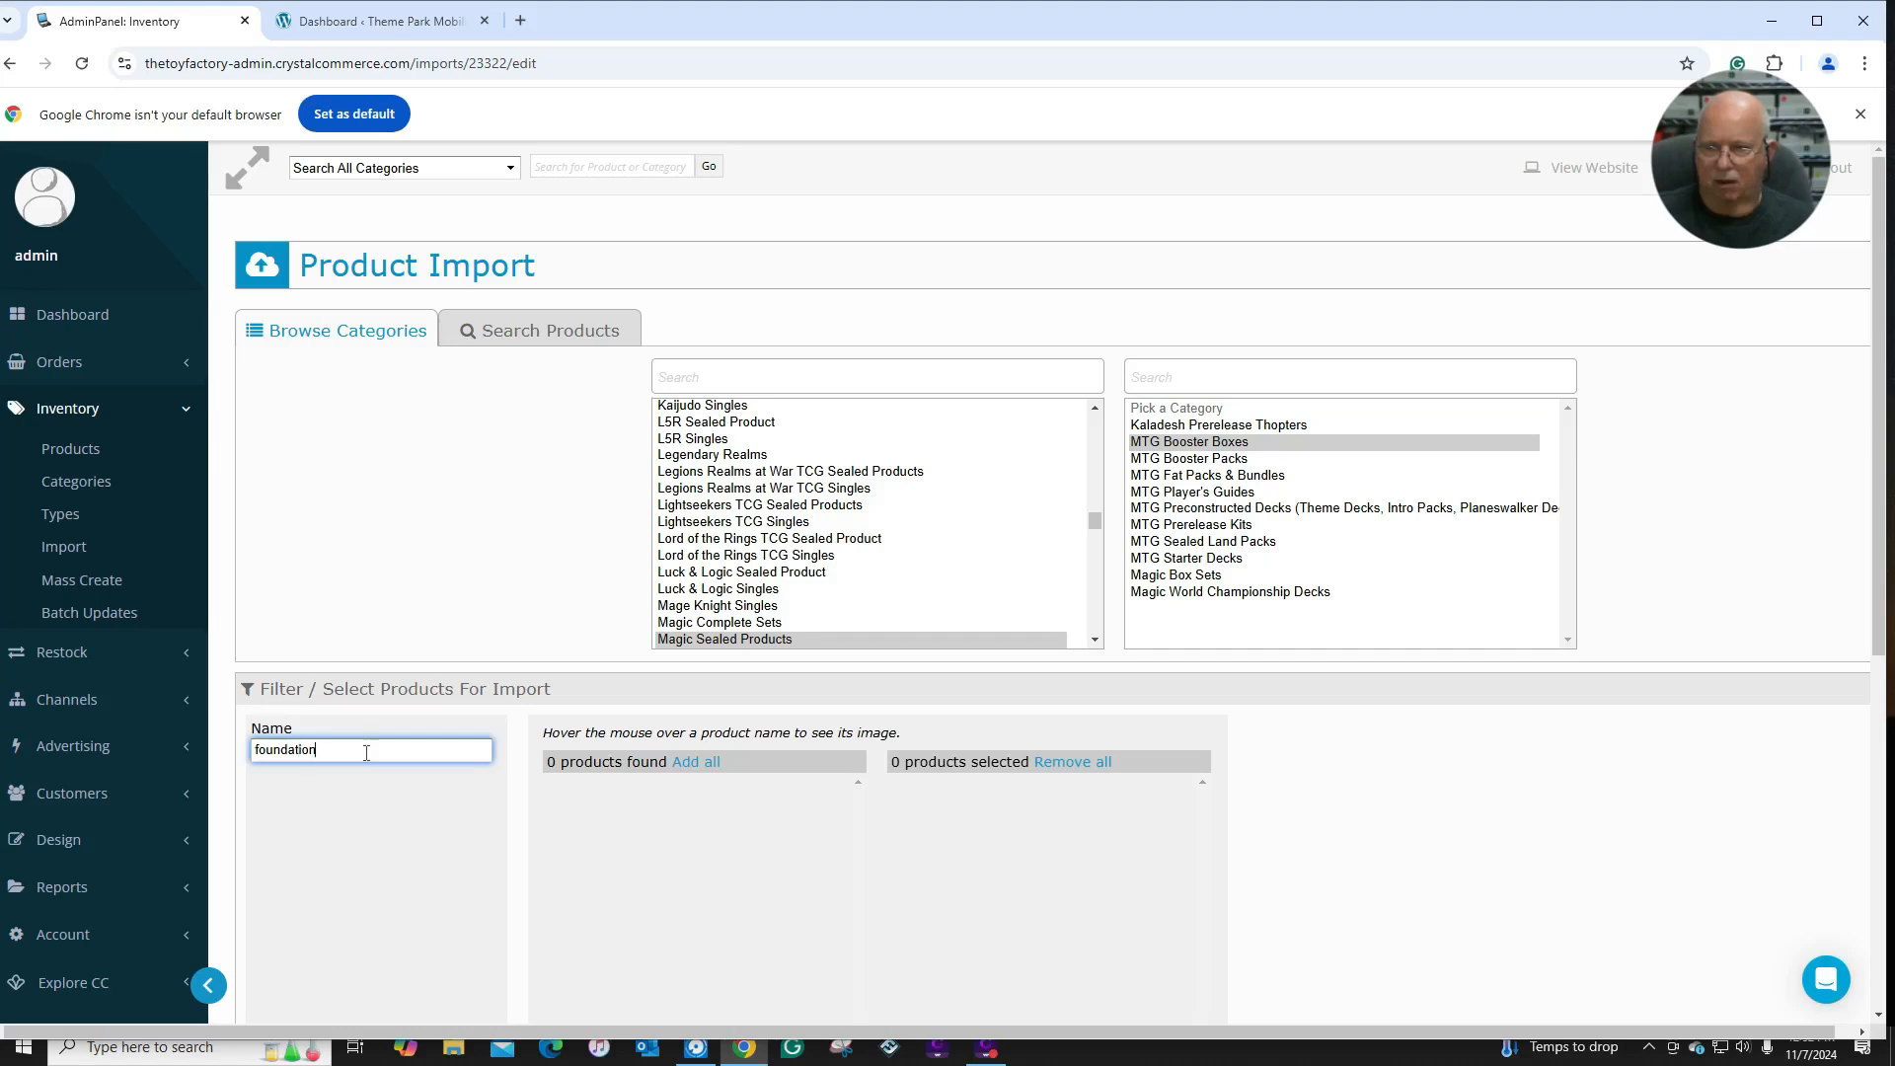
type("s")
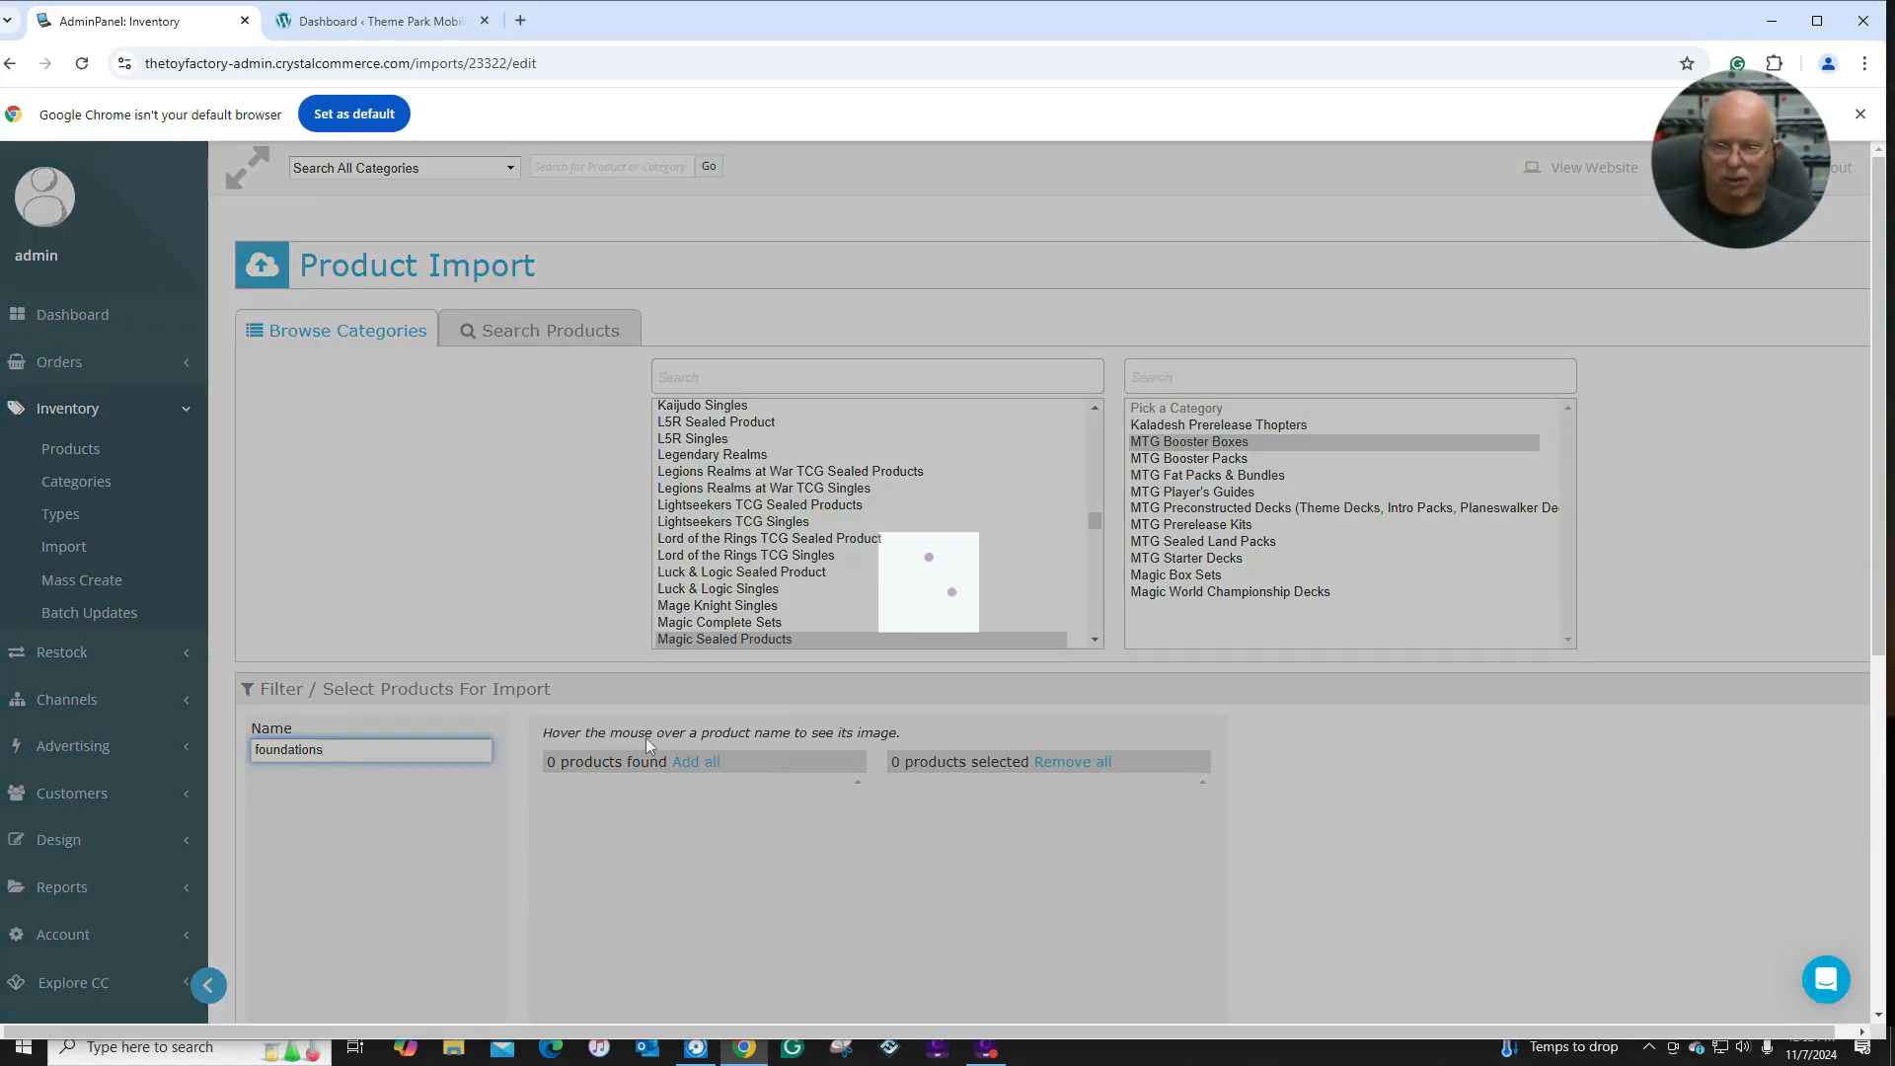
scroll(786, 748, "down", 1)
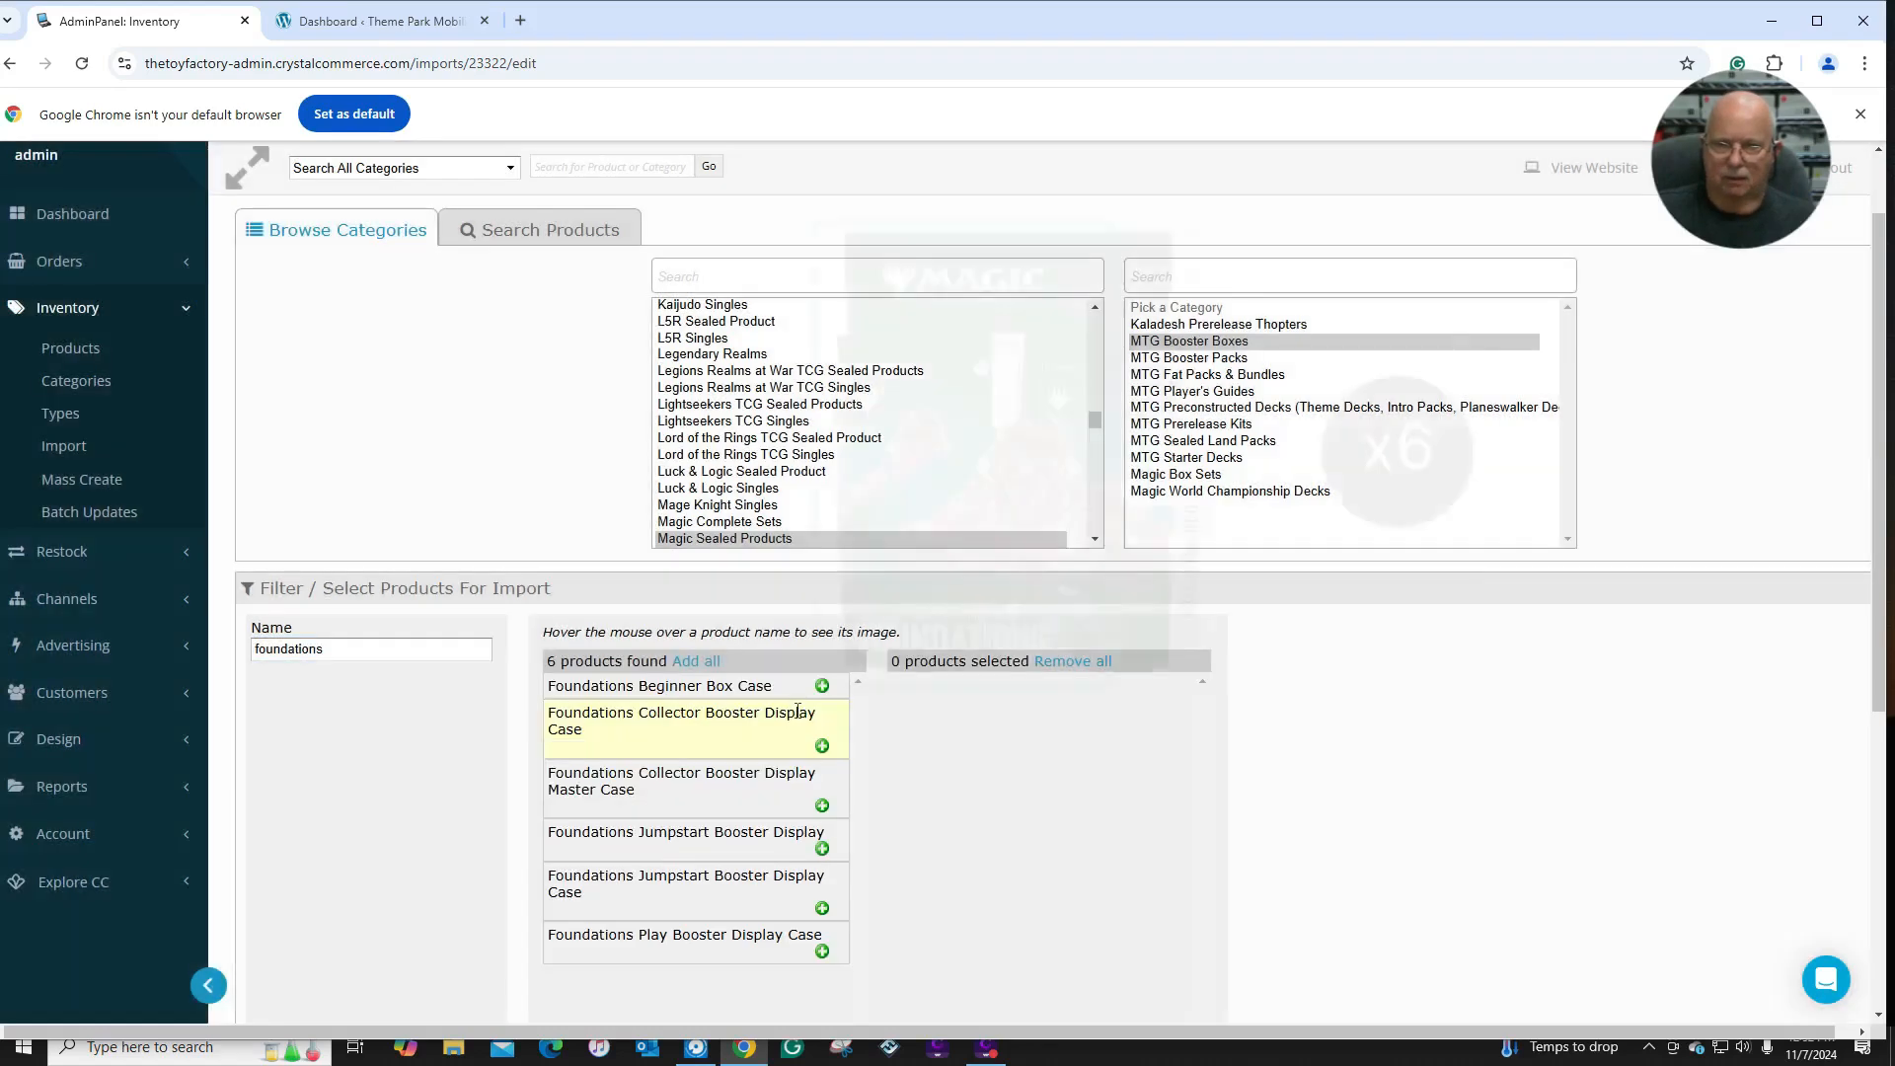
mouse_move(803, 721)
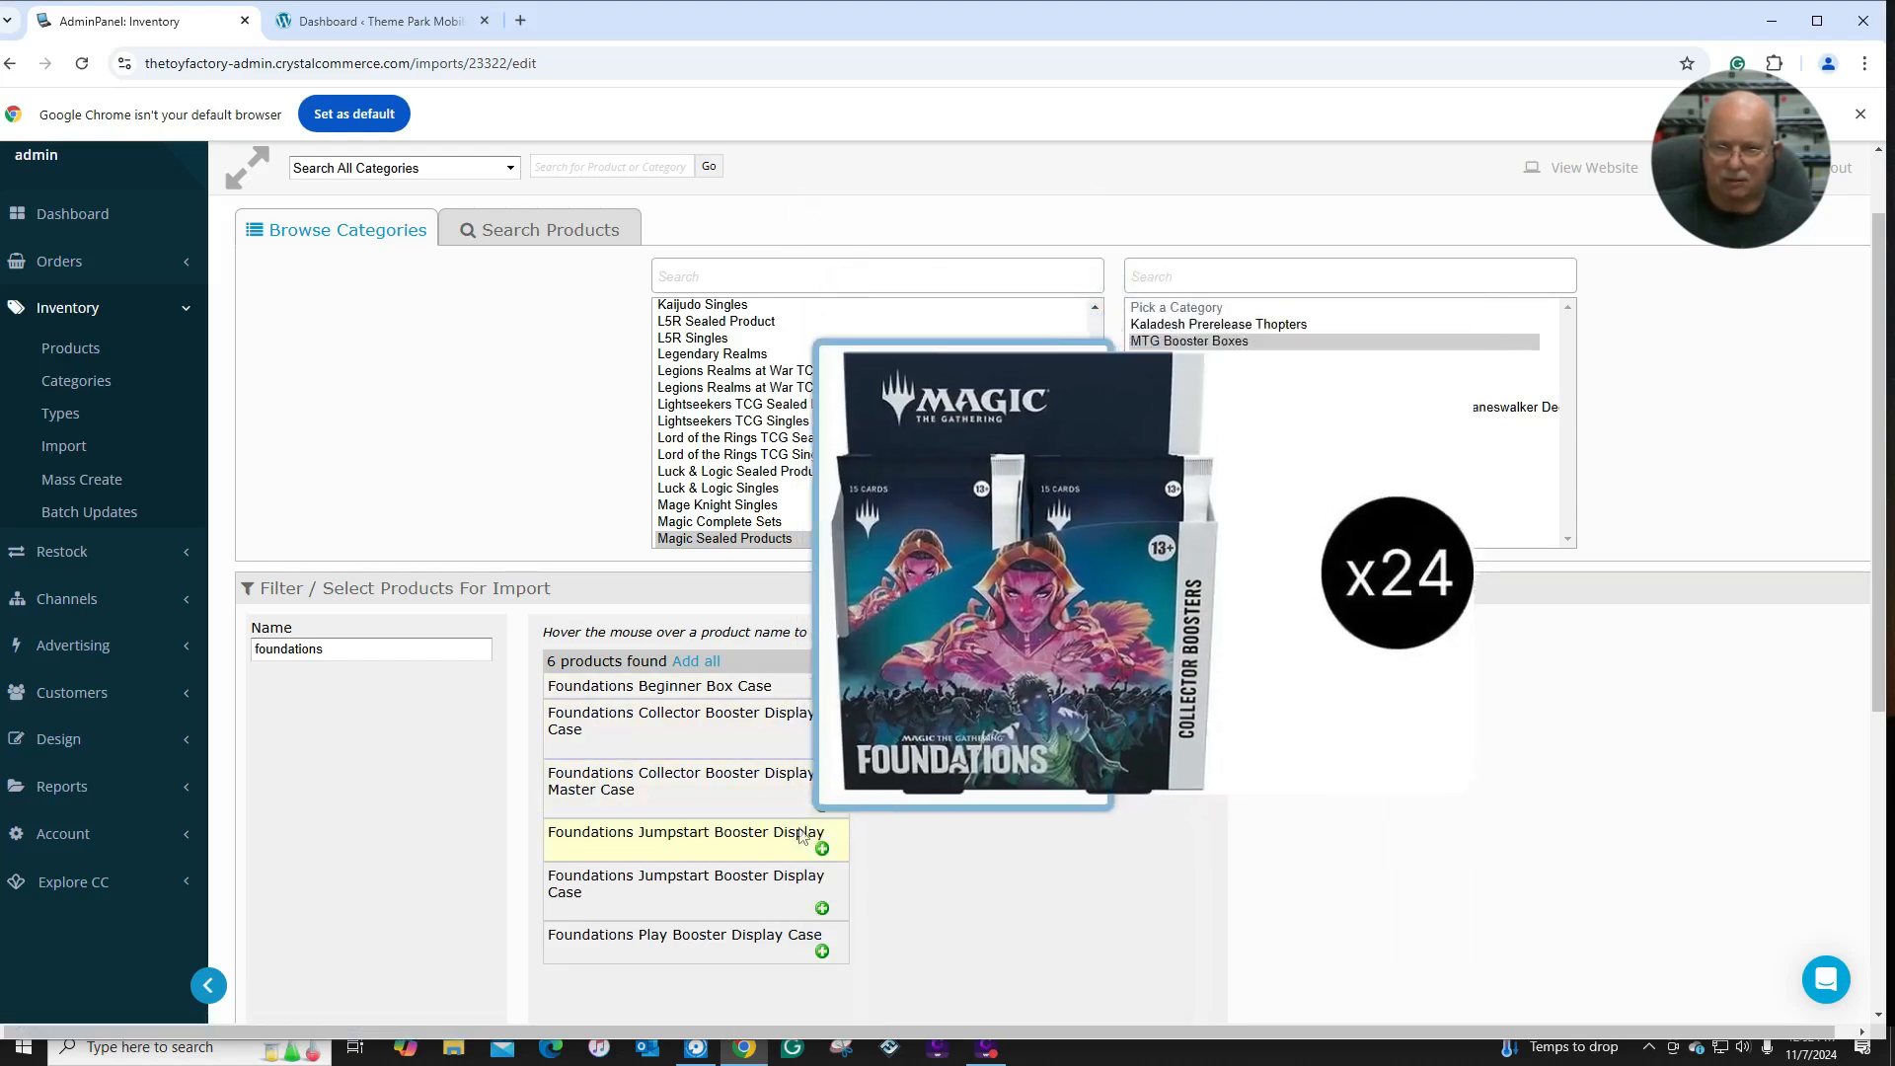
mouse_move(802, 847)
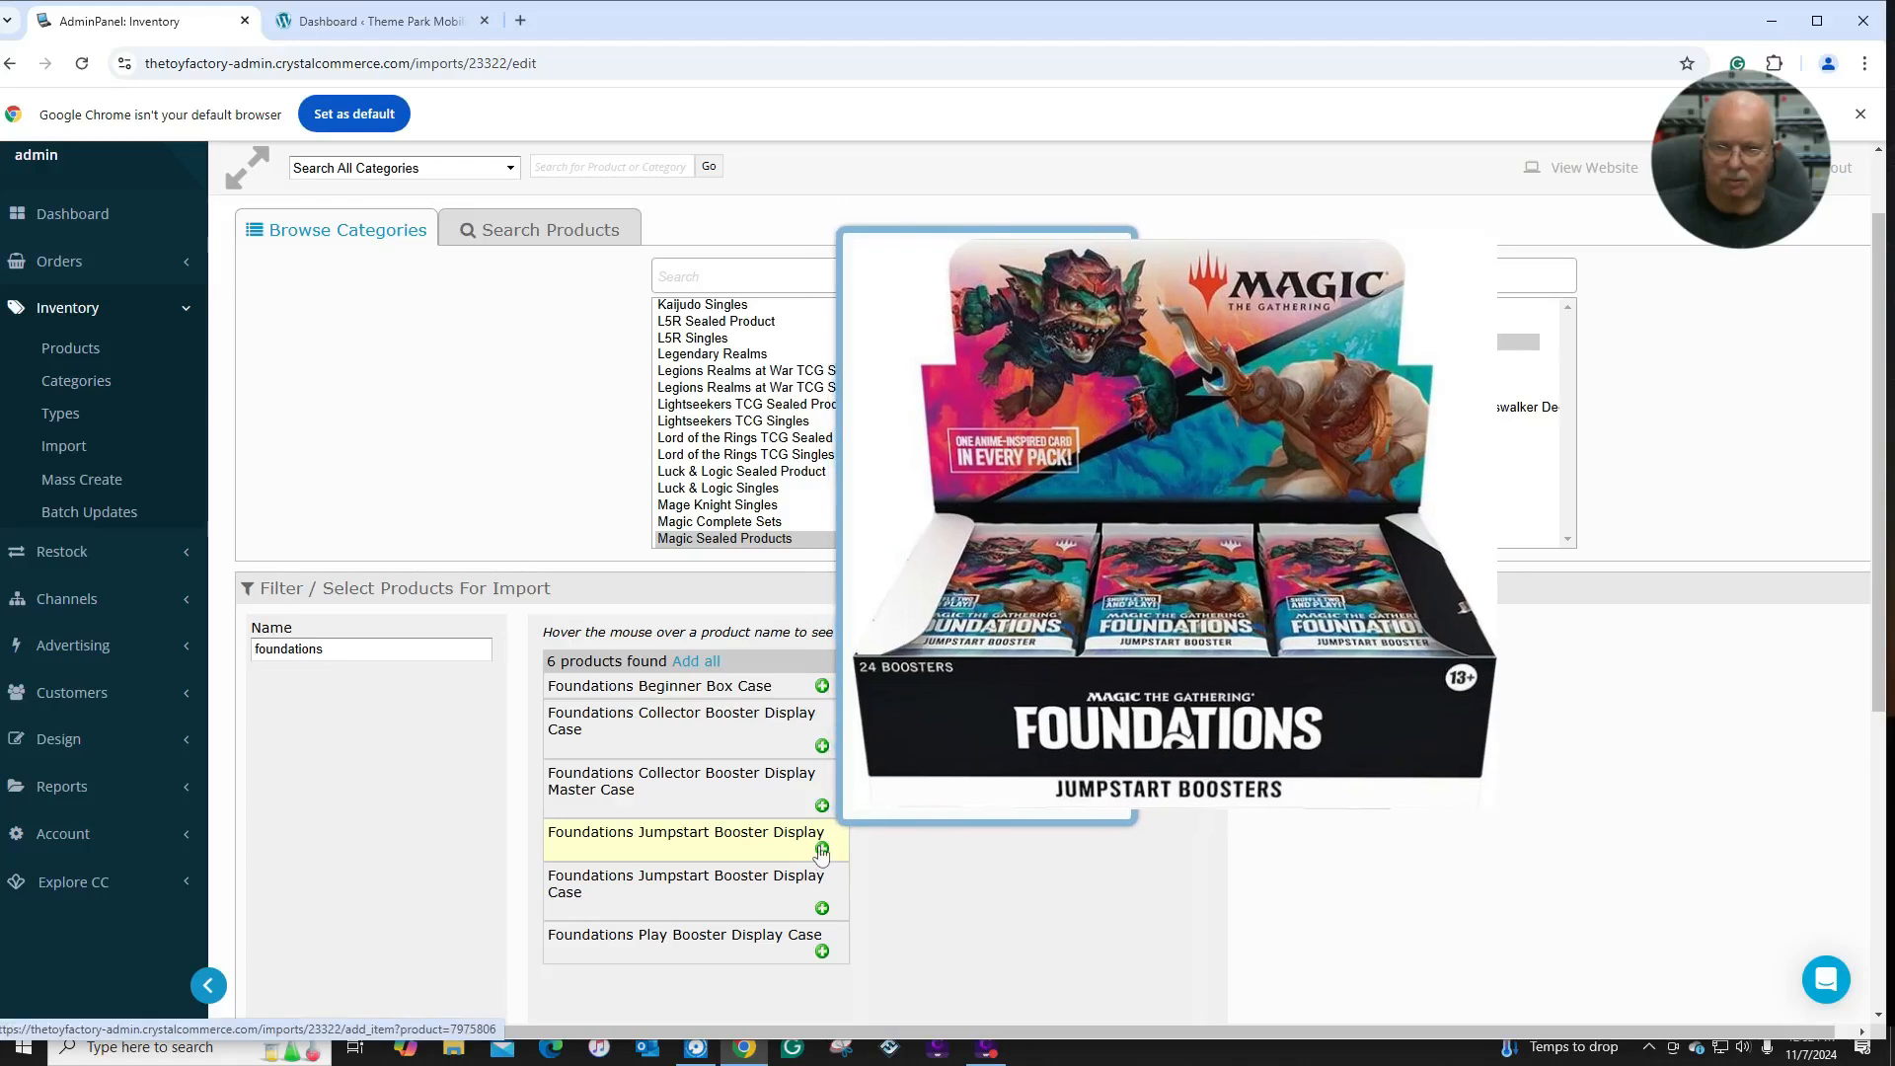
left_click(821, 851)
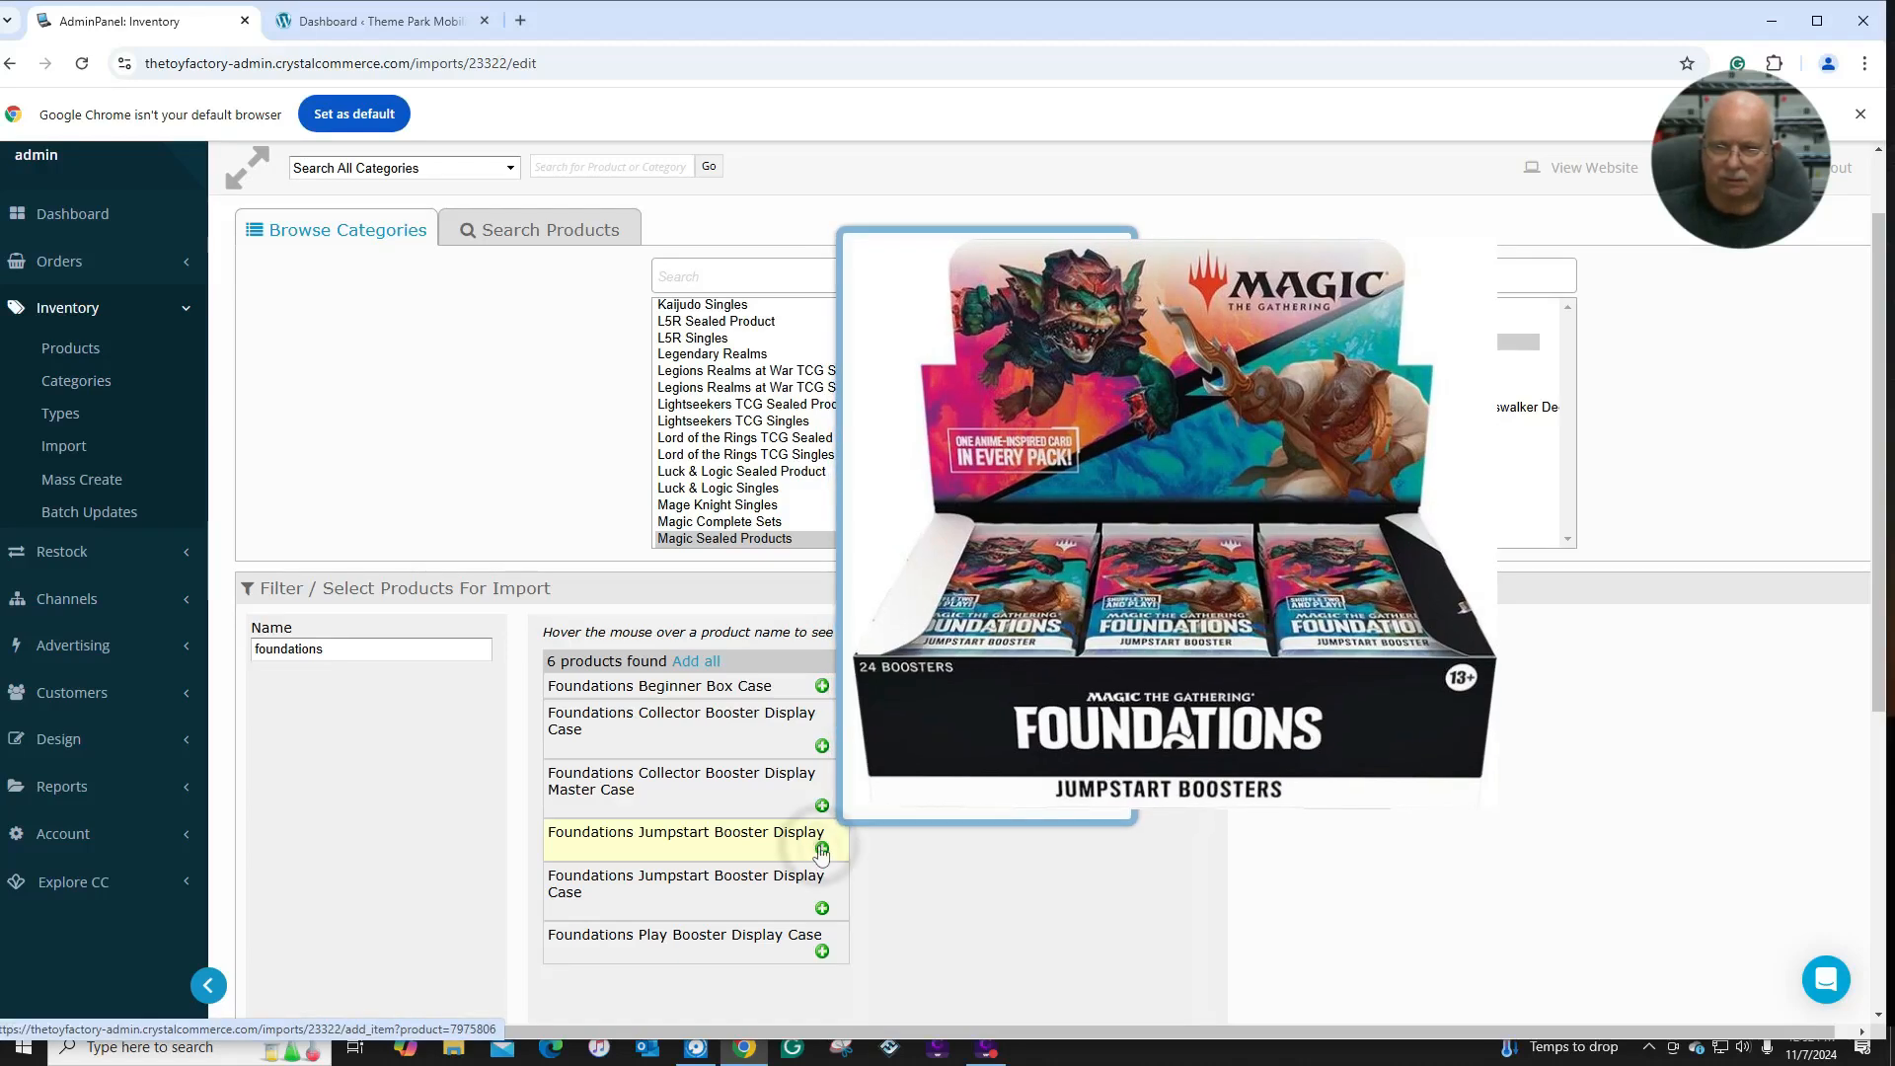
Set the existing category Booster Boxes as the destination and import the selected booster display.
scroll(1229, 854, "down", 4)
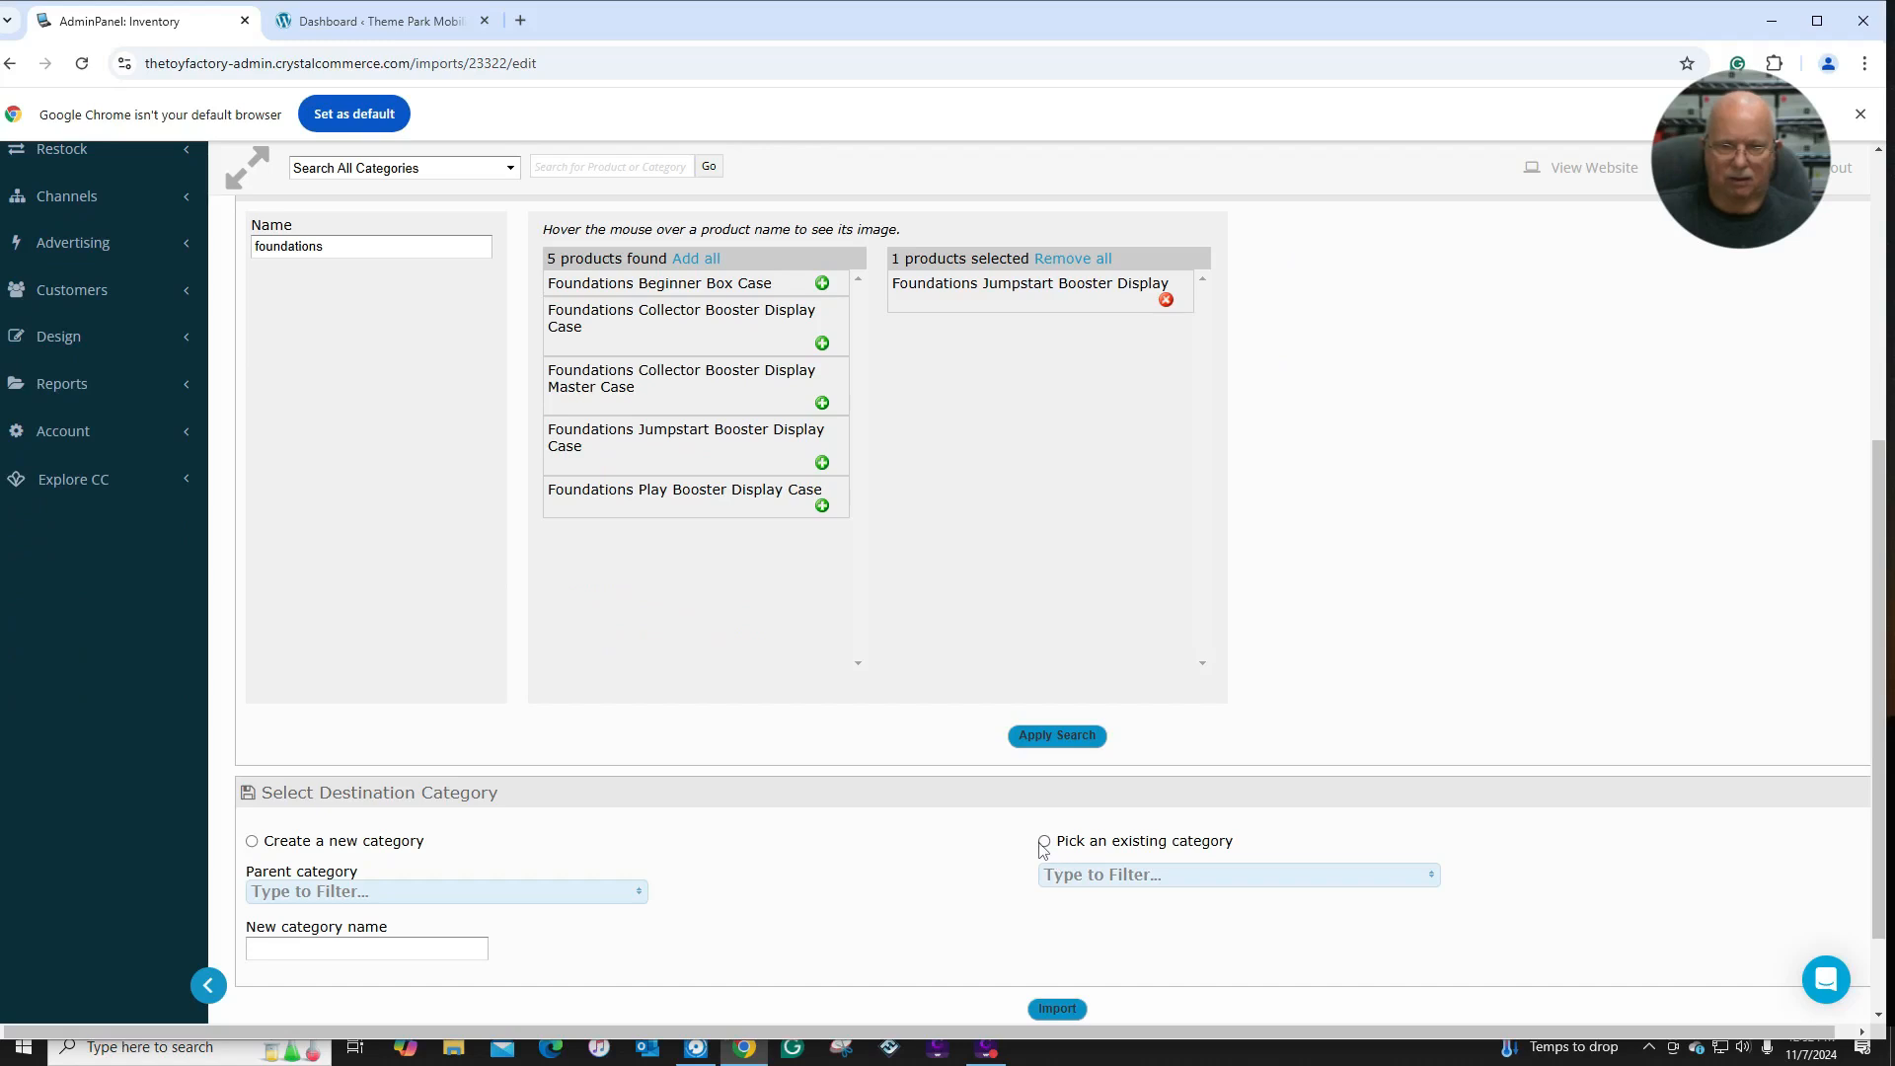
left_click(1043, 842)
left_click(1201, 877)
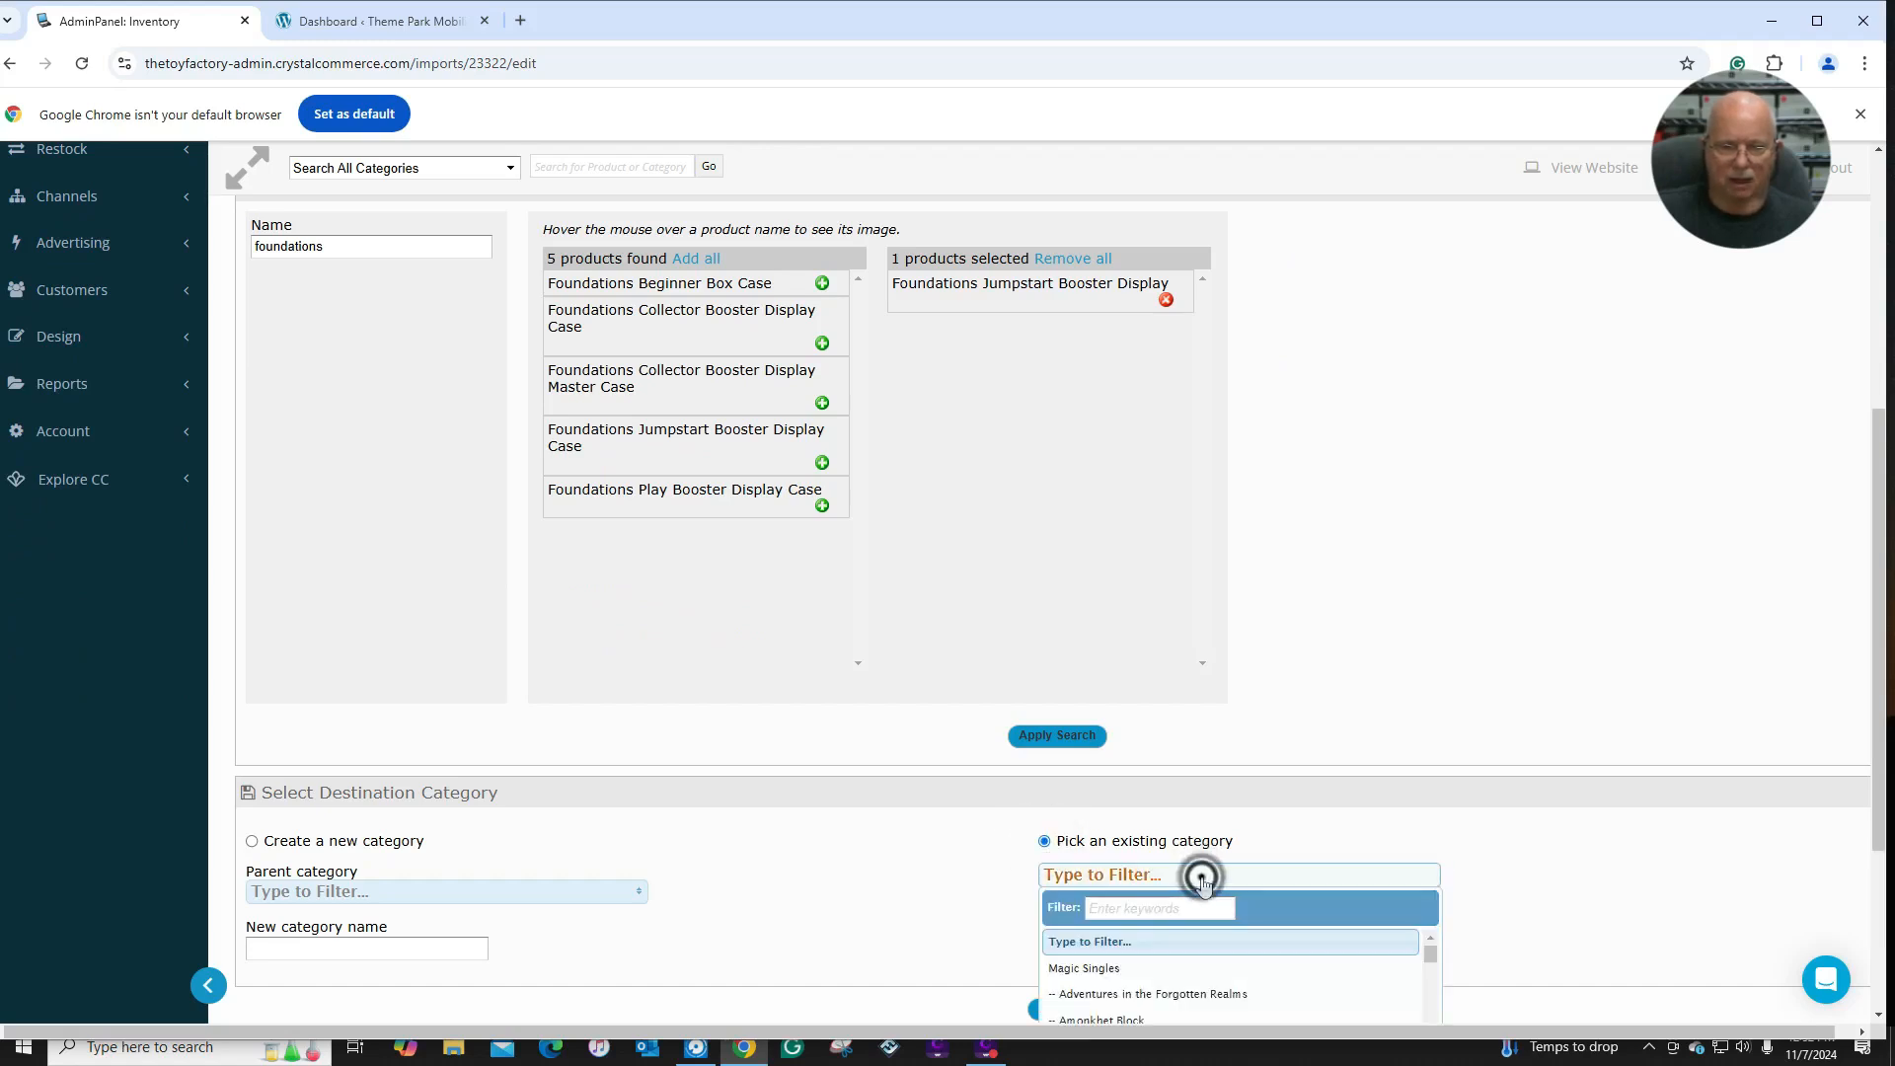
left_click(1151, 908)
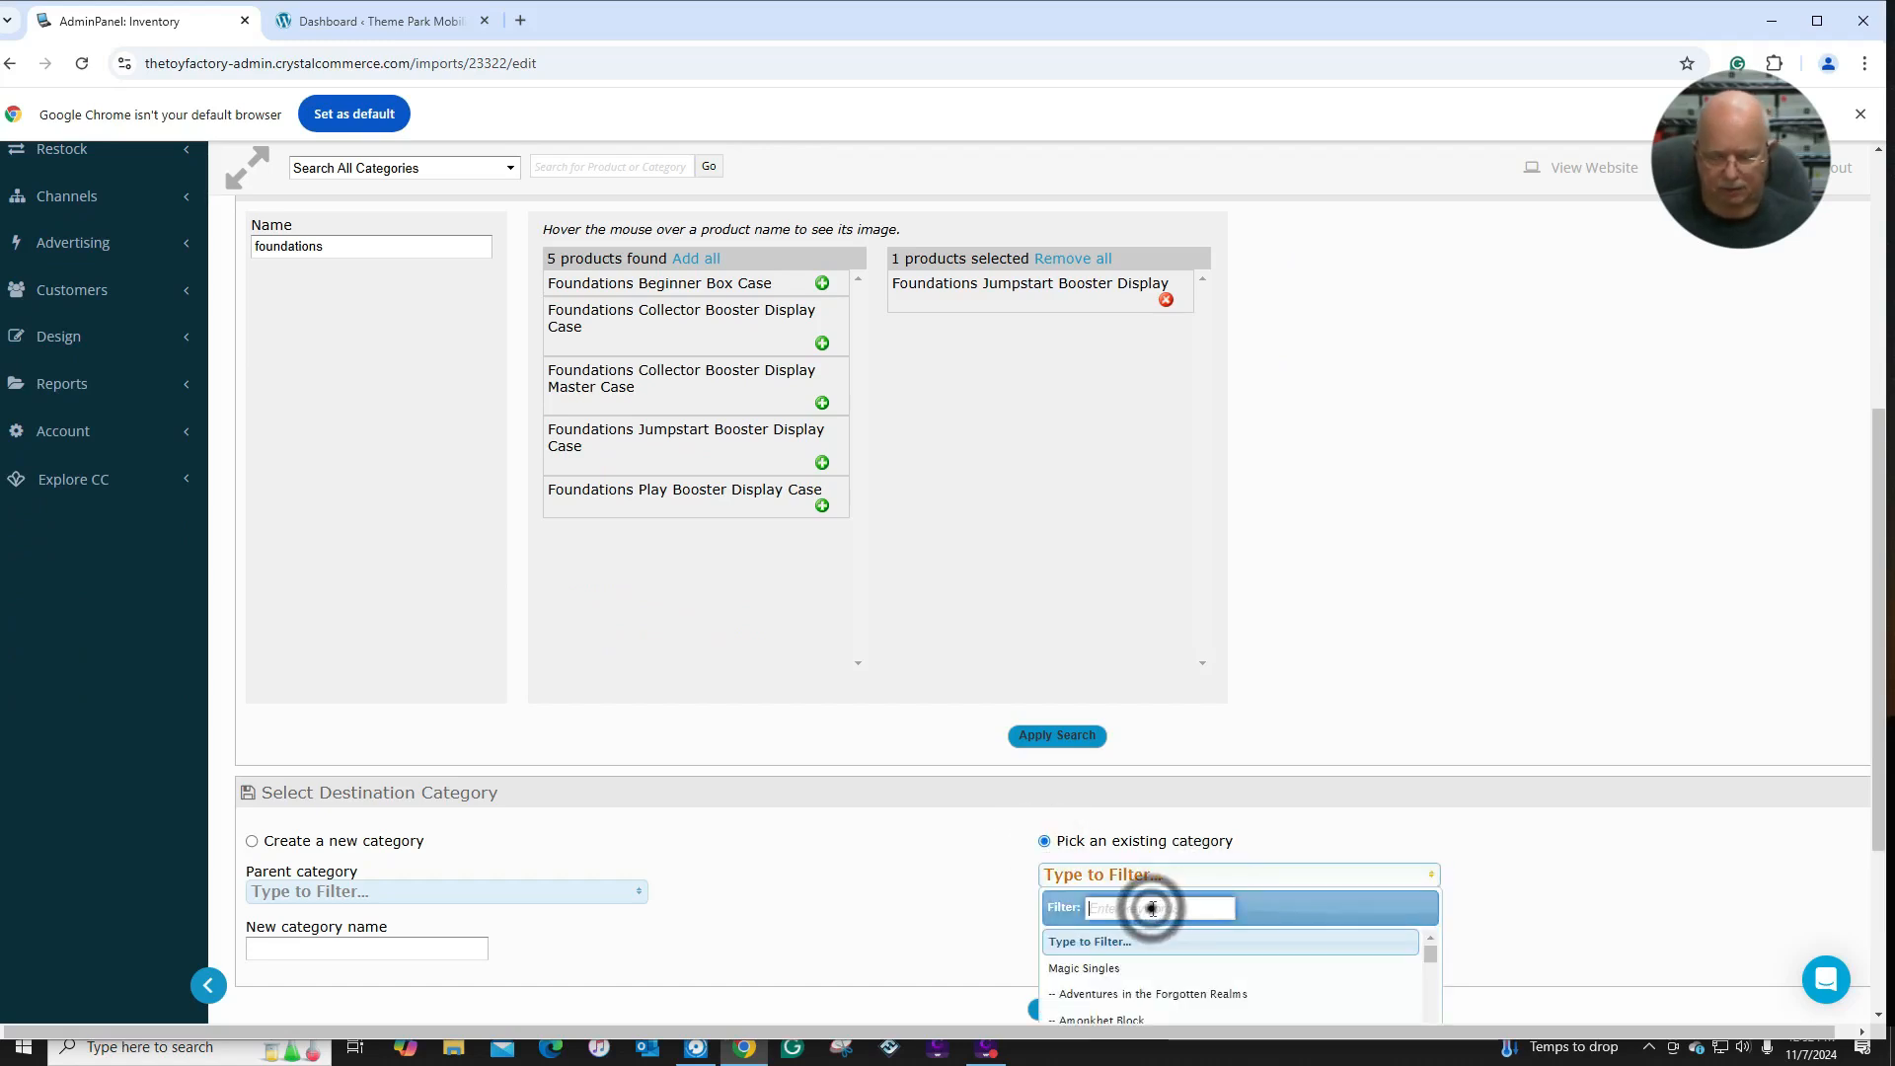
type("boos")
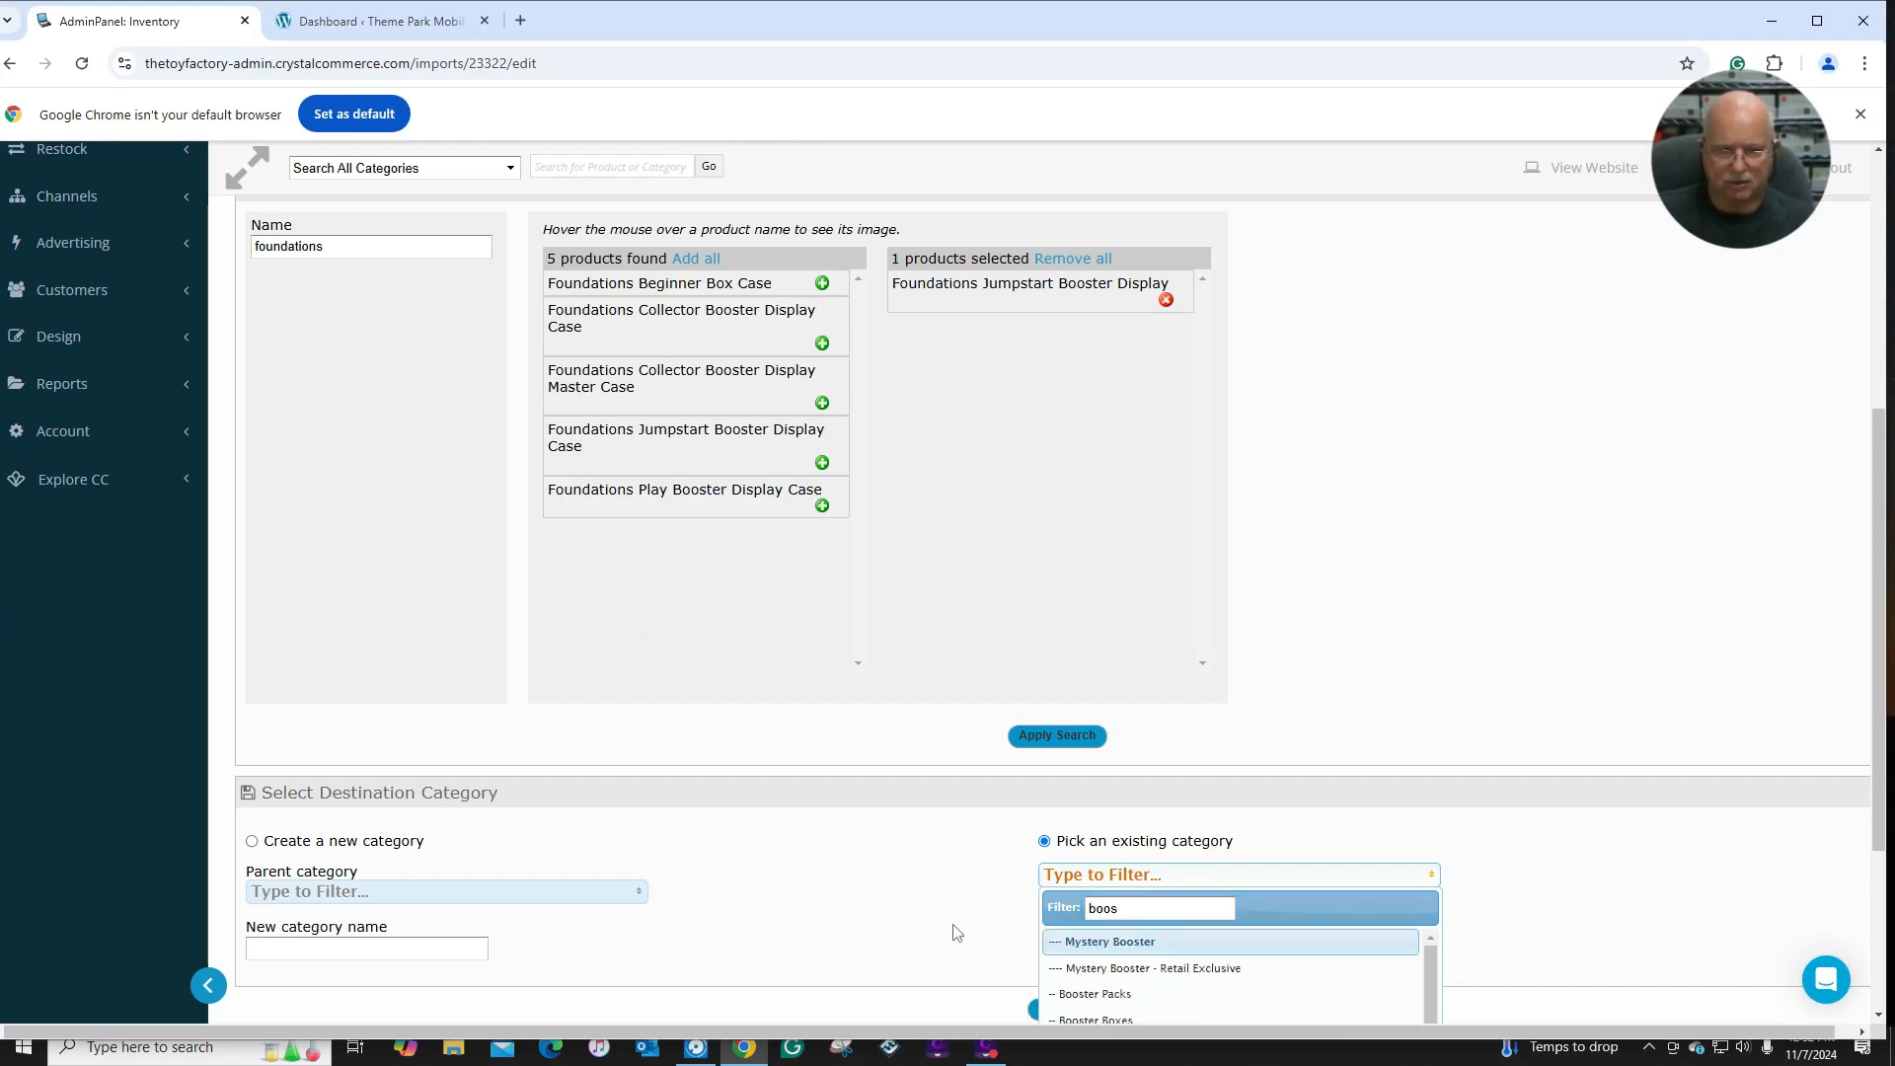
scroll(991, 941, "down", 1)
left_click(1096, 919)
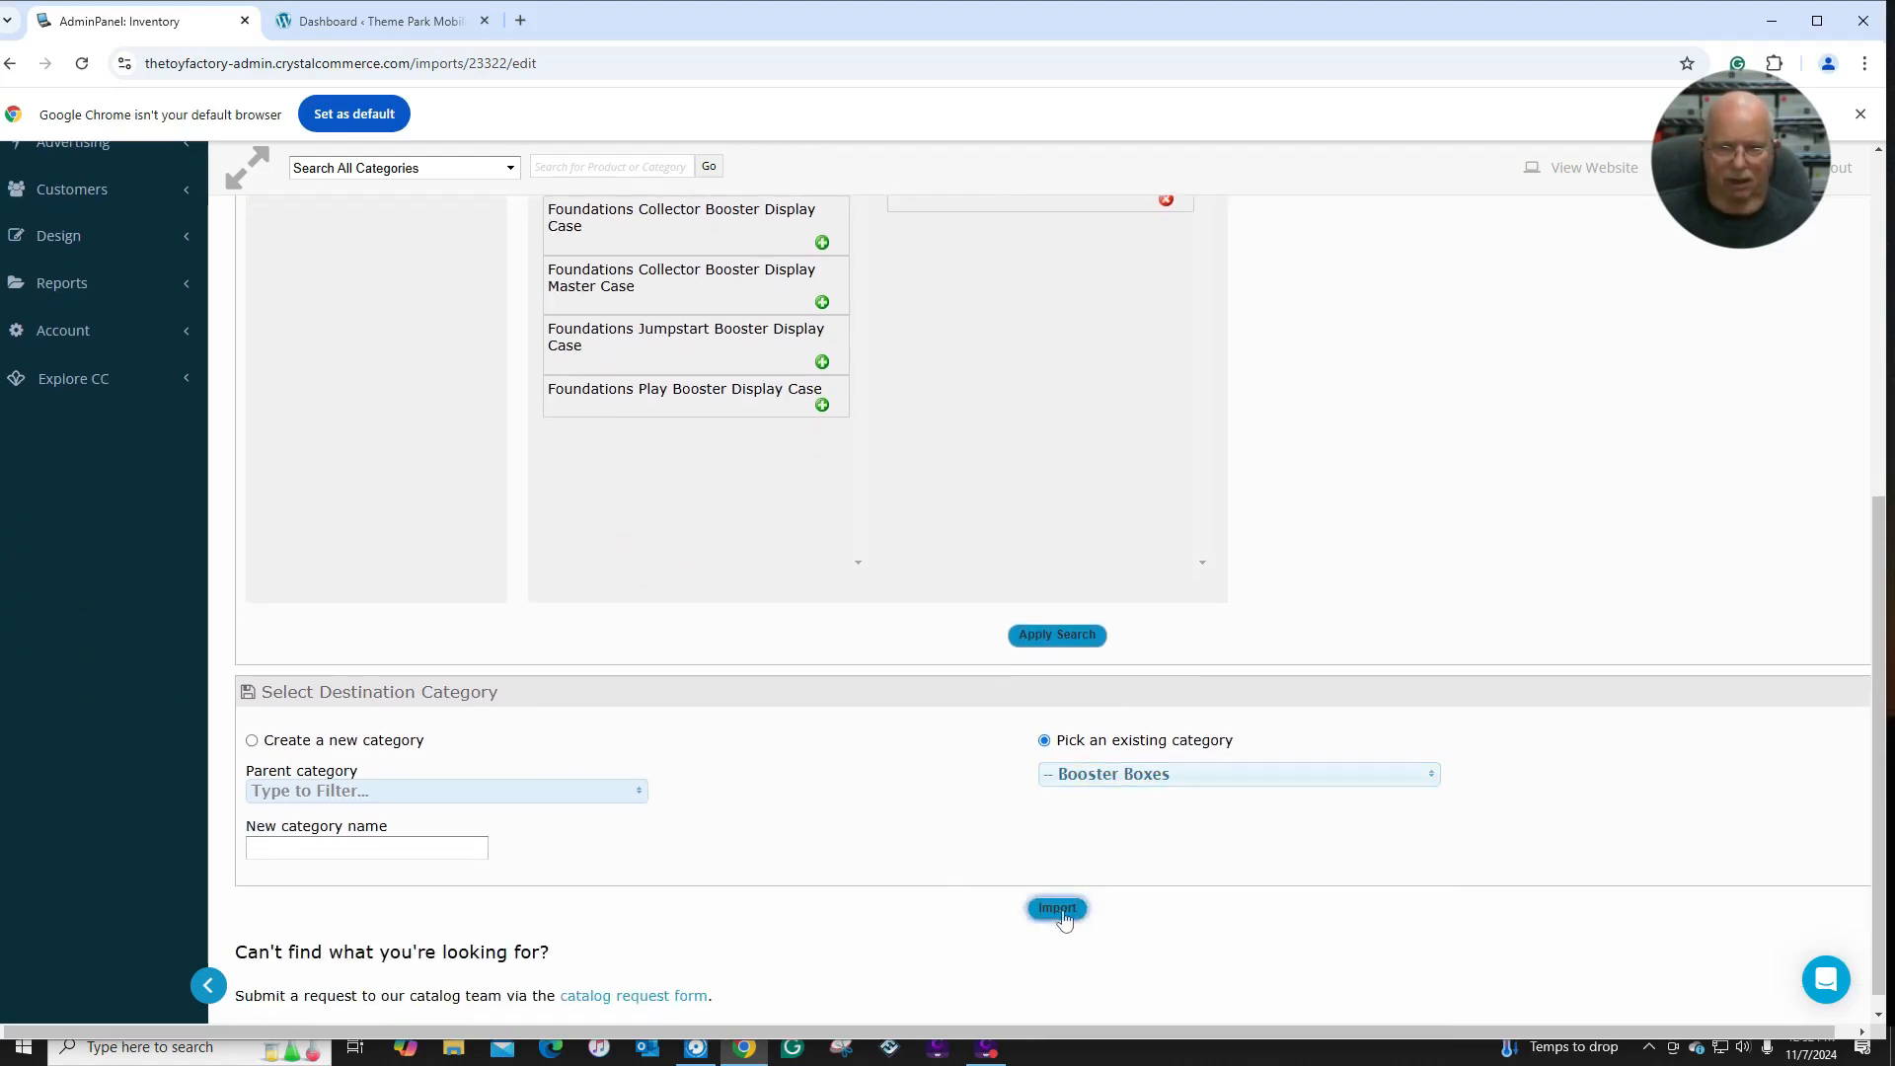
left_click(1060, 908)
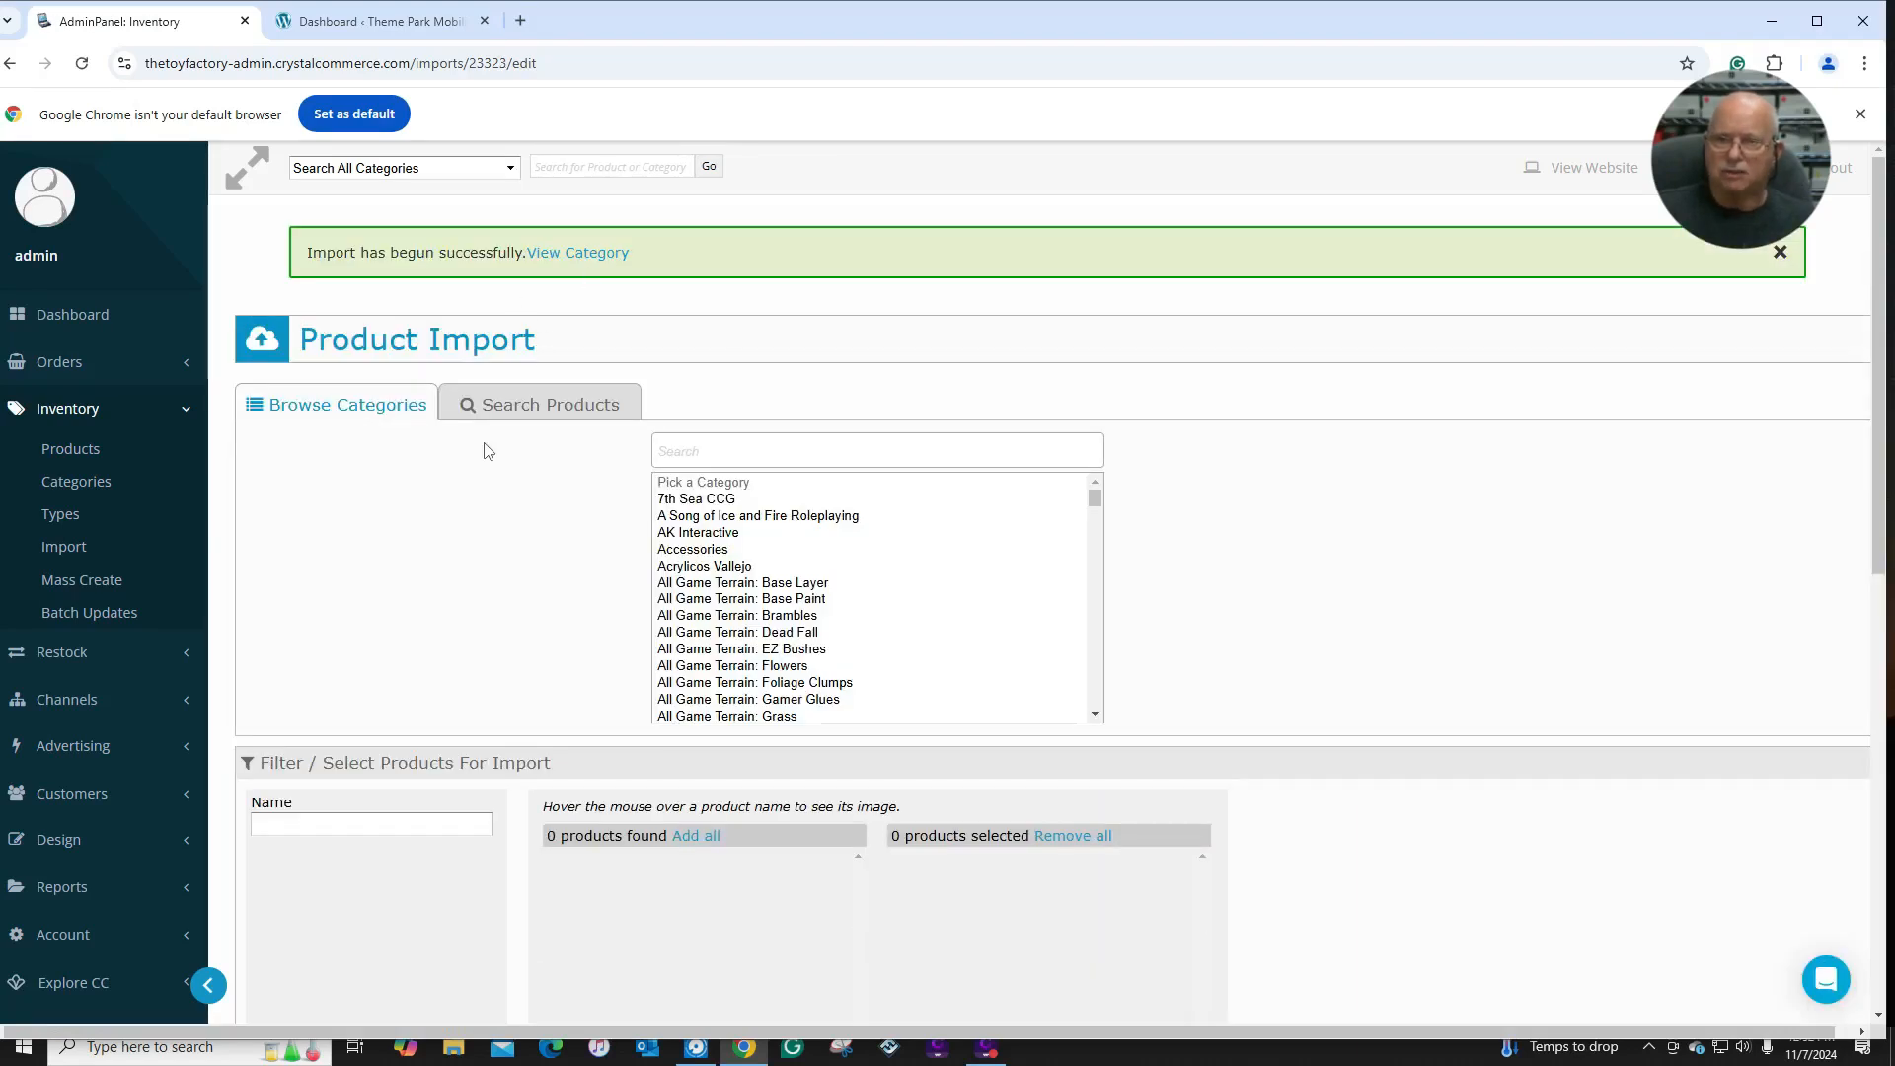
Choose Magic Sealed Products and its MTG Booster Packs subcategory as the source for another import.
left_click_drag(1095, 496, 1086, 609)
scroll(1086, 608, "up", 1)
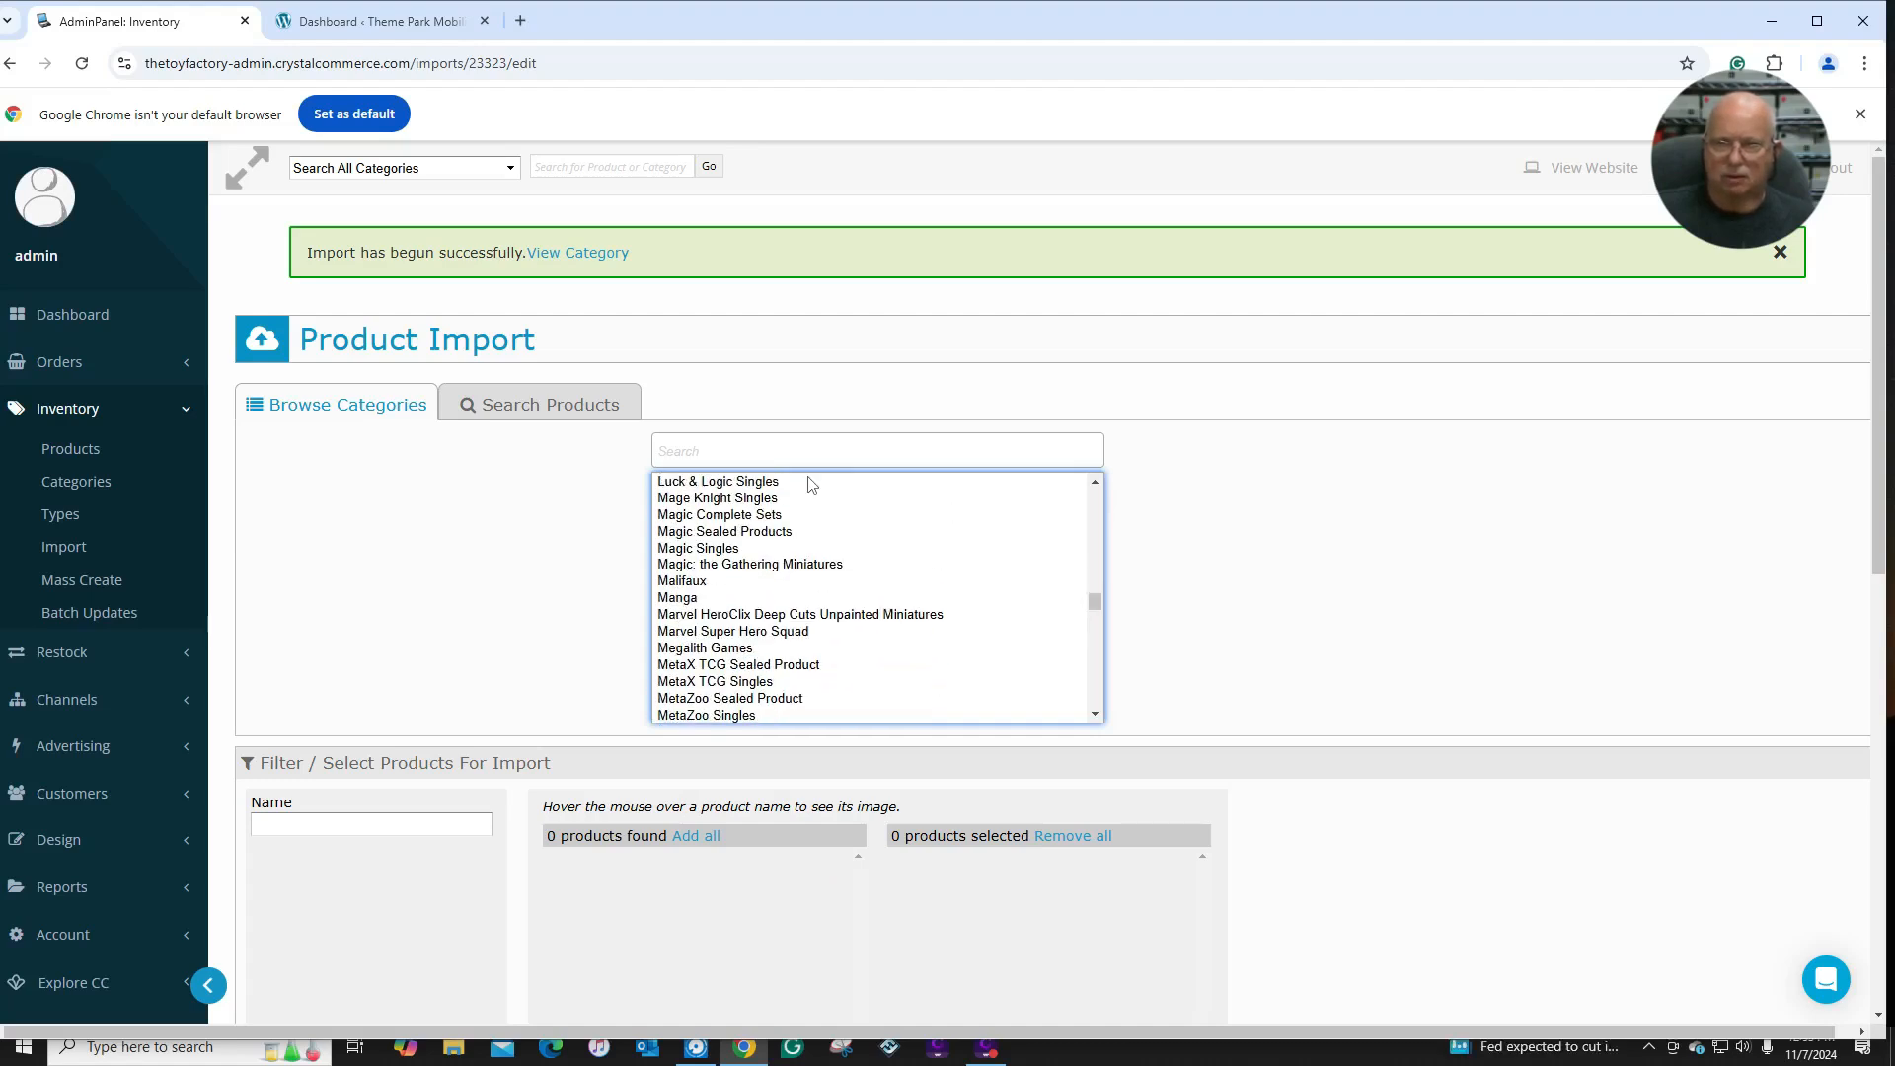
left_click(757, 538)
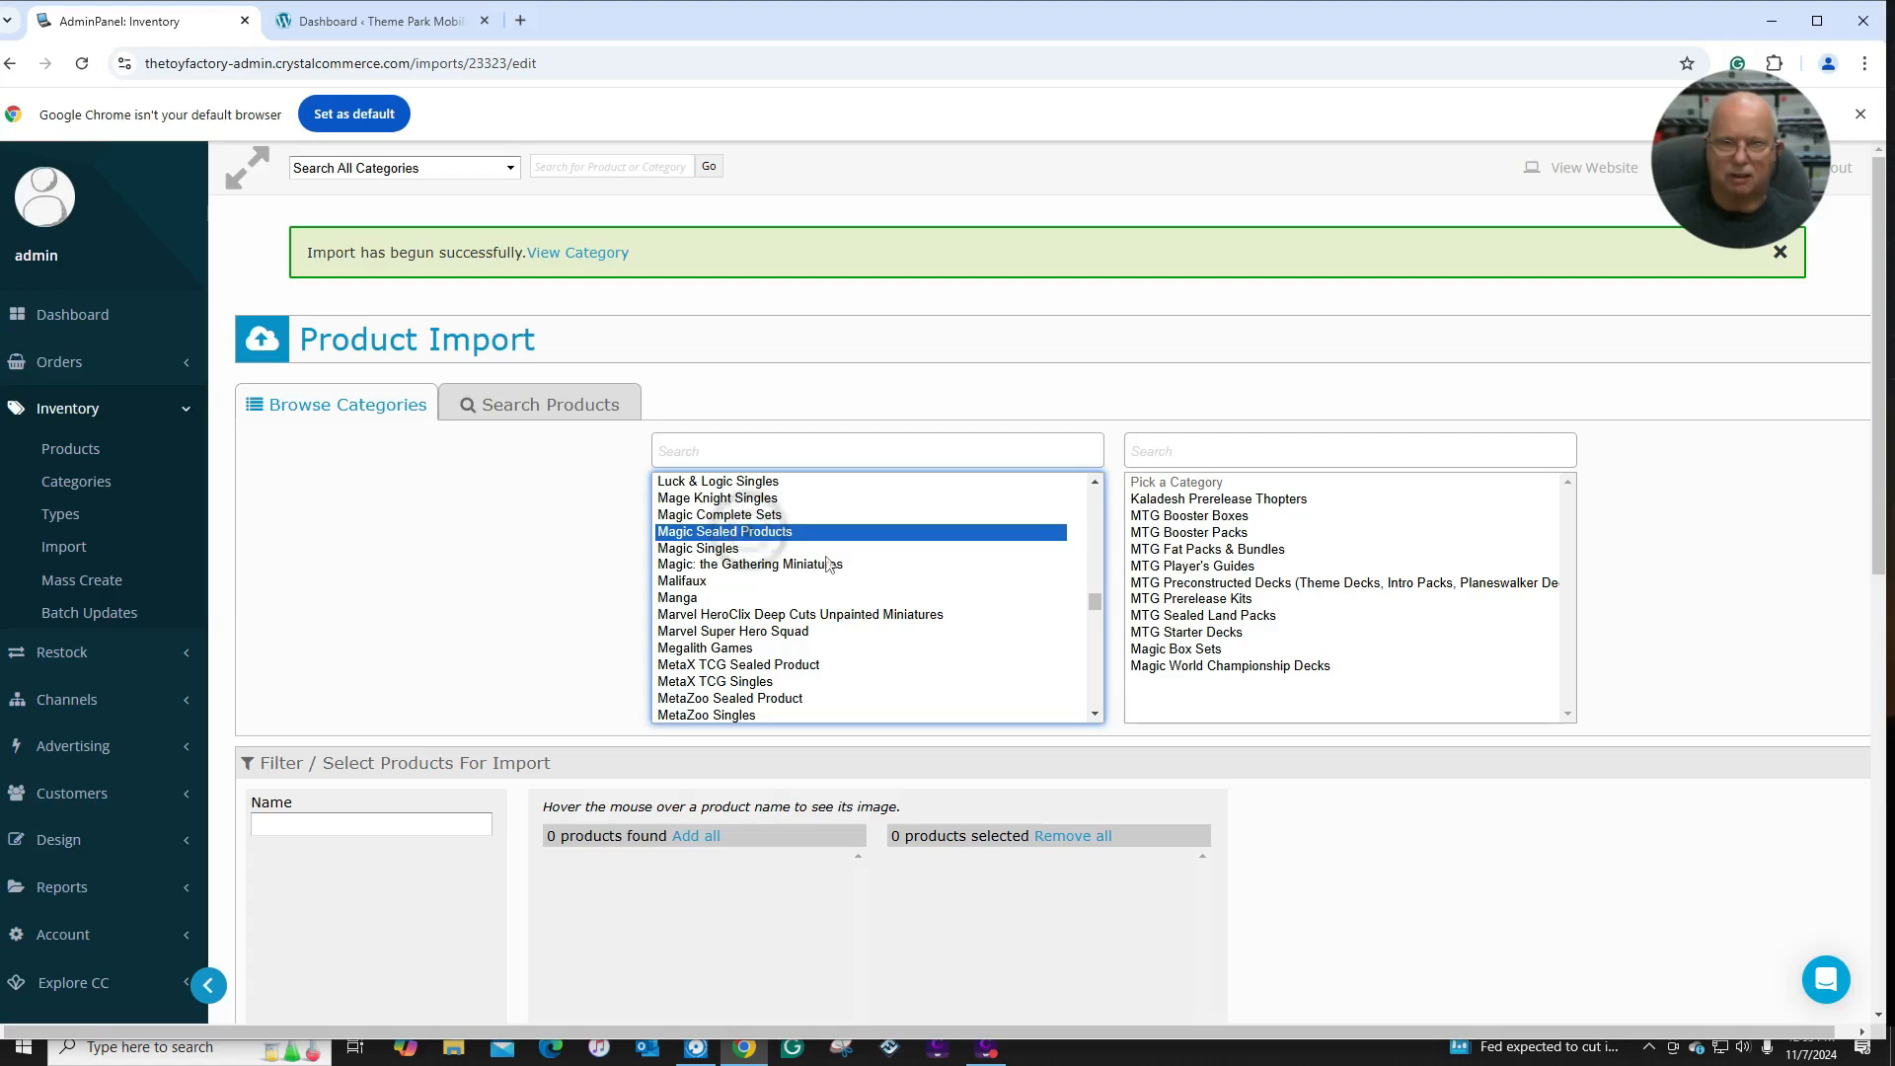
left_click(1182, 534)
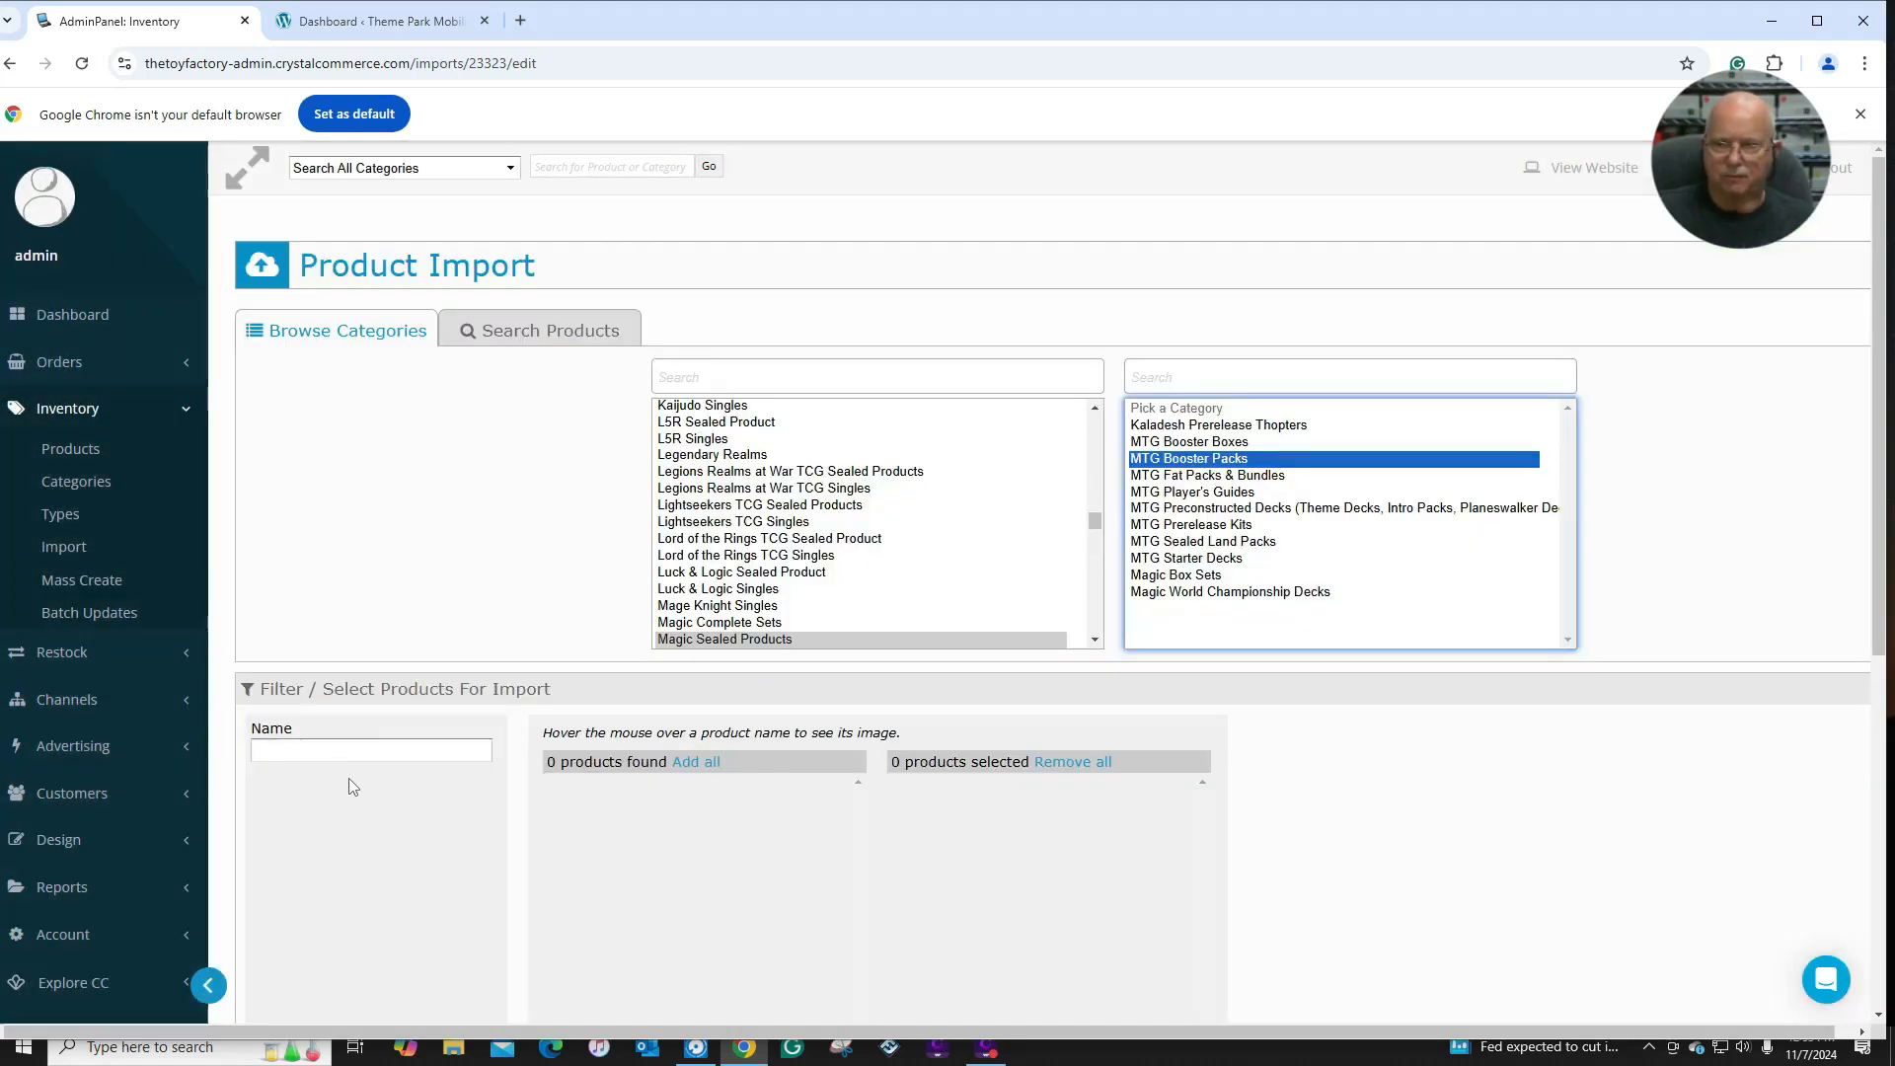
Filter the booster packs by the name "foundations" and add Foundations Jumpstart Booster Pack to the import selection.
left_click(353, 754)
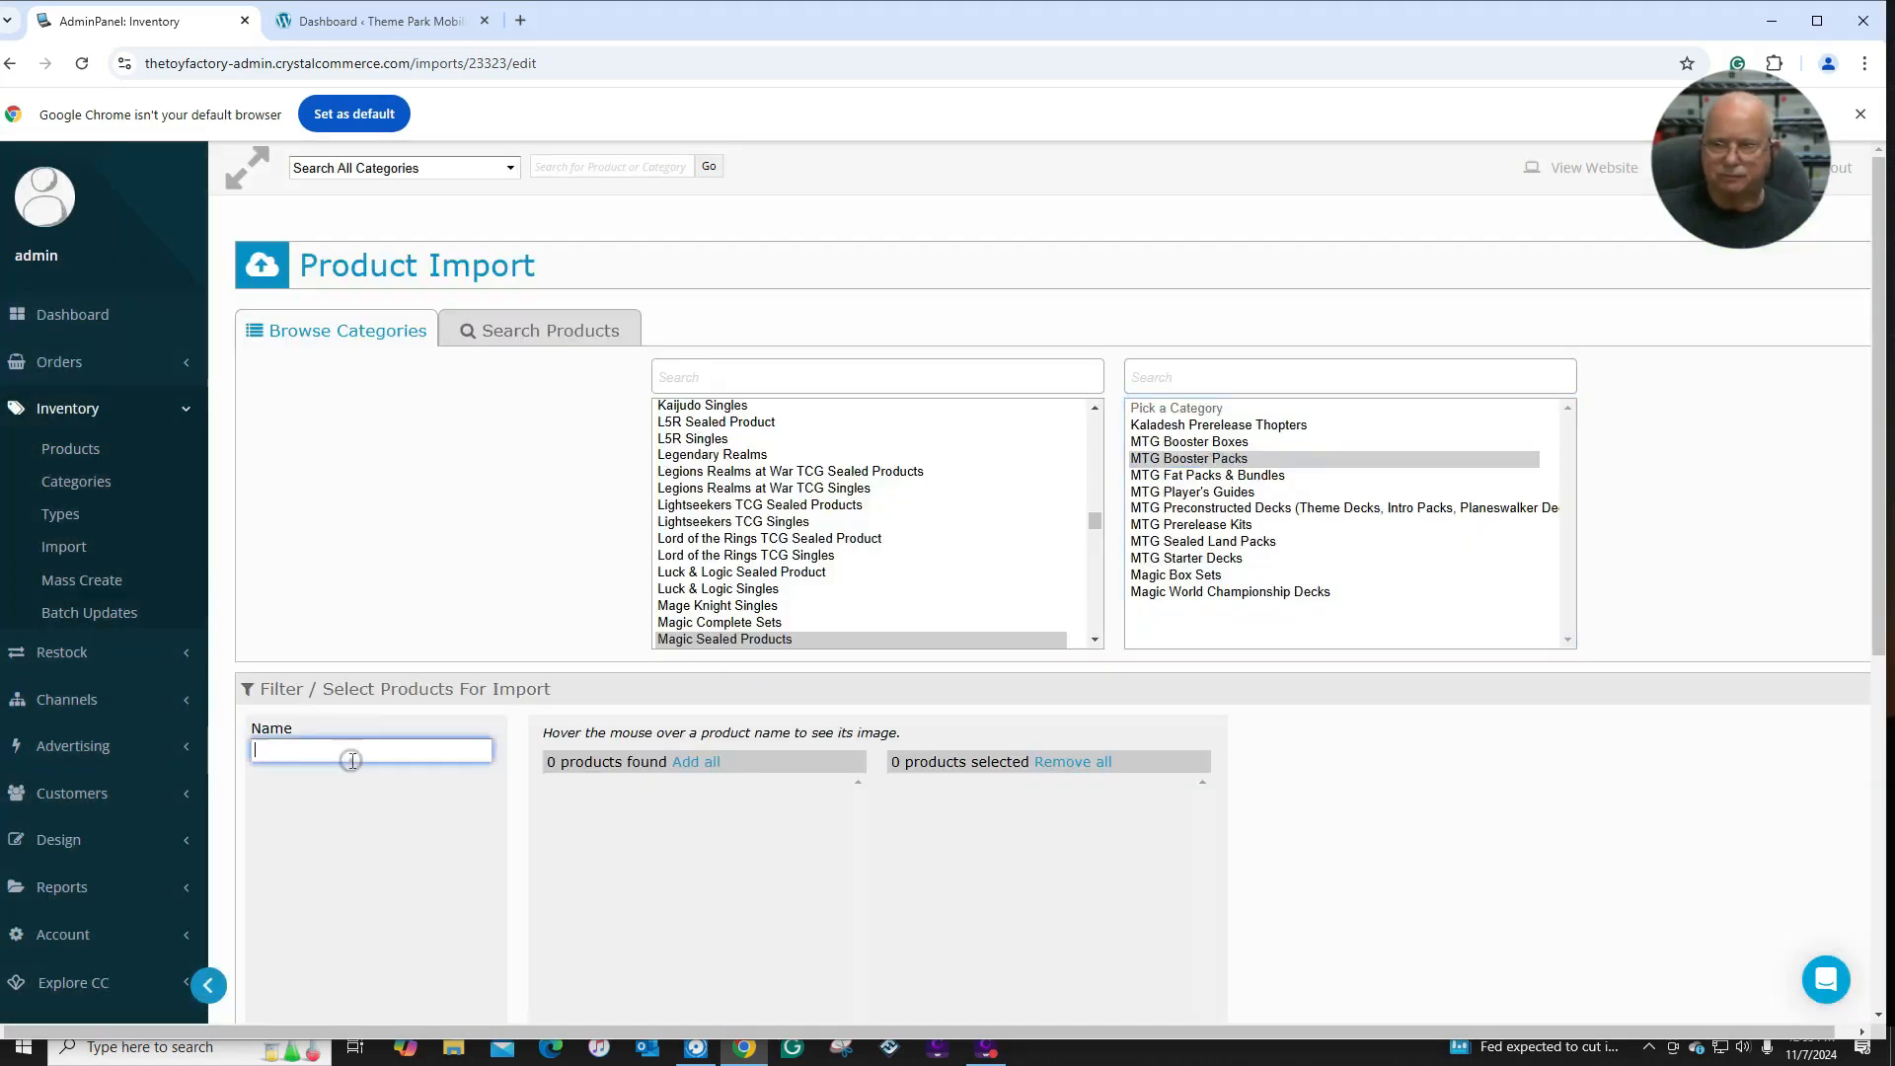
type("fou")
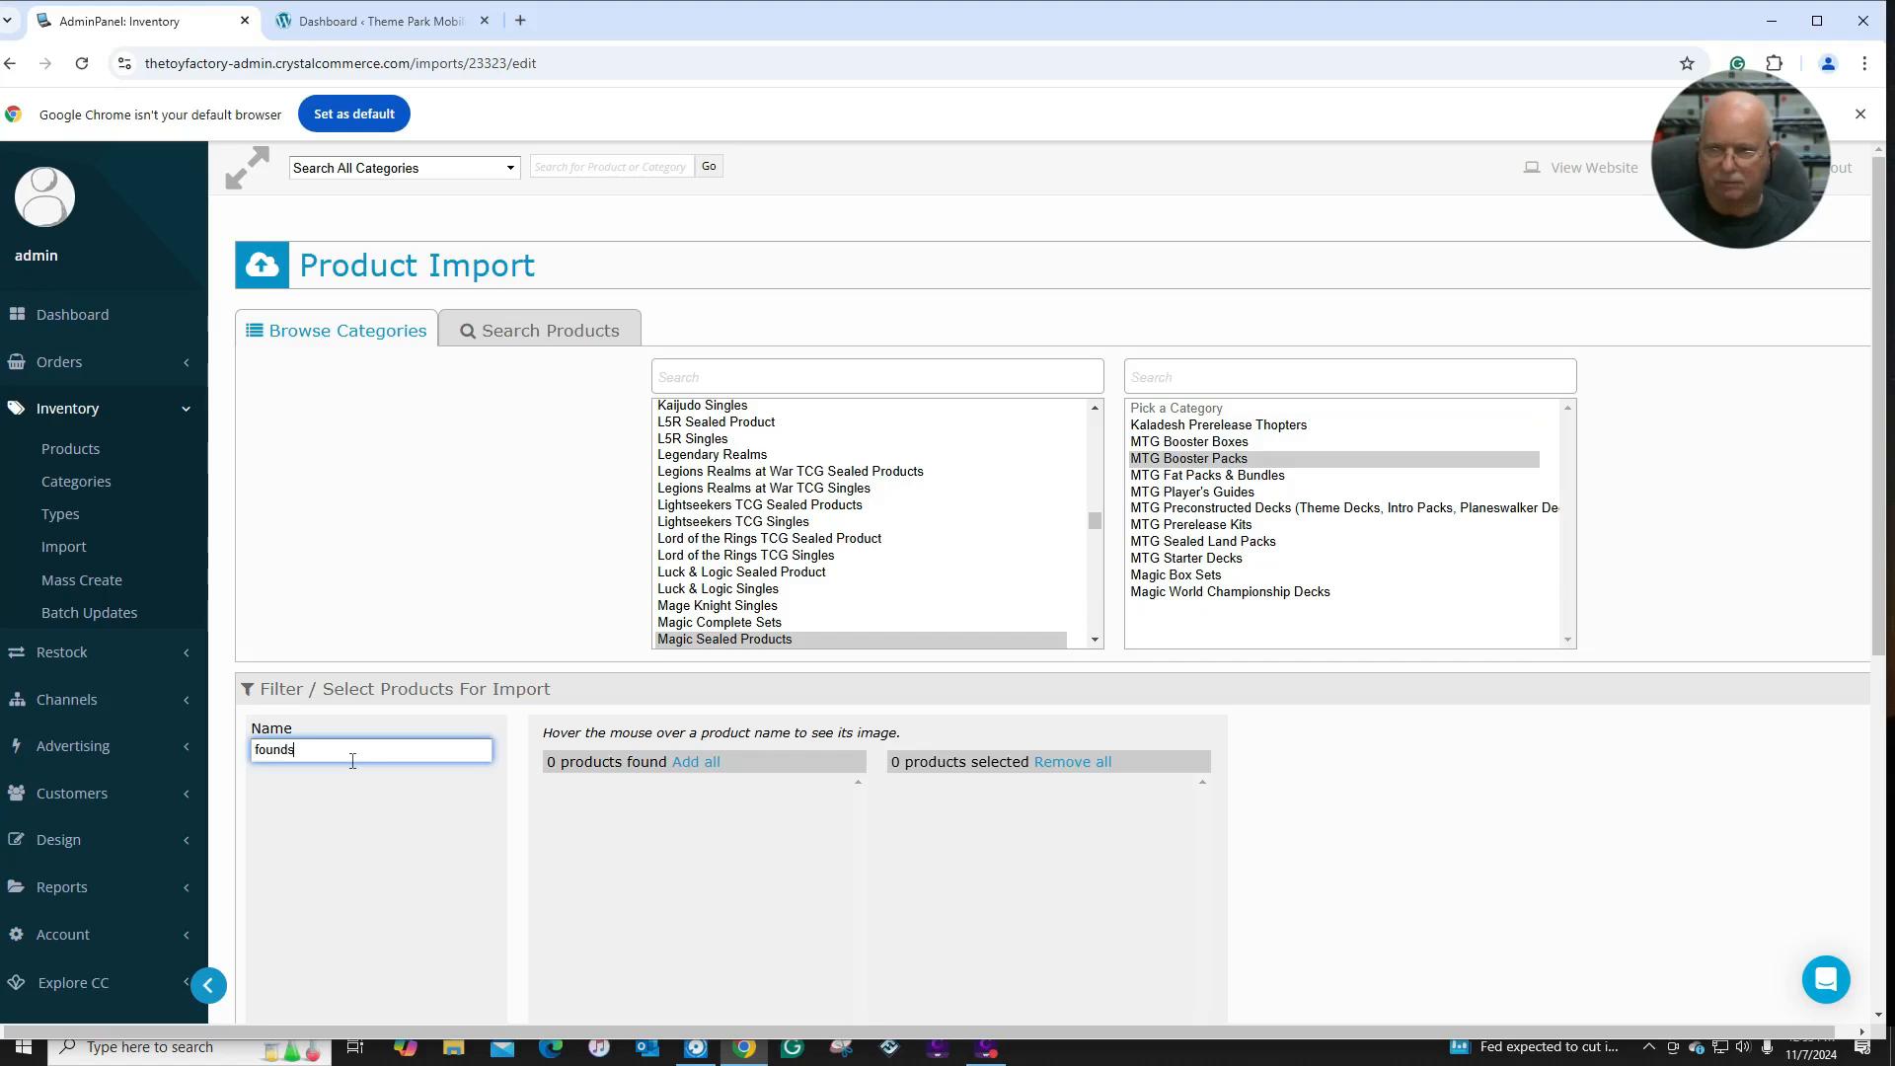
type("ndations")
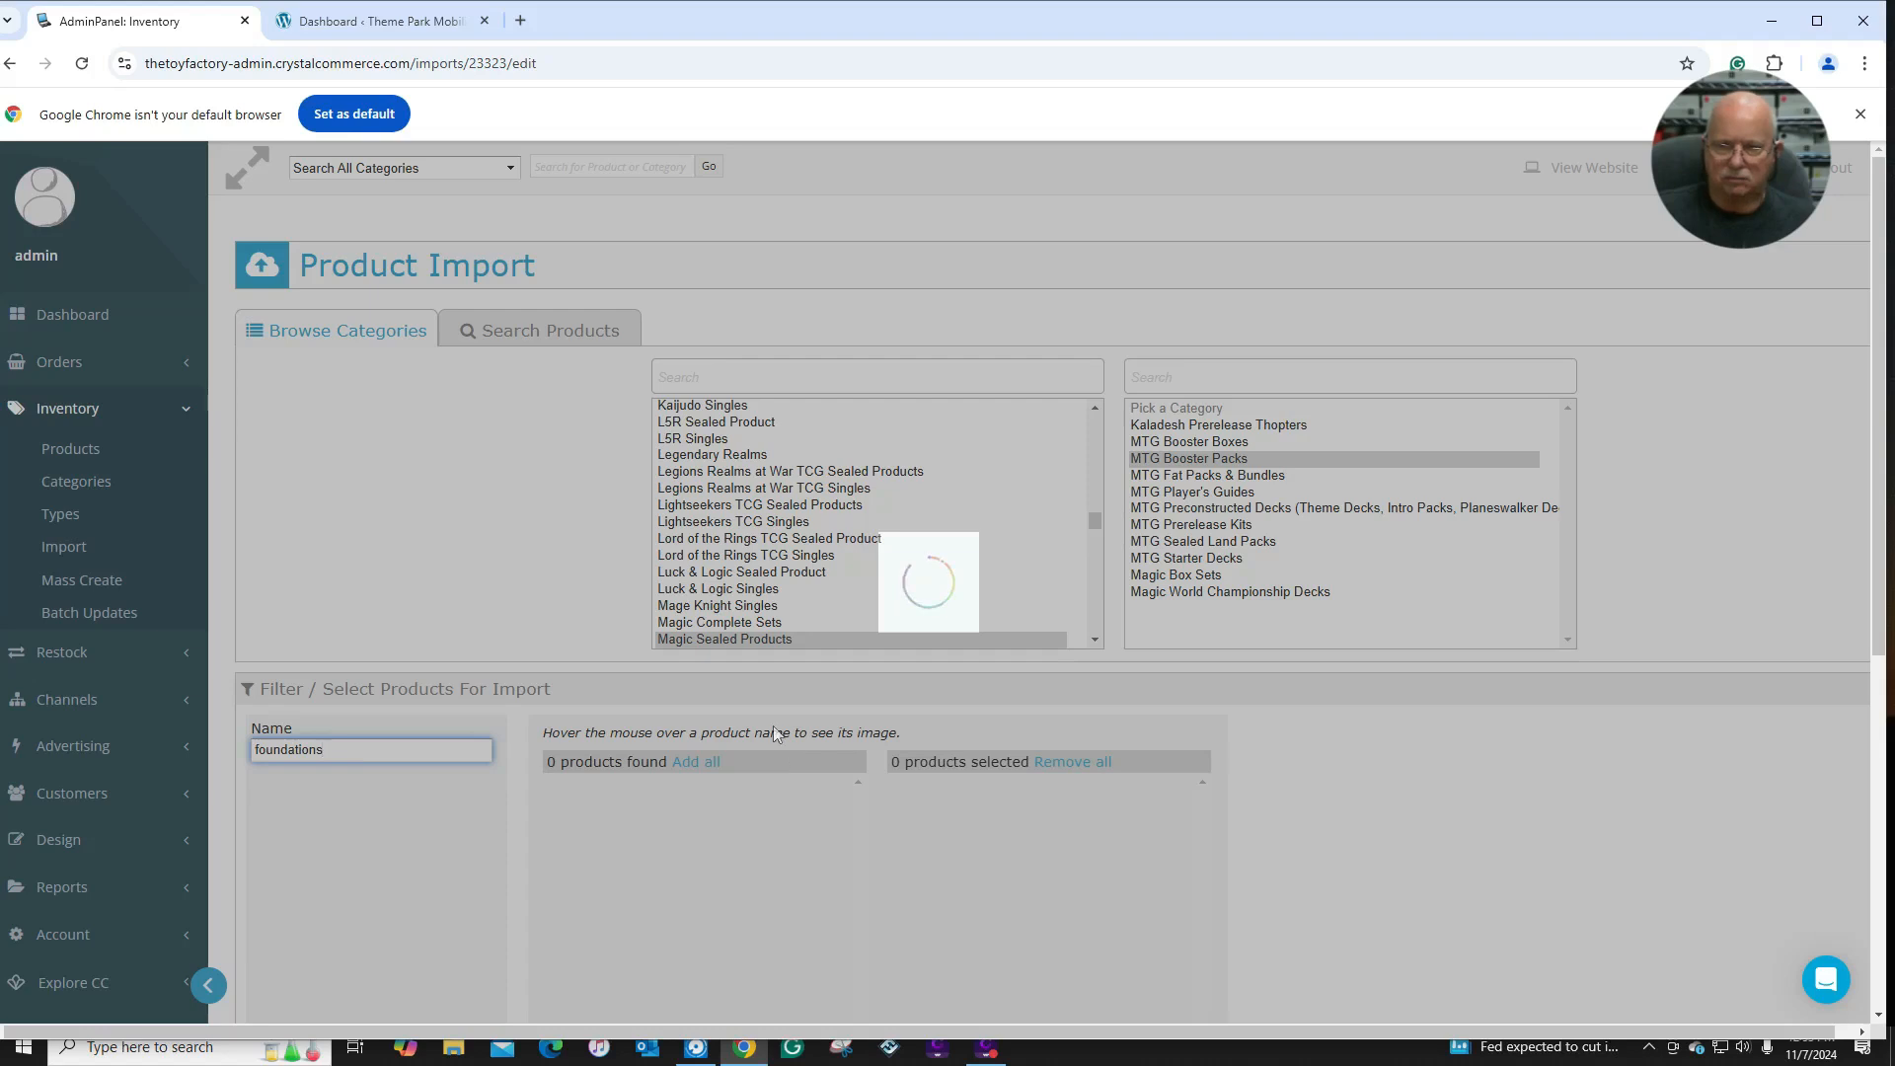
scroll(773, 731, "down", 1)
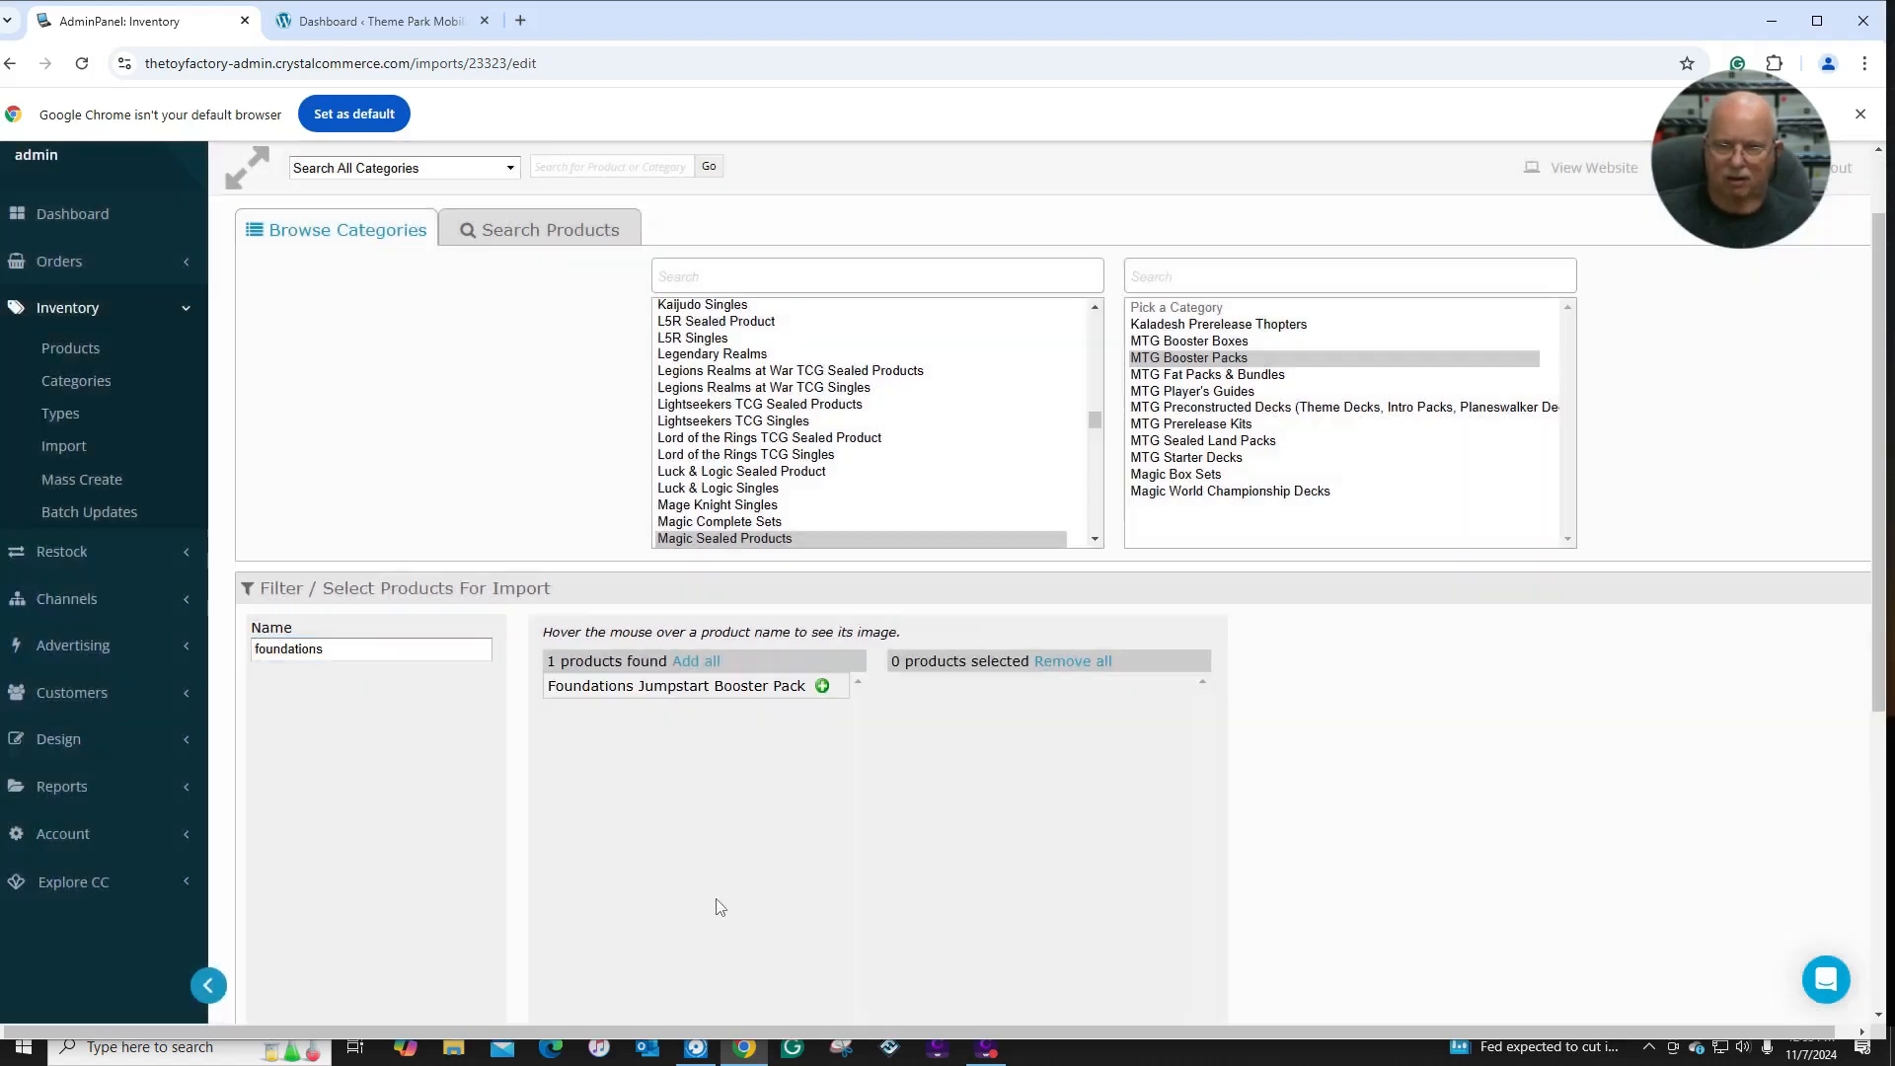
left_click(822, 685)
Set the existing category Booster Packs as the destination and import the selected jumpstart pack.
scroll(1263, 681, "down", 4)
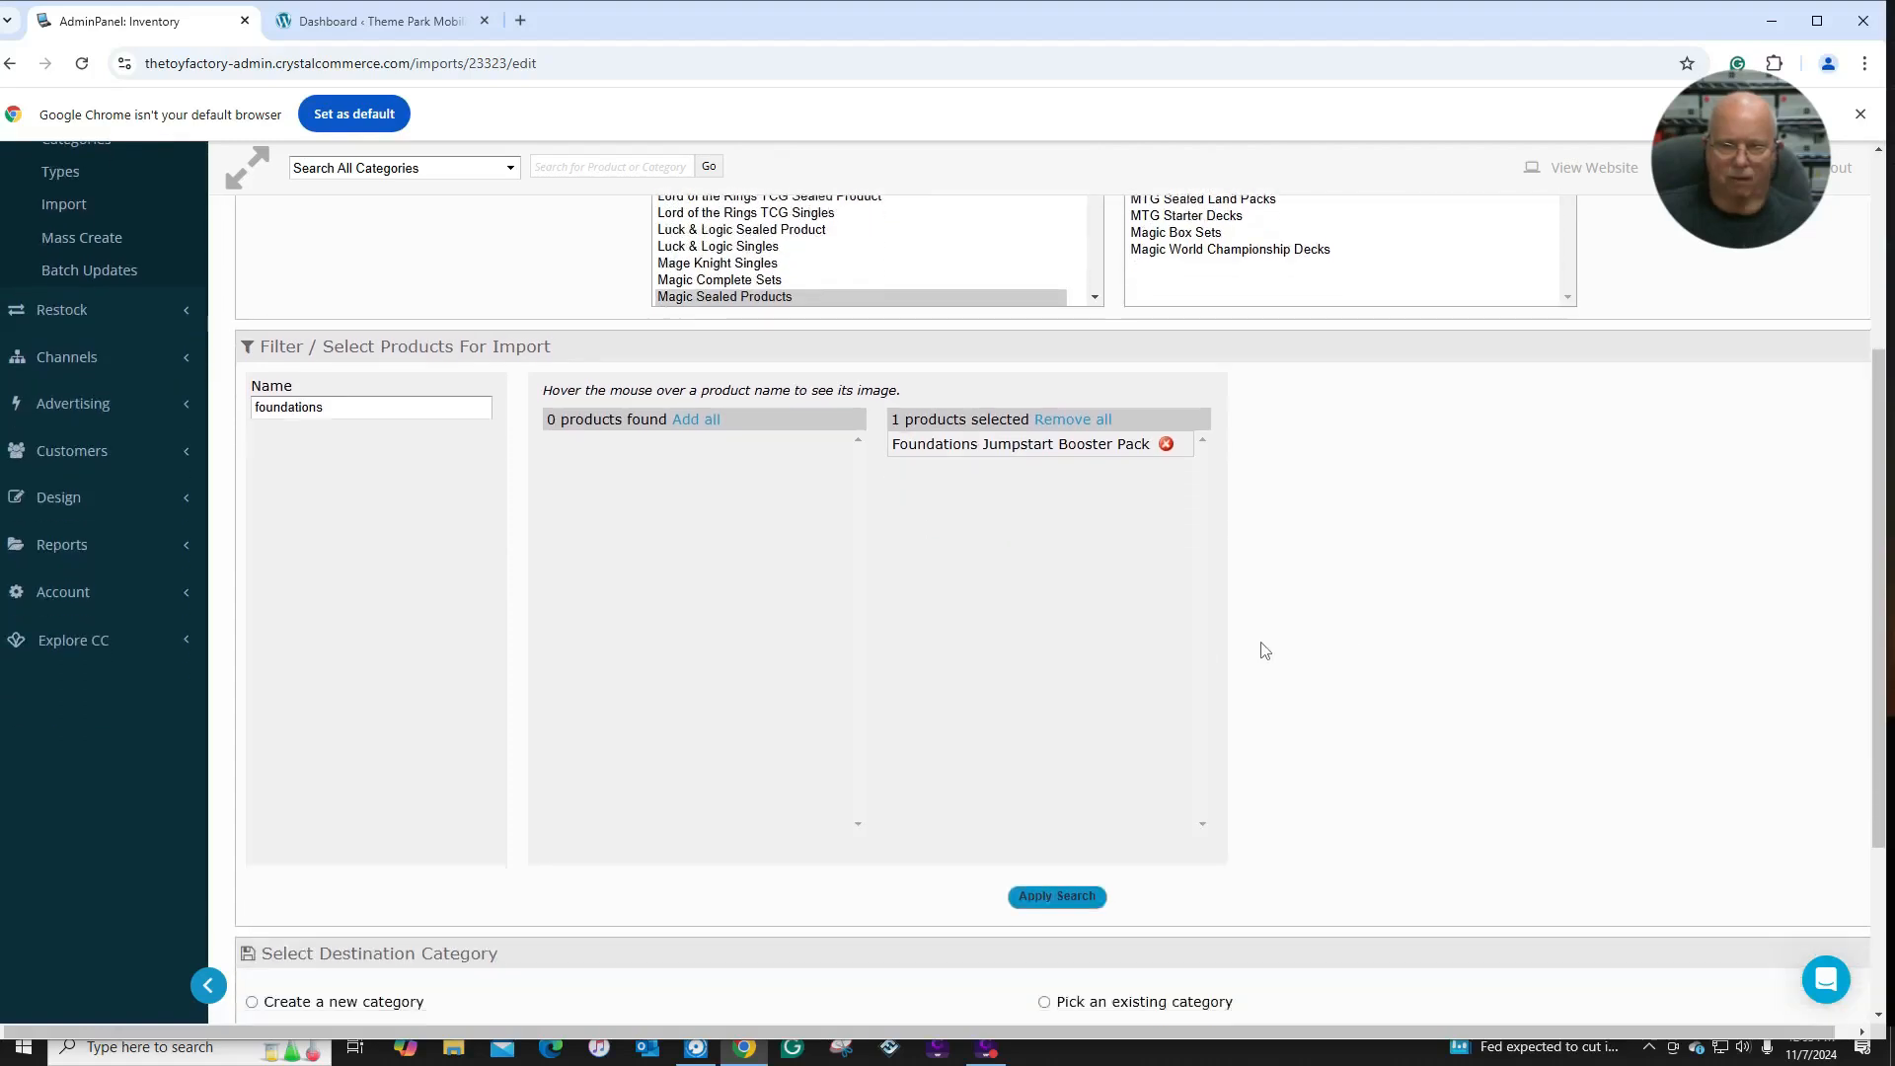
scroll(1007, 668, "down", 1)
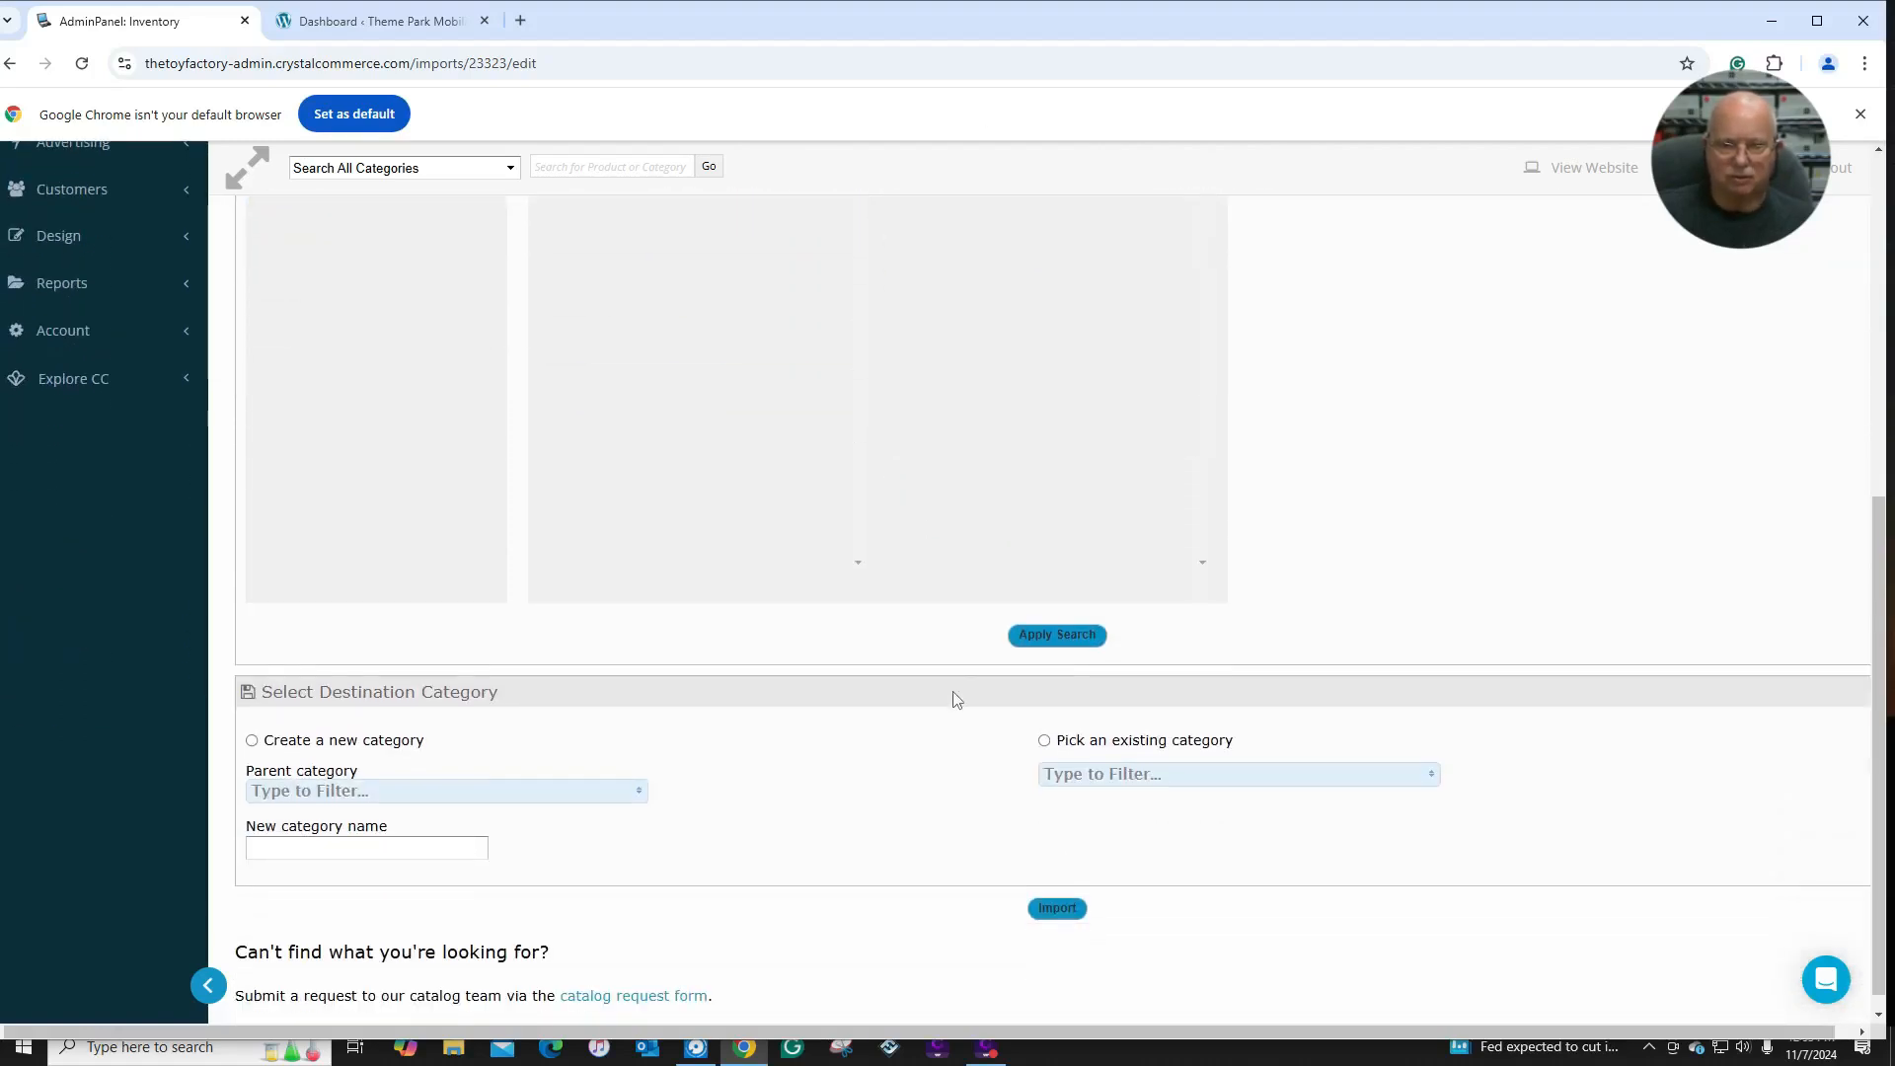
left_click(1045, 742)
left_click(1141, 775)
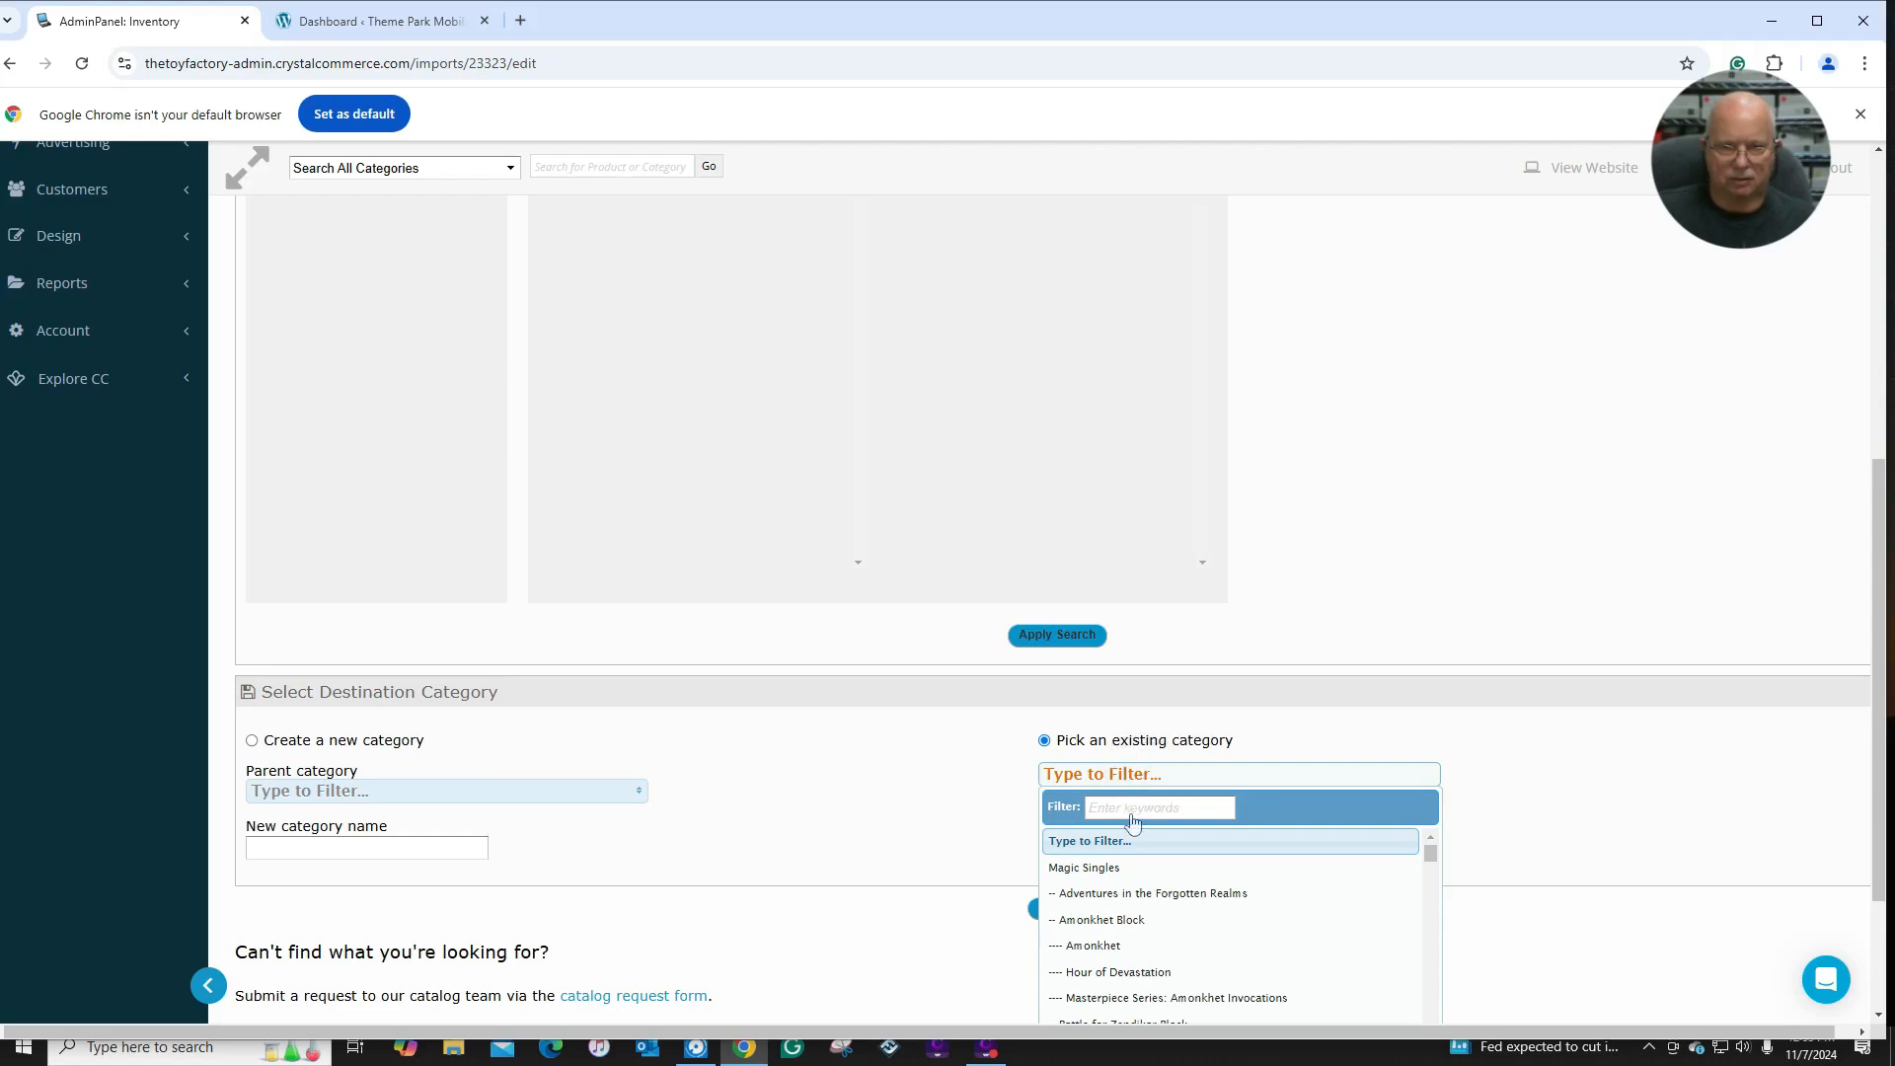
left_click(1135, 807)
type("B")
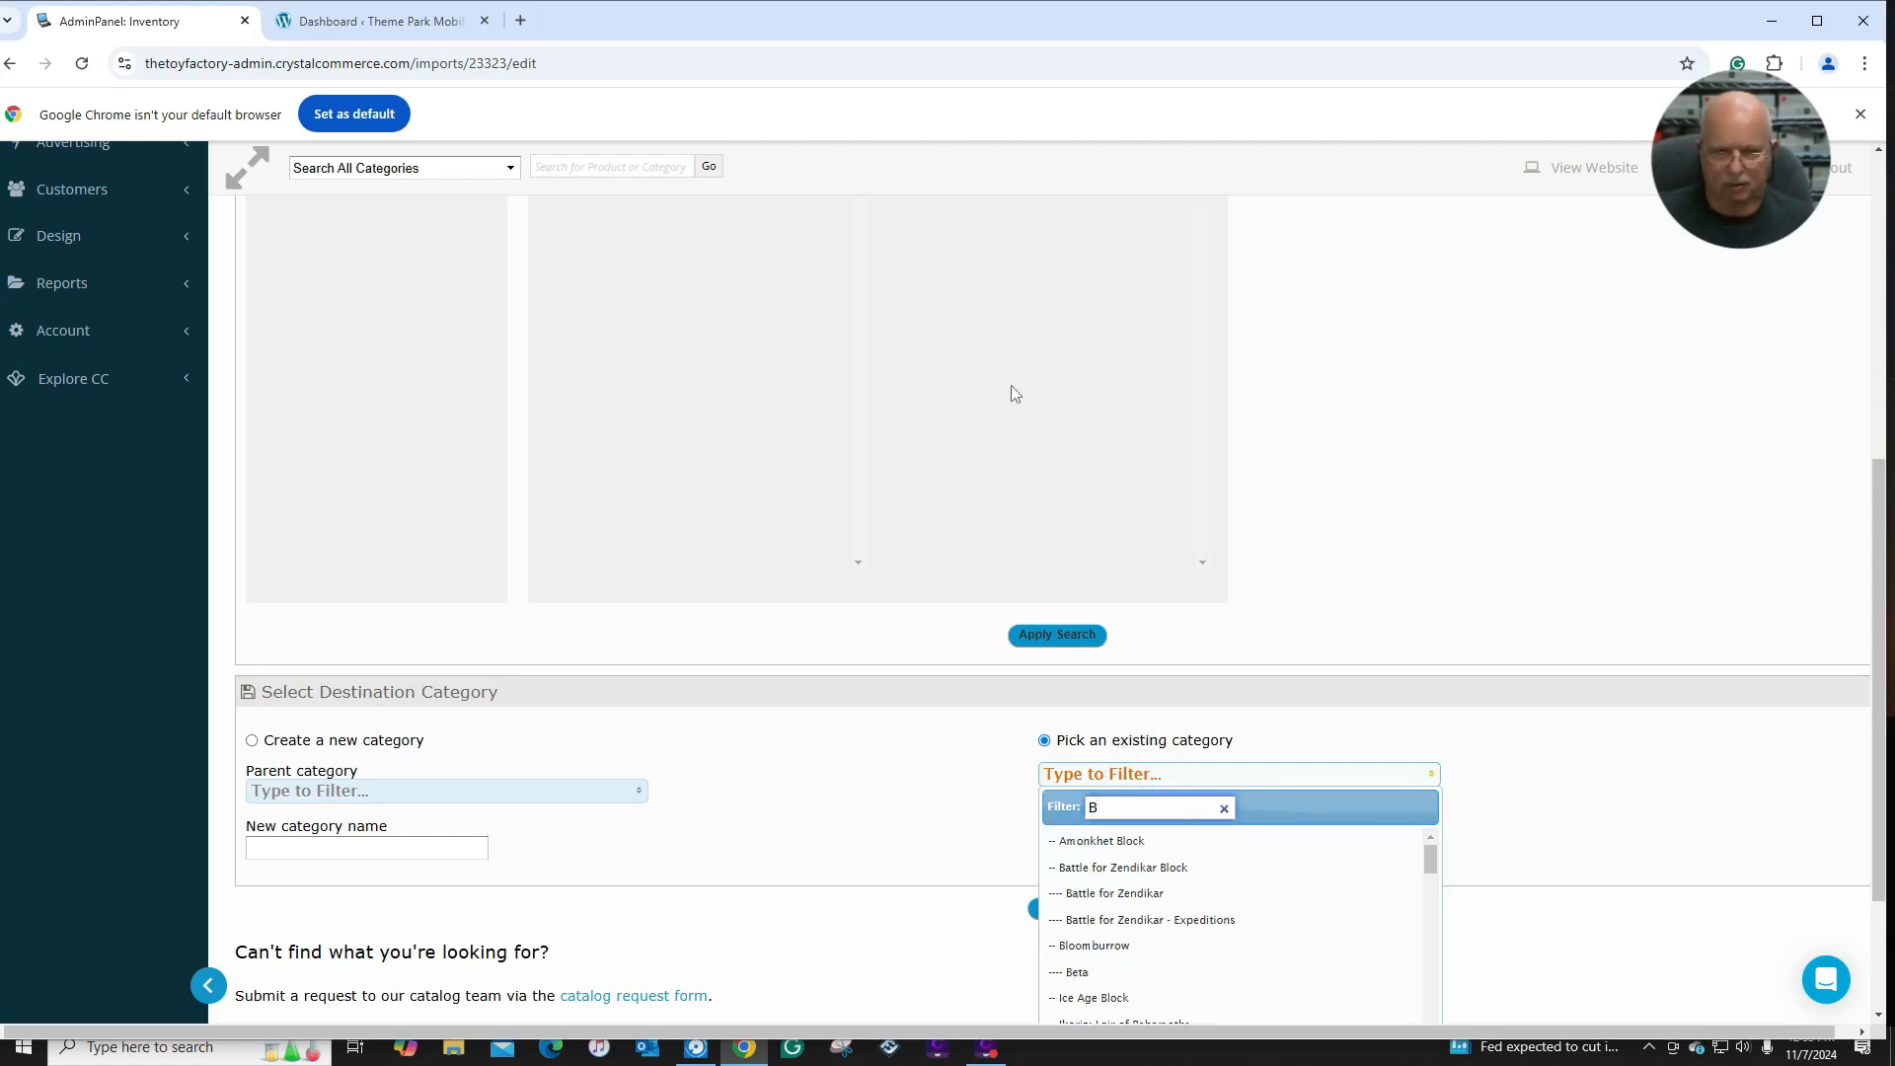
type("ooster")
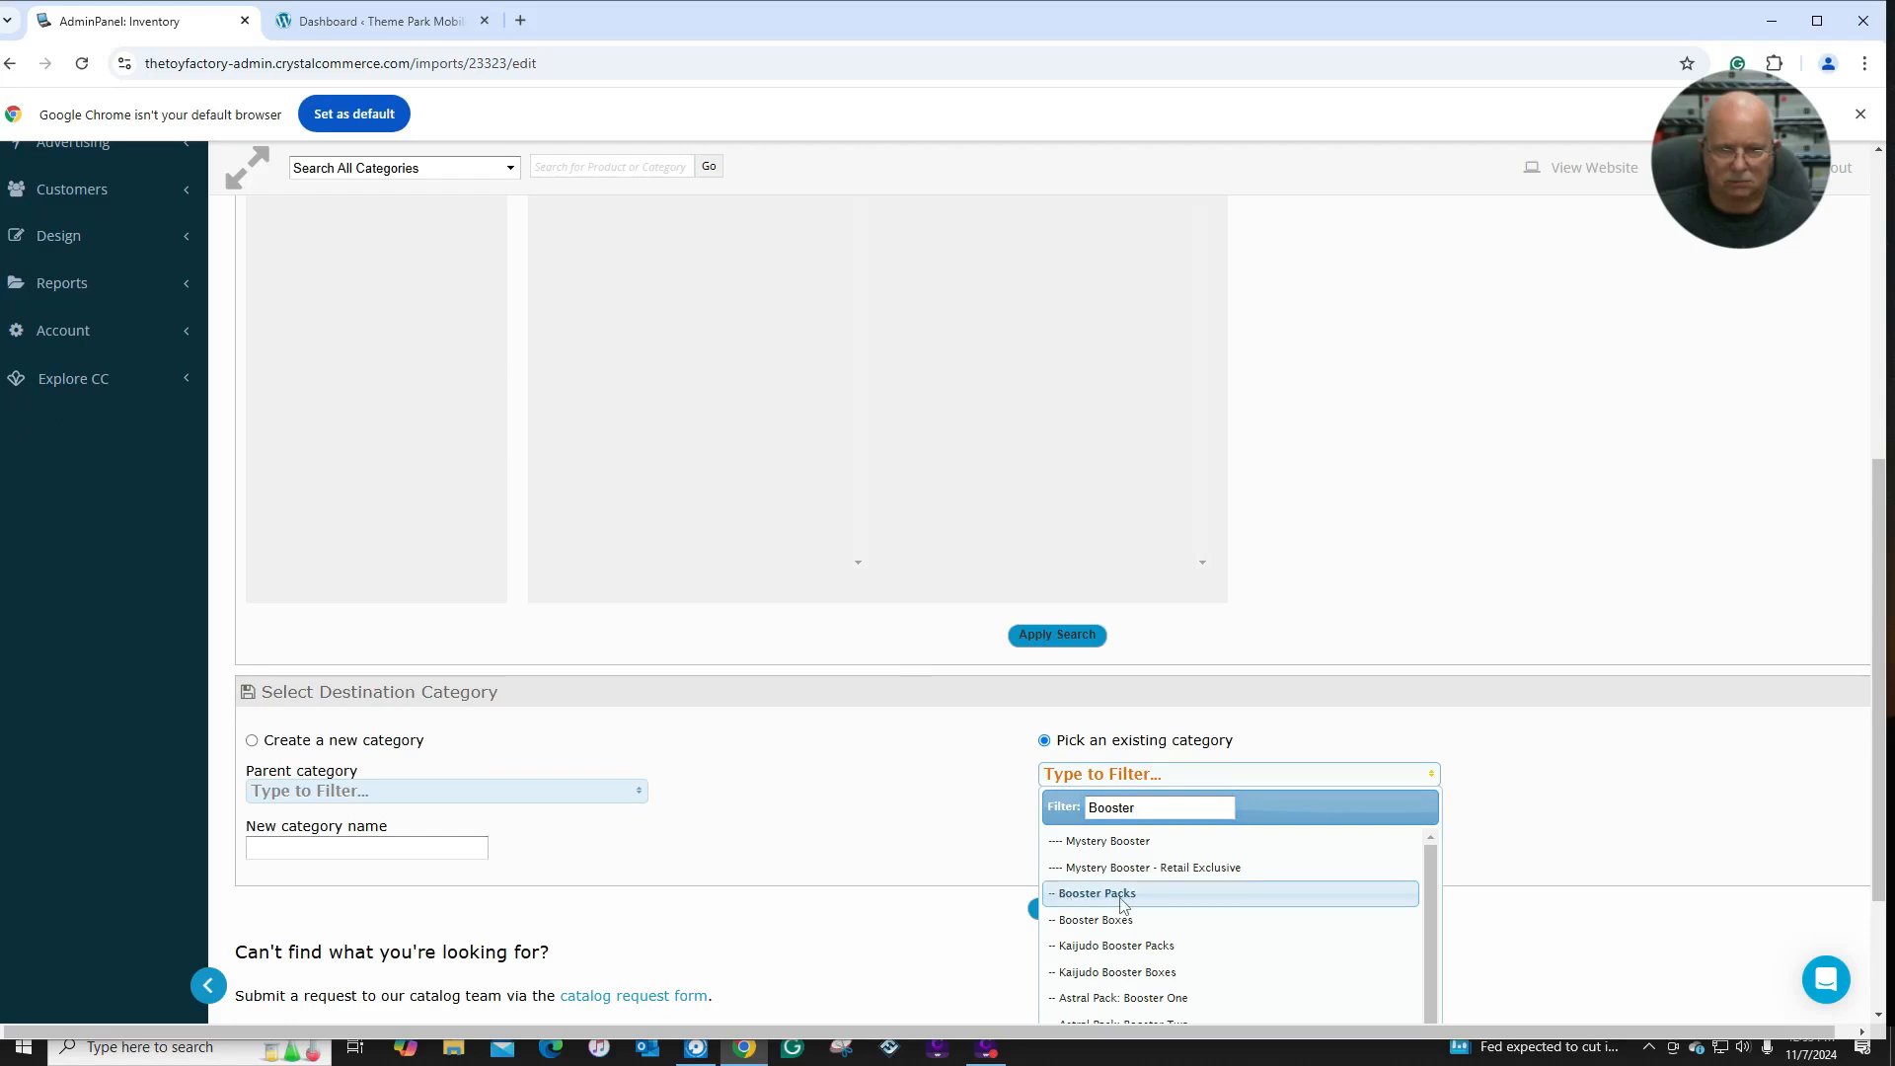
left_click(1105, 894)
left_click(1061, 910)
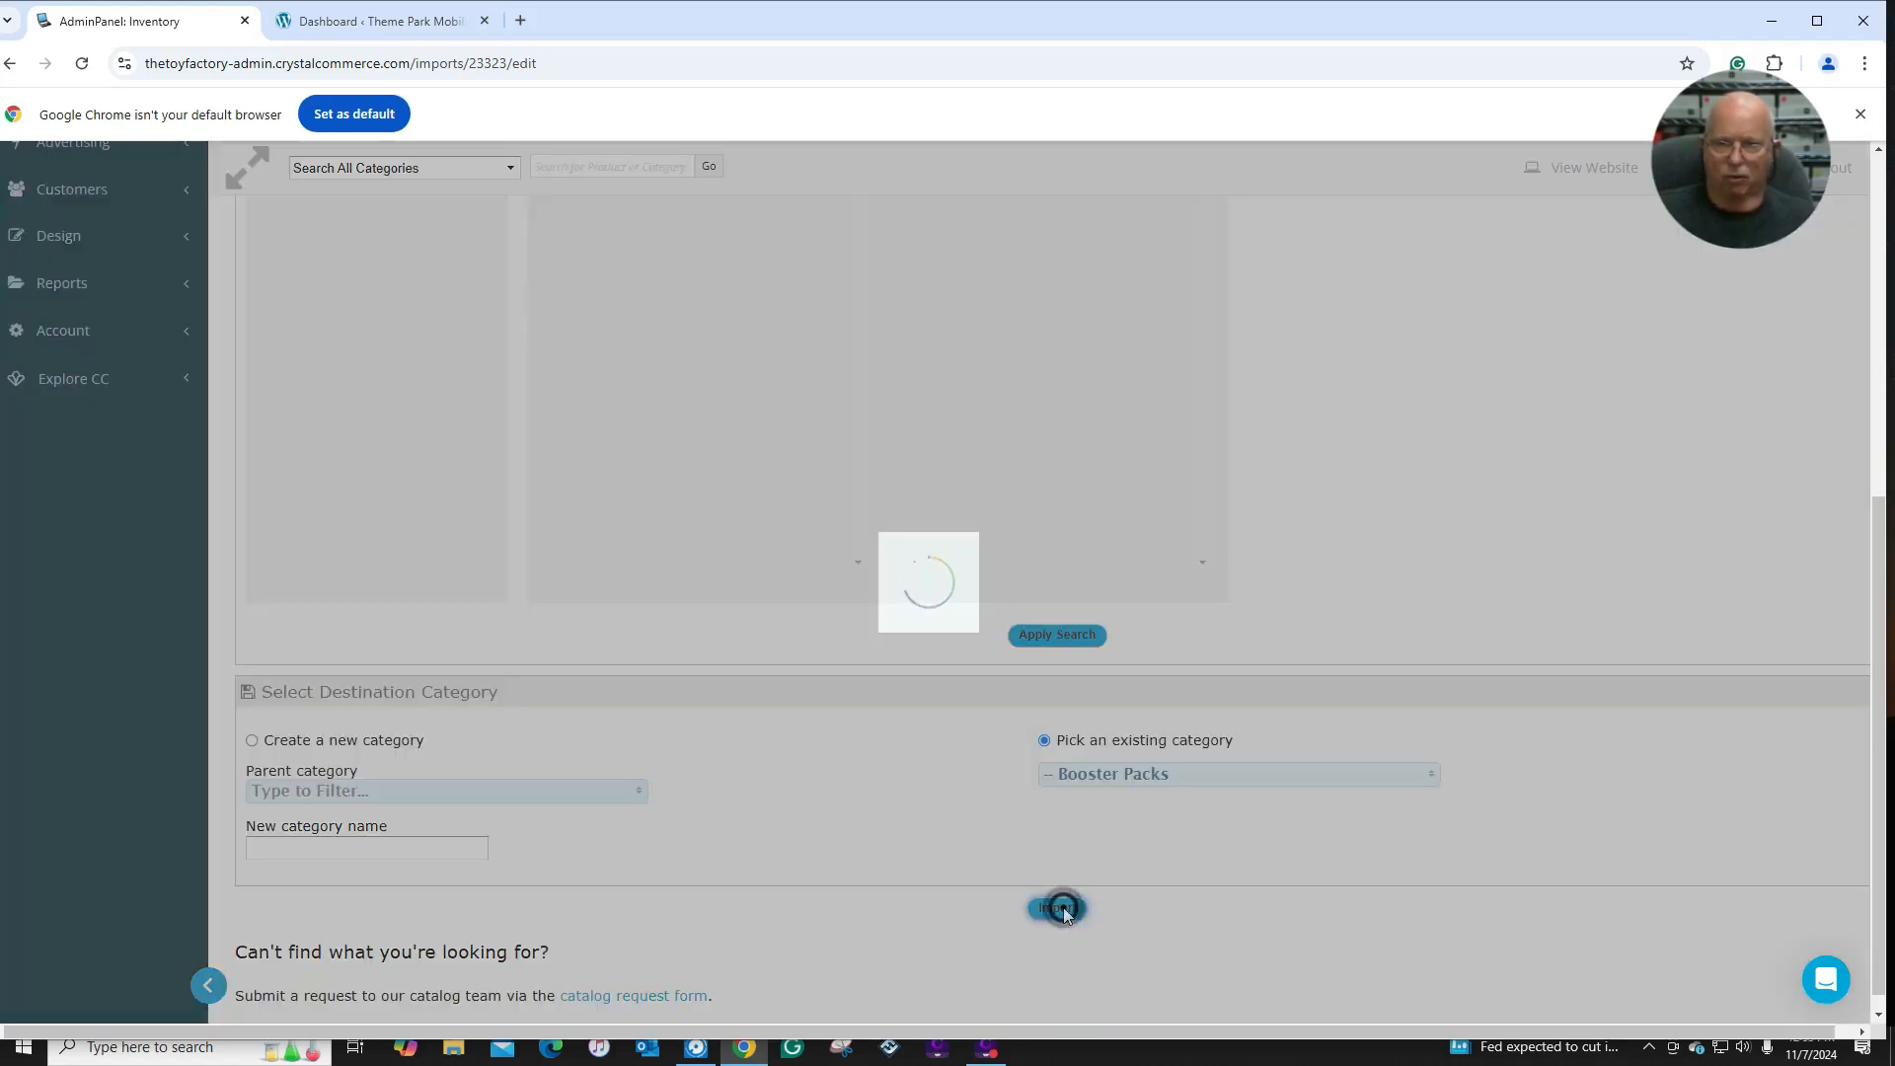
Open the inventory's product list and search the Magic Products category for product names containing "Foundations".
scroll(437, 325, "up", 5)
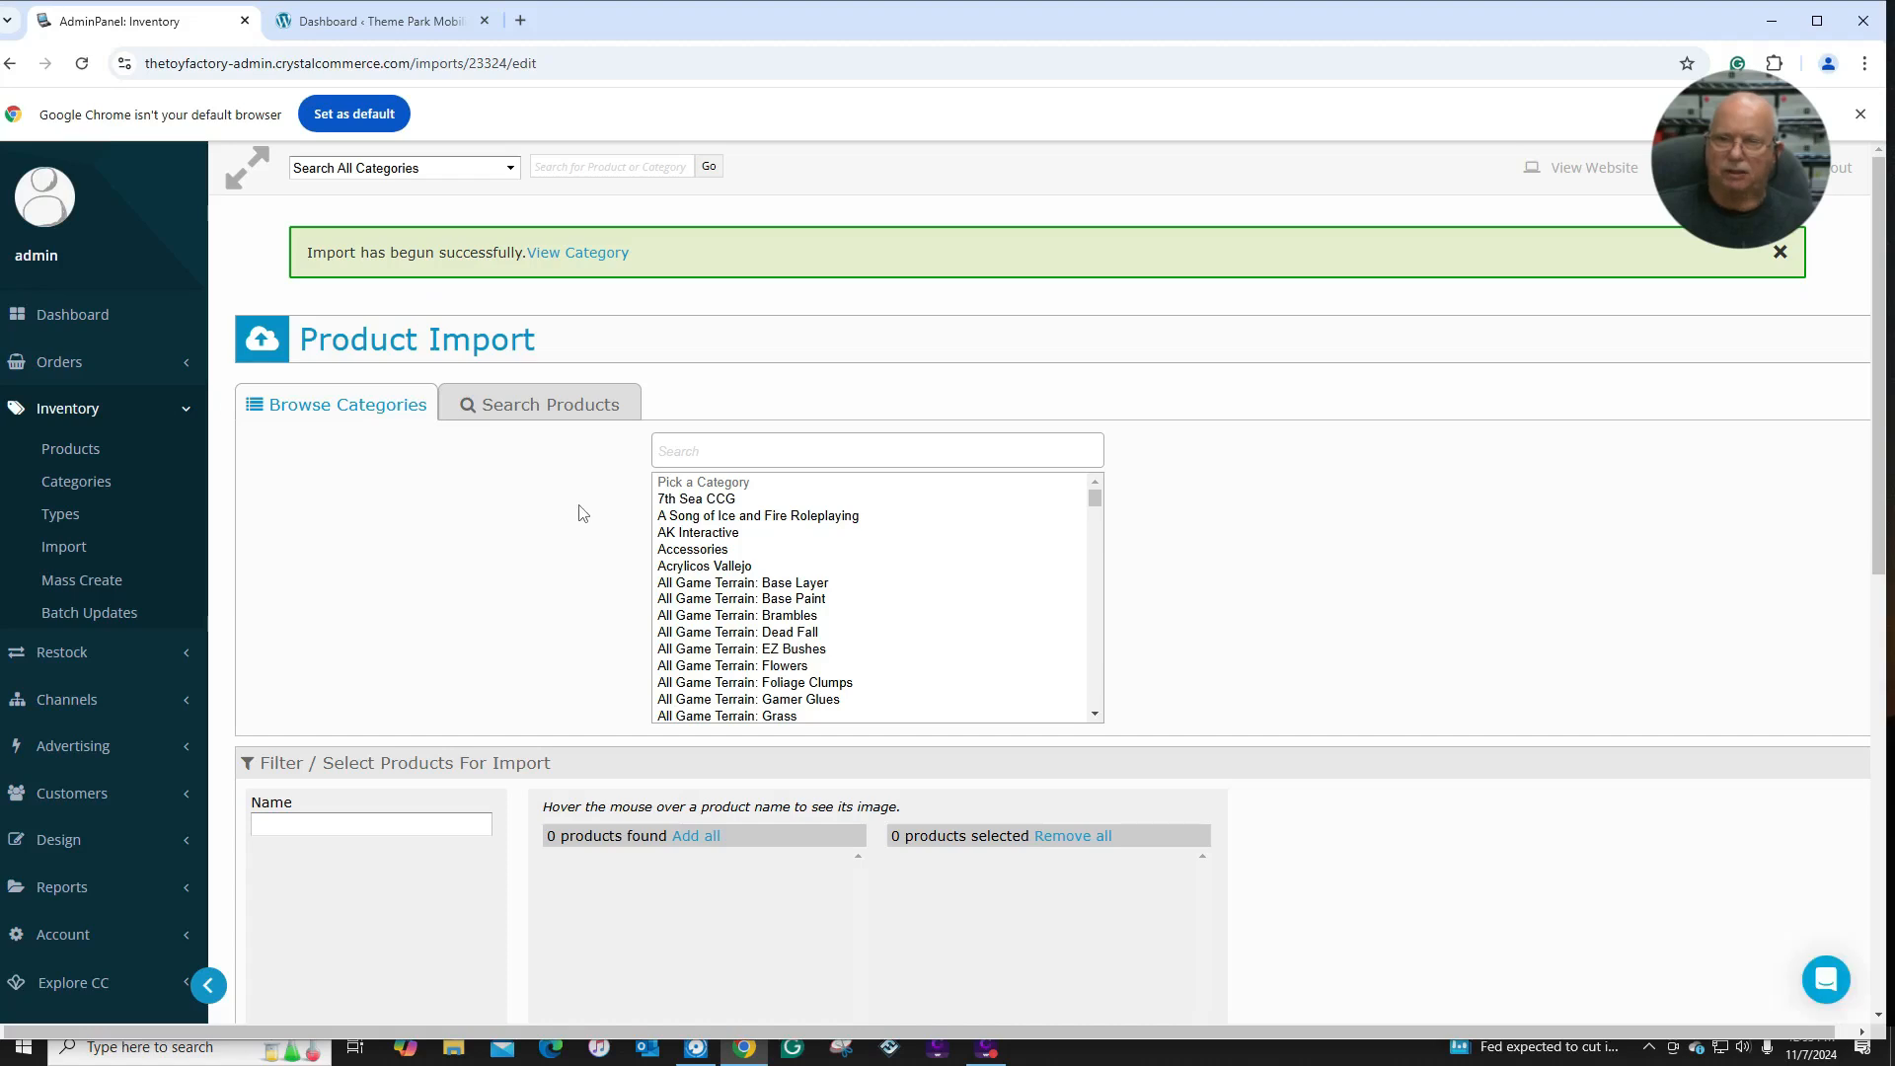
left_click(69, 454)
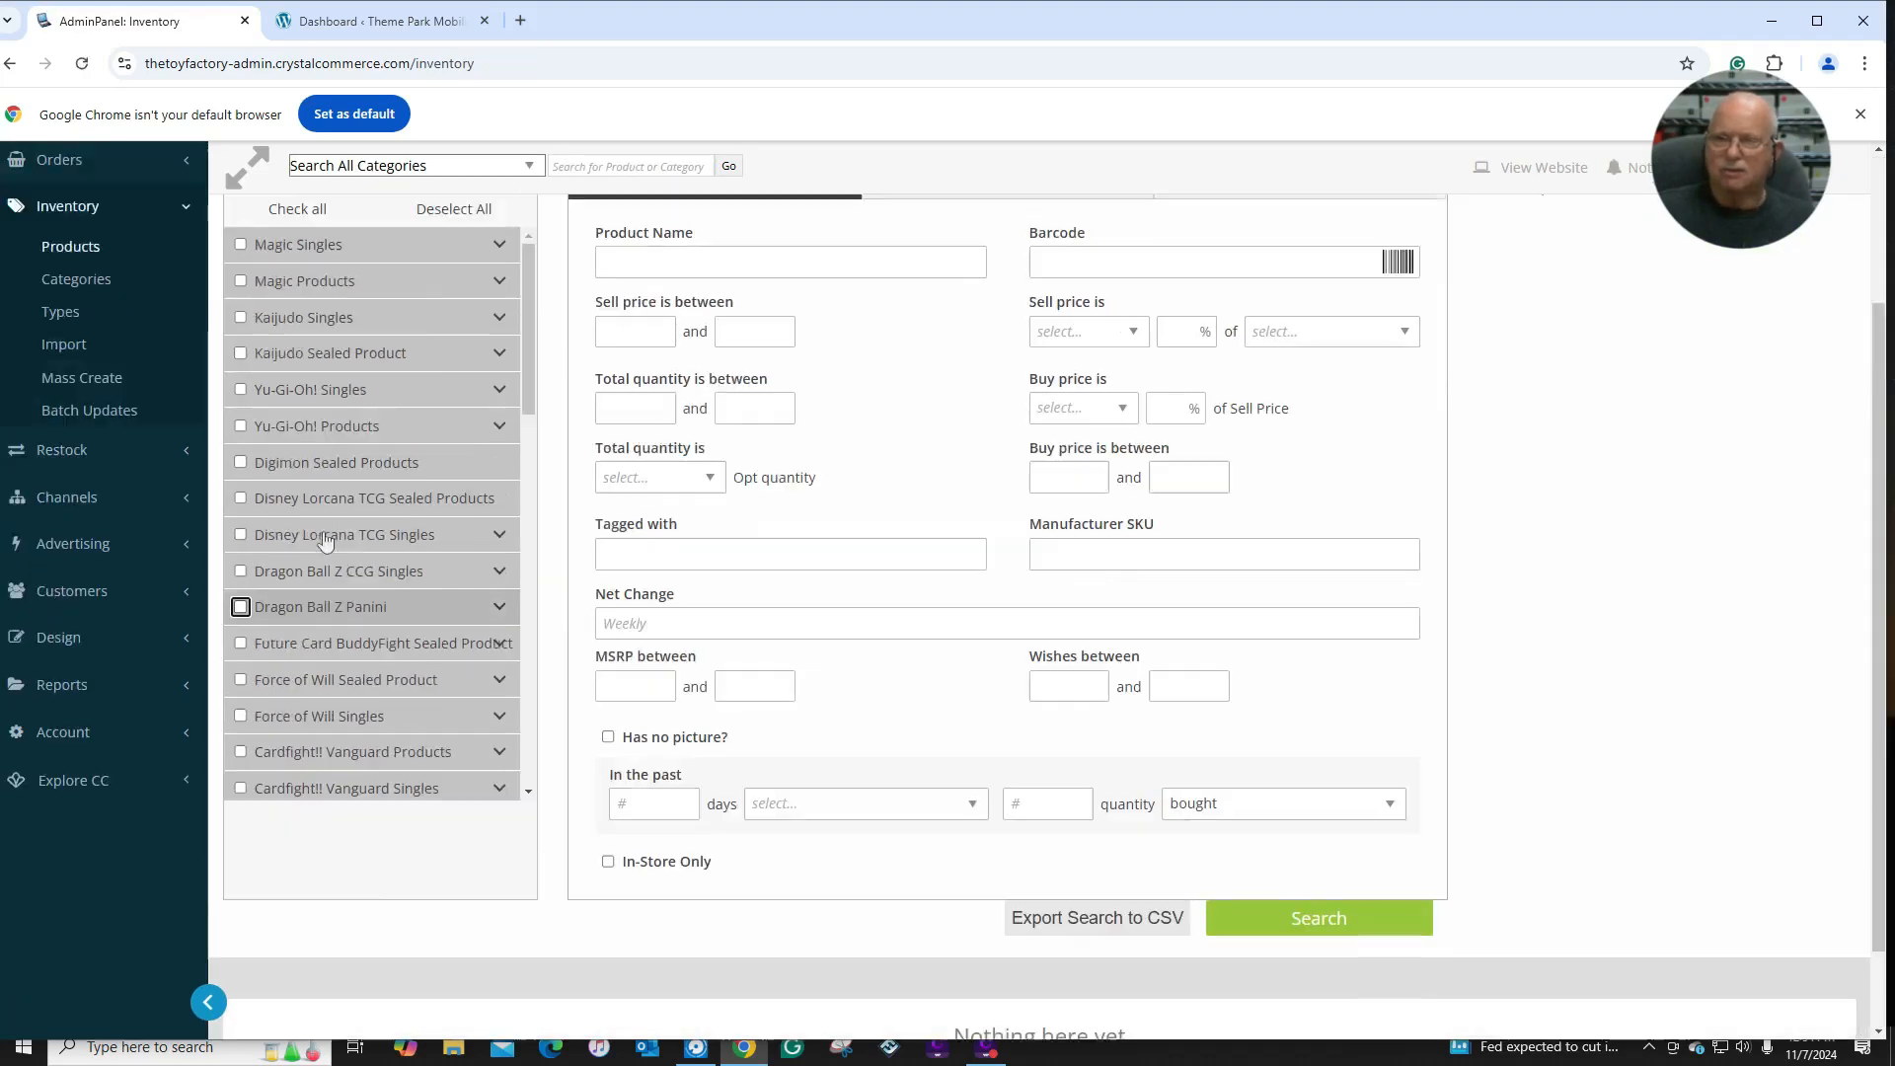
left_click(240, 482)
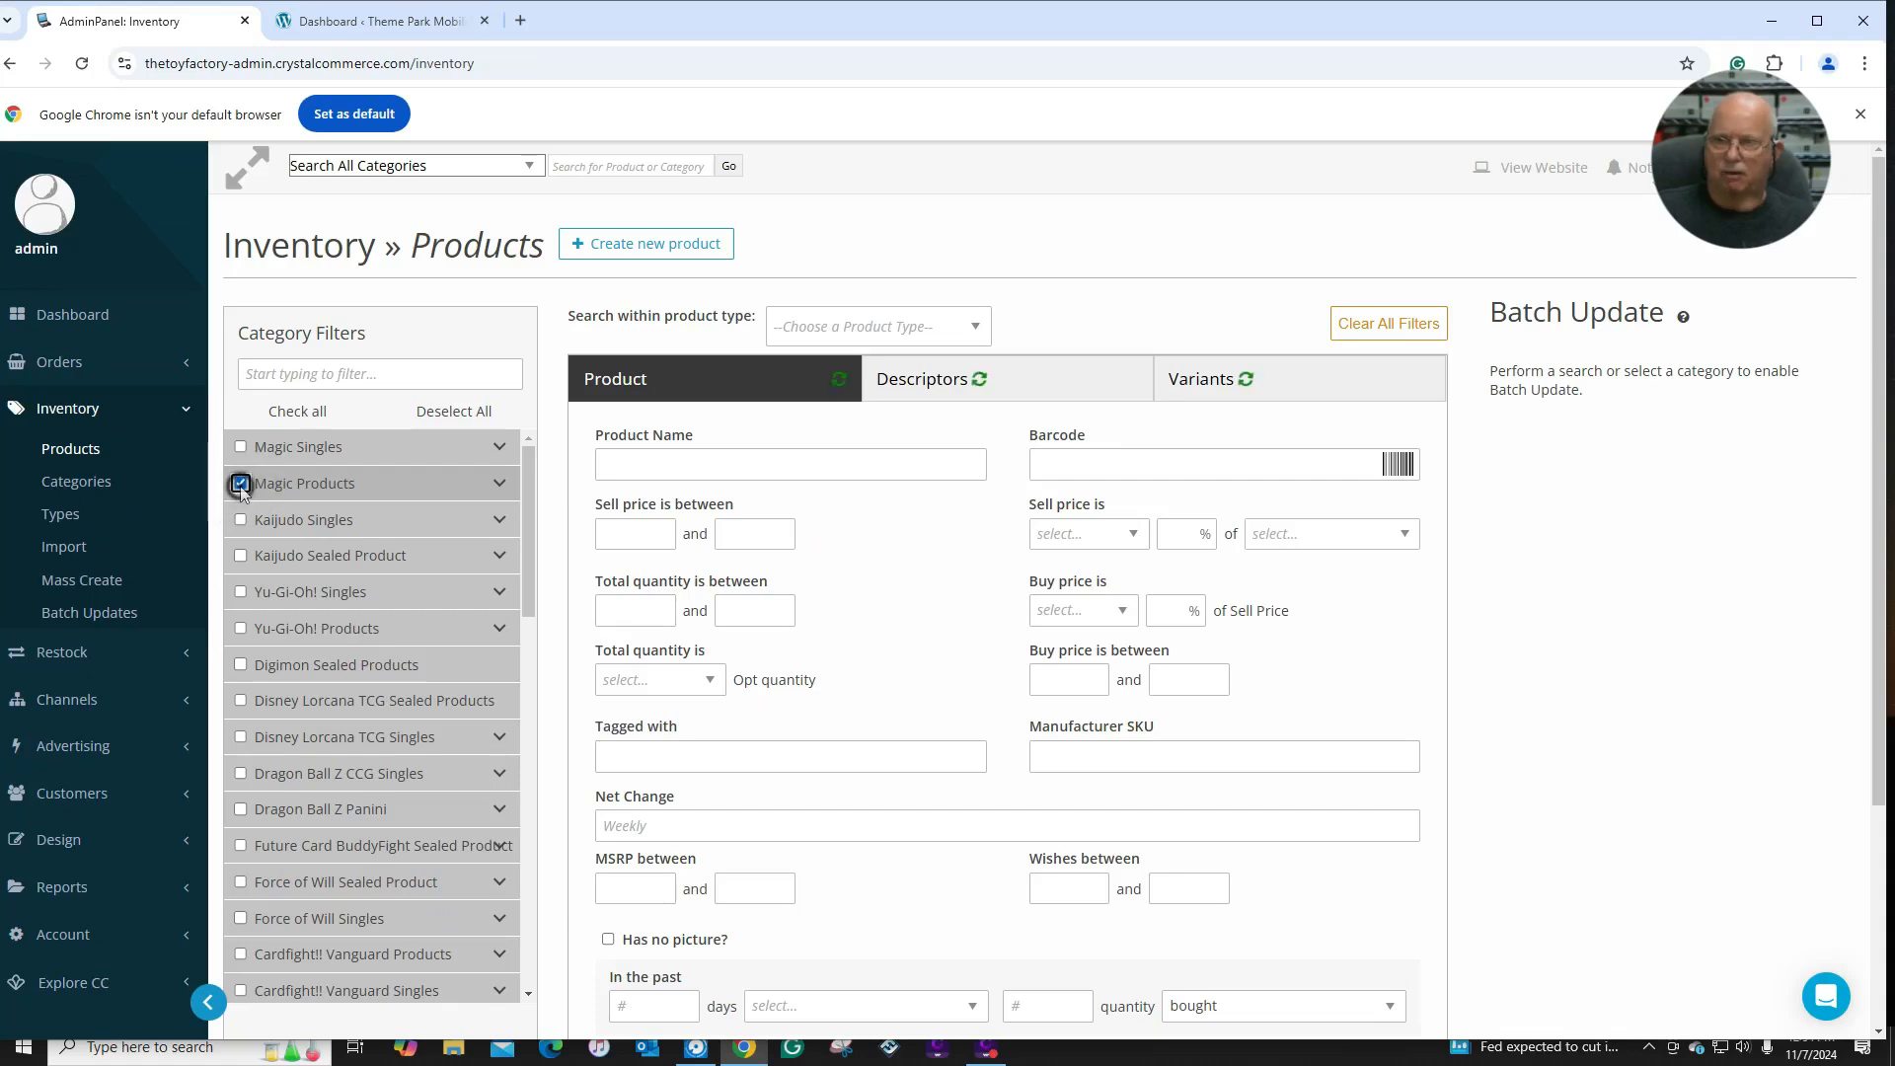
left_click(735, 472)
type("F")
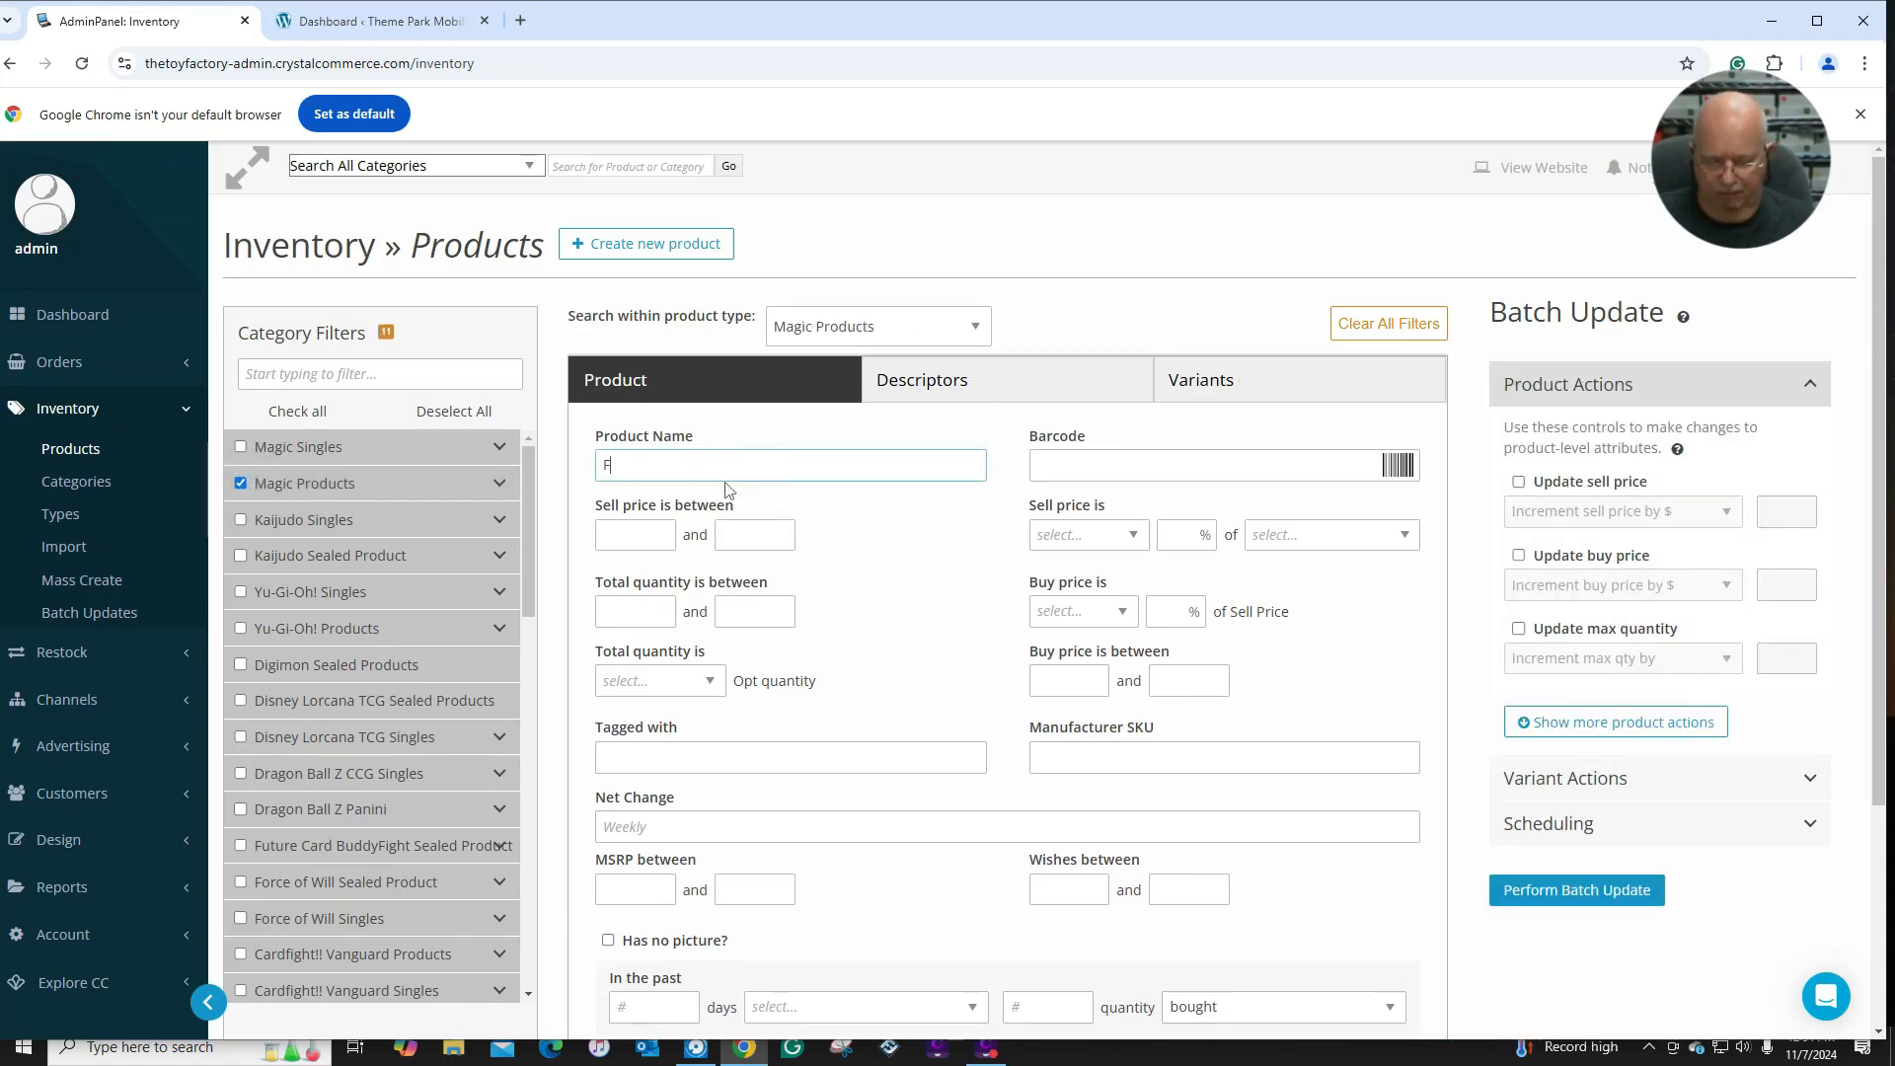
type("oundat")
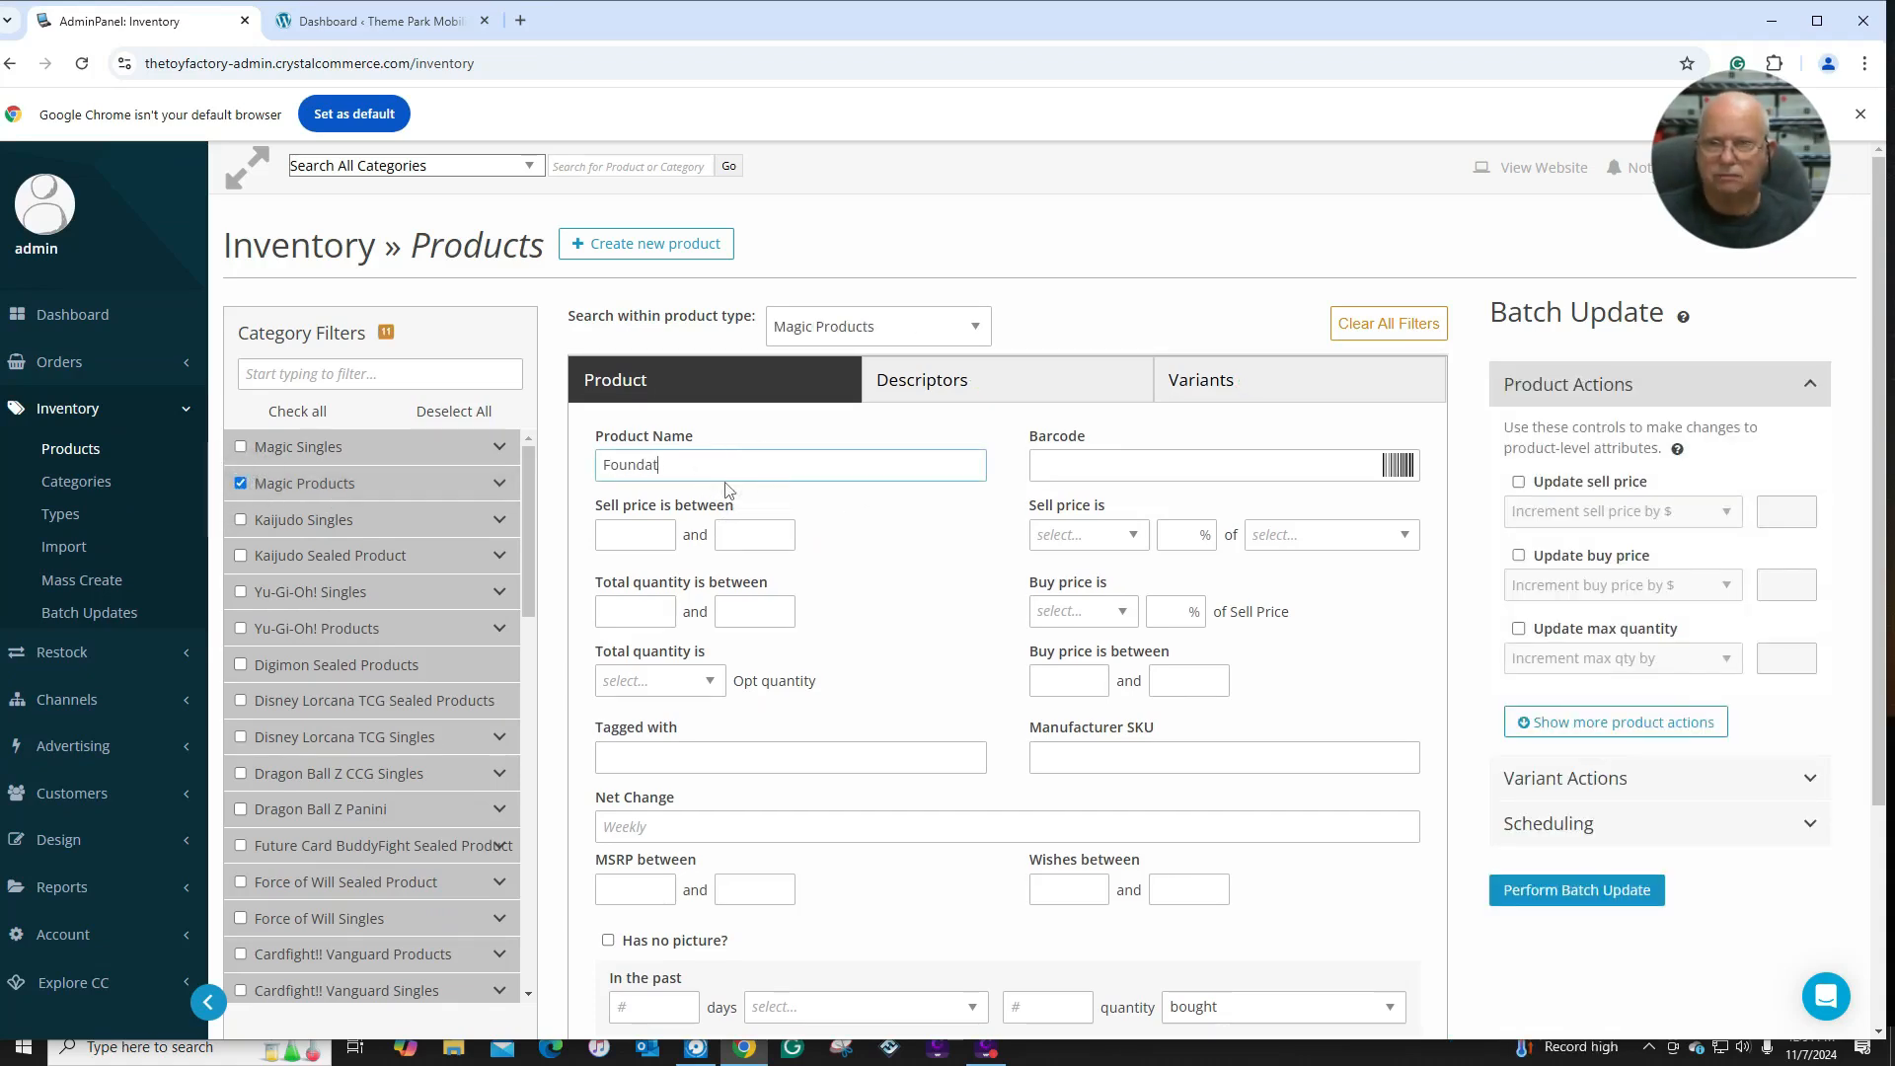
type("ions")
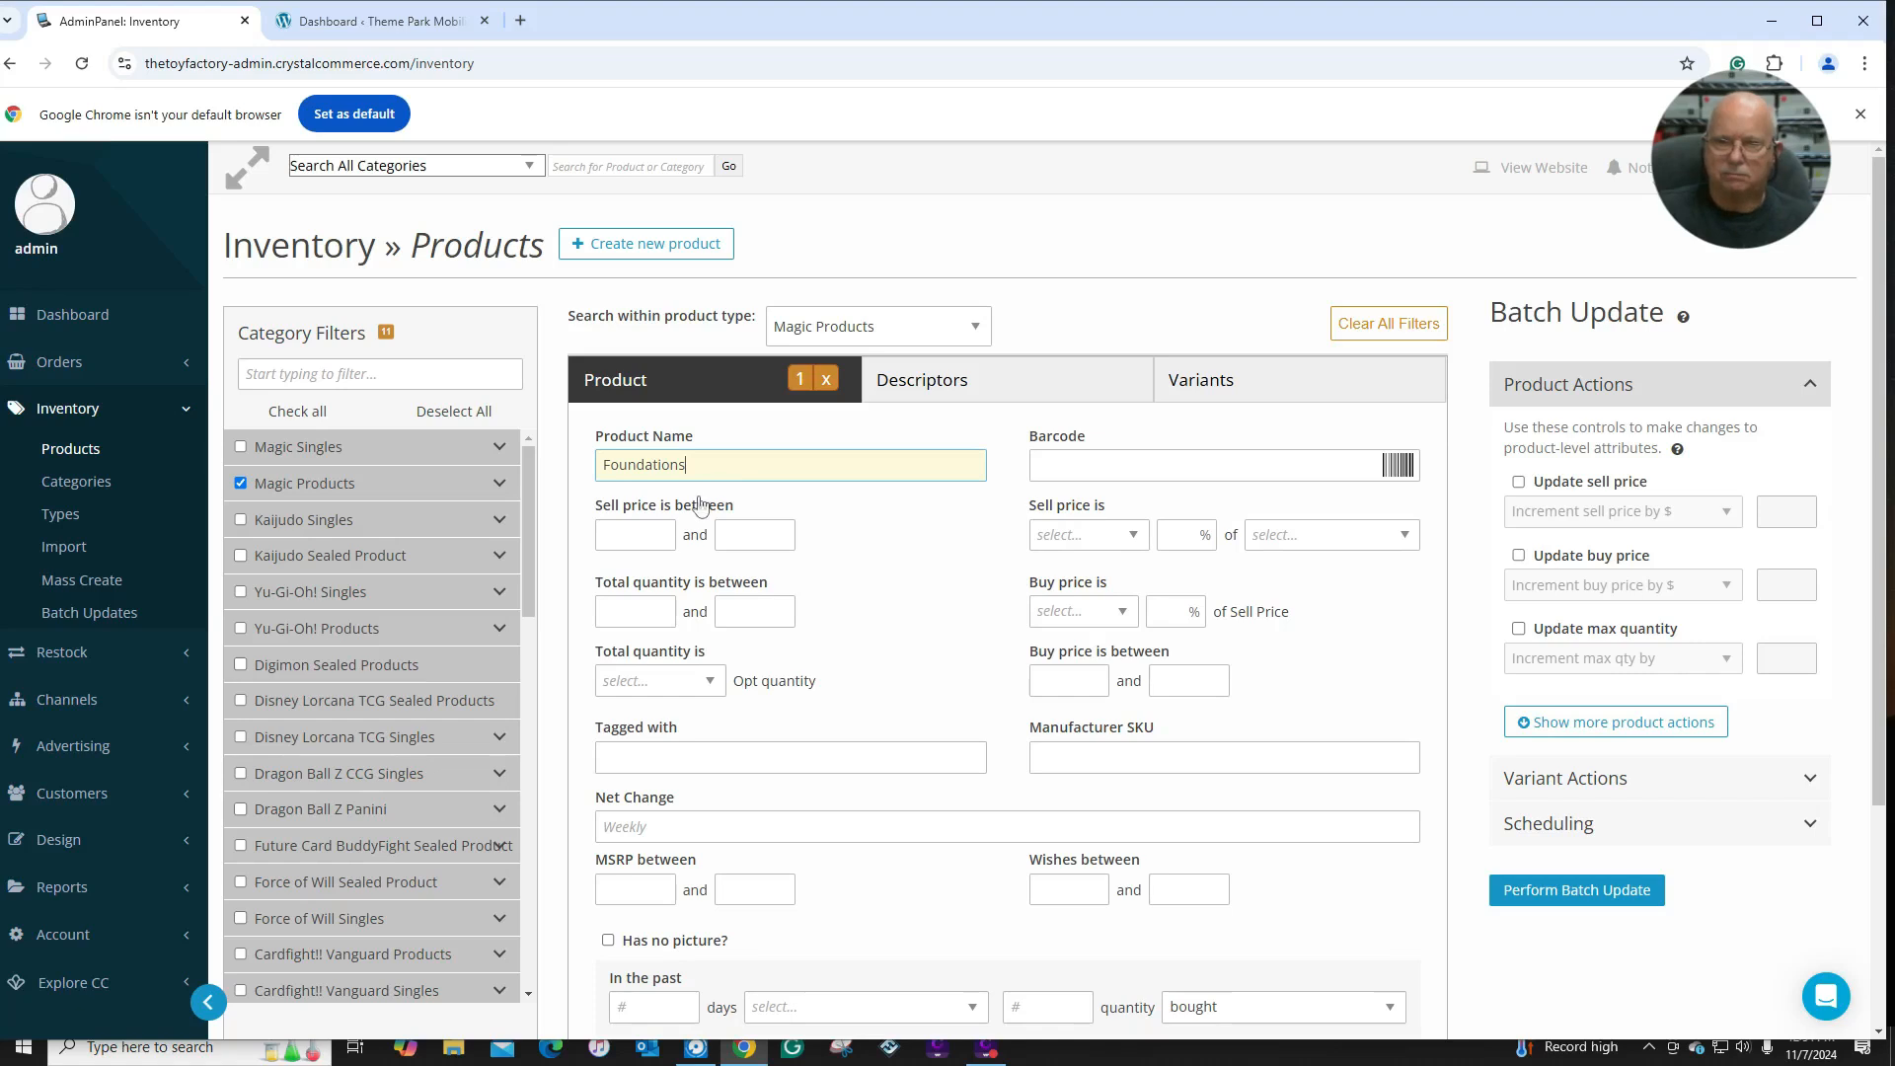
key("Return")
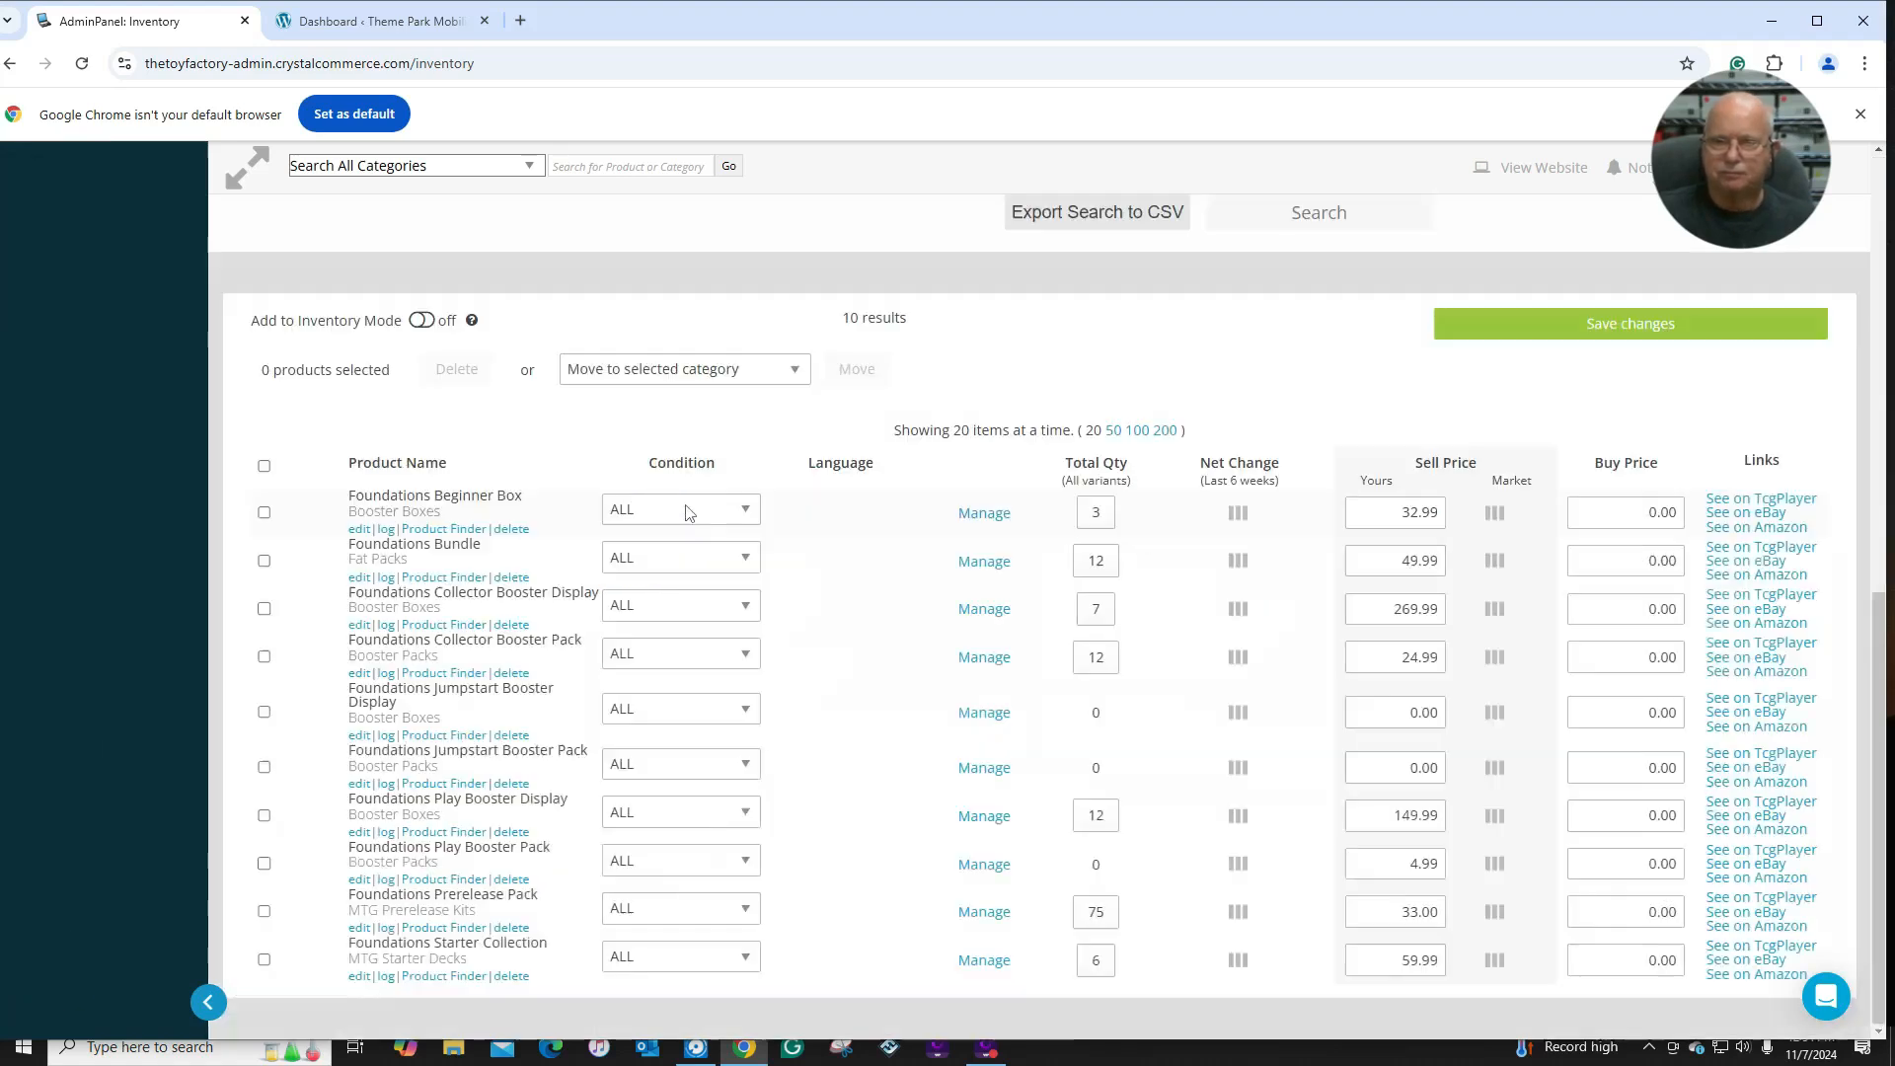
Set the sell price of Foundations Jumpstart Booster Display to 114.99 and Foundations Jumpstart Booster Pack to 4.99, and save the changes.
scroll(383, 583, "down", 1)
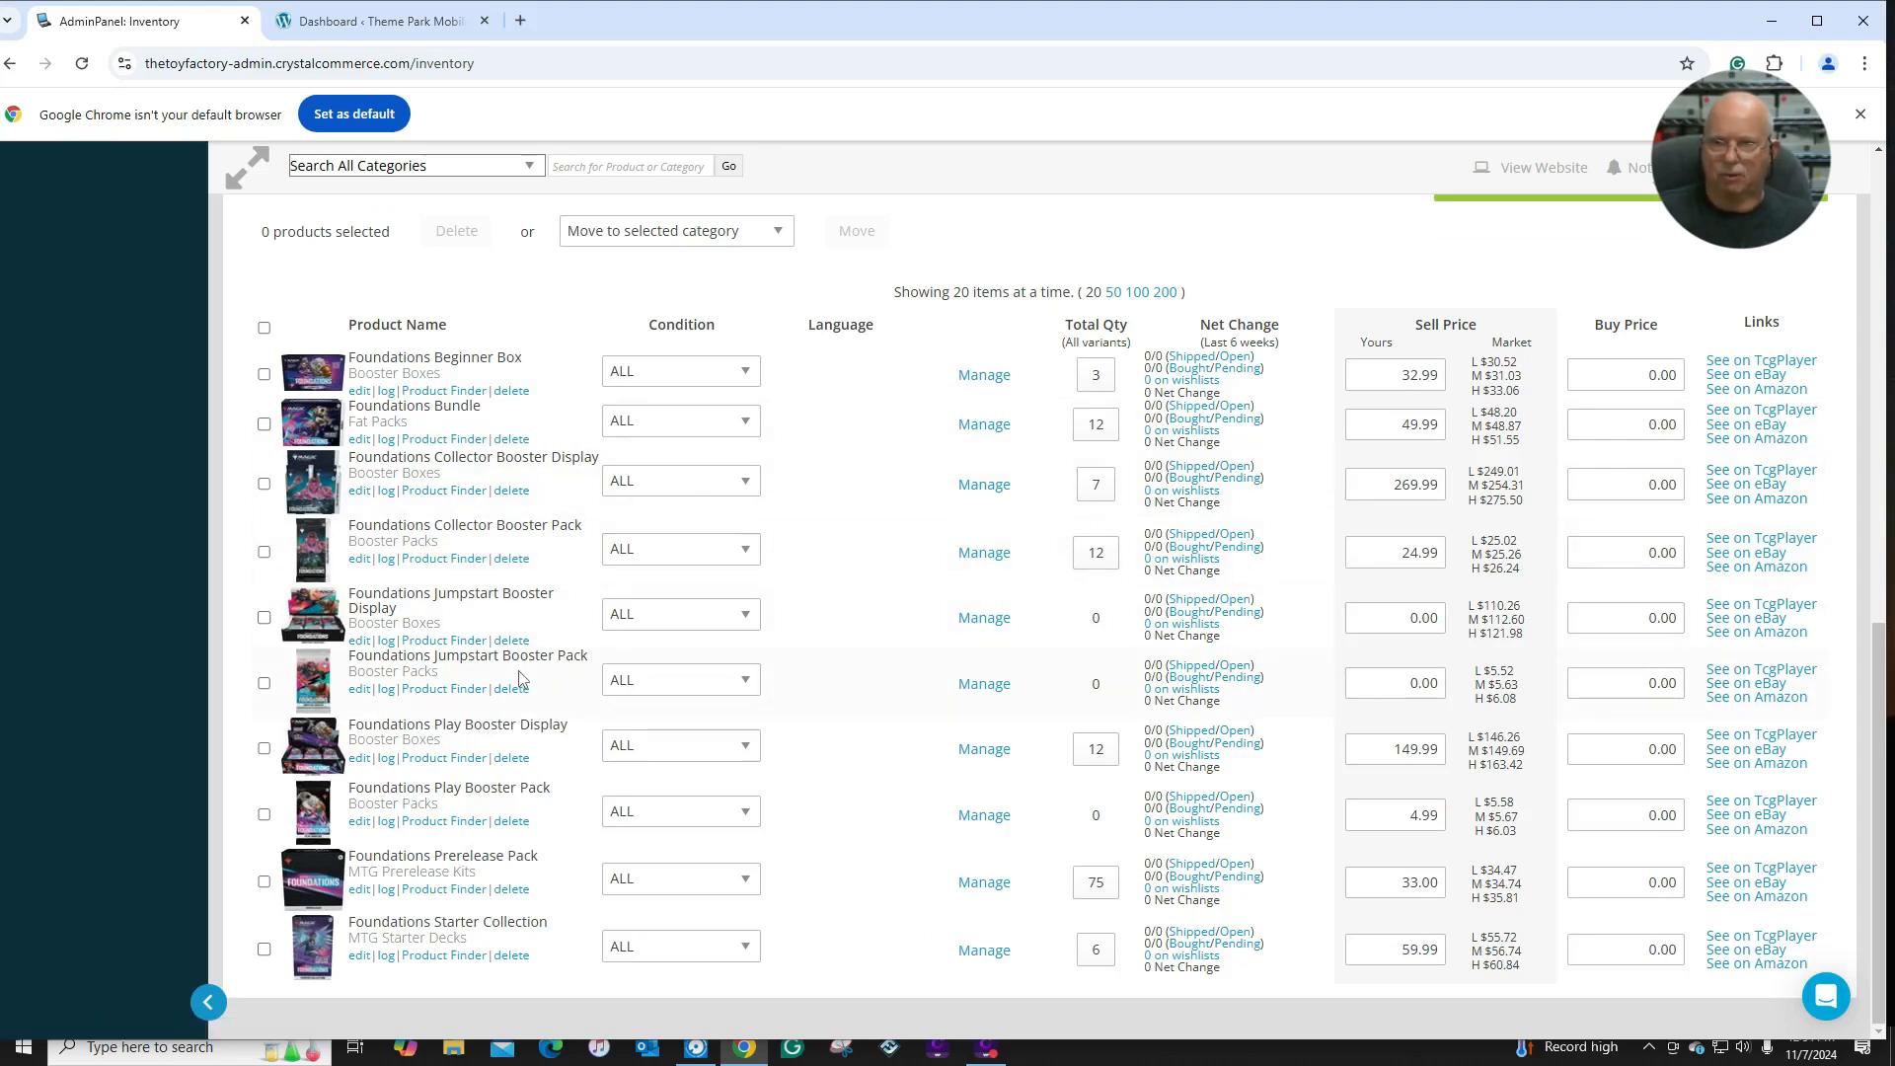
double_click(1439, 618)
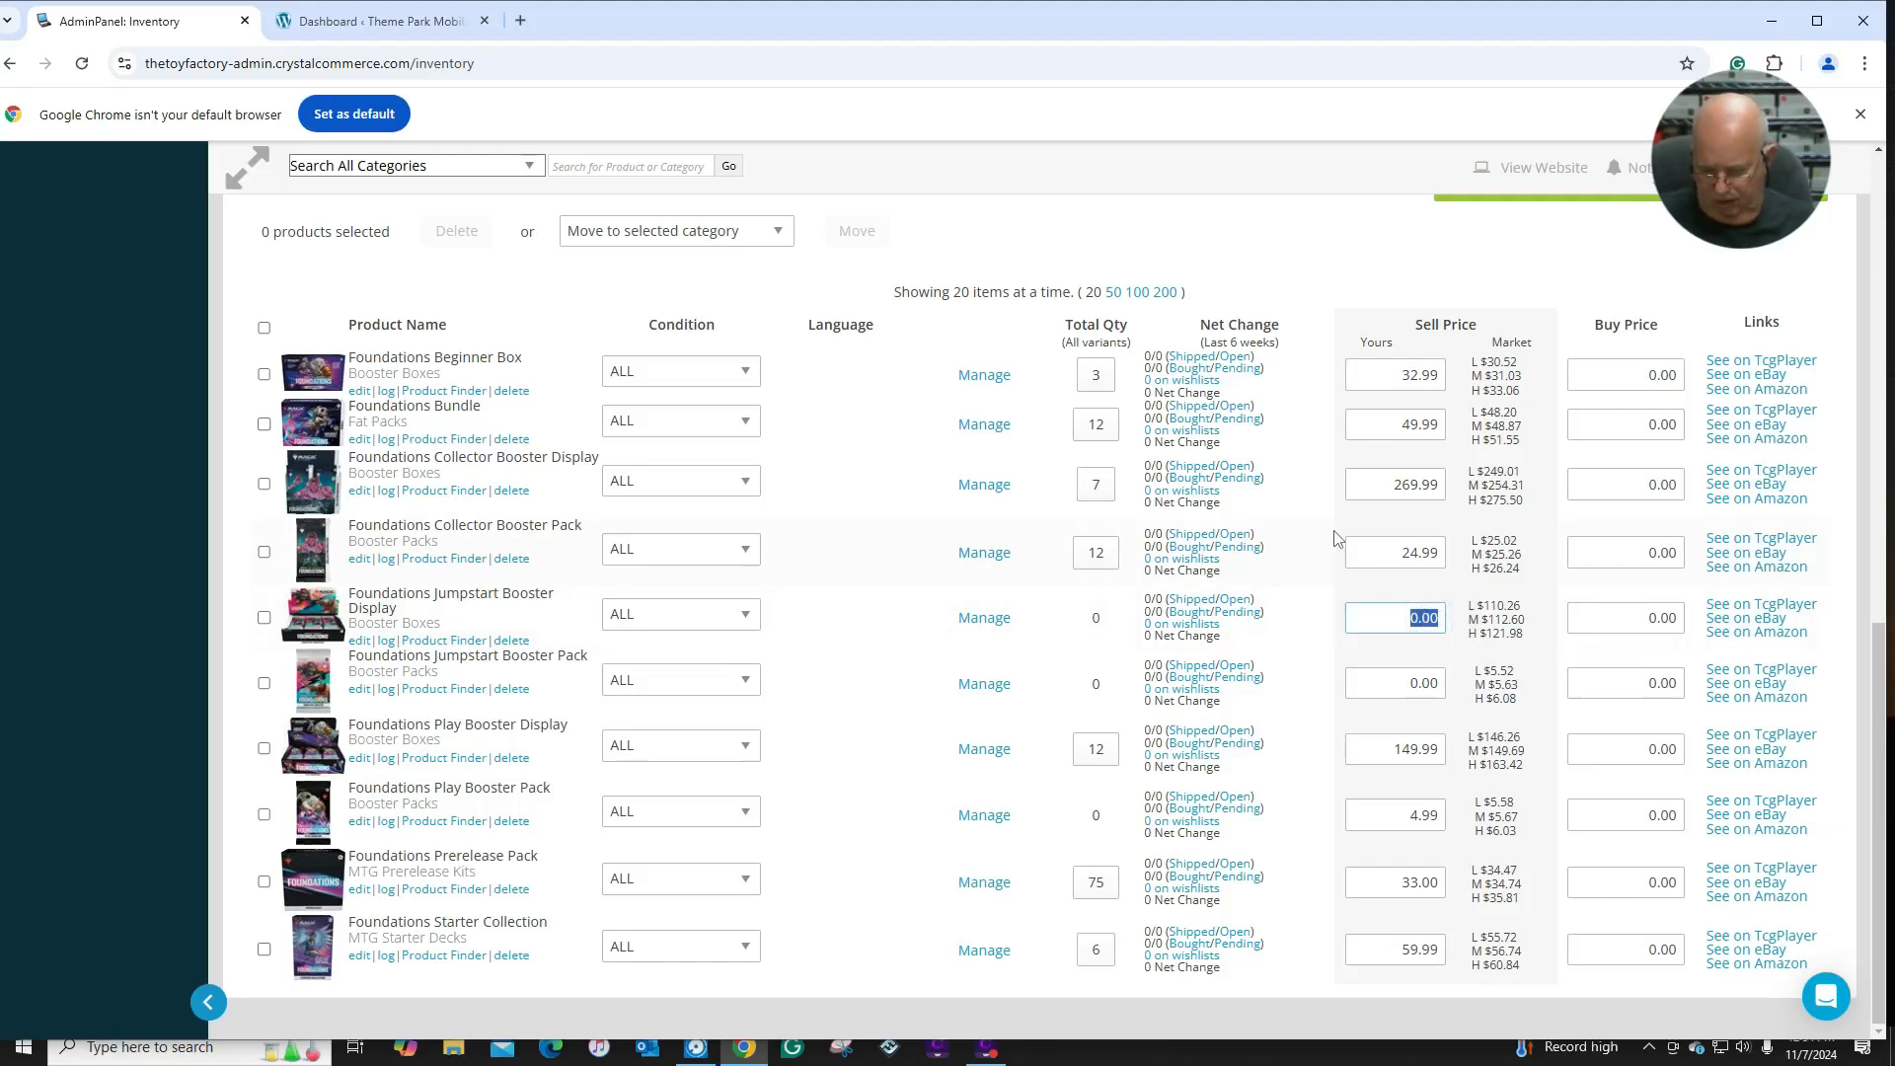
type("114.99")
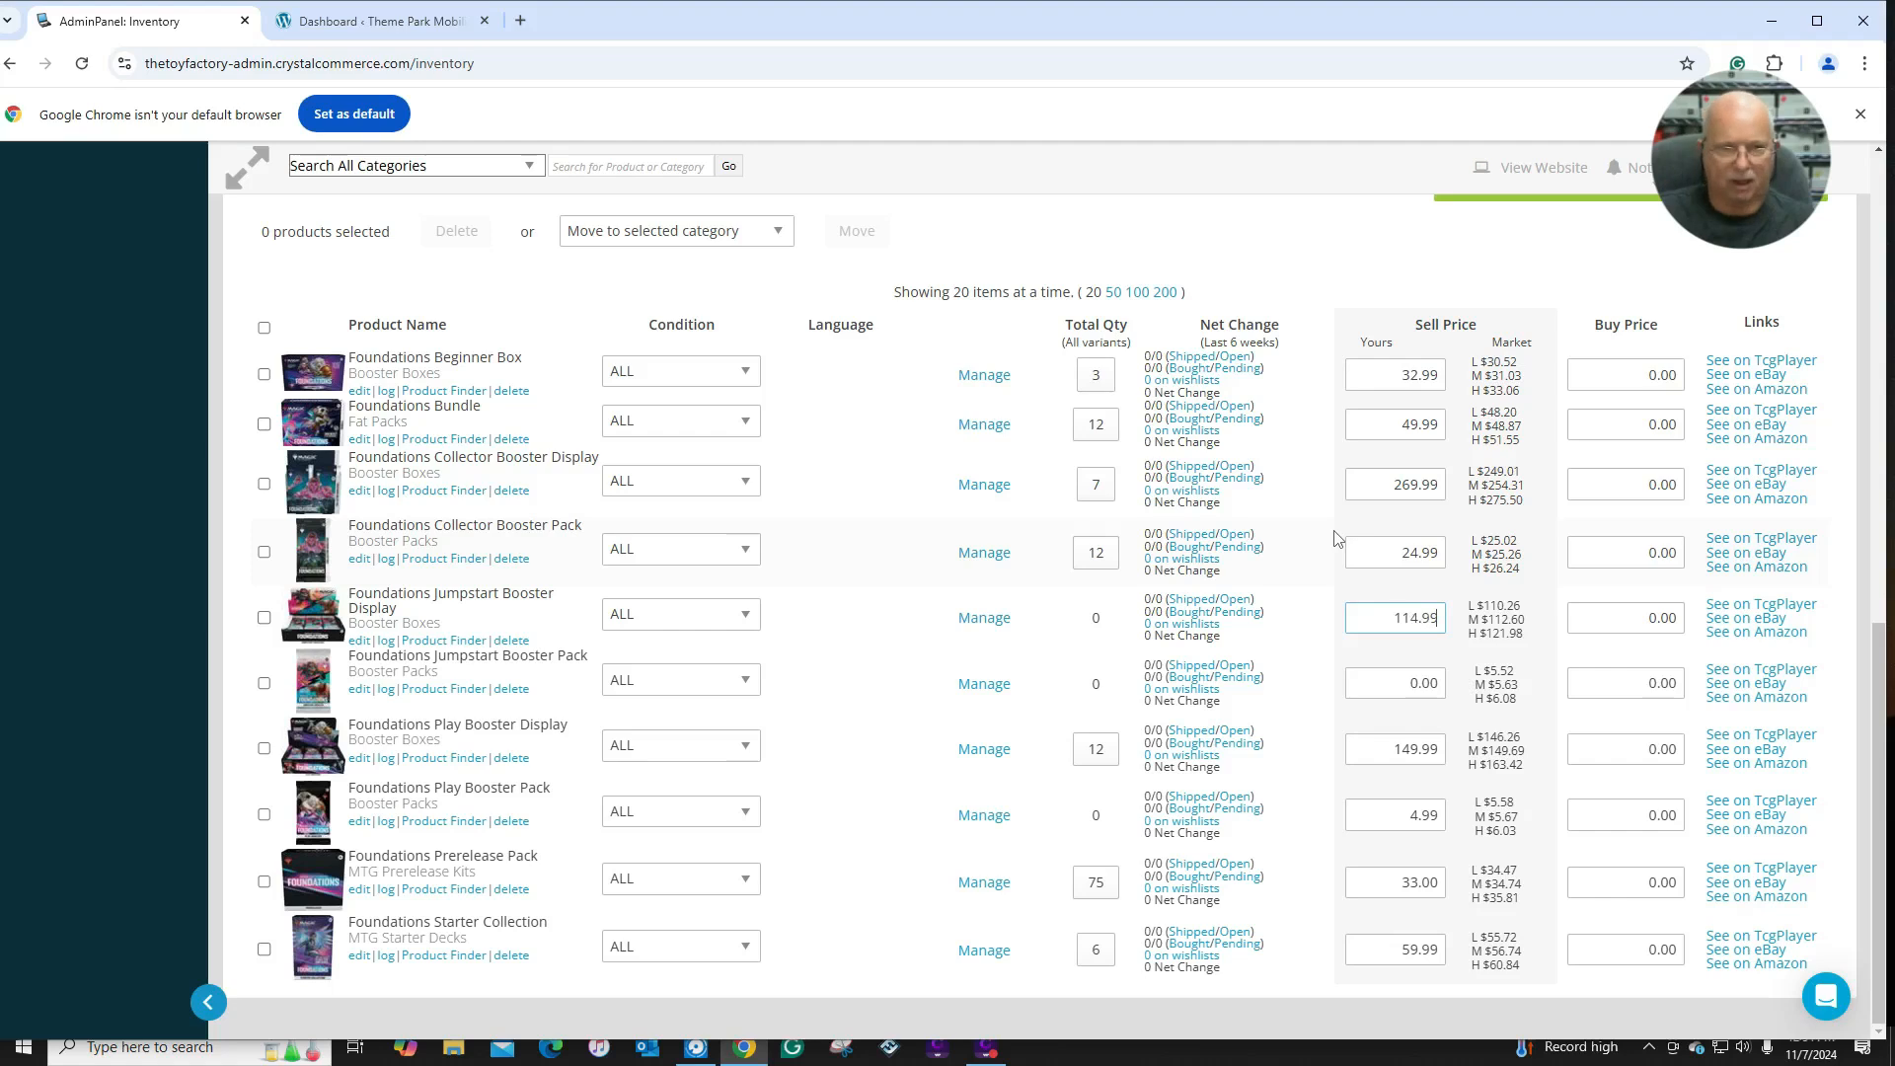
double_click(1439, 683)
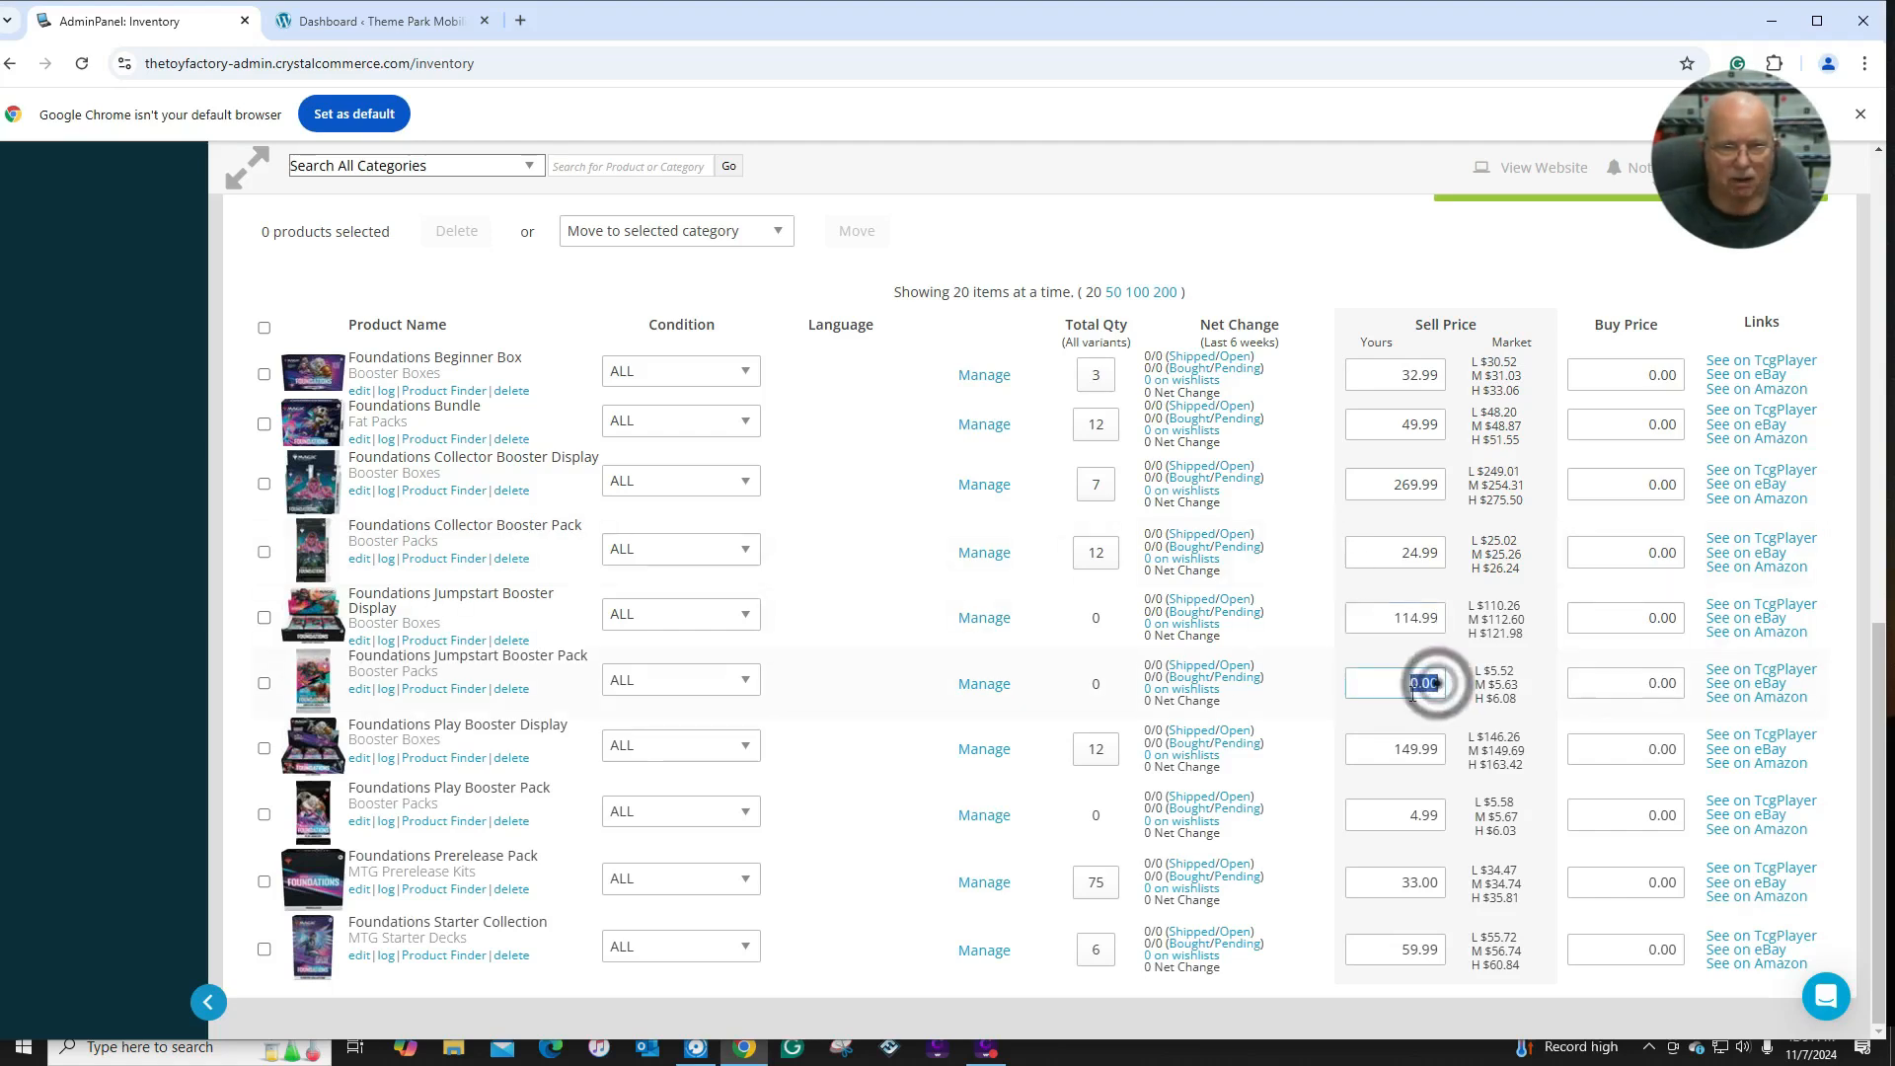
type("4.9")
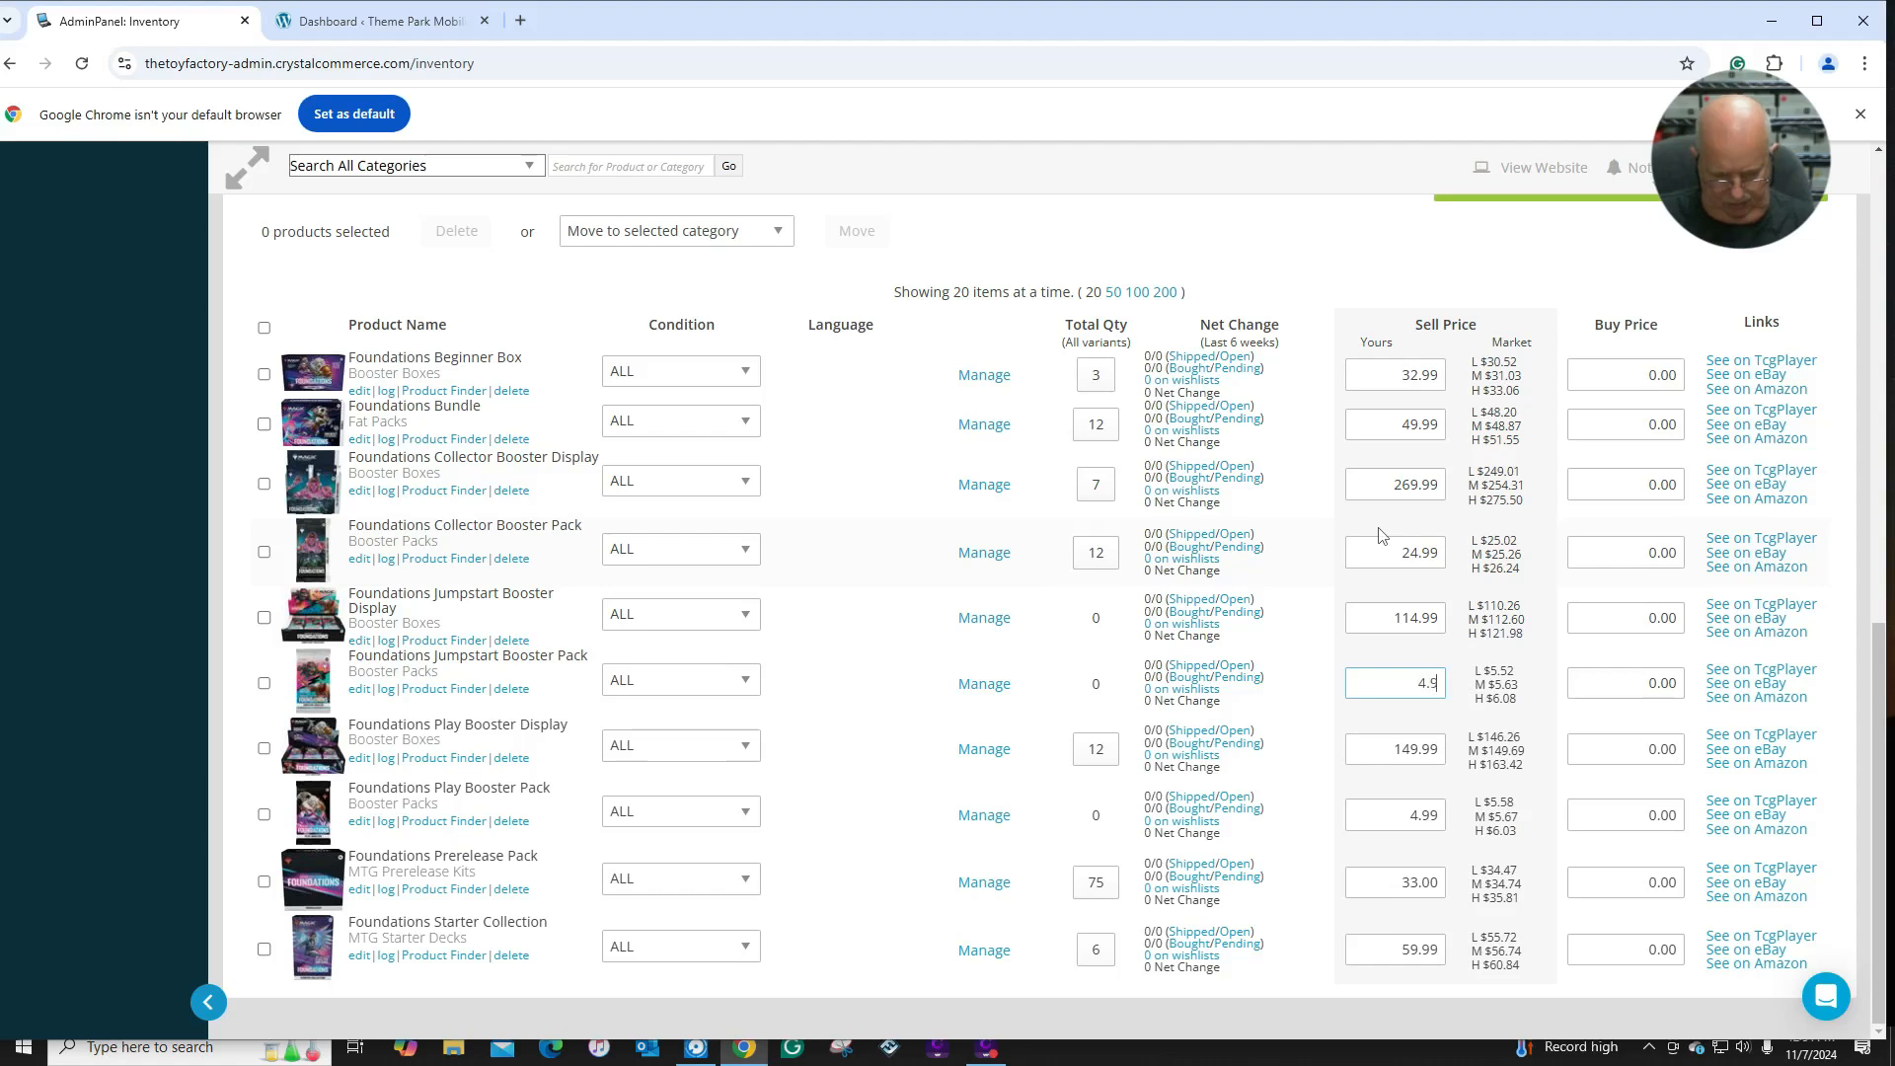
type("9")
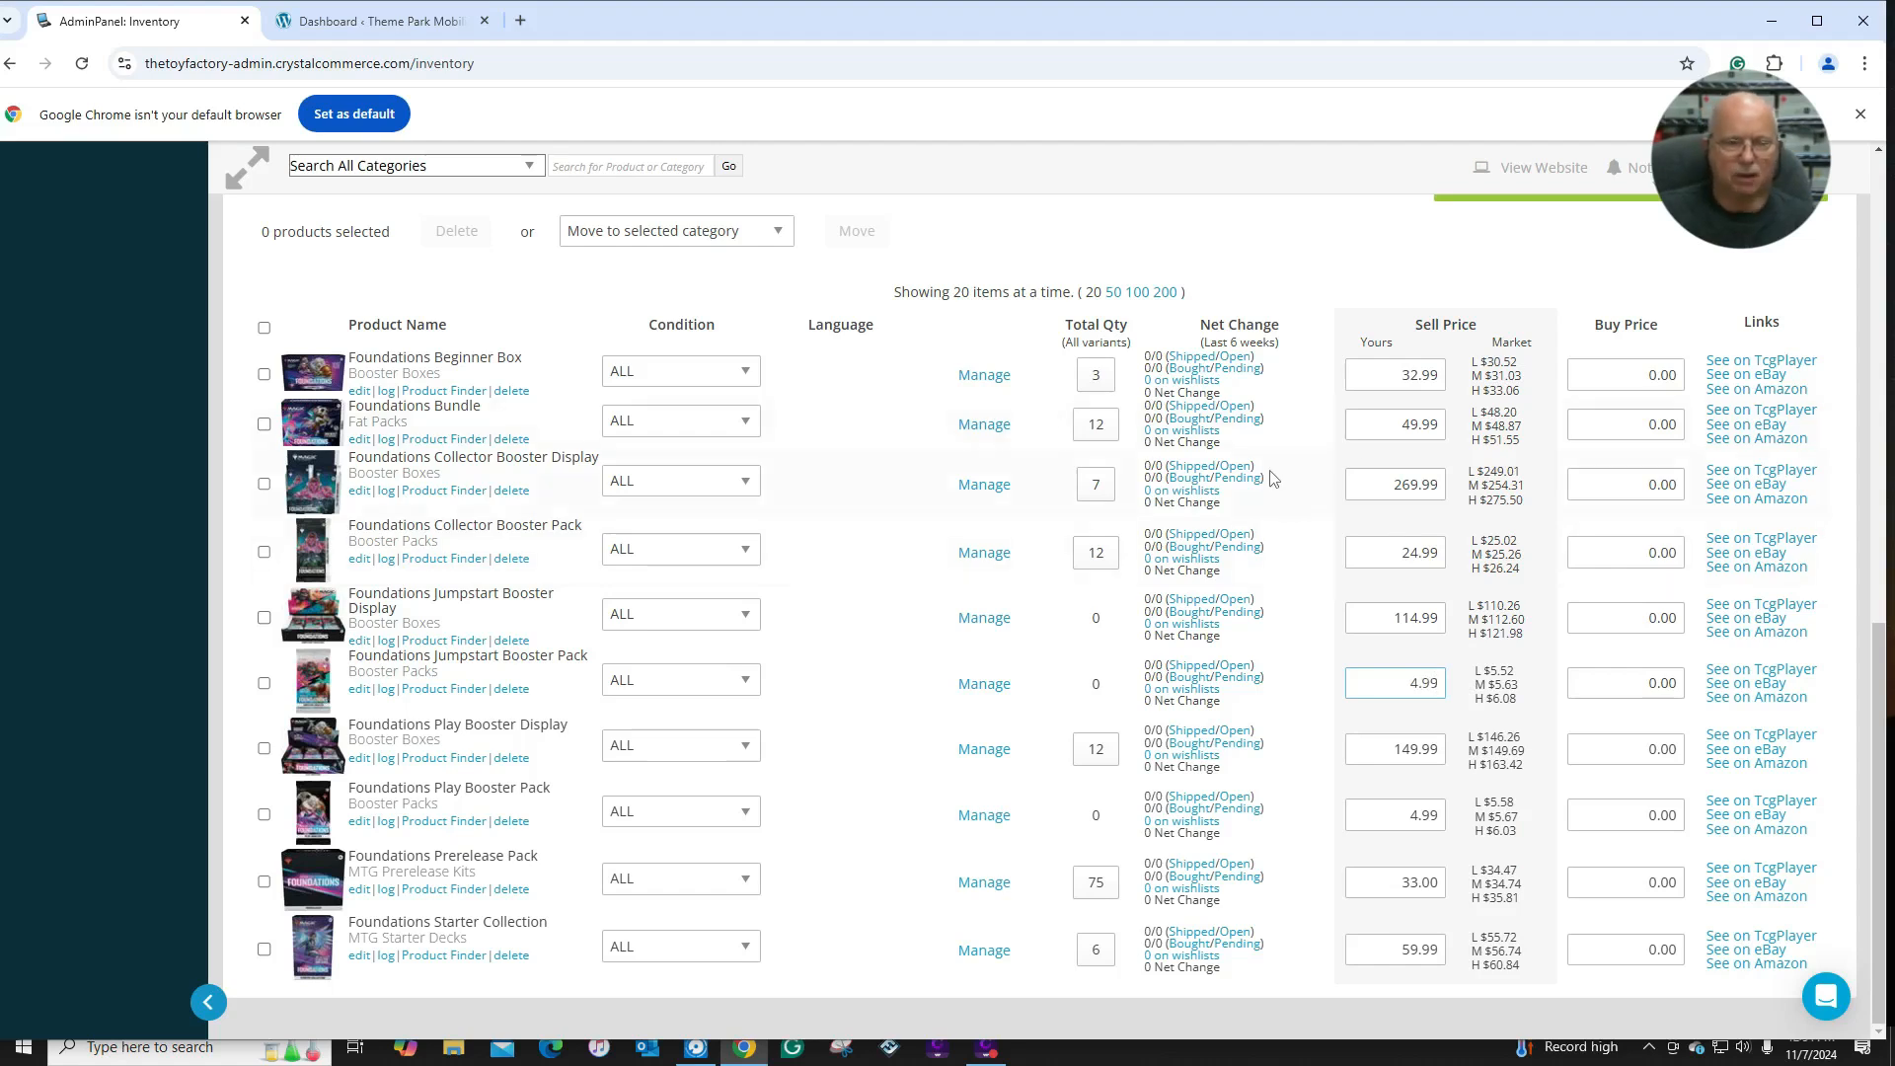
scroll(1558, 254, "up", 1)
left_click(1590, 294)
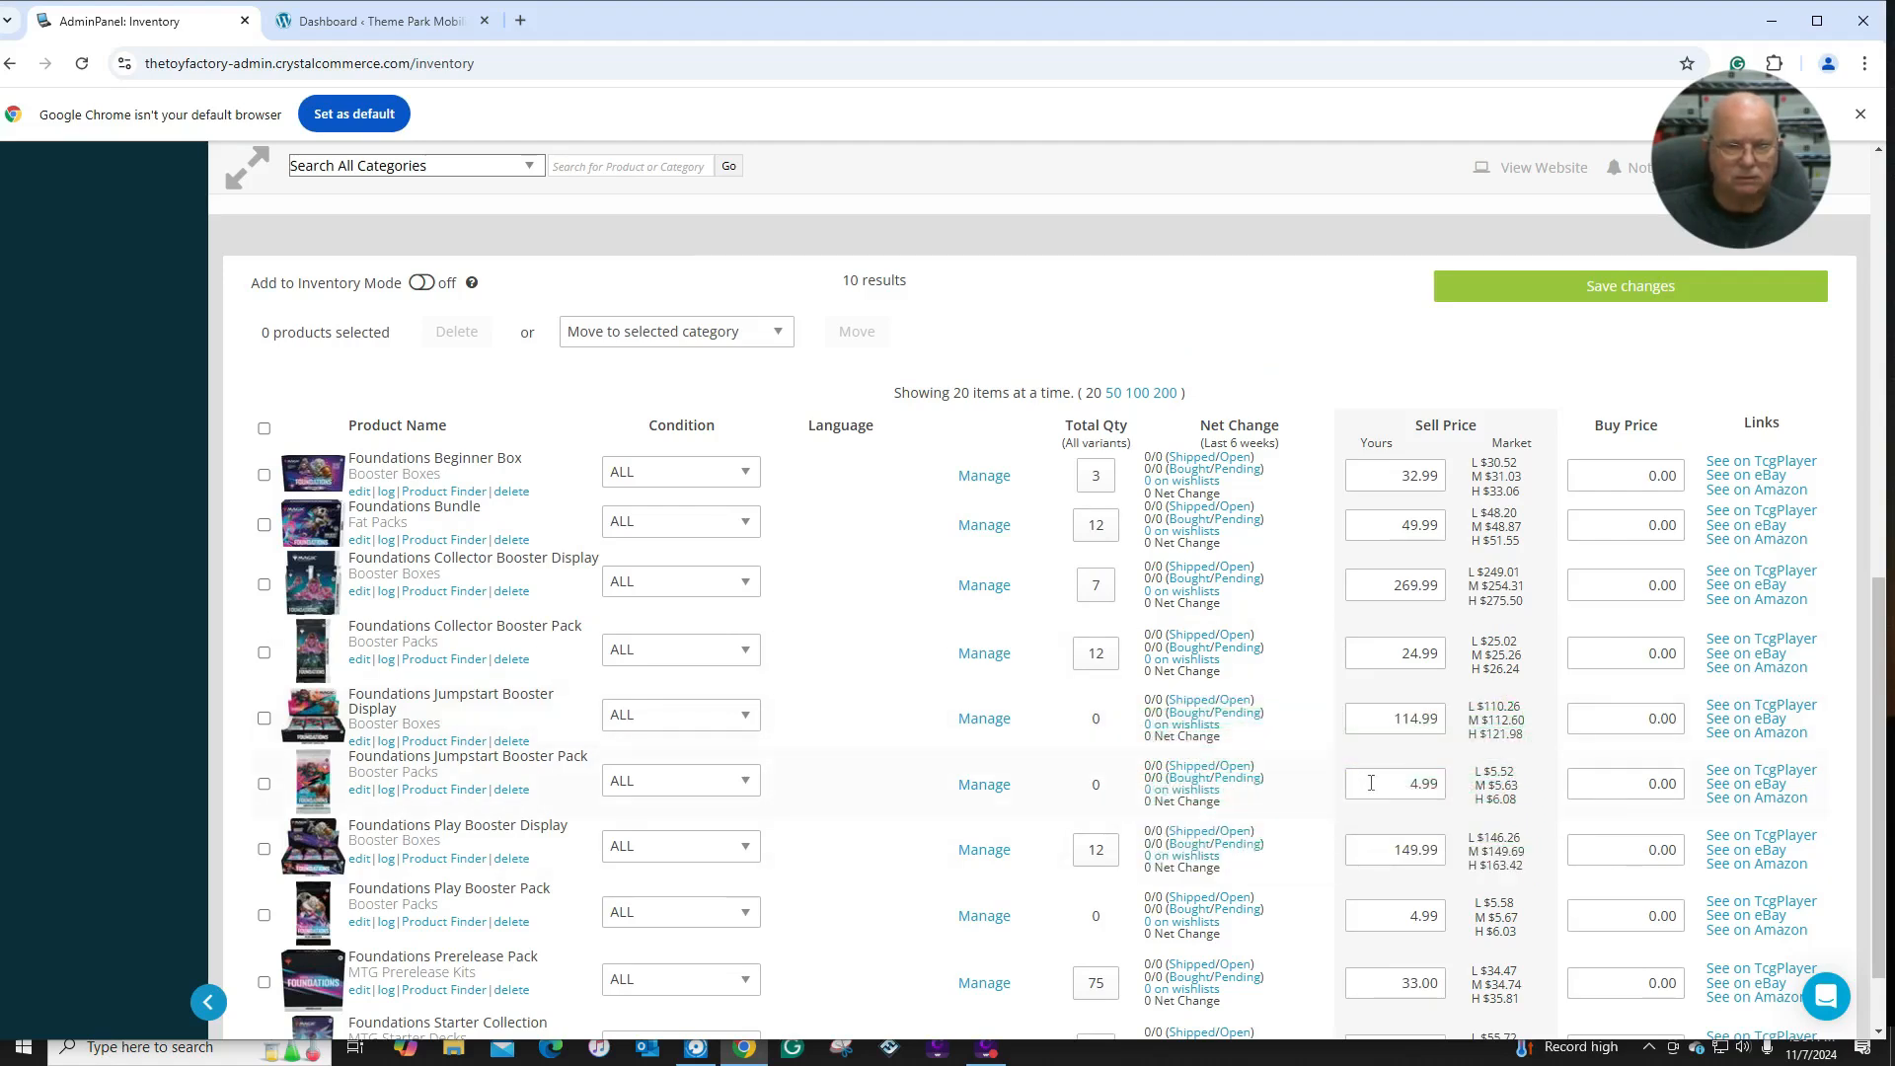
Look up Foundations Collector Booster Display on TCGplayer, examine its market price history and seller listings, and return to the inventory.
mouse_move(1517, 667)
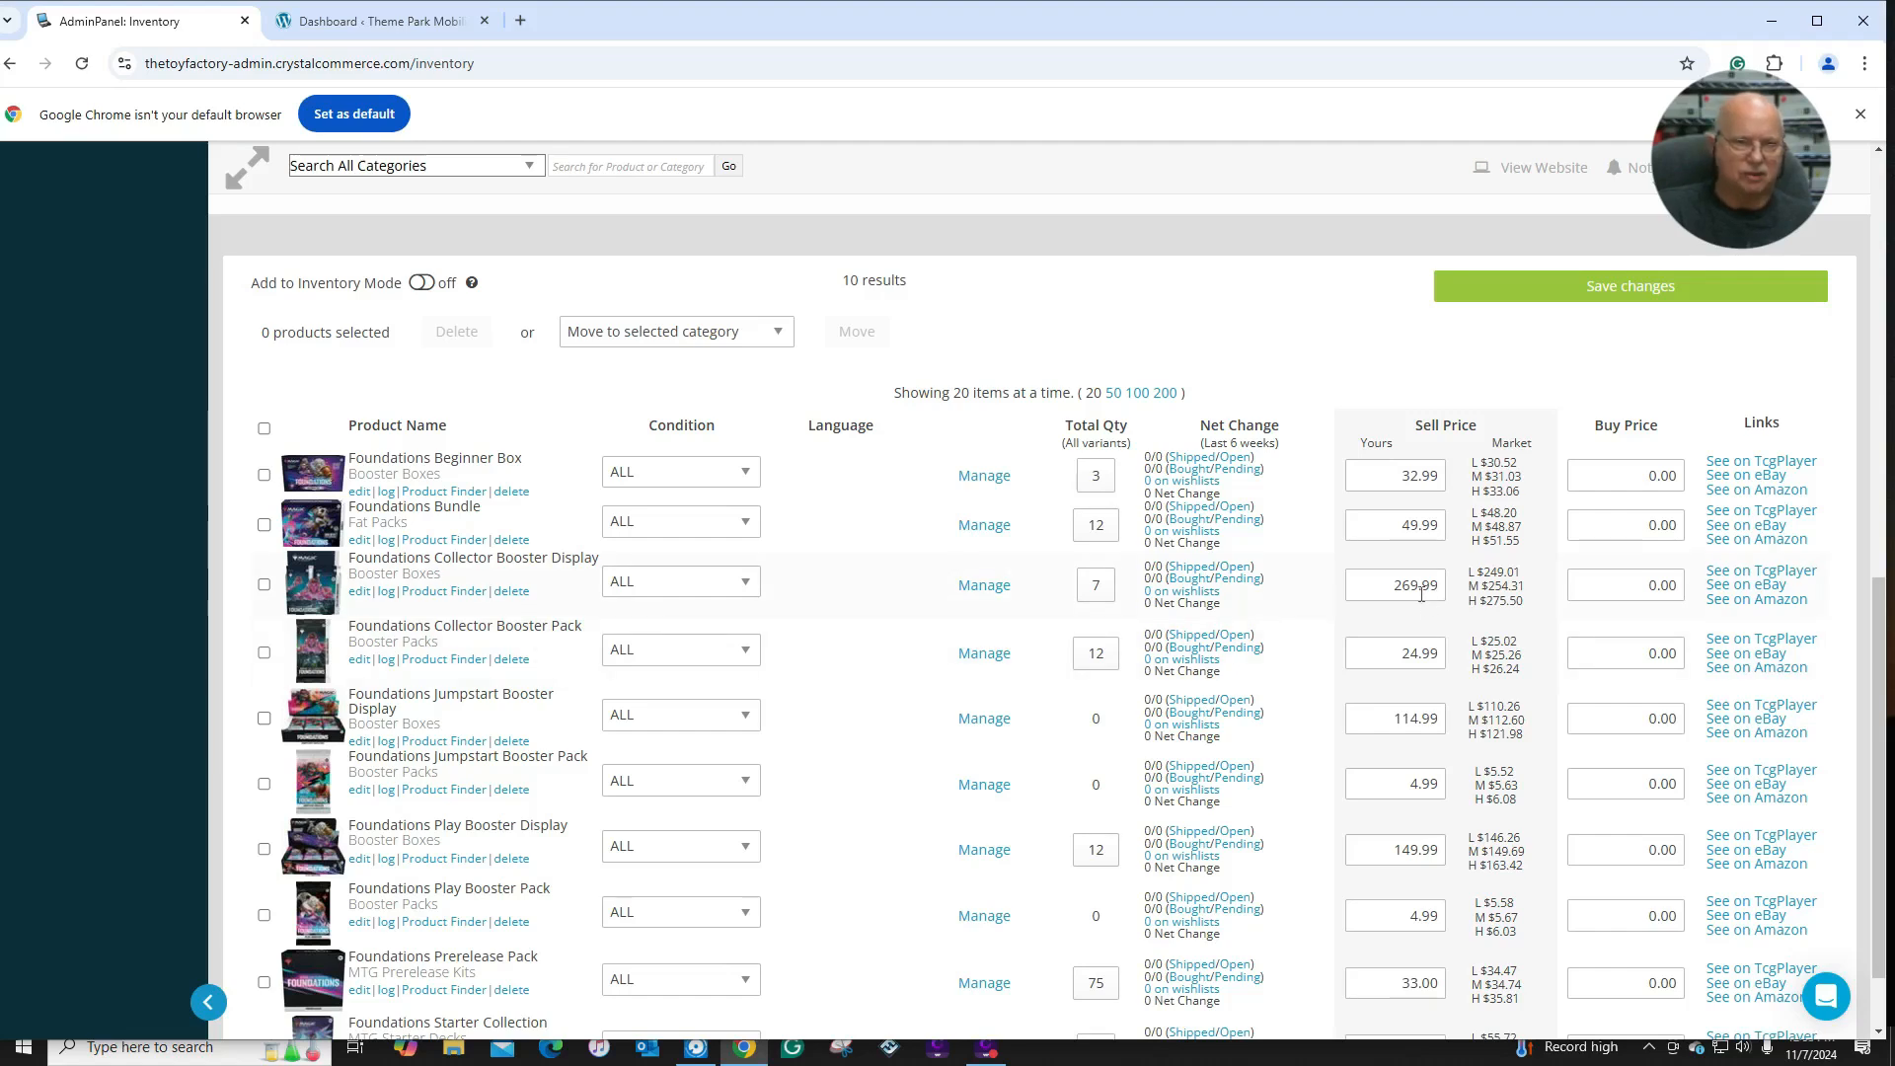
left_click(1747, 575)
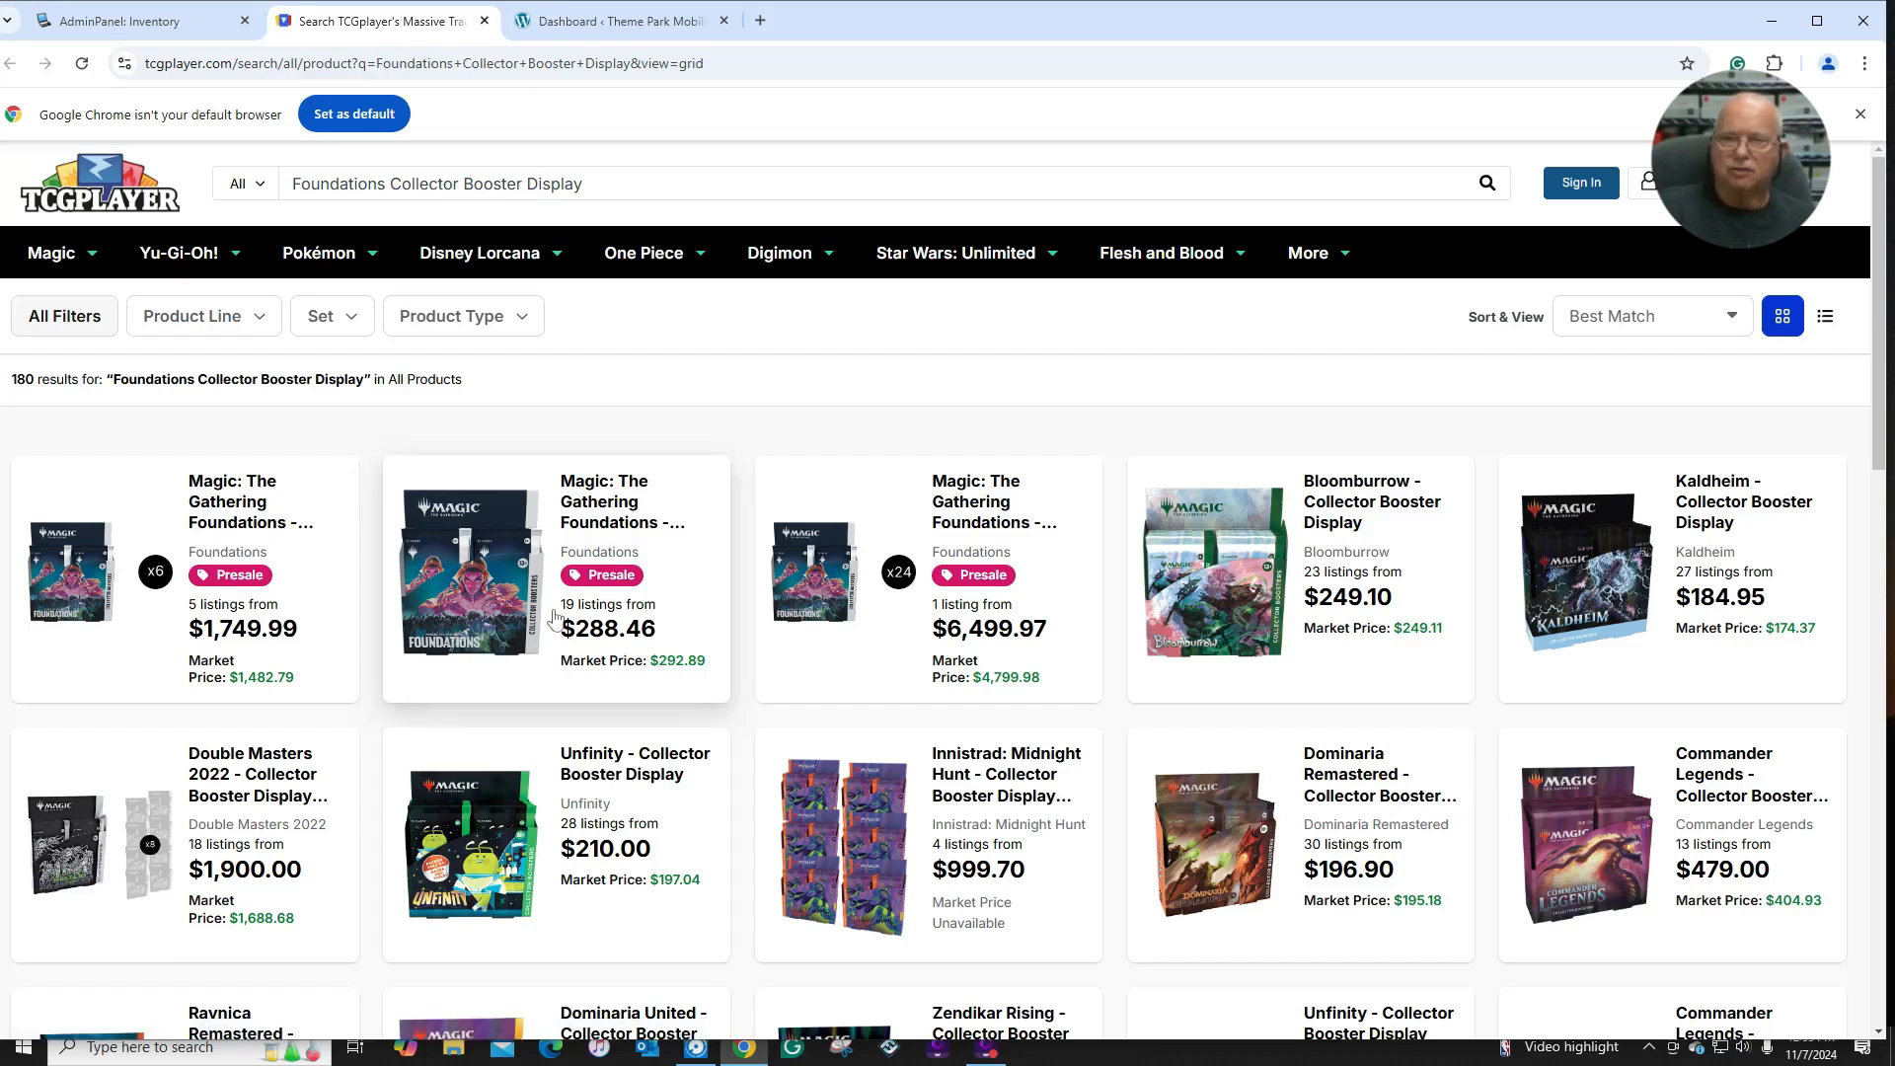
left_click(613, 622)
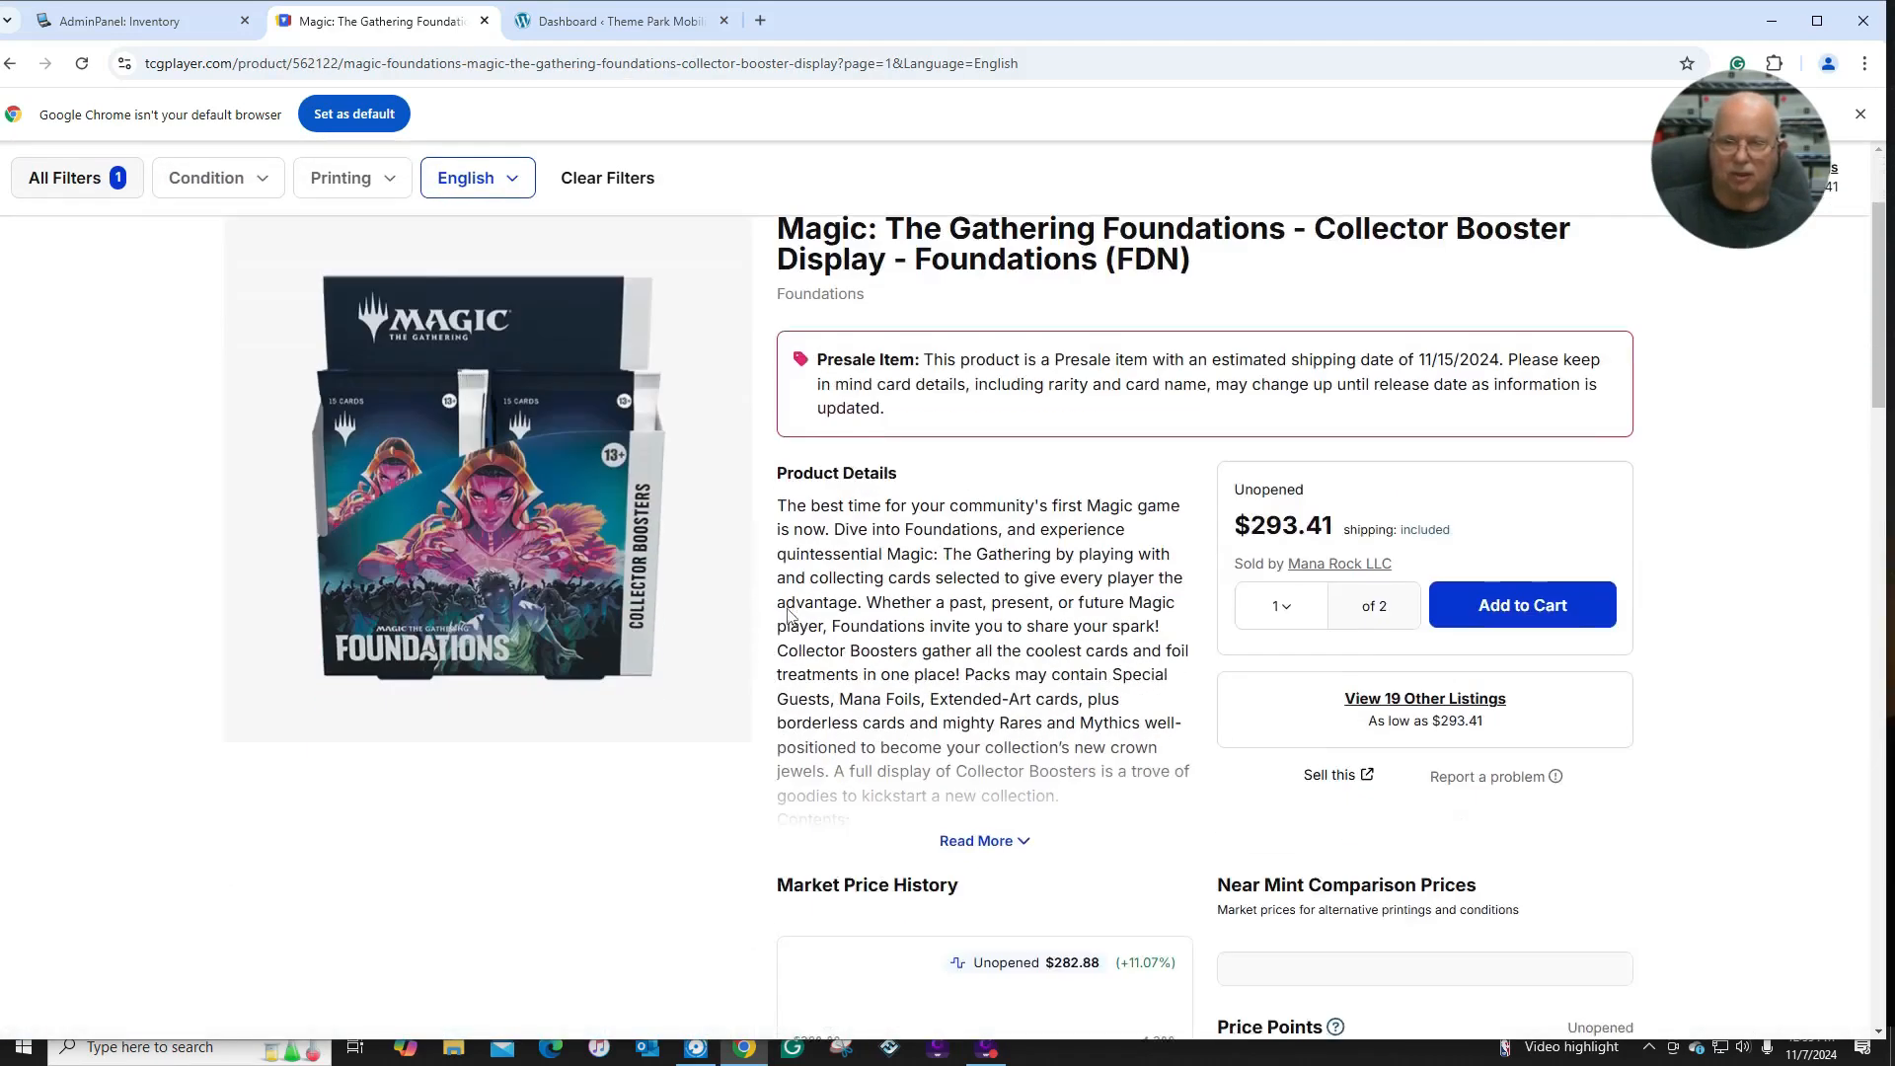
scroll(790, 622, "down", 5)
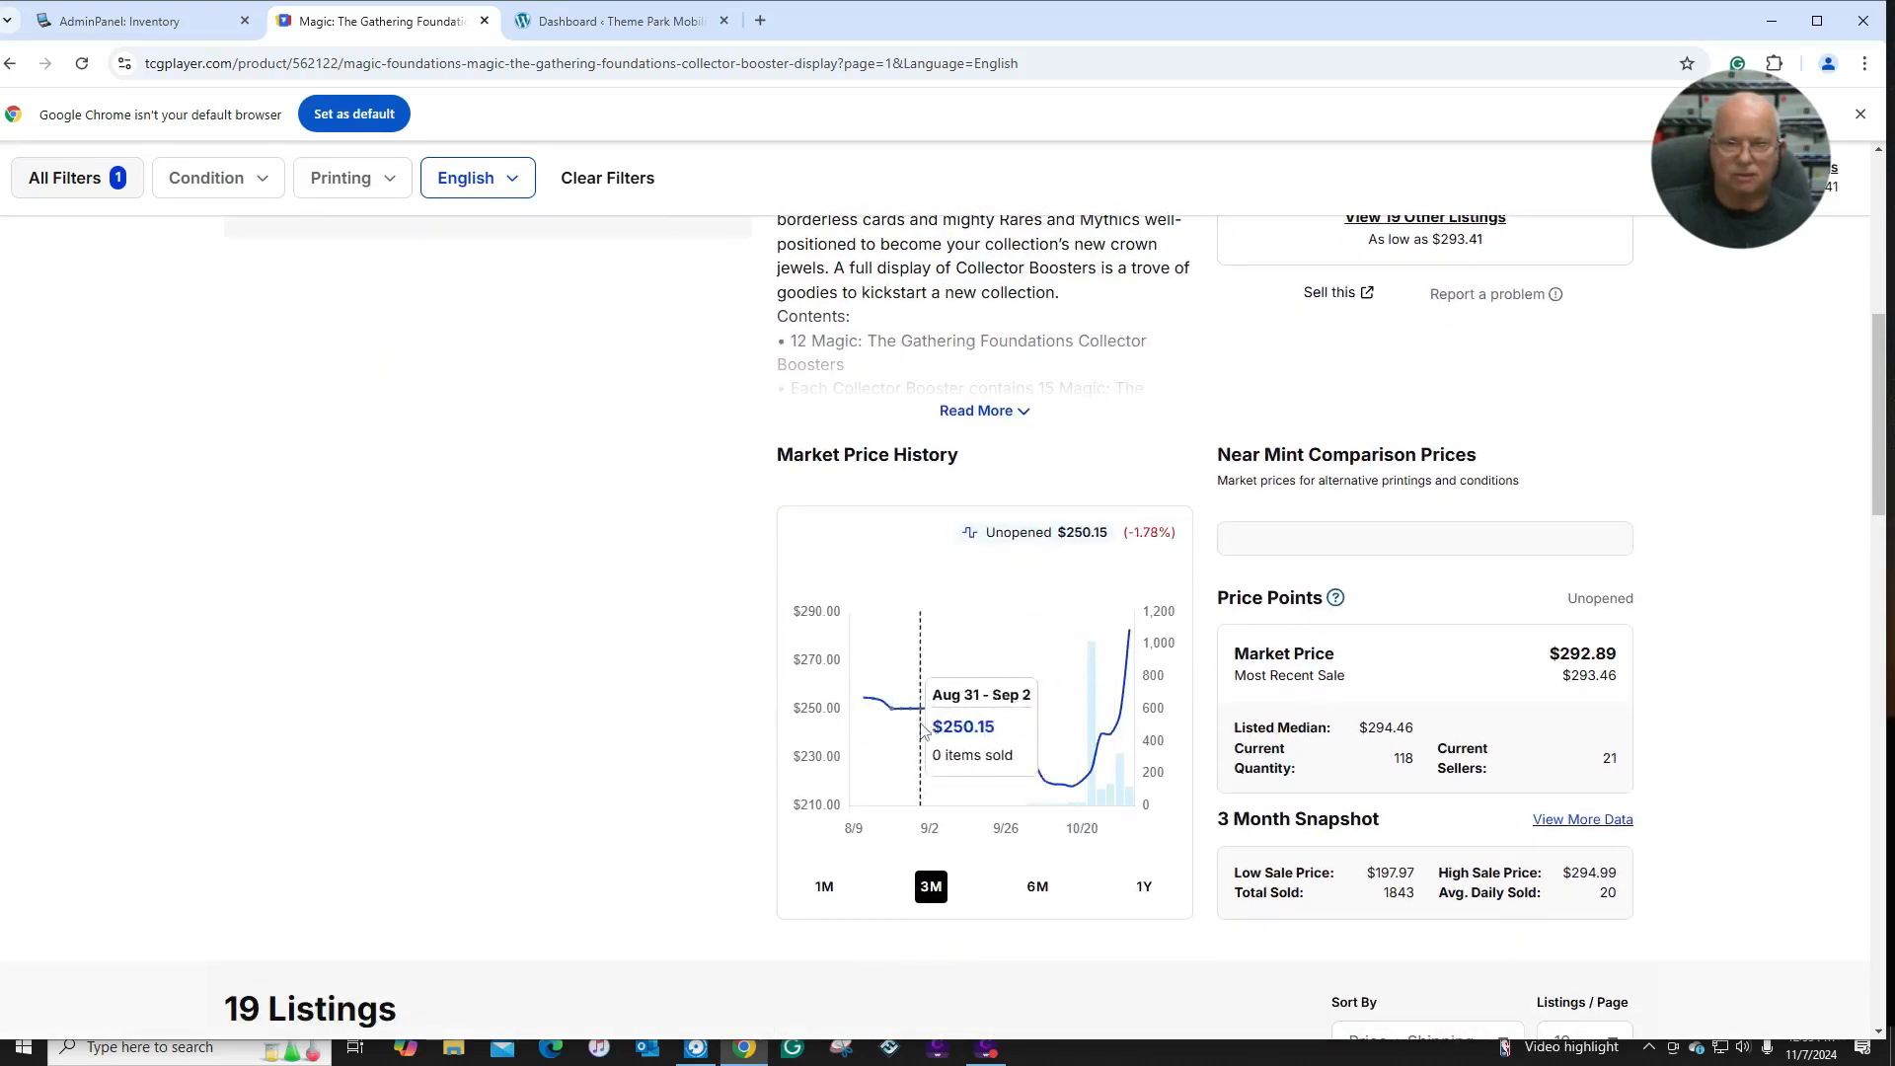
mouse_move(1137, 640)
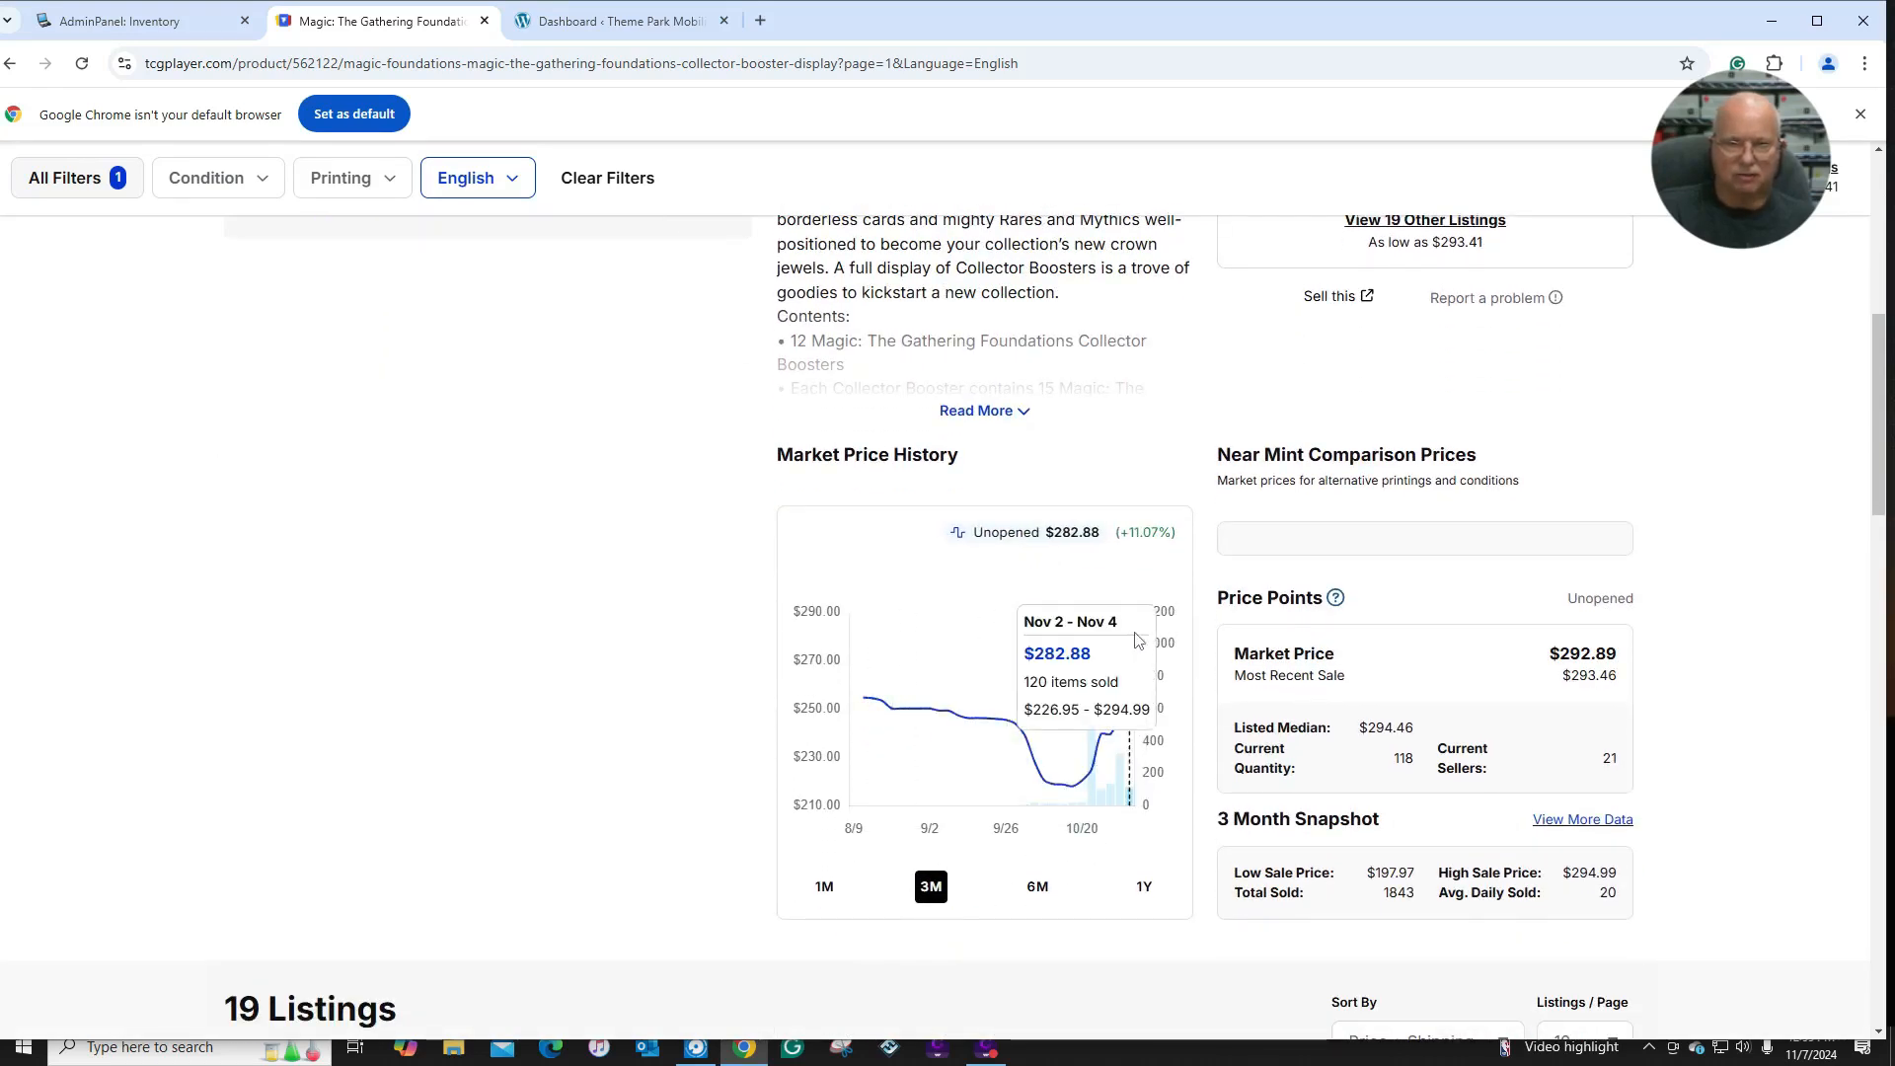
scroll(1037, 681, "down", 5)
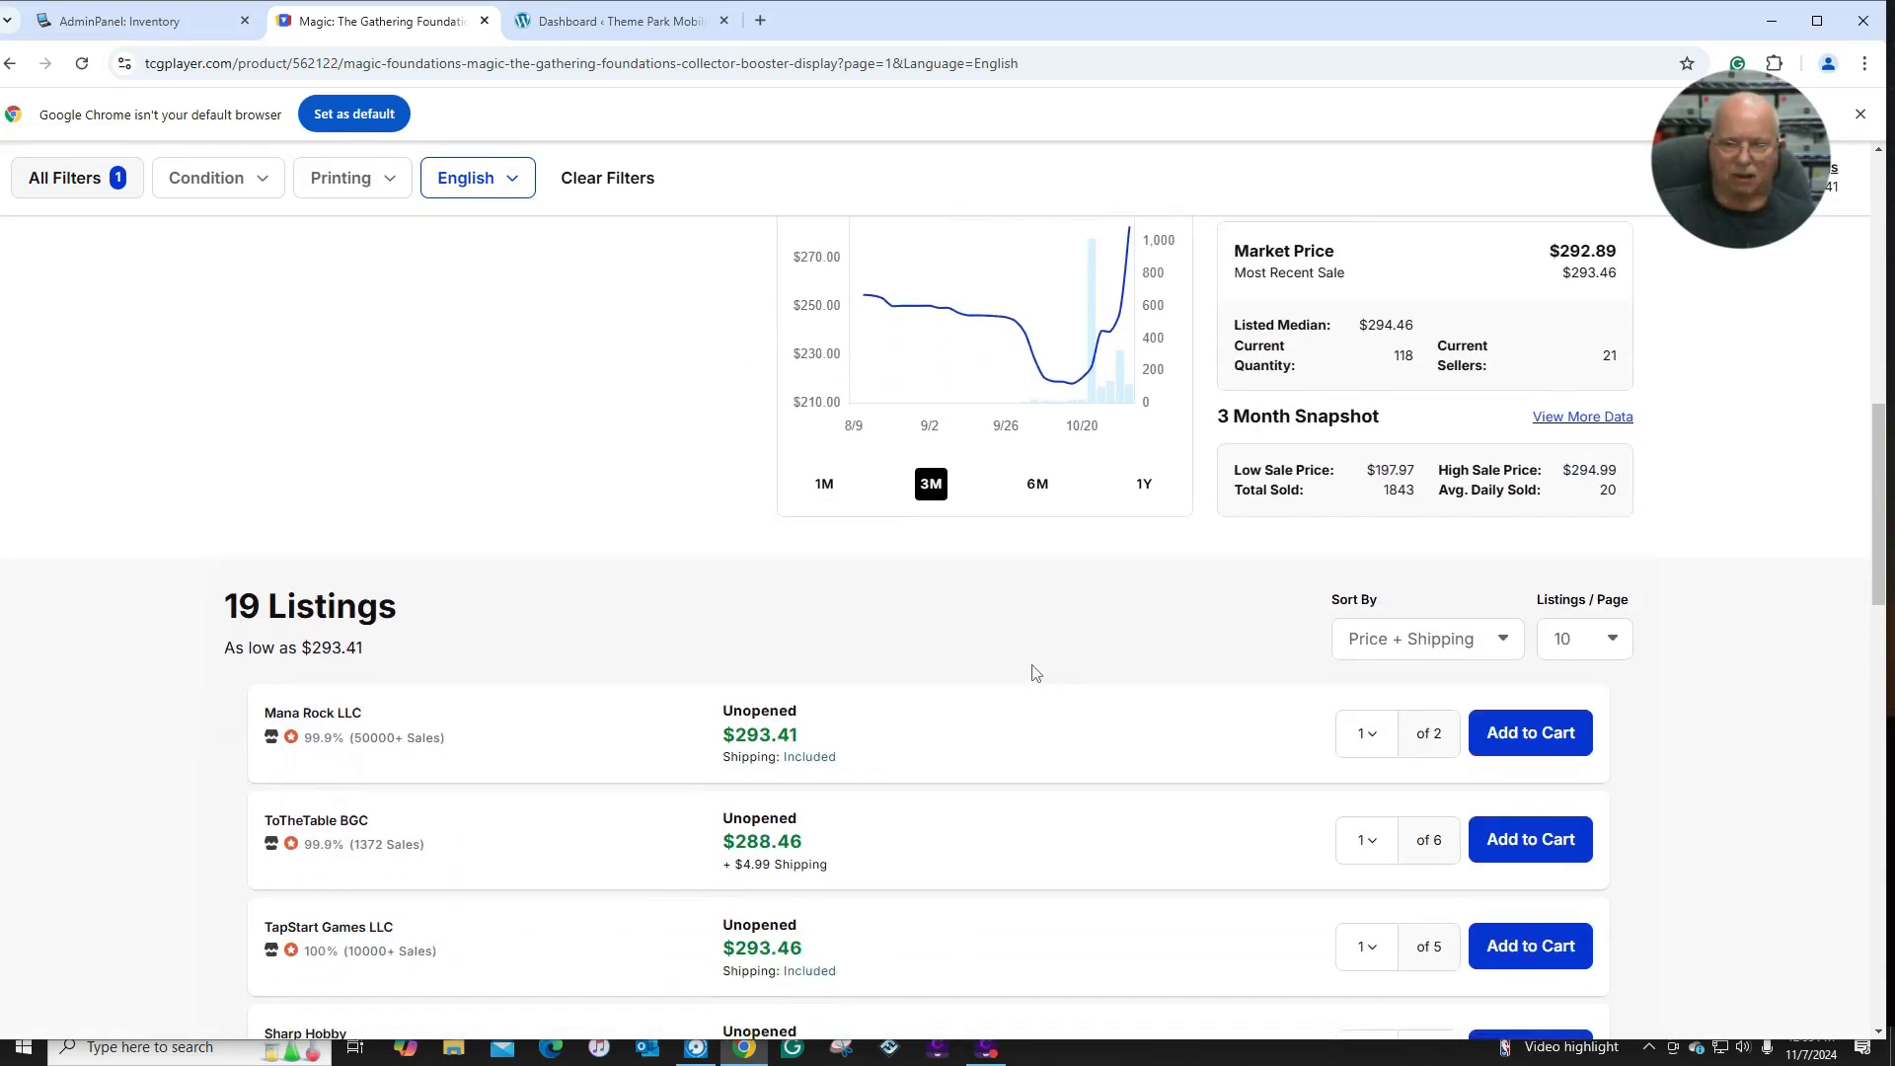
scroll(1032, 674, "down", 6)
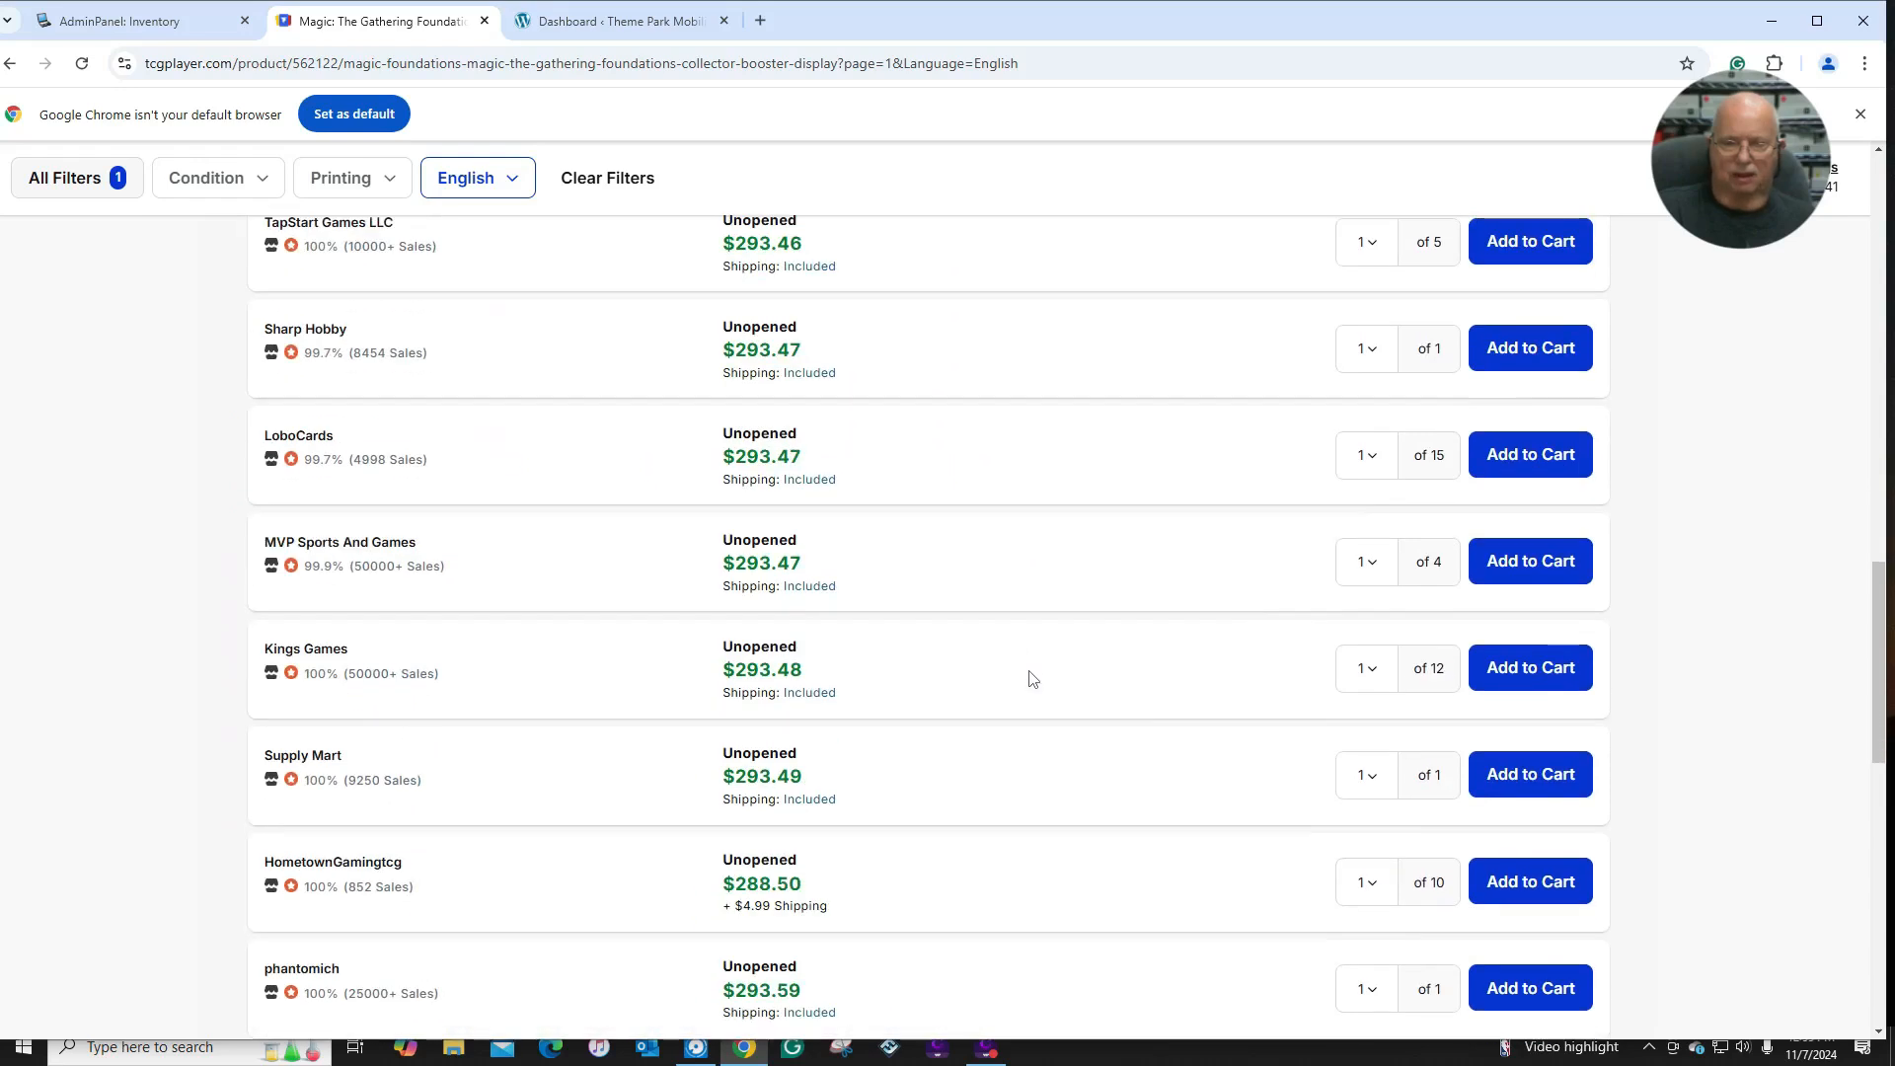
scroll(986, 796, "up", 5)
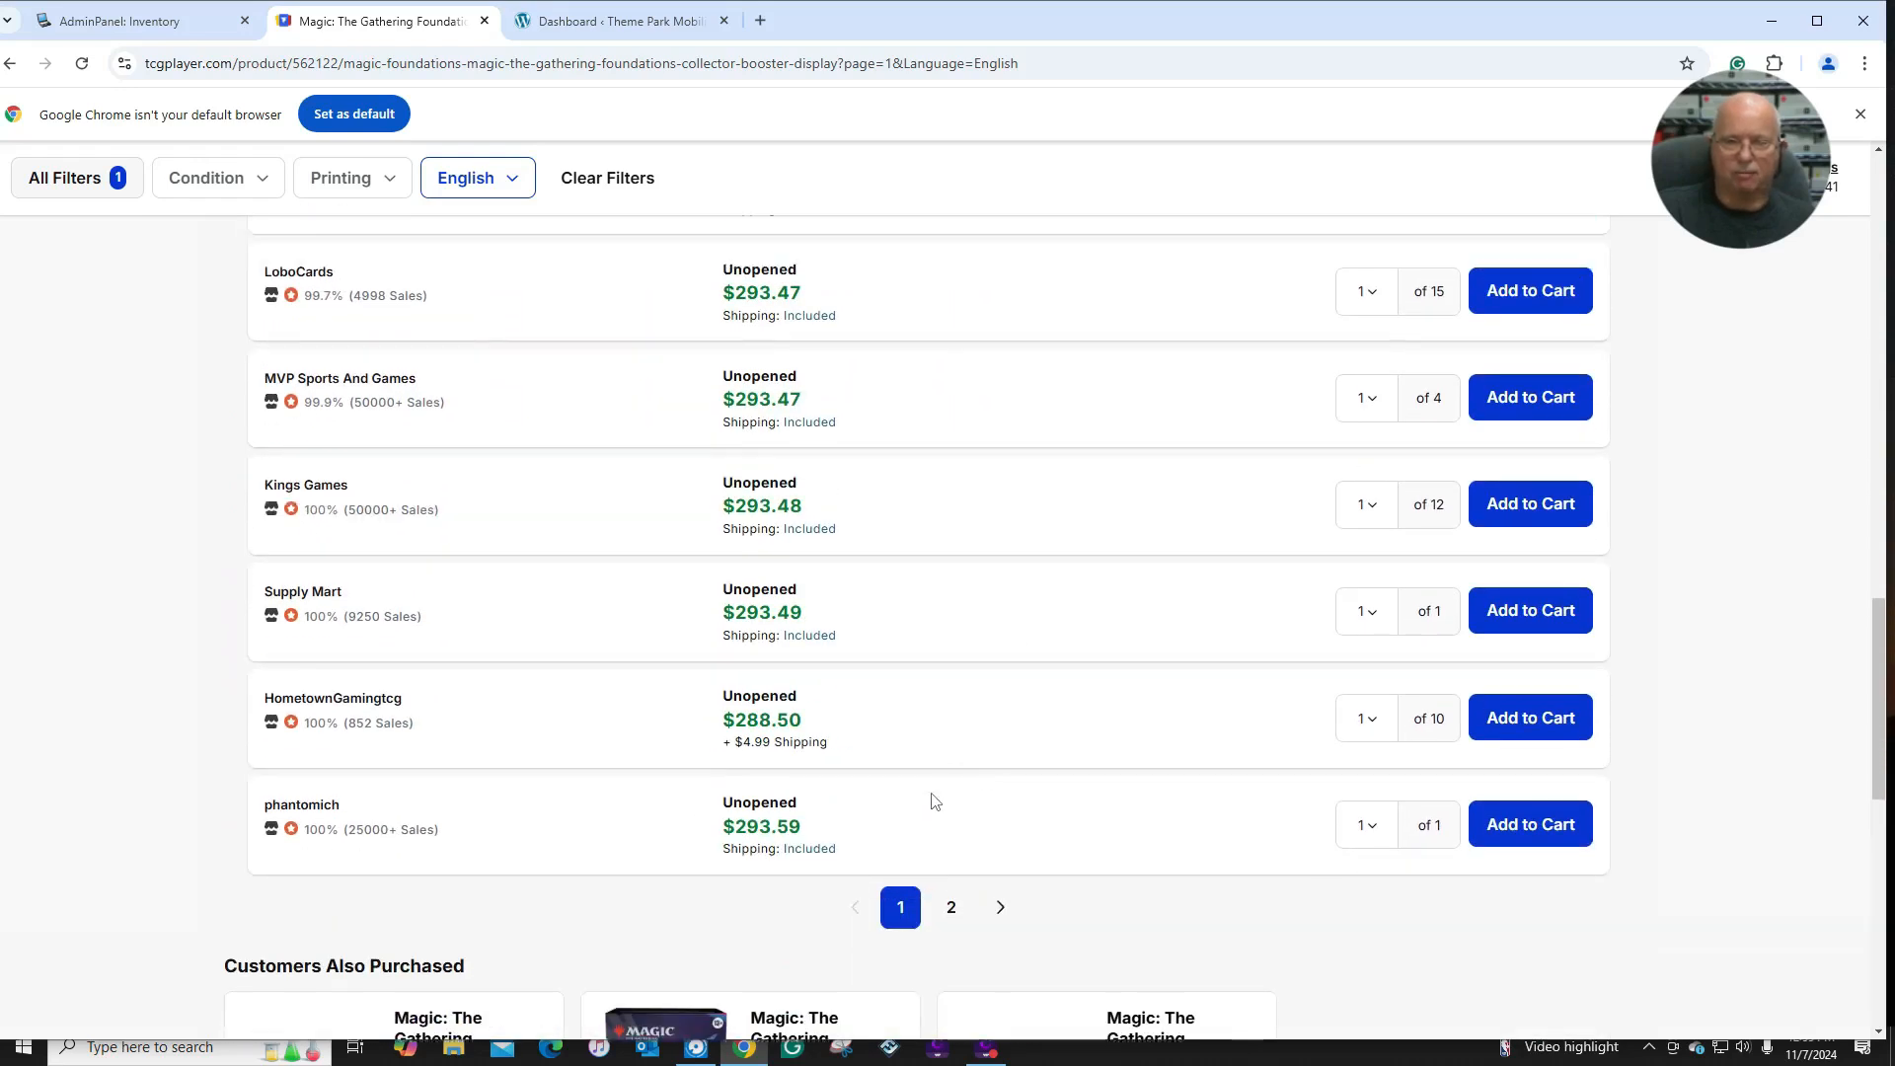
left_click(483, 21)
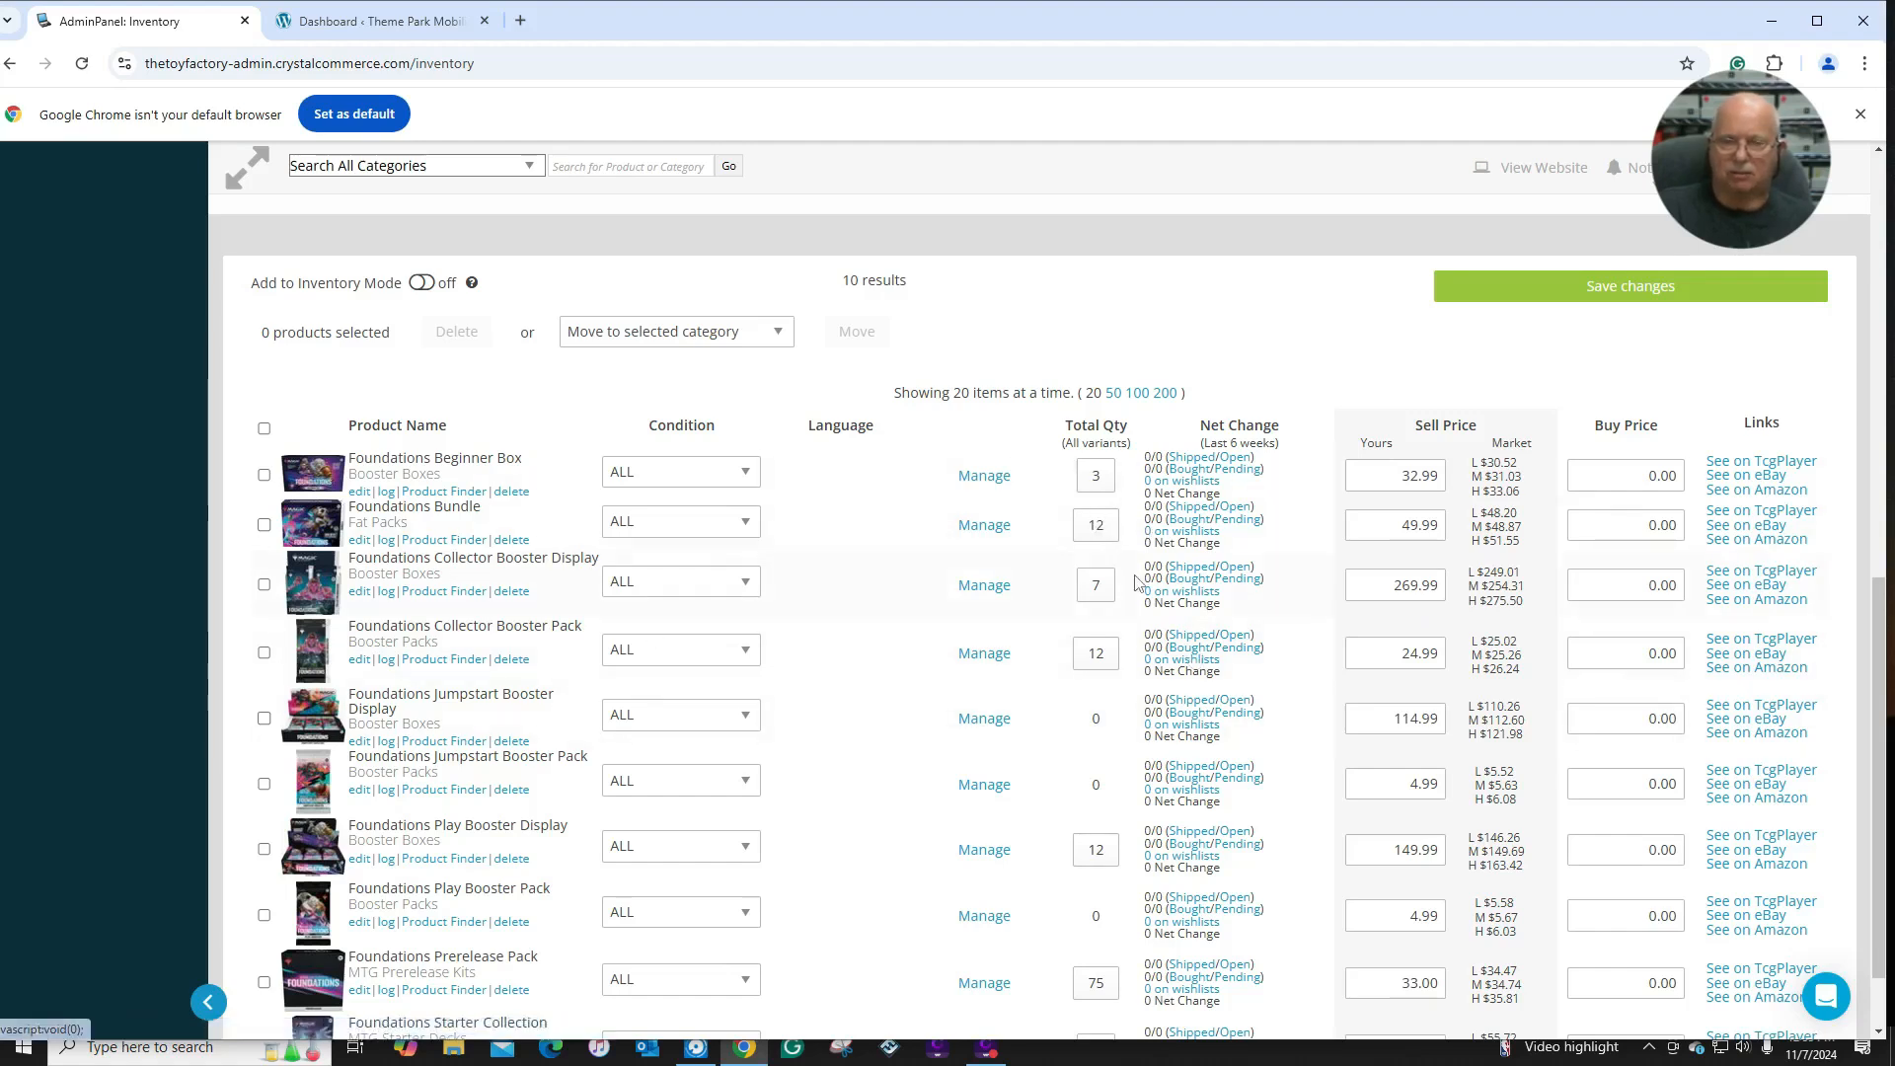
Set the Brand New quantity of Foundations Play Booster Pack to 36 and save the changes.
scroll(1046, 612, "down", 2)
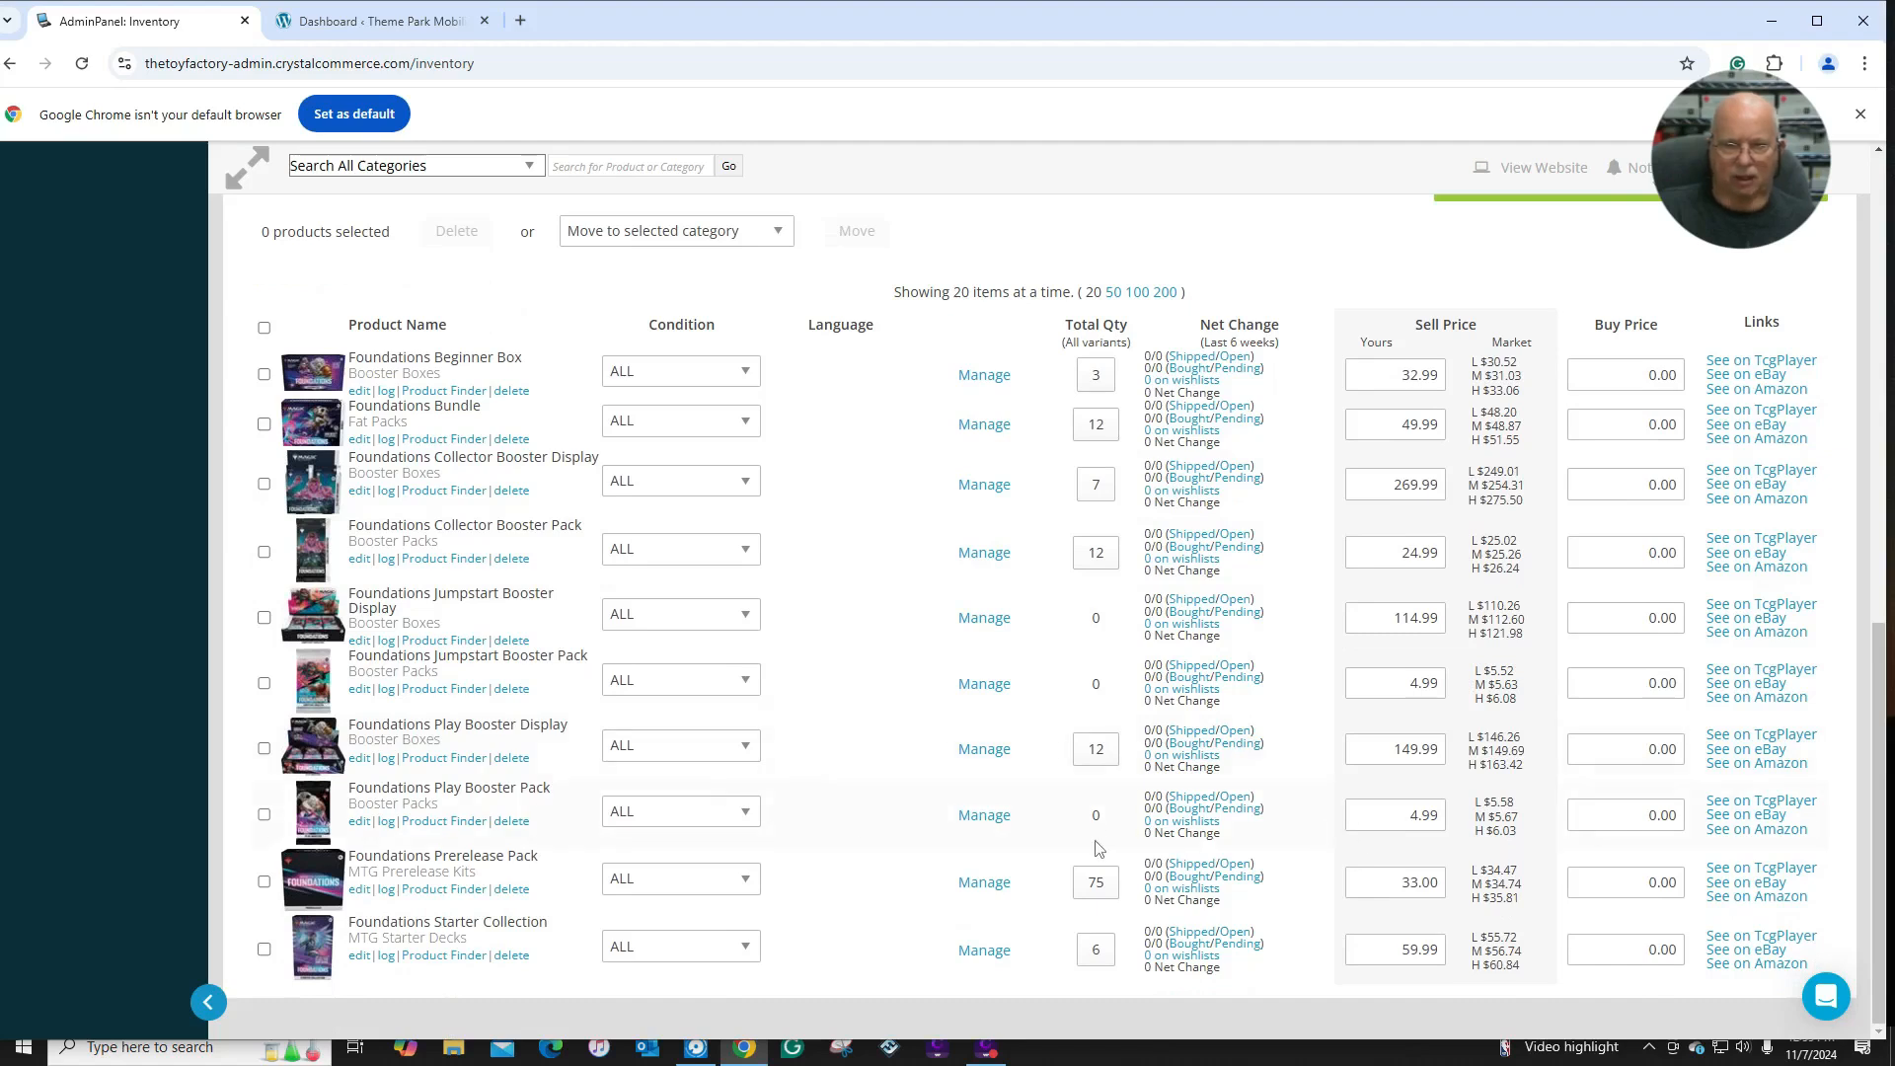
left_click(984, 816)
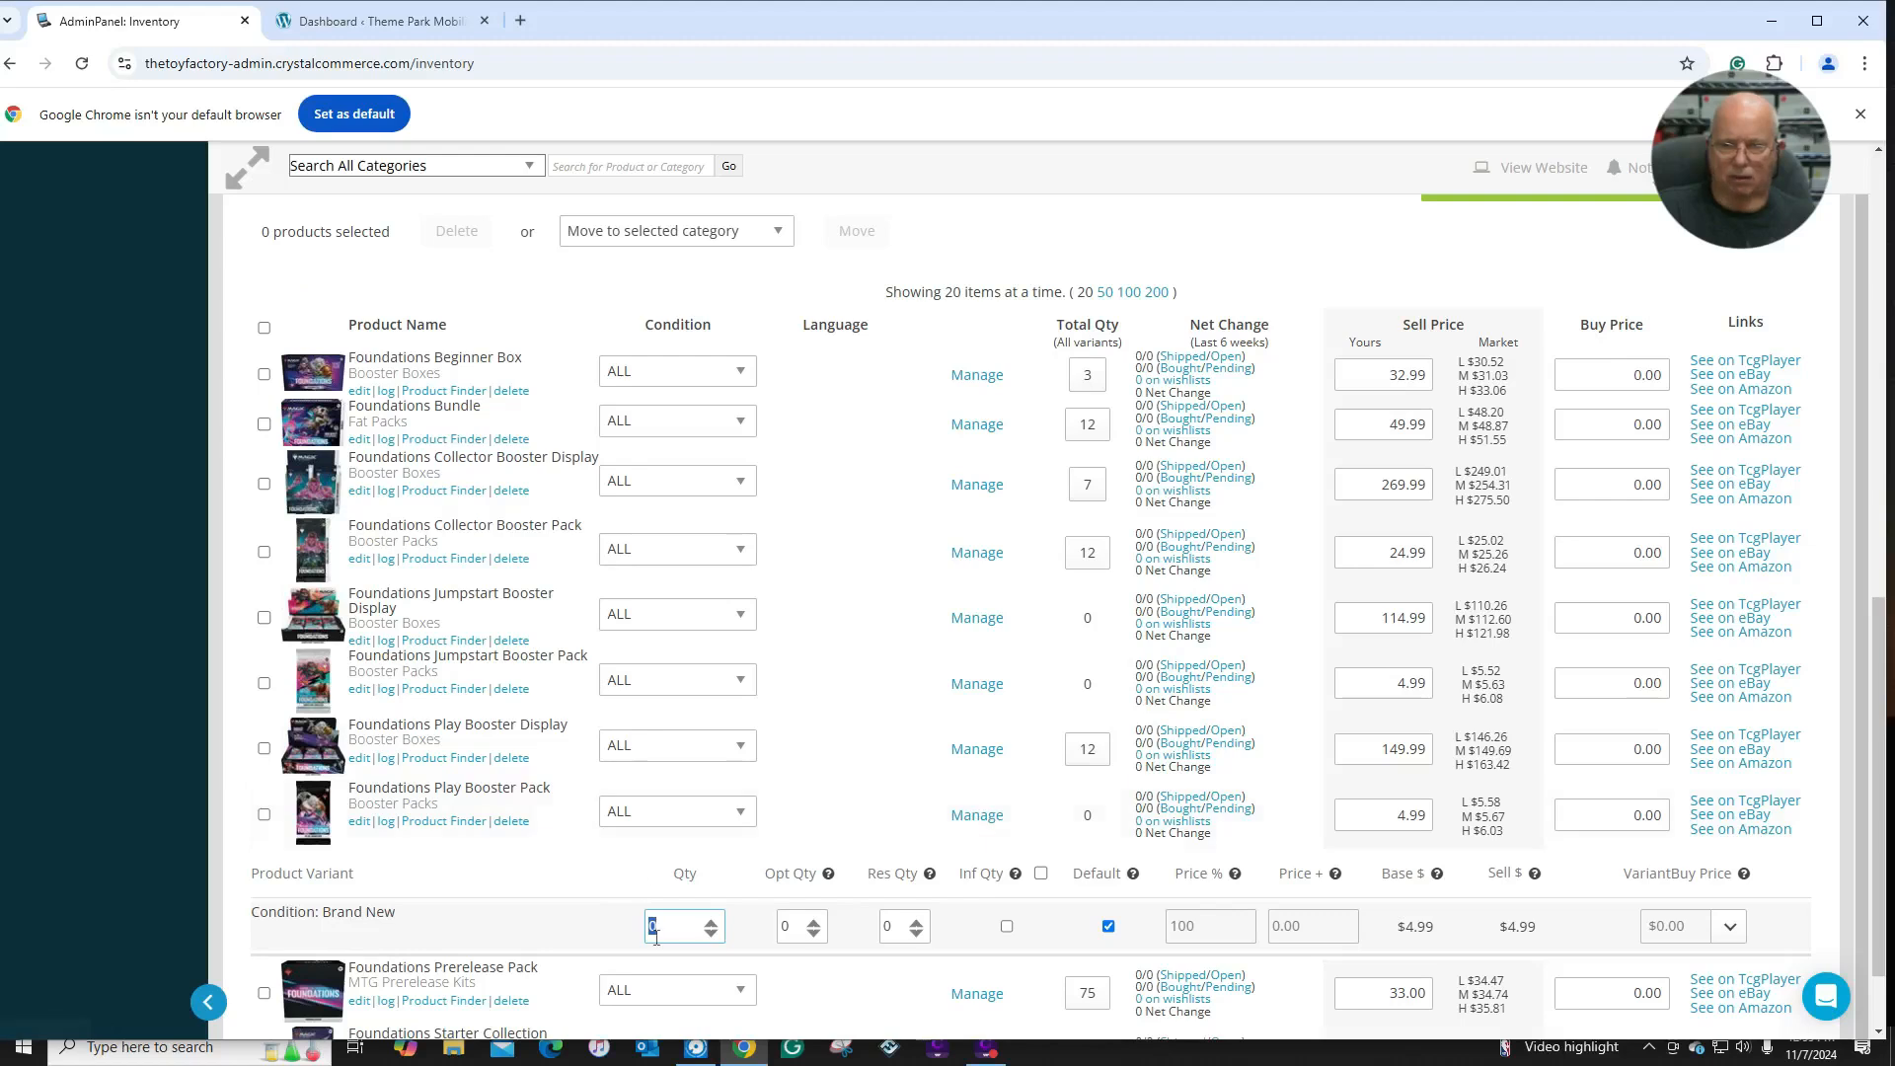
double_click(657, 924)
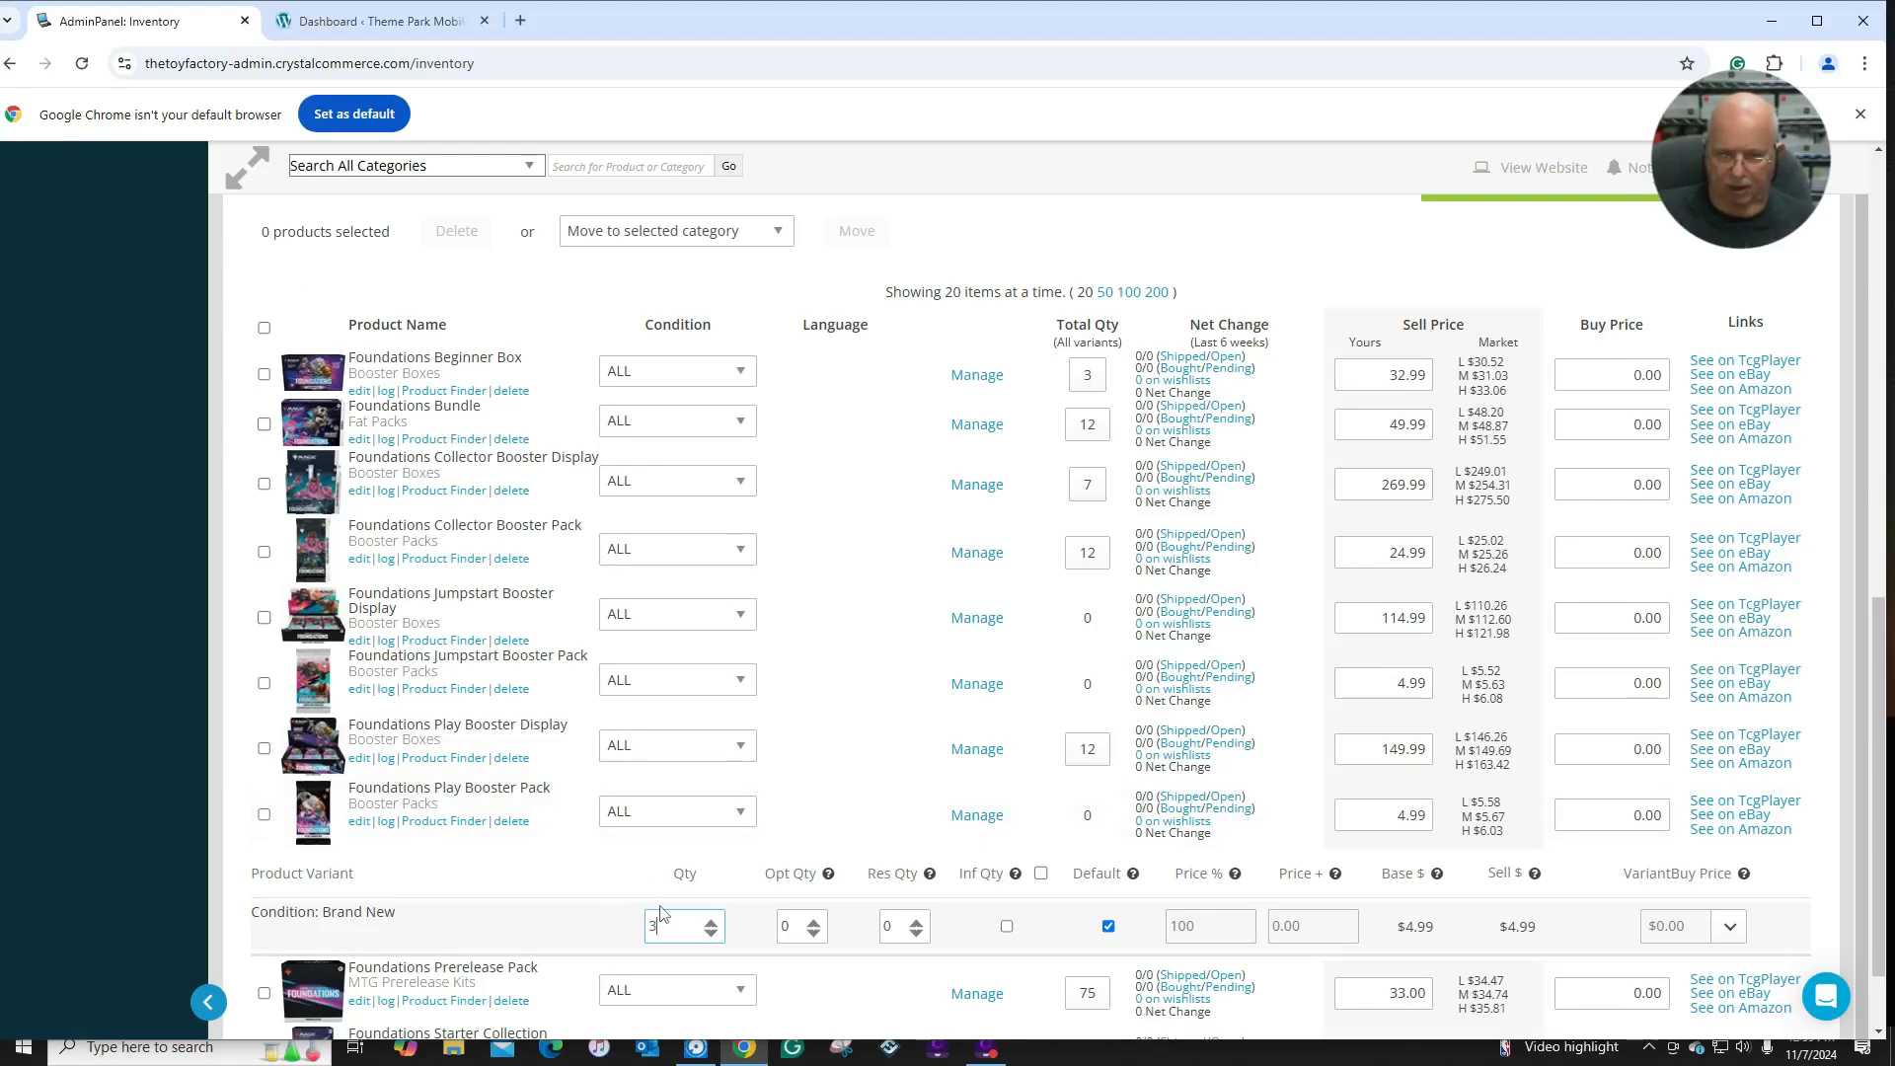
type("36")
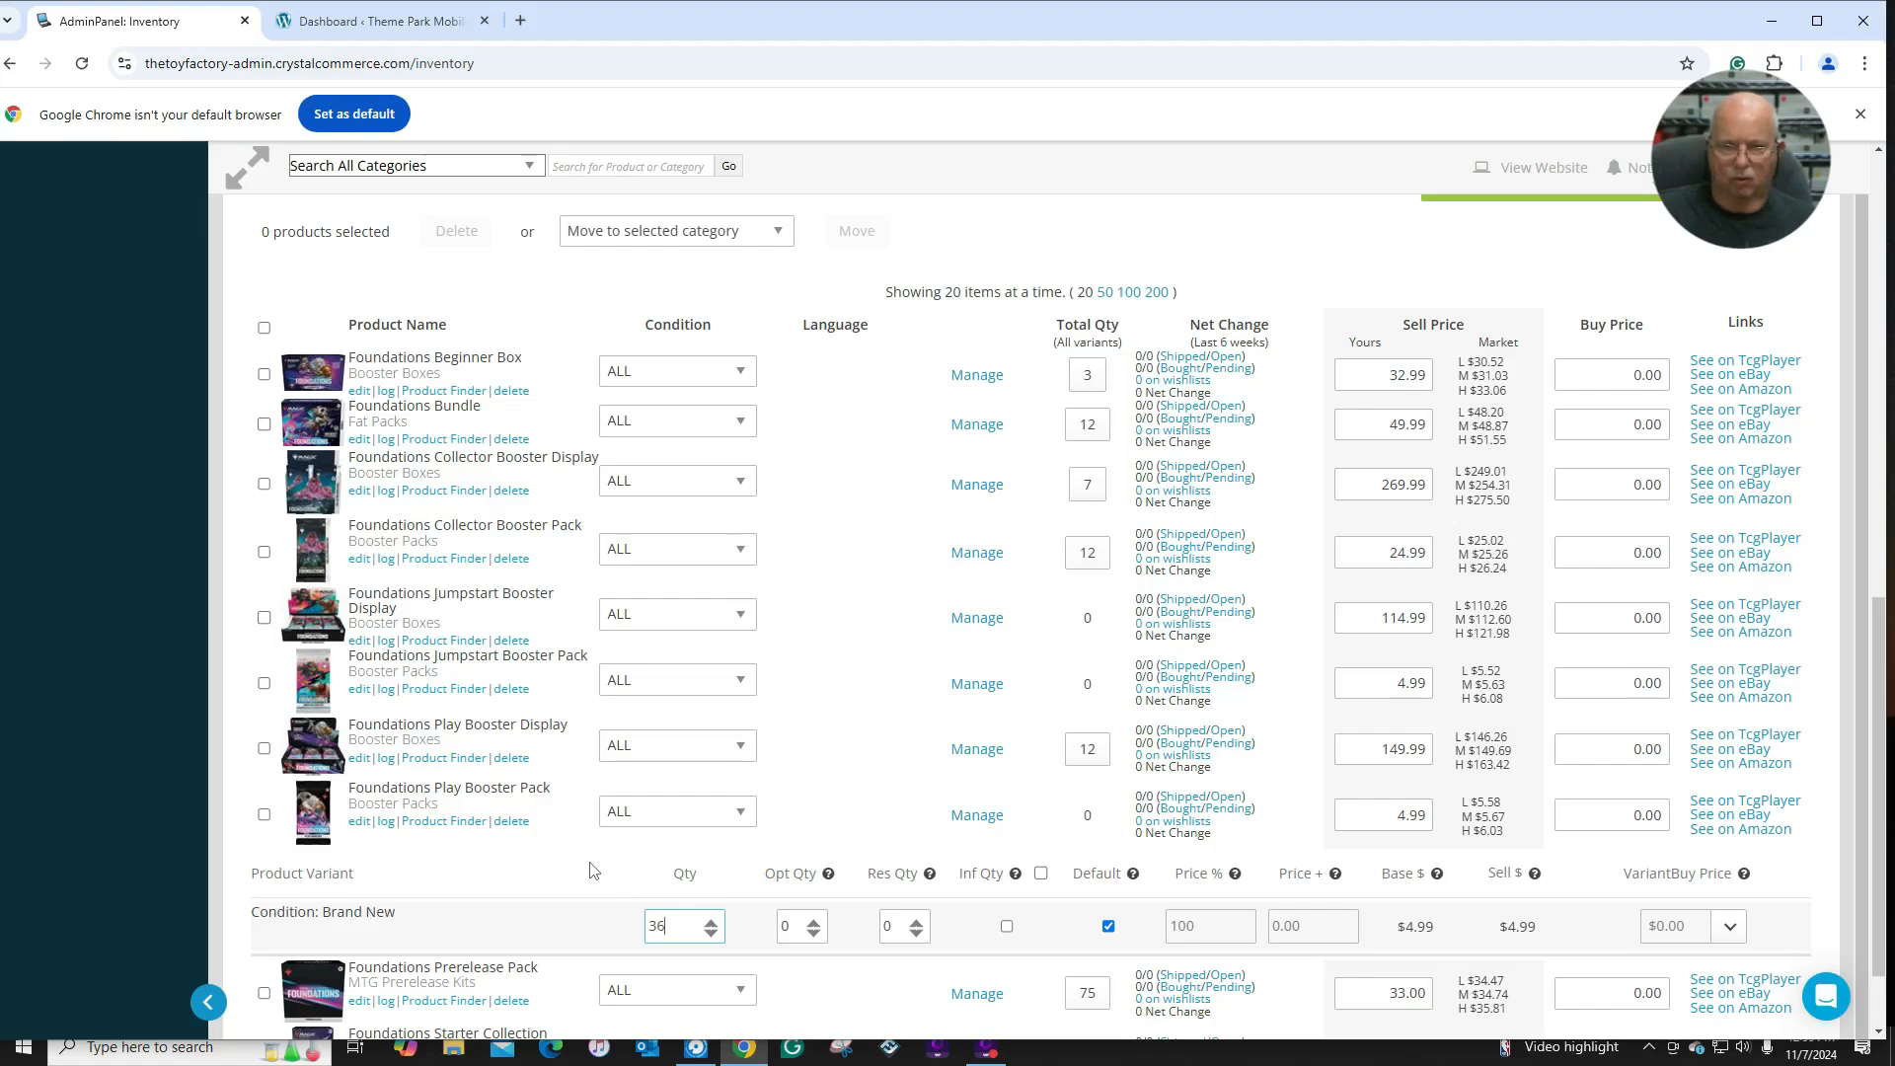
left_click(691, 841)
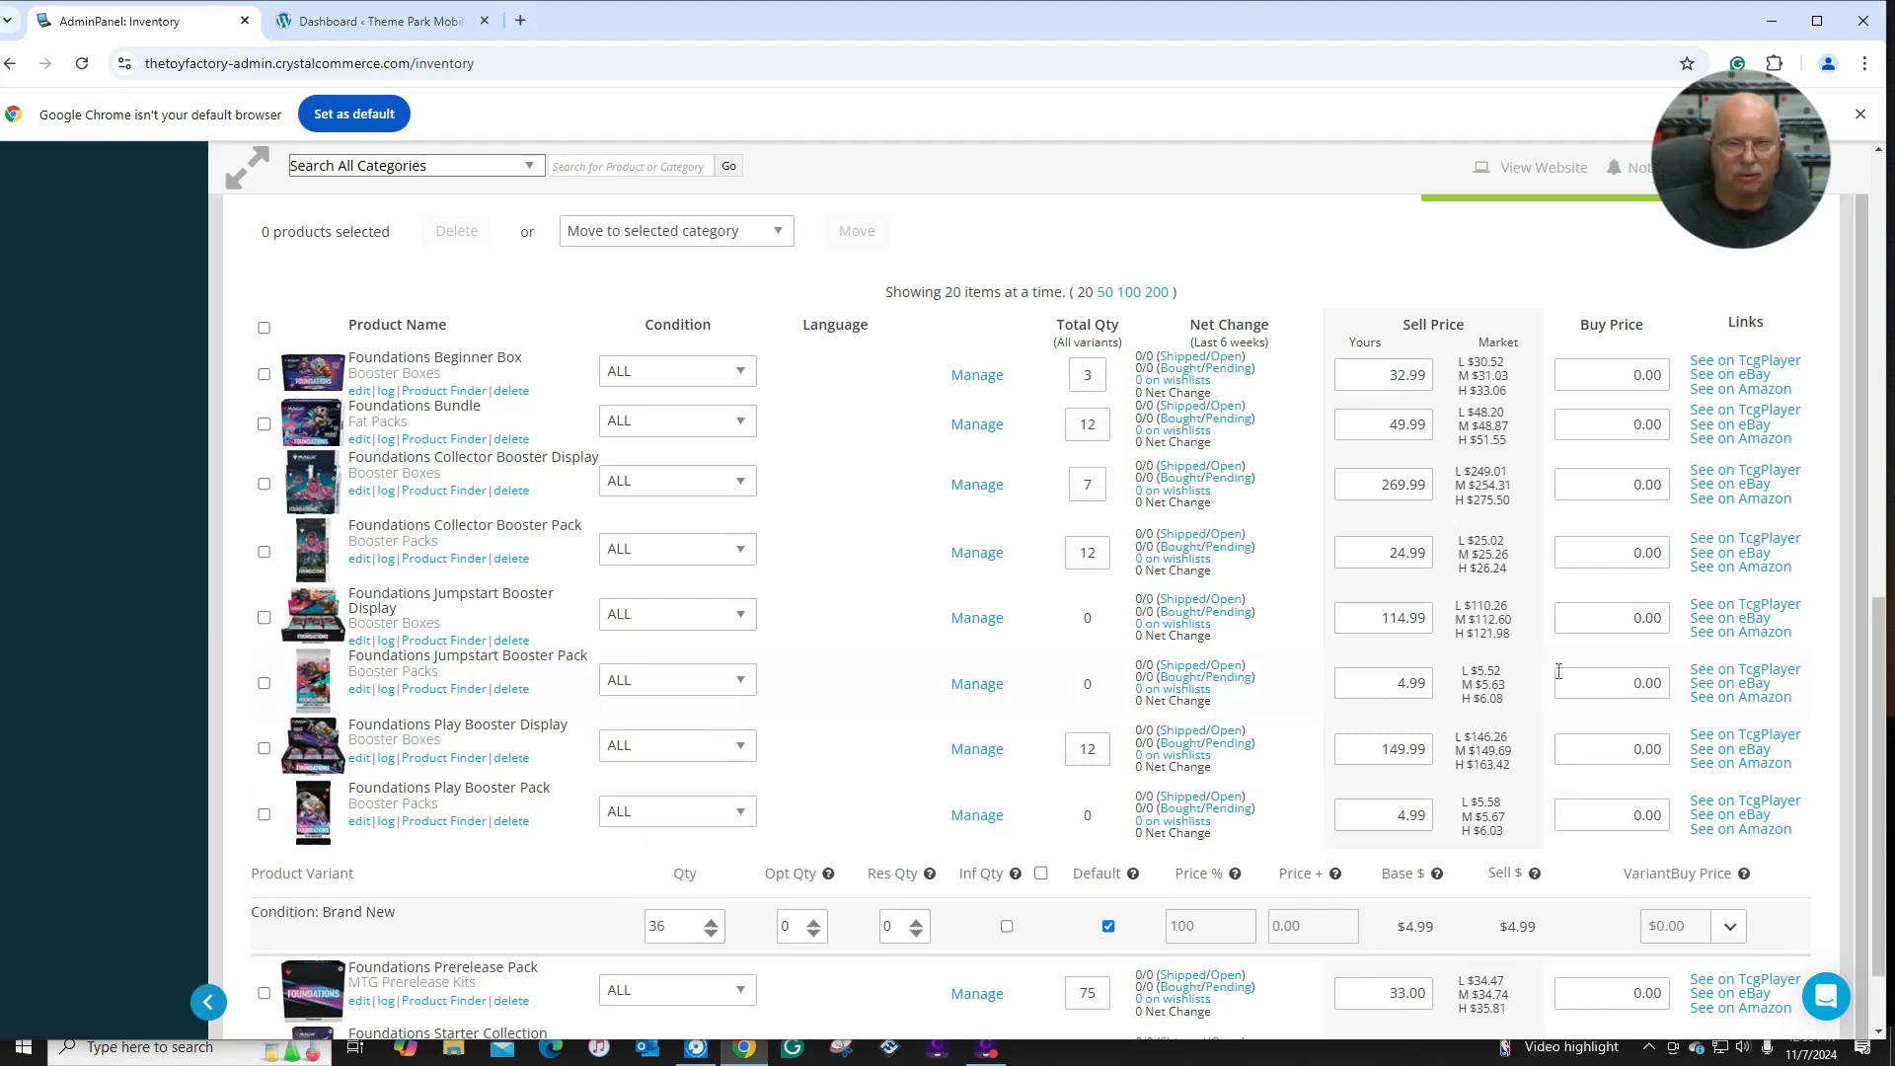
left_click(1604, 488)
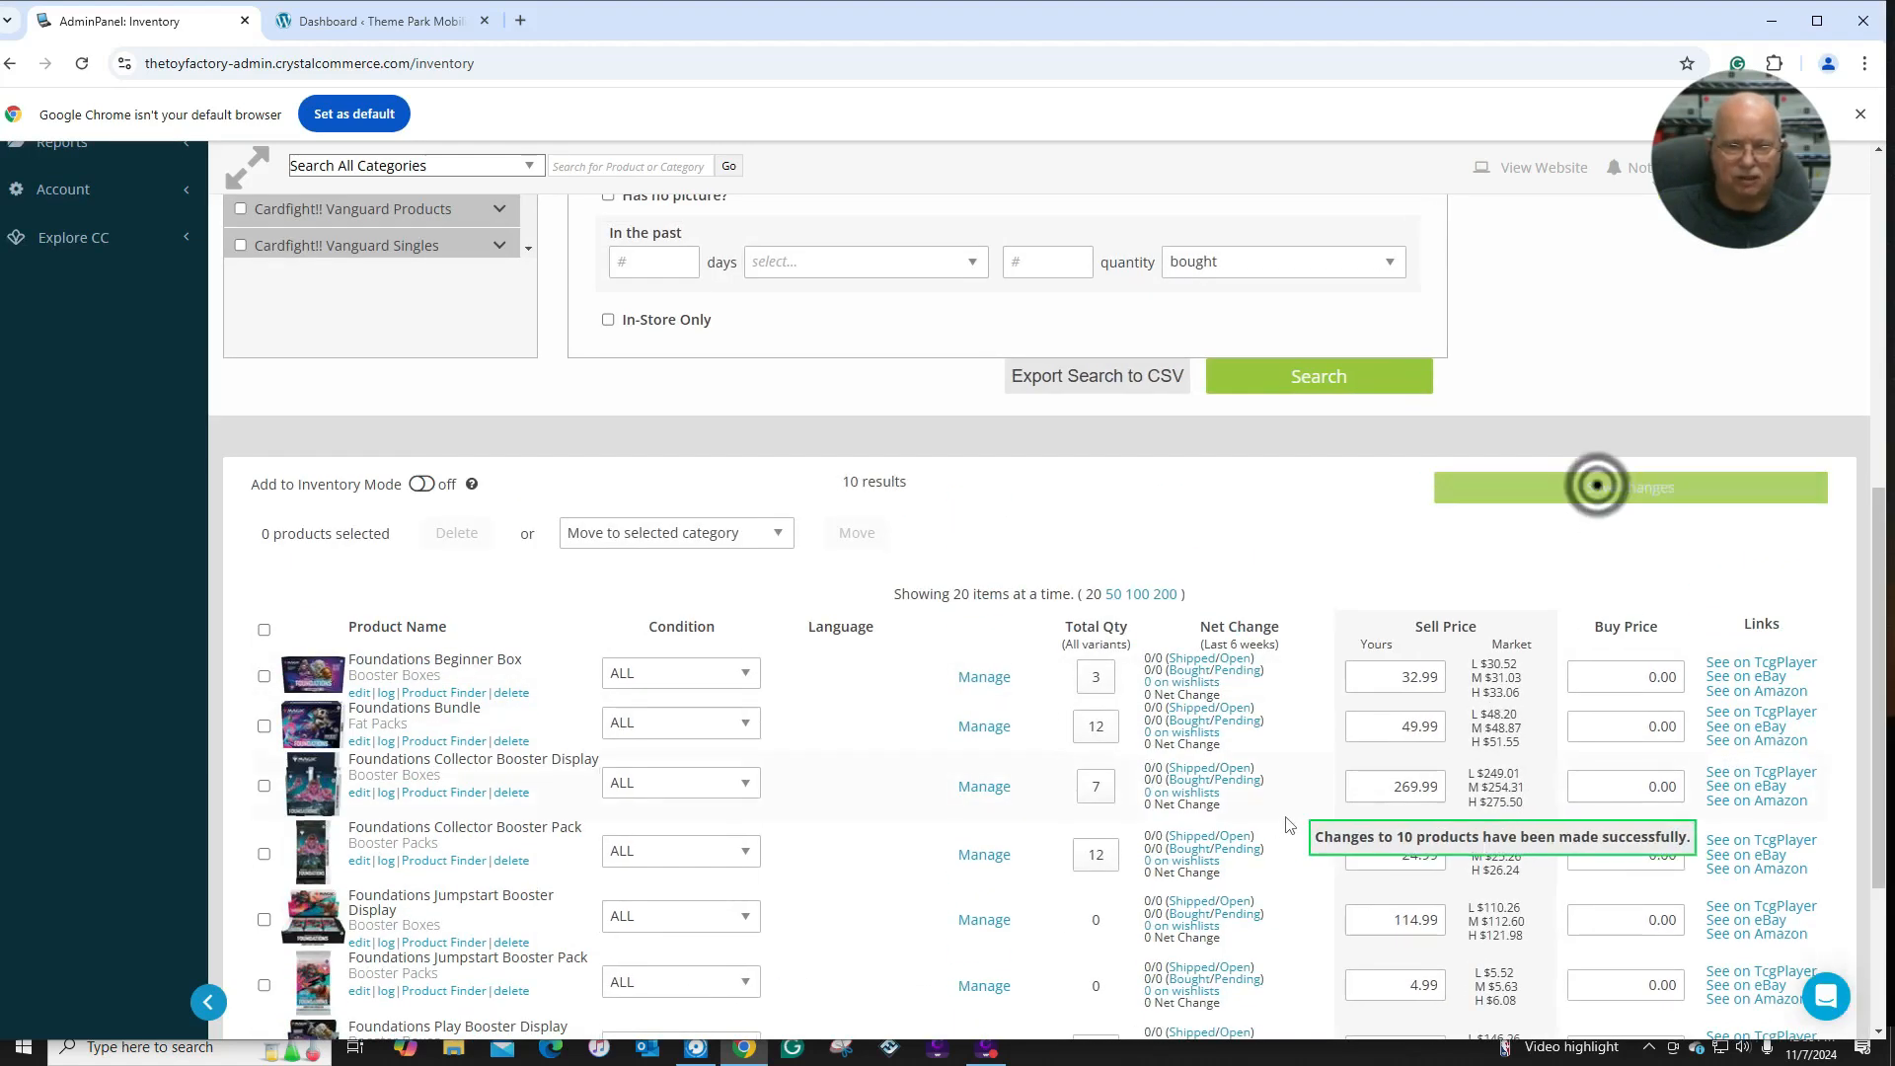
Set the Brand New quantity of Foundations Prerelease Pack to 90 and save the changes.
scroll(1281, 827, "down", 2)
scroll(1280, 827, "down", 1)
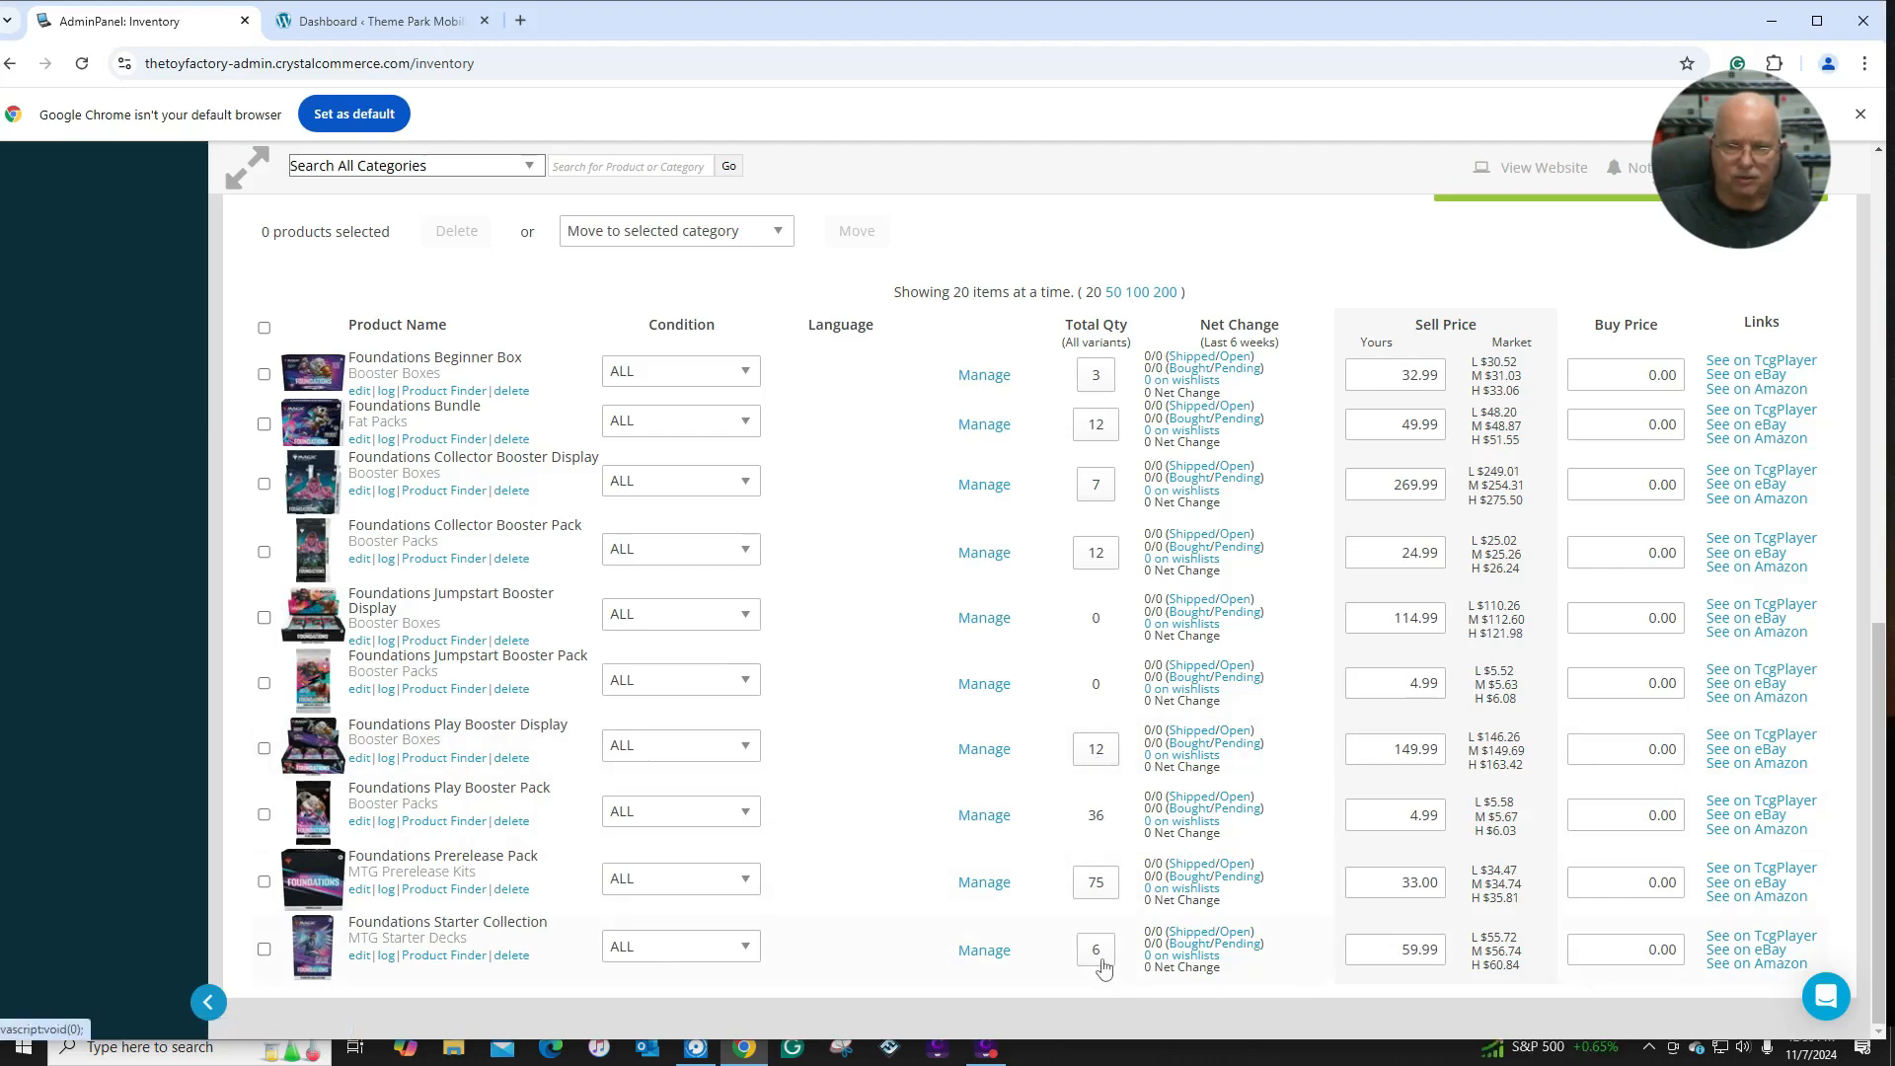
left_click(980, 886)
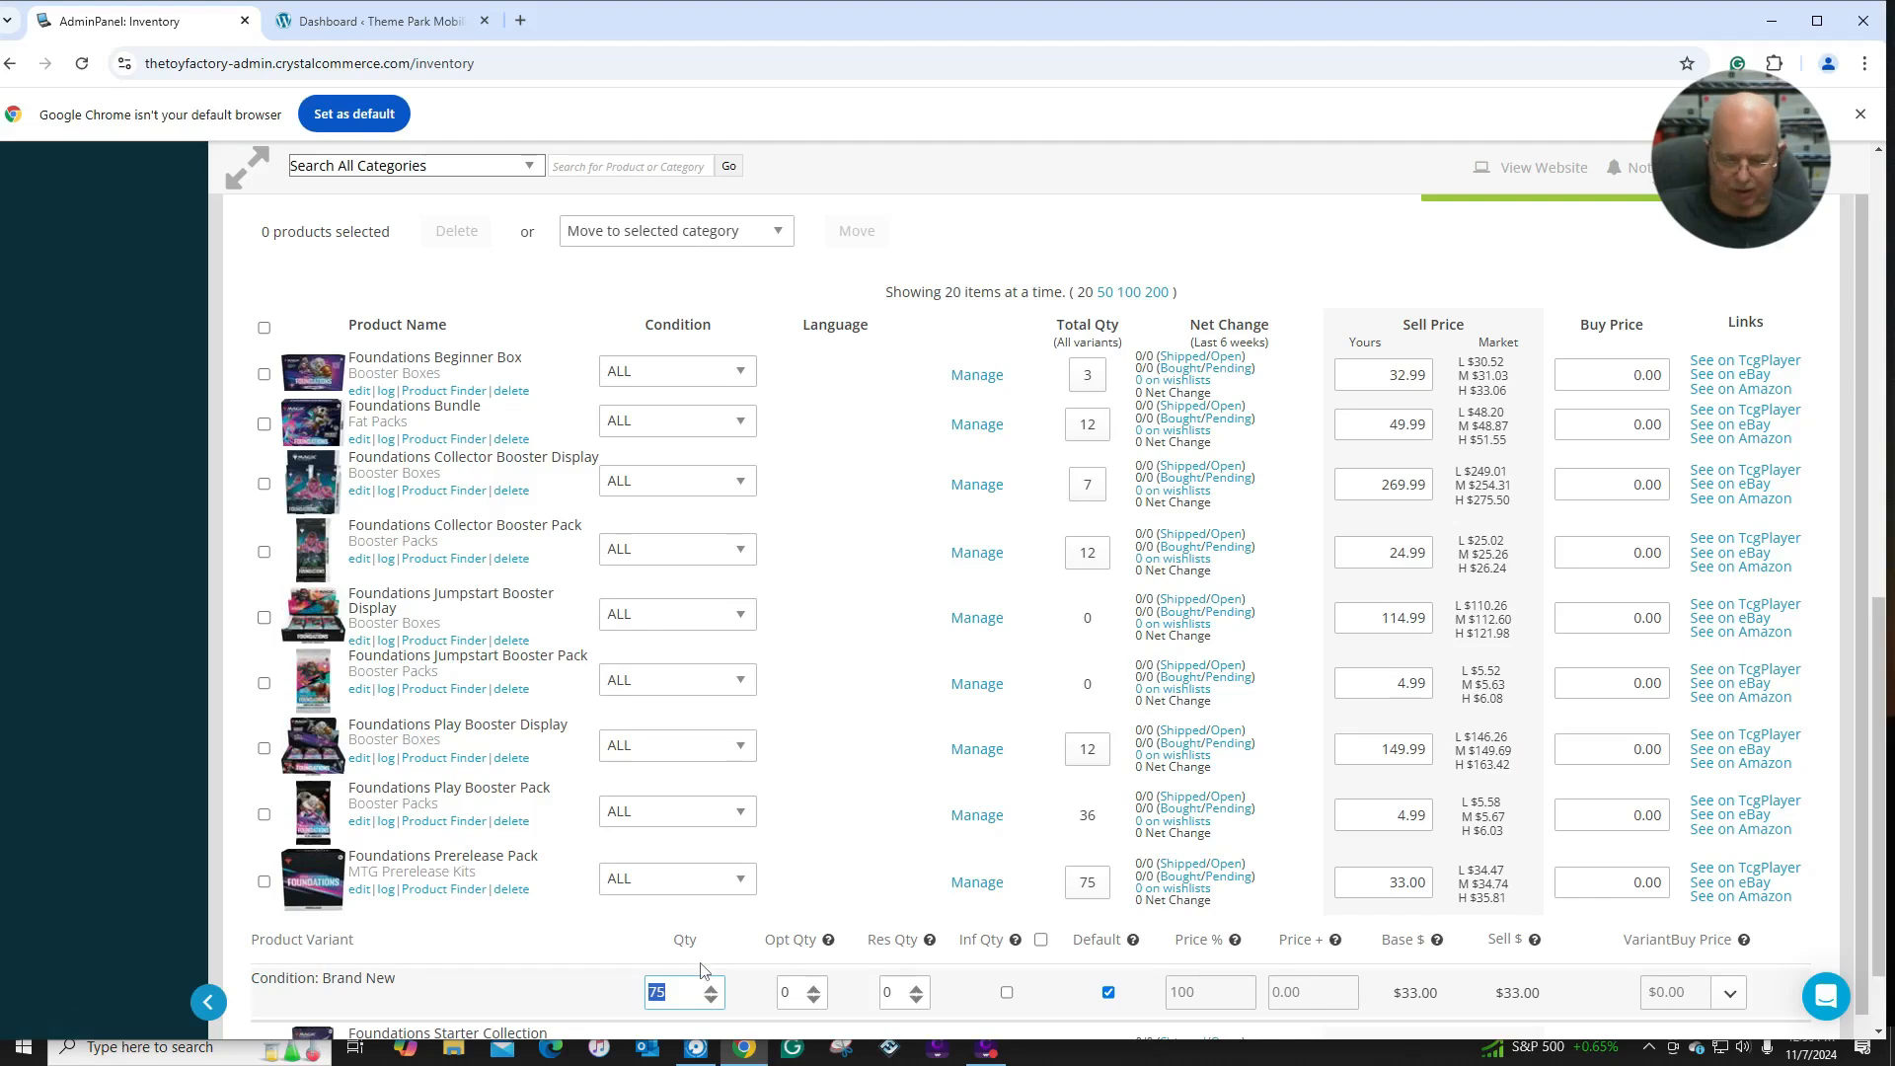
type("90")
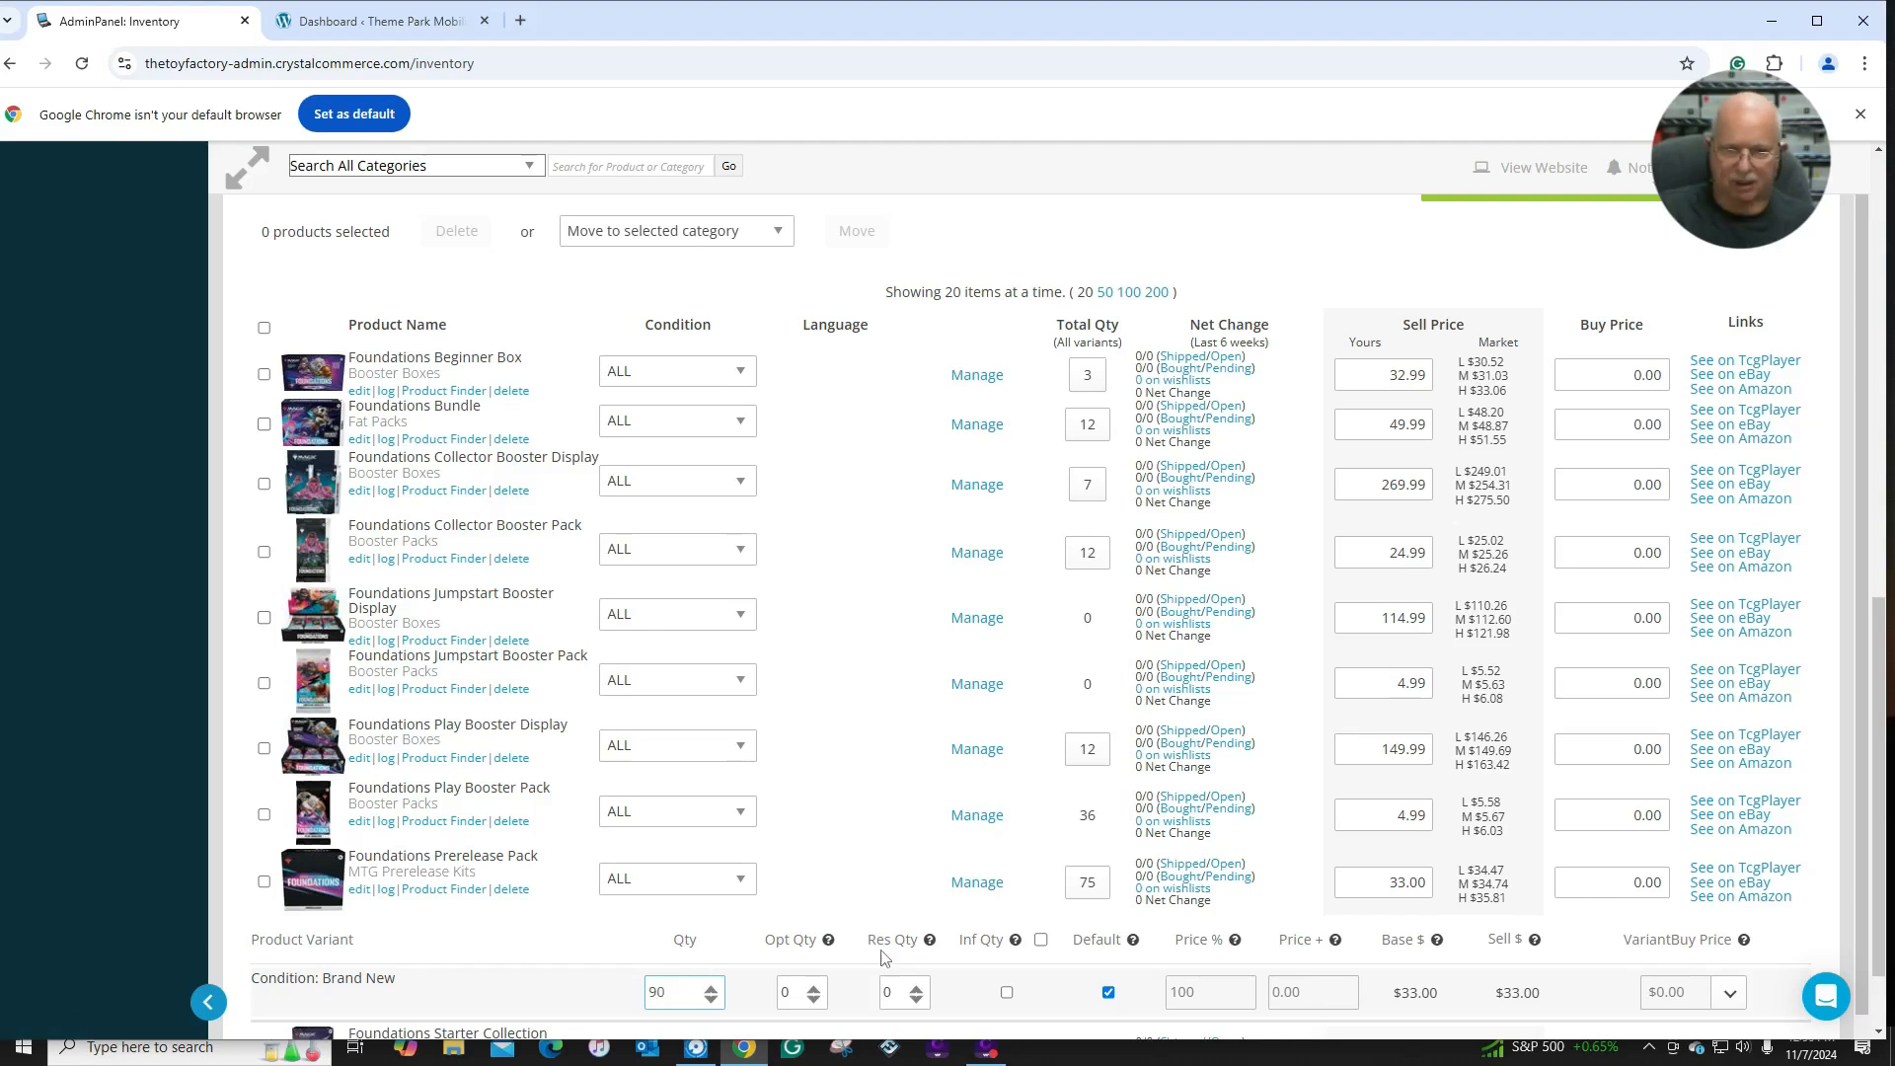
scroll(1793, 597, "up", 2)
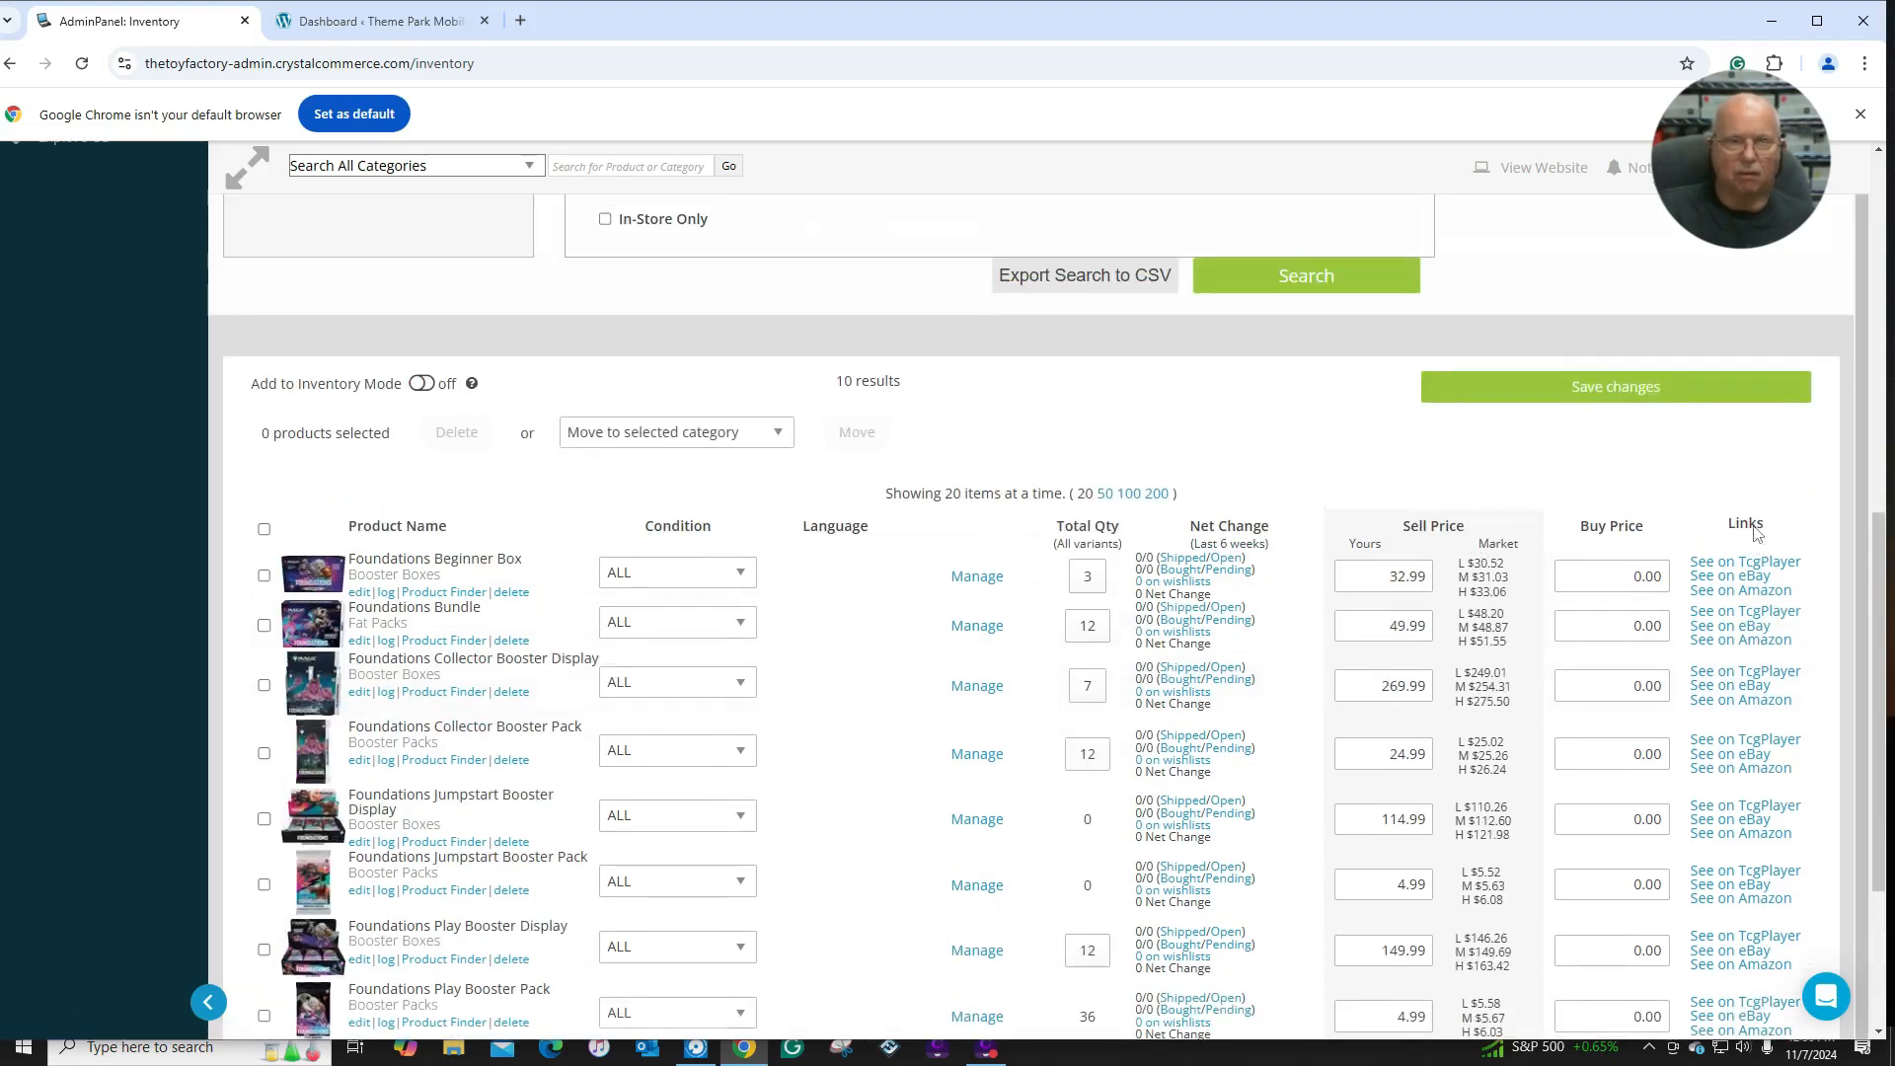
left_click(1613, 391)
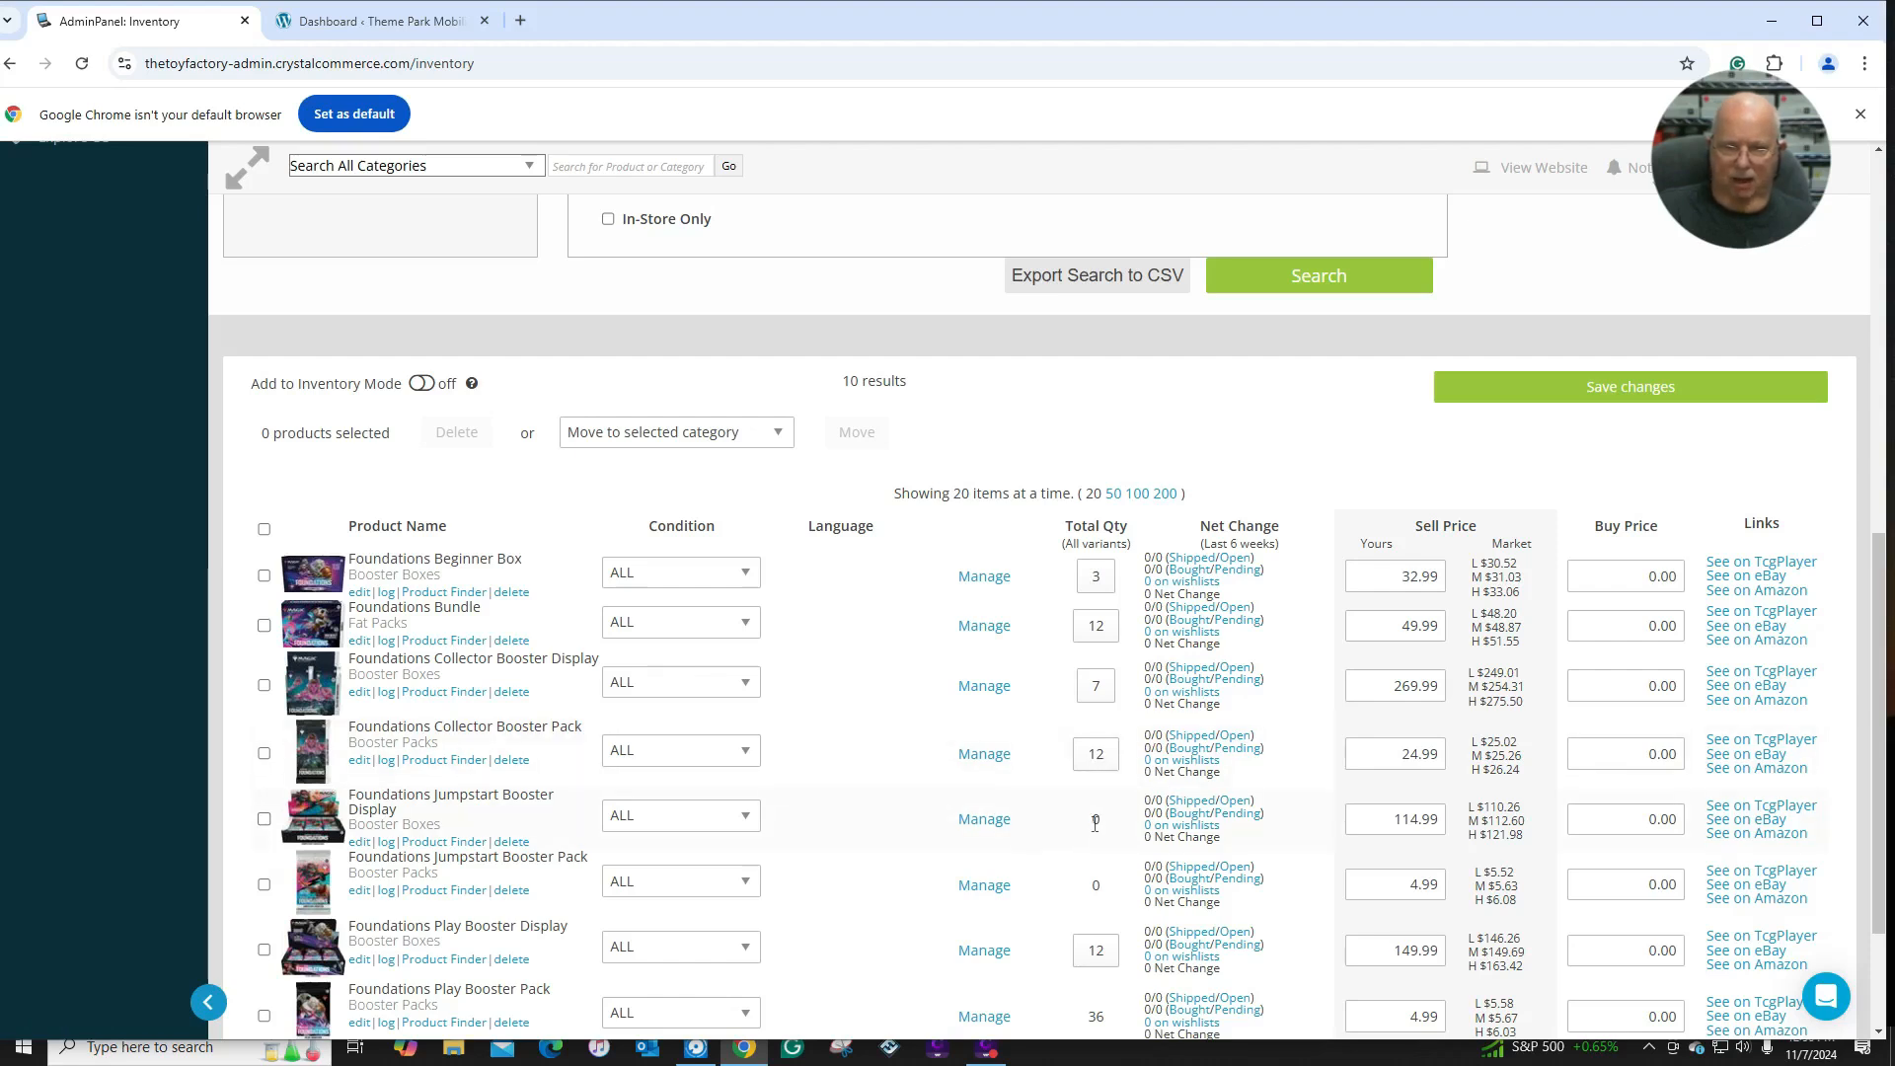
scroll(1103, 882, "down", 2)
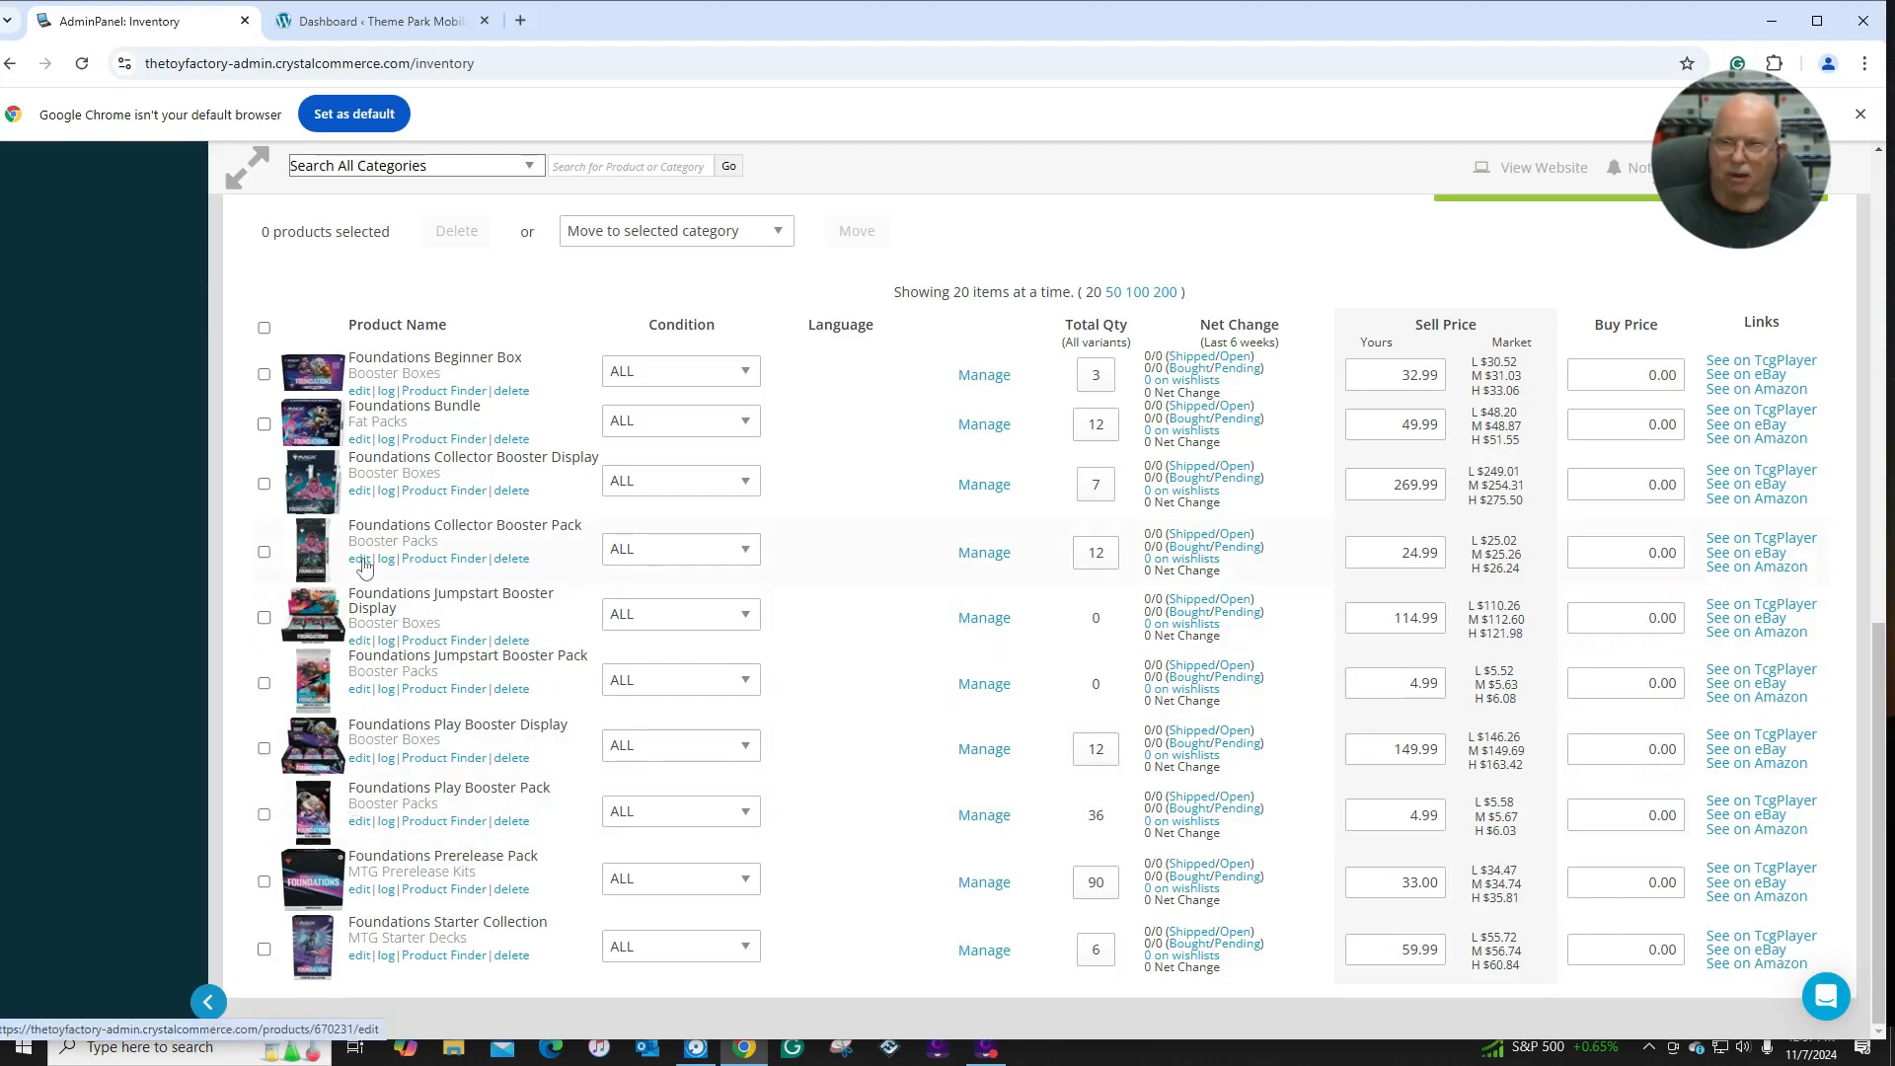
left_click(359, 492)
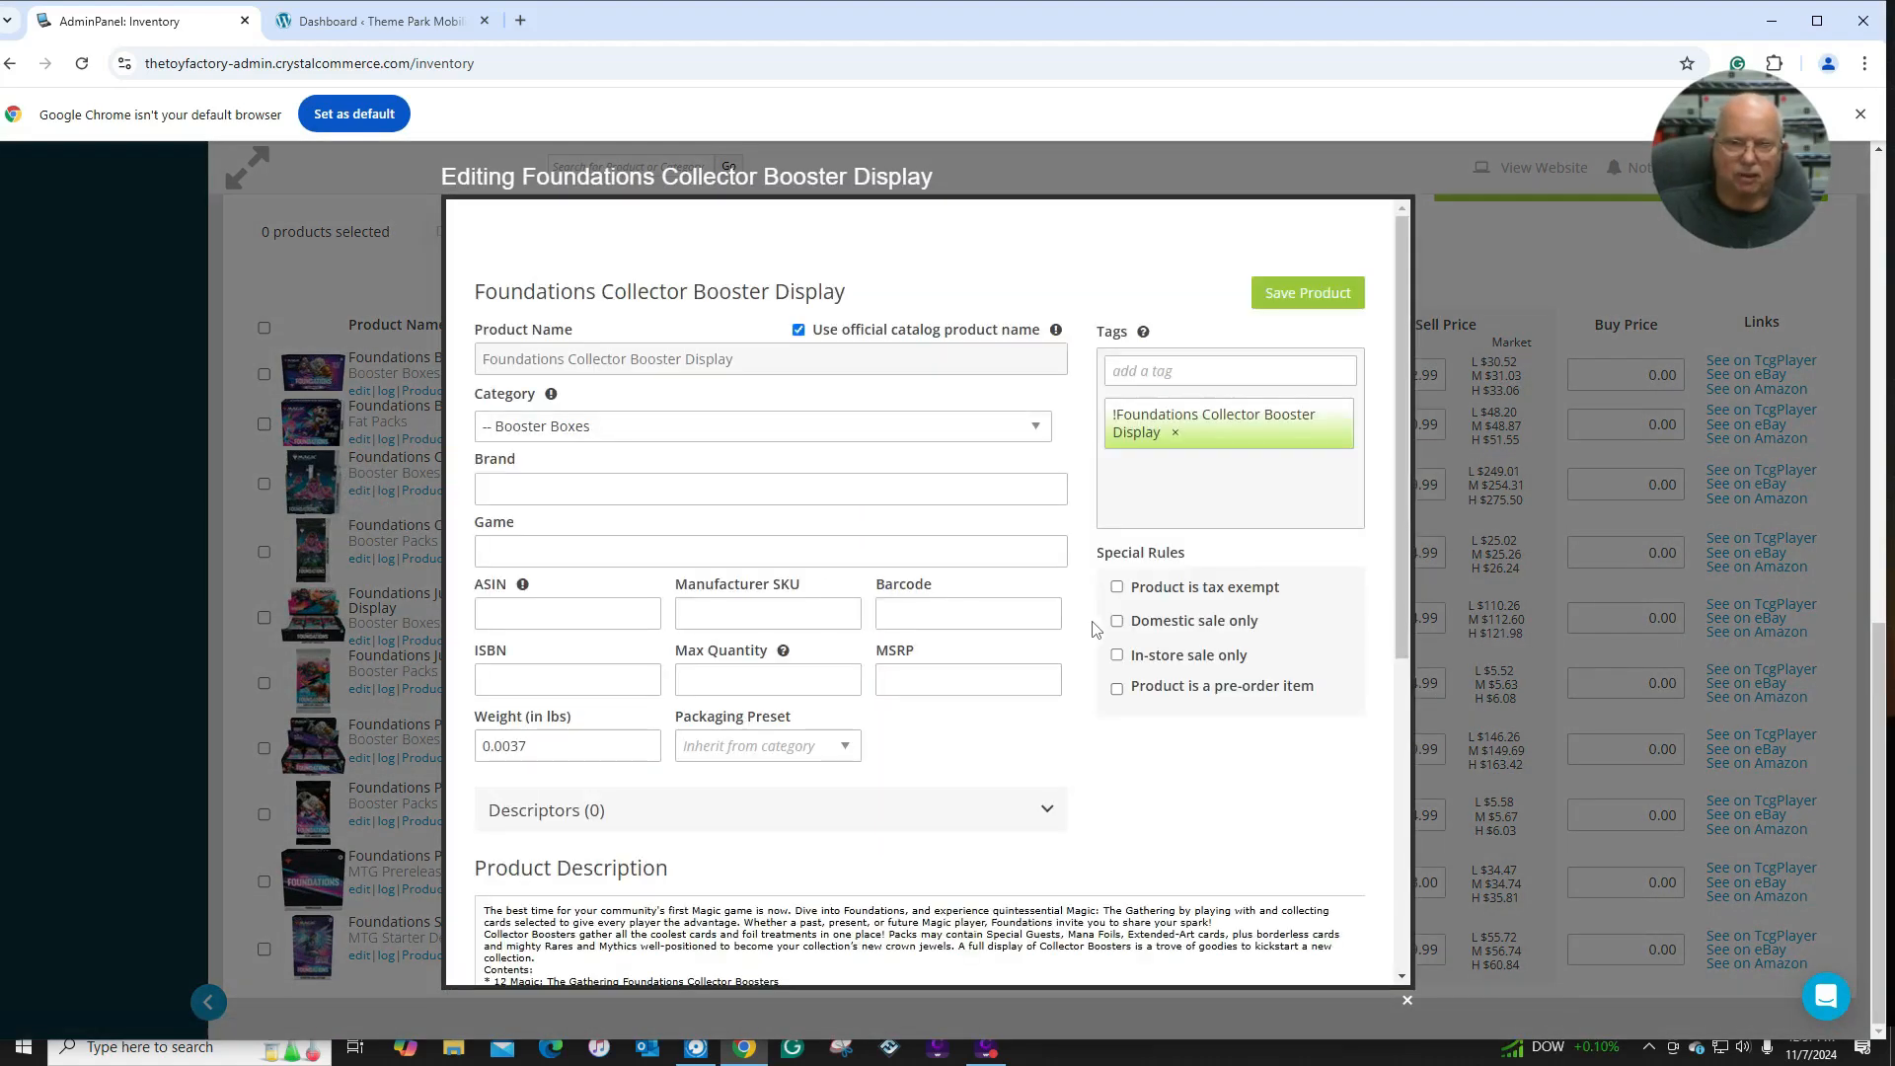
left_click(902, 610)
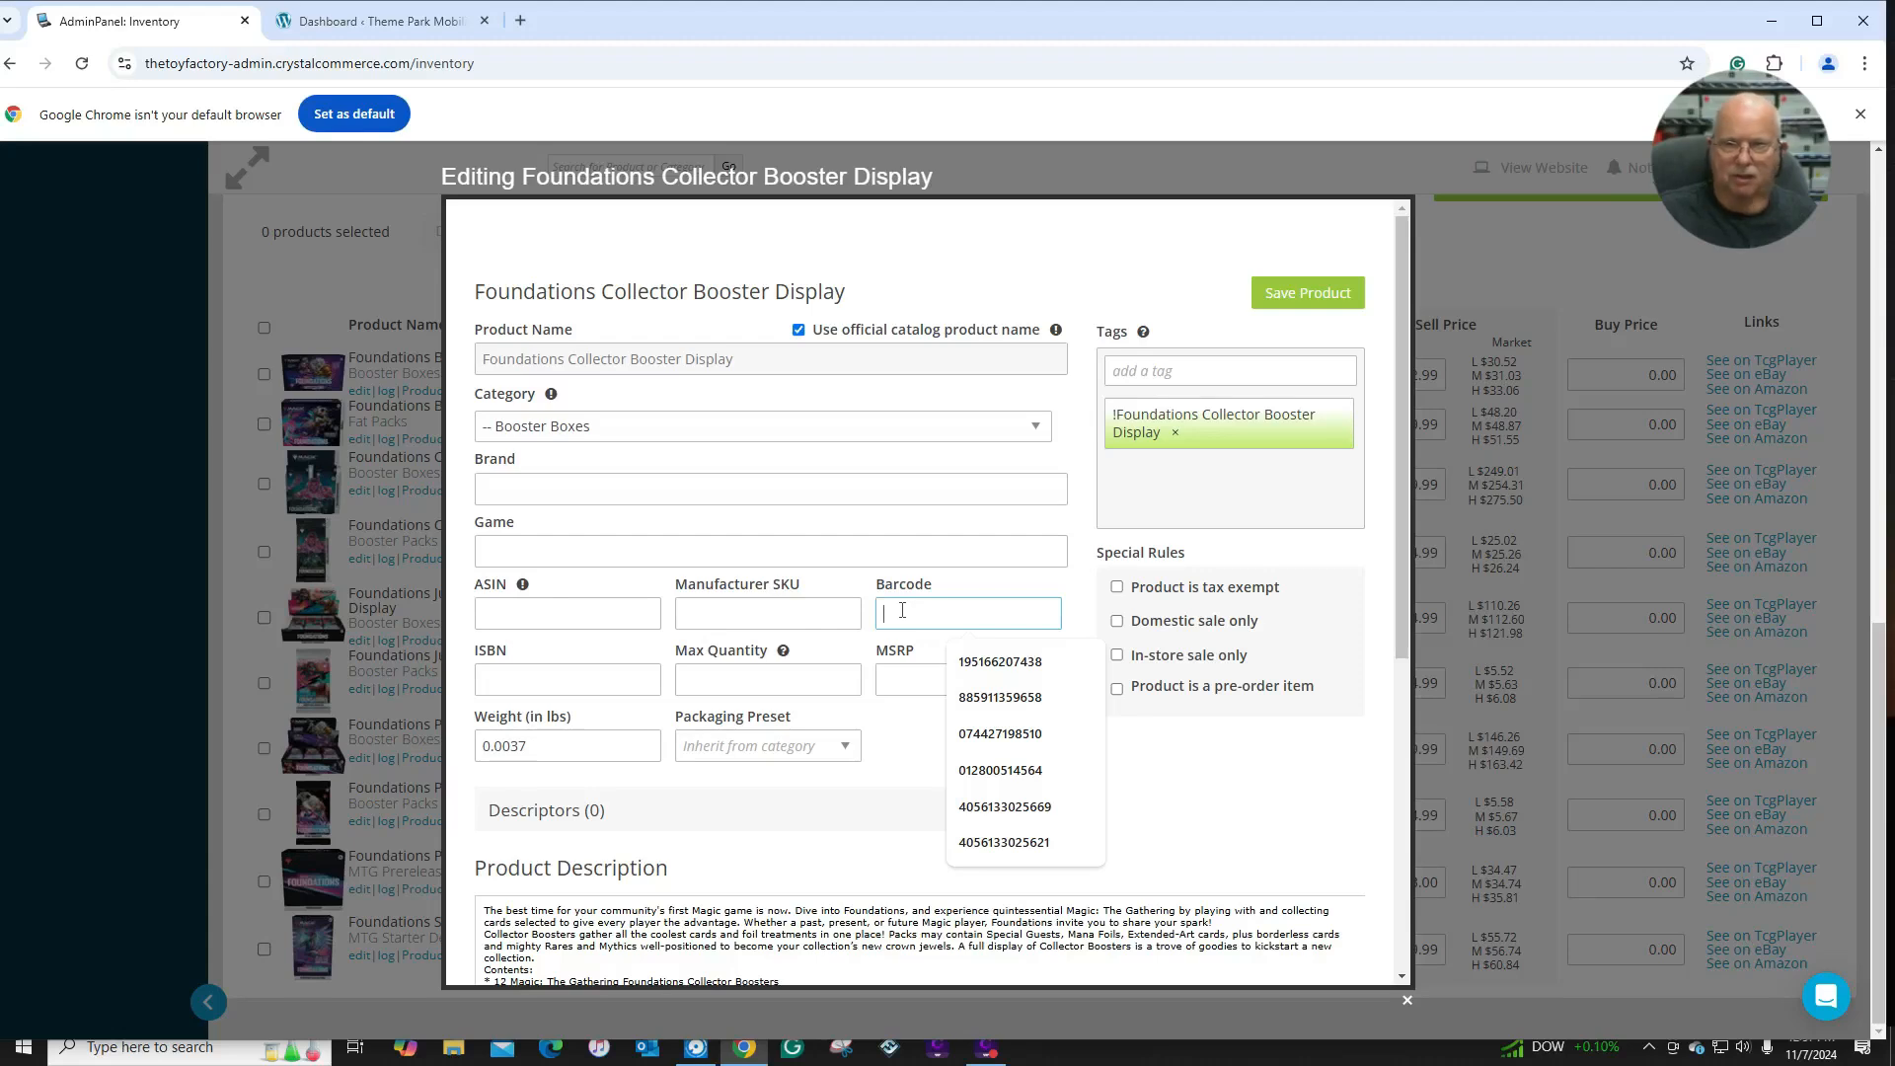
type("195166261968")
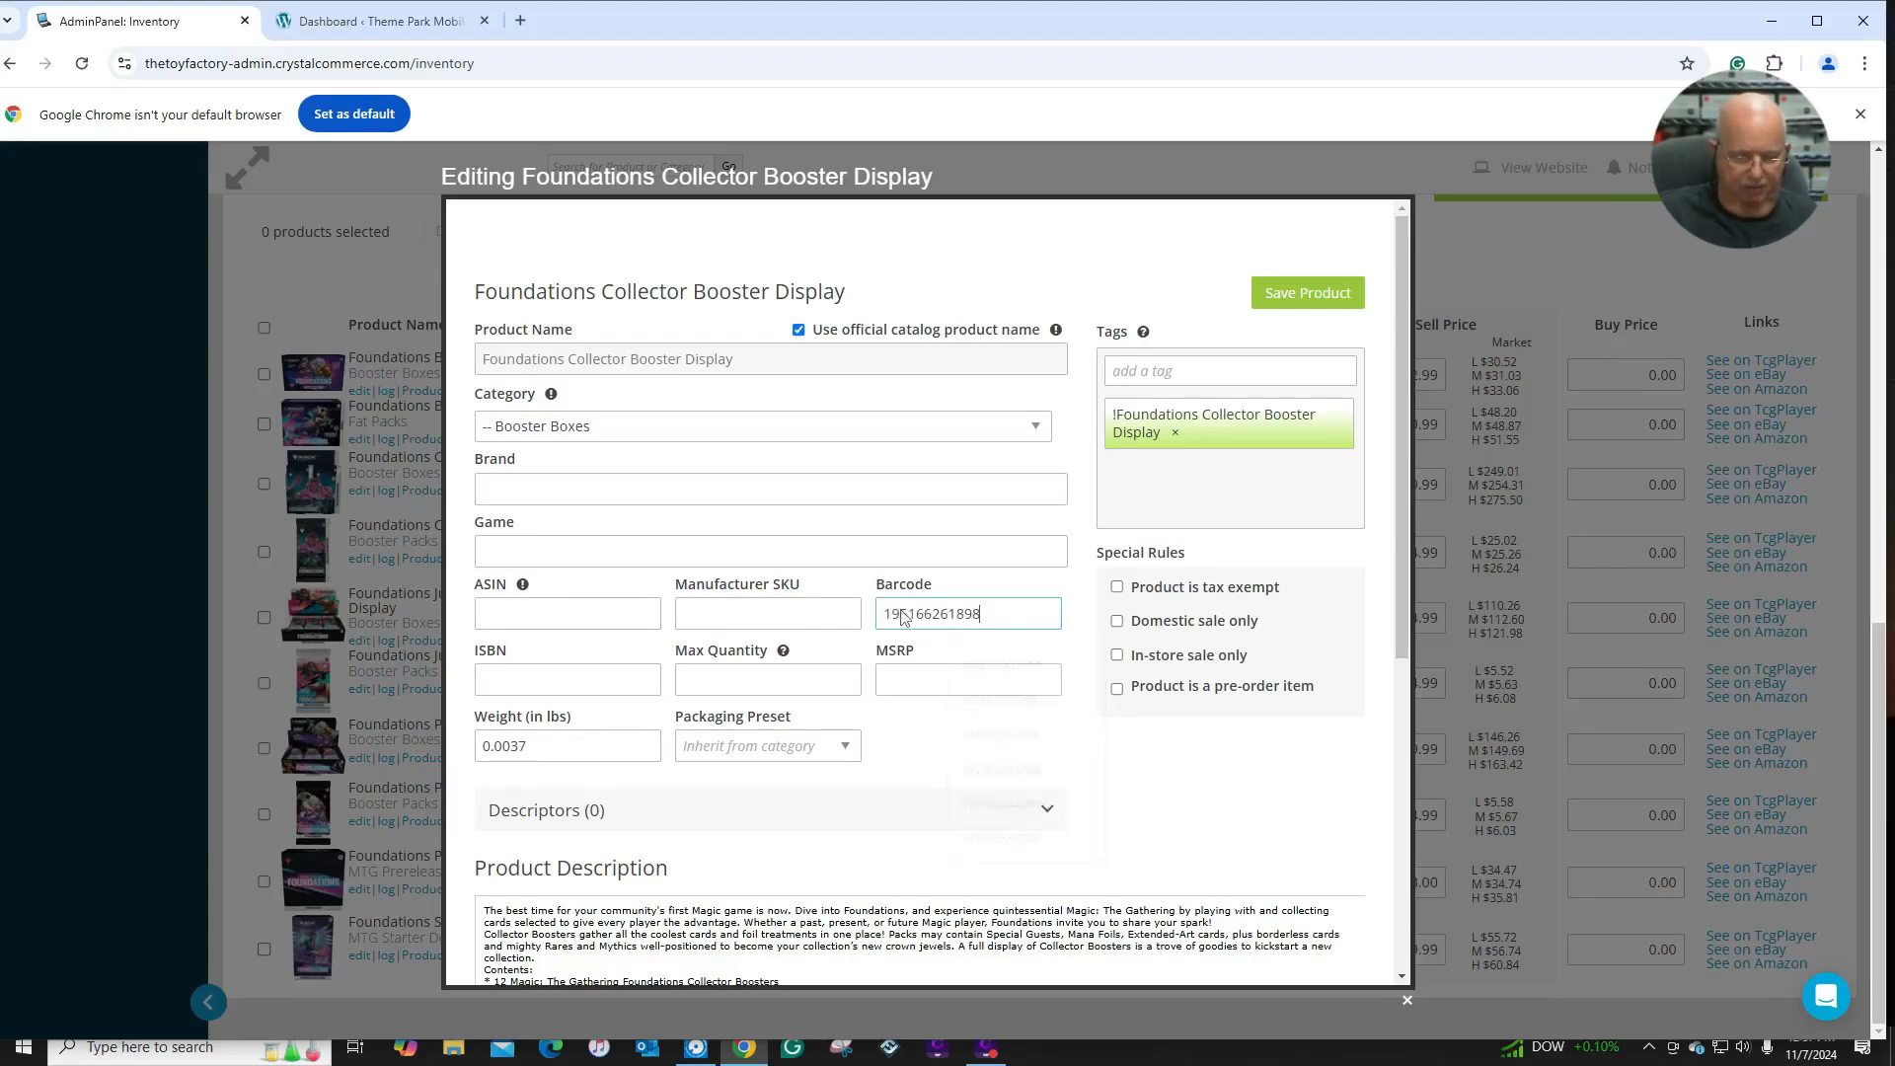
key("Return")
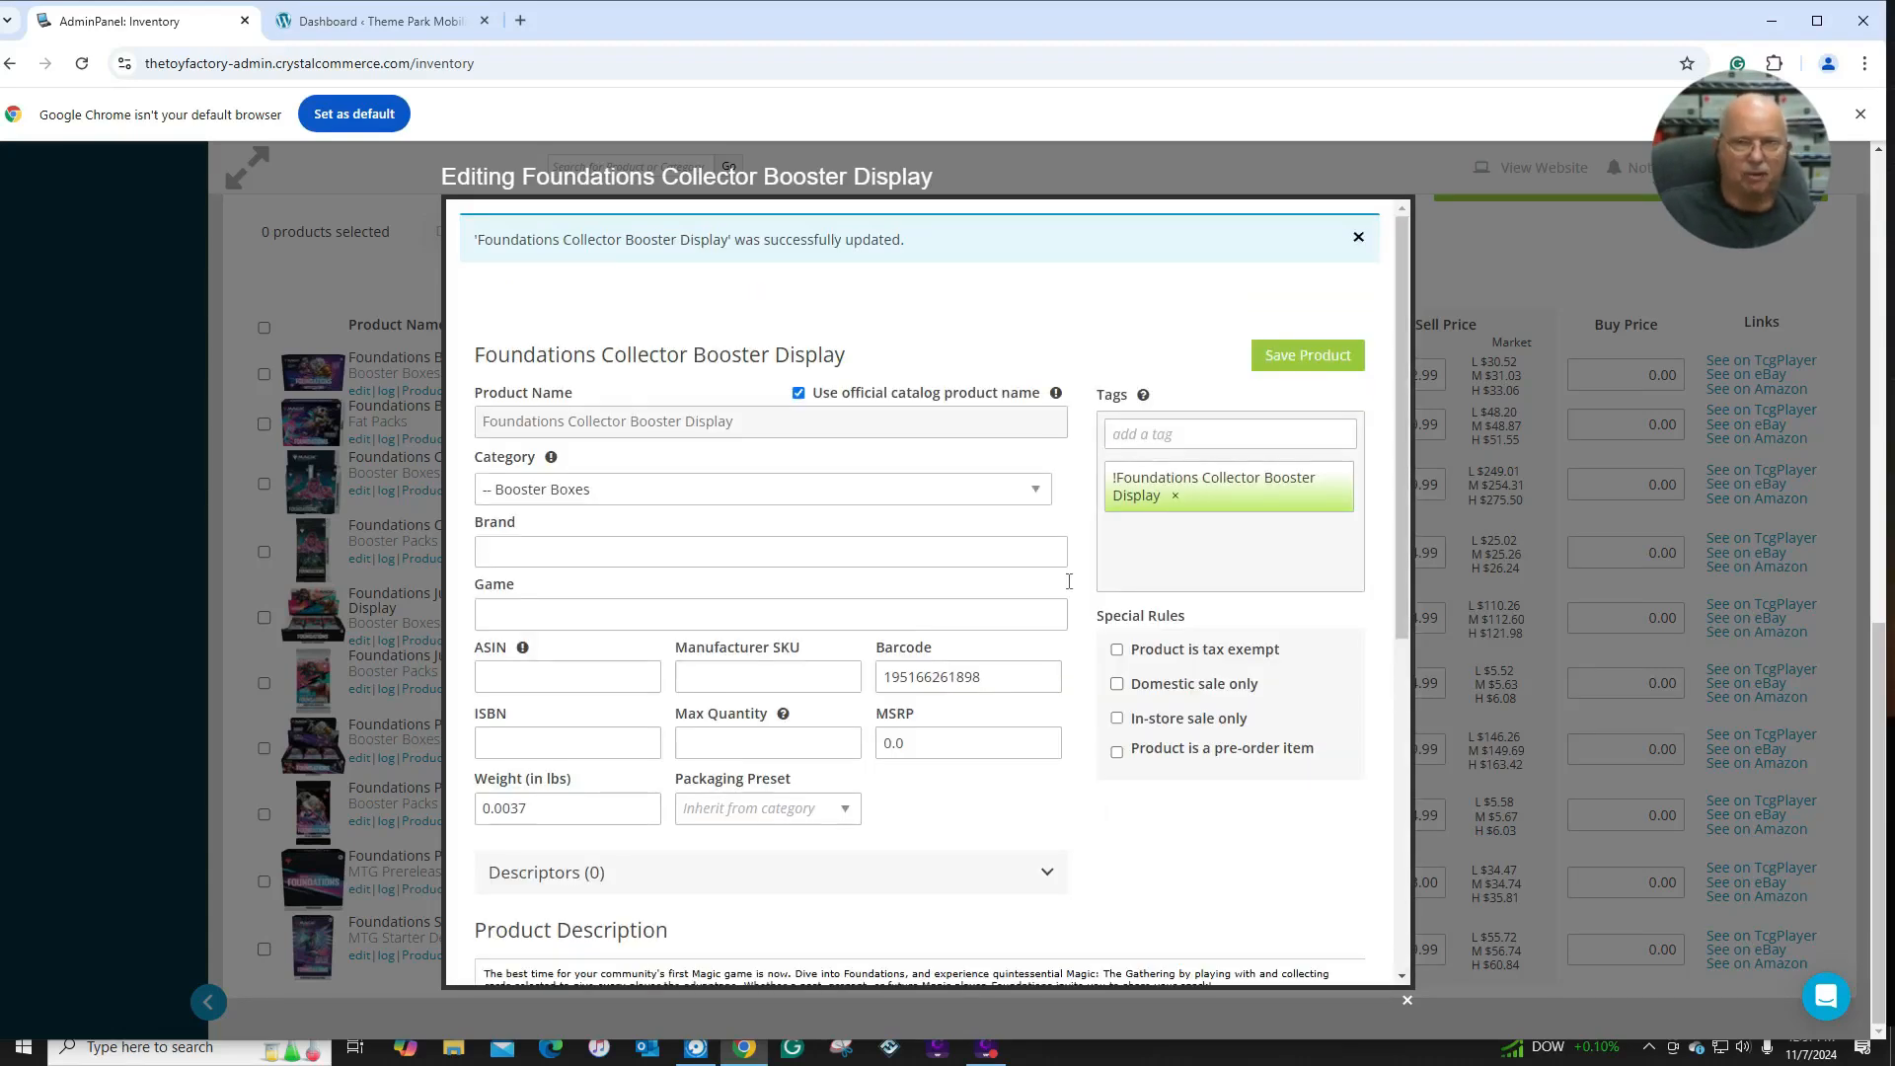
left_click(1293, 357)
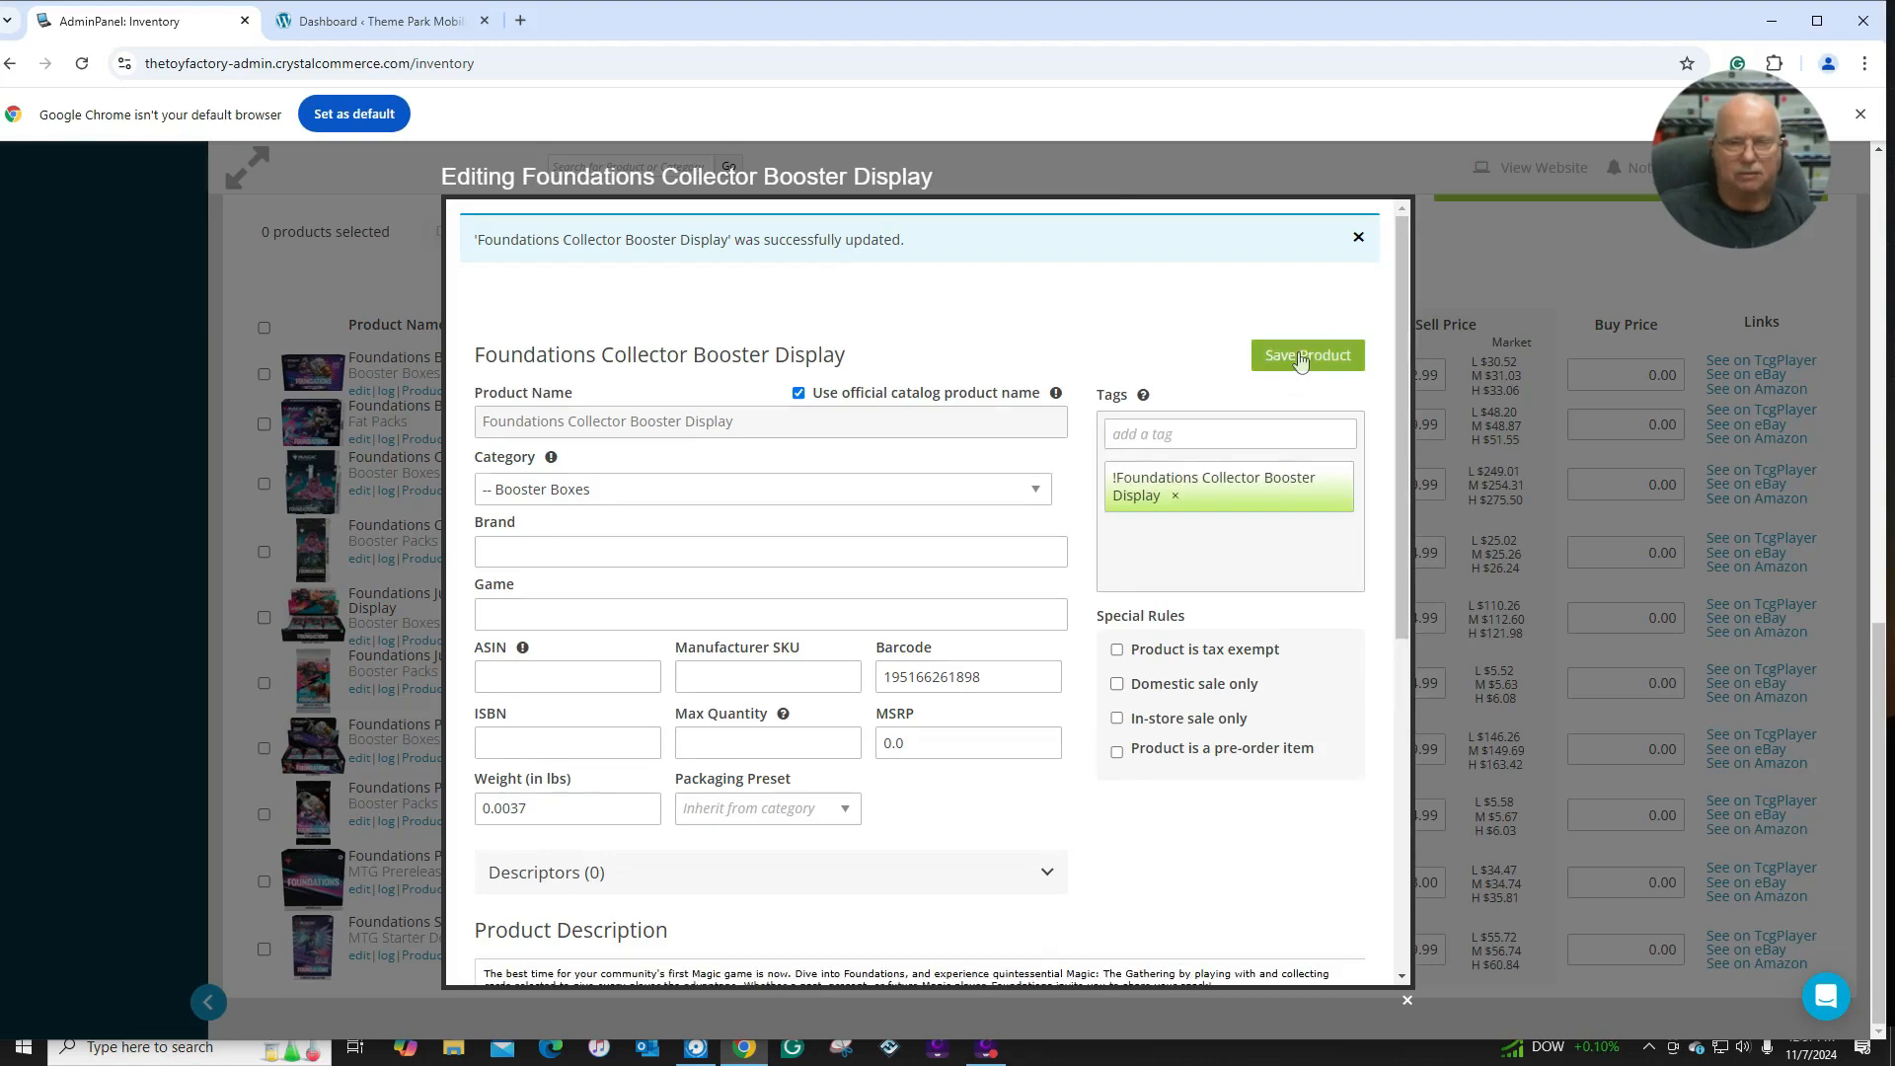
left_click(1497, 287)
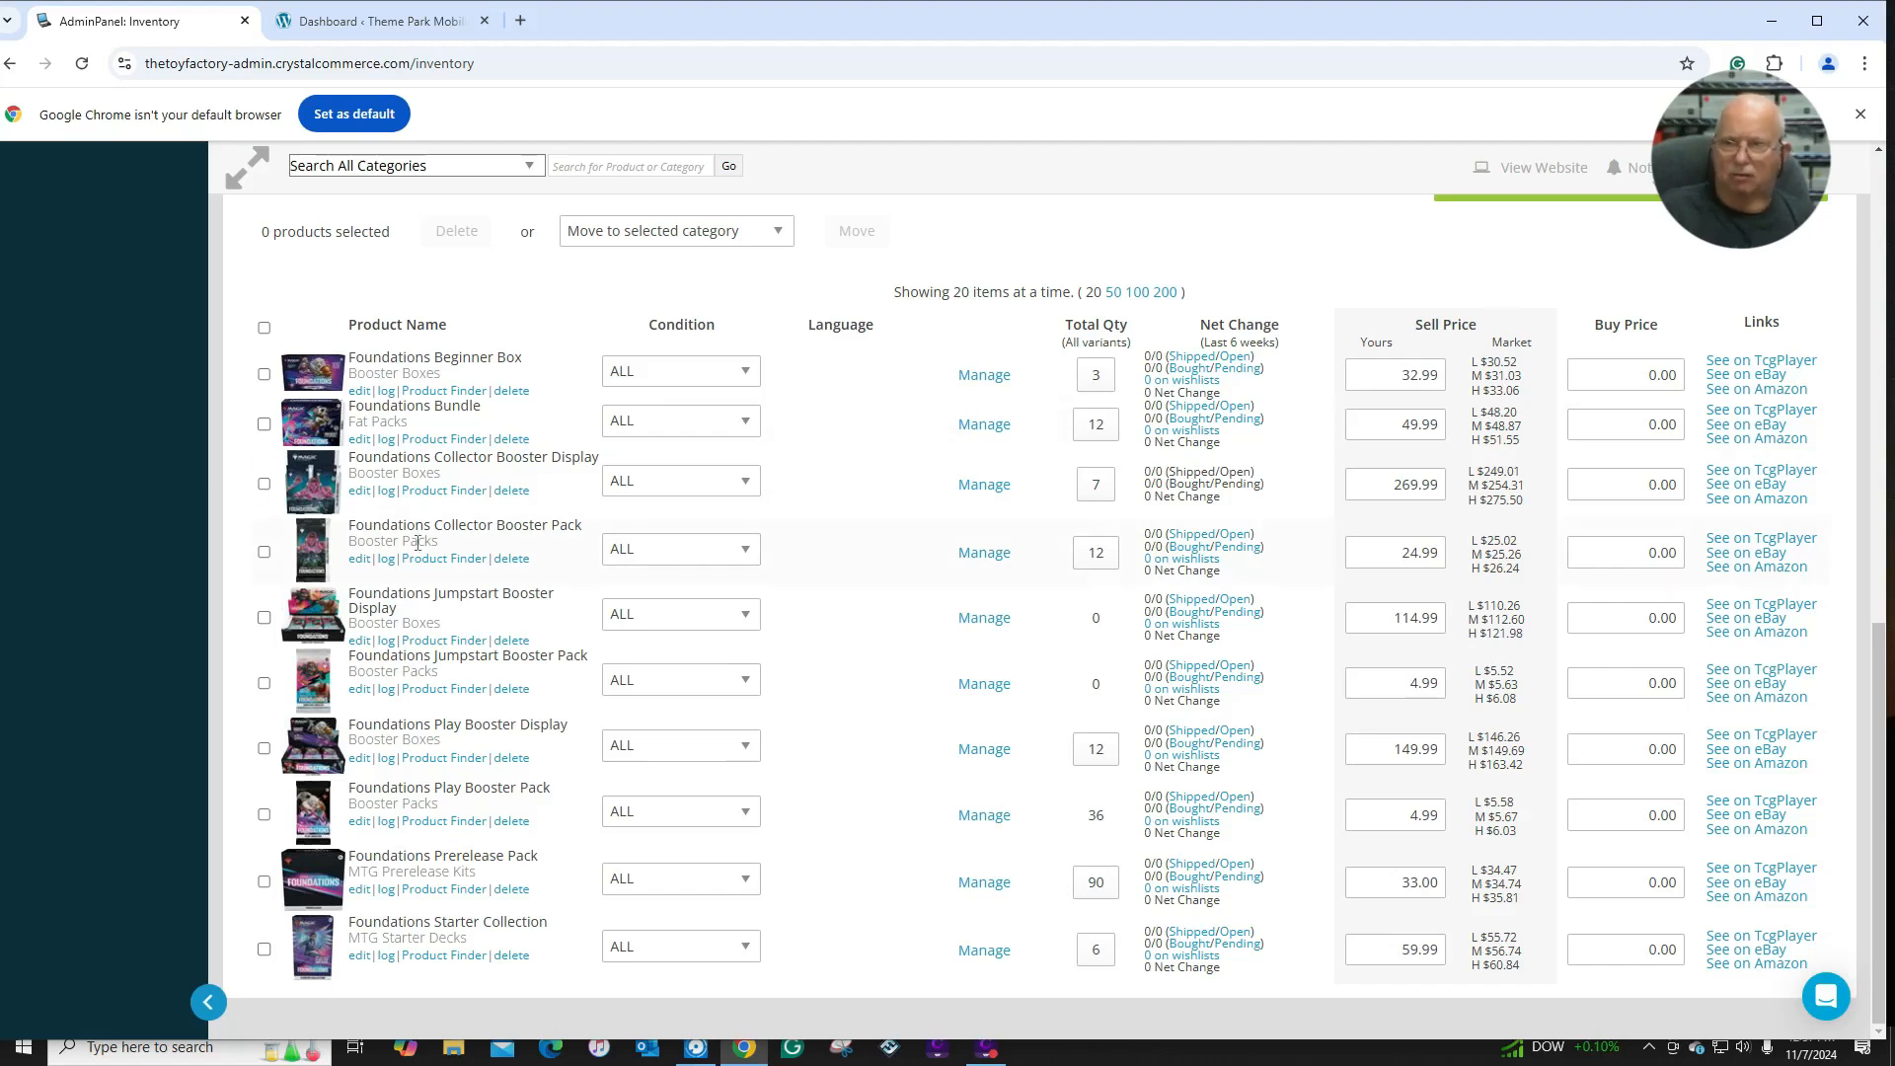
left_click(358, 558)
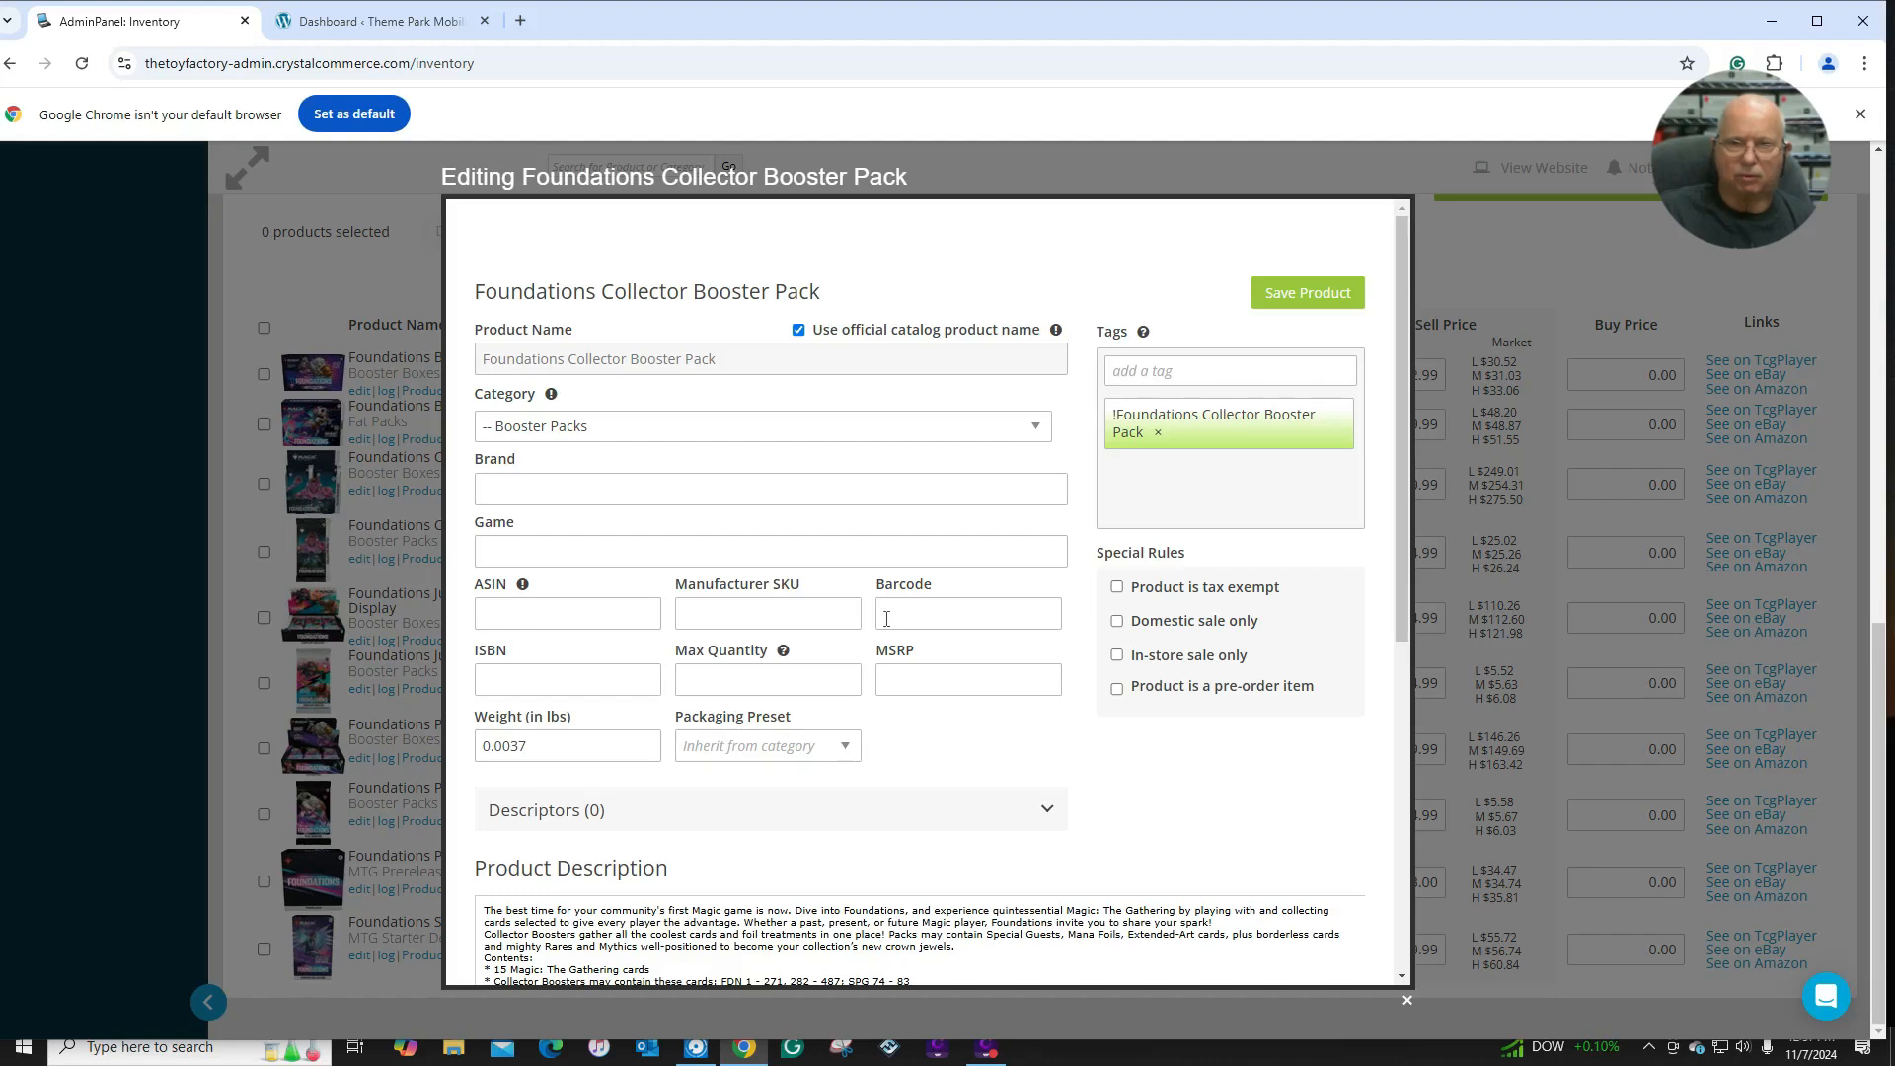
left_click(886, 618)
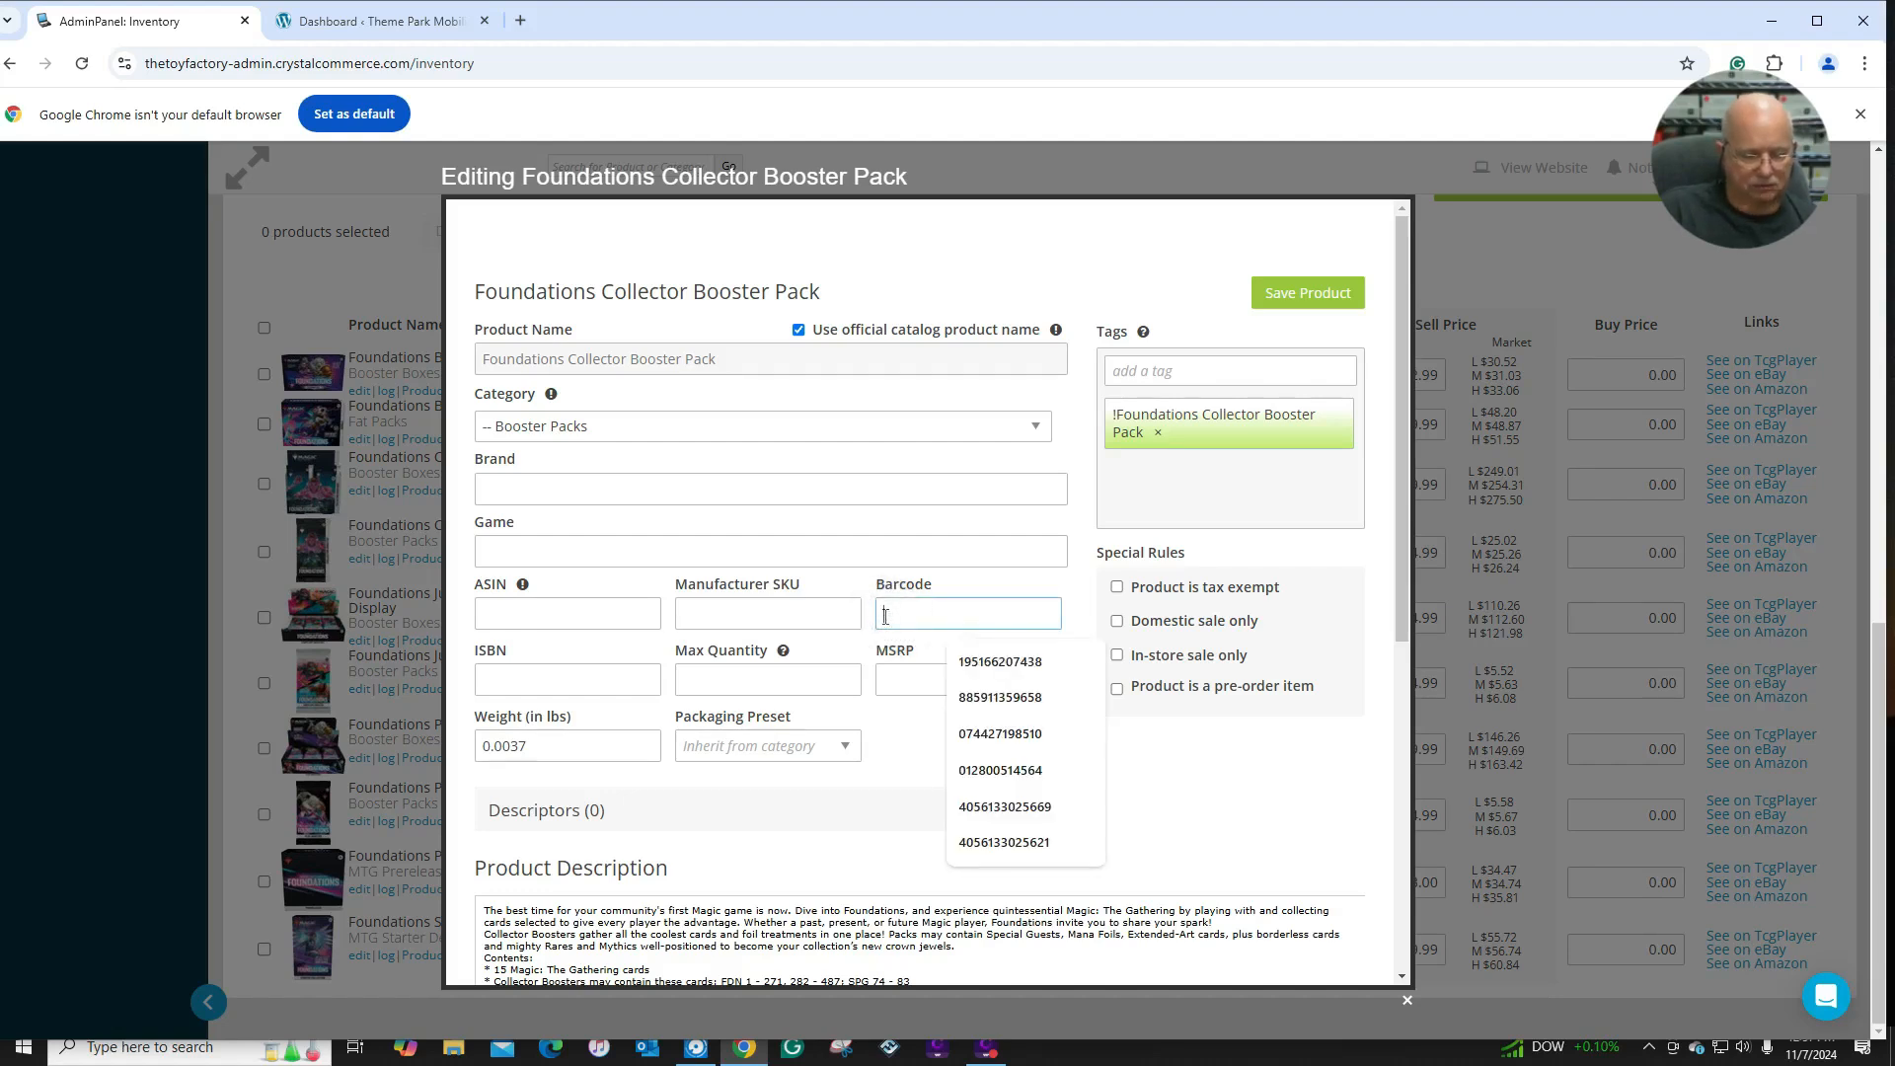
type("195166261881")
key("Return")
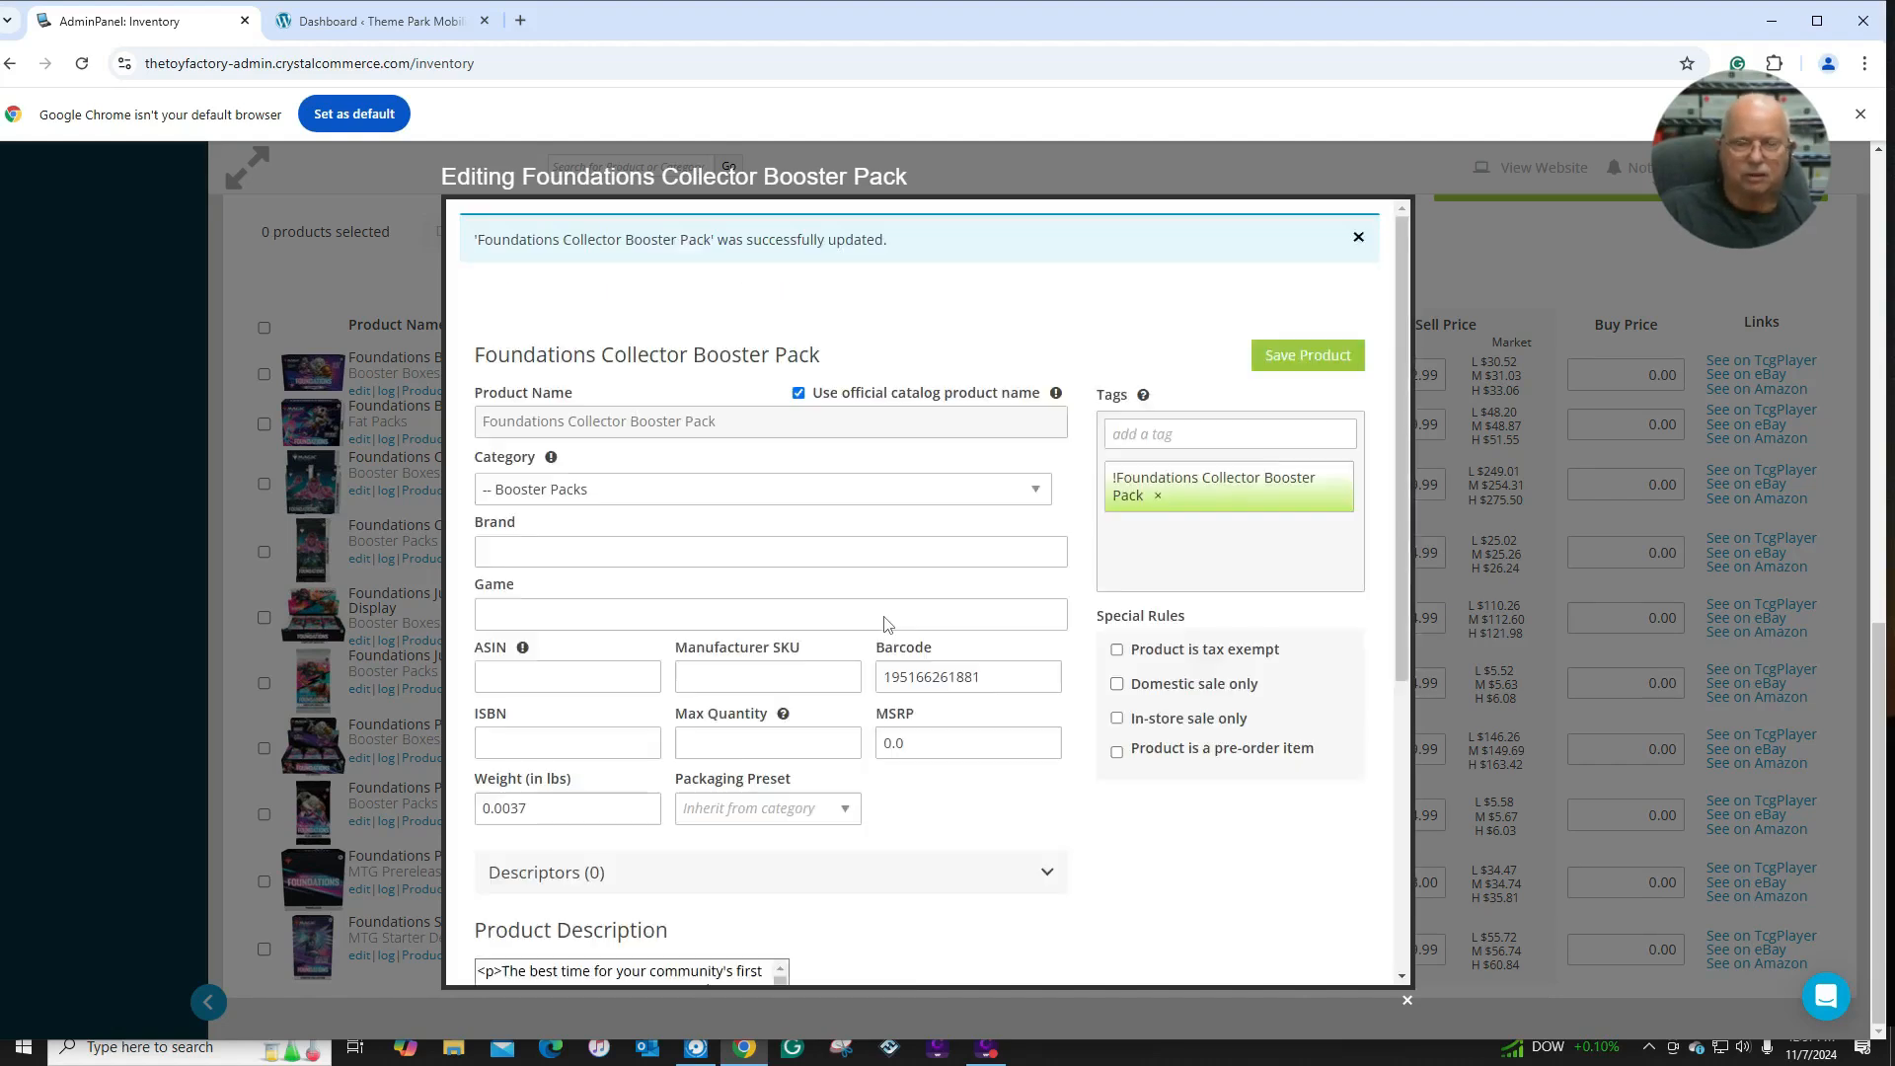
left_click(1268, 357)
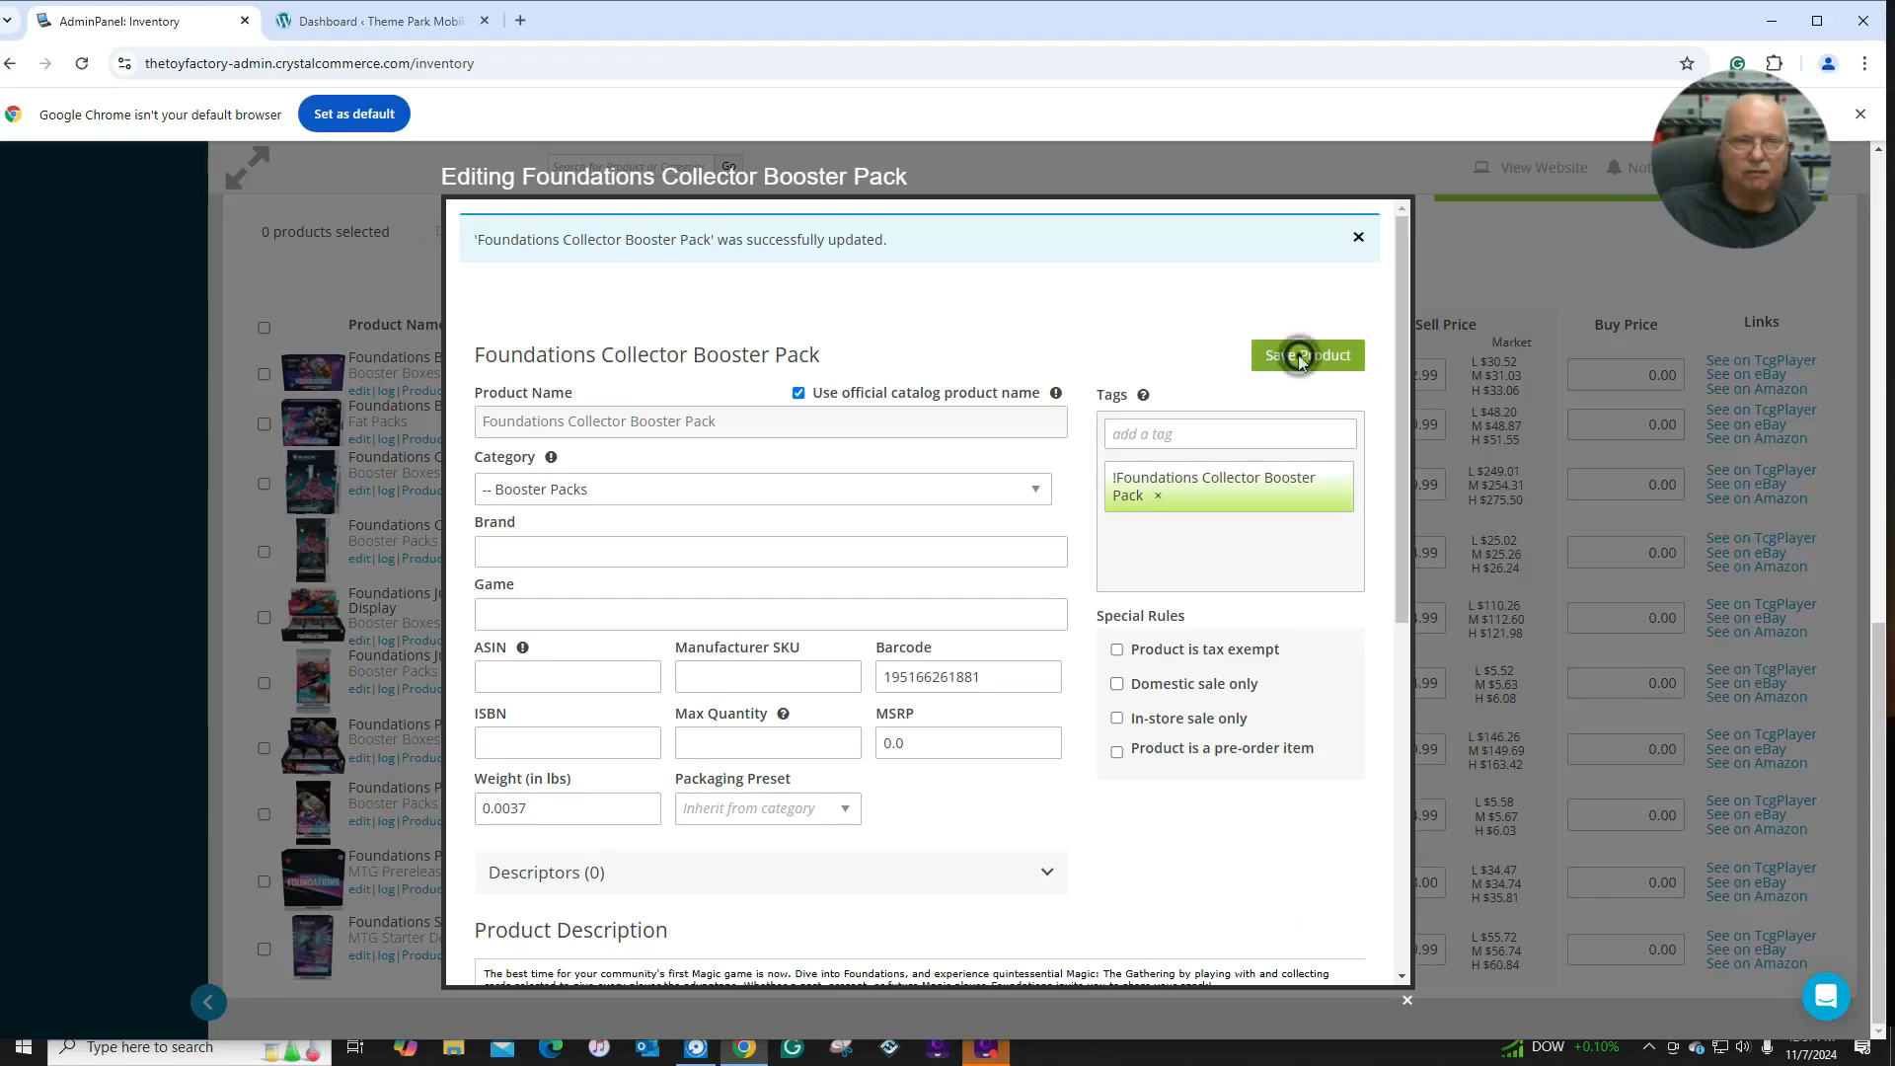
left_click(1457, 265)
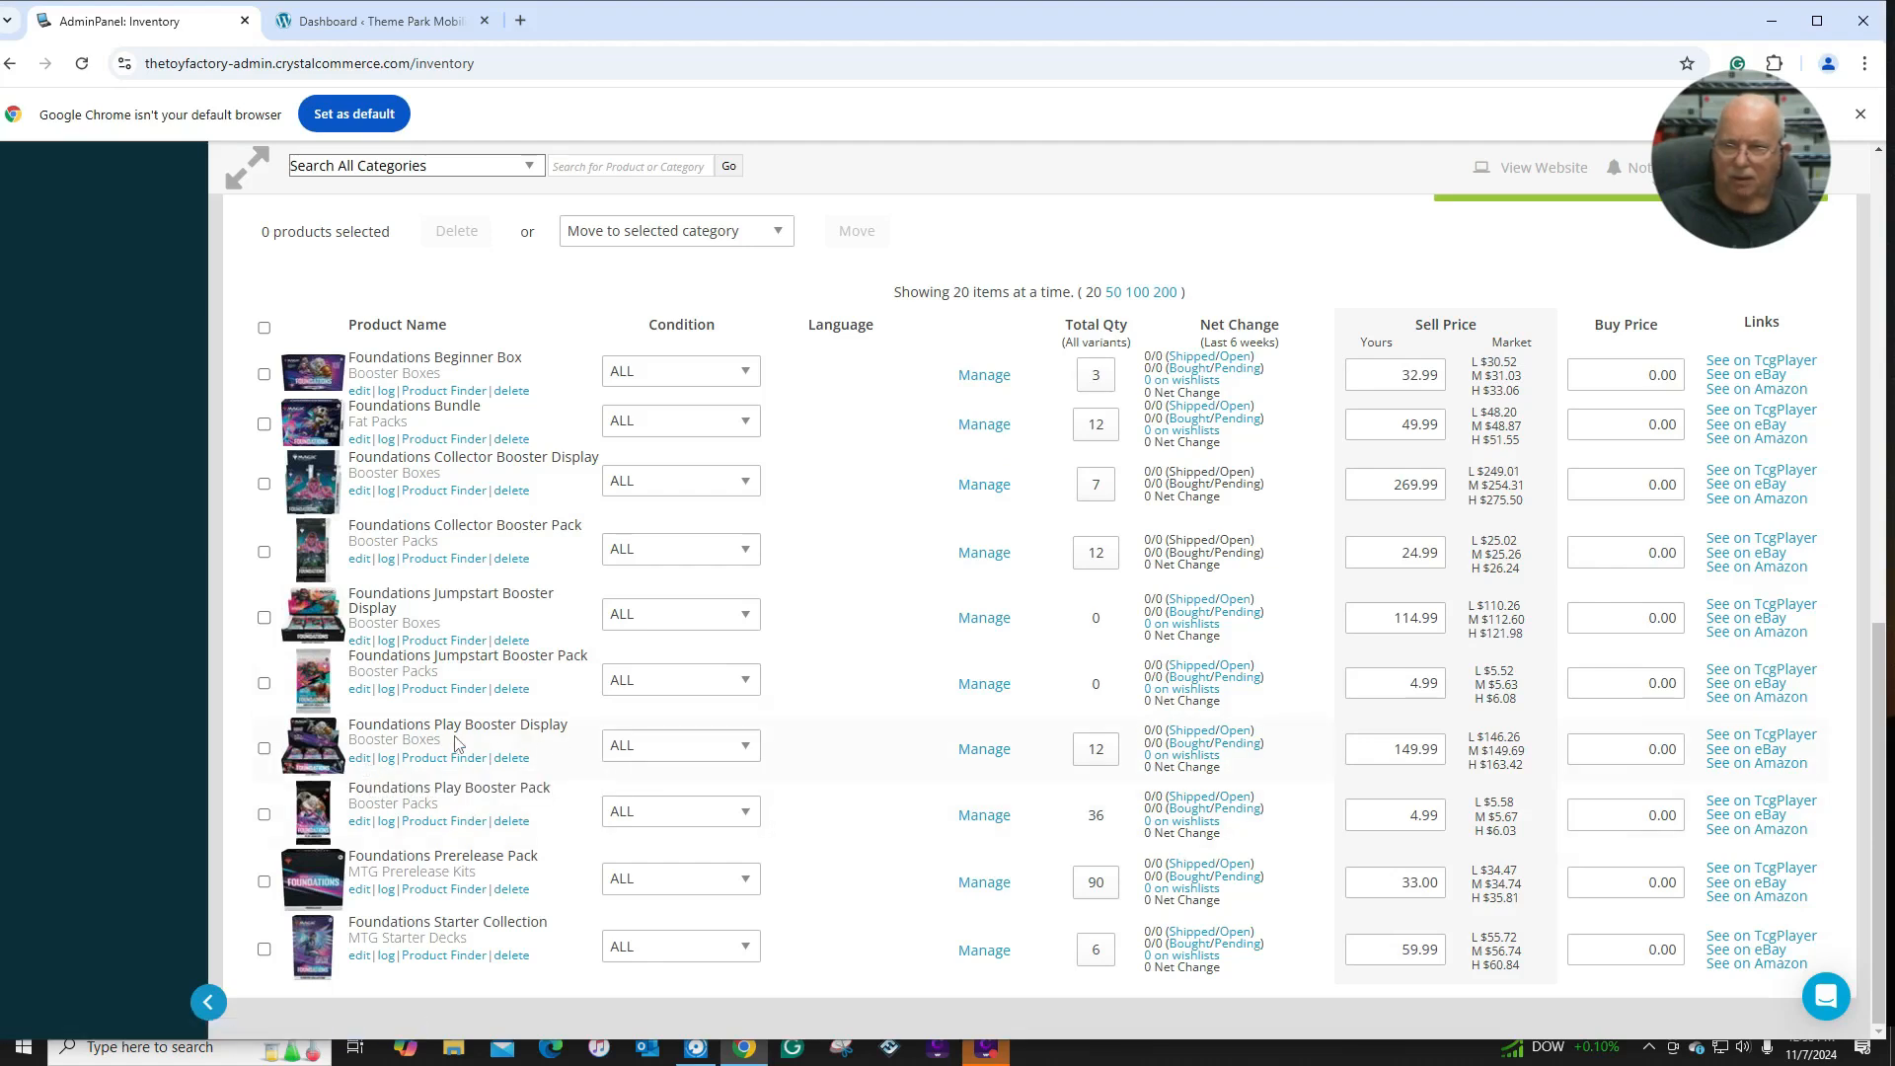
left_click(360, 759)
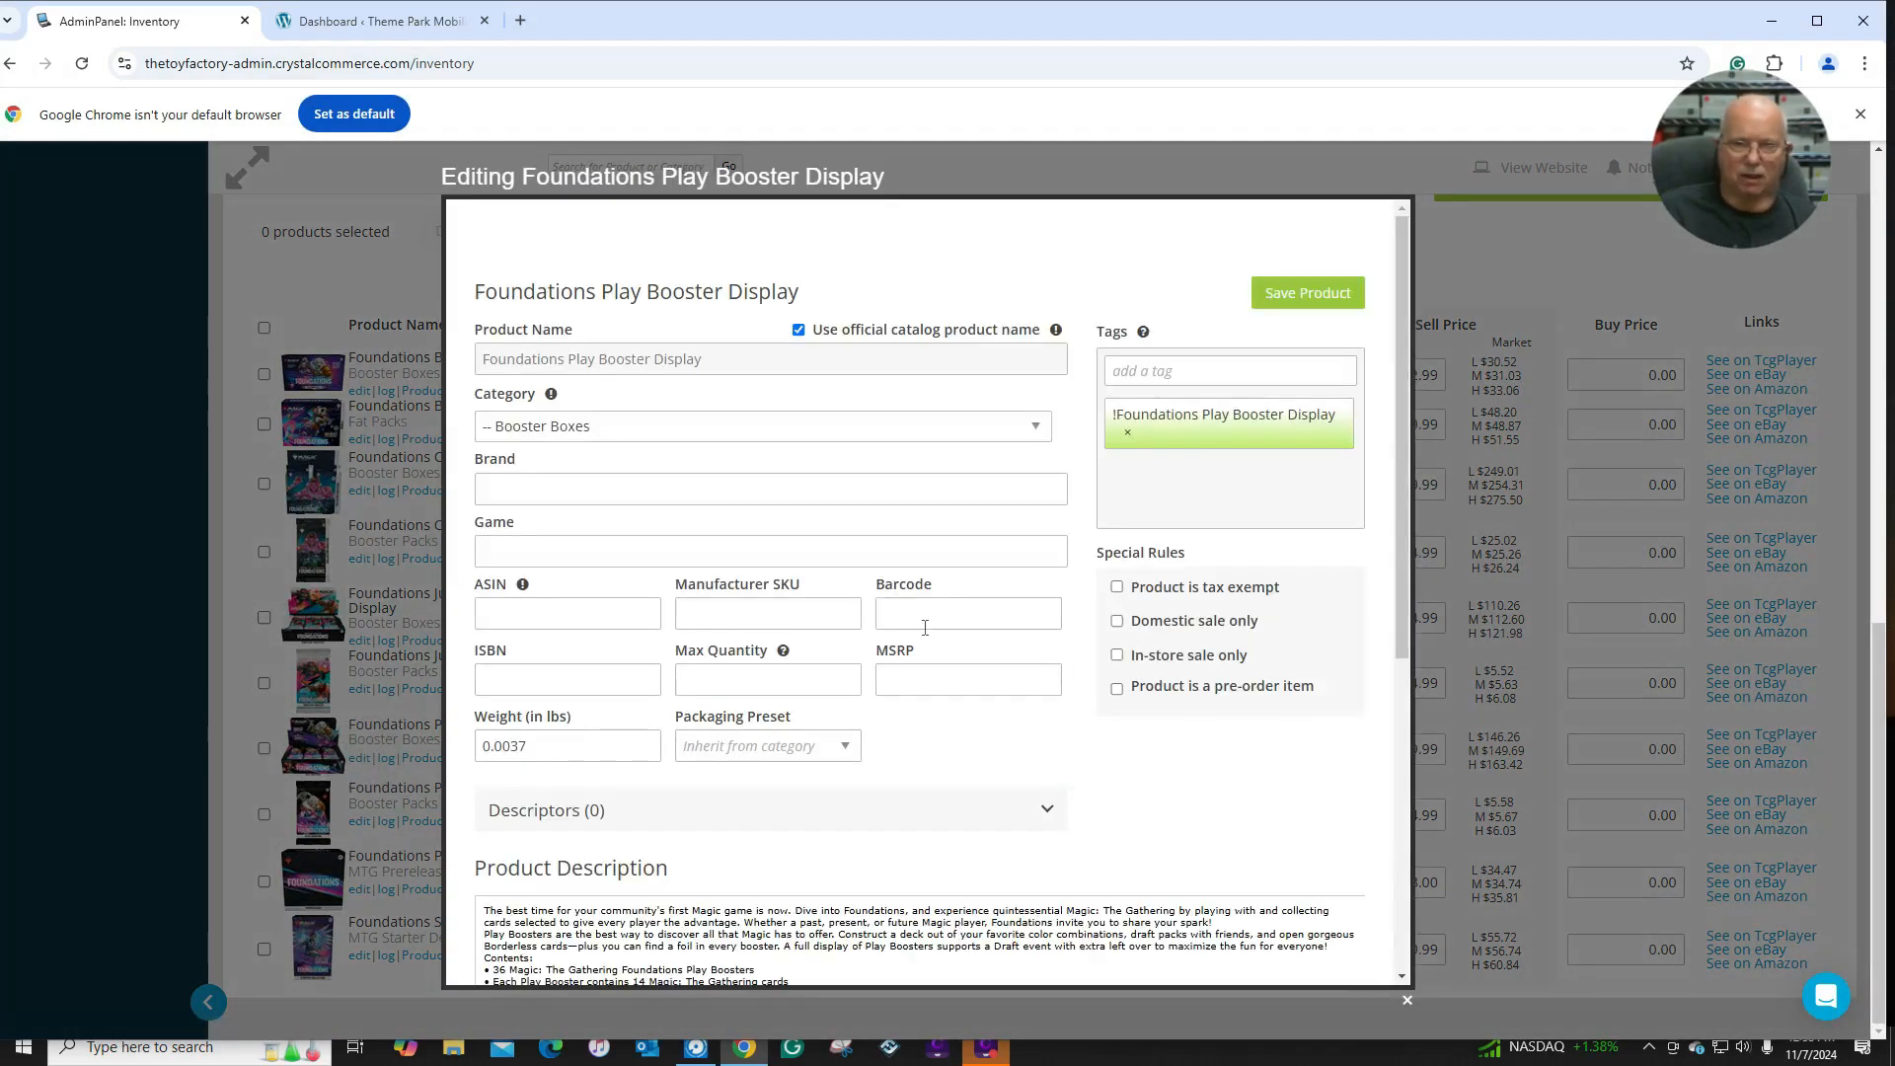
left_click(902, 618)
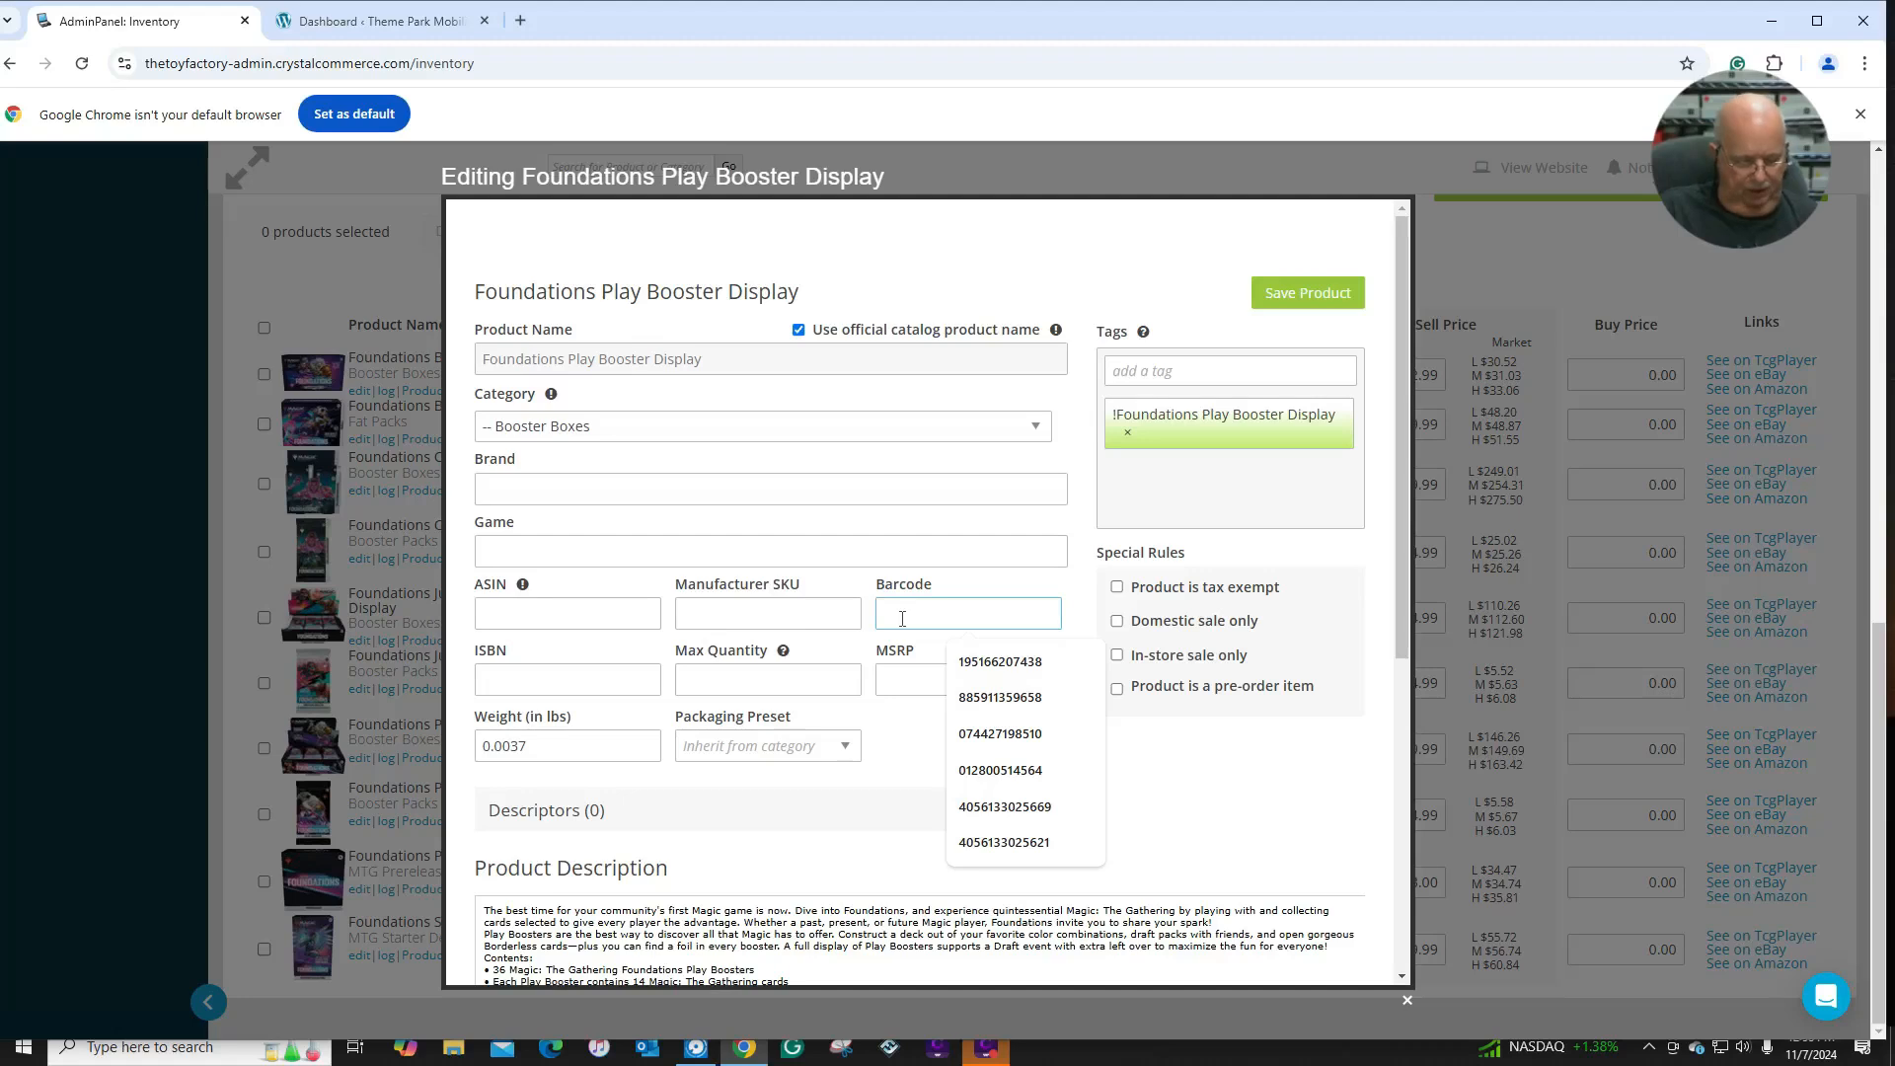
type("195166261782")
key("Return")
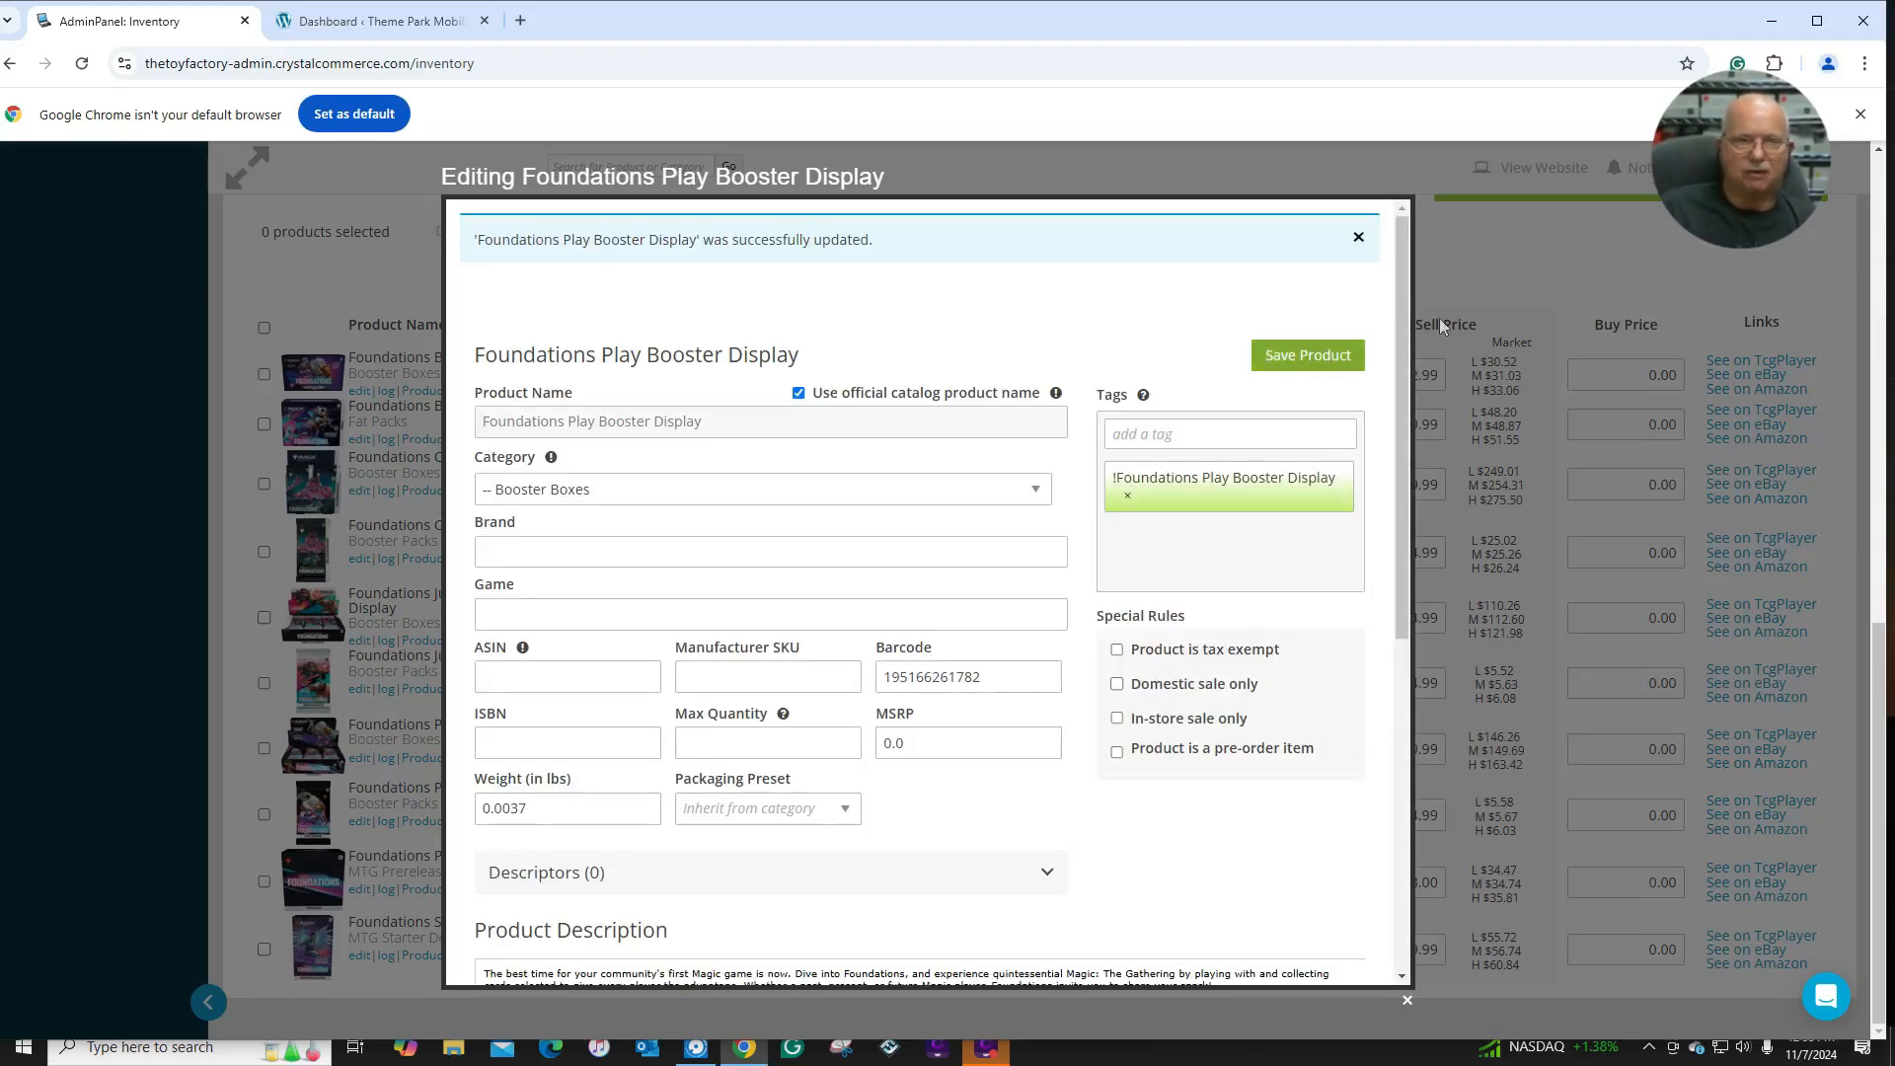
left_click(1500, 273)
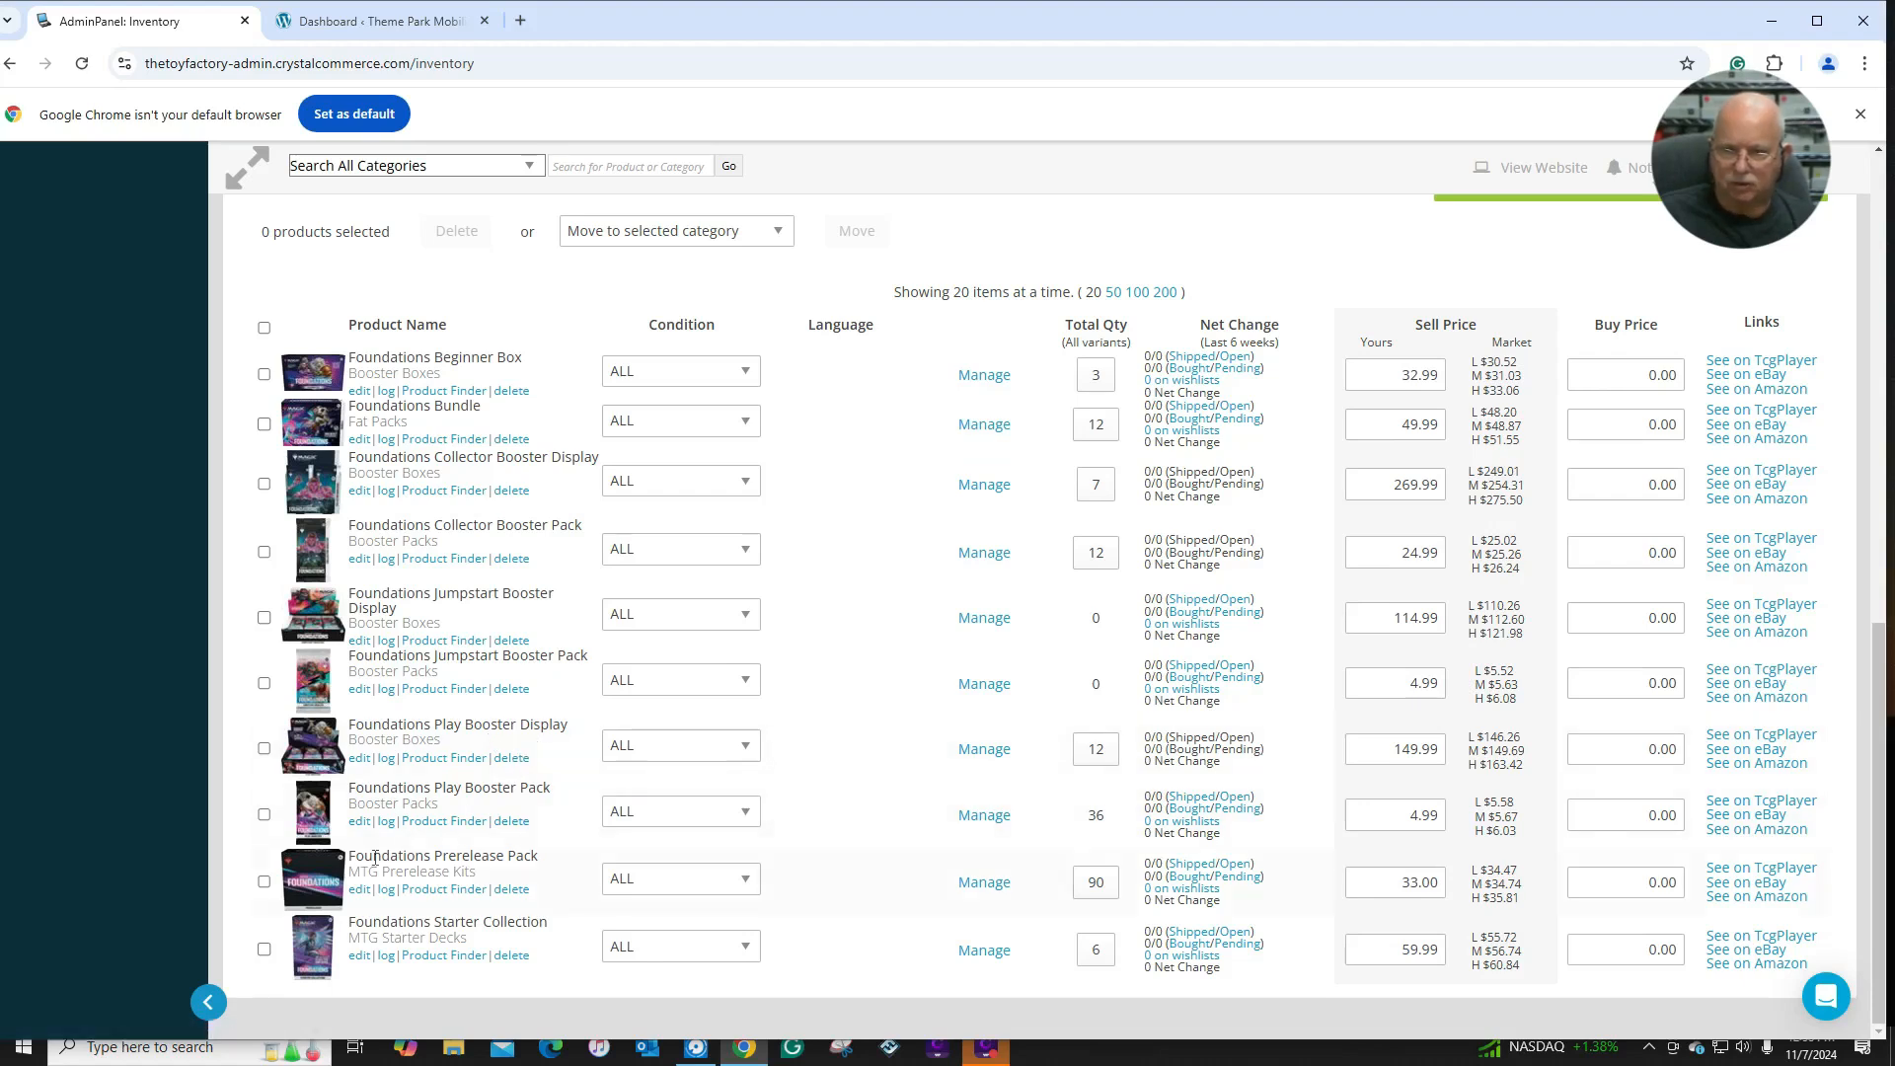
left_click(359, 821)
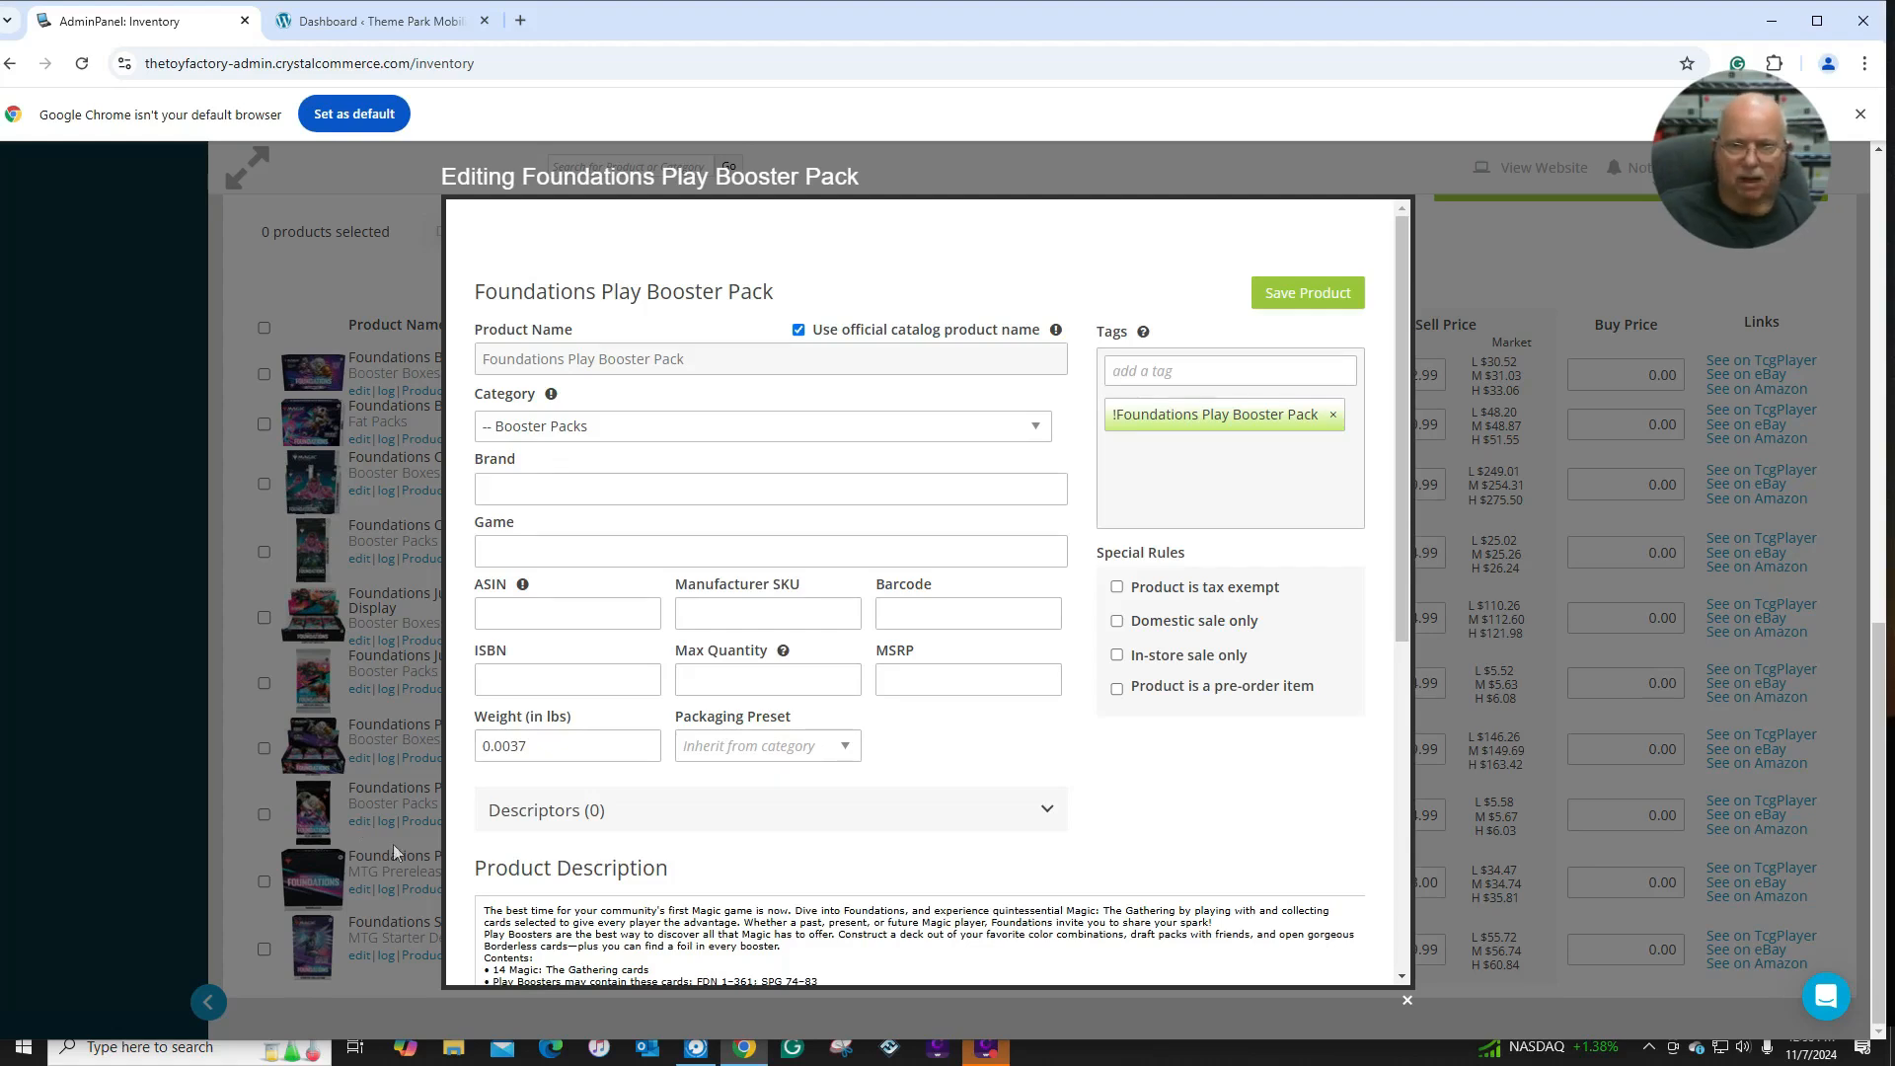
left_click(1005, 605)
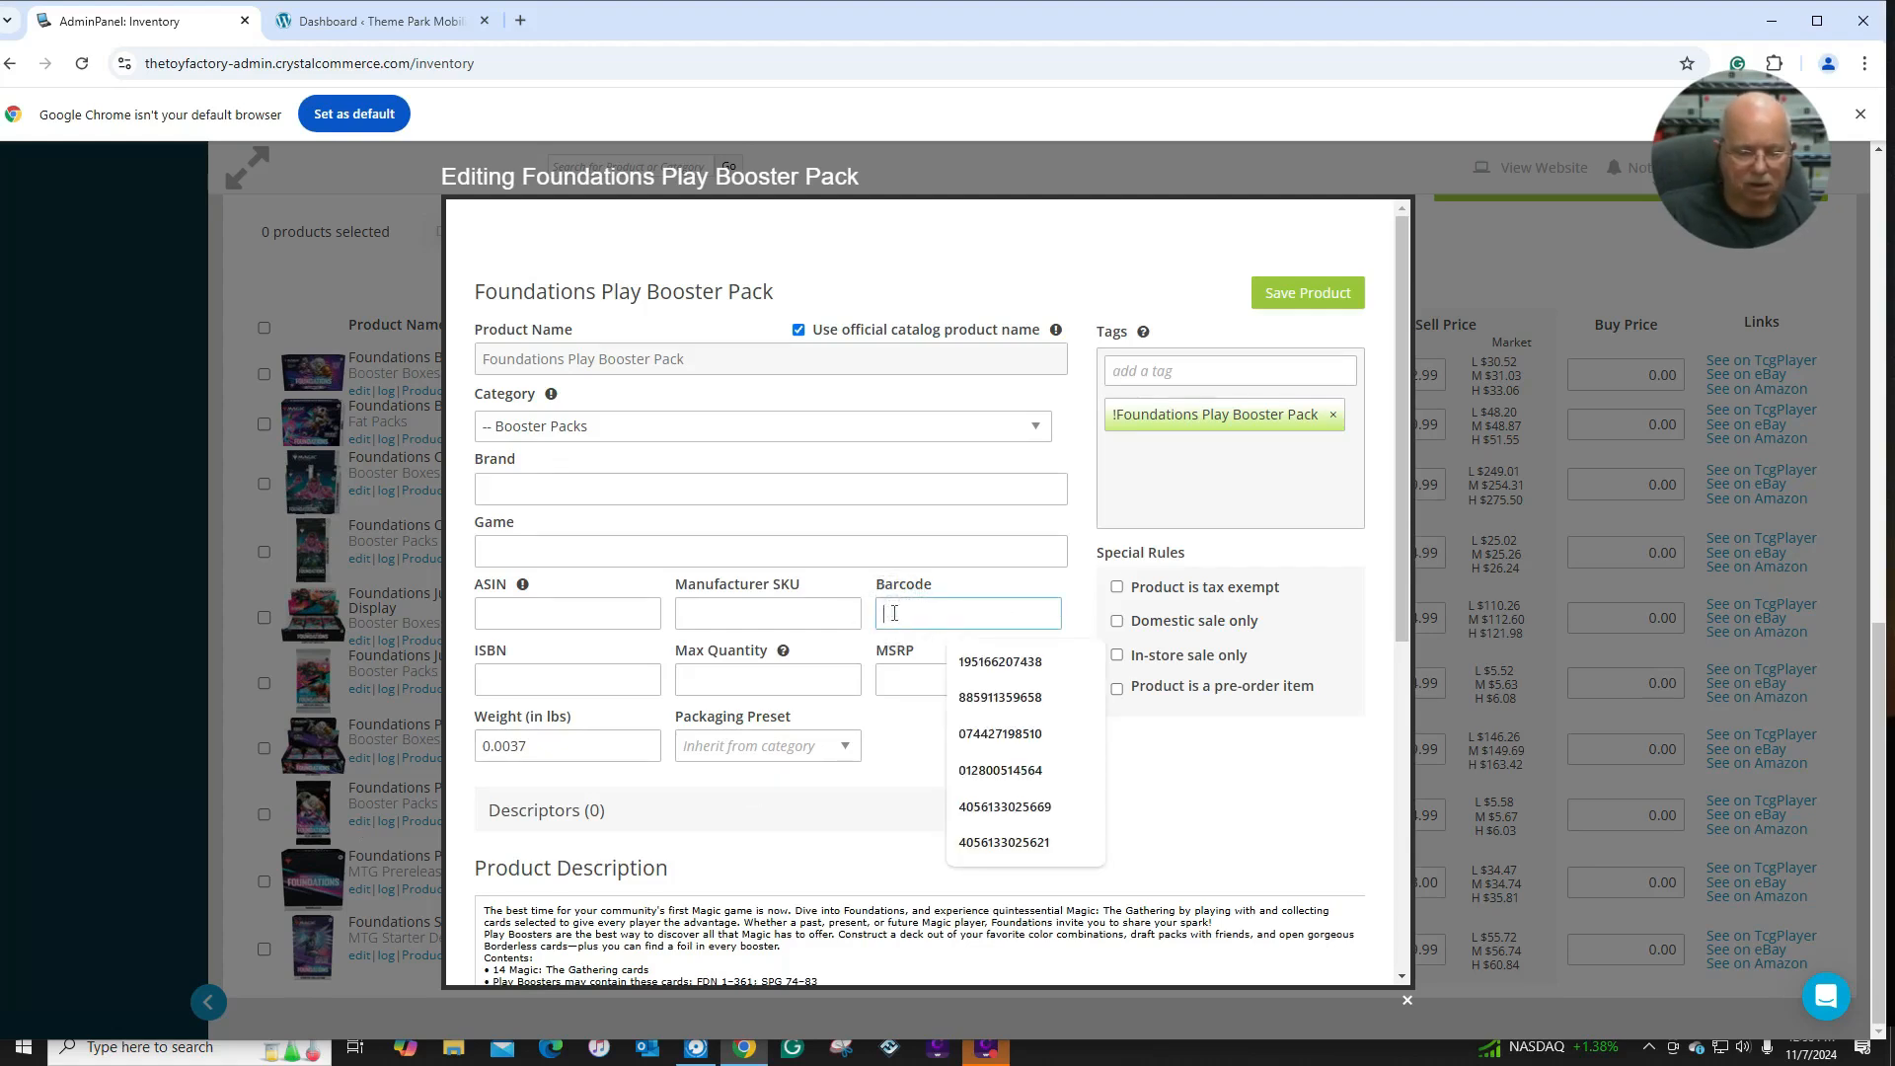
type("195166261775")
key("Return")
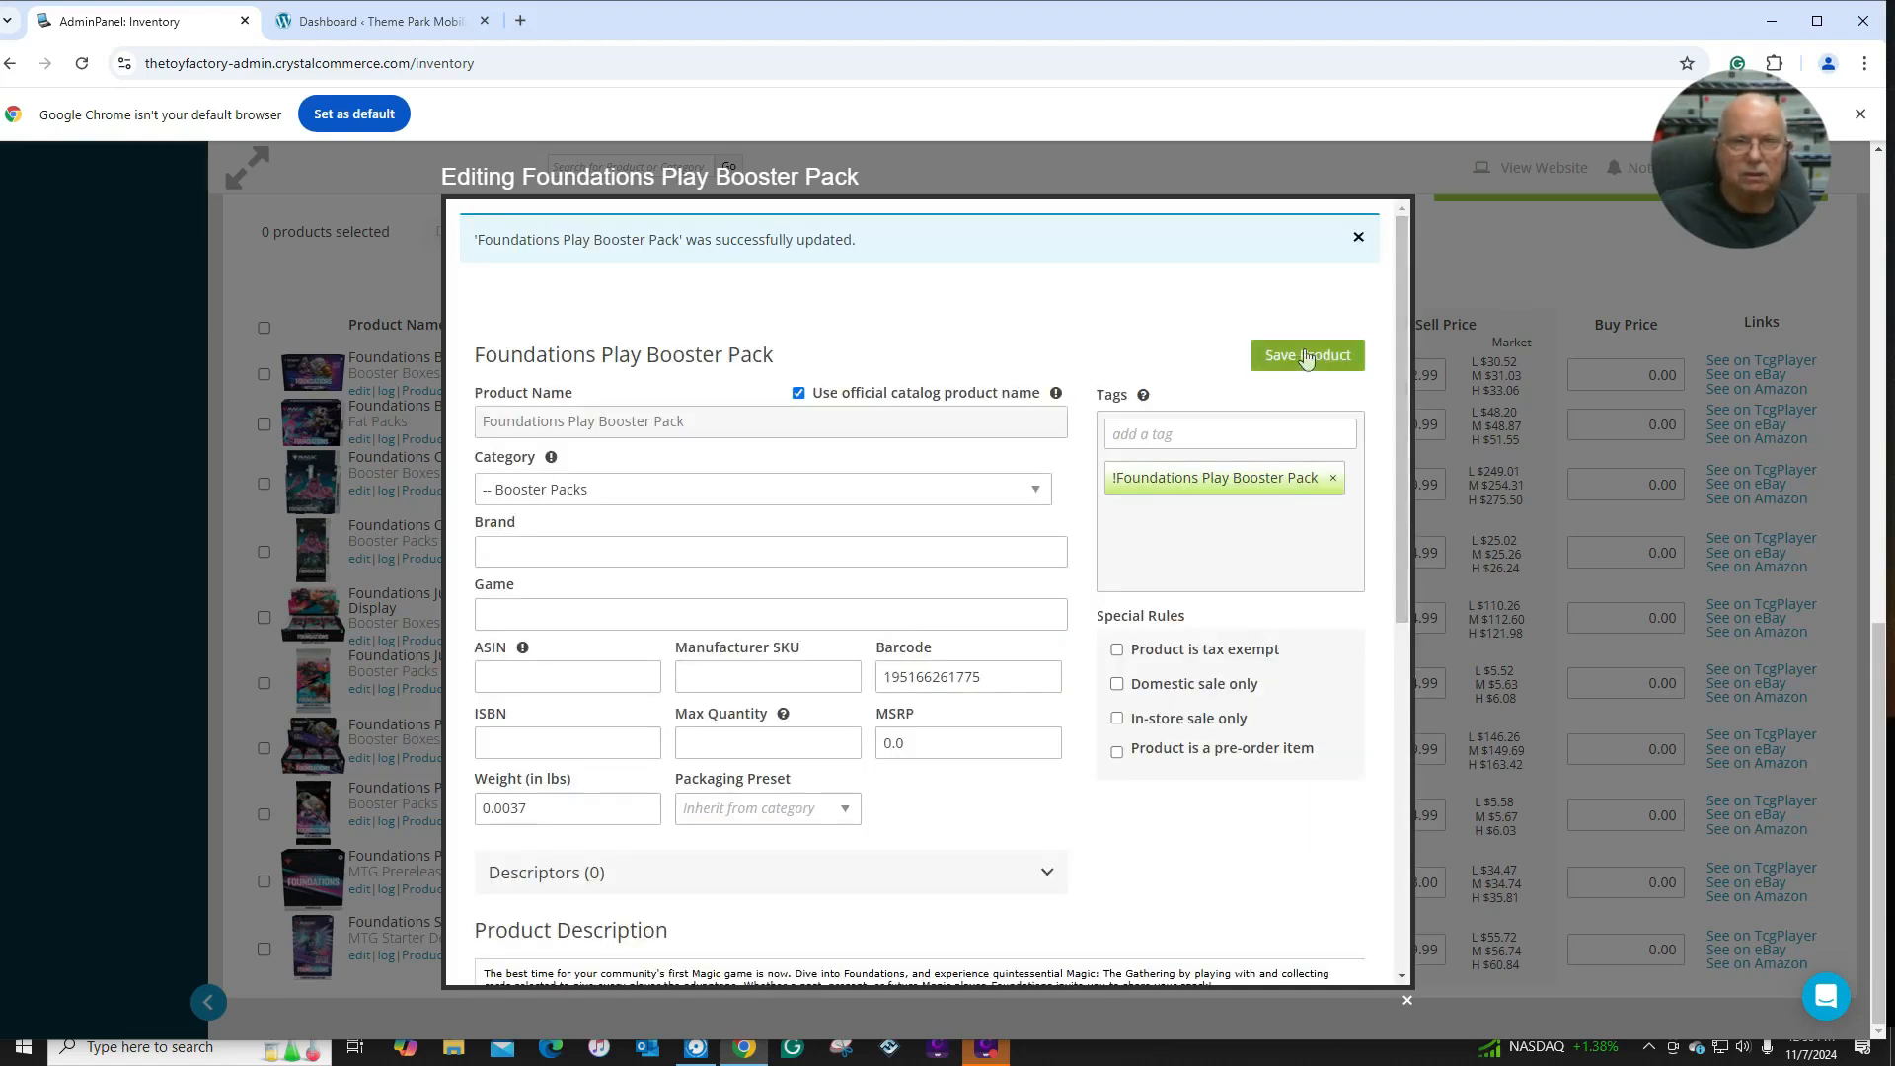
left_click(1479, 262)
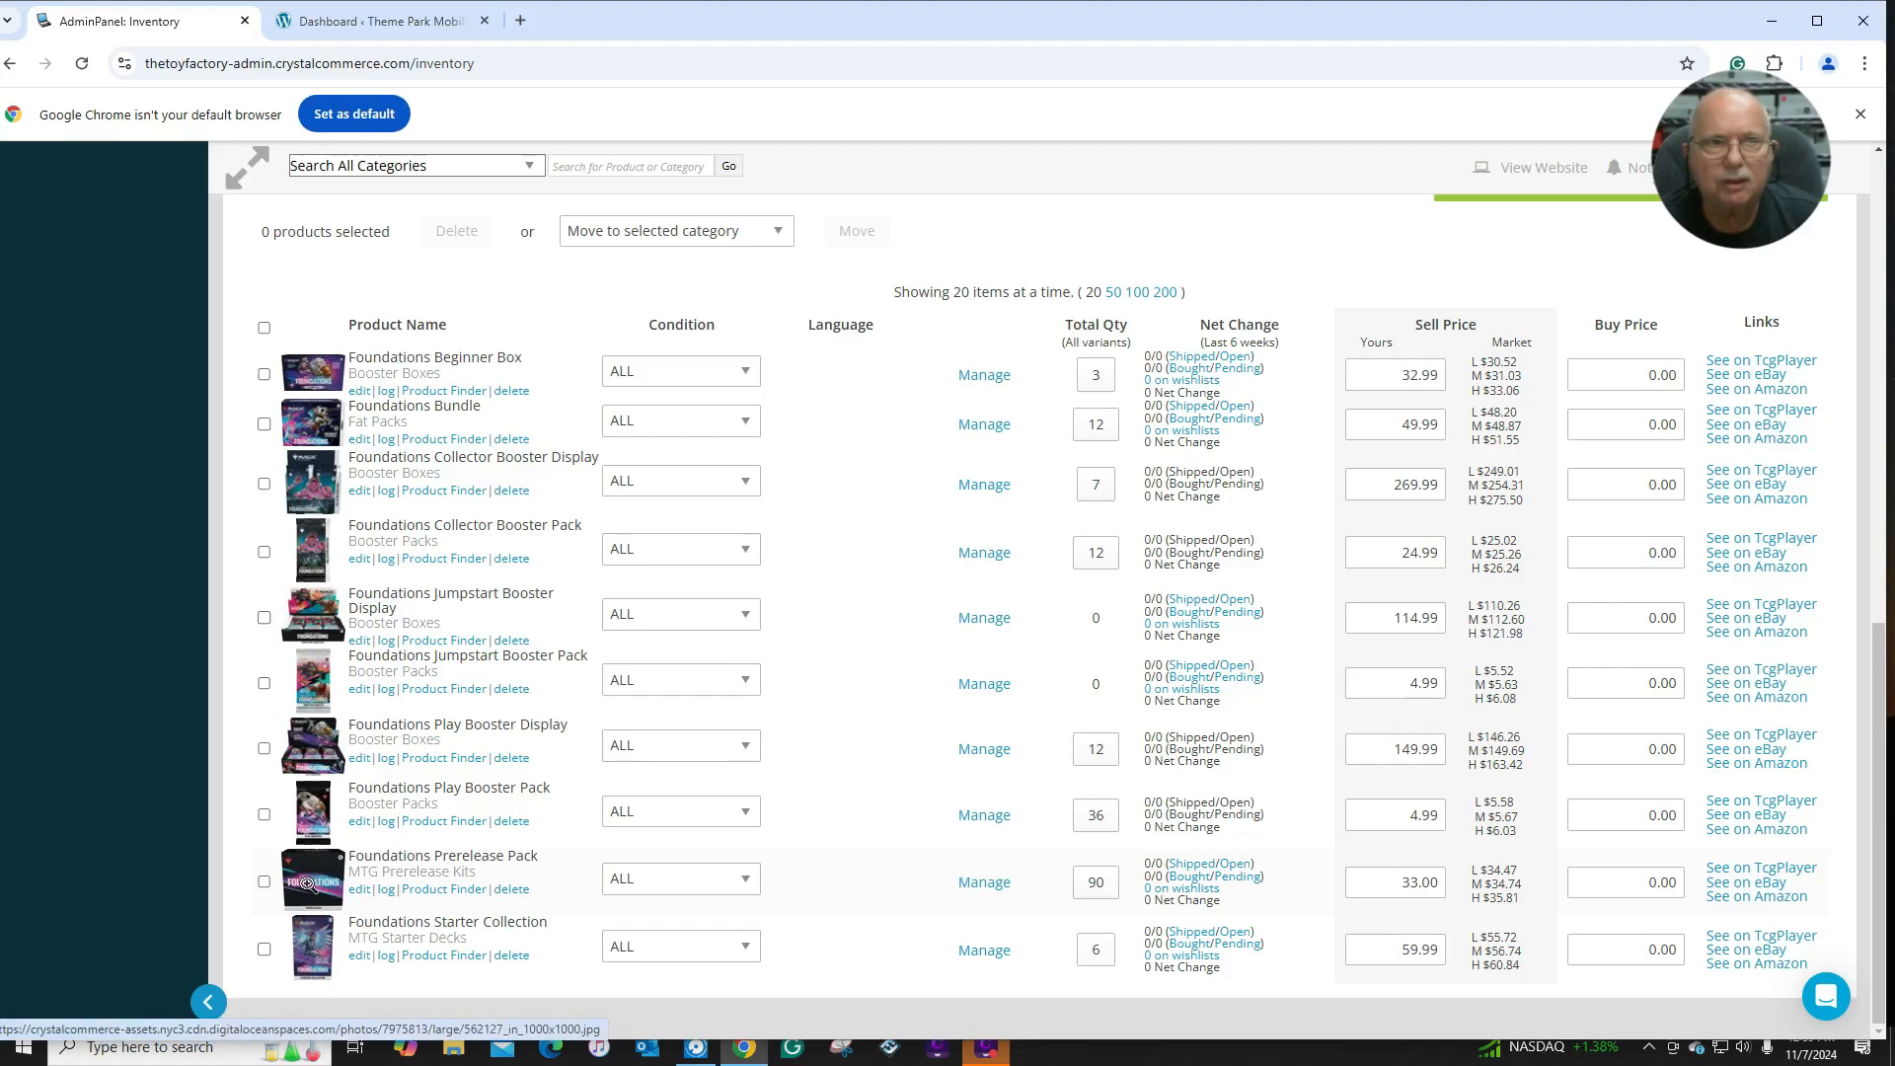
left_click(360, 890)
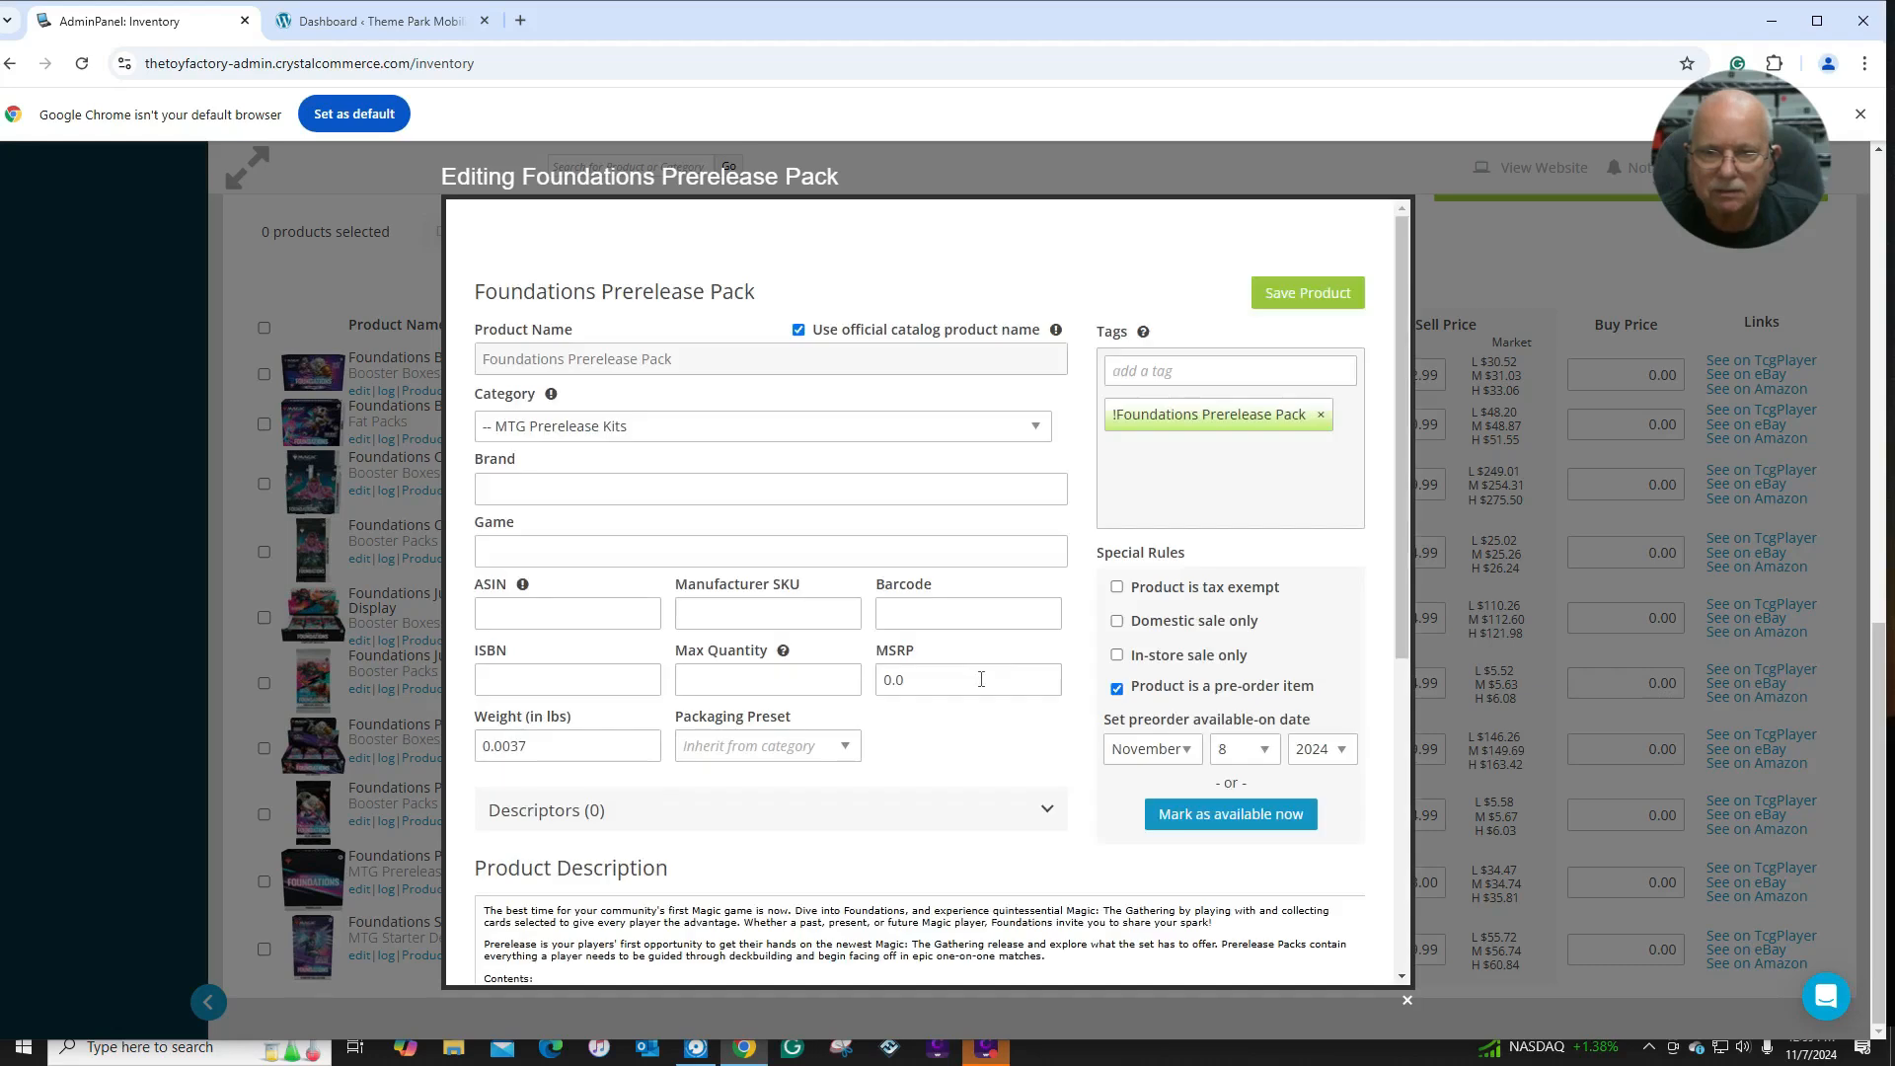
left_click(906, 614)
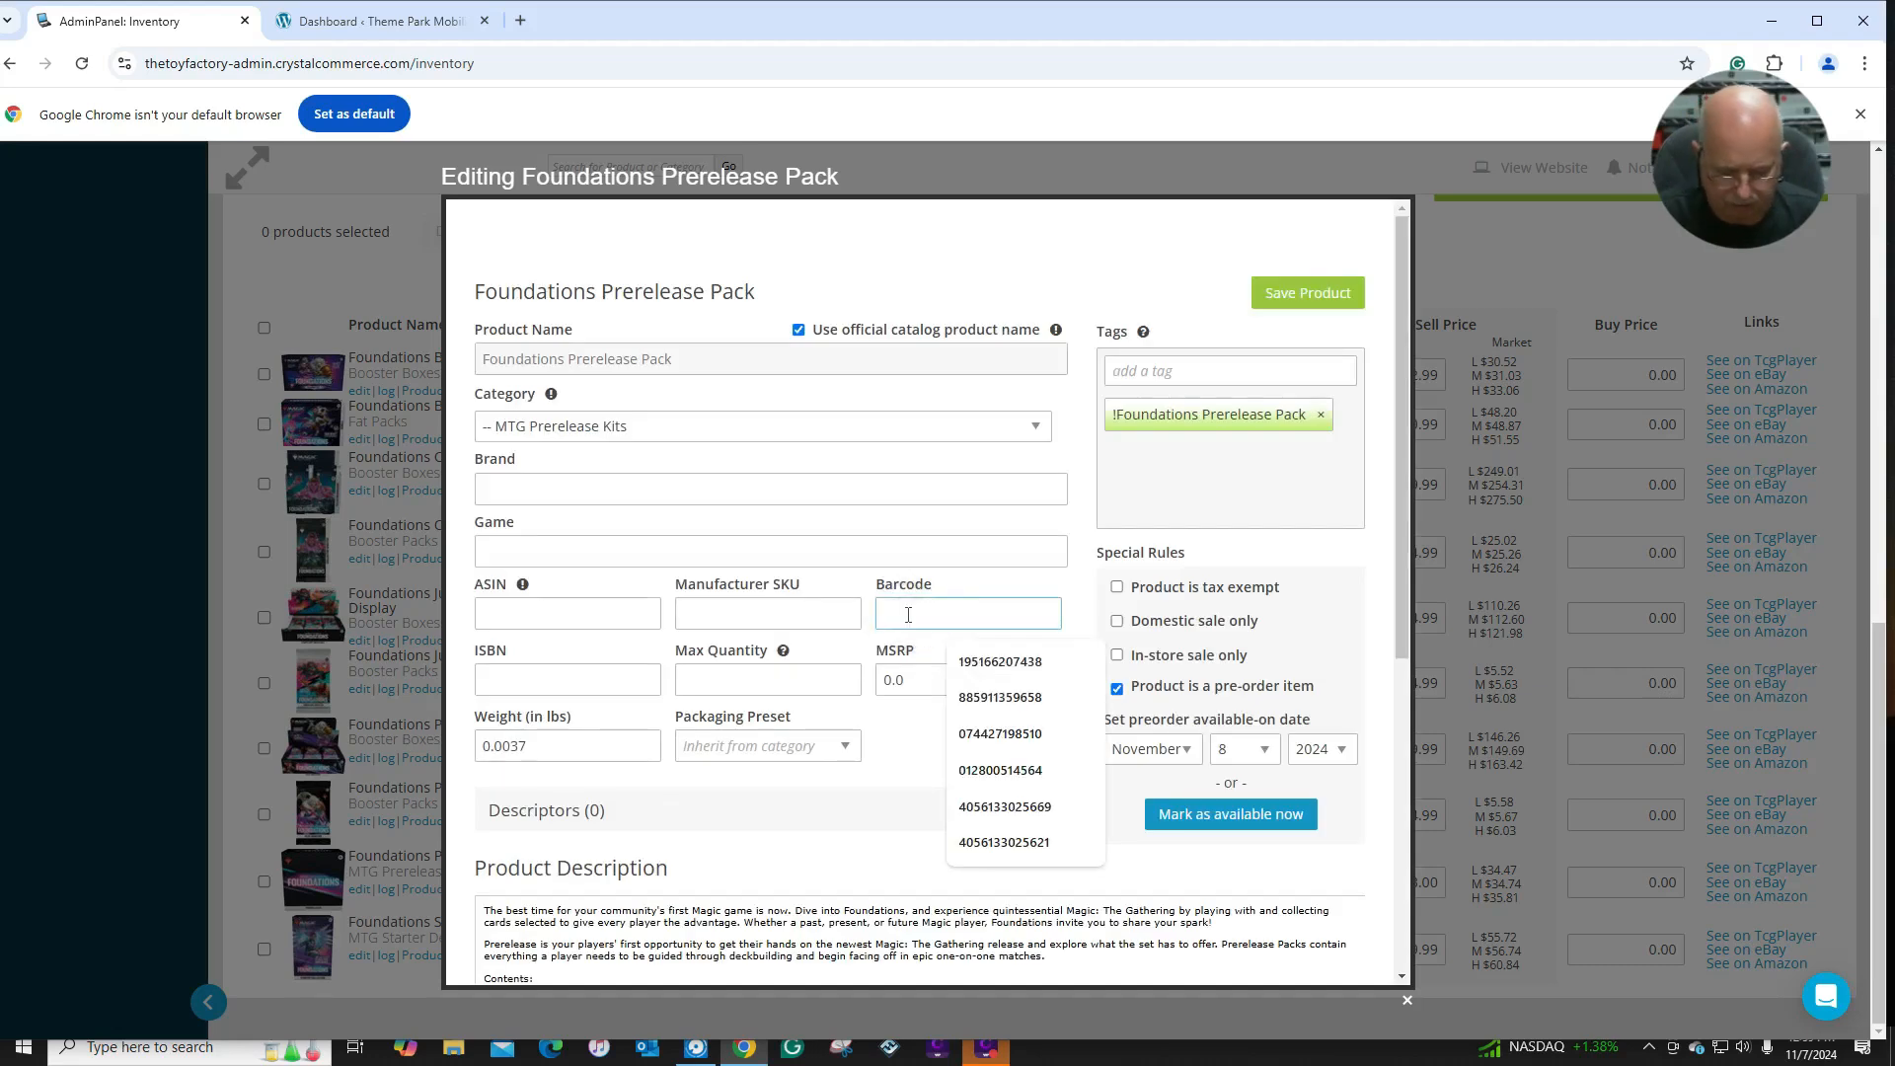
type("195166262048")
key("Return")
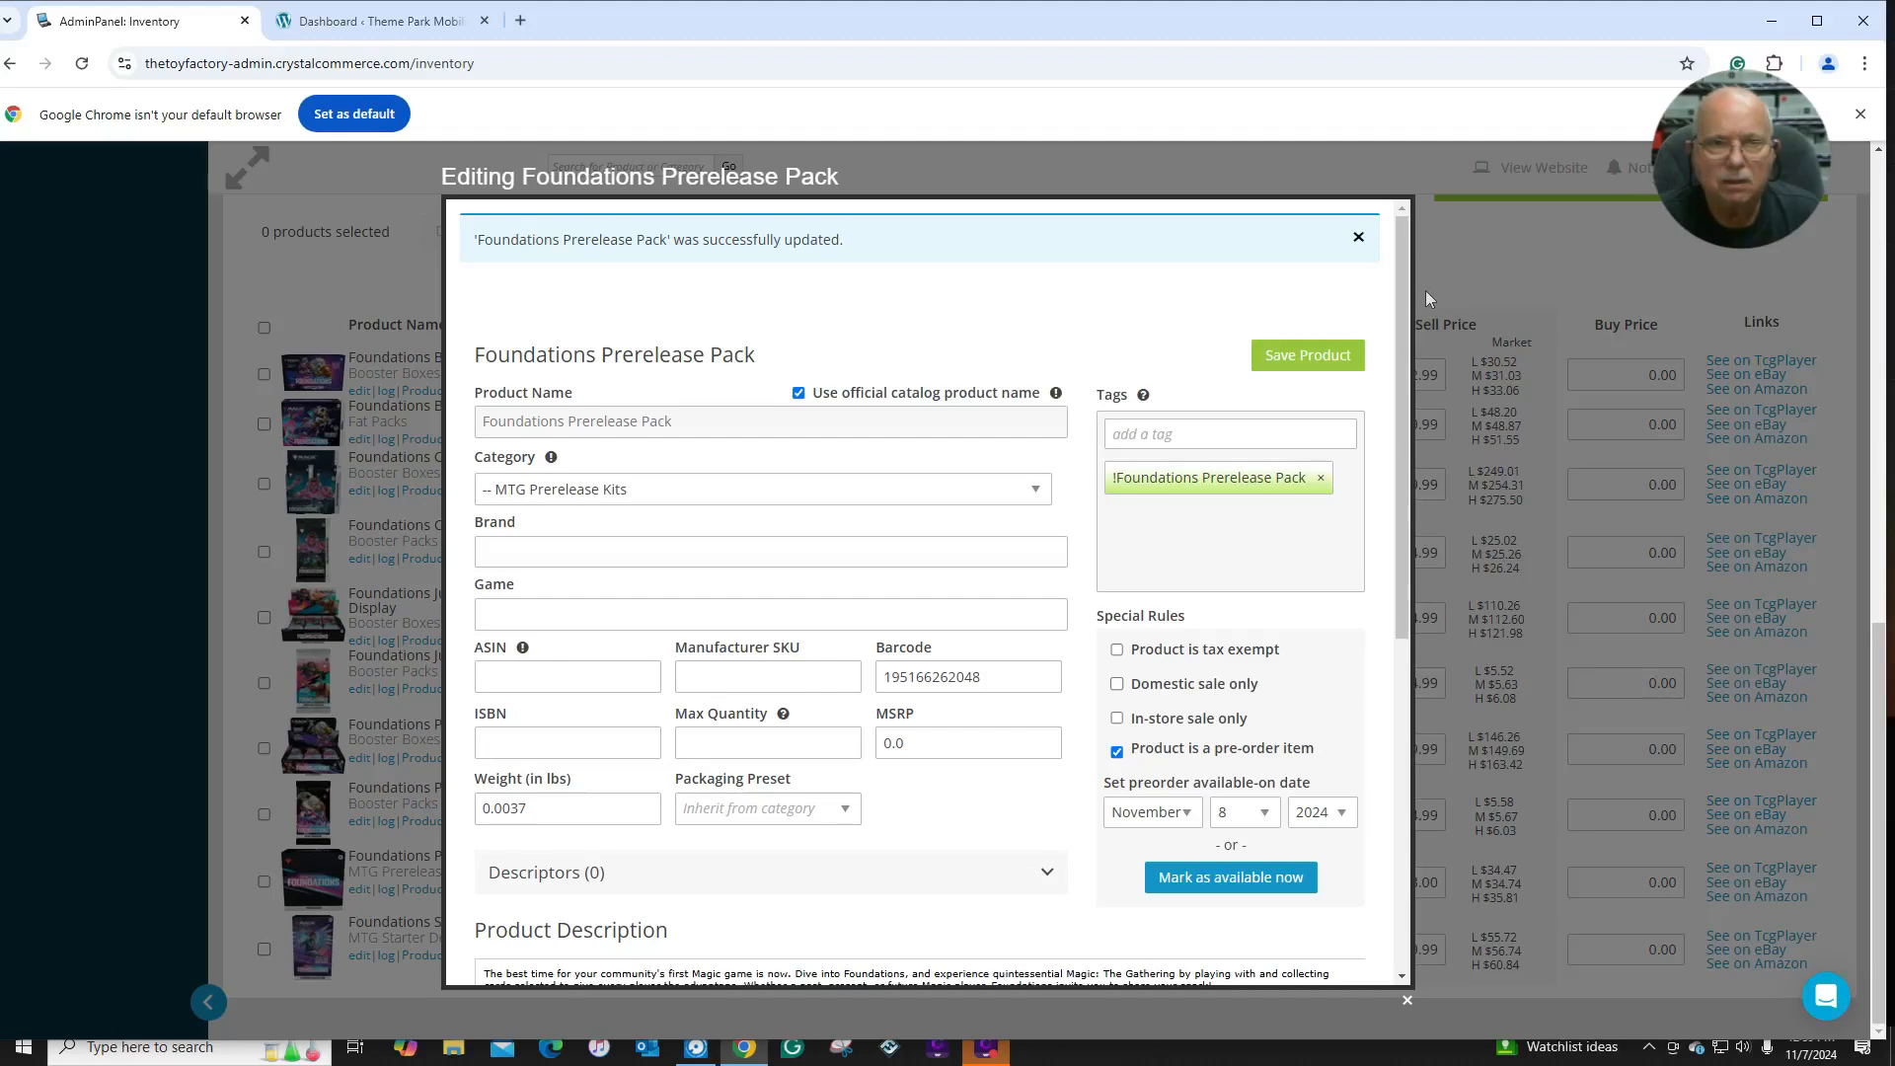
left_click(1318, 358)
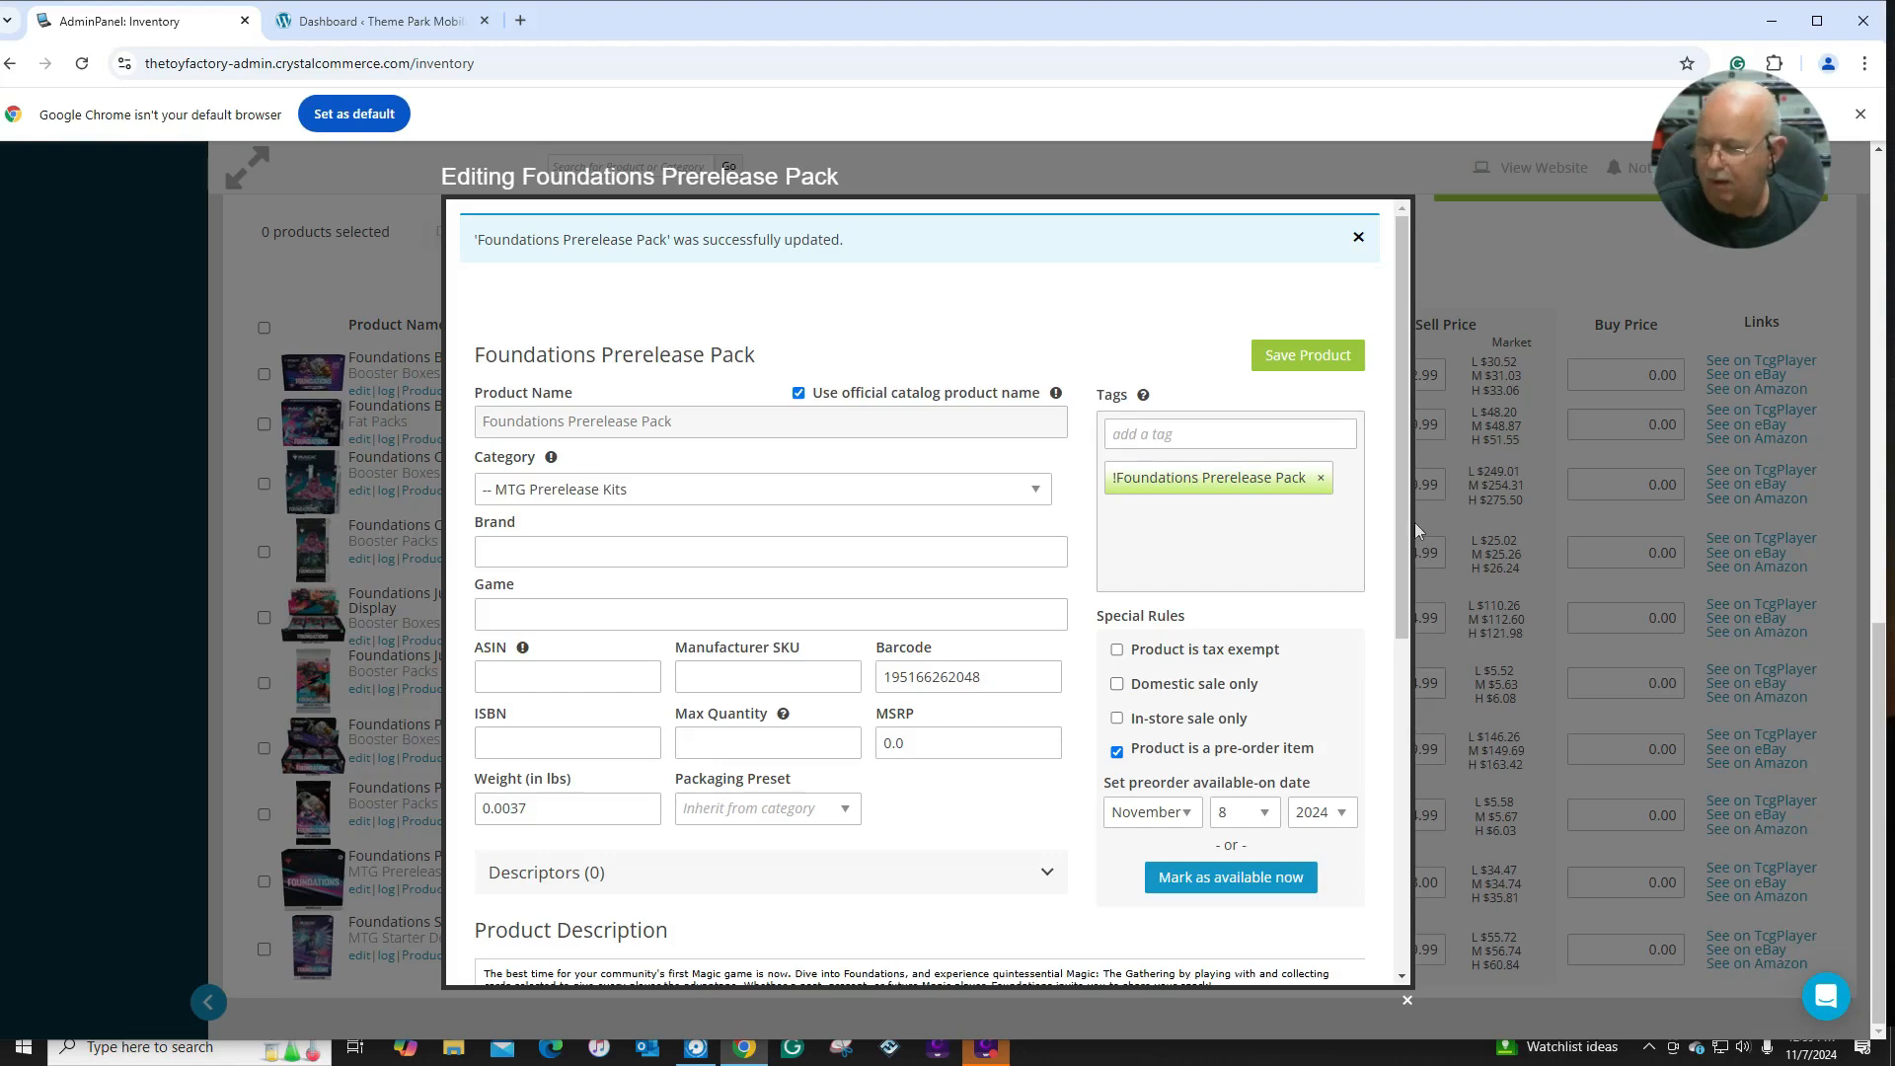
left_click(1451, 316)
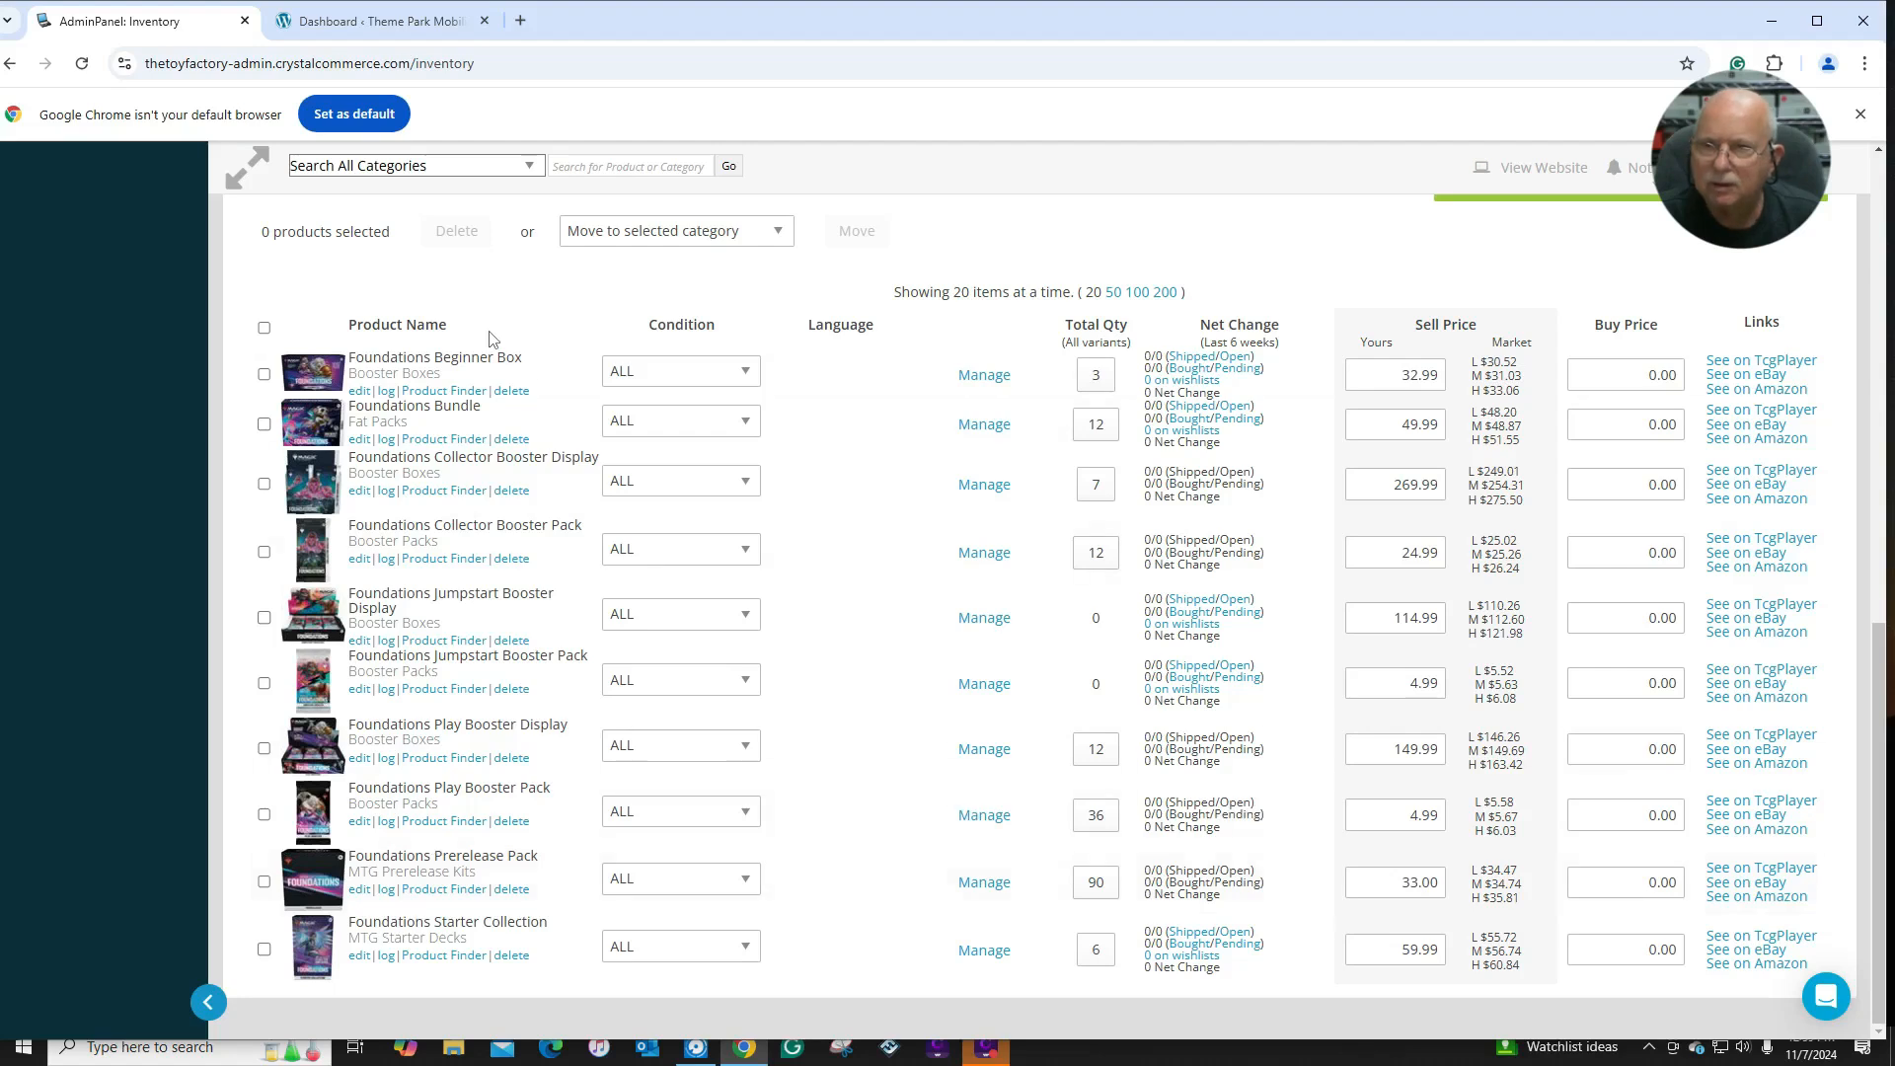
left_click(359, 440)
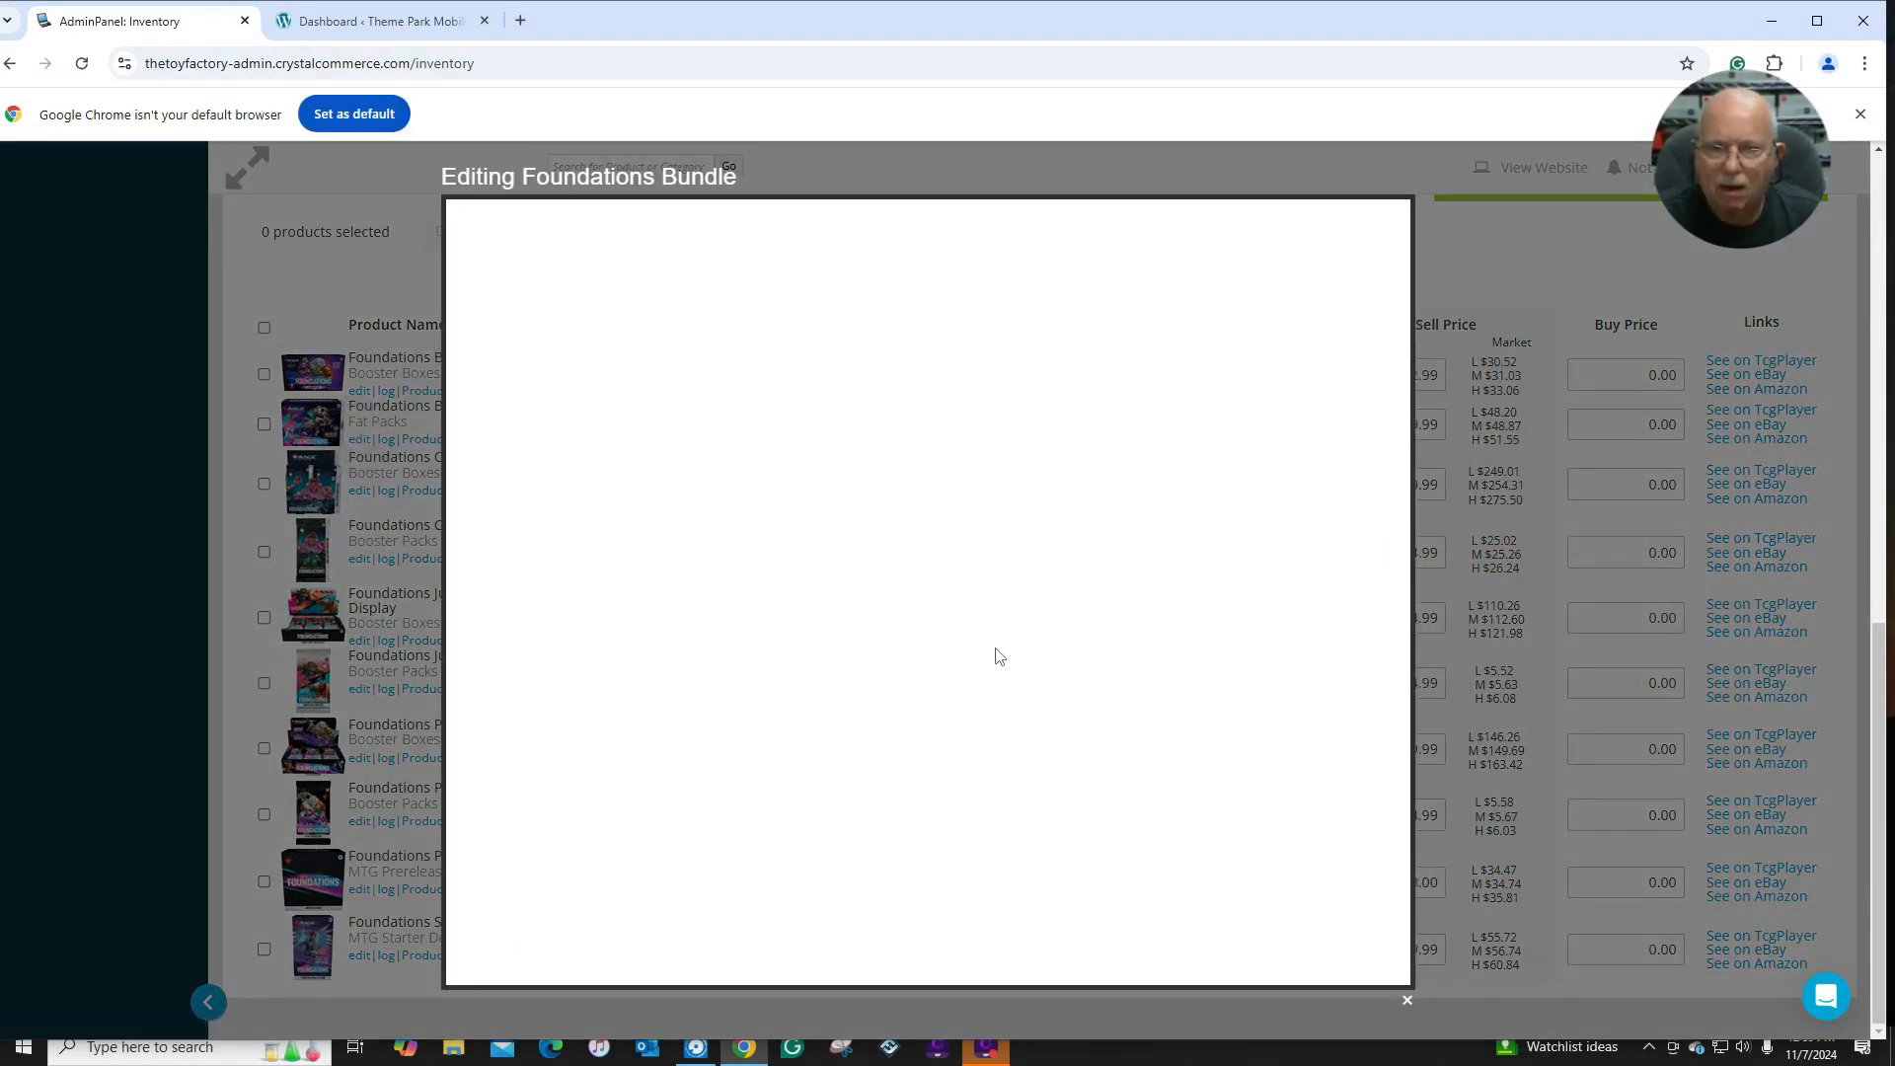
left_click(888, 607)
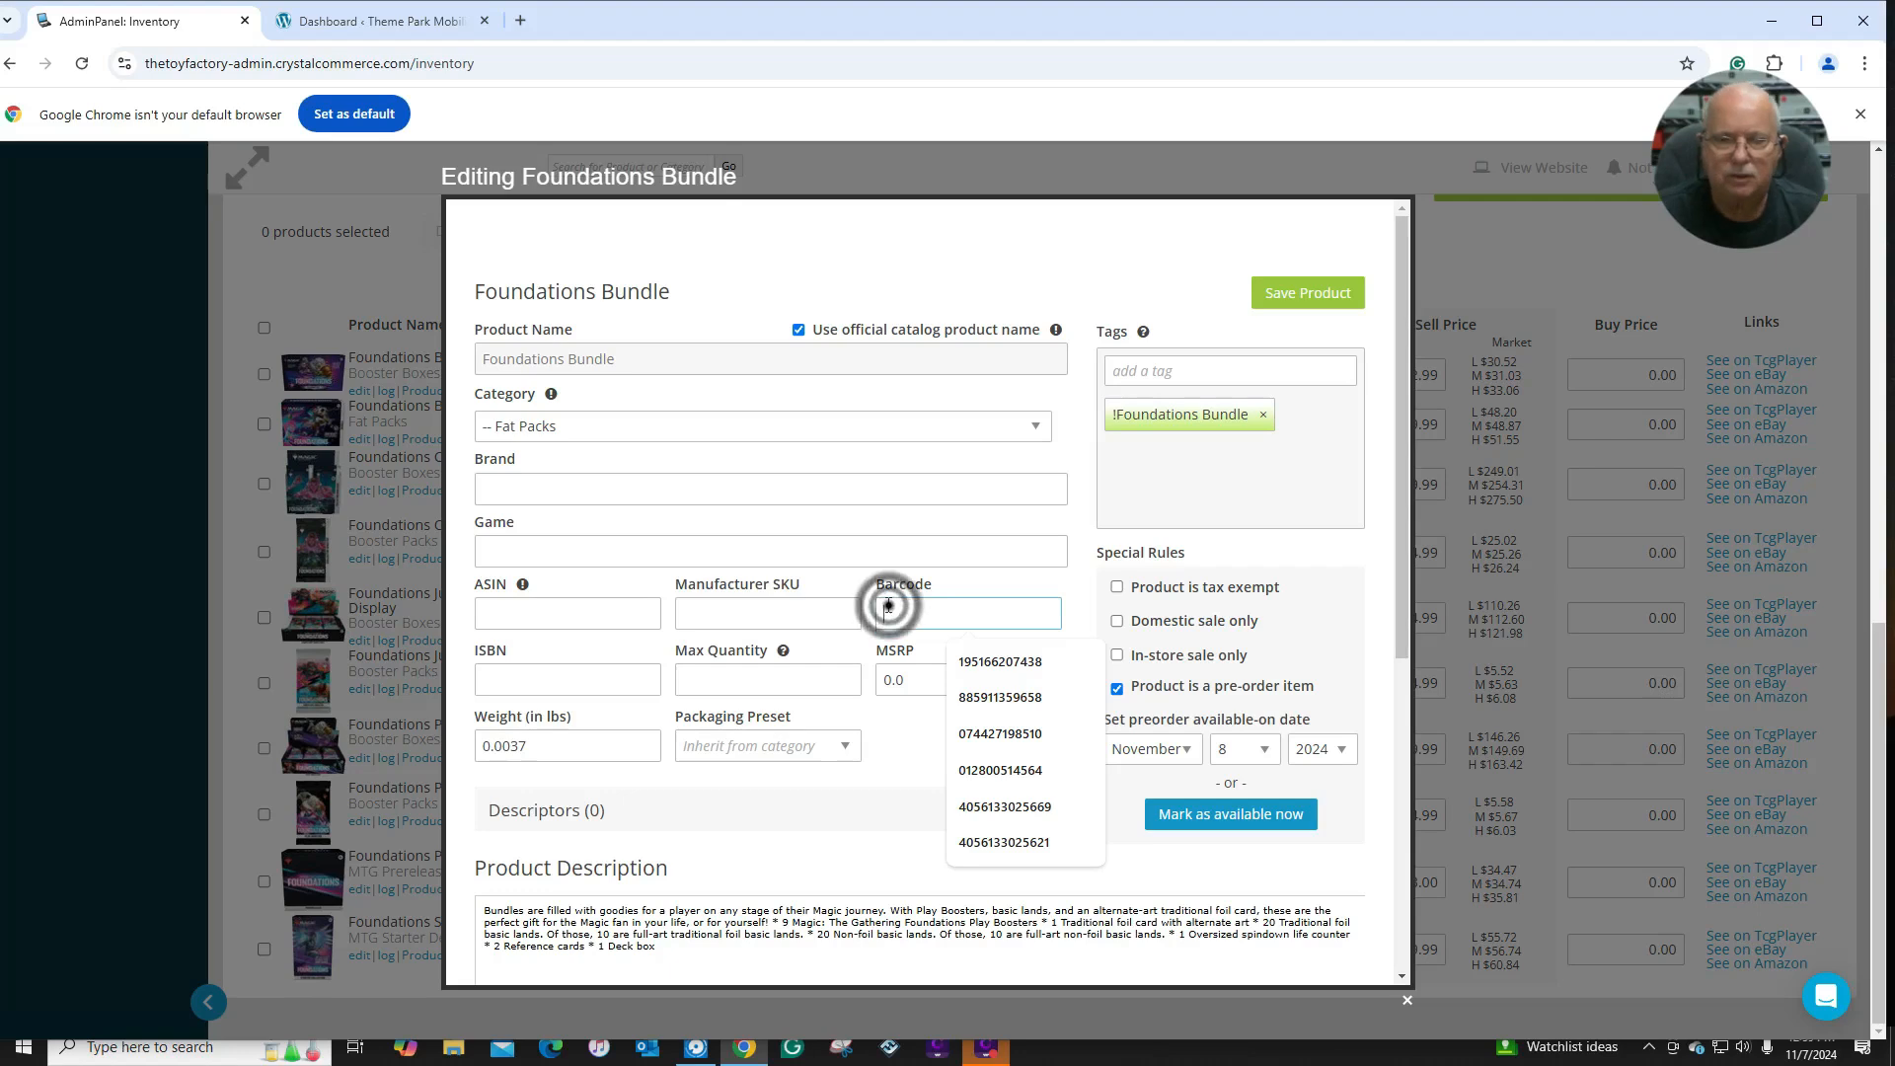
type("195166262000")
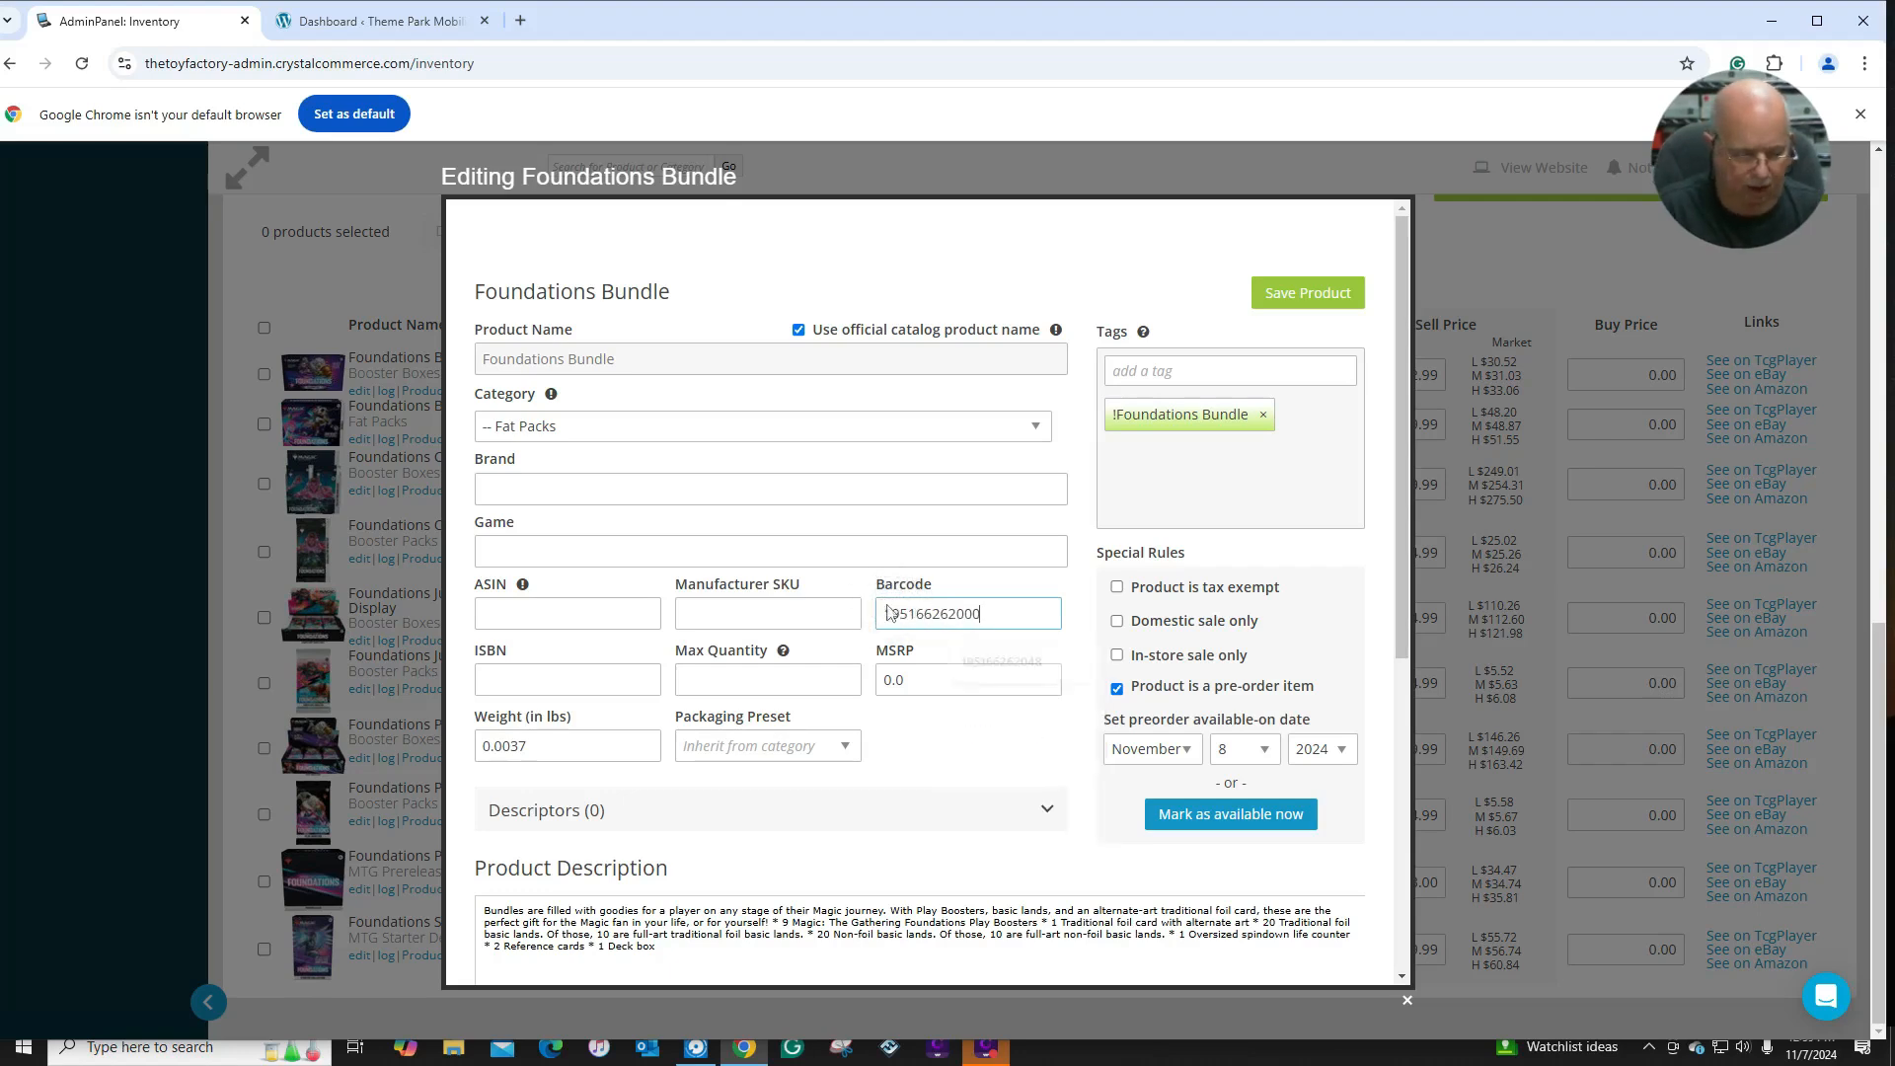
key("Return")
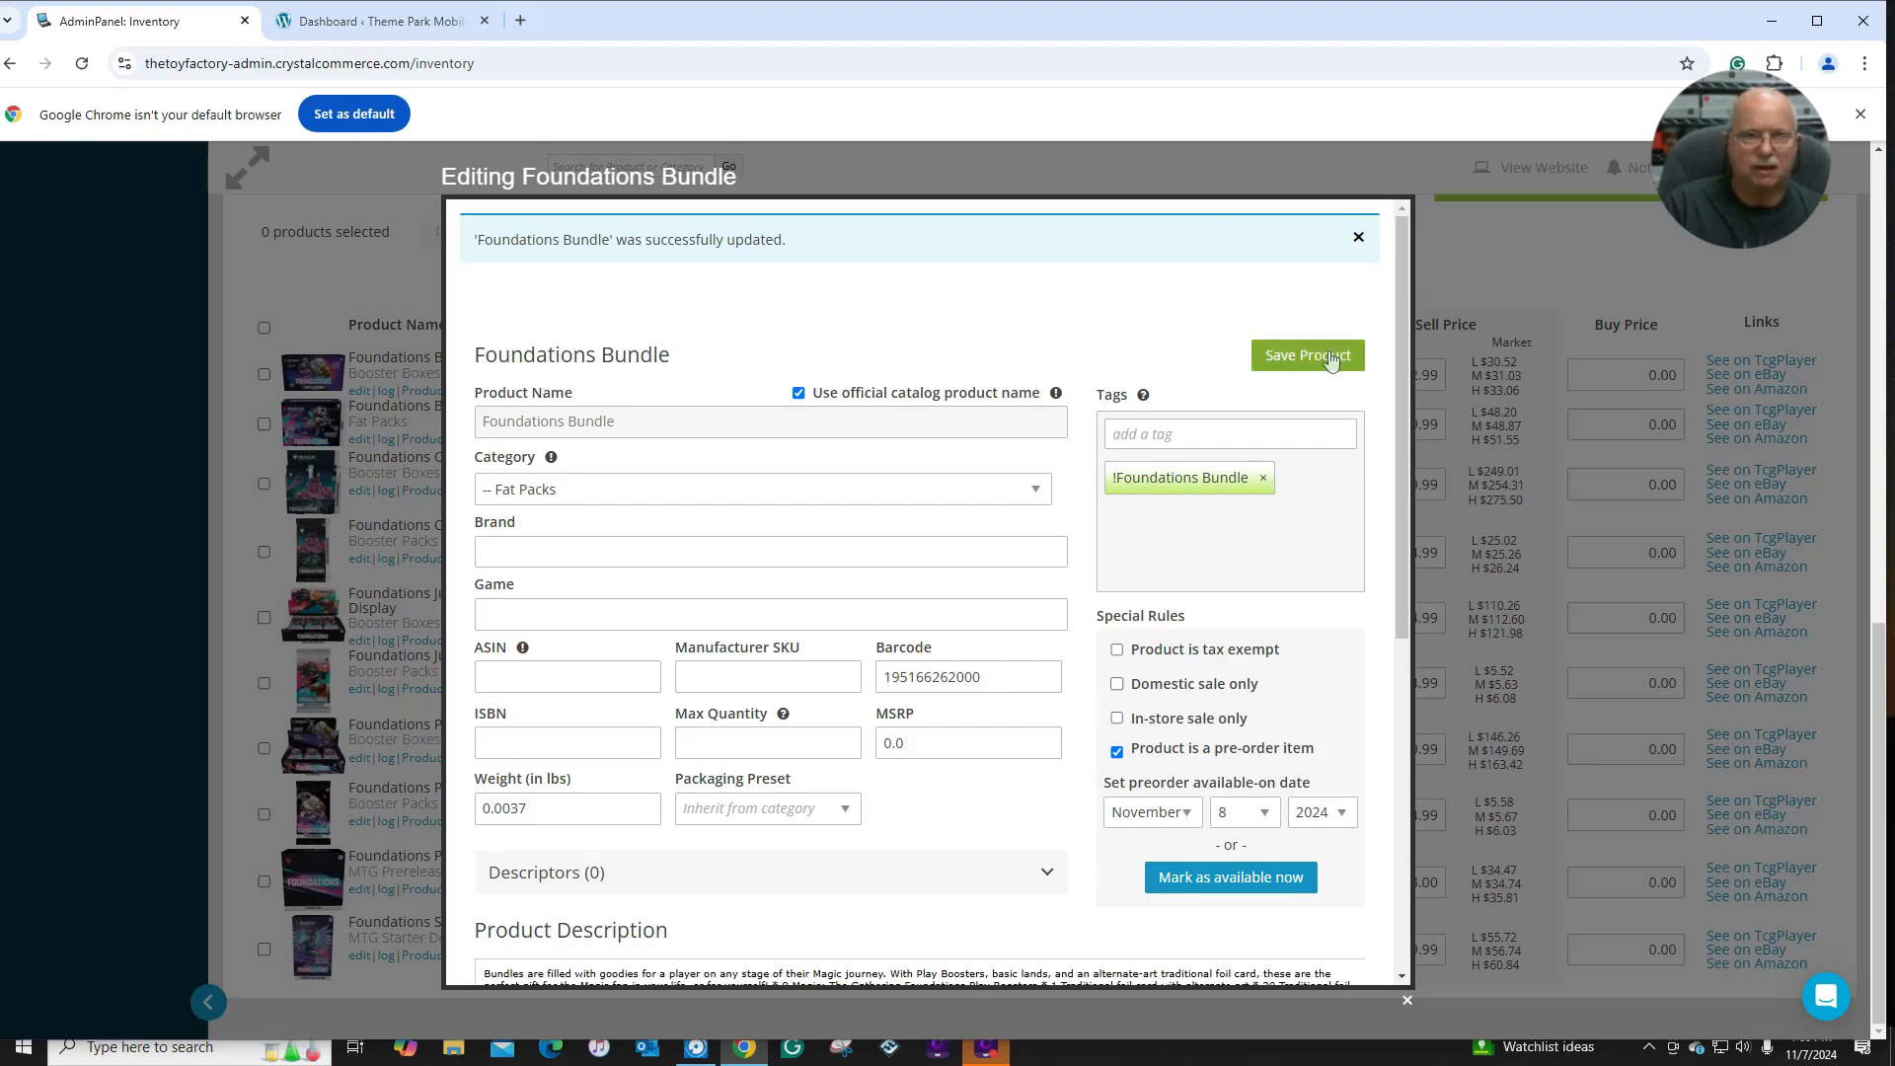
left_click(1461, 255)
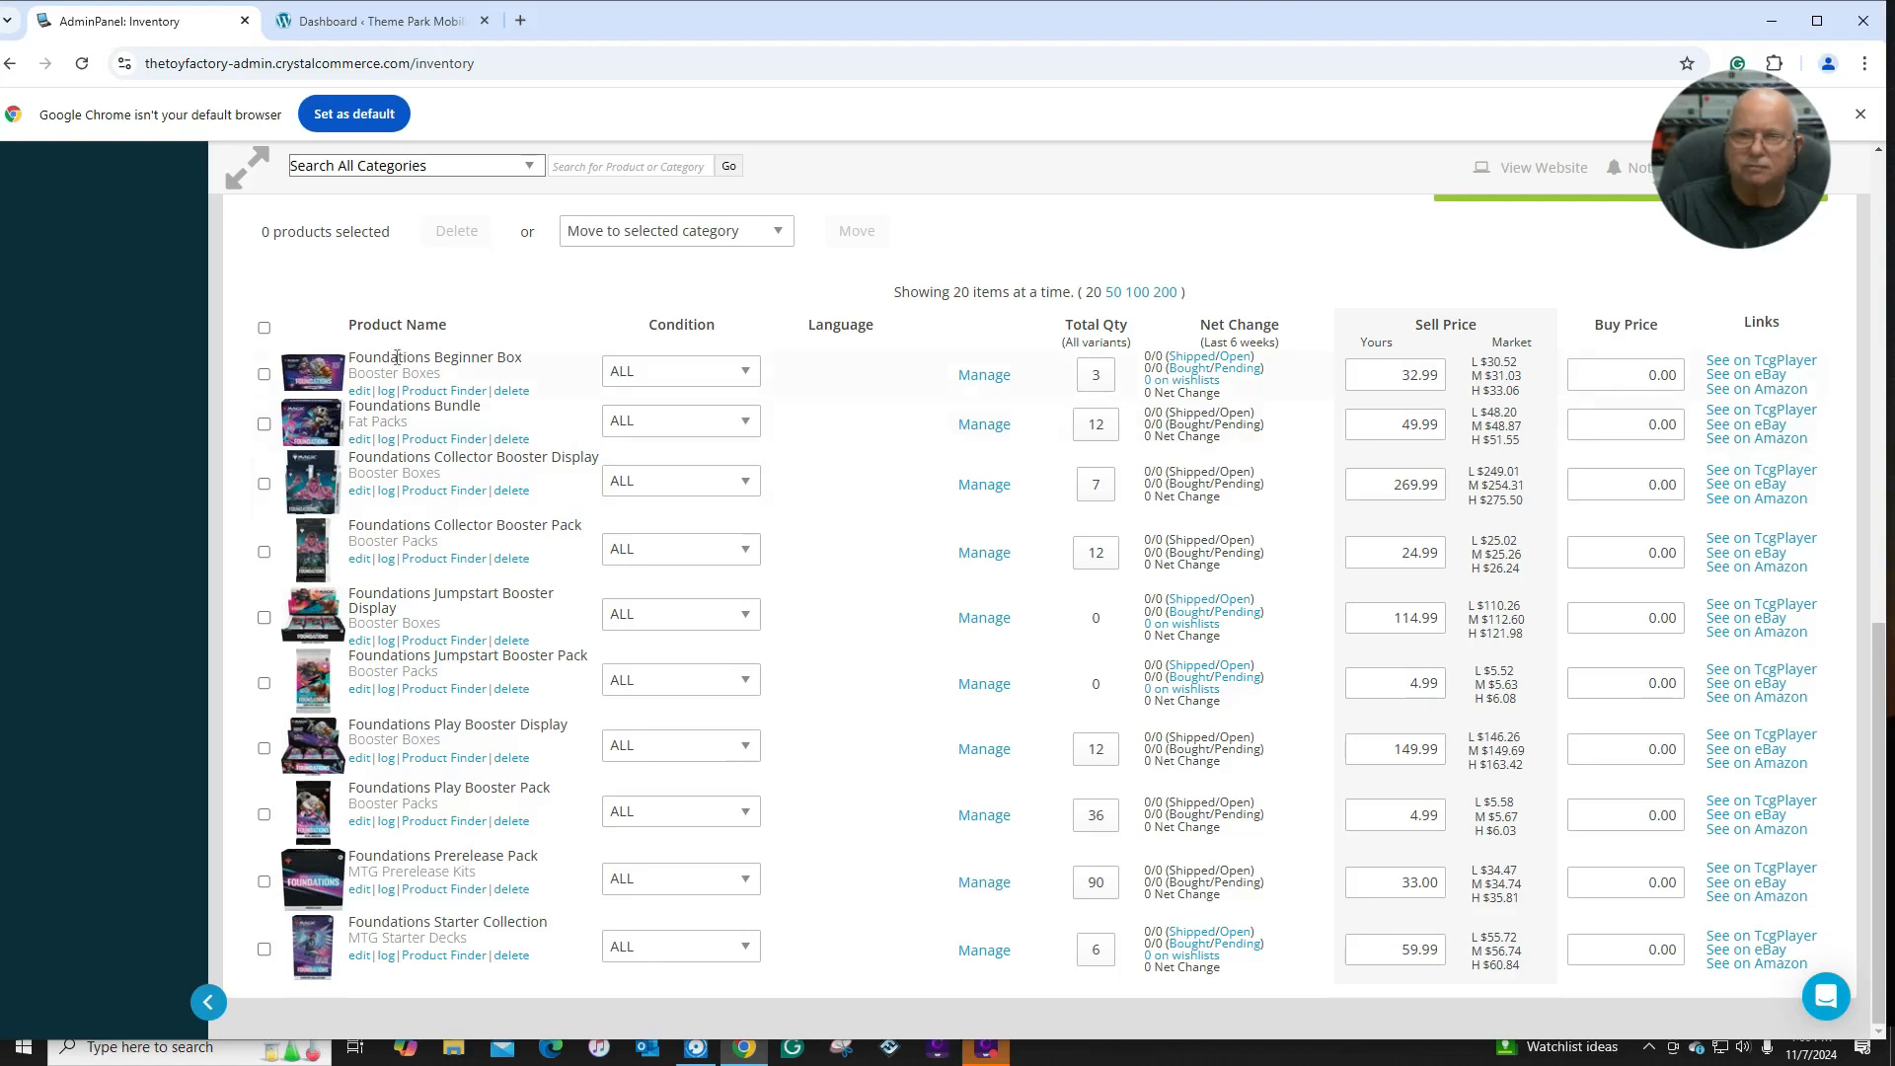
Mark Foundations Beginner Box as a pre-order item available on November 8, 2024, save the product, and return to the inventory.
left_click(358, 392)
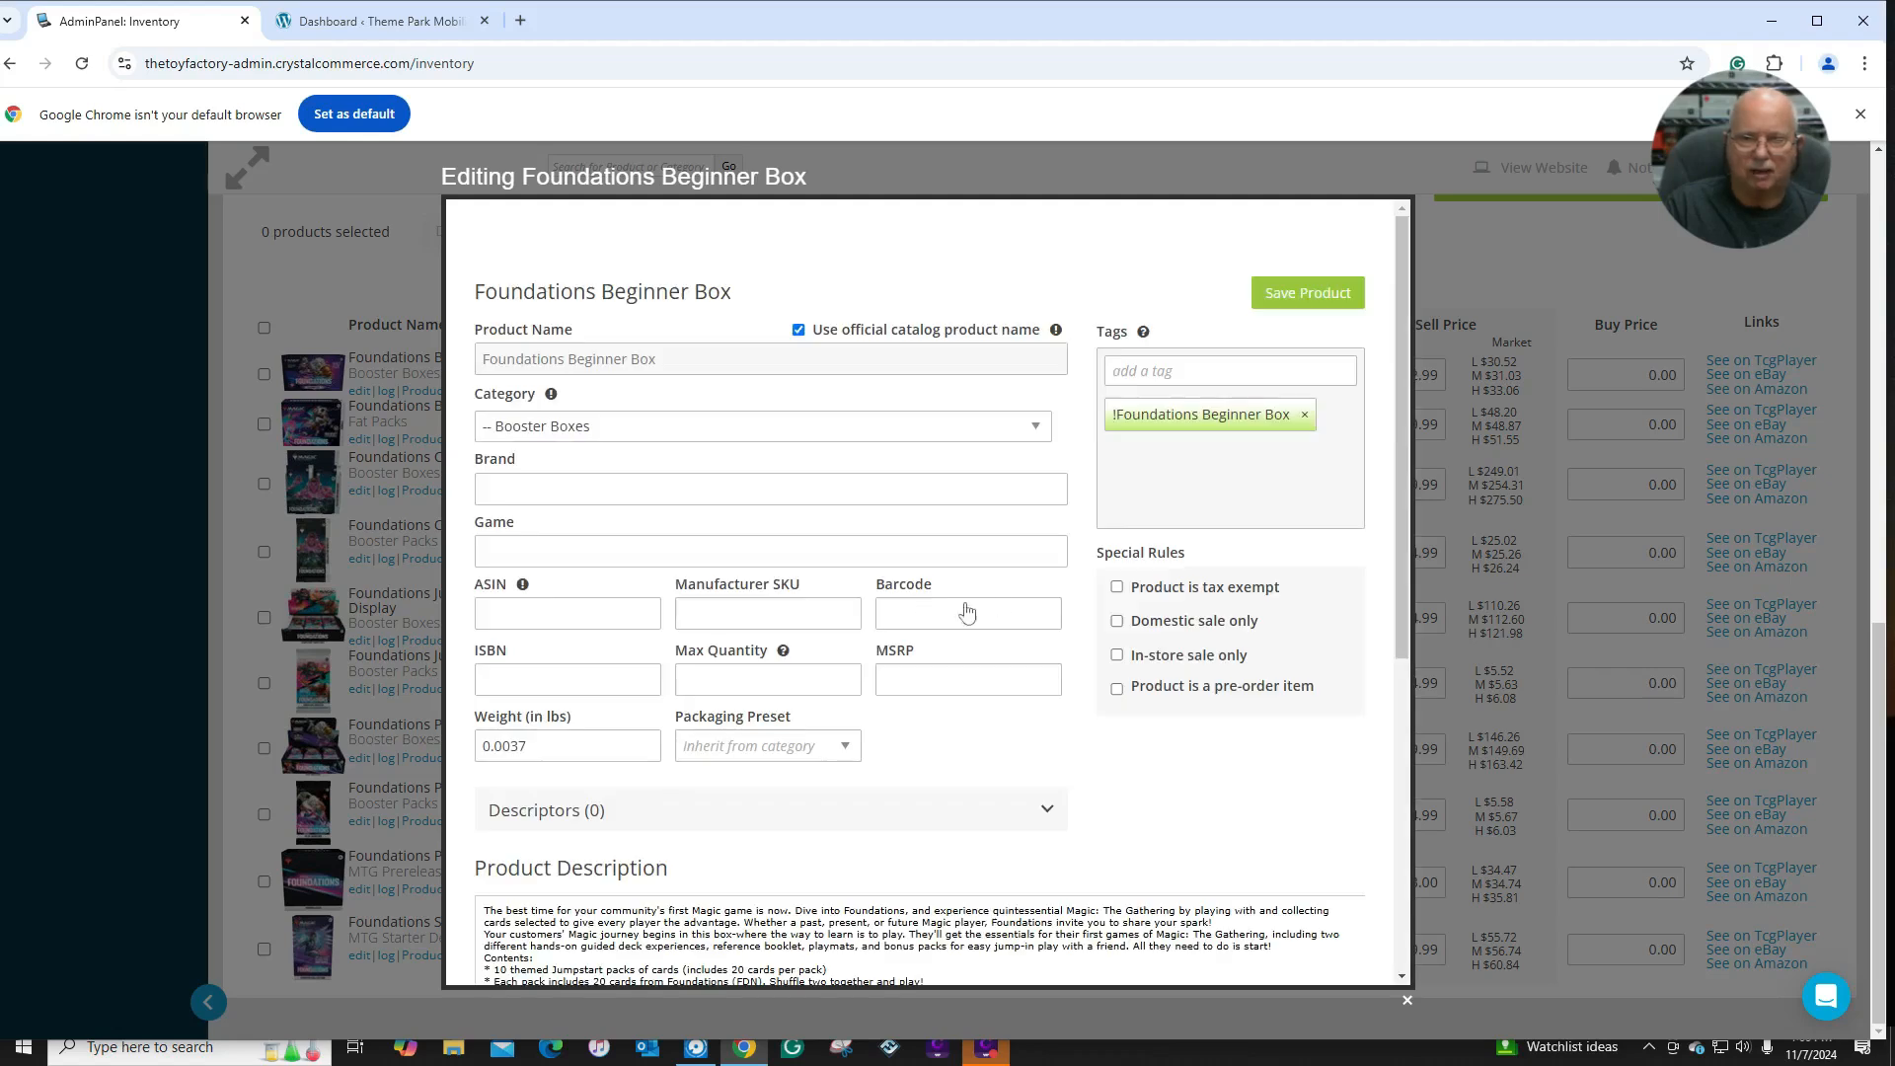
left_click(1117, 688)
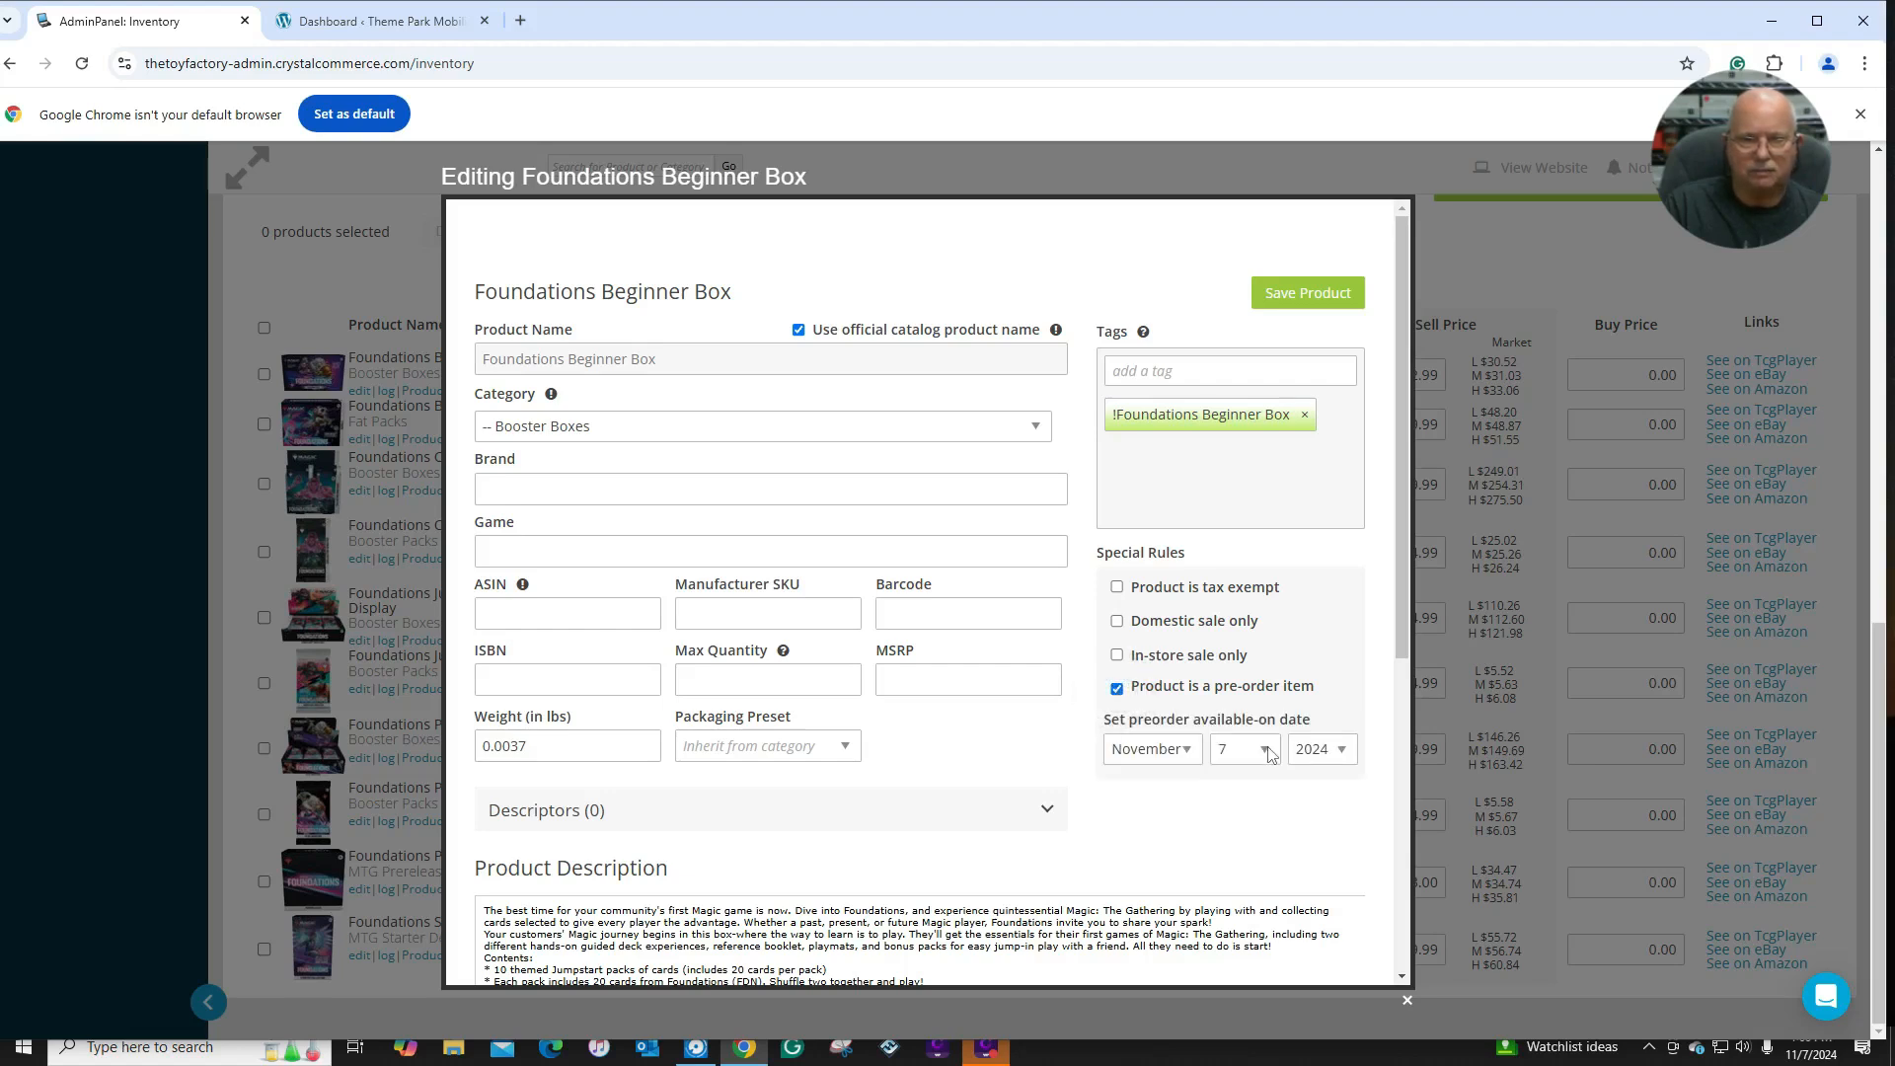
left_click(1269, 754)
left_click(1233, 403)
left_click(1306, 294)
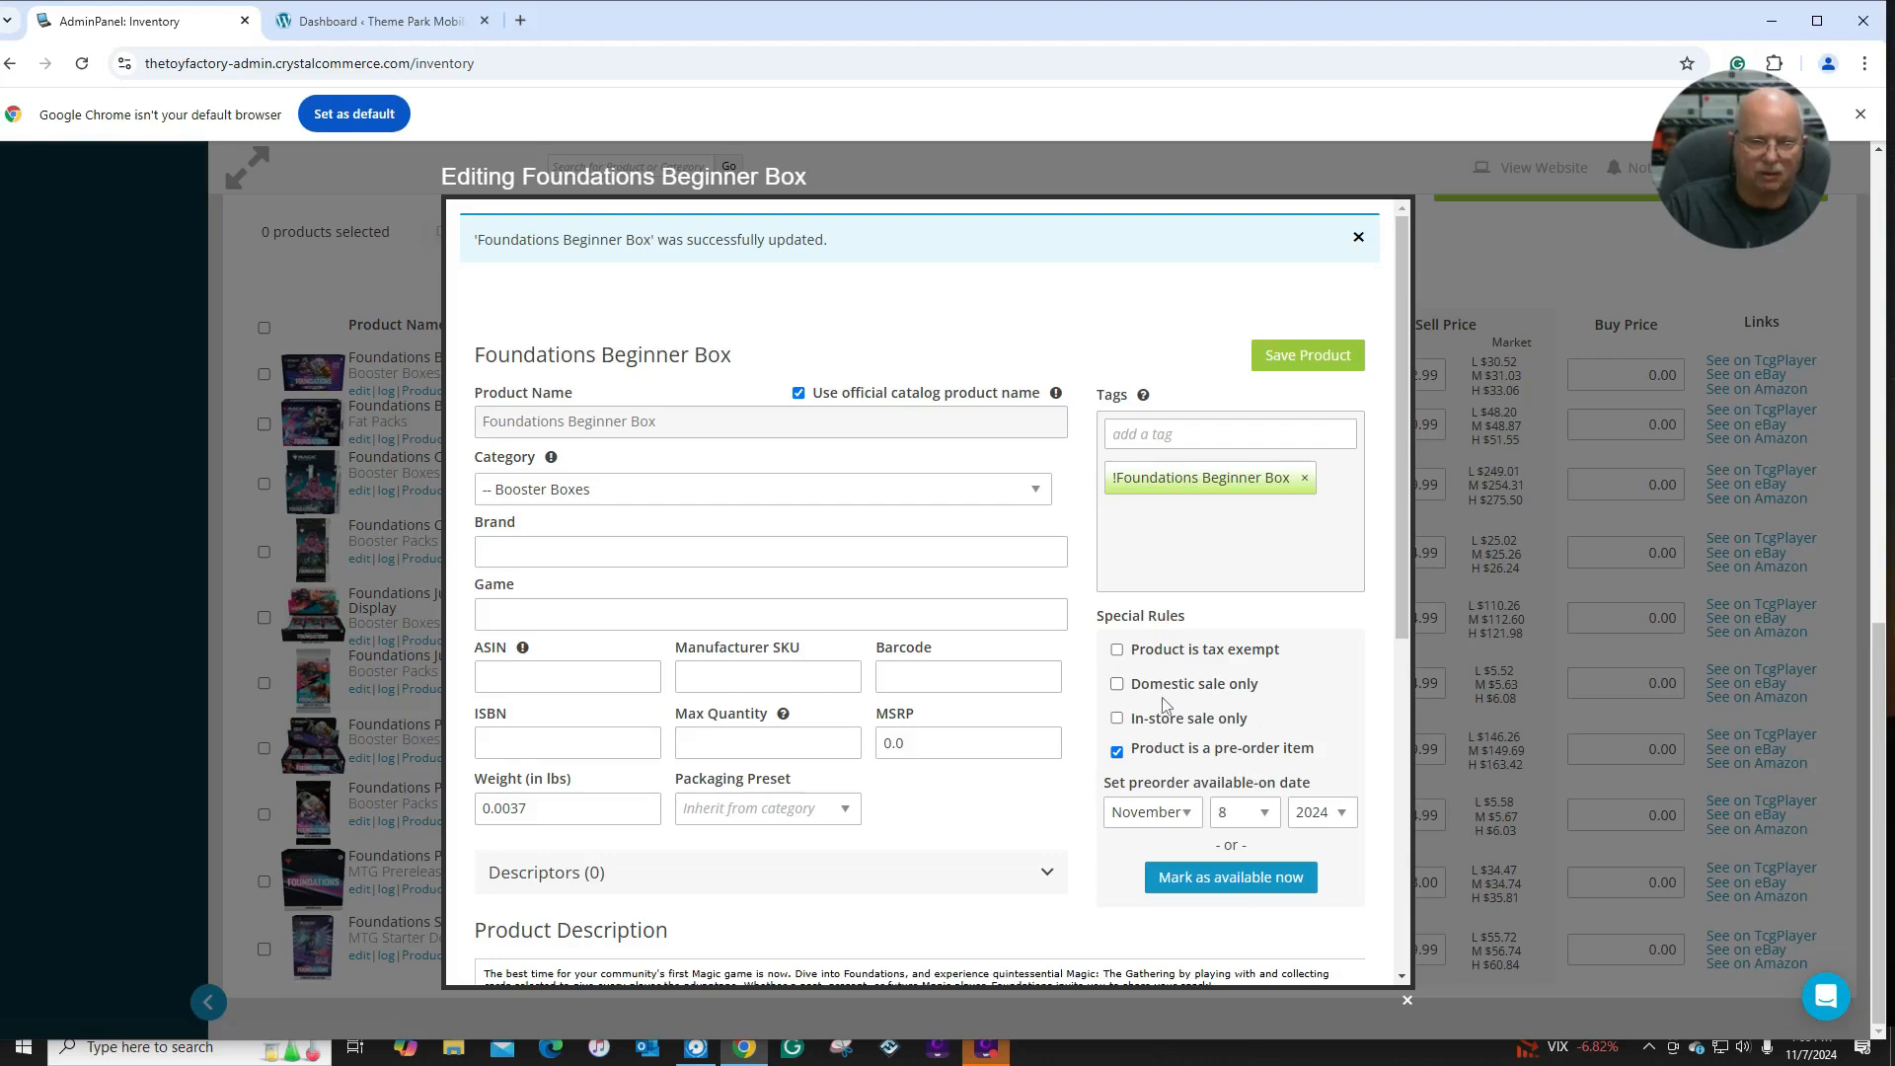
left_click(1442, 235)
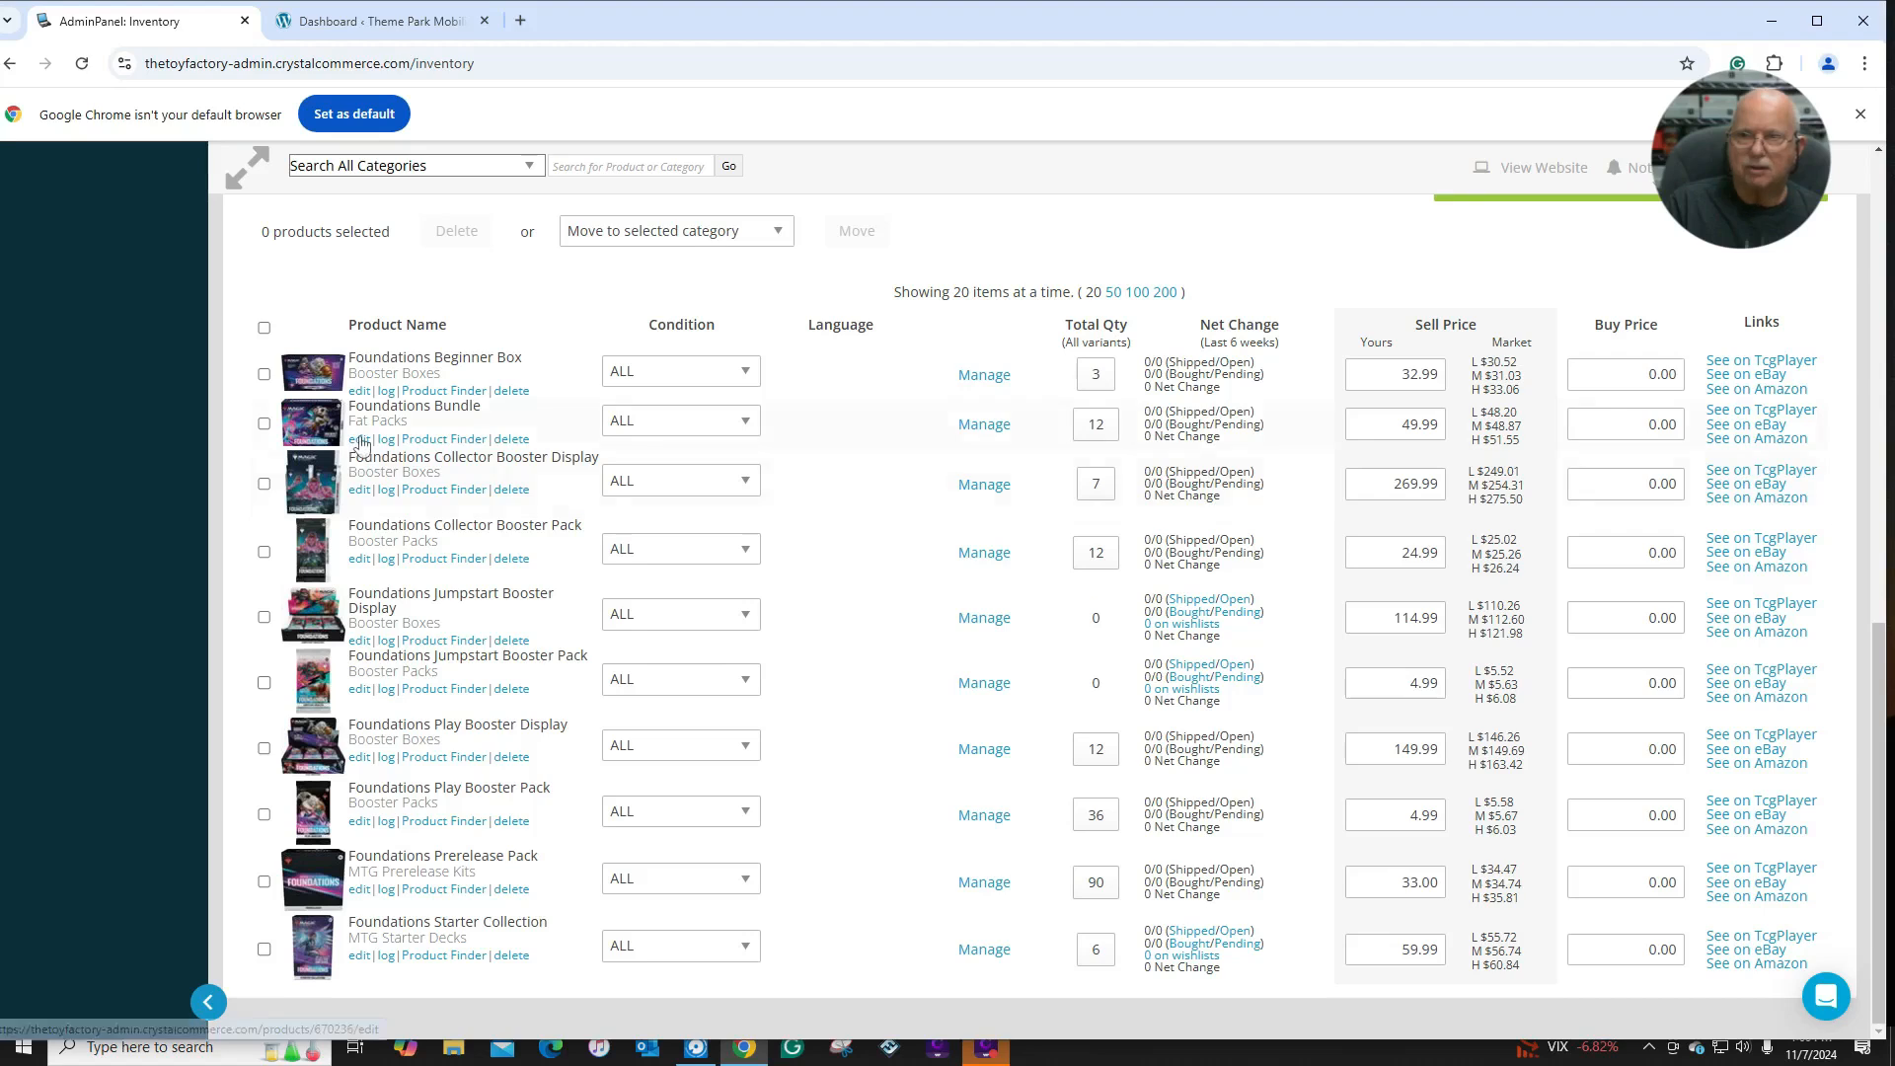
Check the pre-order setting and availability date of Foundations Bundle, and return to the inventory.
left_click(360, 439)
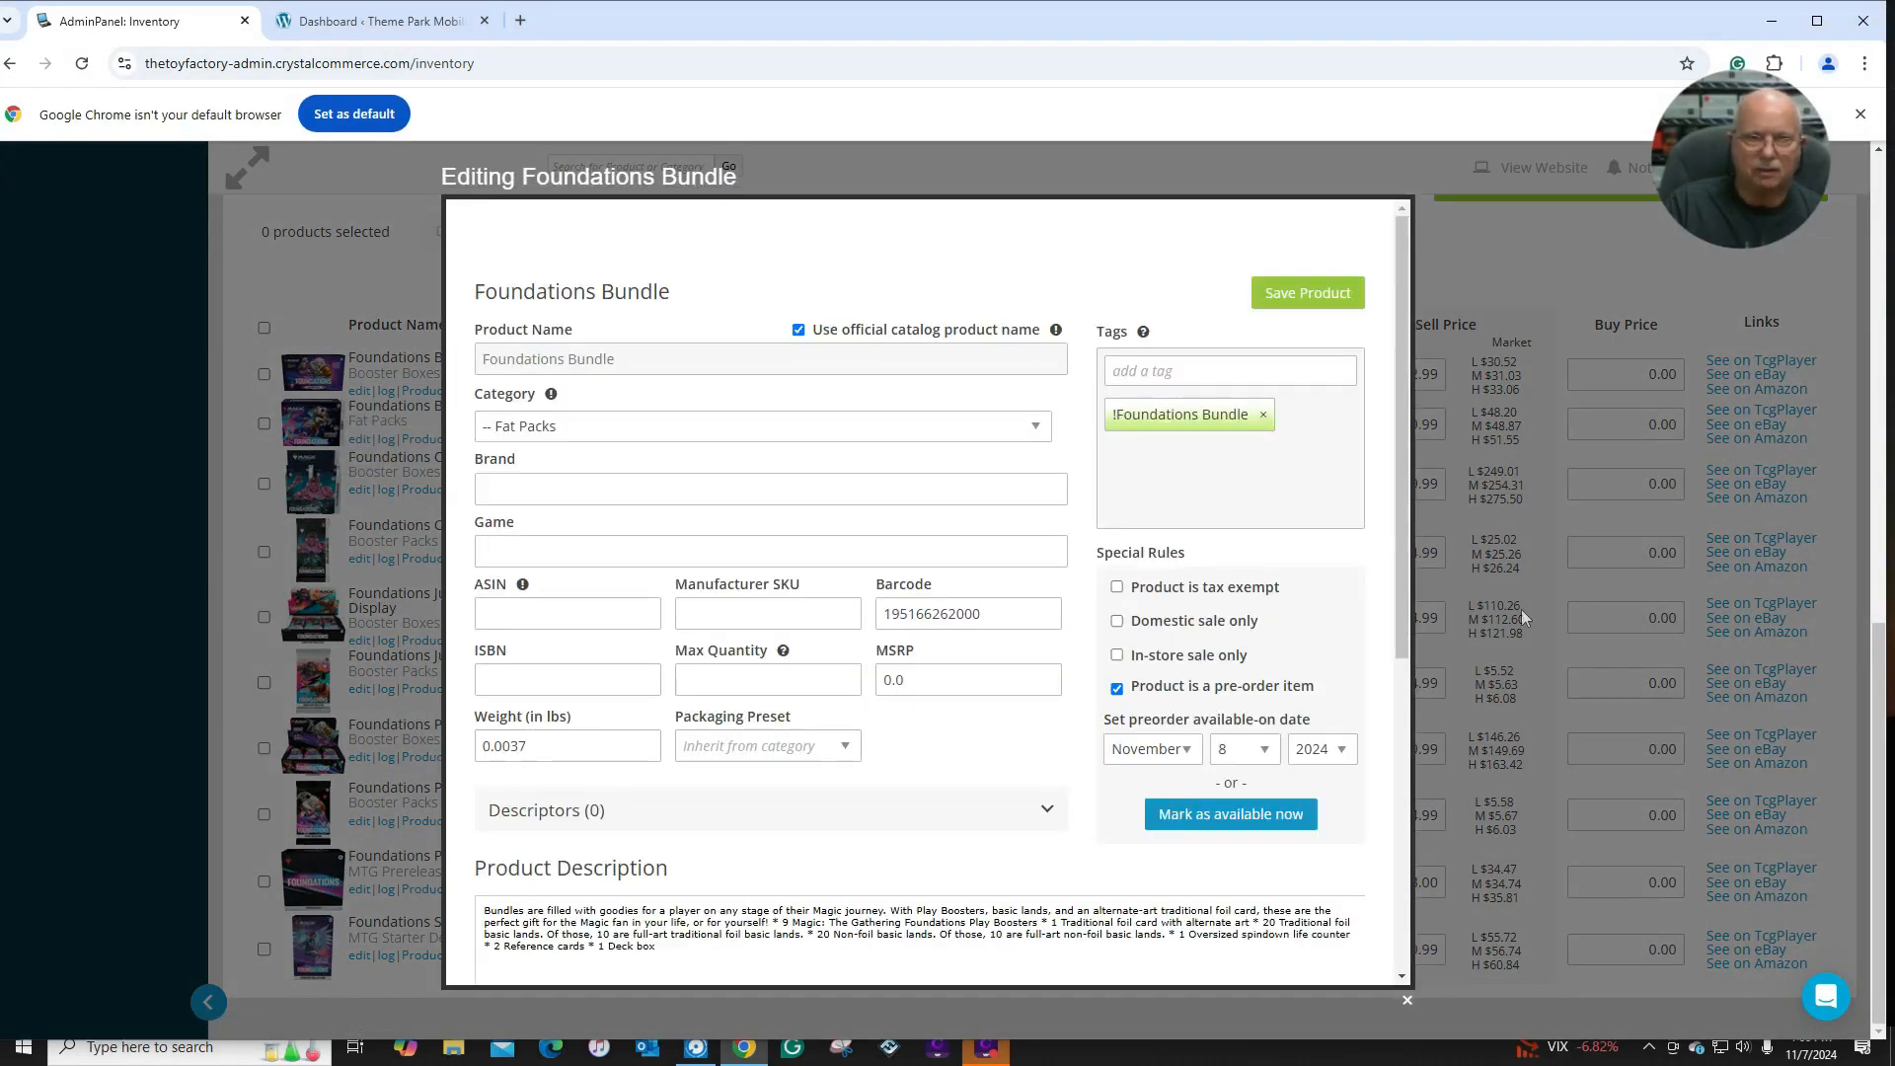
left_click(1532, 265)
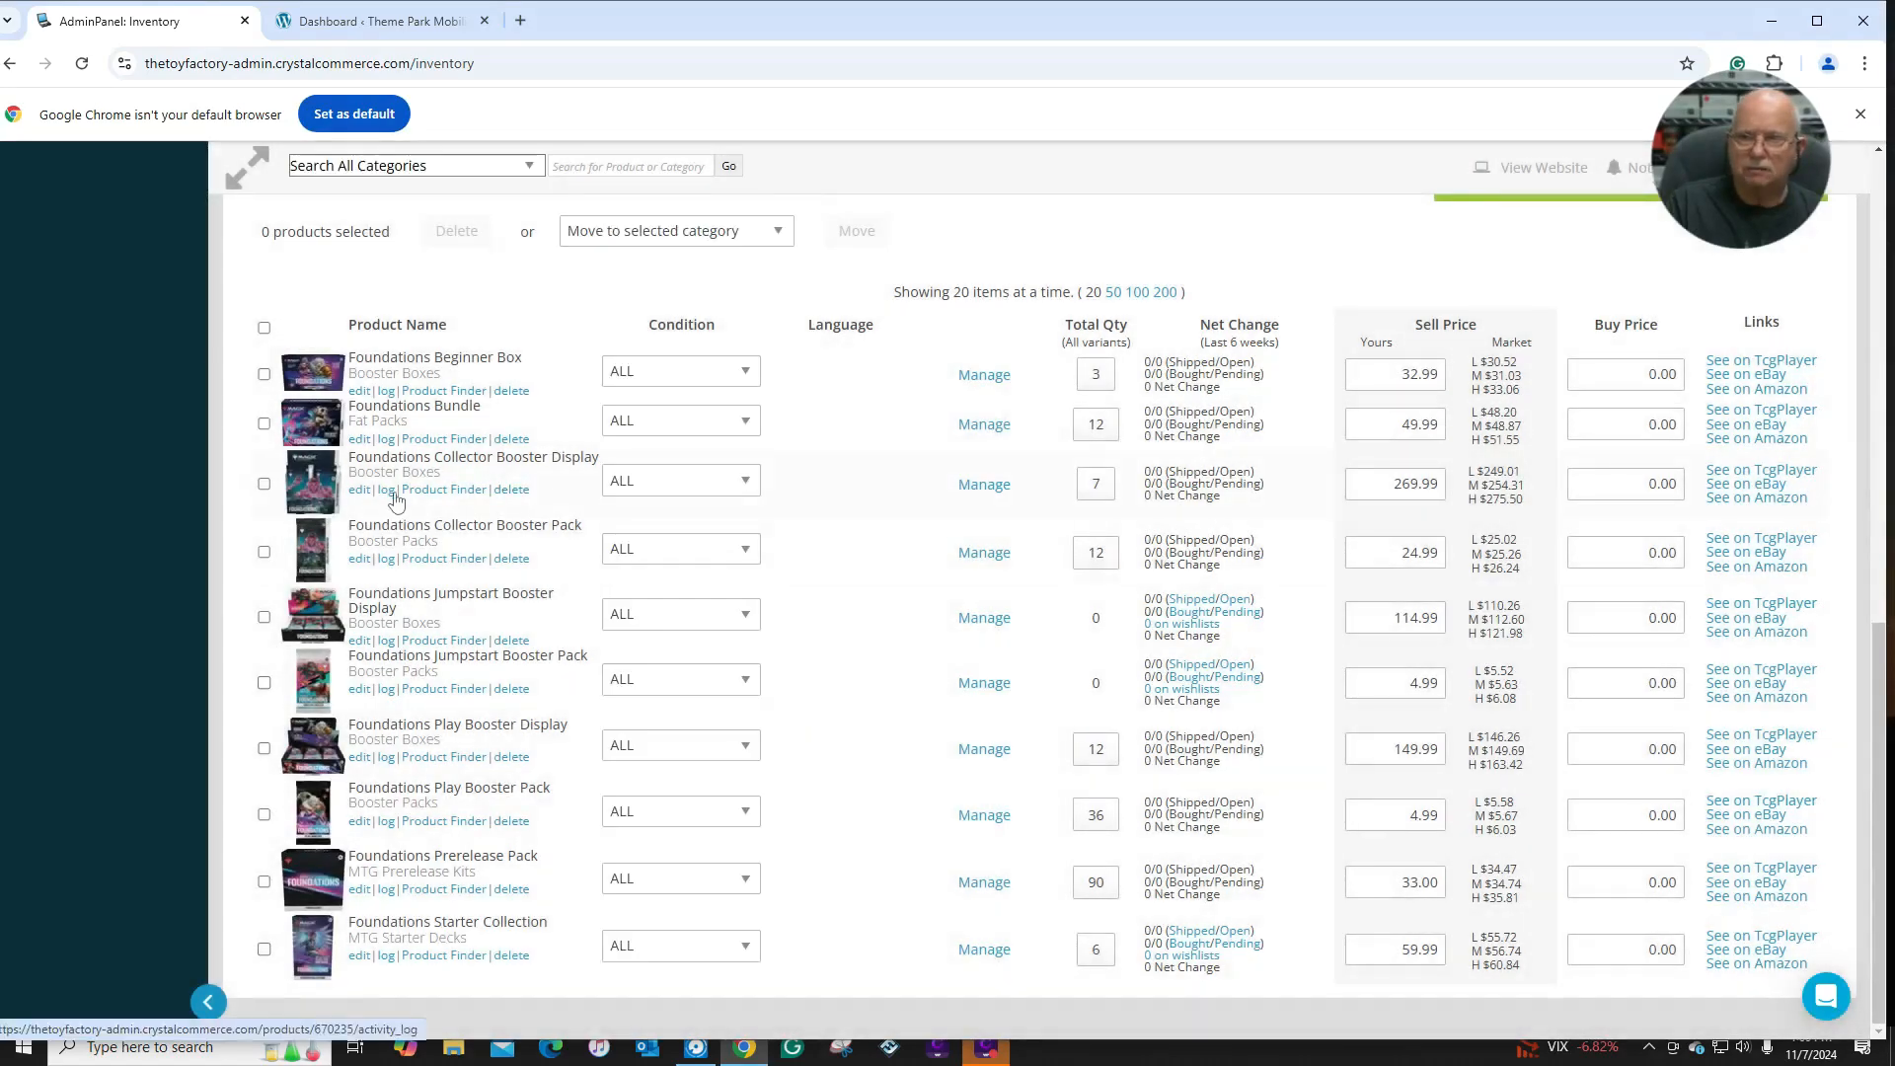
Mark Foundations Collector Booster Display as a pre-order item available on November 8, 2024, save the product, and return to the inventory.
left_click(359, 489)
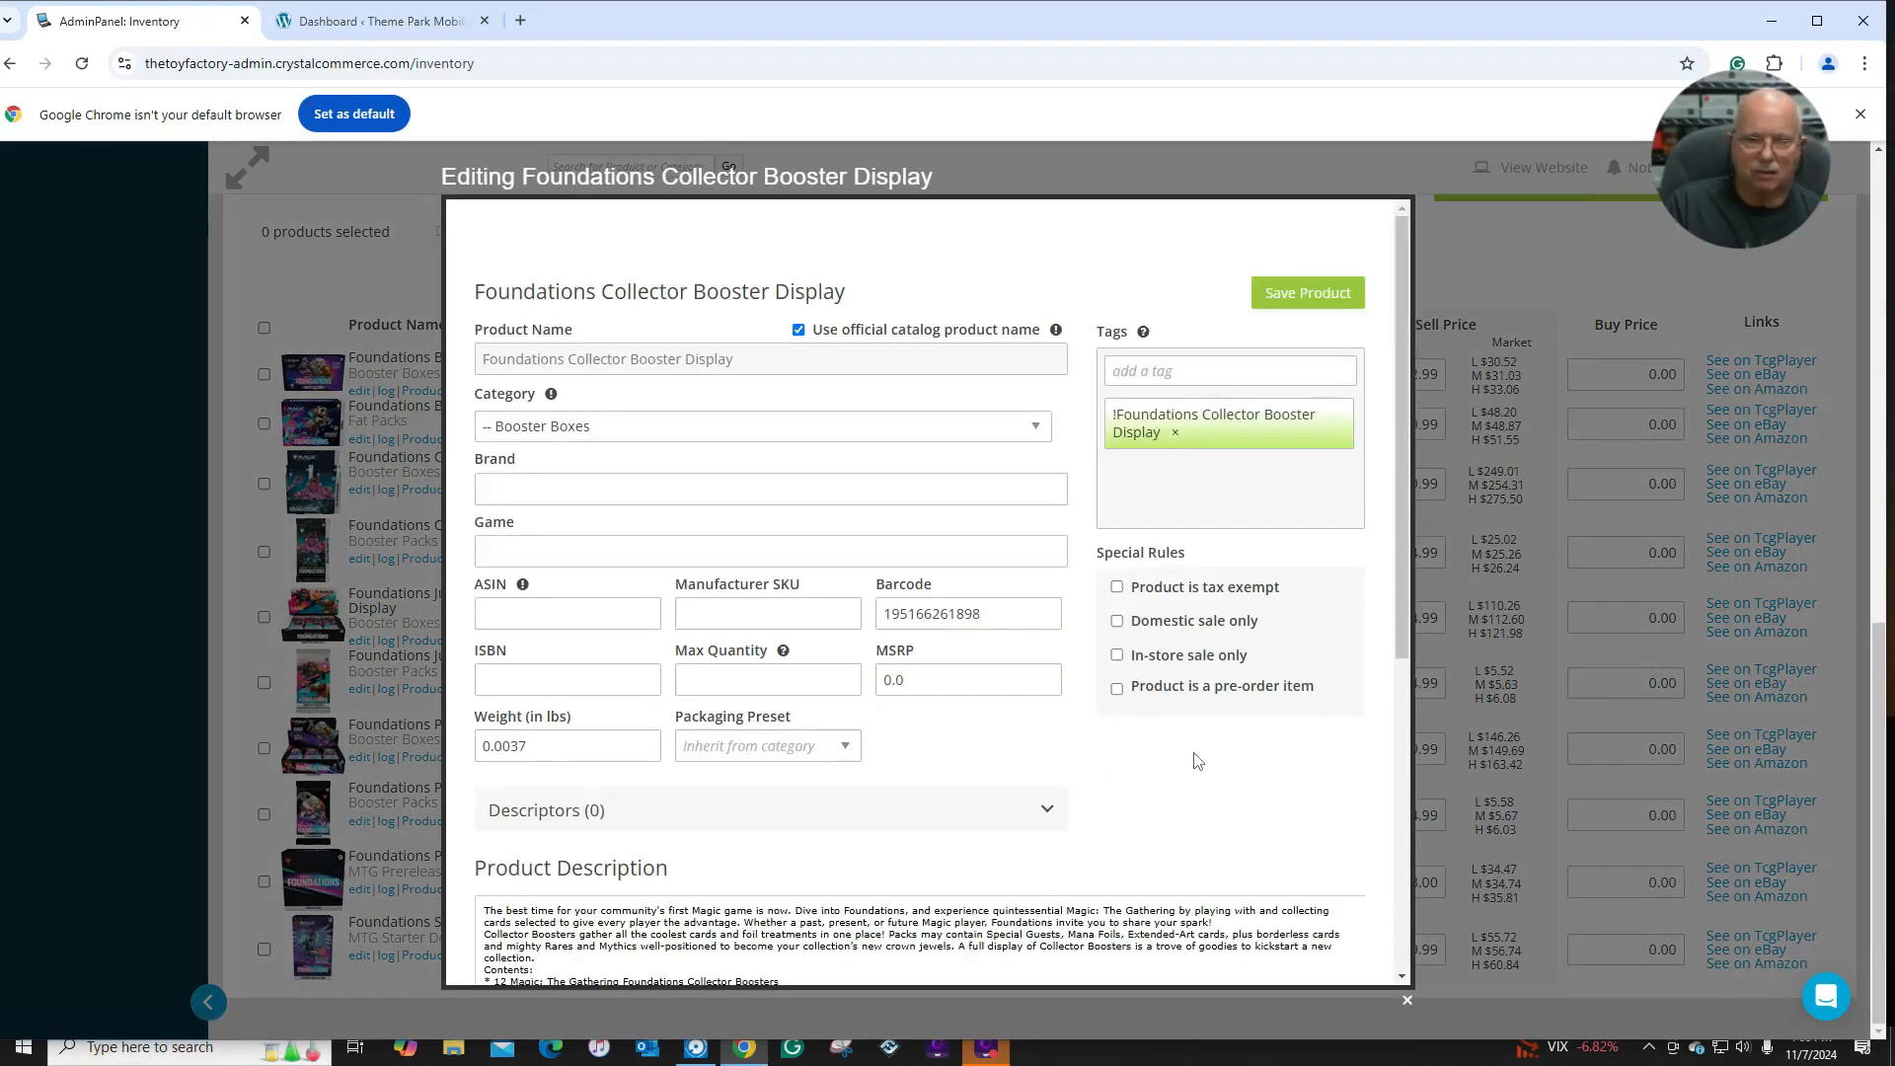
left_click(1117, 691)
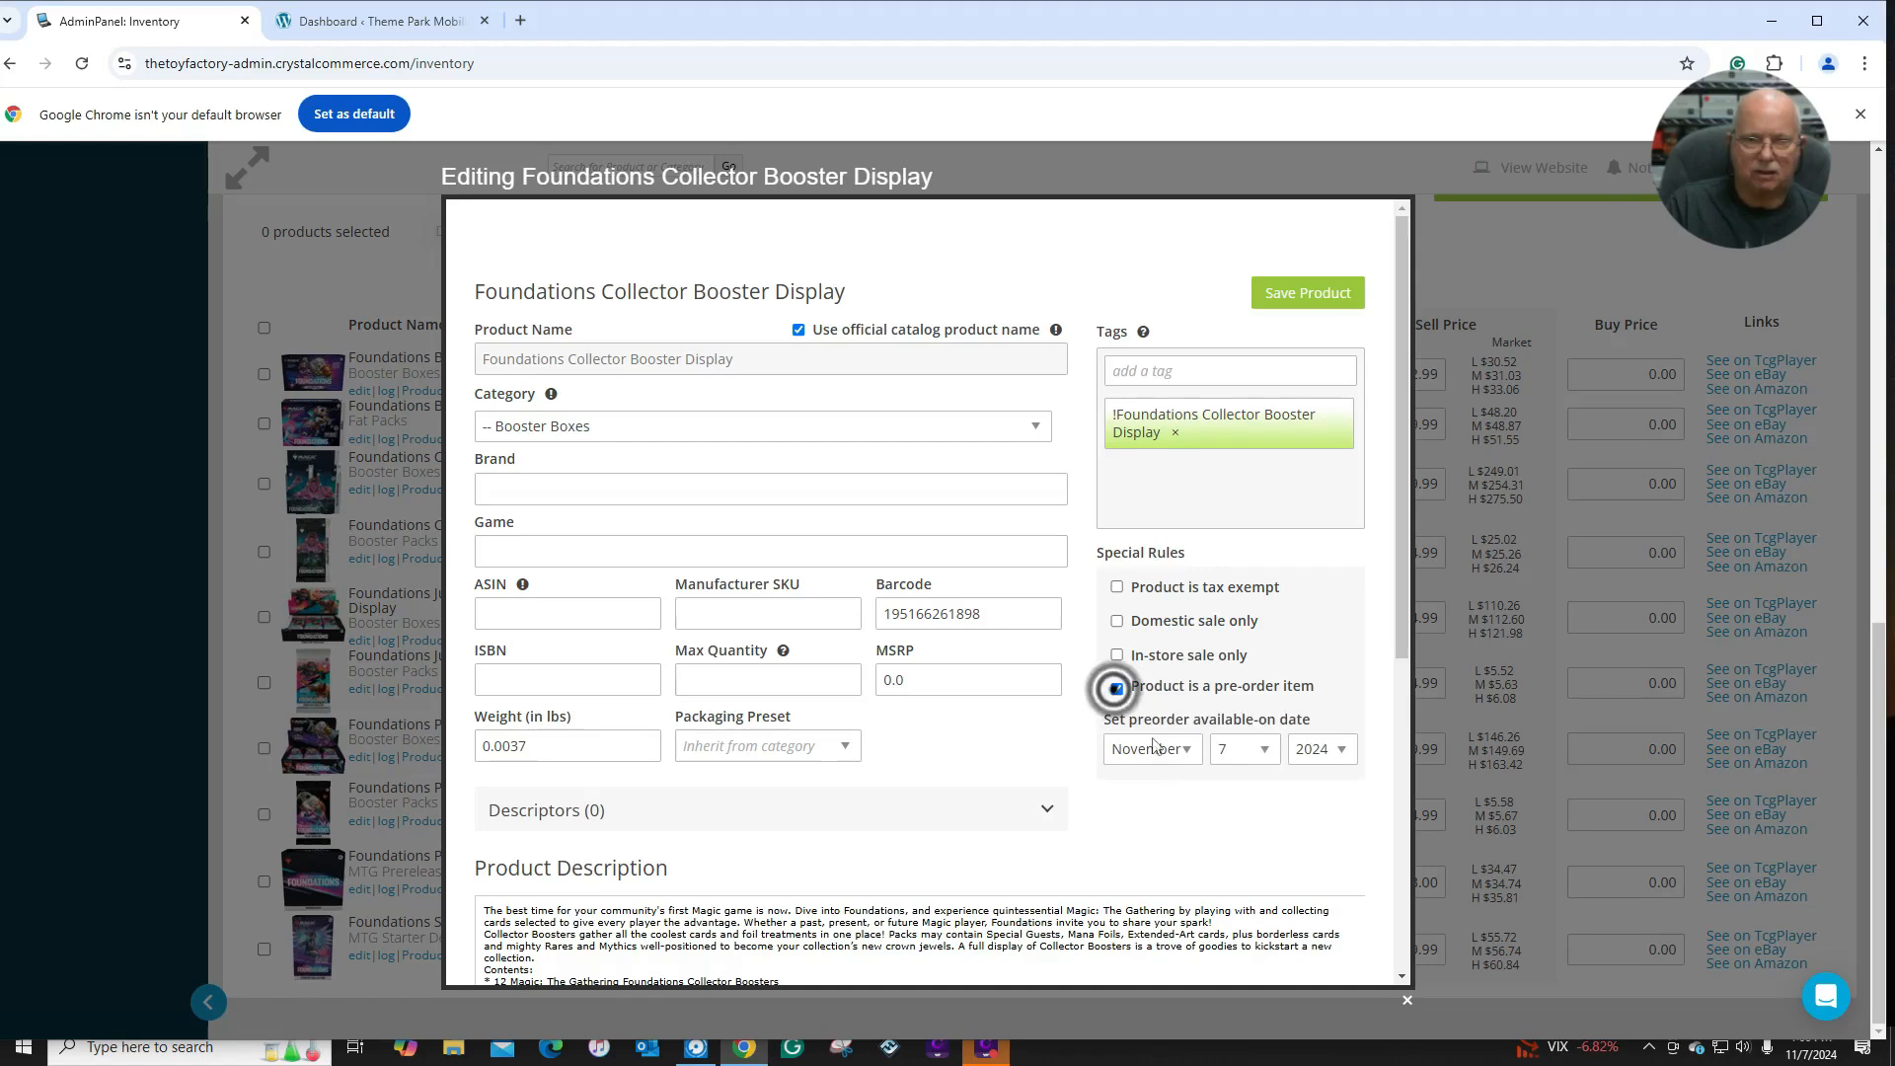
left_click(1273, 752)
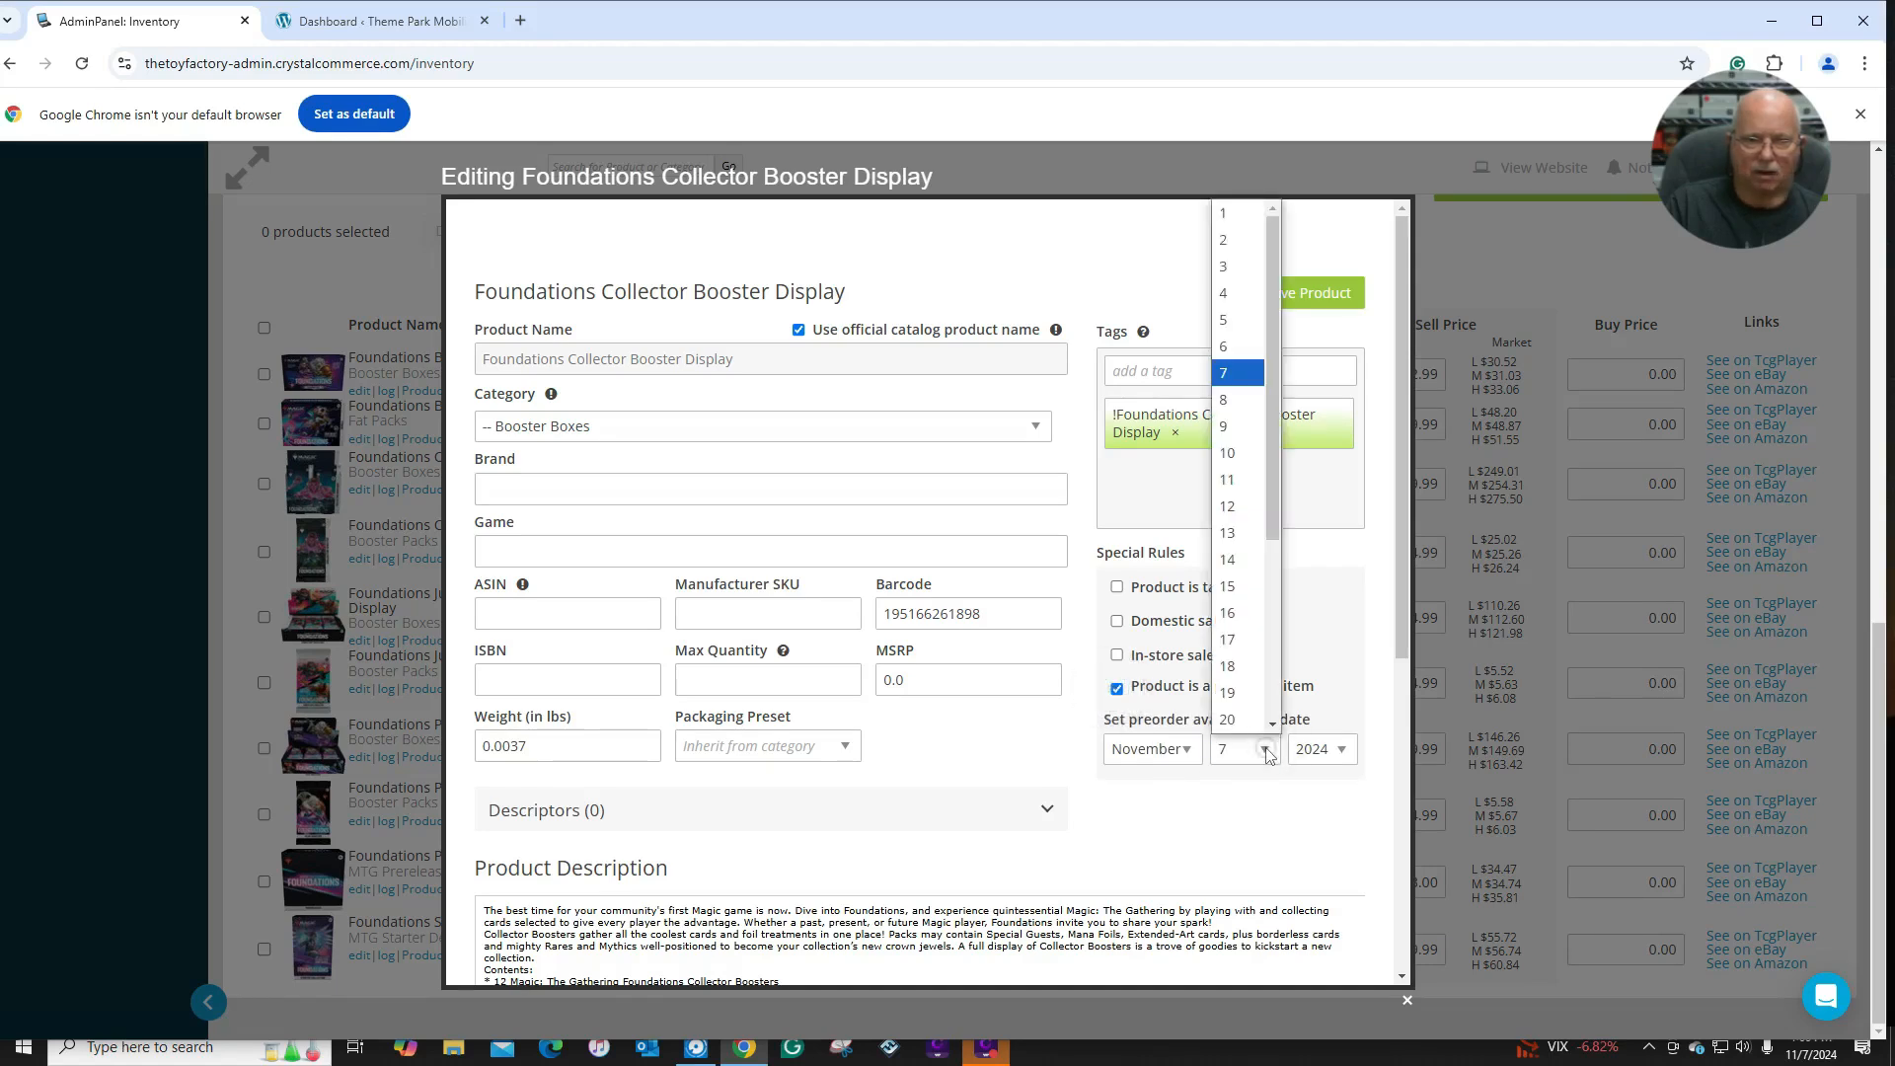
left_click(1237, 400)
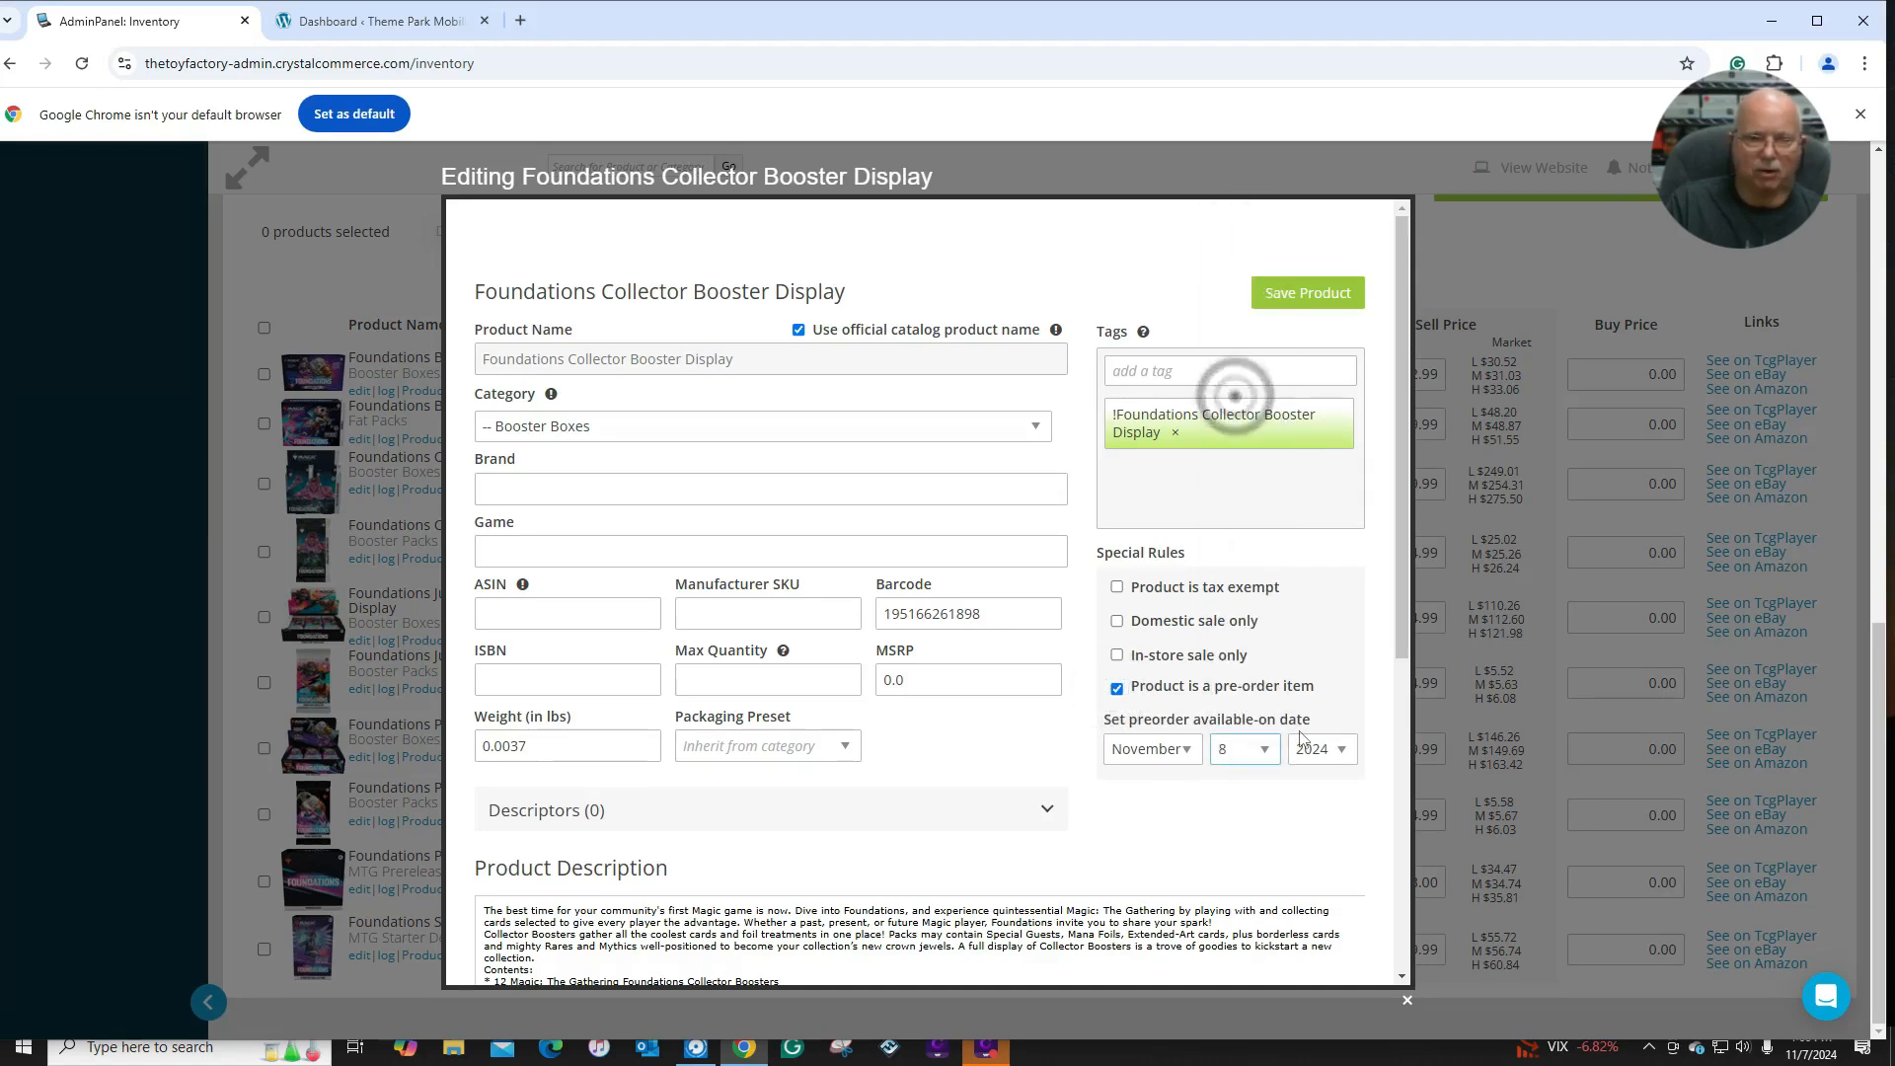
left_click(1309, 294)
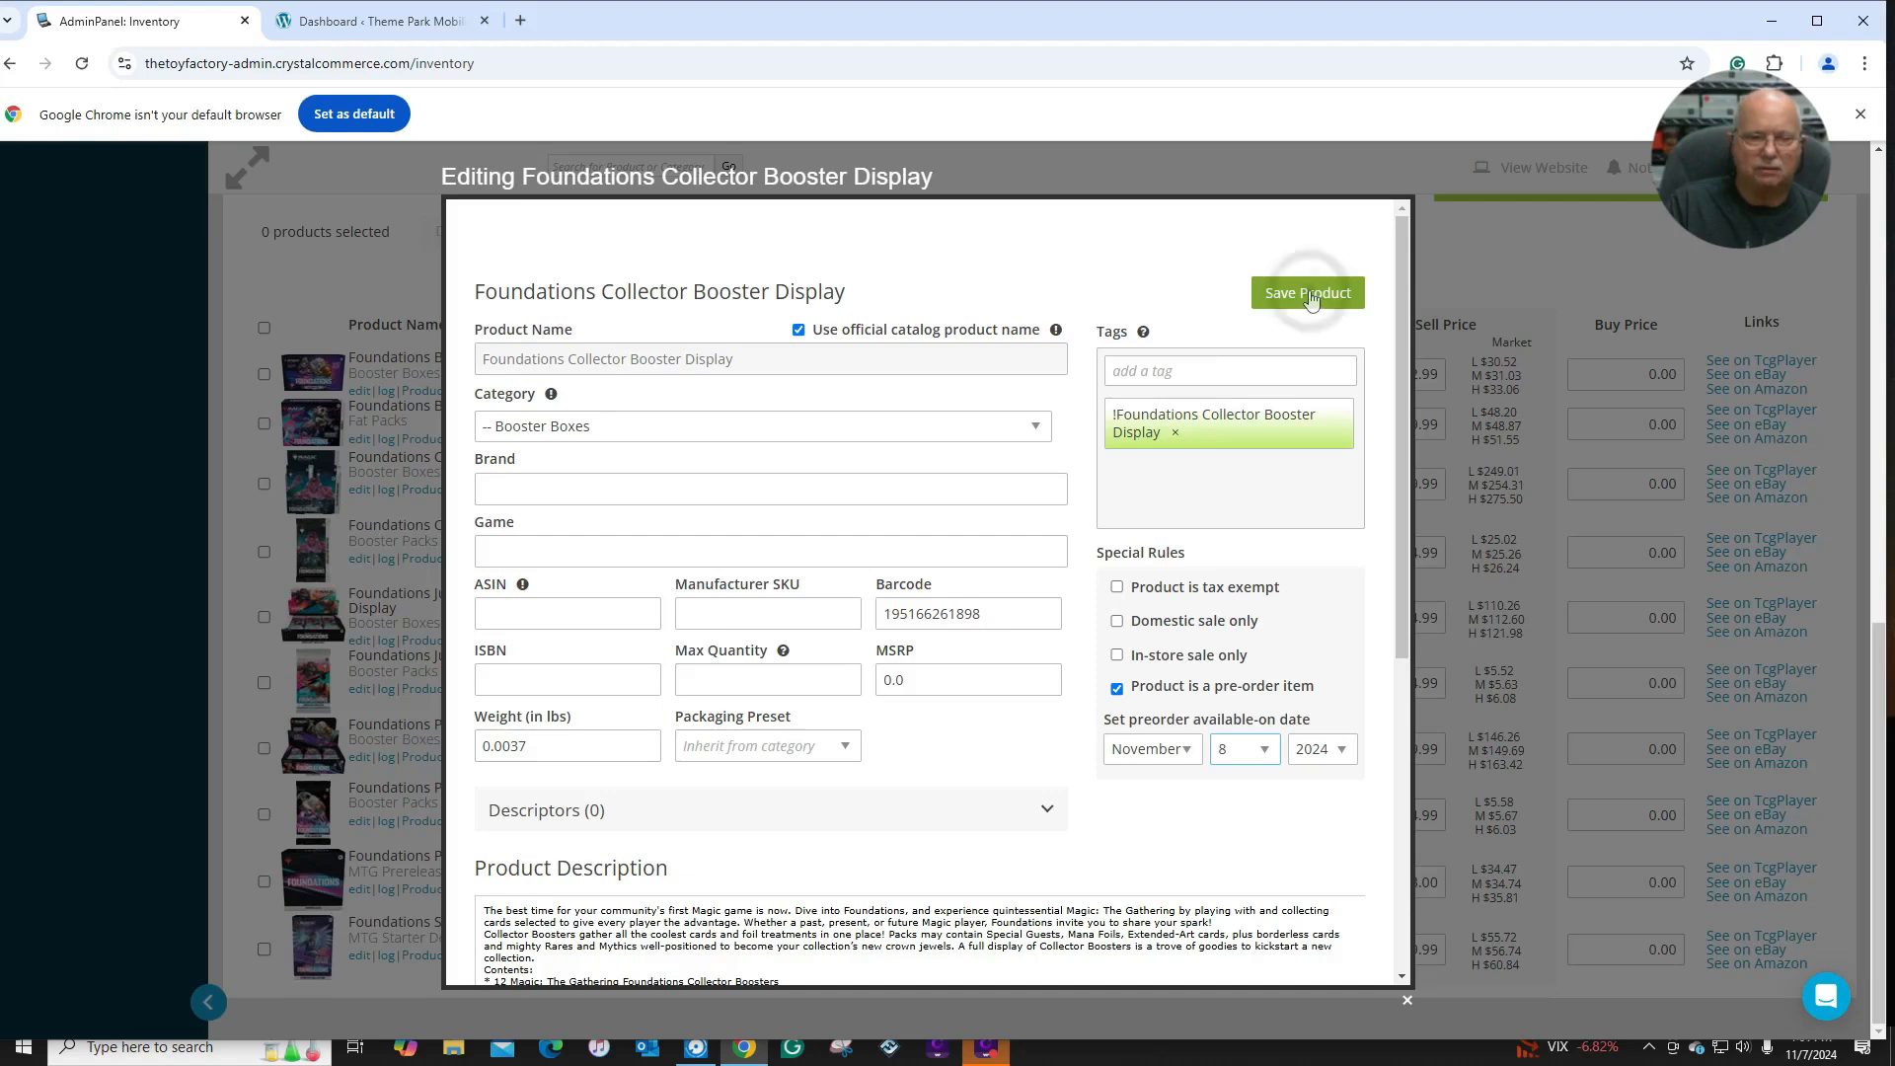
left_click(1463, 262)
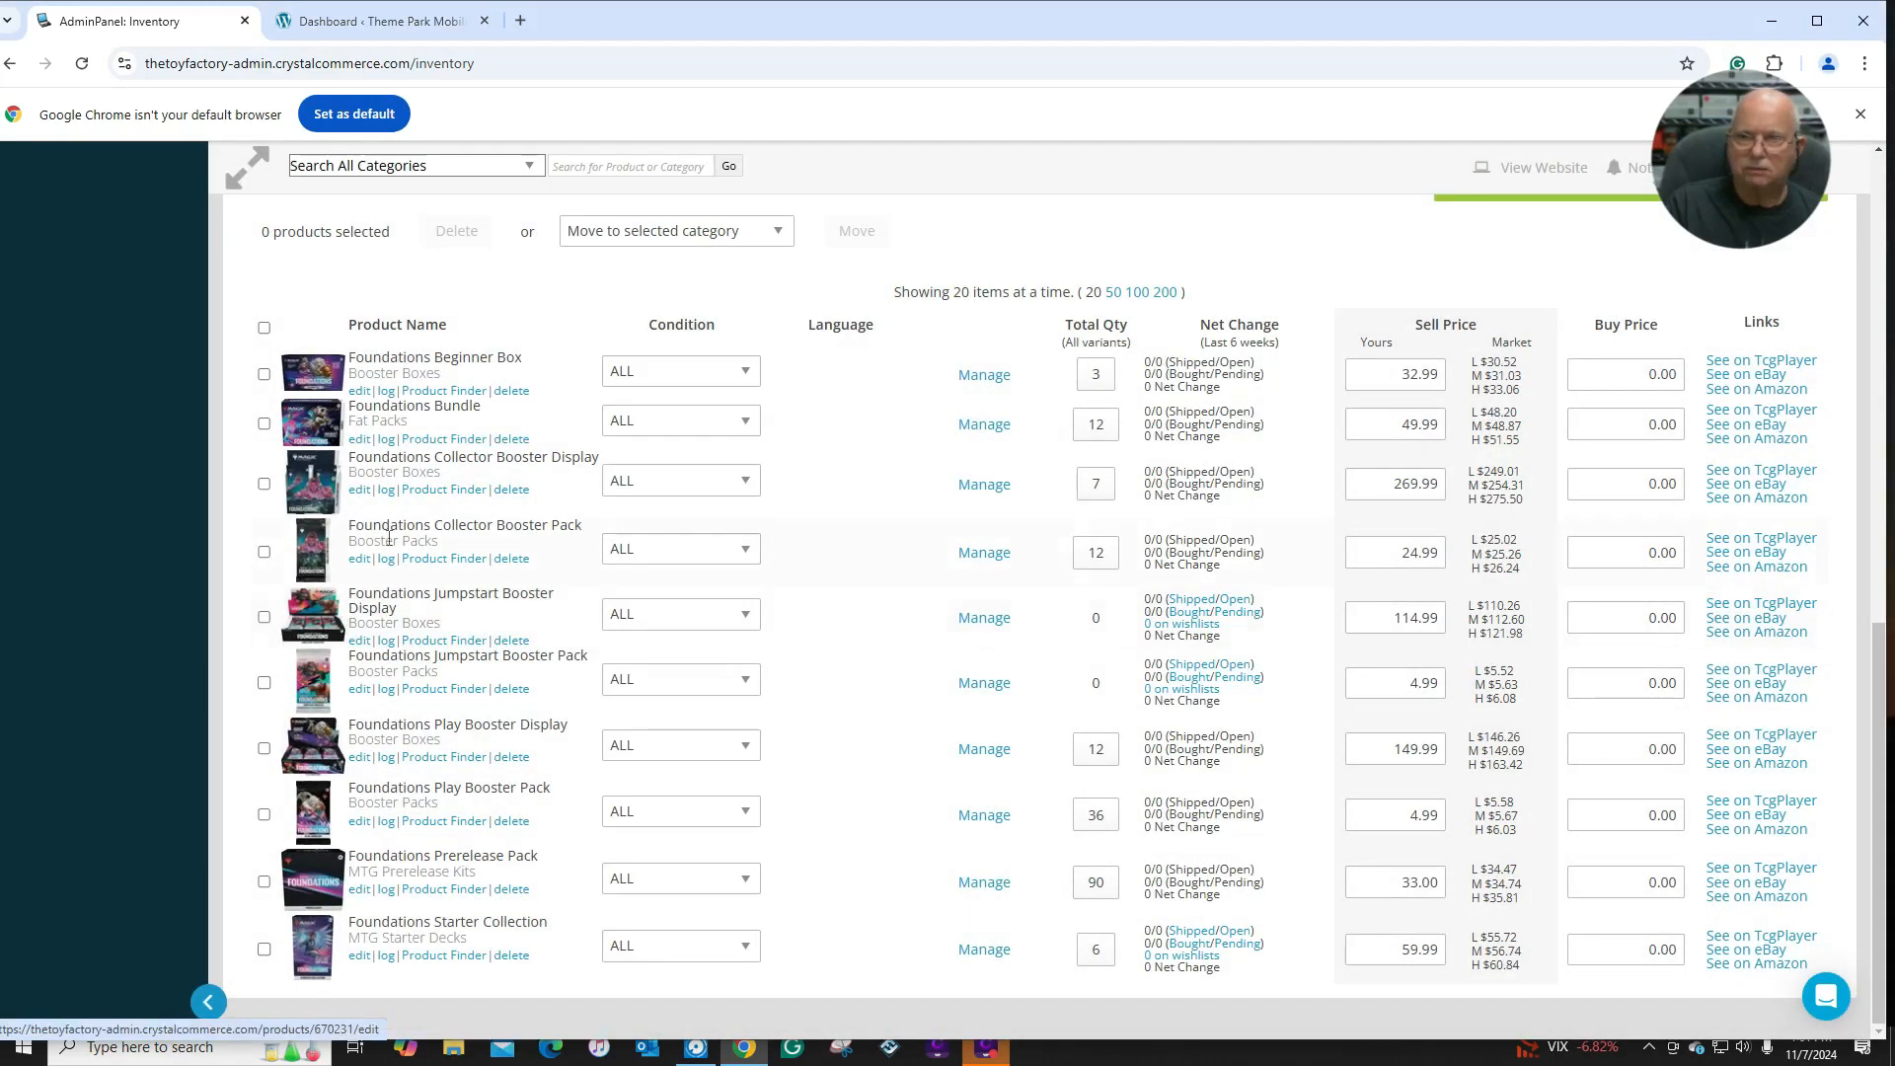
Mark Foundations Collector Booster Pack as a pre-order item available on November 8, 2024, save the product, and return to the inventory.
left_click(359, 558)
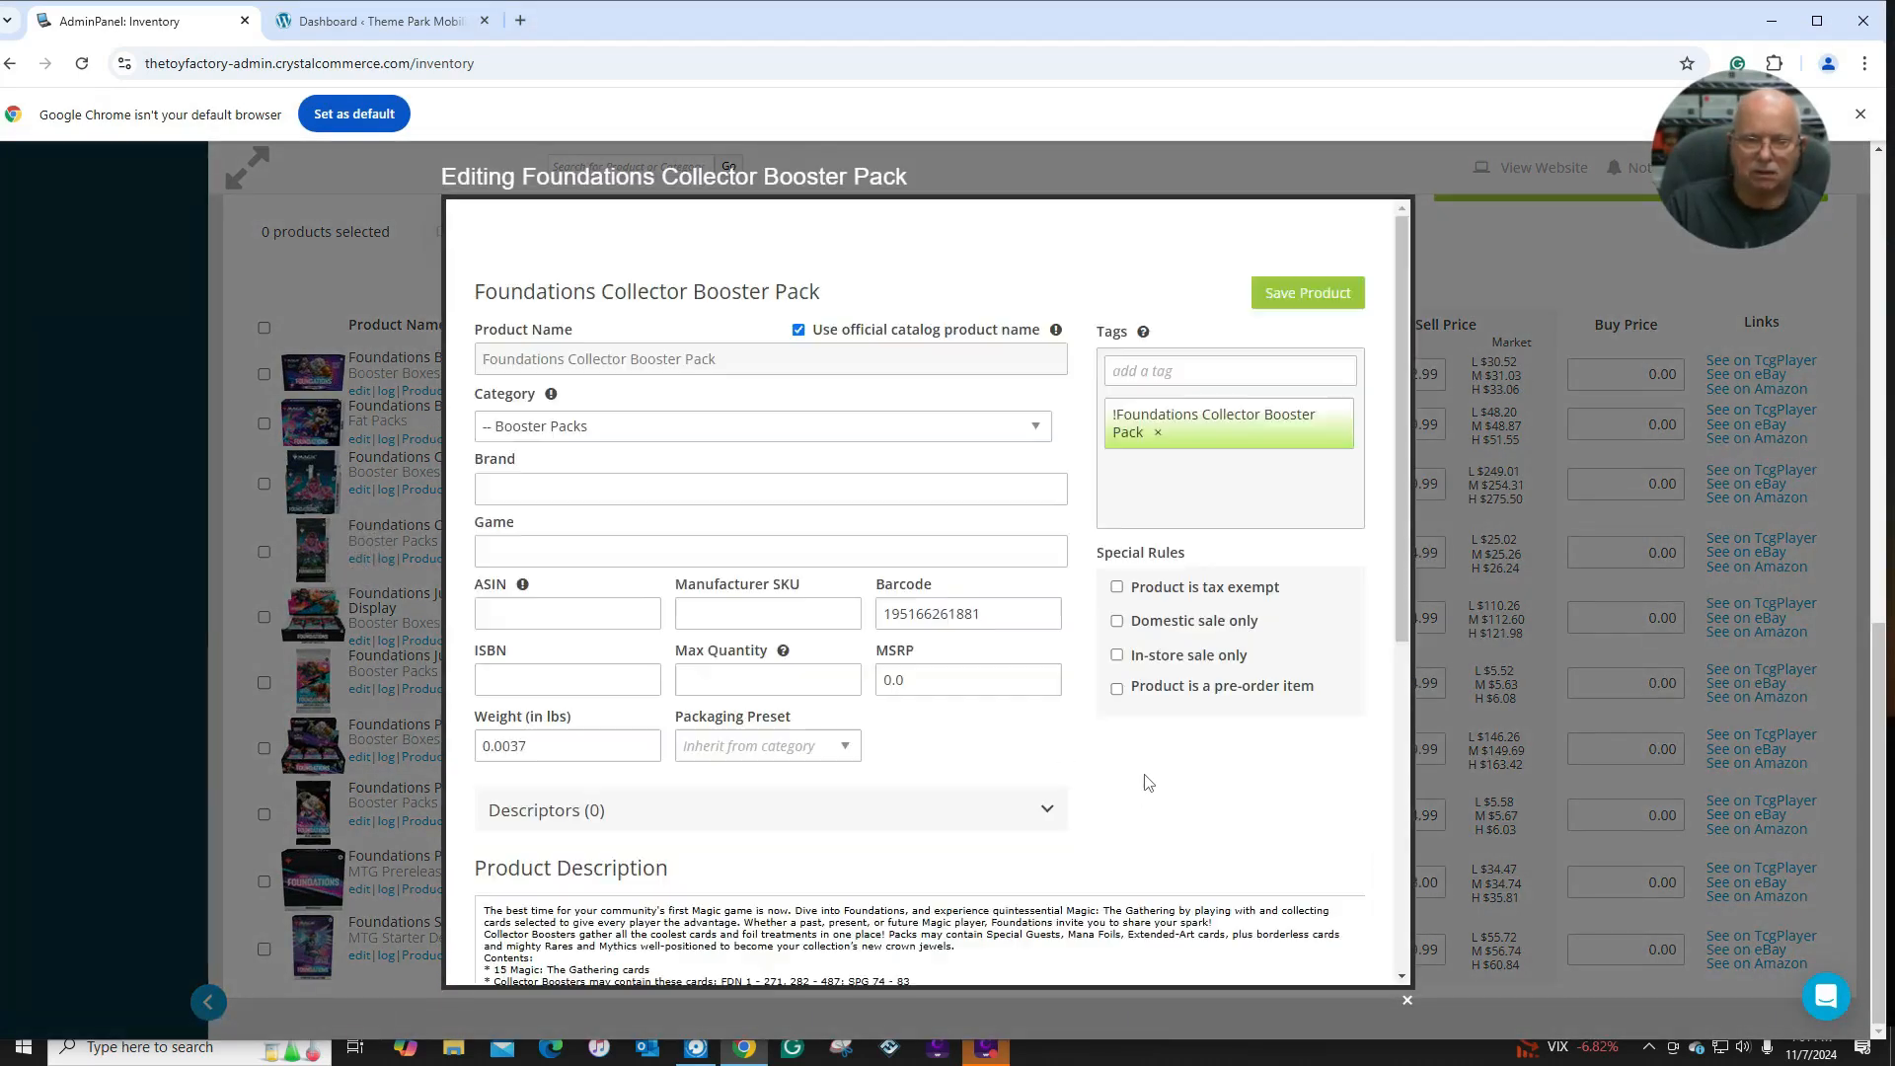
left_click(1116, 688)
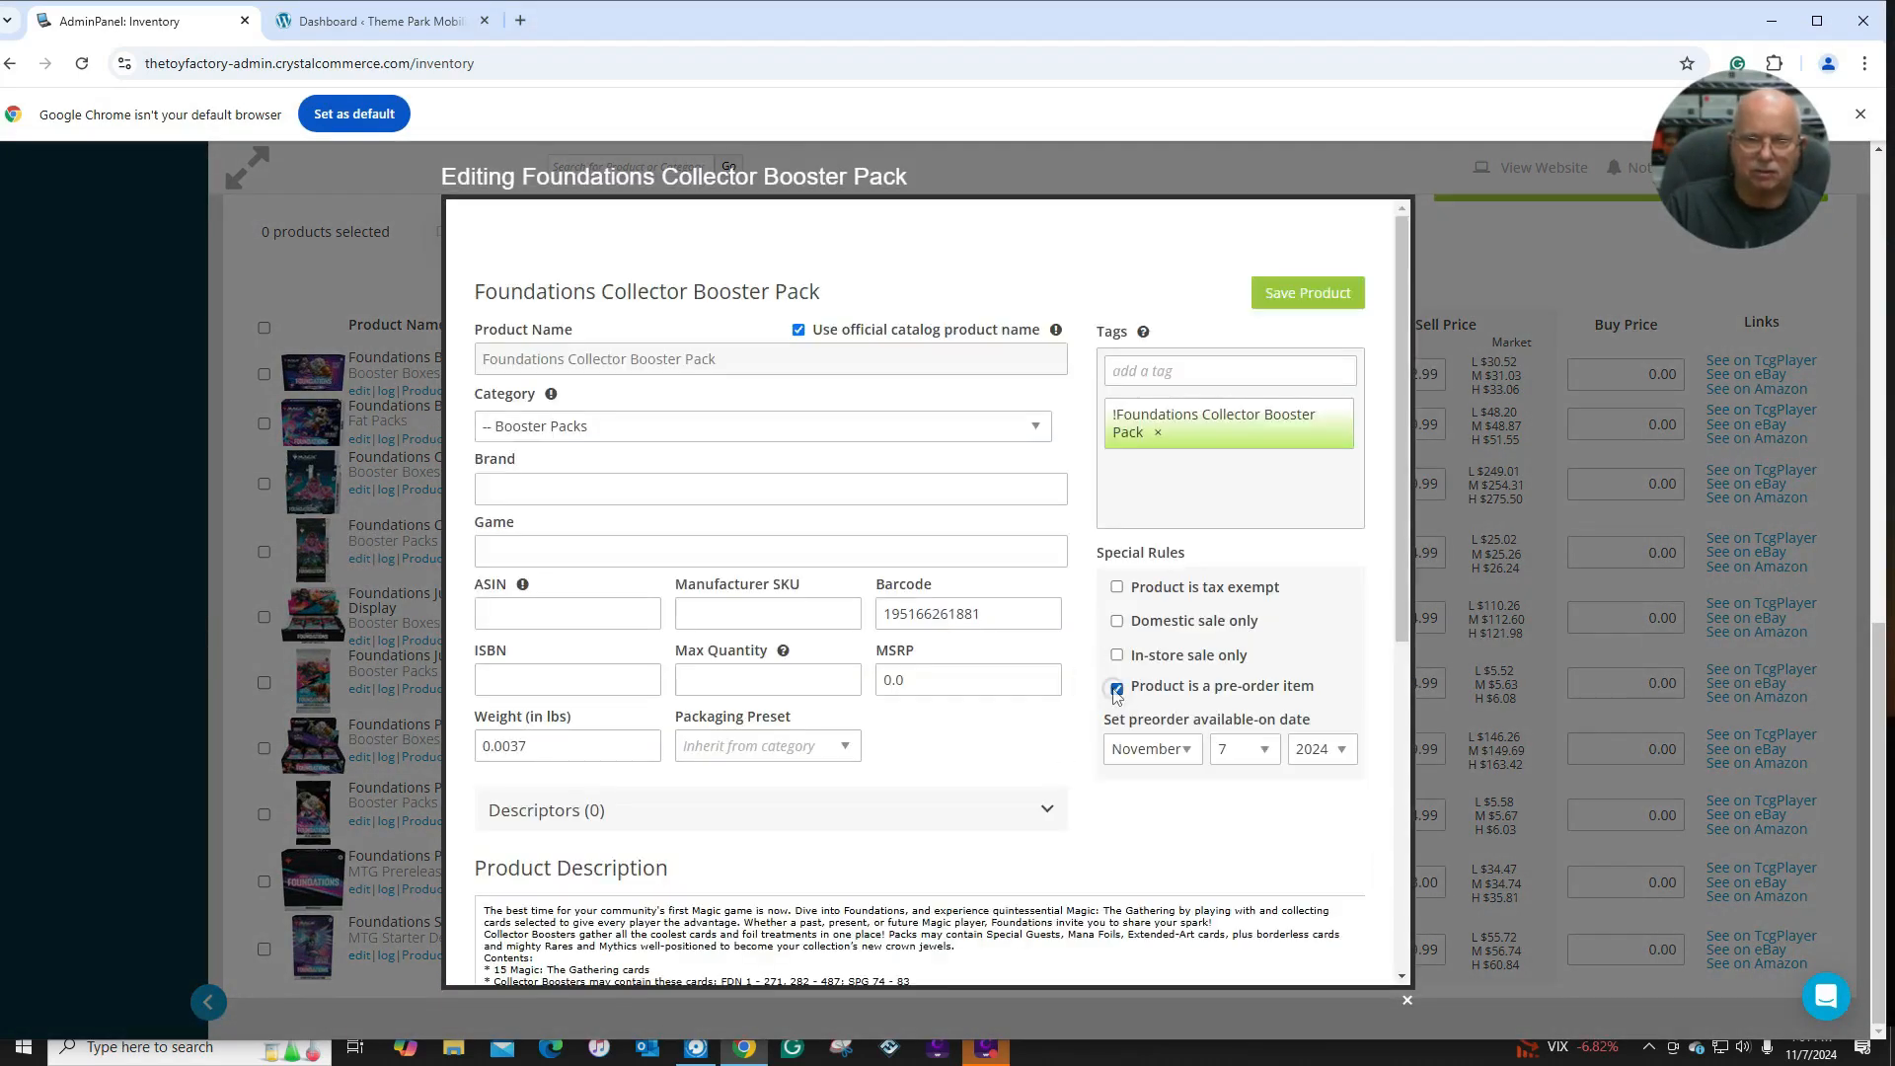
left_click(1263, 752)
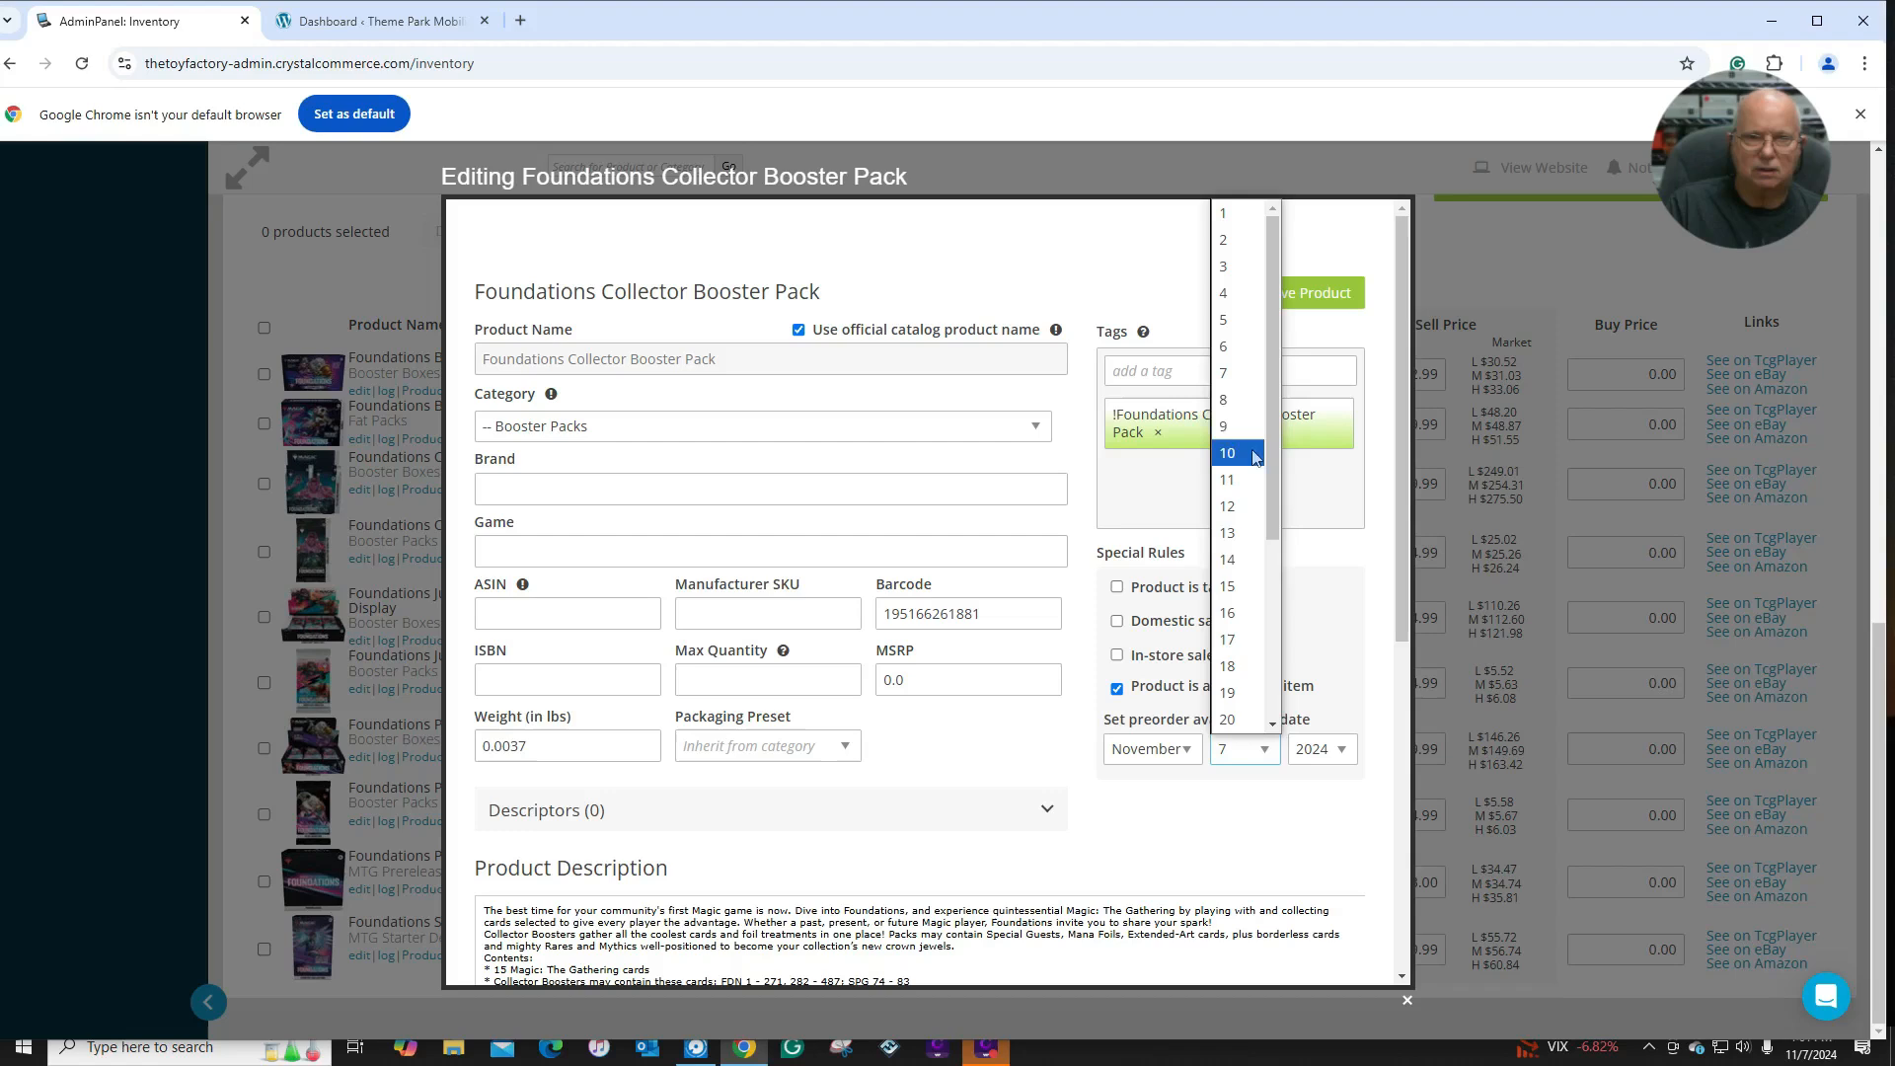
left_click(1232, 399)
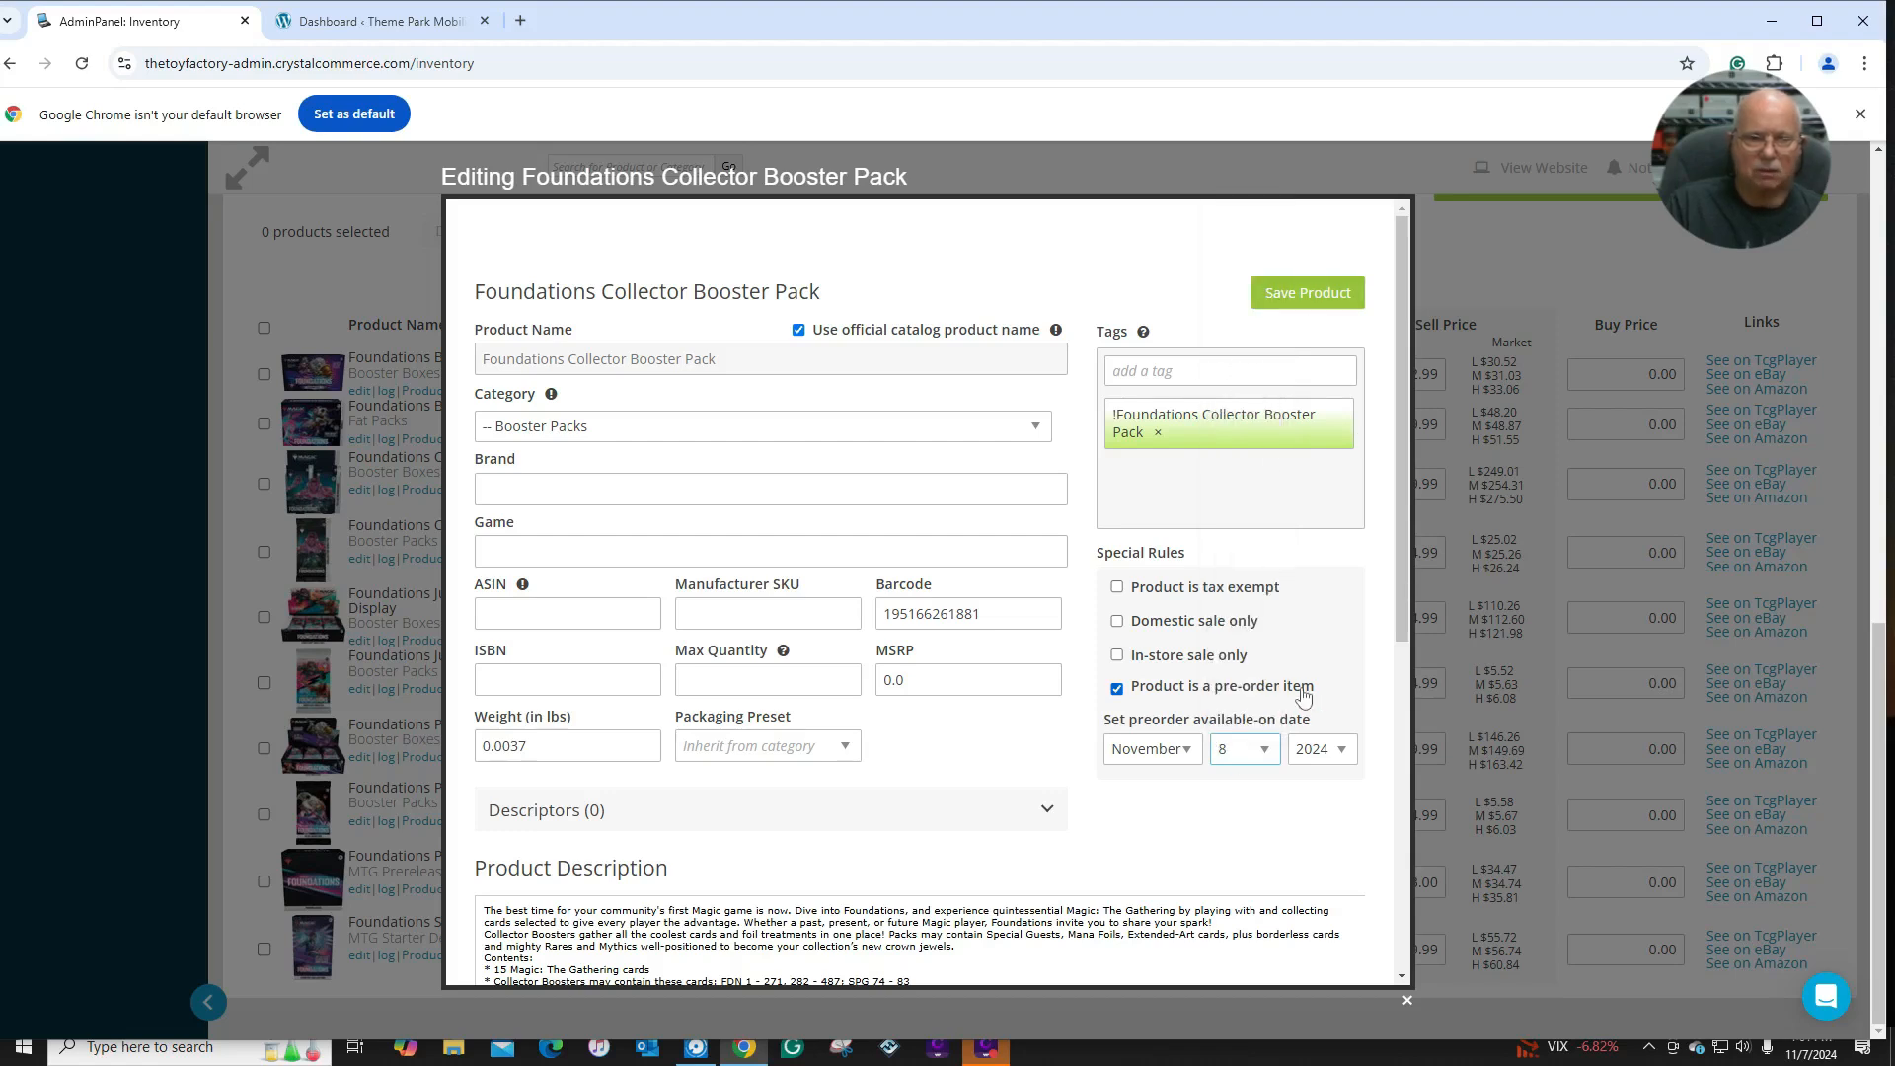
left_click(1305, 294)
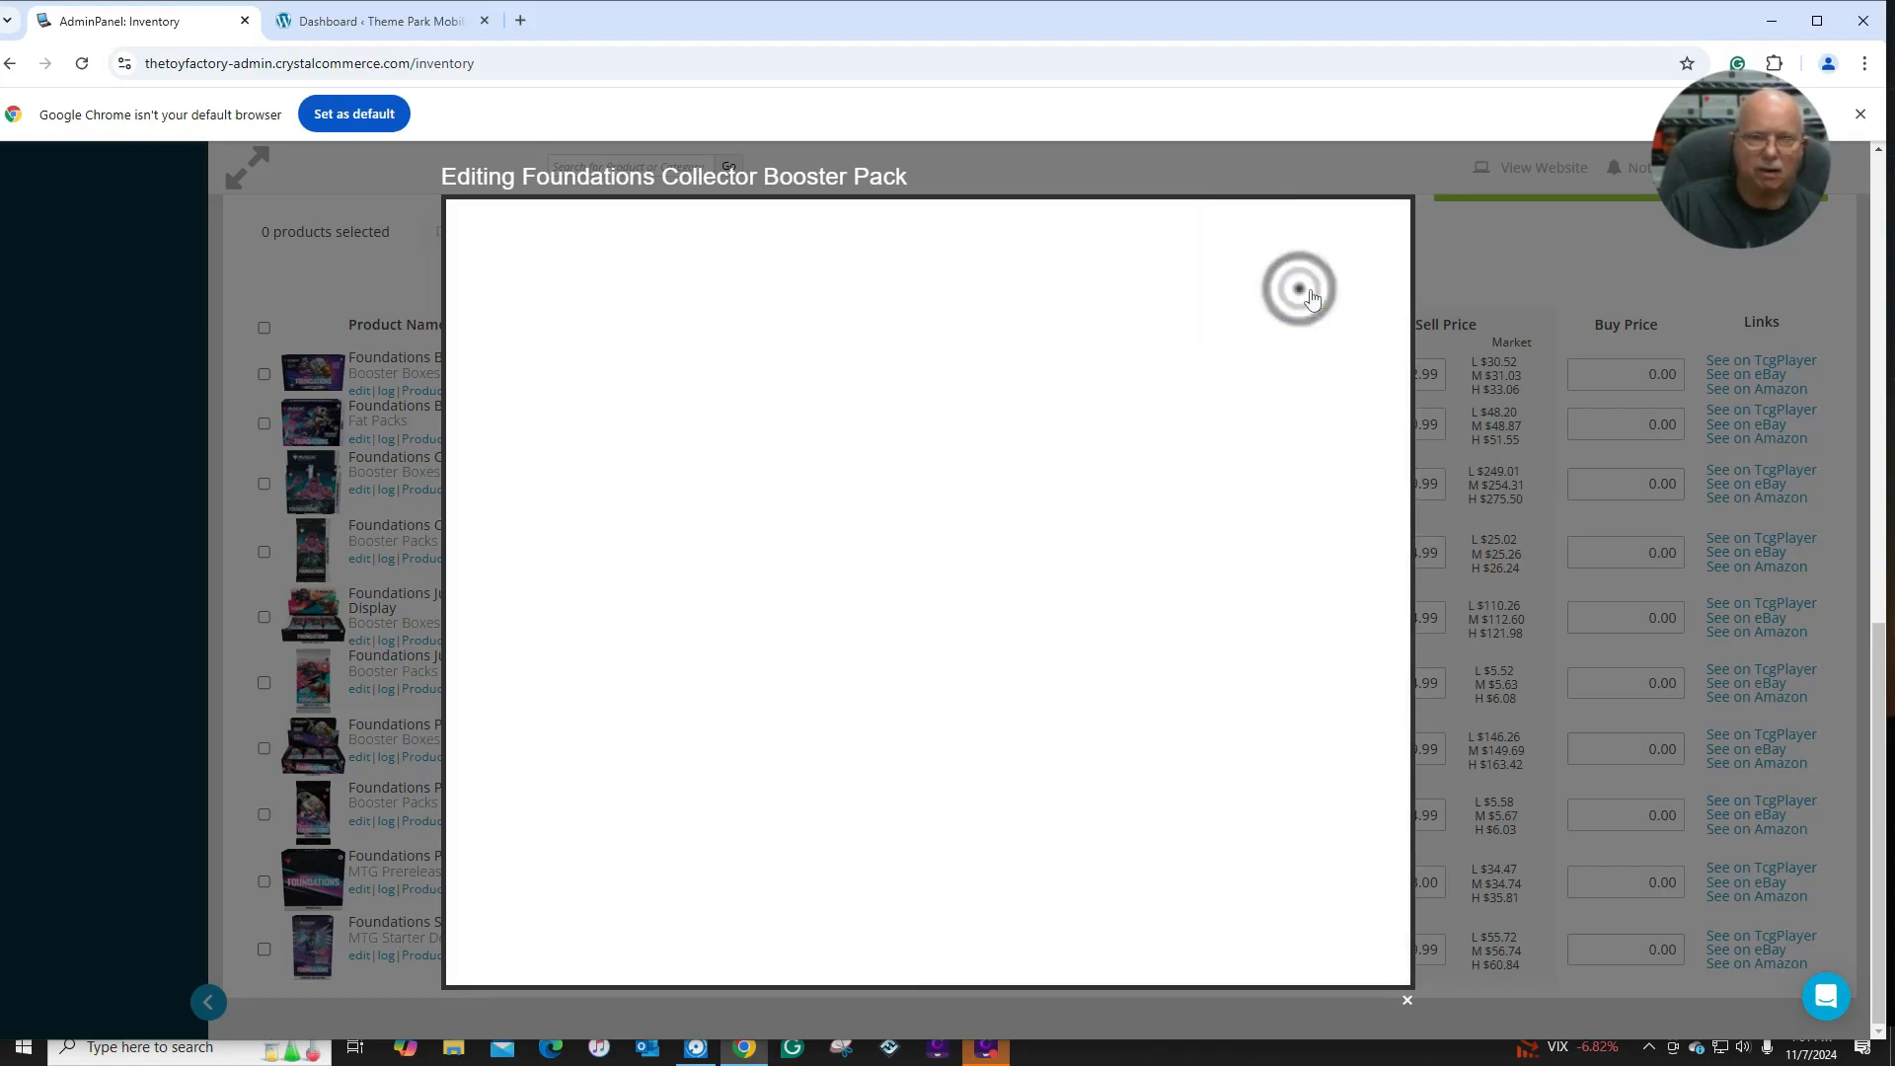
left_click(1500, 266)
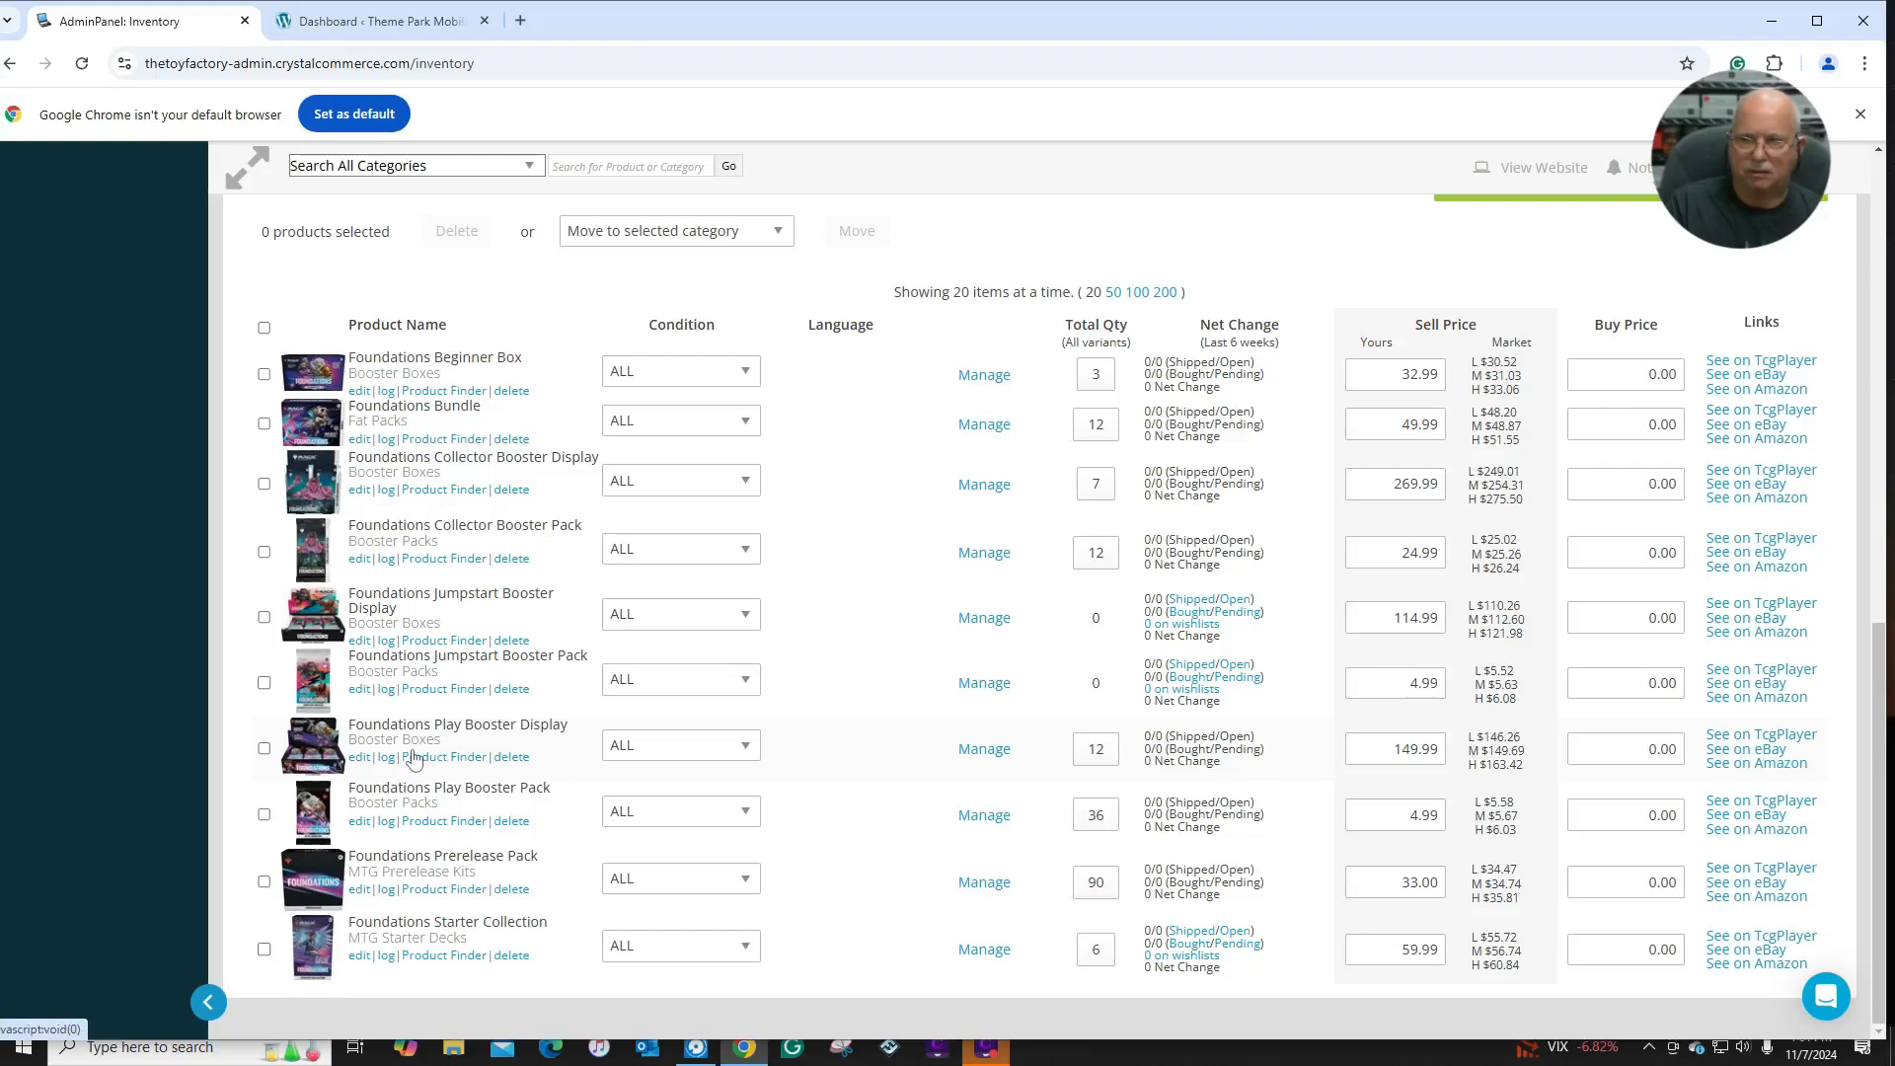
left_click(362, 757)
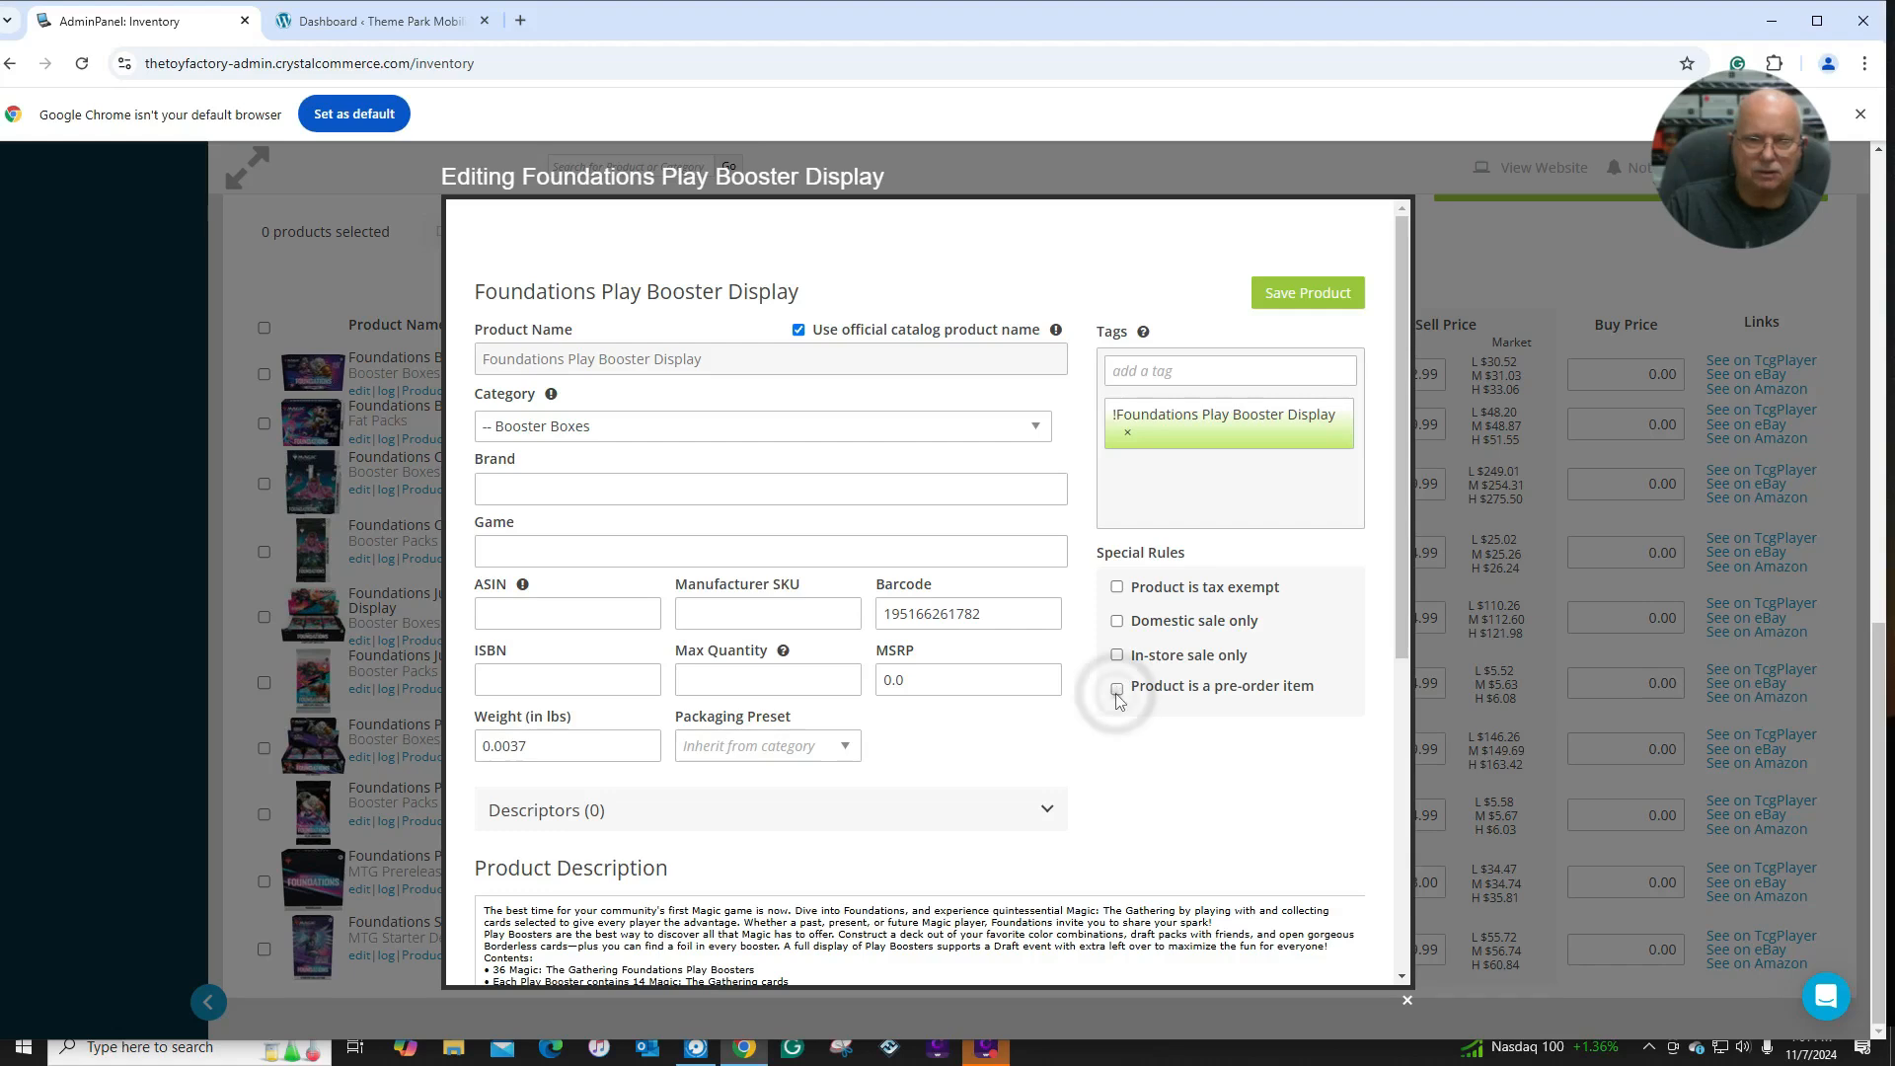
left_click(1116, 690)
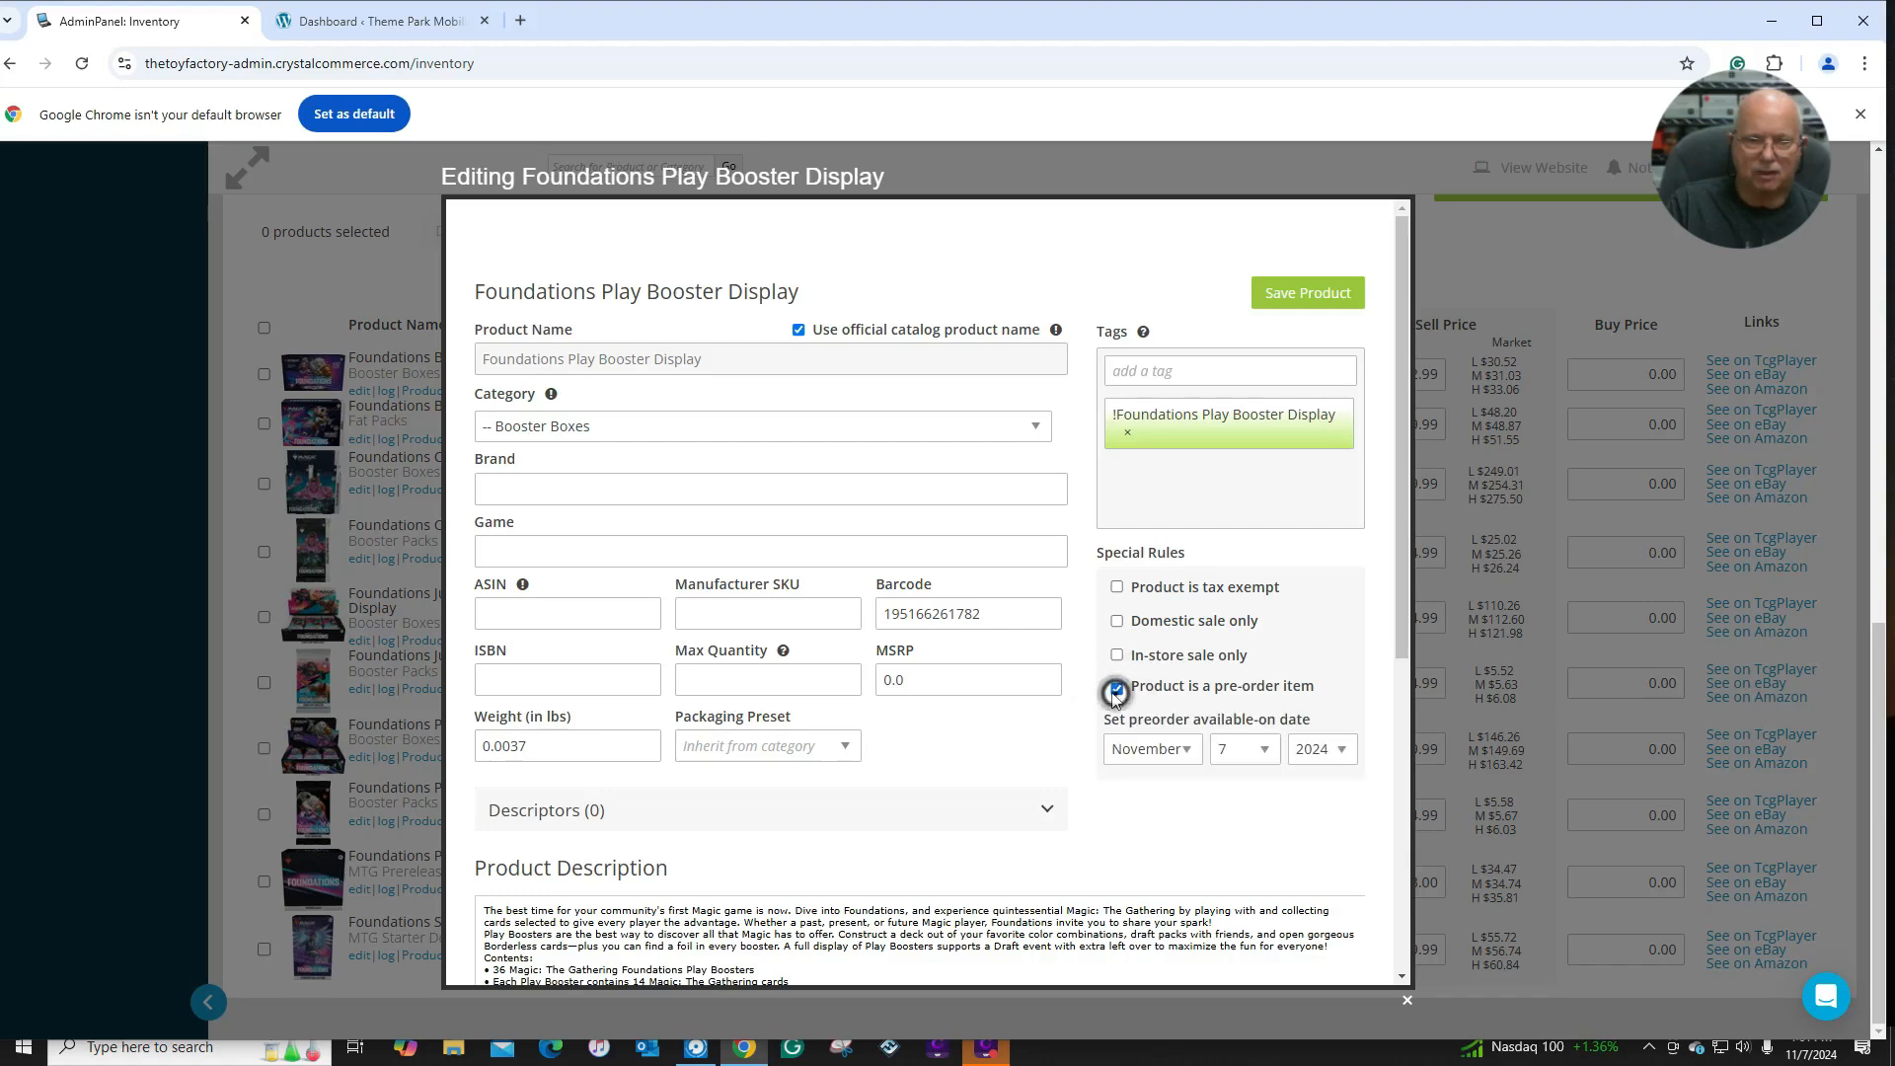
left_click(1264, 756)
left_click(1240, 402)
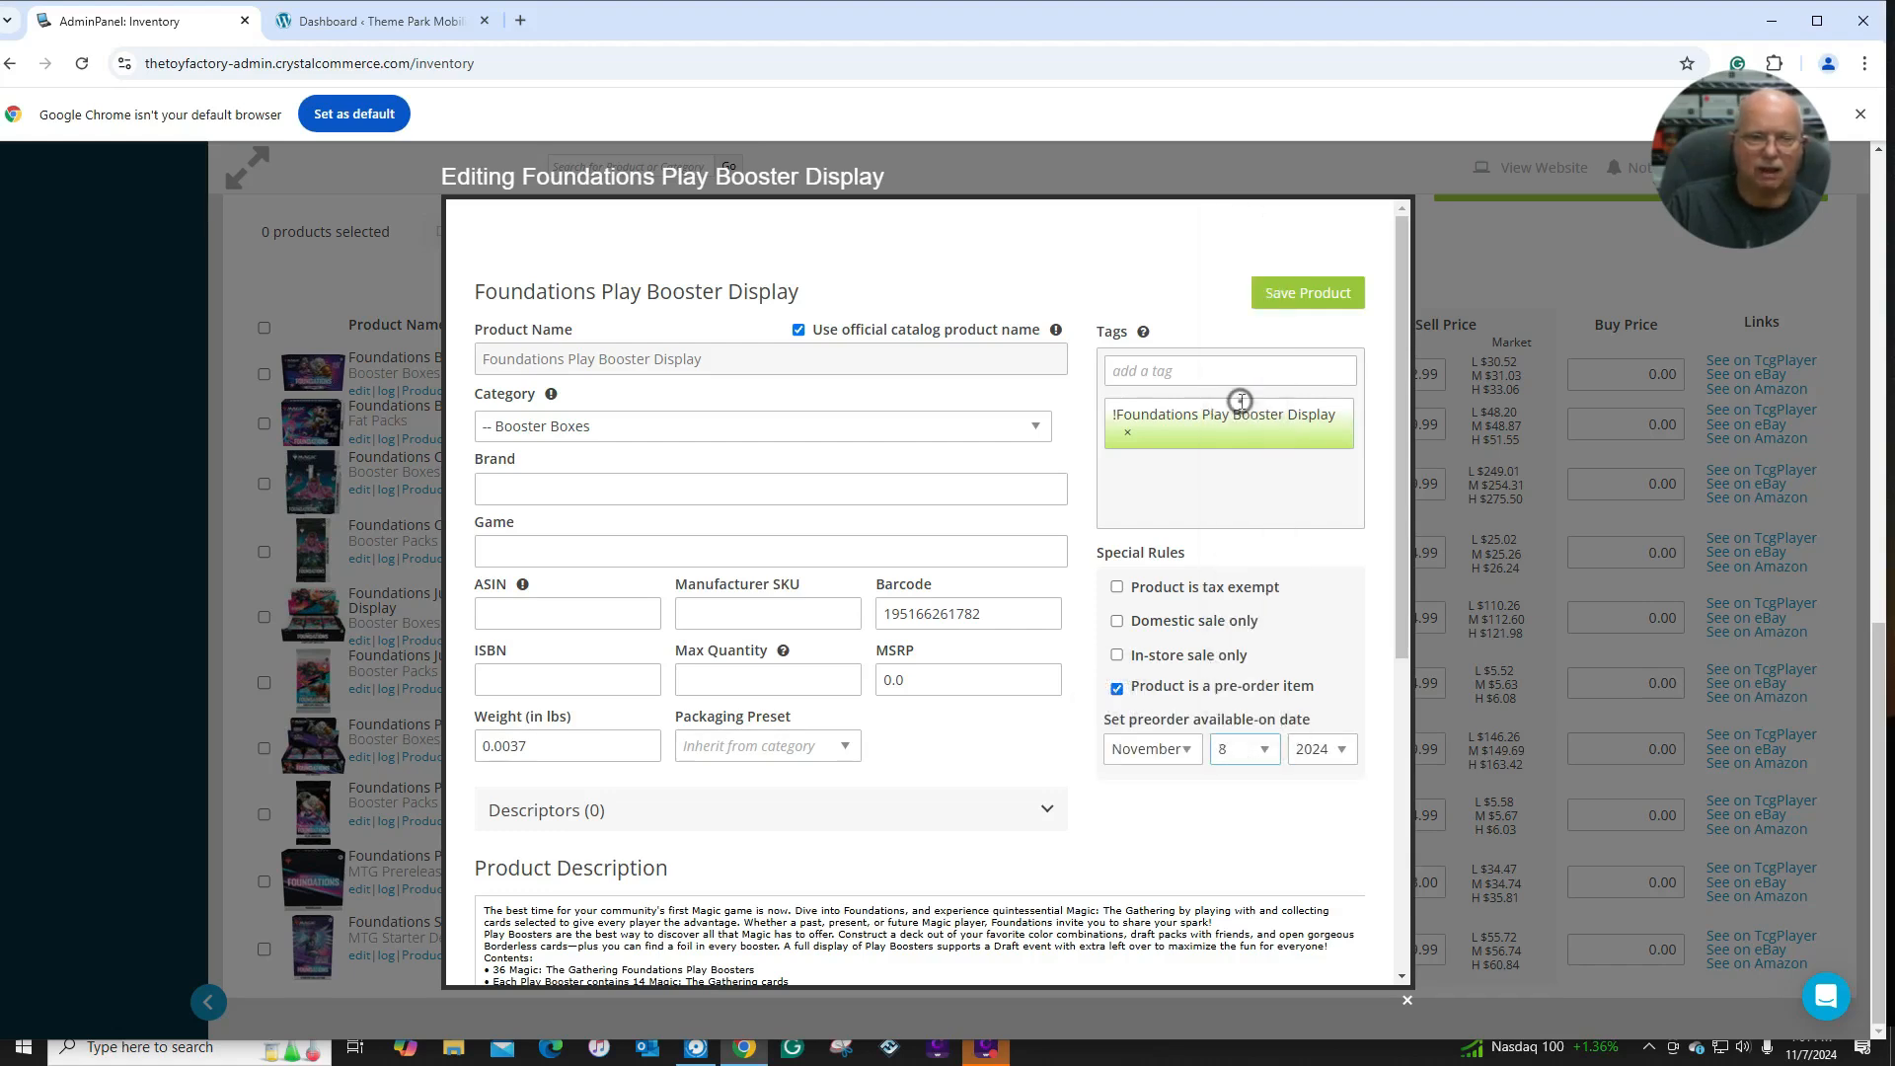
left_click(1268, 752)
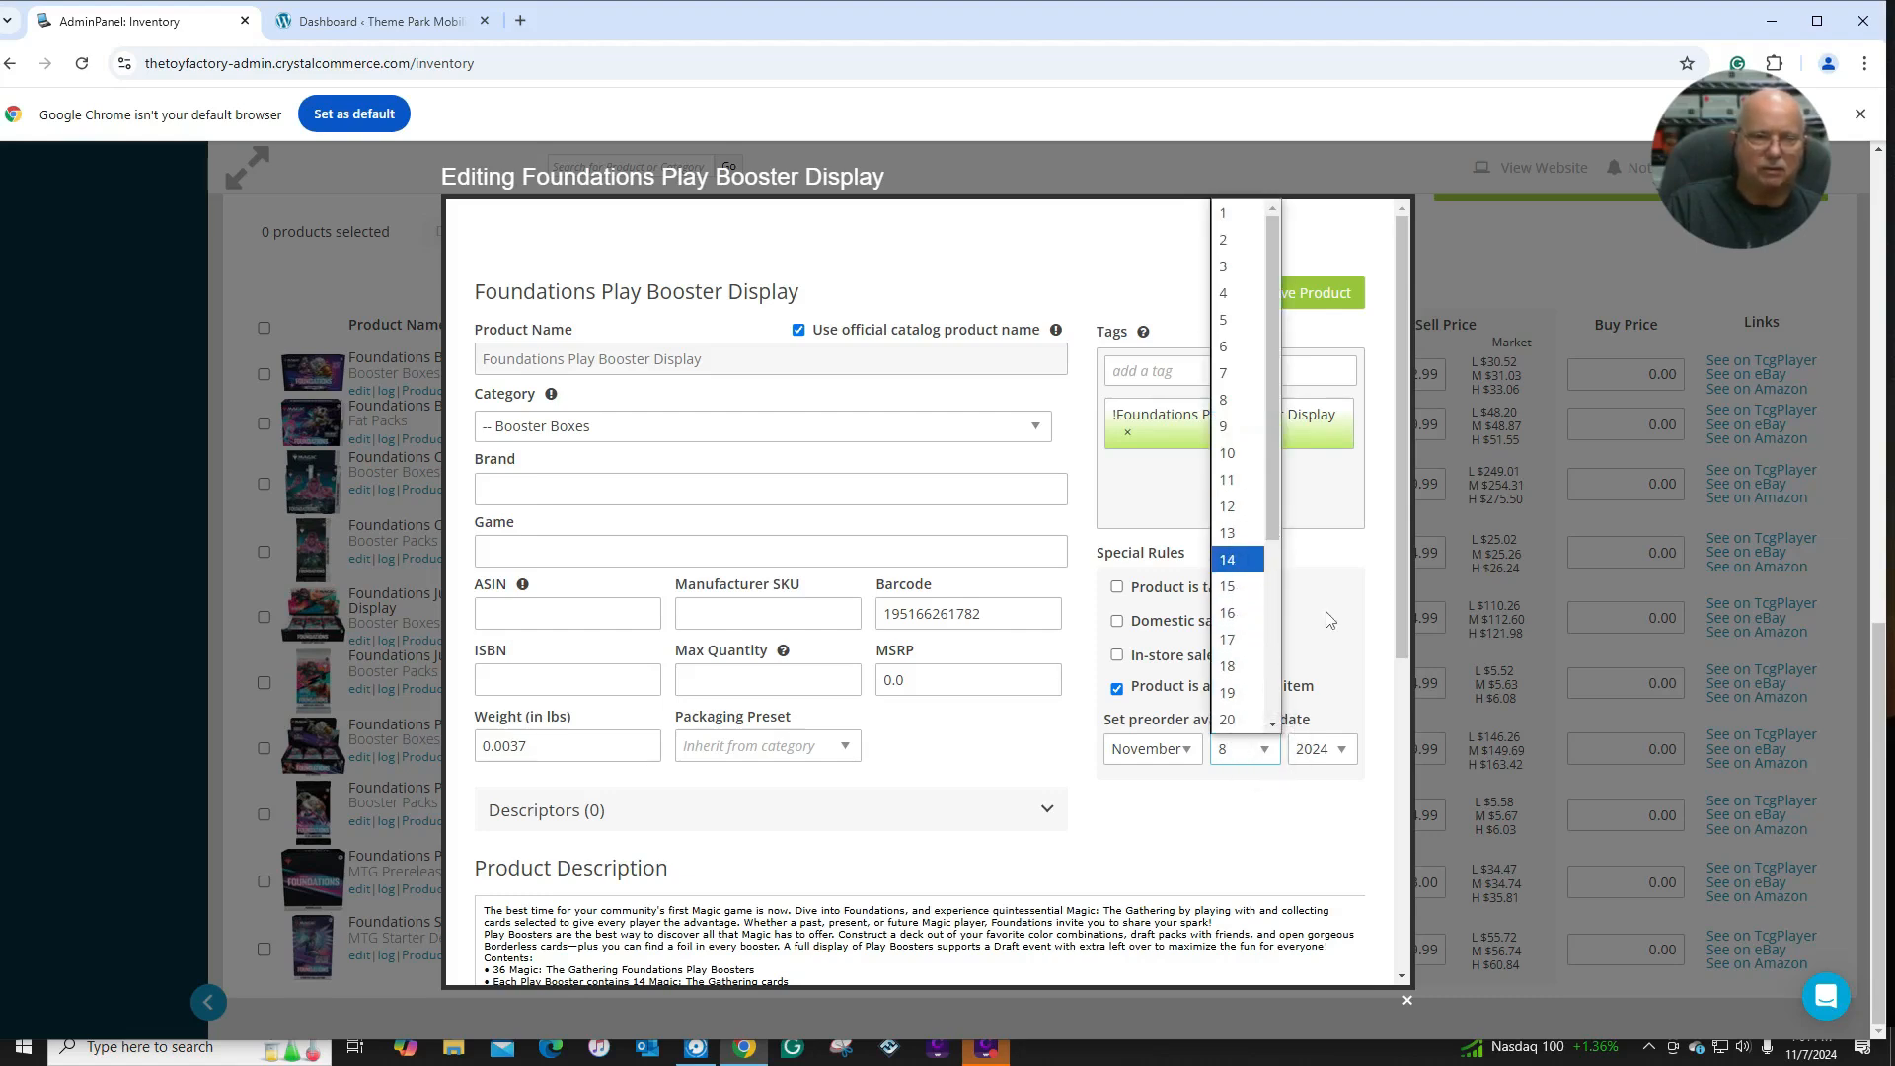
left_click(1445, 279)
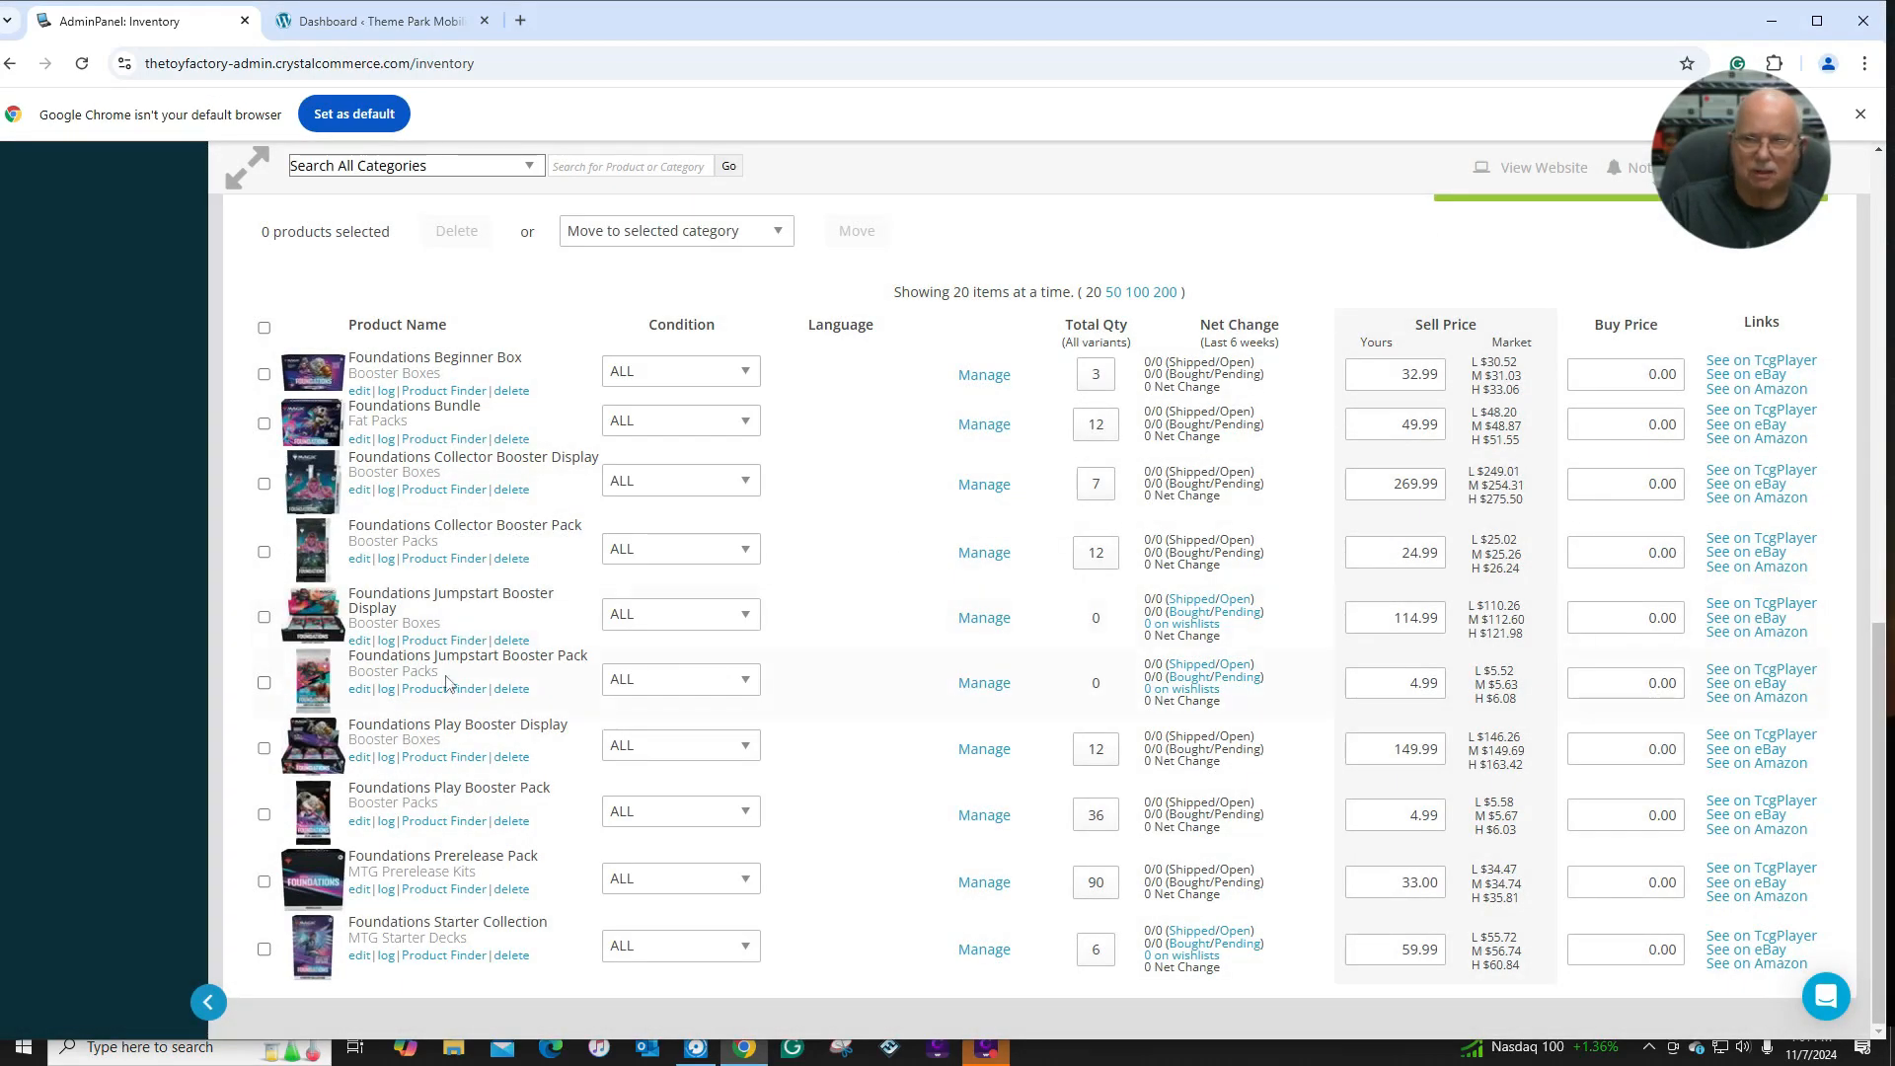
Mark Foundations Play Booster Display as a pre-order item available on November 8, 2024, save the product, and return to the inventory.
left_click(359, 757)
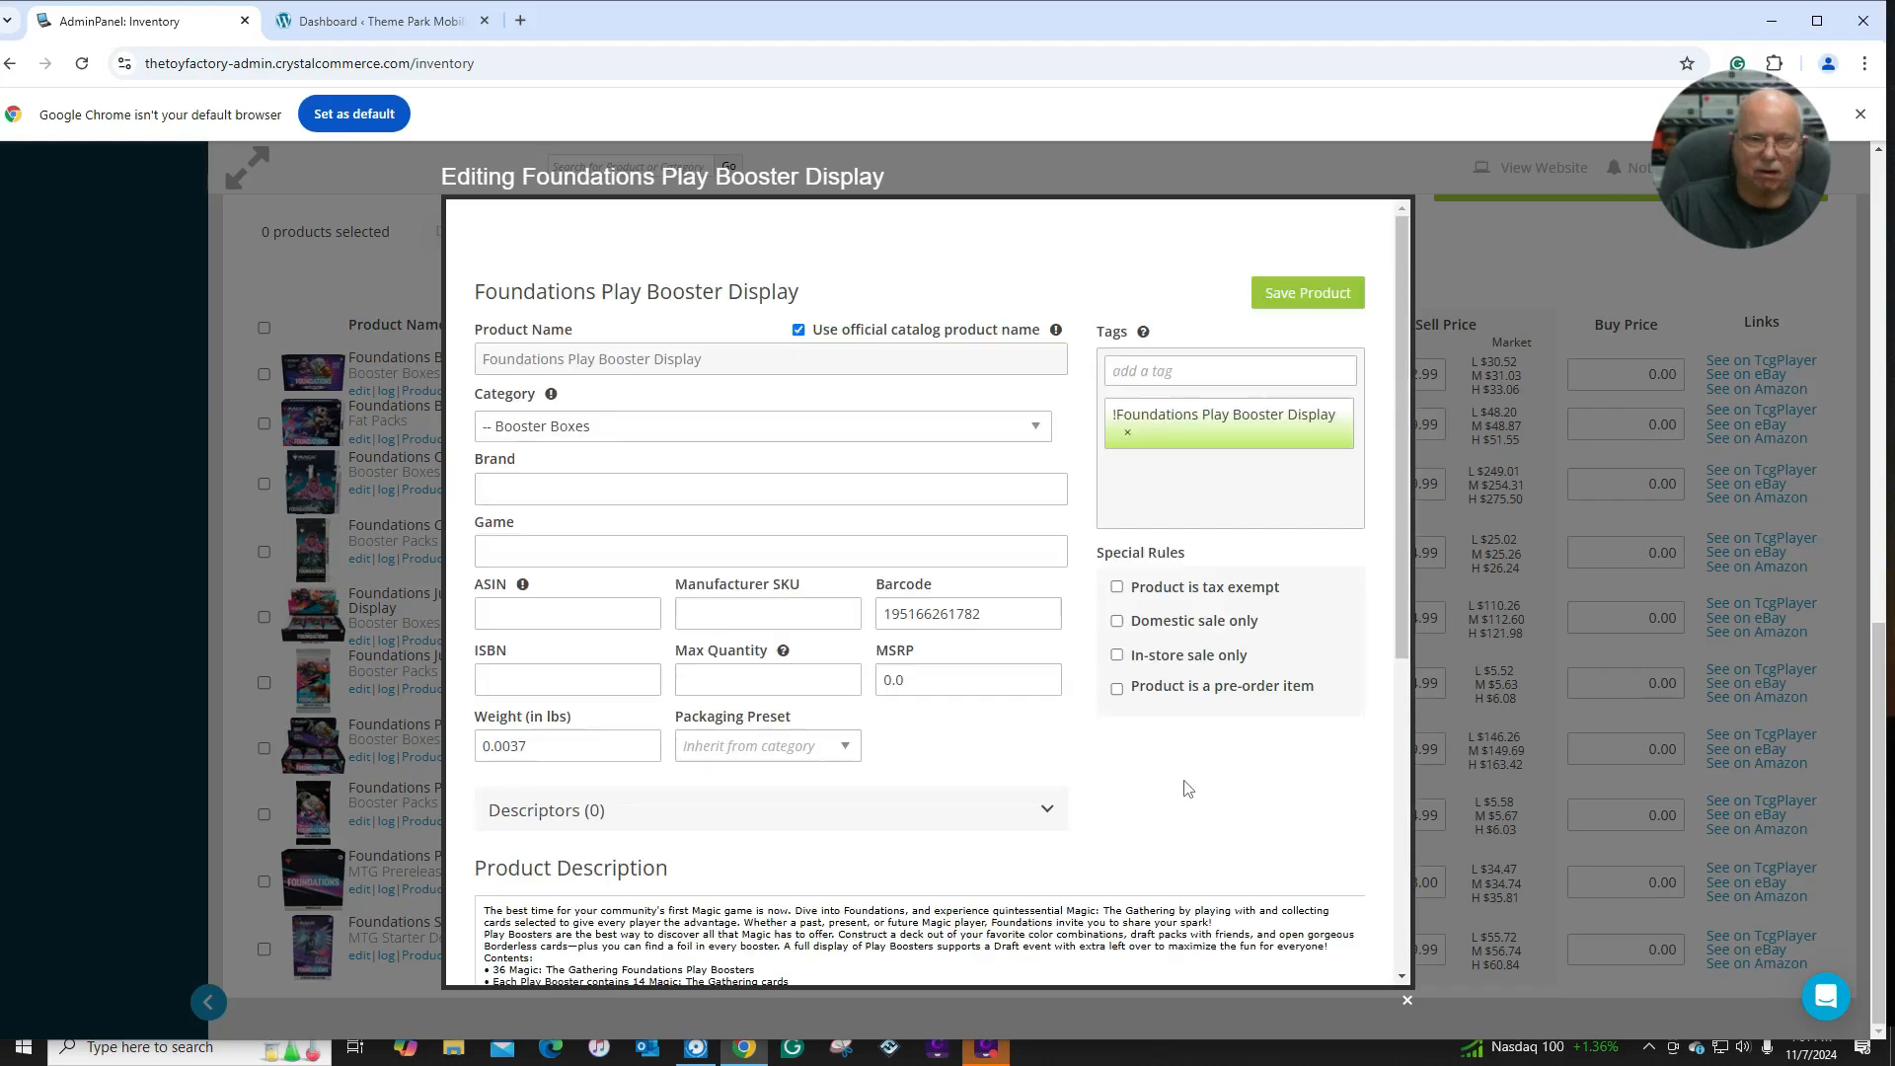
left_click(1117, 688)
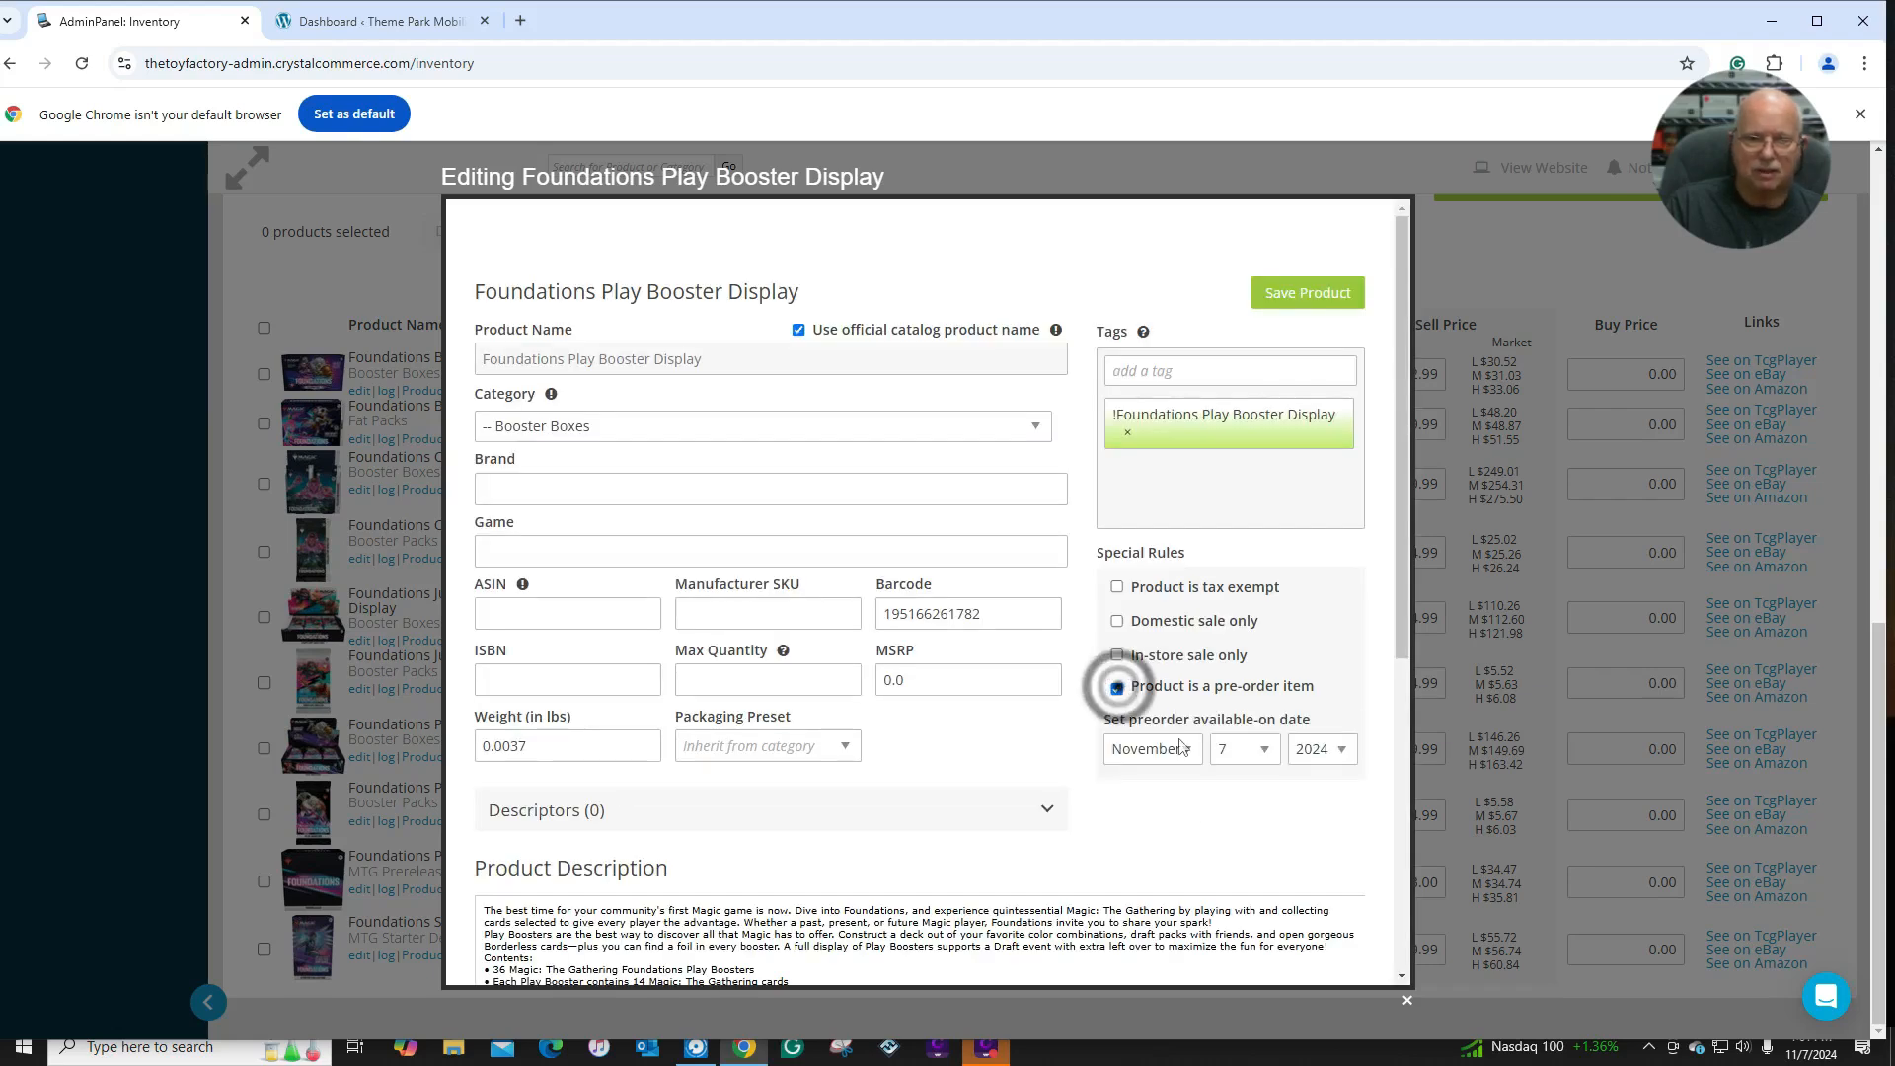
left_click(1262, 748)
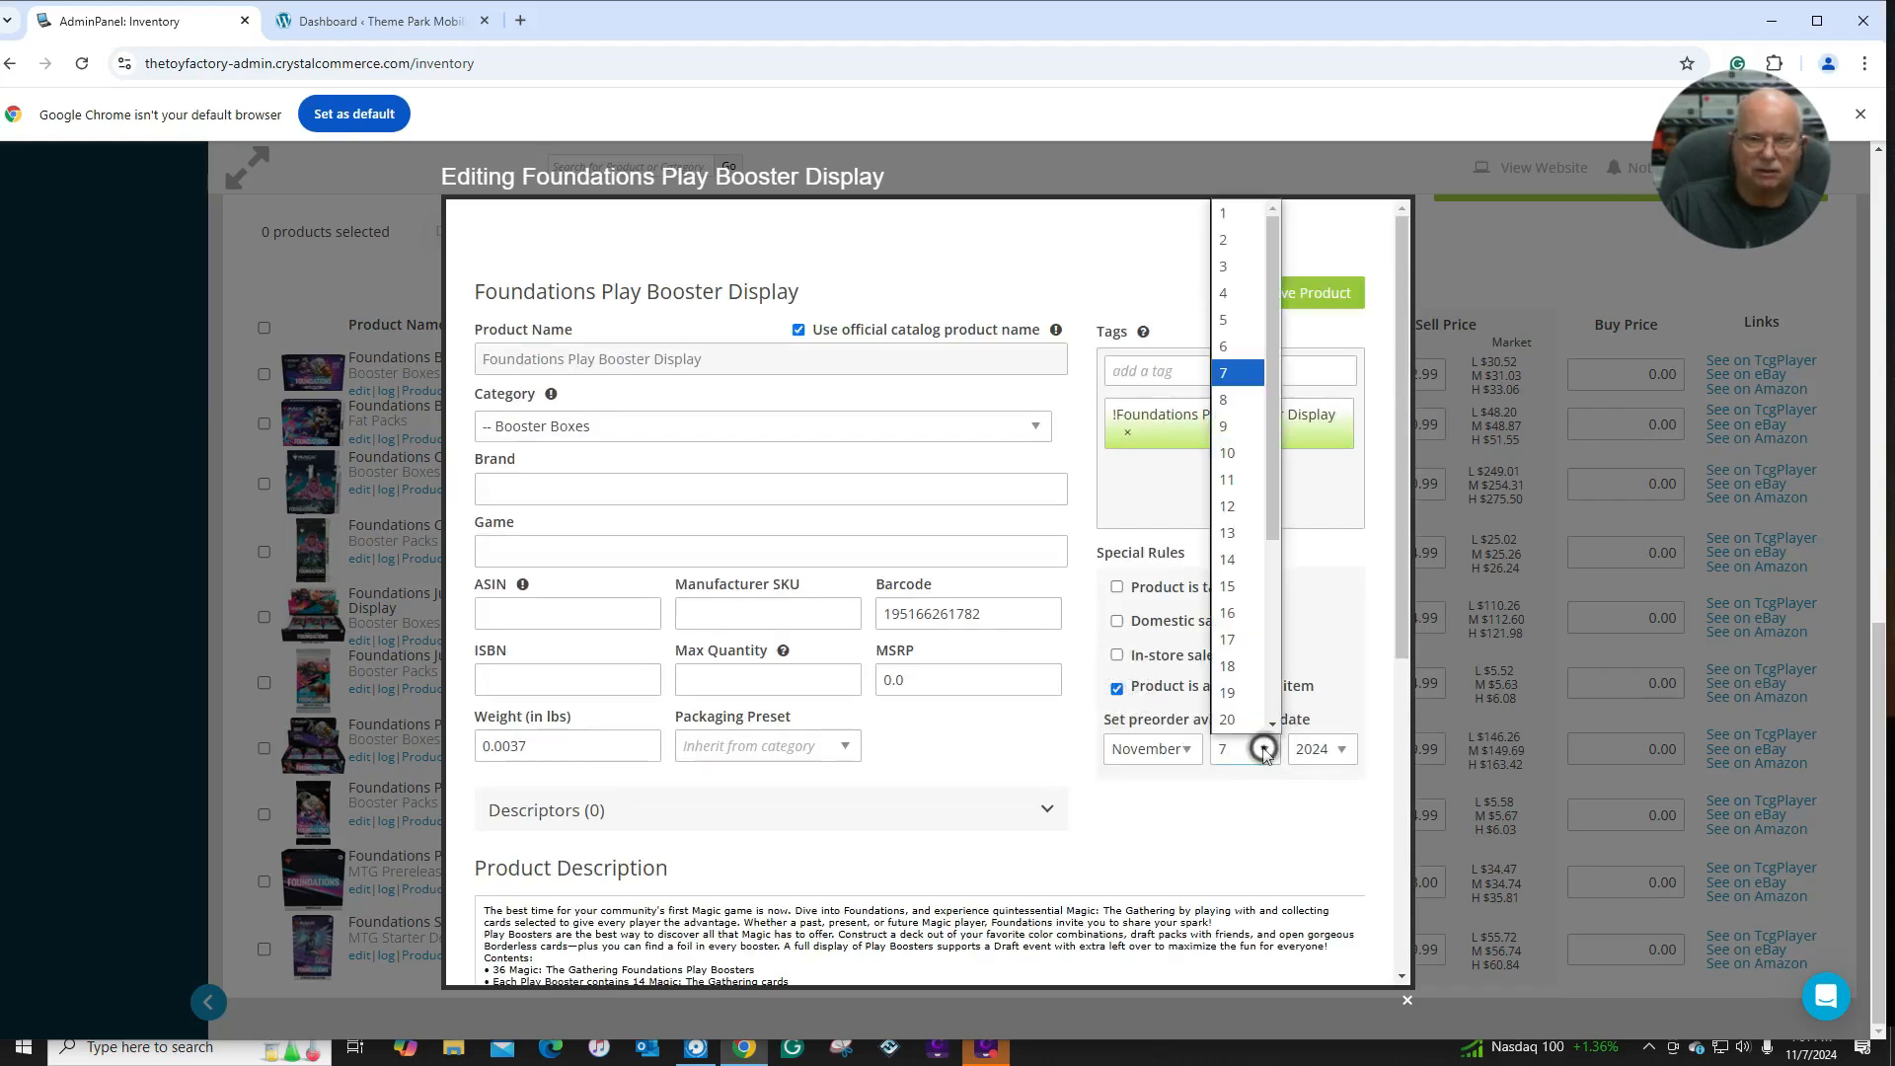
left_click(1226, 399)
left_click(1303, 293)
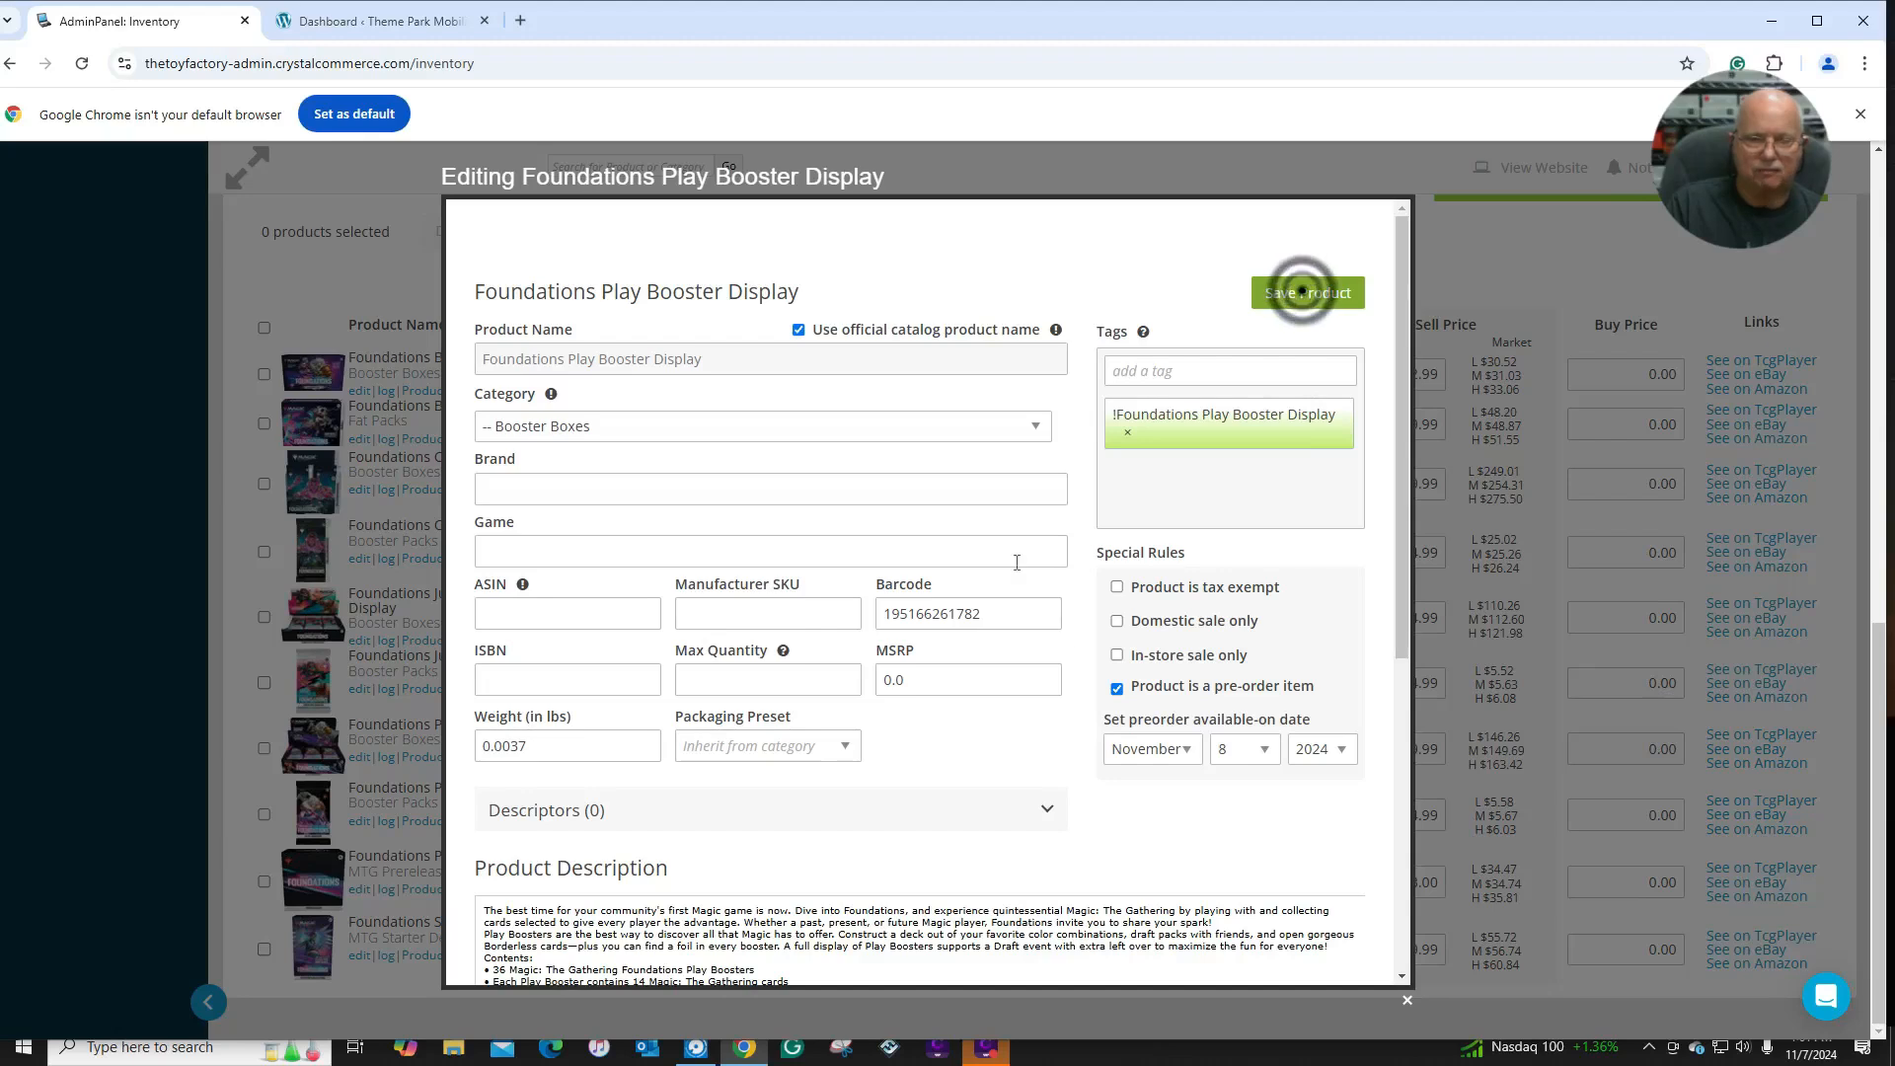
left_click(1473, 263)
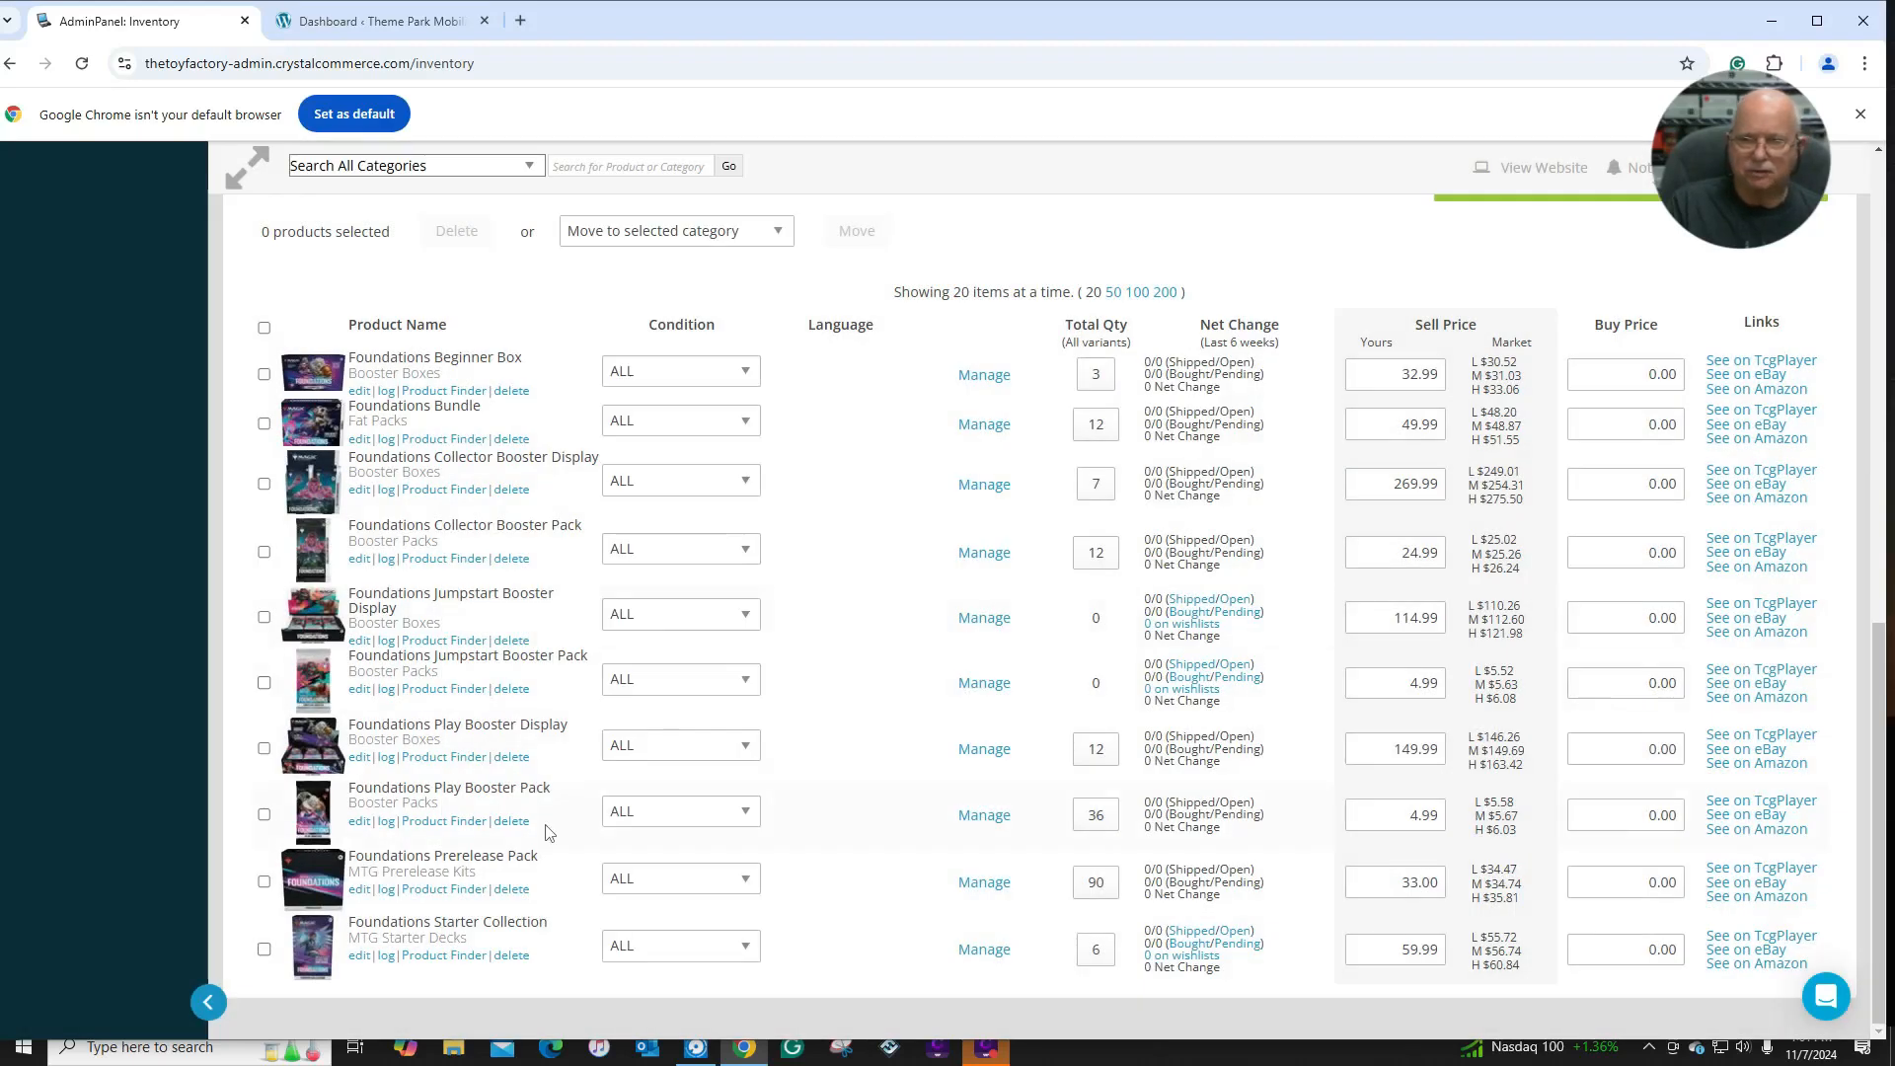
Mark Foundations Play Booster Pack as a pre-order item available on November 8, 2024, save the product, and return to the inventory.
left_click(359, 821)
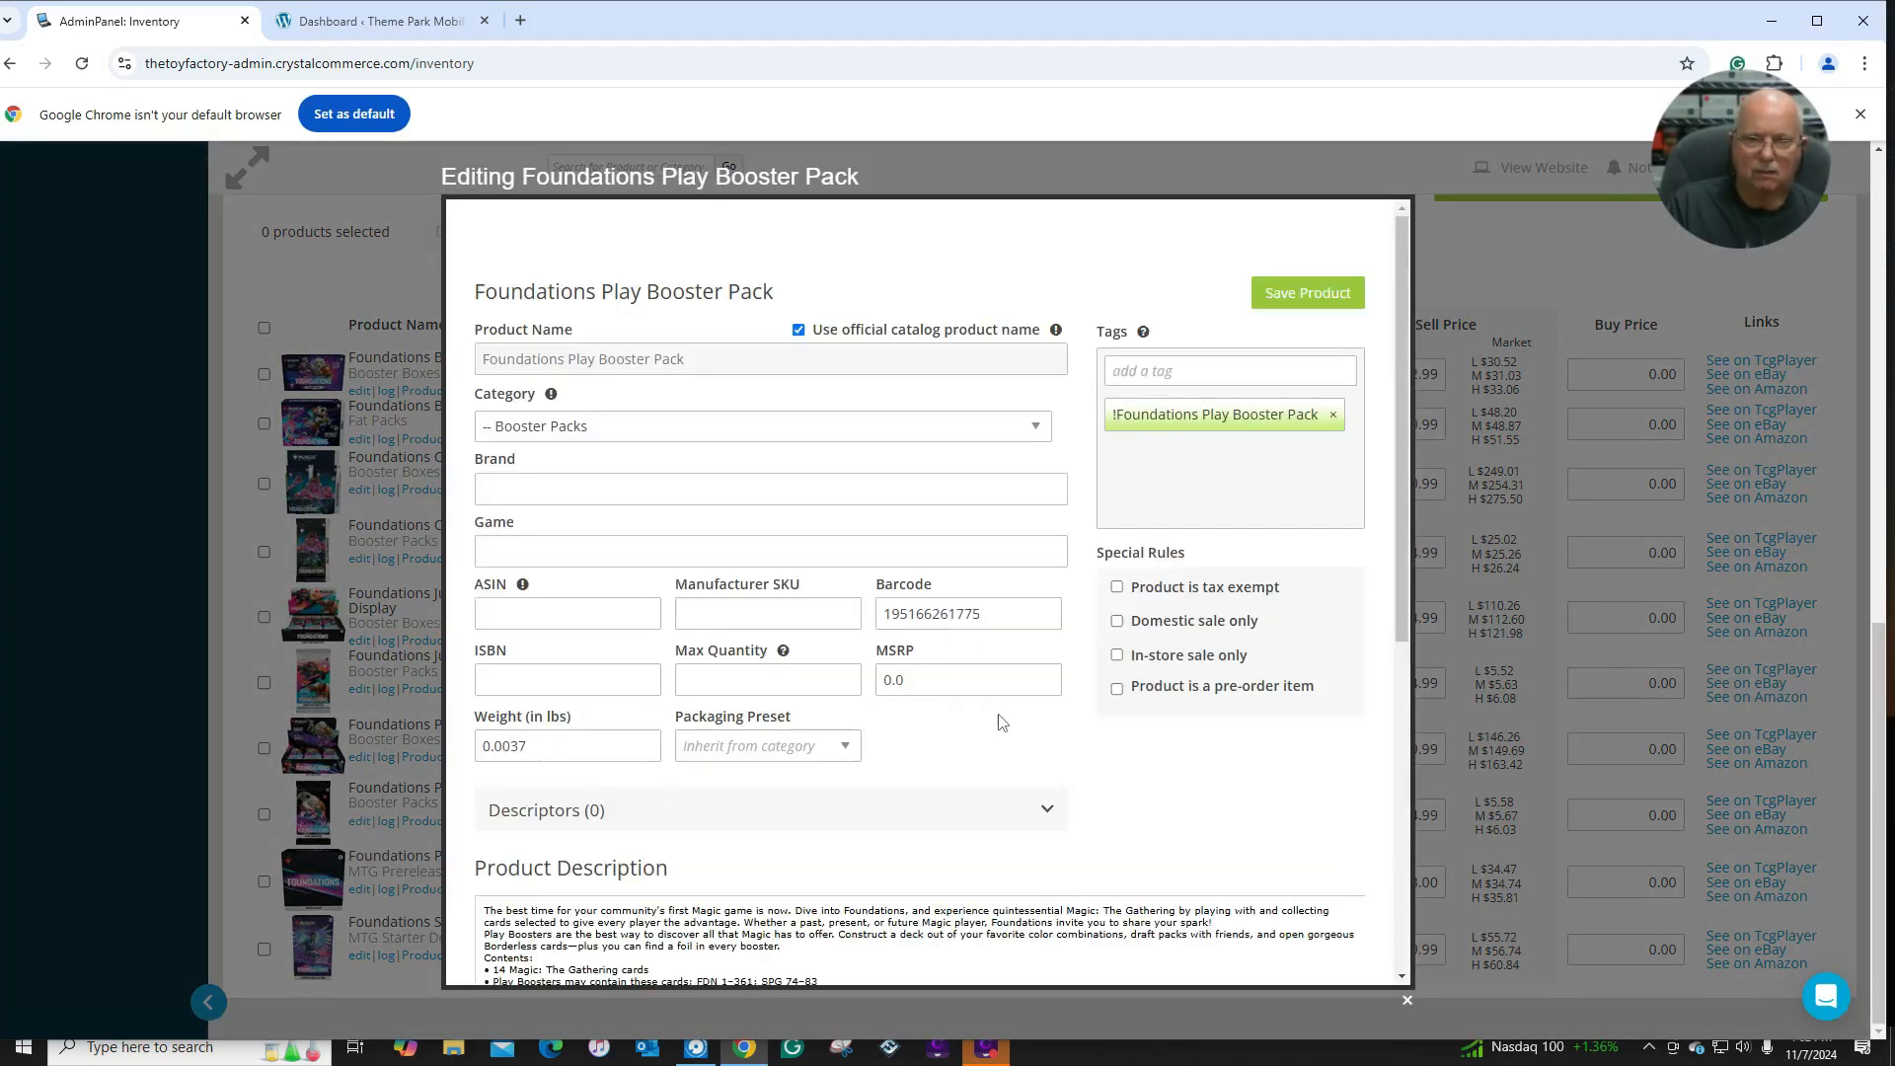
left_click(1117, 688)
left_click(1260, 749)
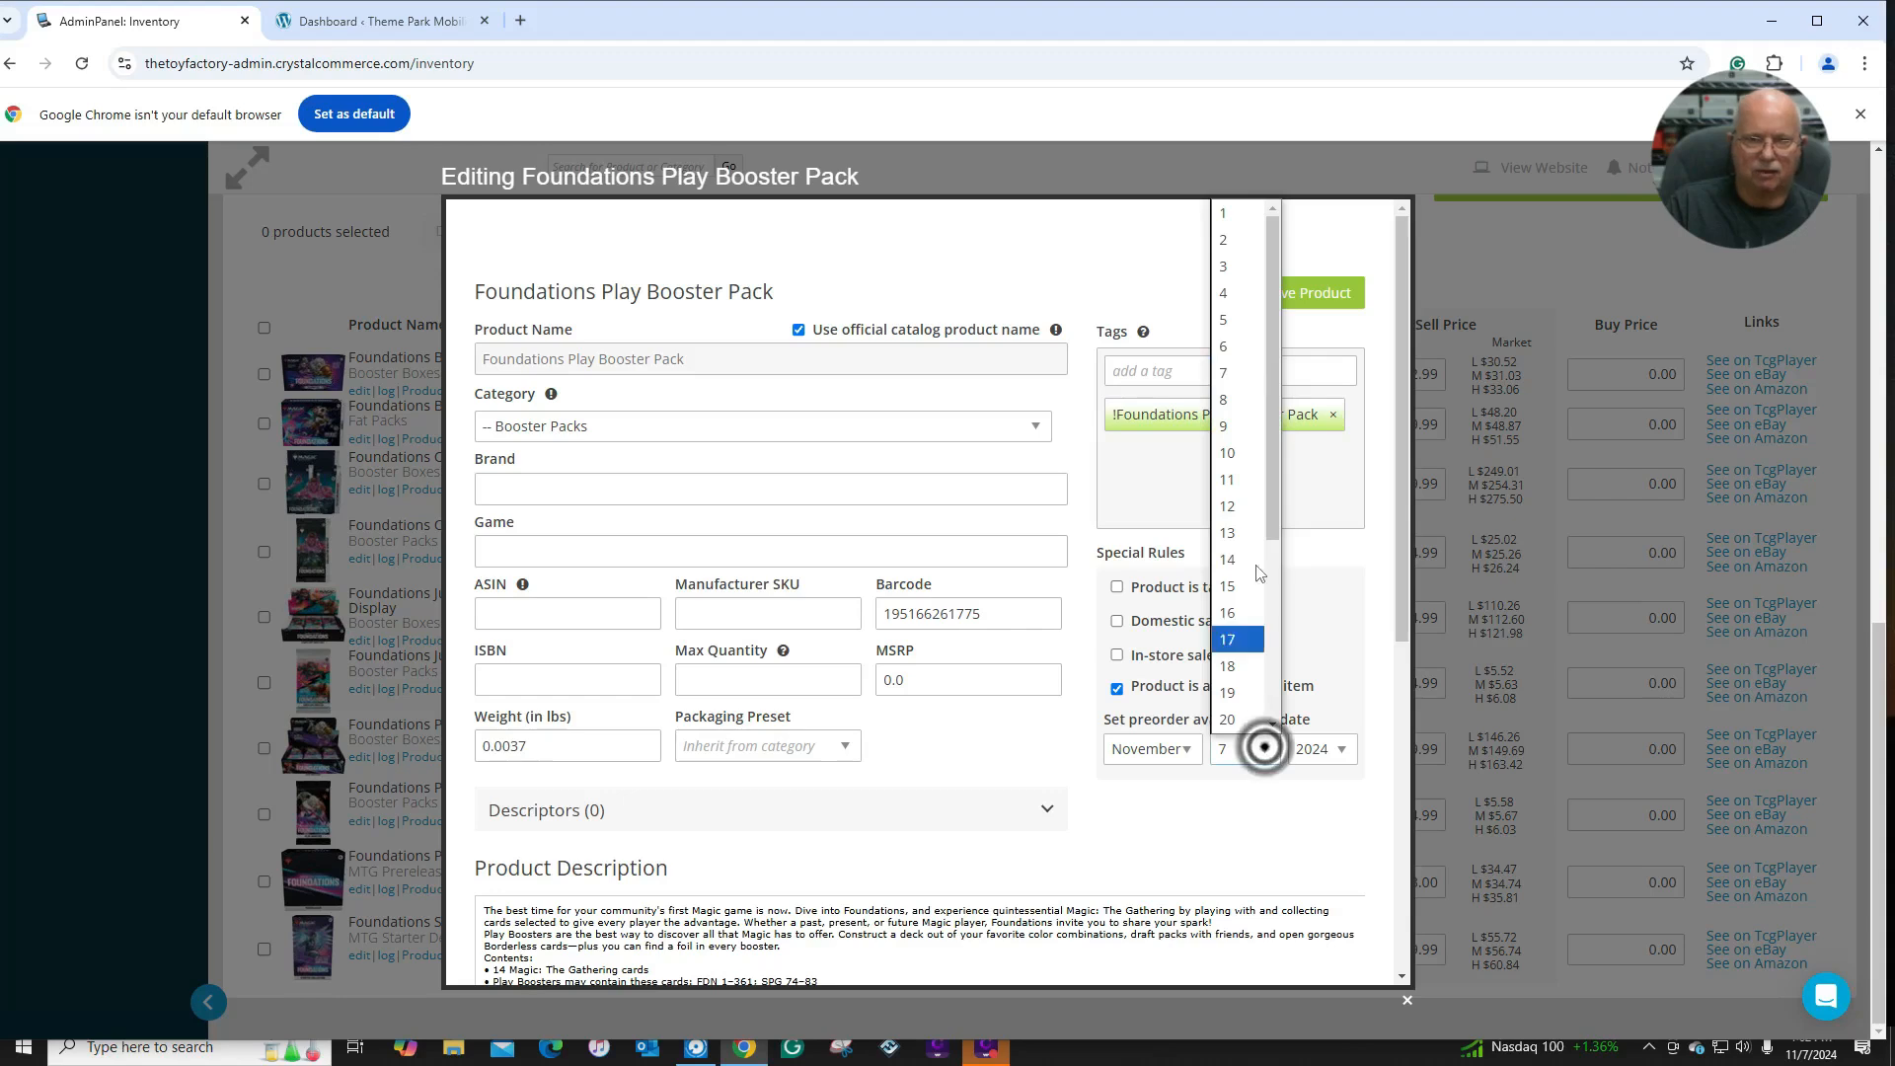
left_click(1227, 396)
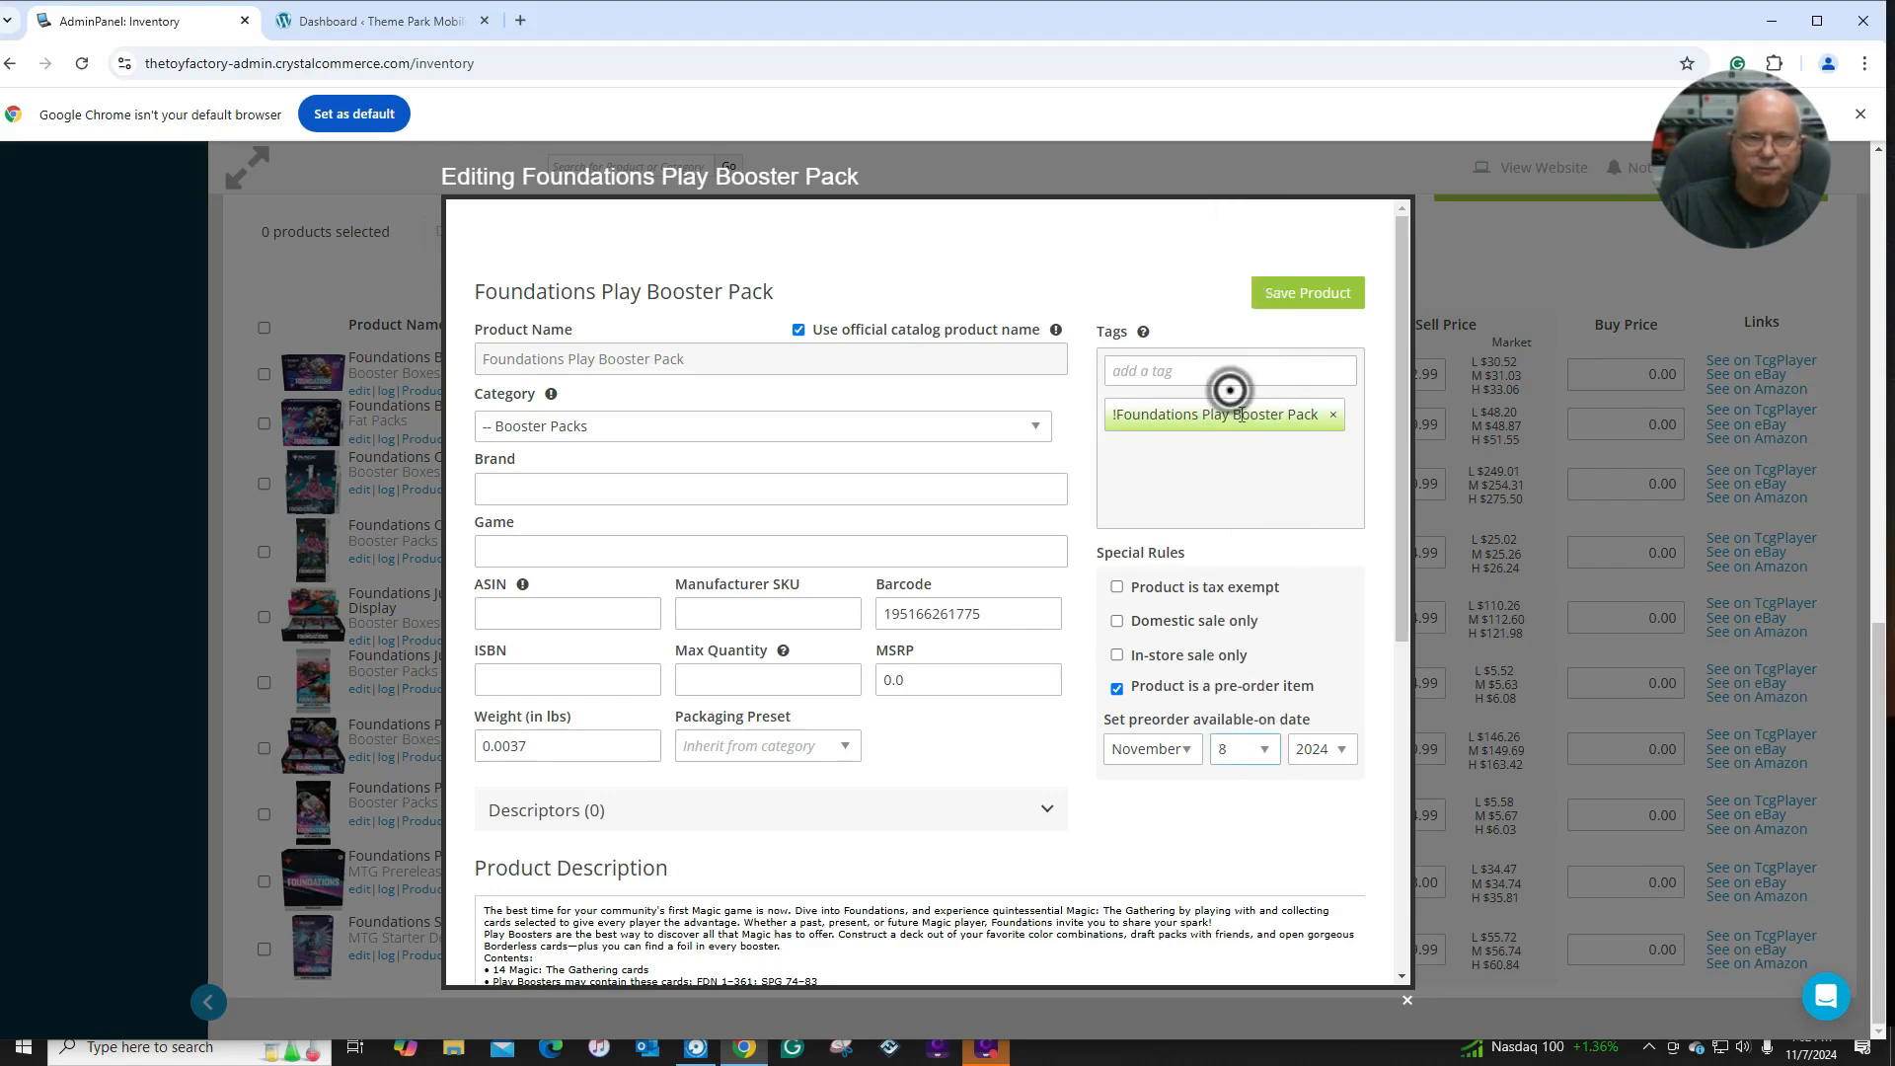
left_click(1303, 294)
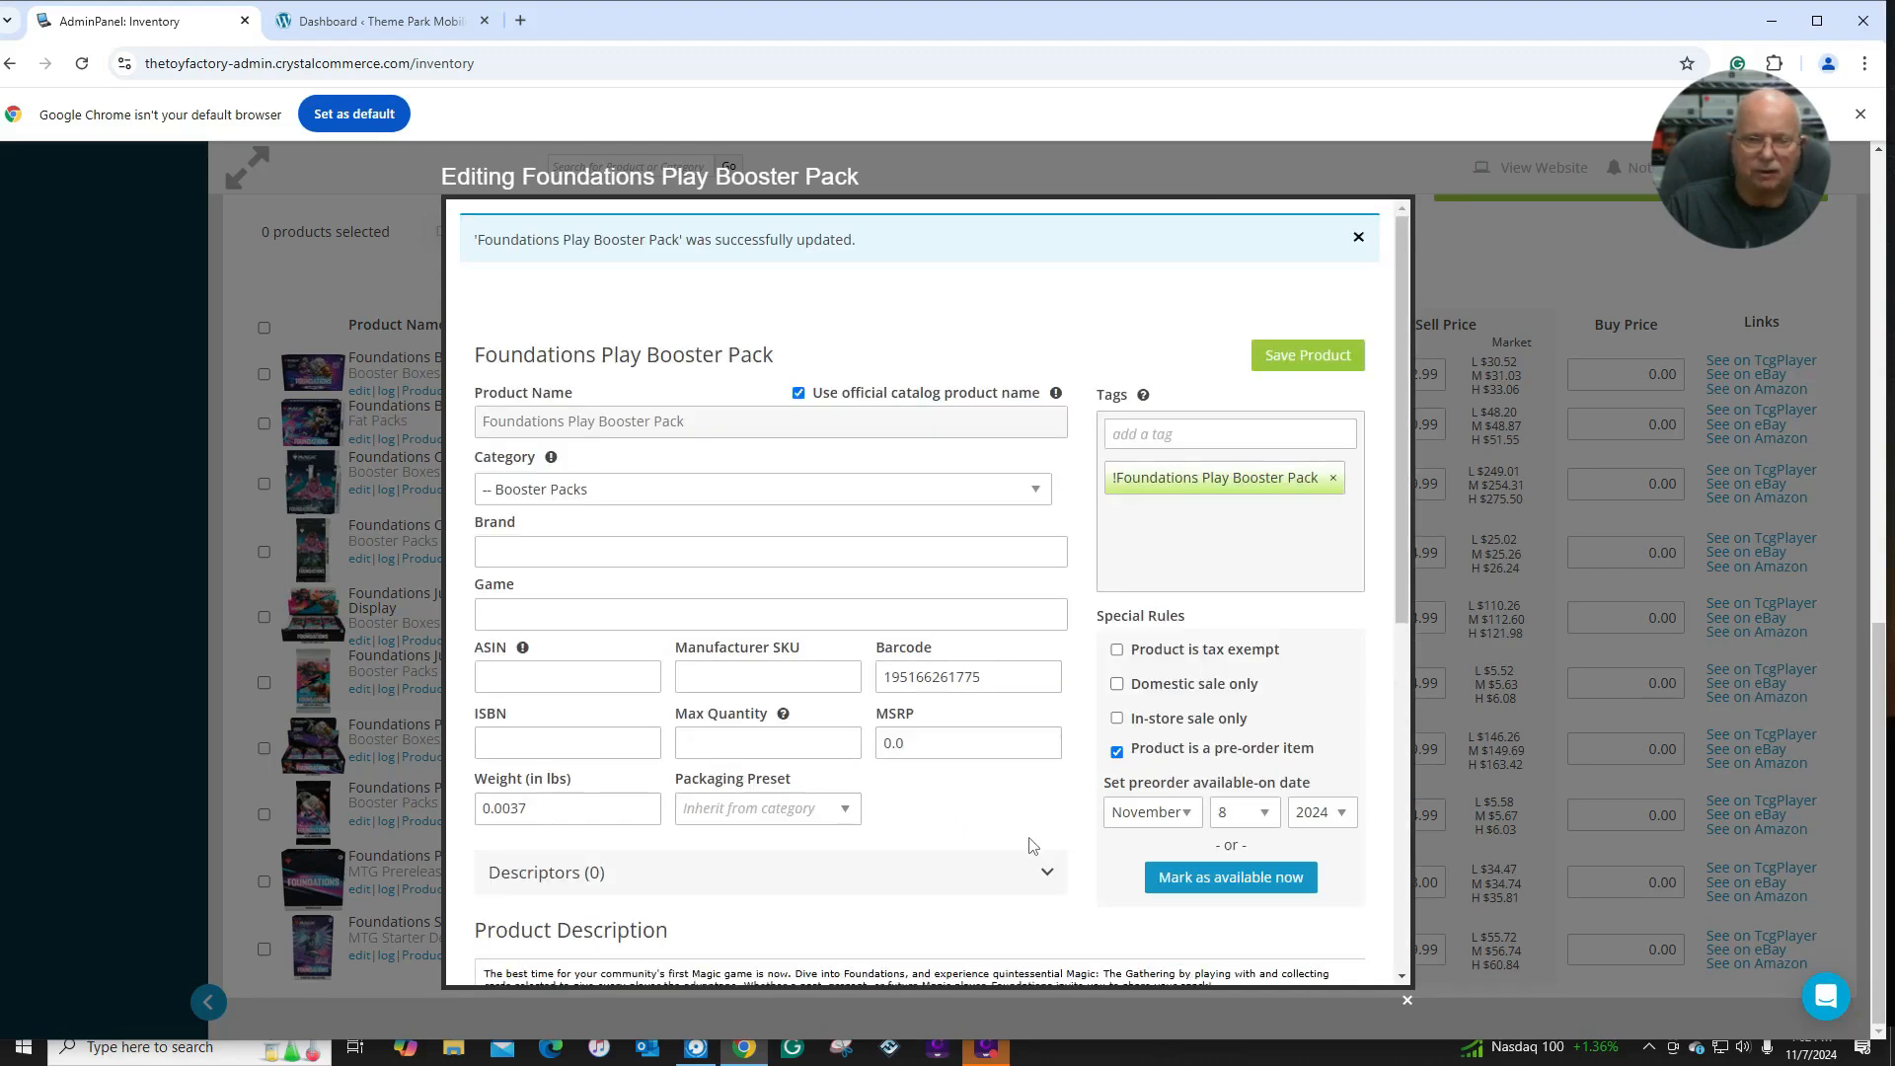
left_click(1497, 274)
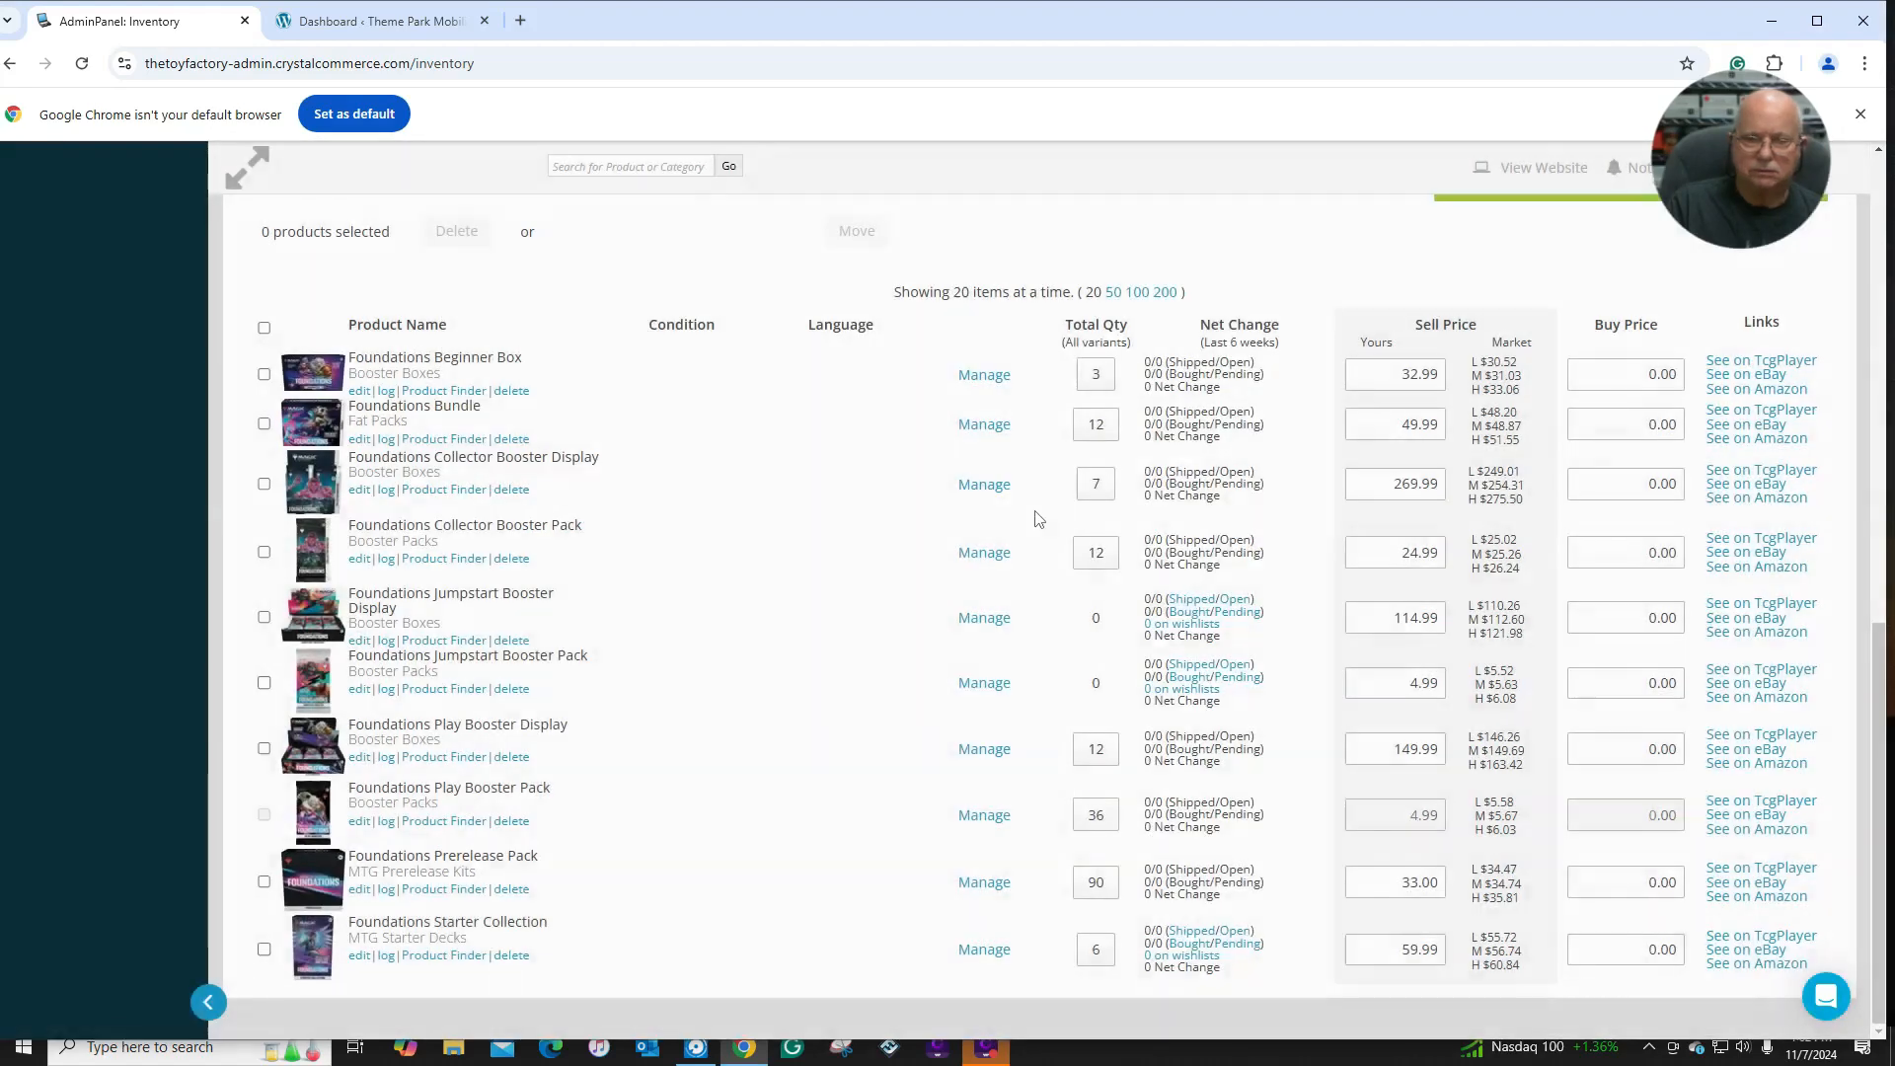
Check the pre-order setting and availability date of Foundations Prerelease Pack, and return to the inventory.
left_click(357, 891)
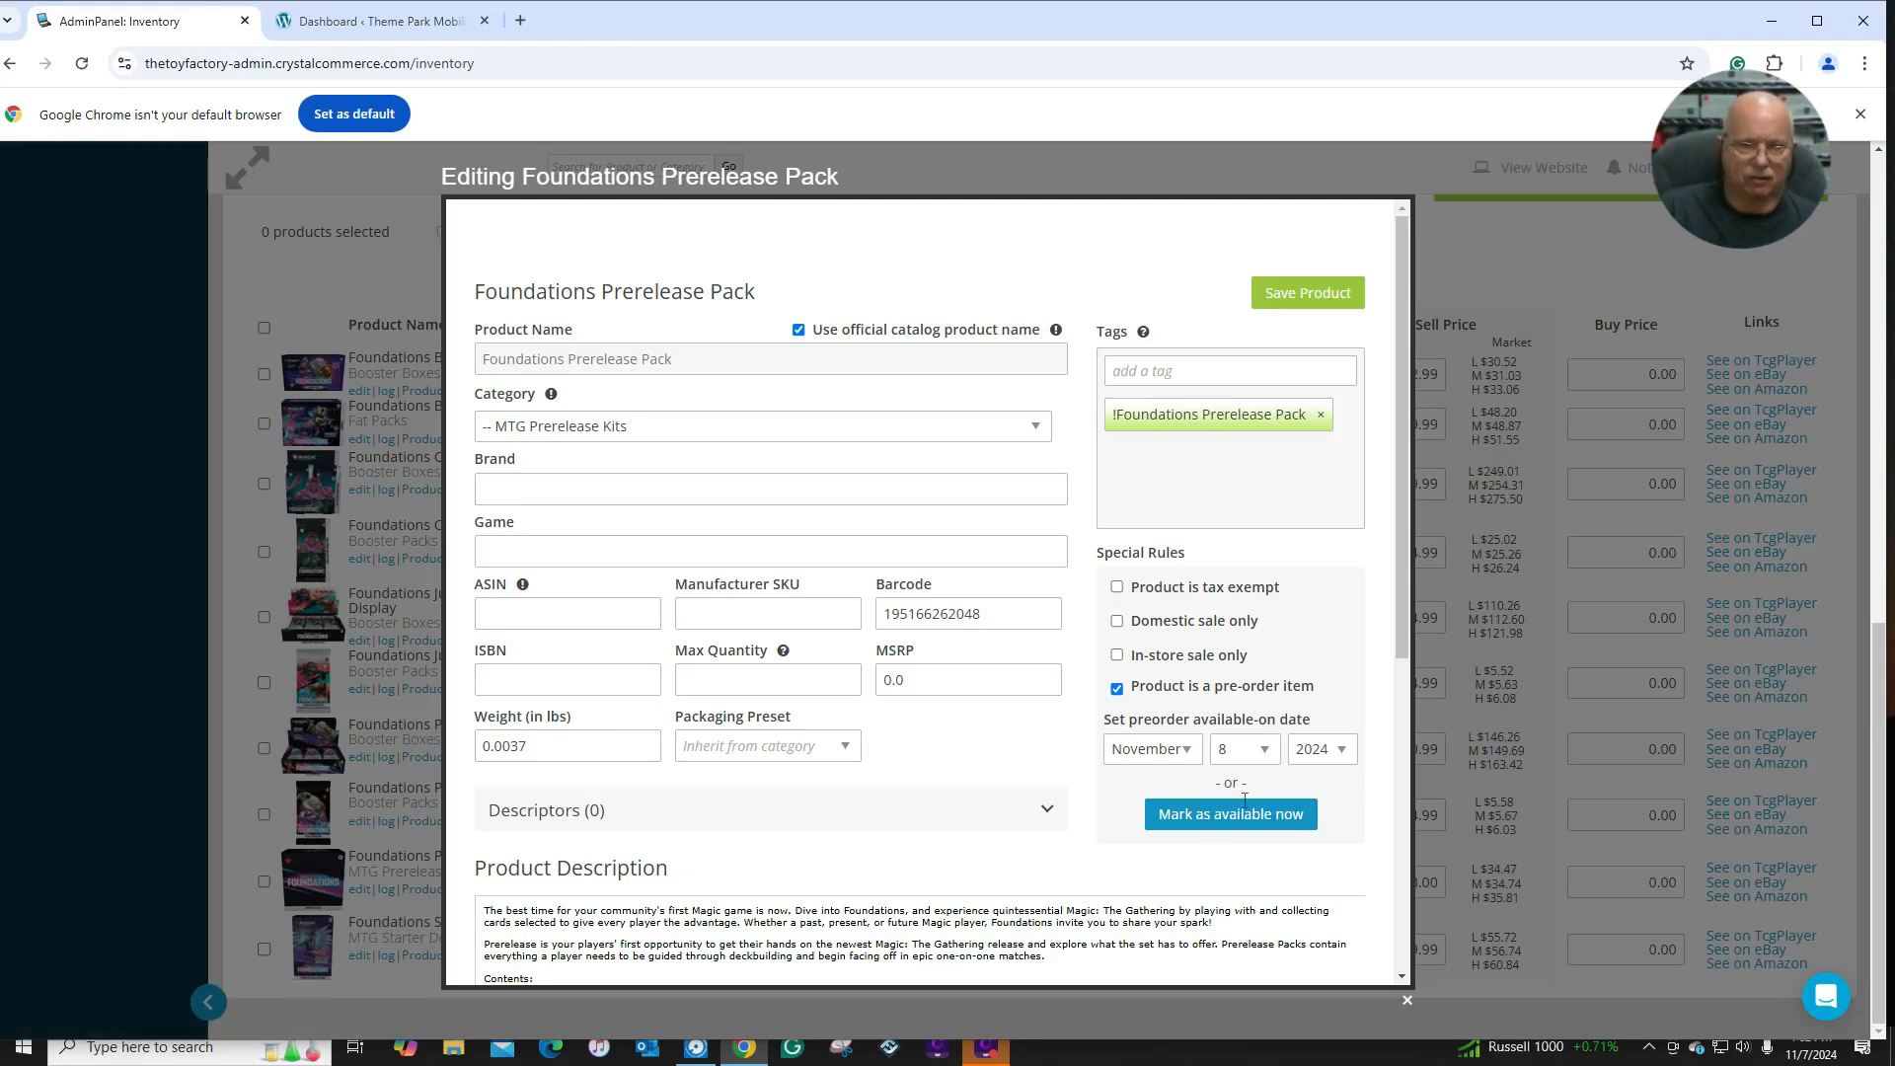
left_click(1472, 268)
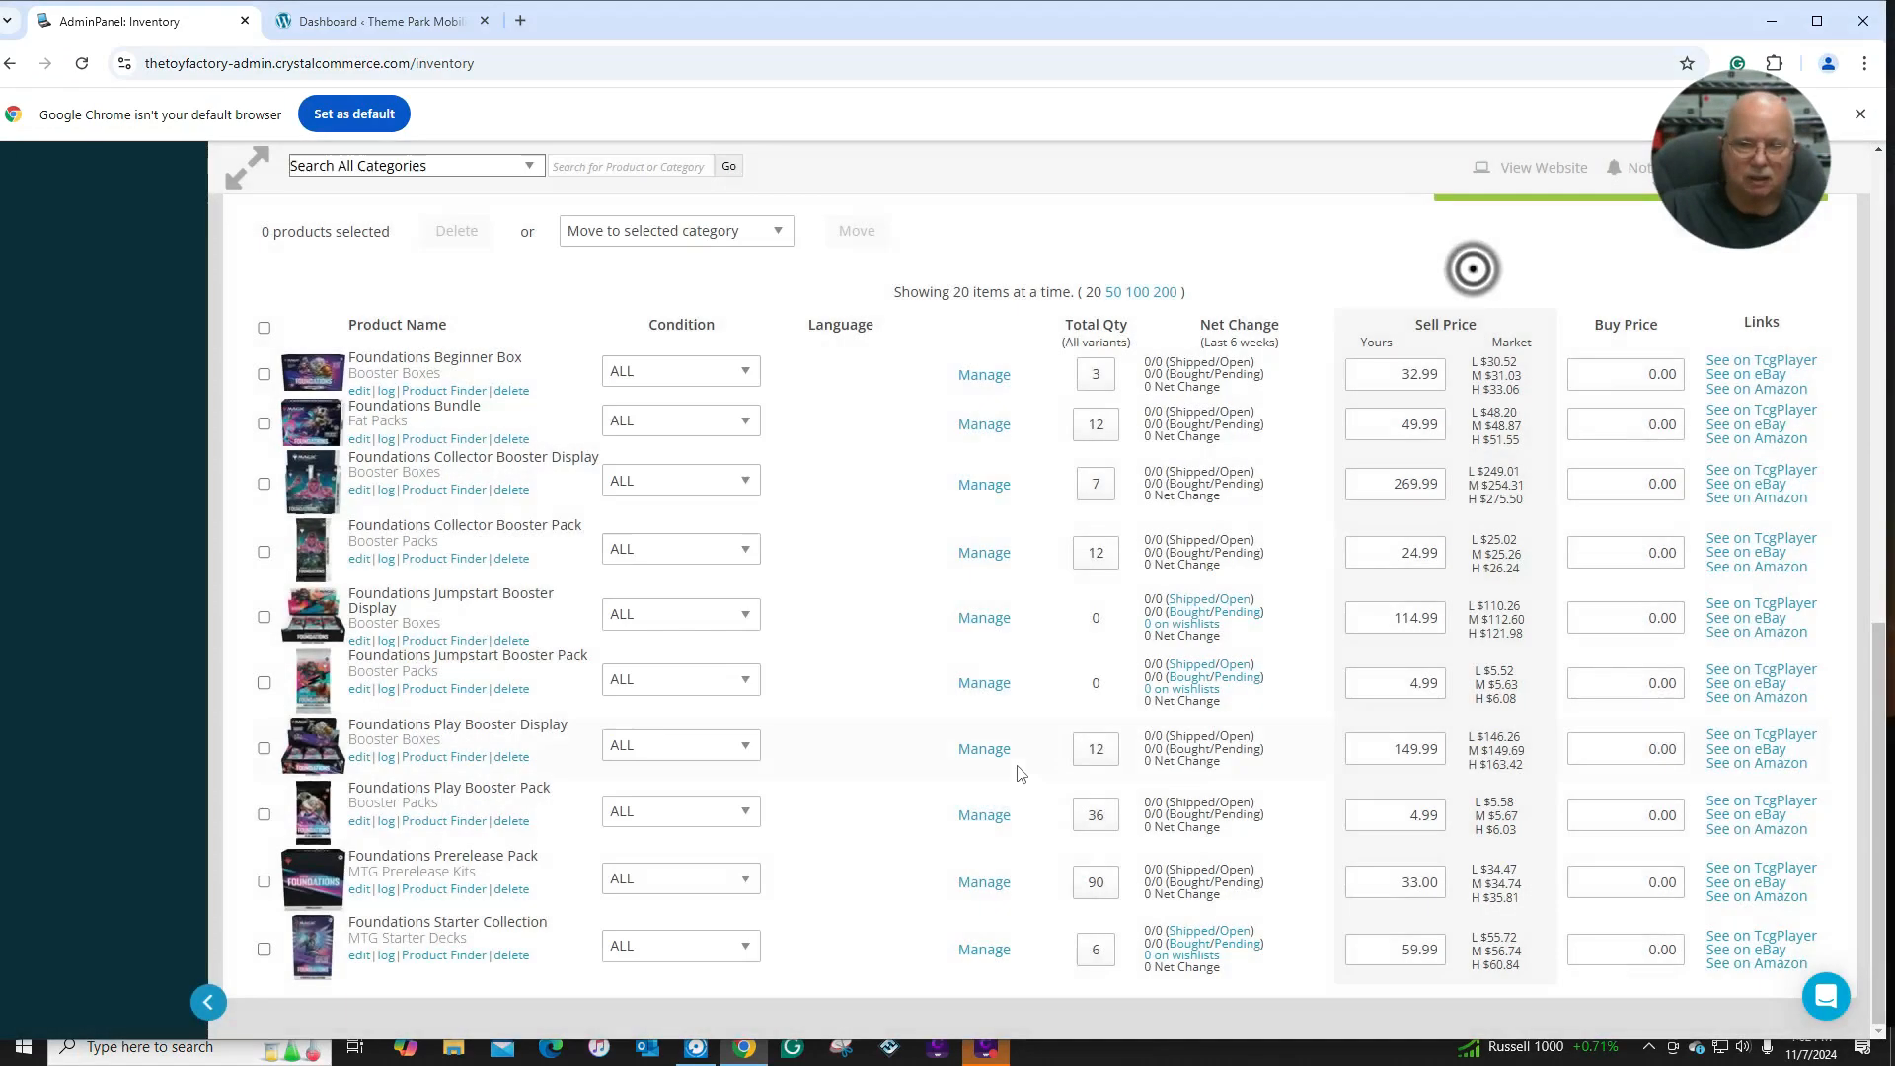
Mark Foundations Starter Collection as a pre-order item available on November 8, 2024, save the product, and return to the inventory.
left_click(362, 959)
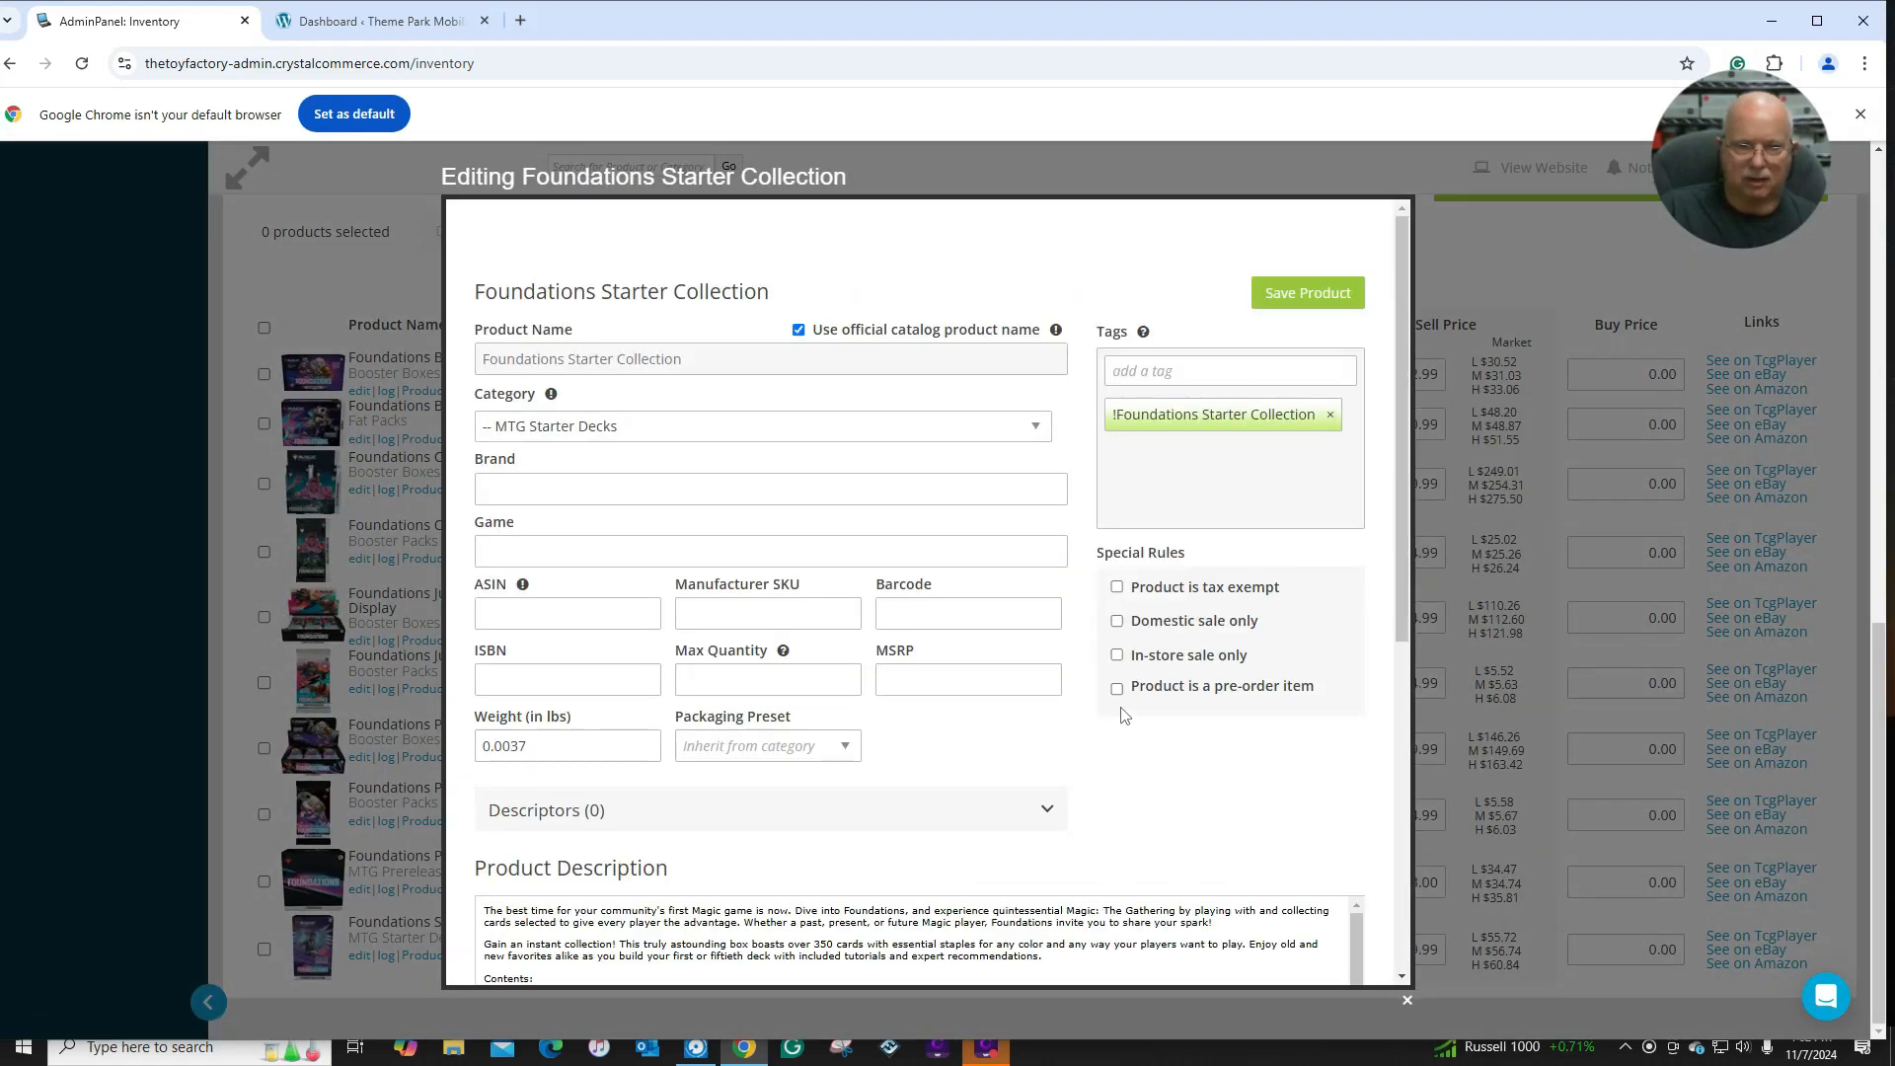
left_click(1116, 688)
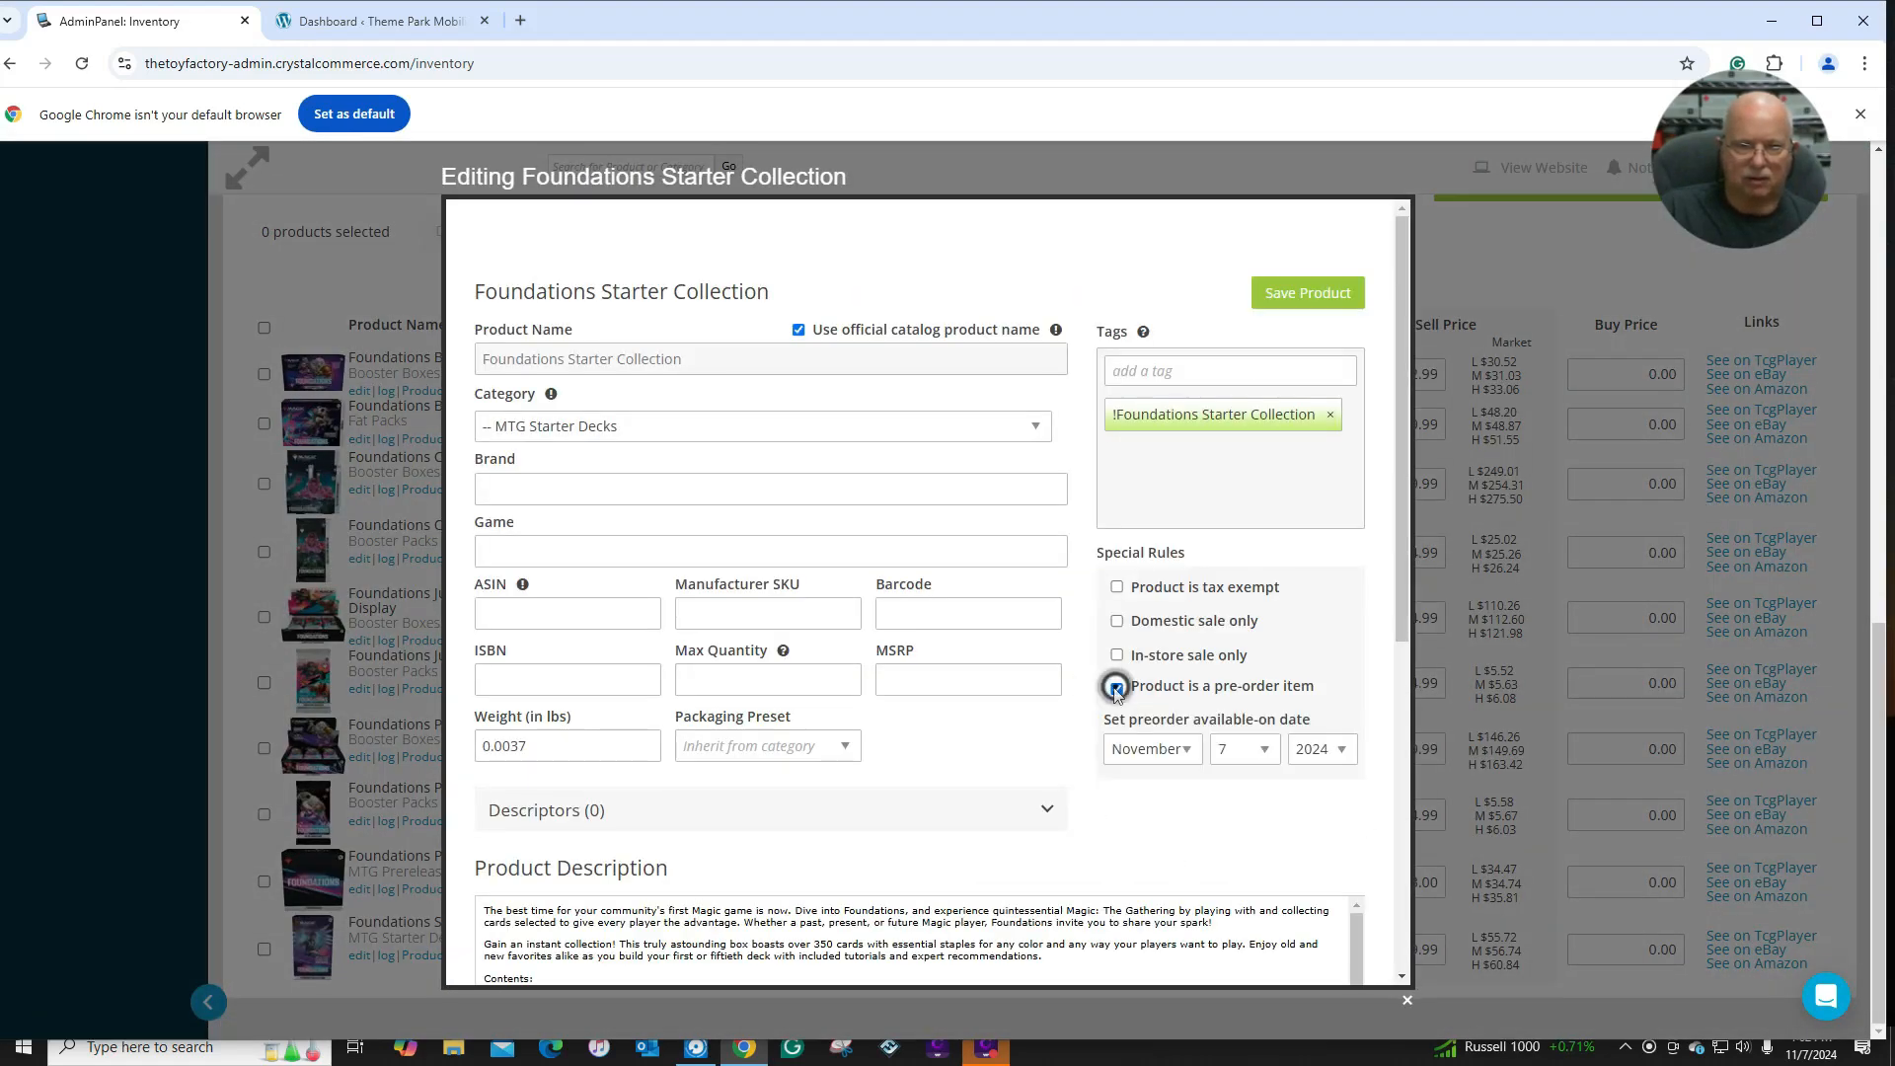
left_click(1264, 753)
left_click(1237, 401)
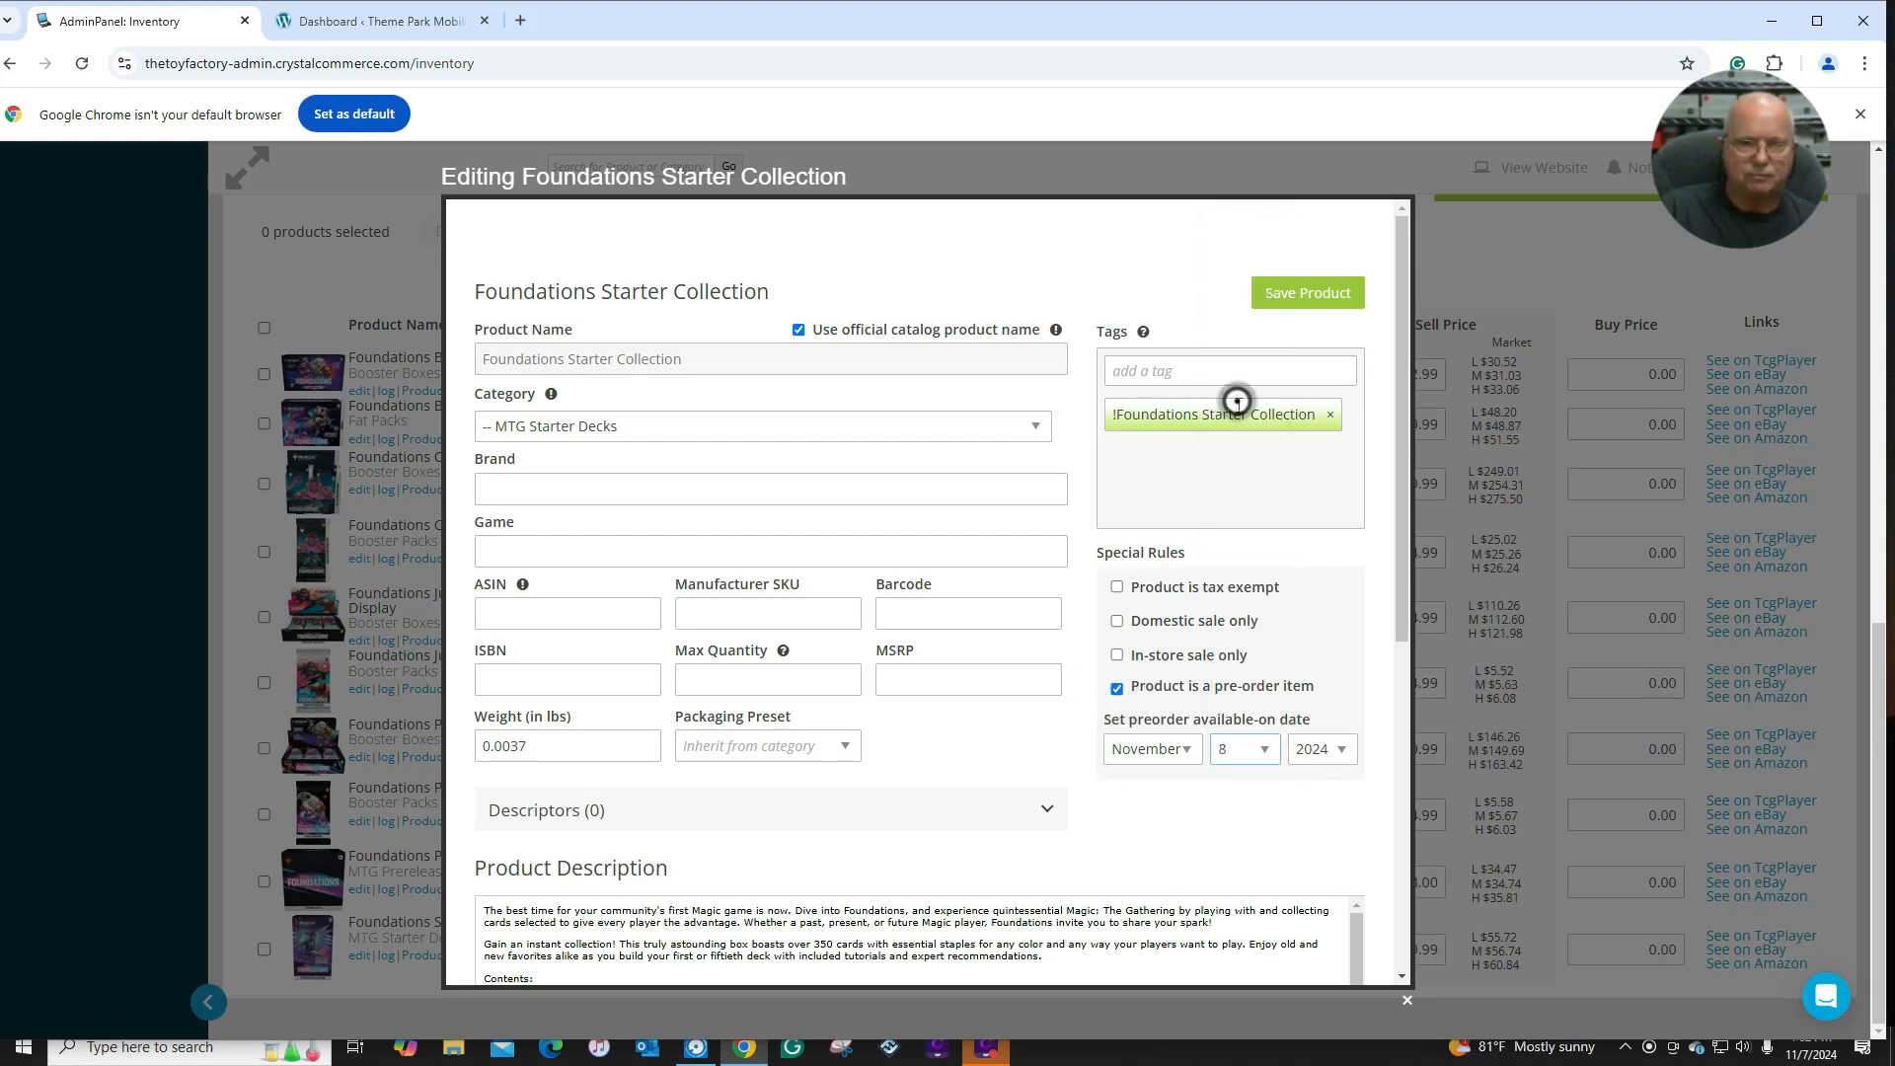
left_click(1310, 288)
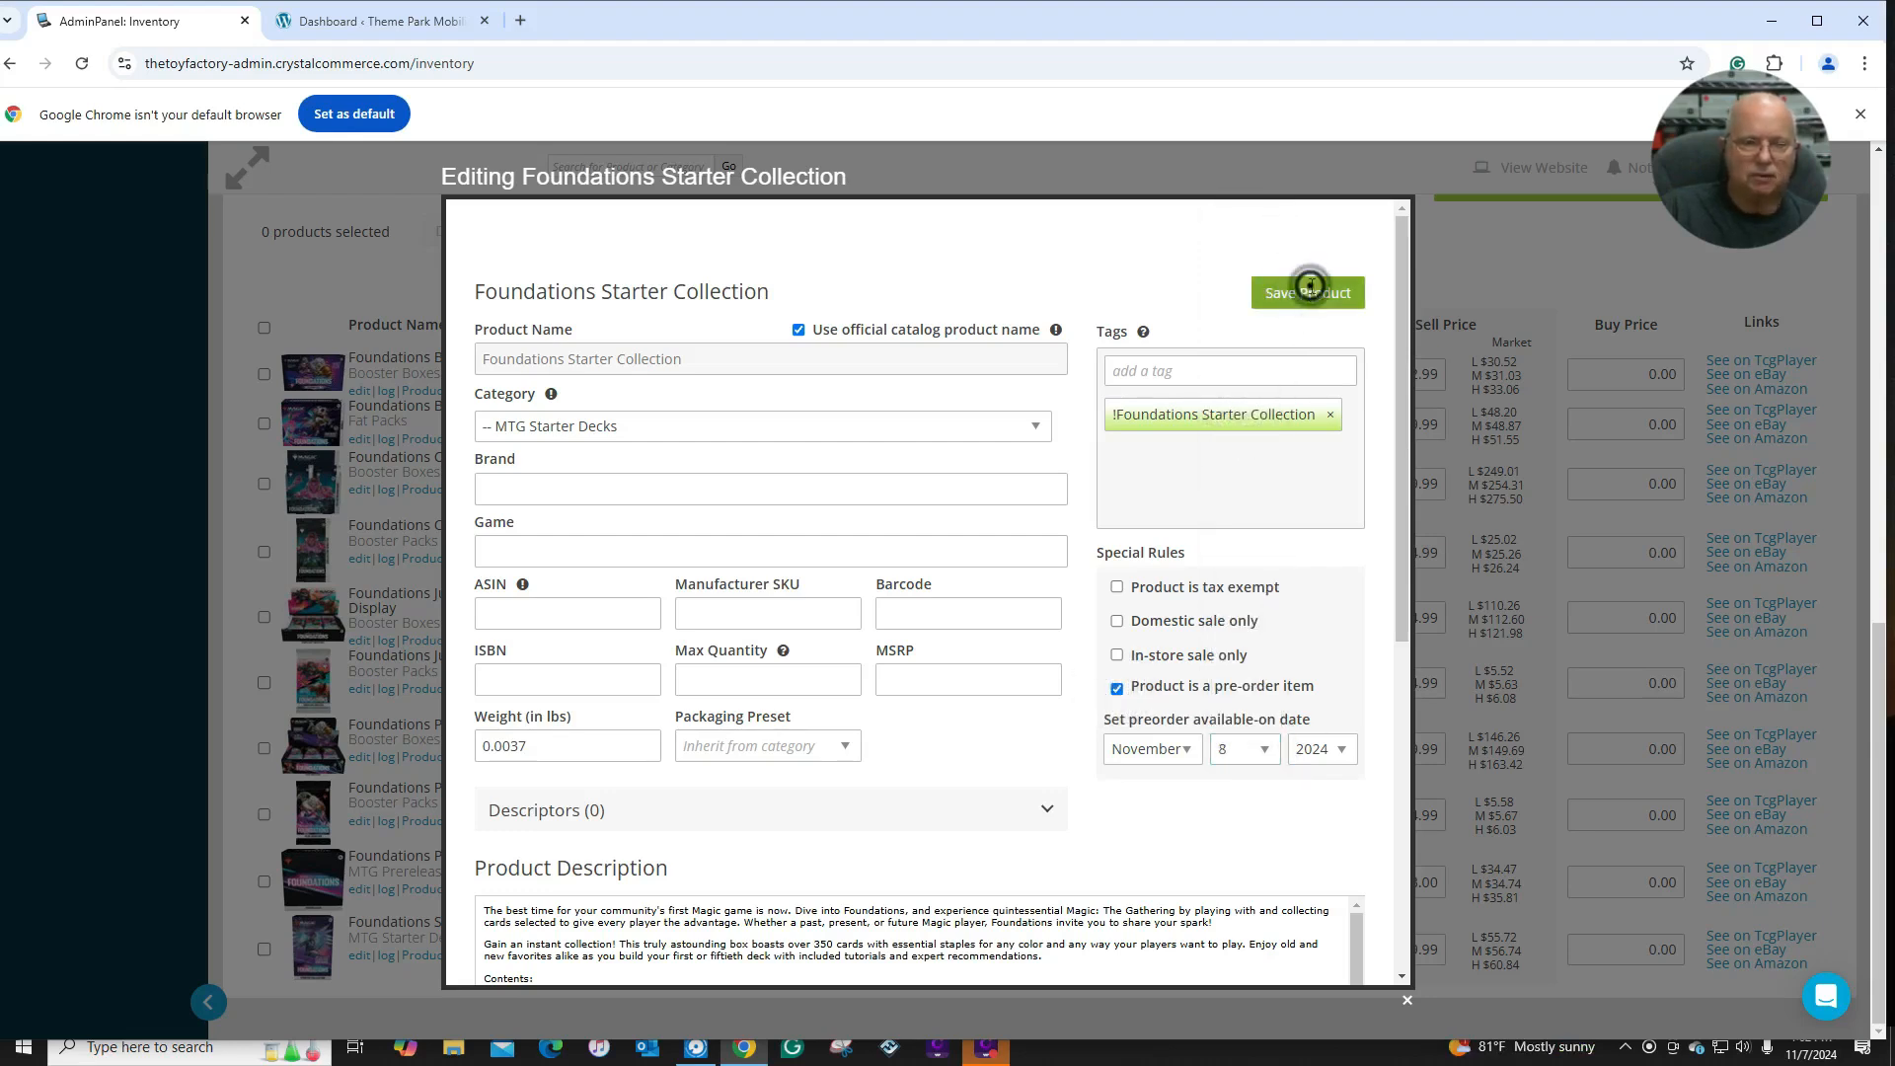
left_click(1494, 273)
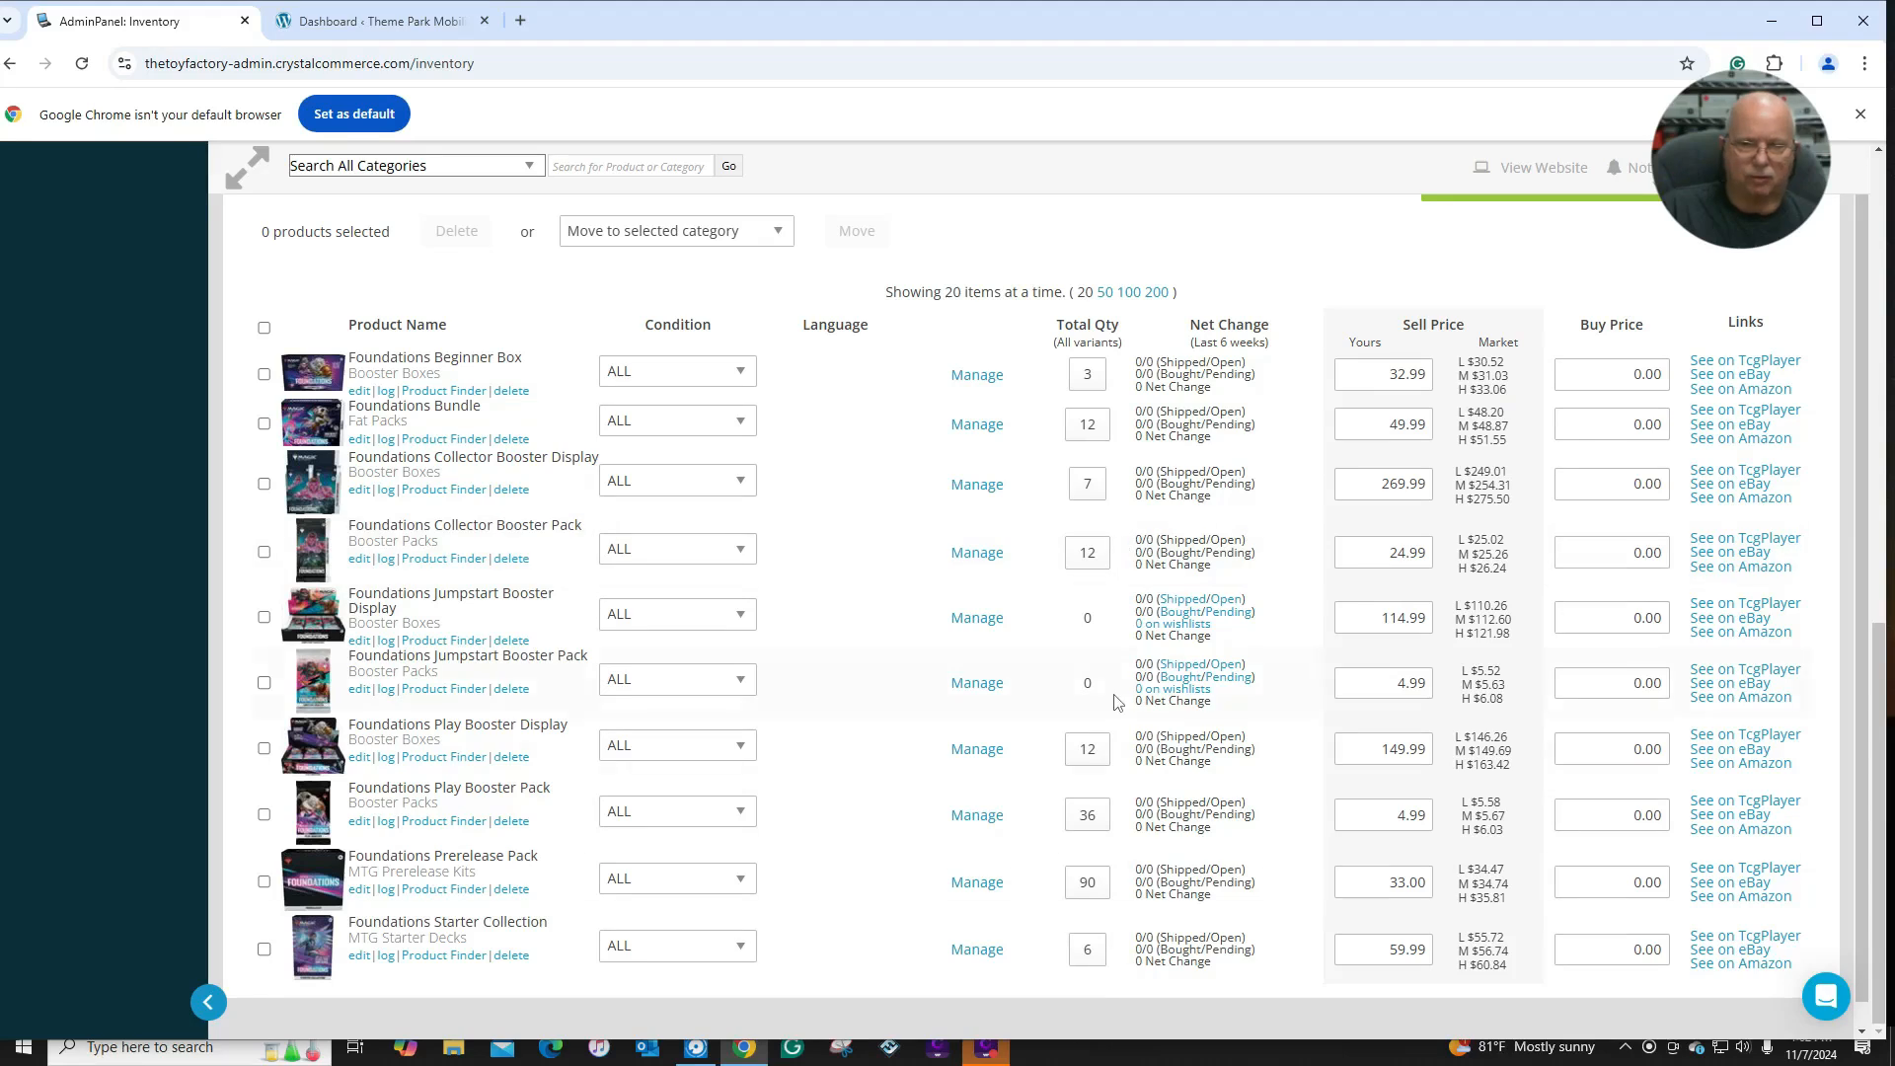
scroll(889, 780, "up", 2)
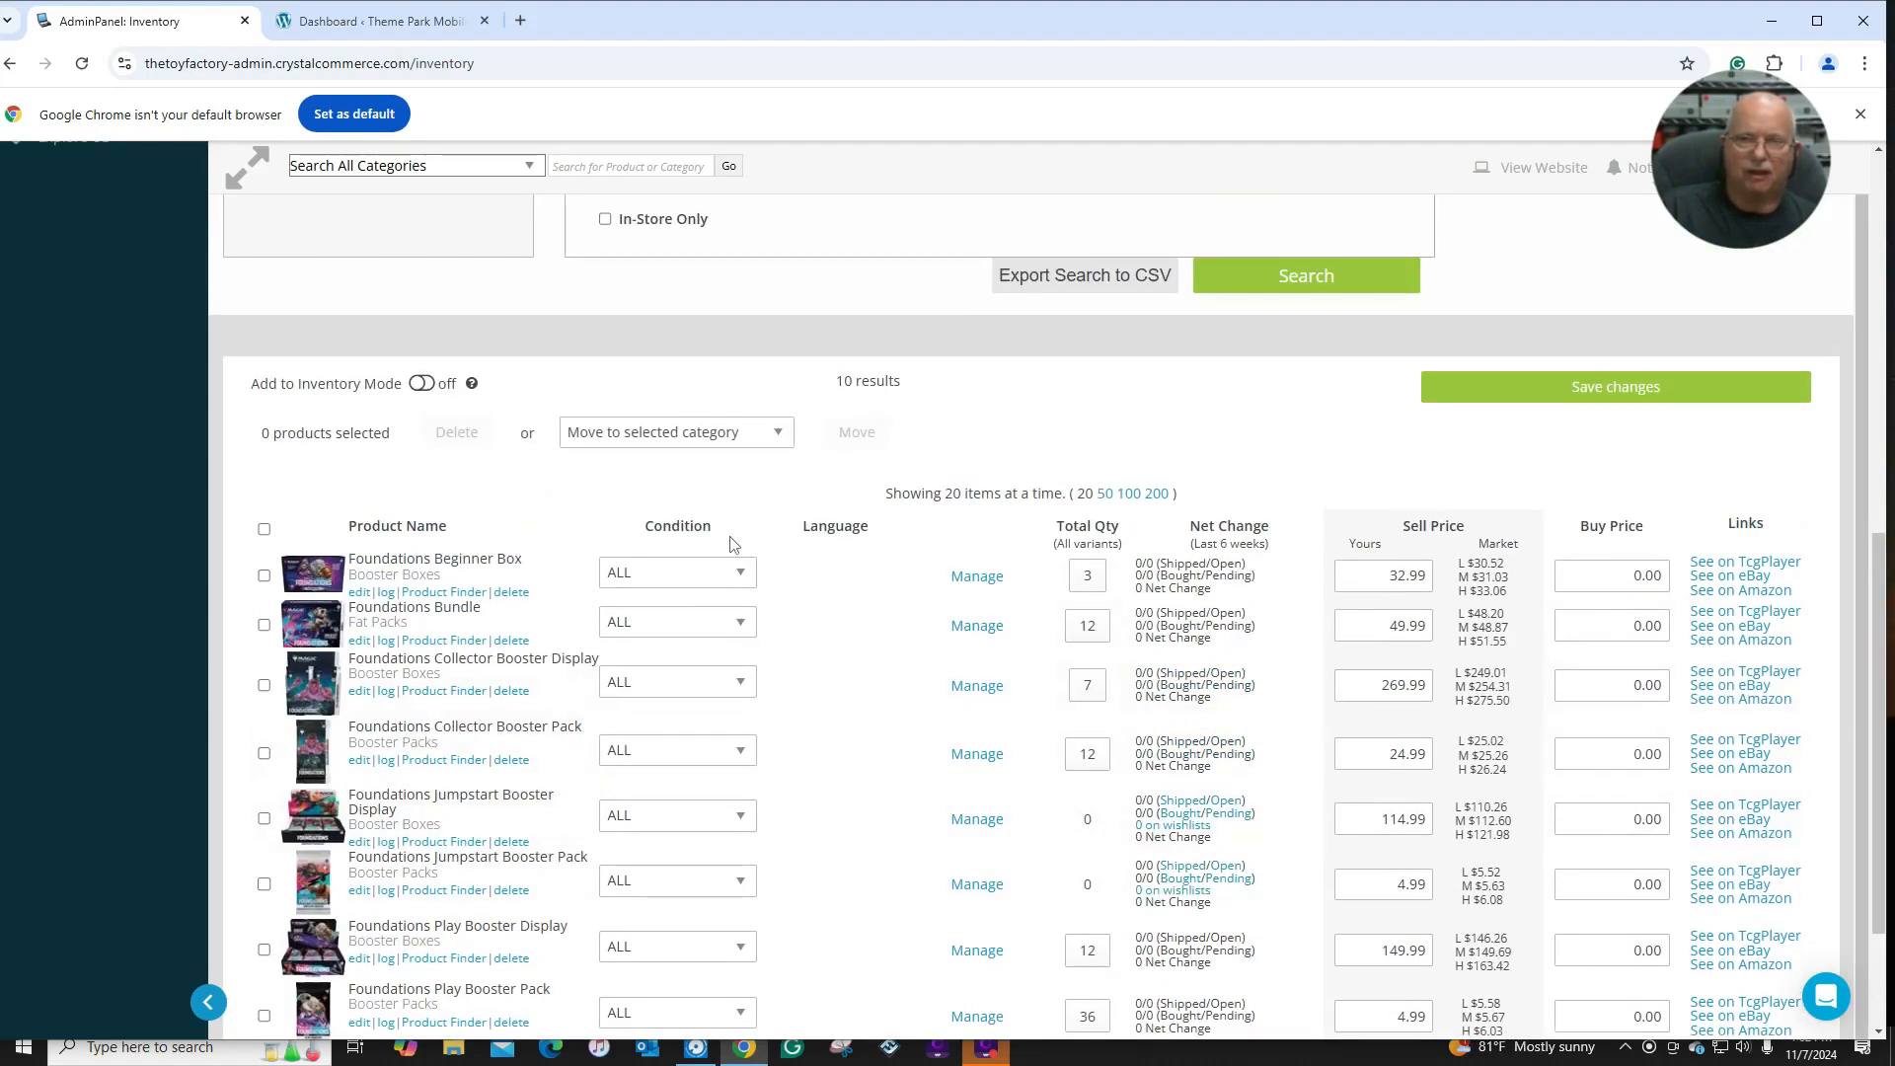
scroll(733, 543, "up", 8)
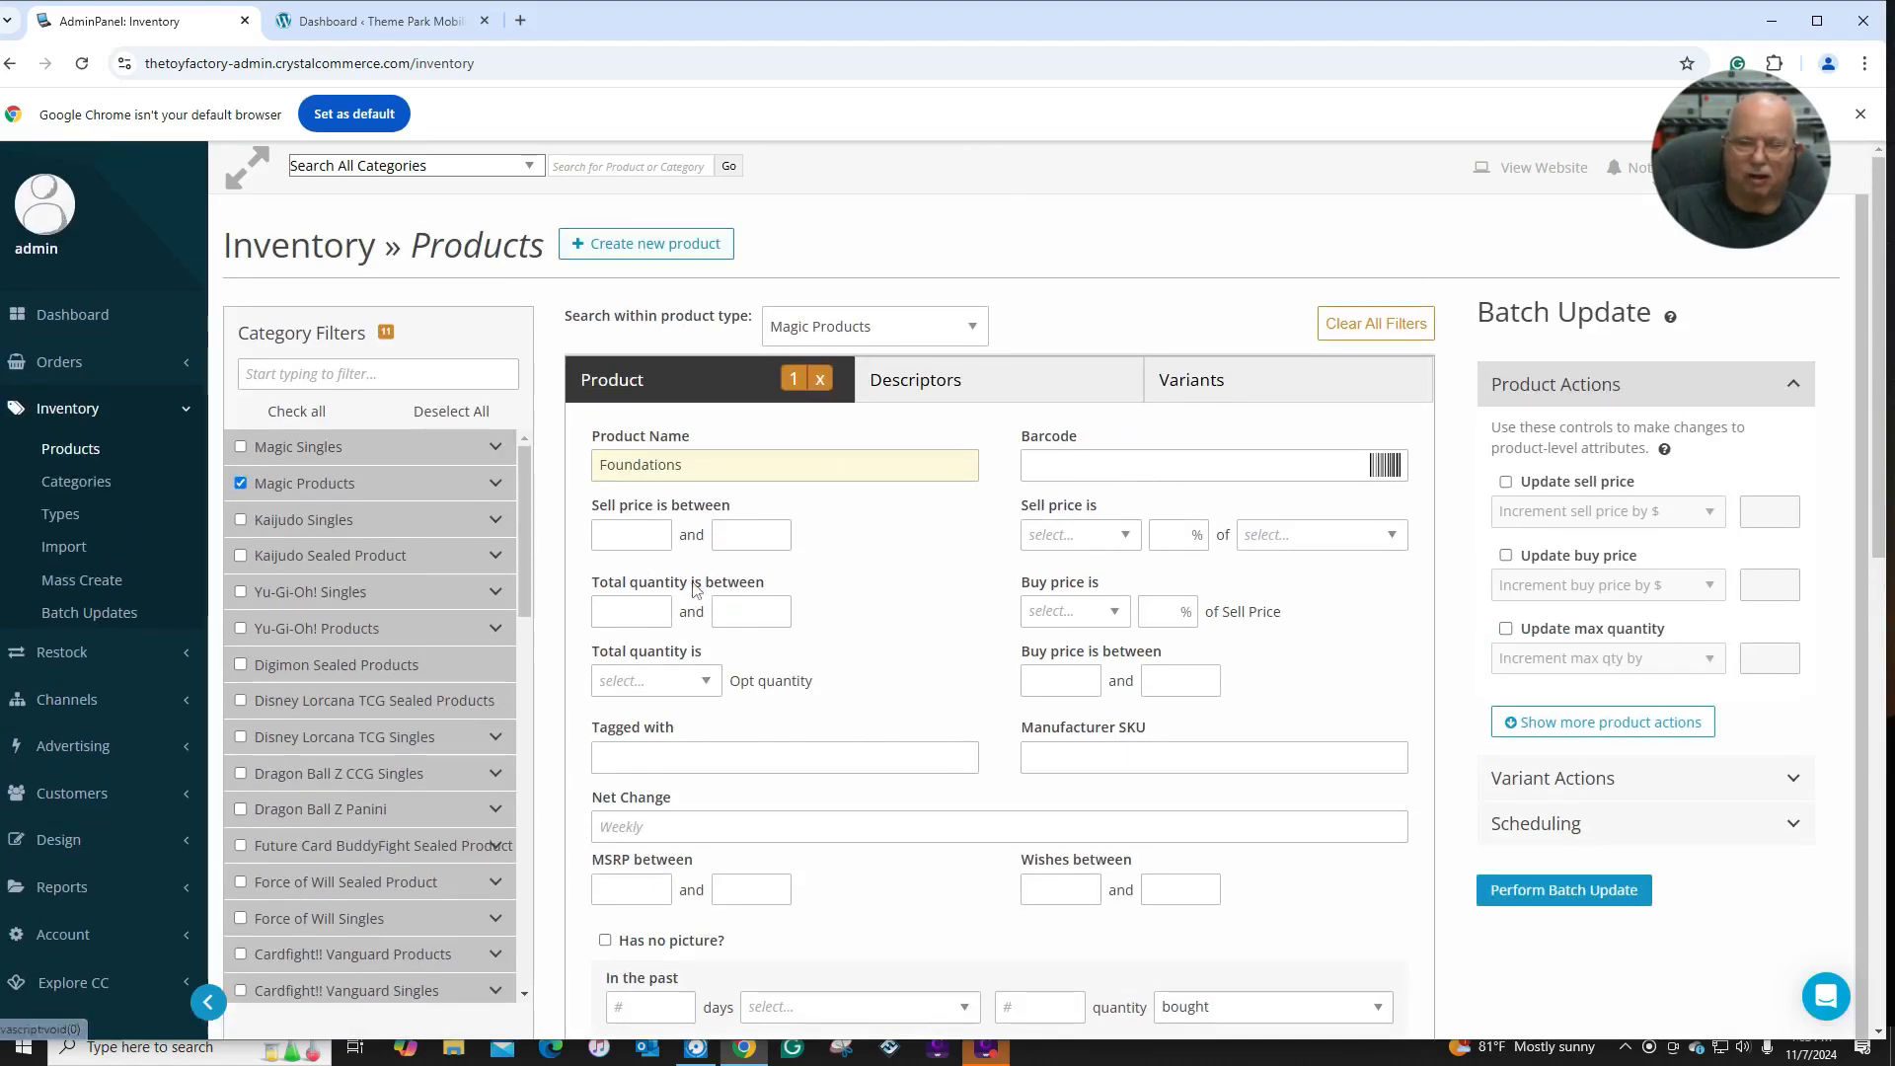
scroll(695, 589, "down", 6)
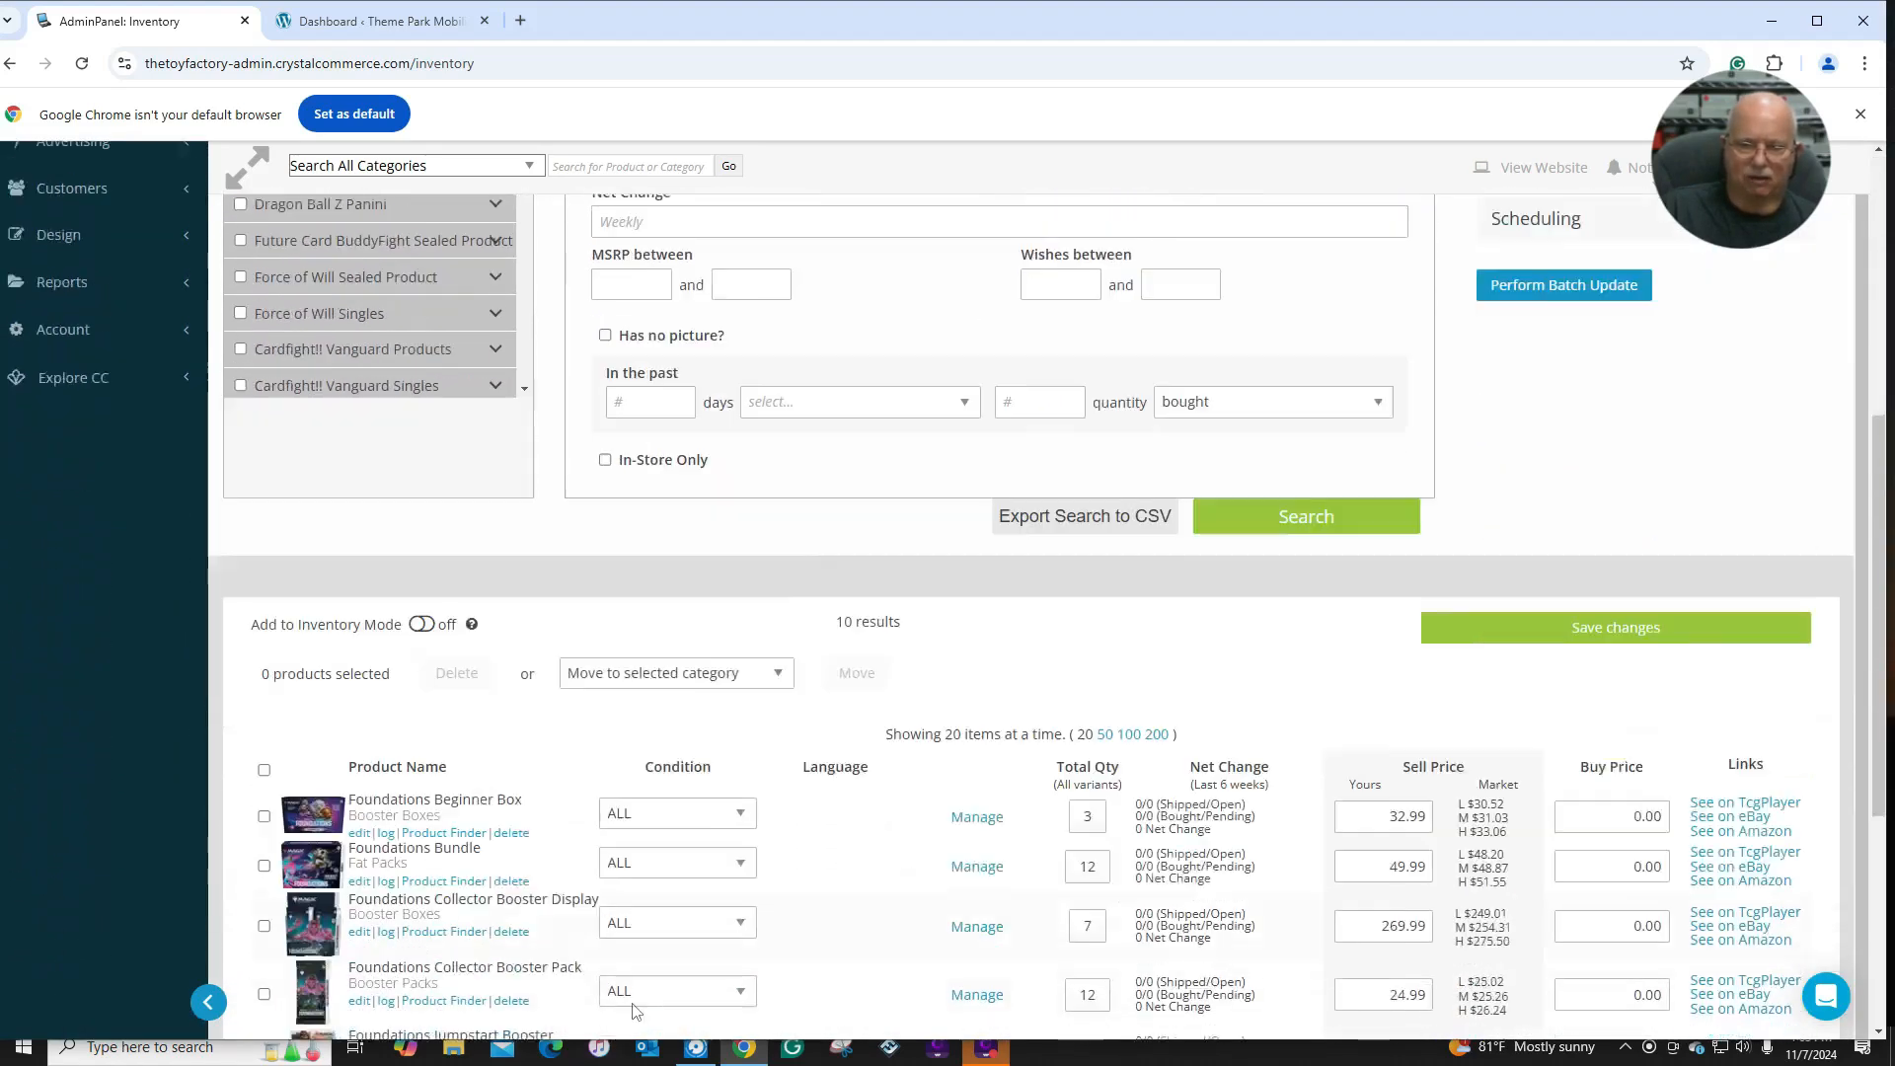
scroll(607, 995, "down", 2)
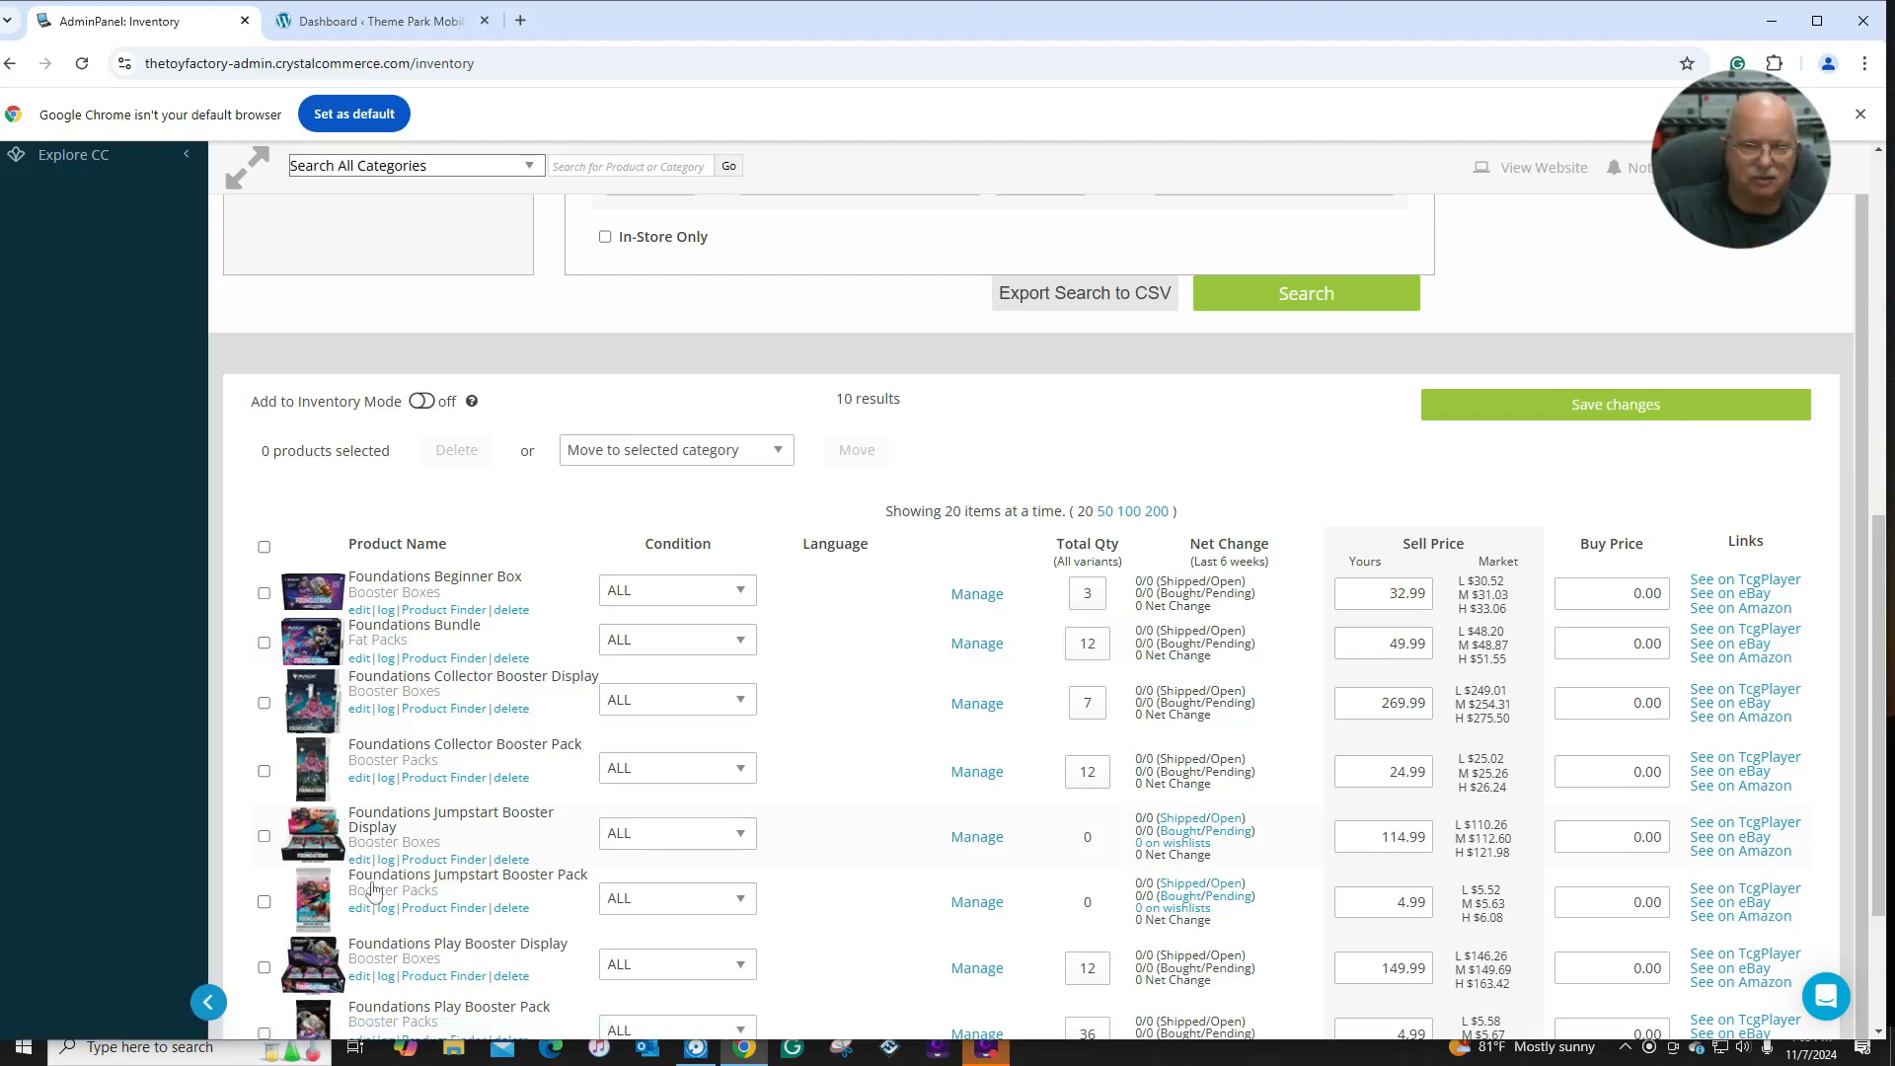
scroll(342, 875, "down", 1)
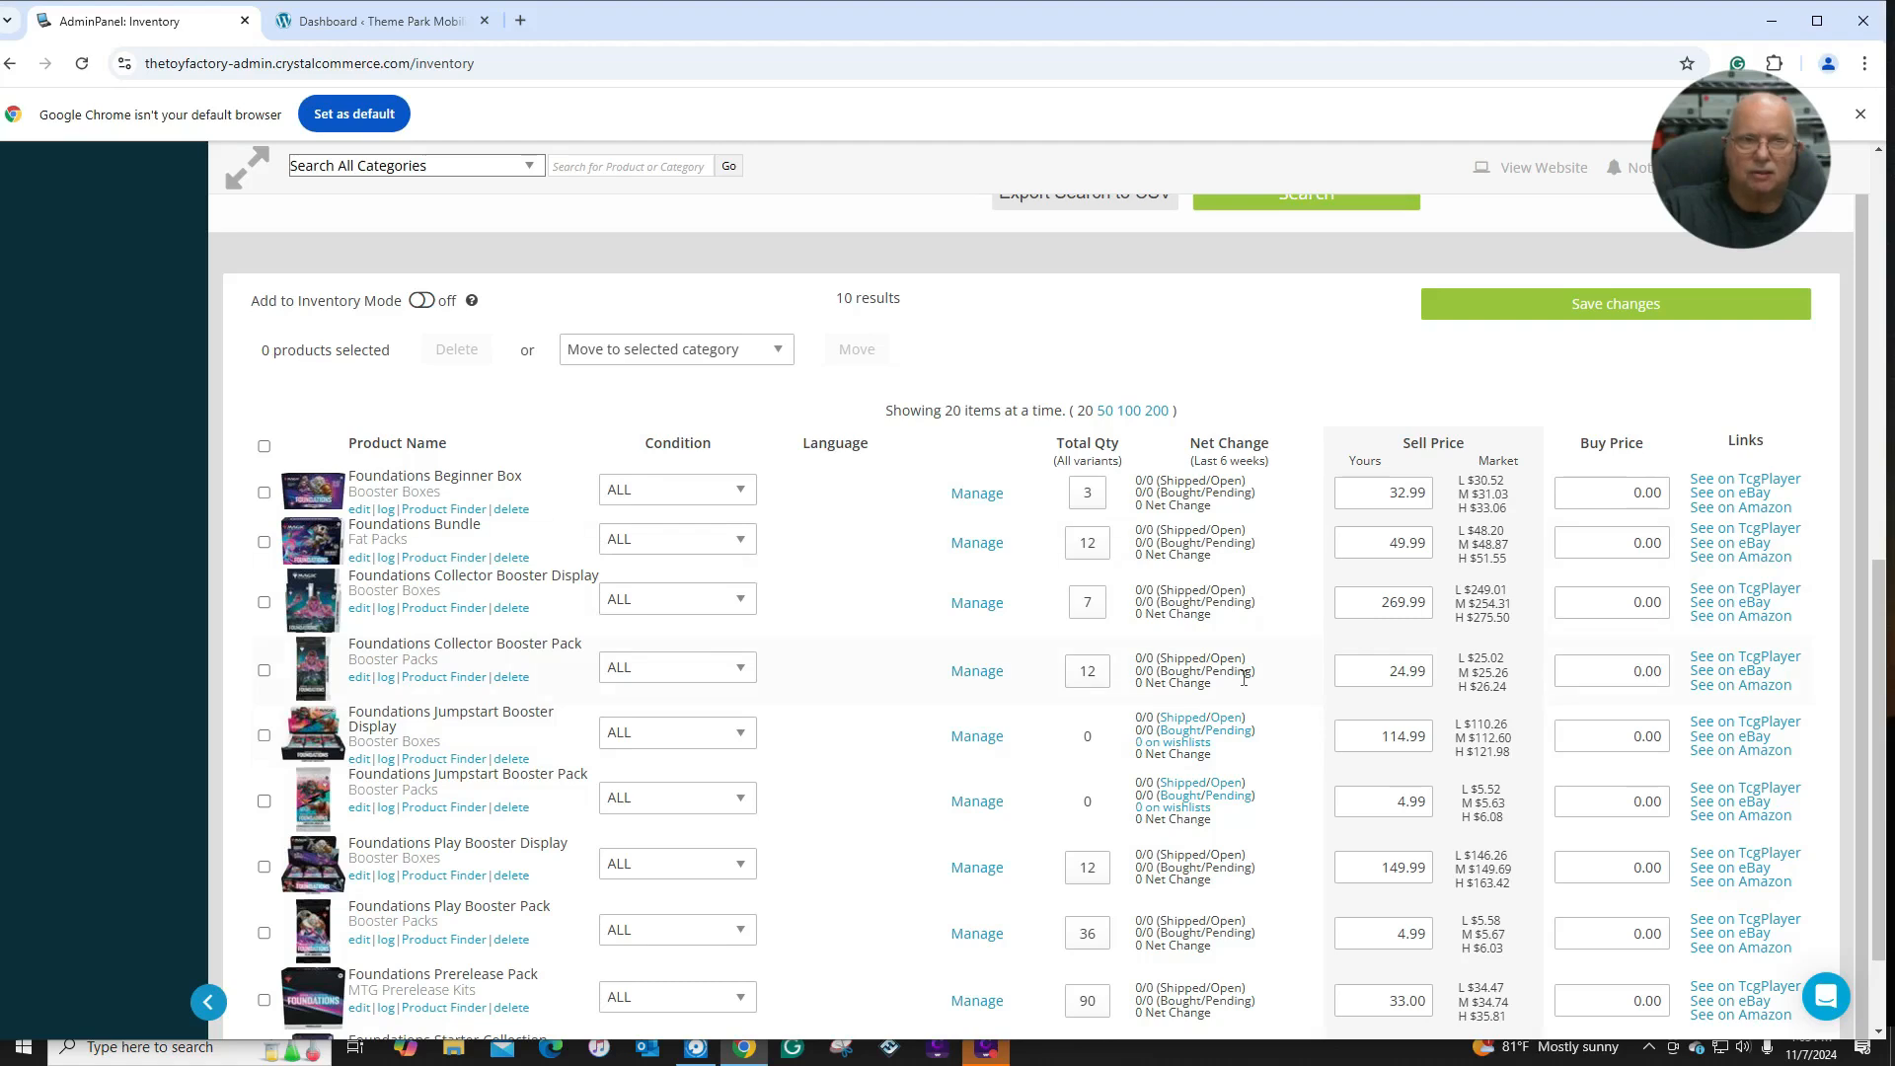
scroll(1470, 569, "up", 1)
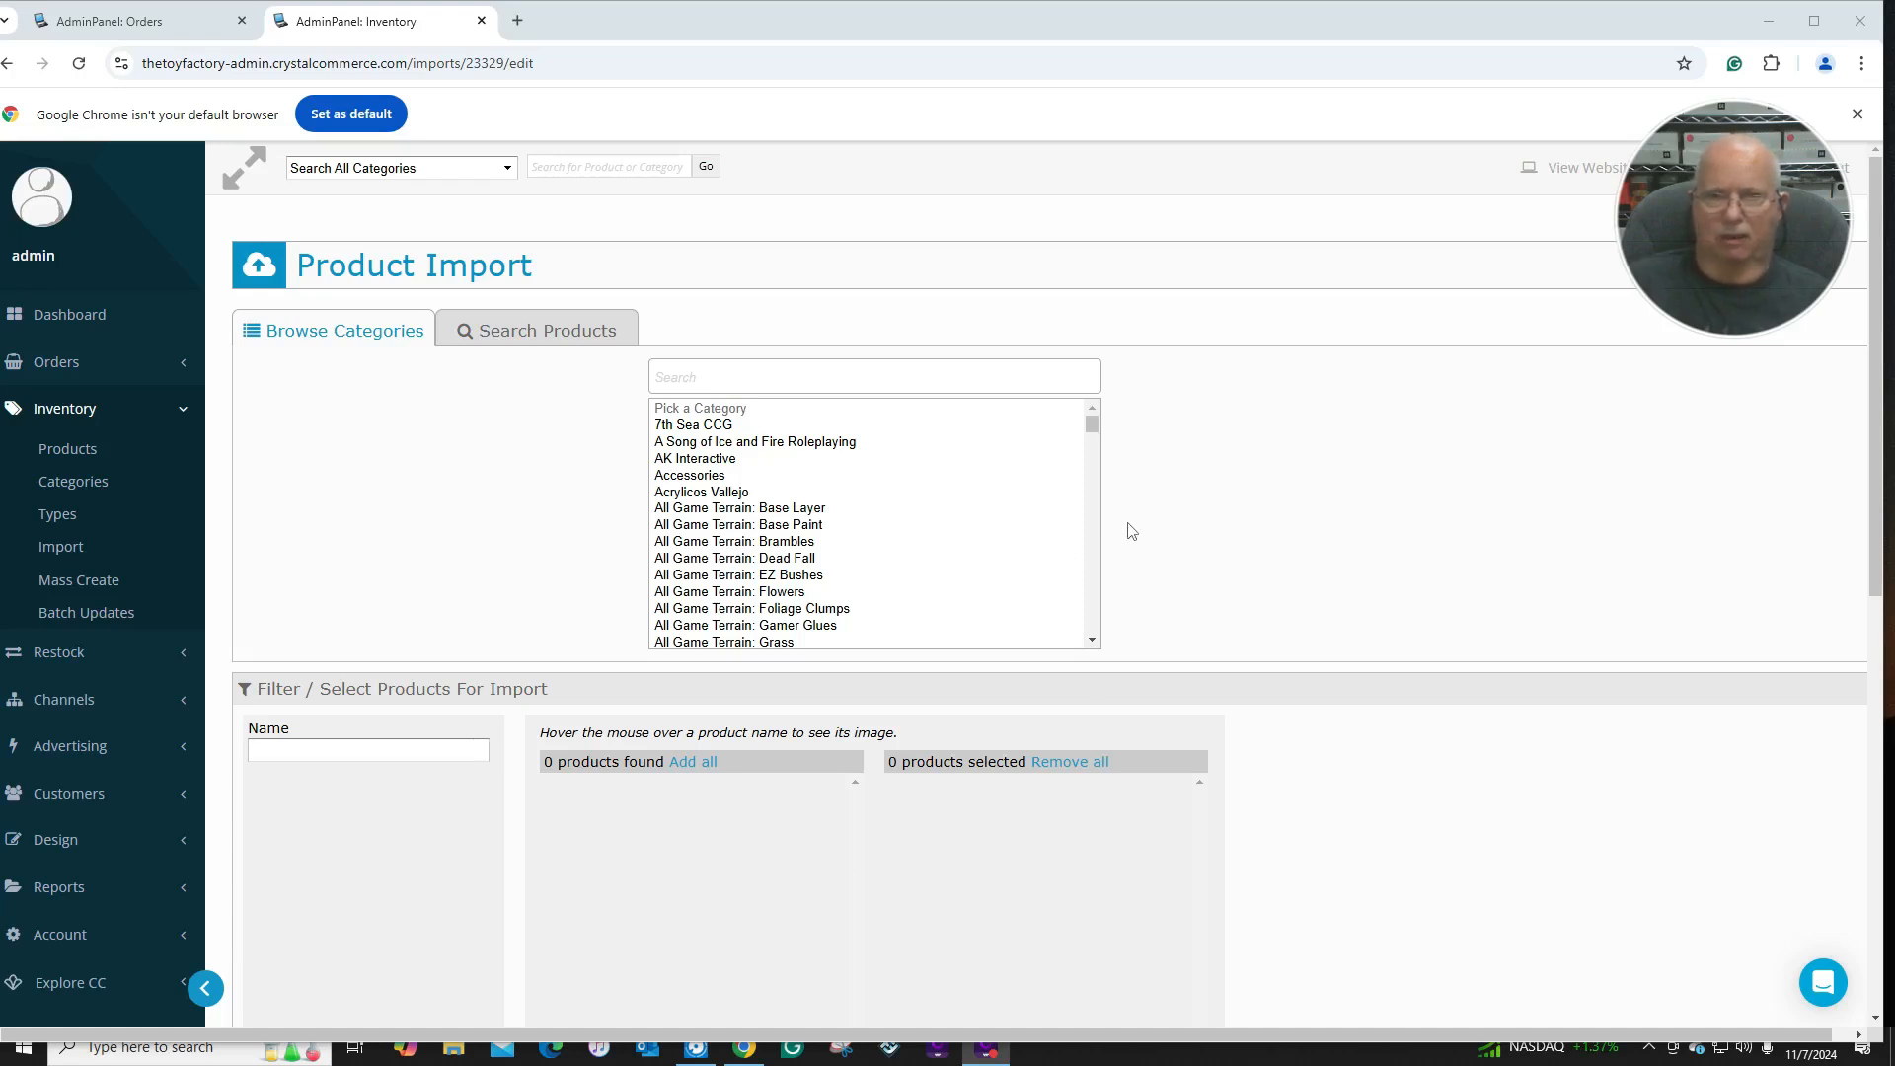
Choose Magic Singles and its Magic: The Gathering Foundations set as the source category for the product import.
left_click(1093, 424)
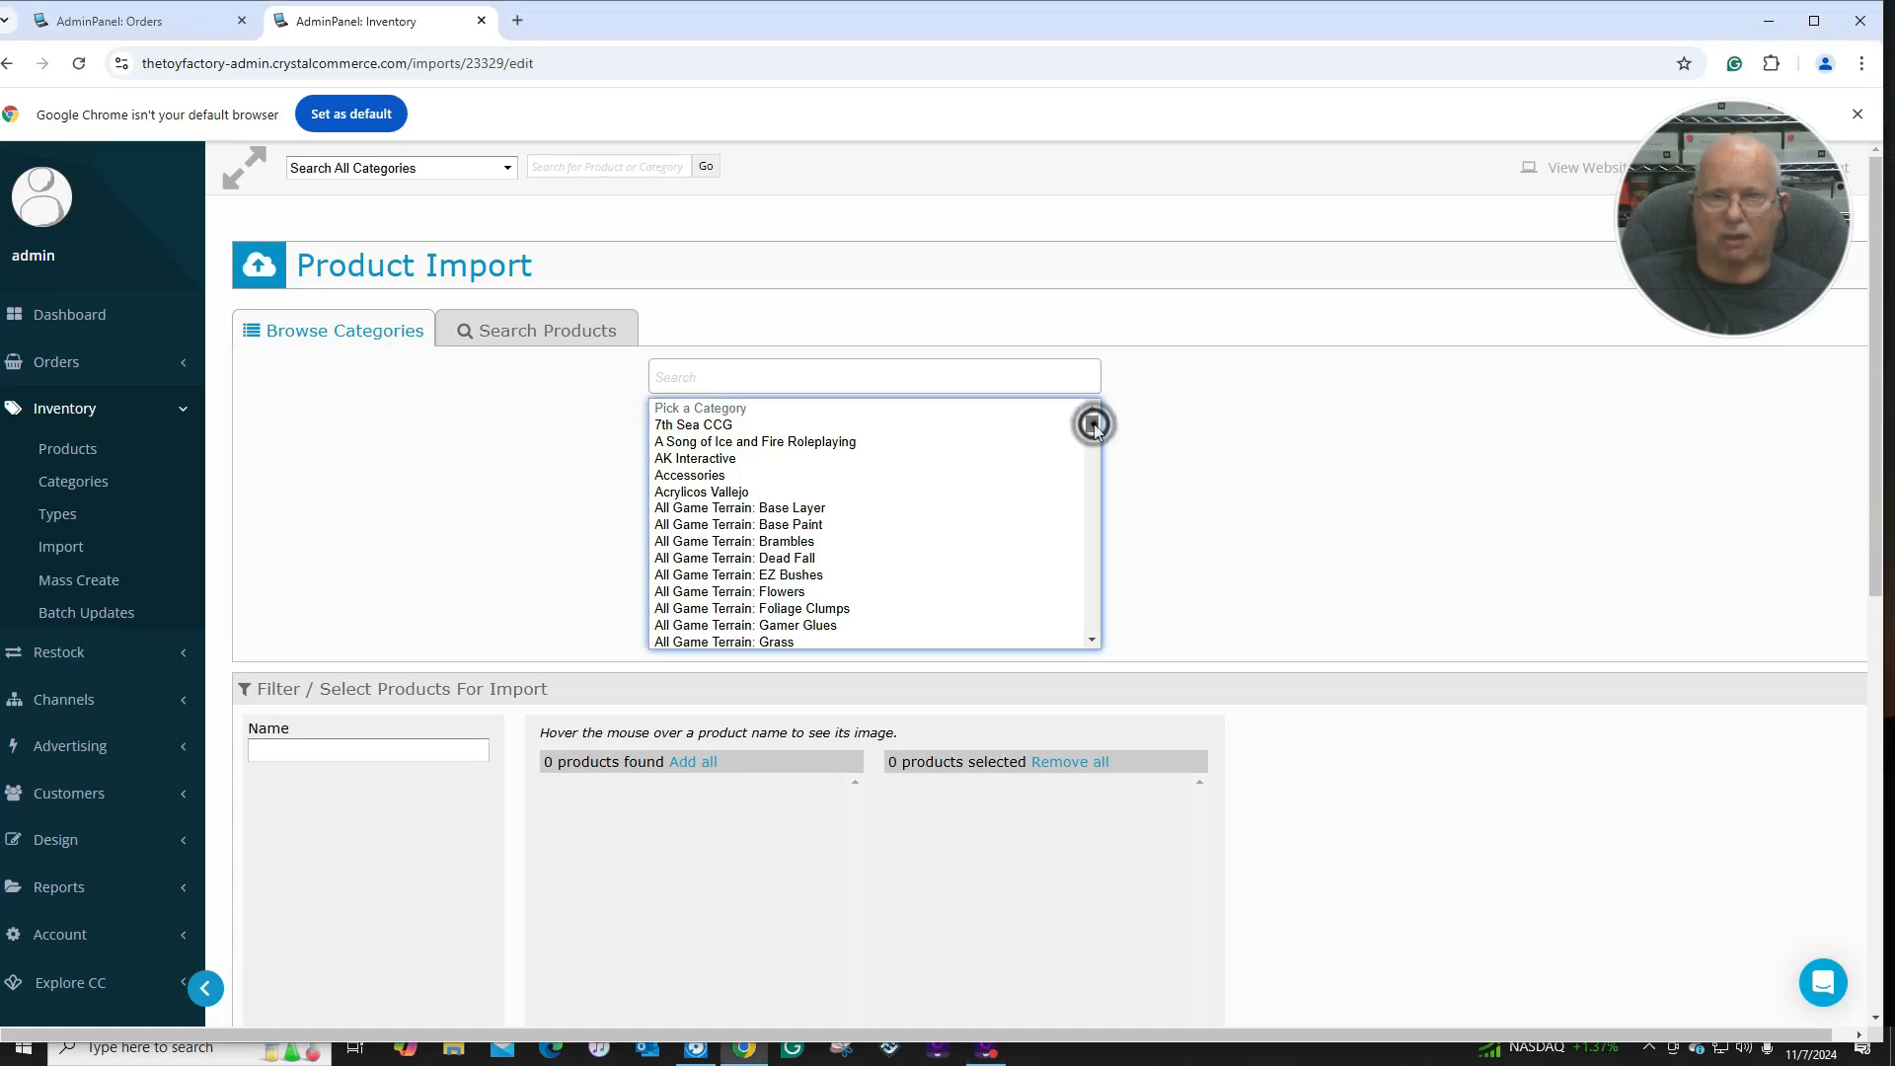
left_click_drag(1095, 427, 1094, 538)
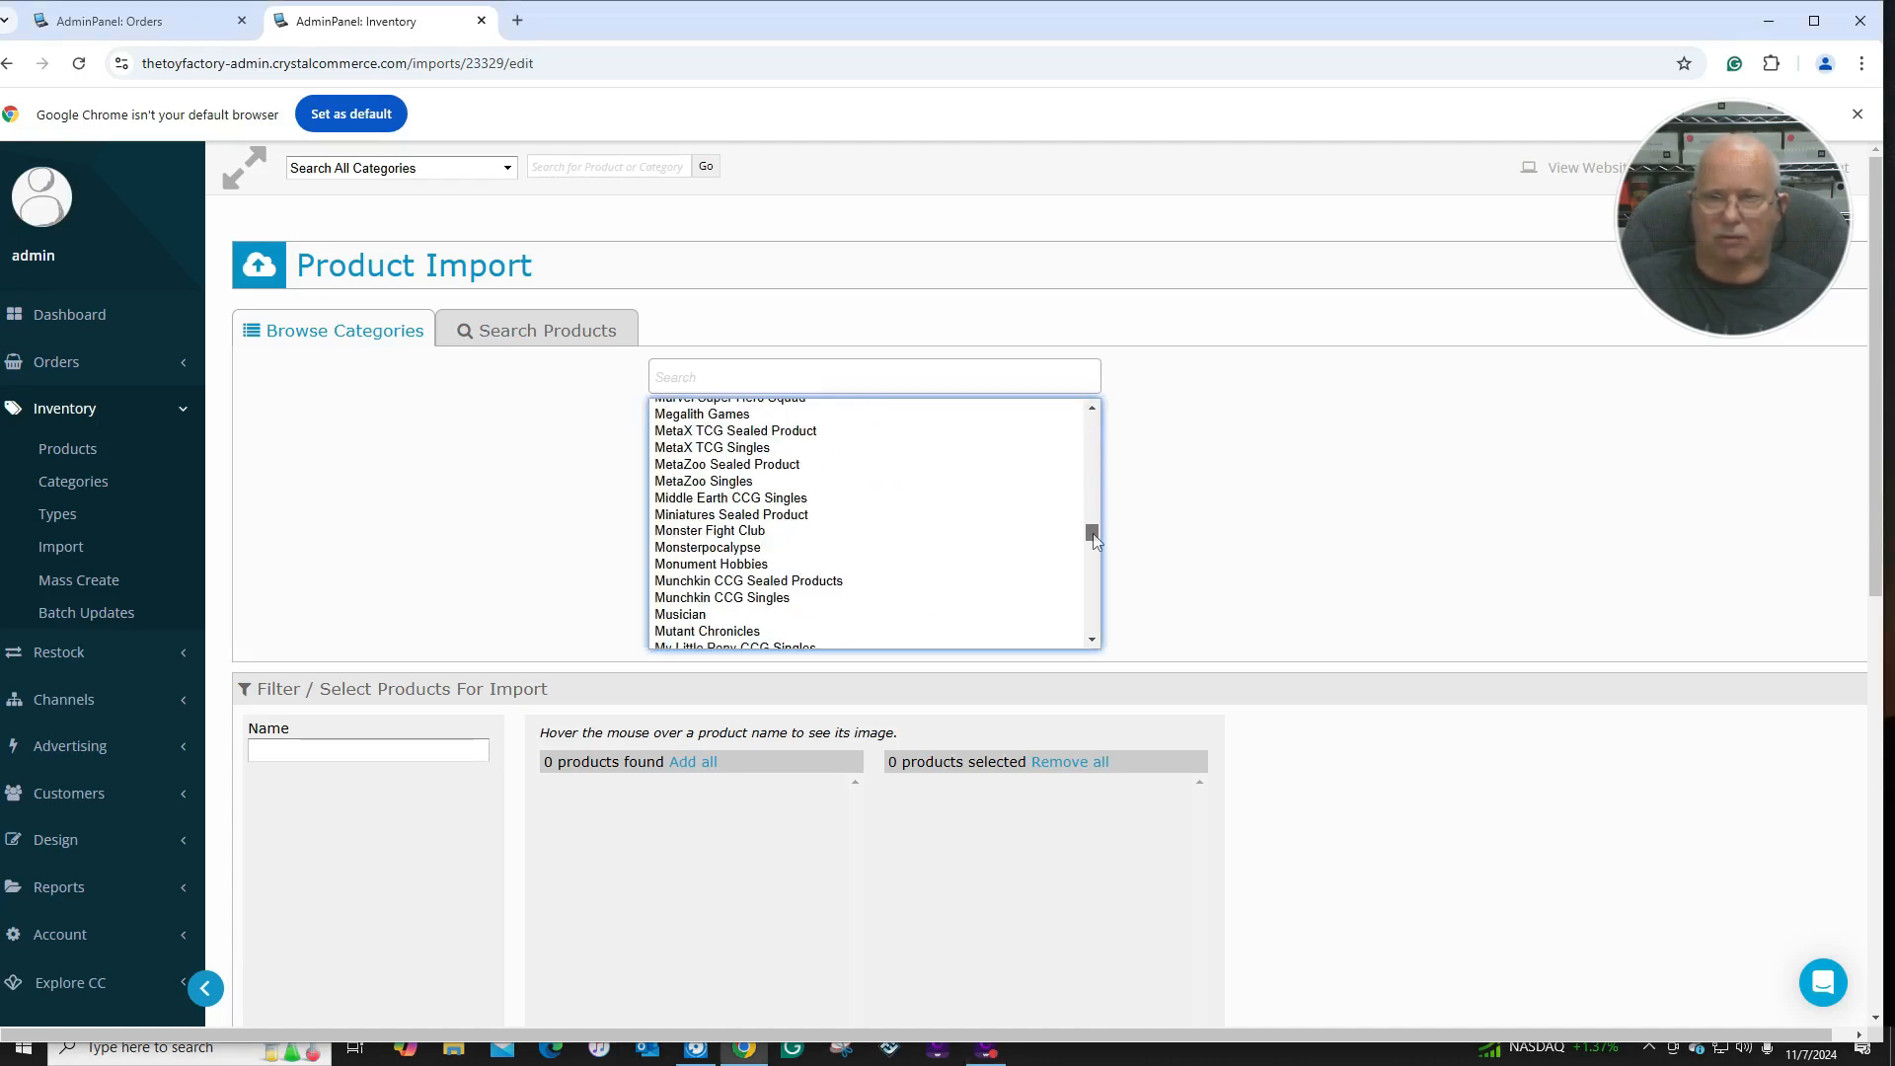
scroll(838, 510, "up", 1)
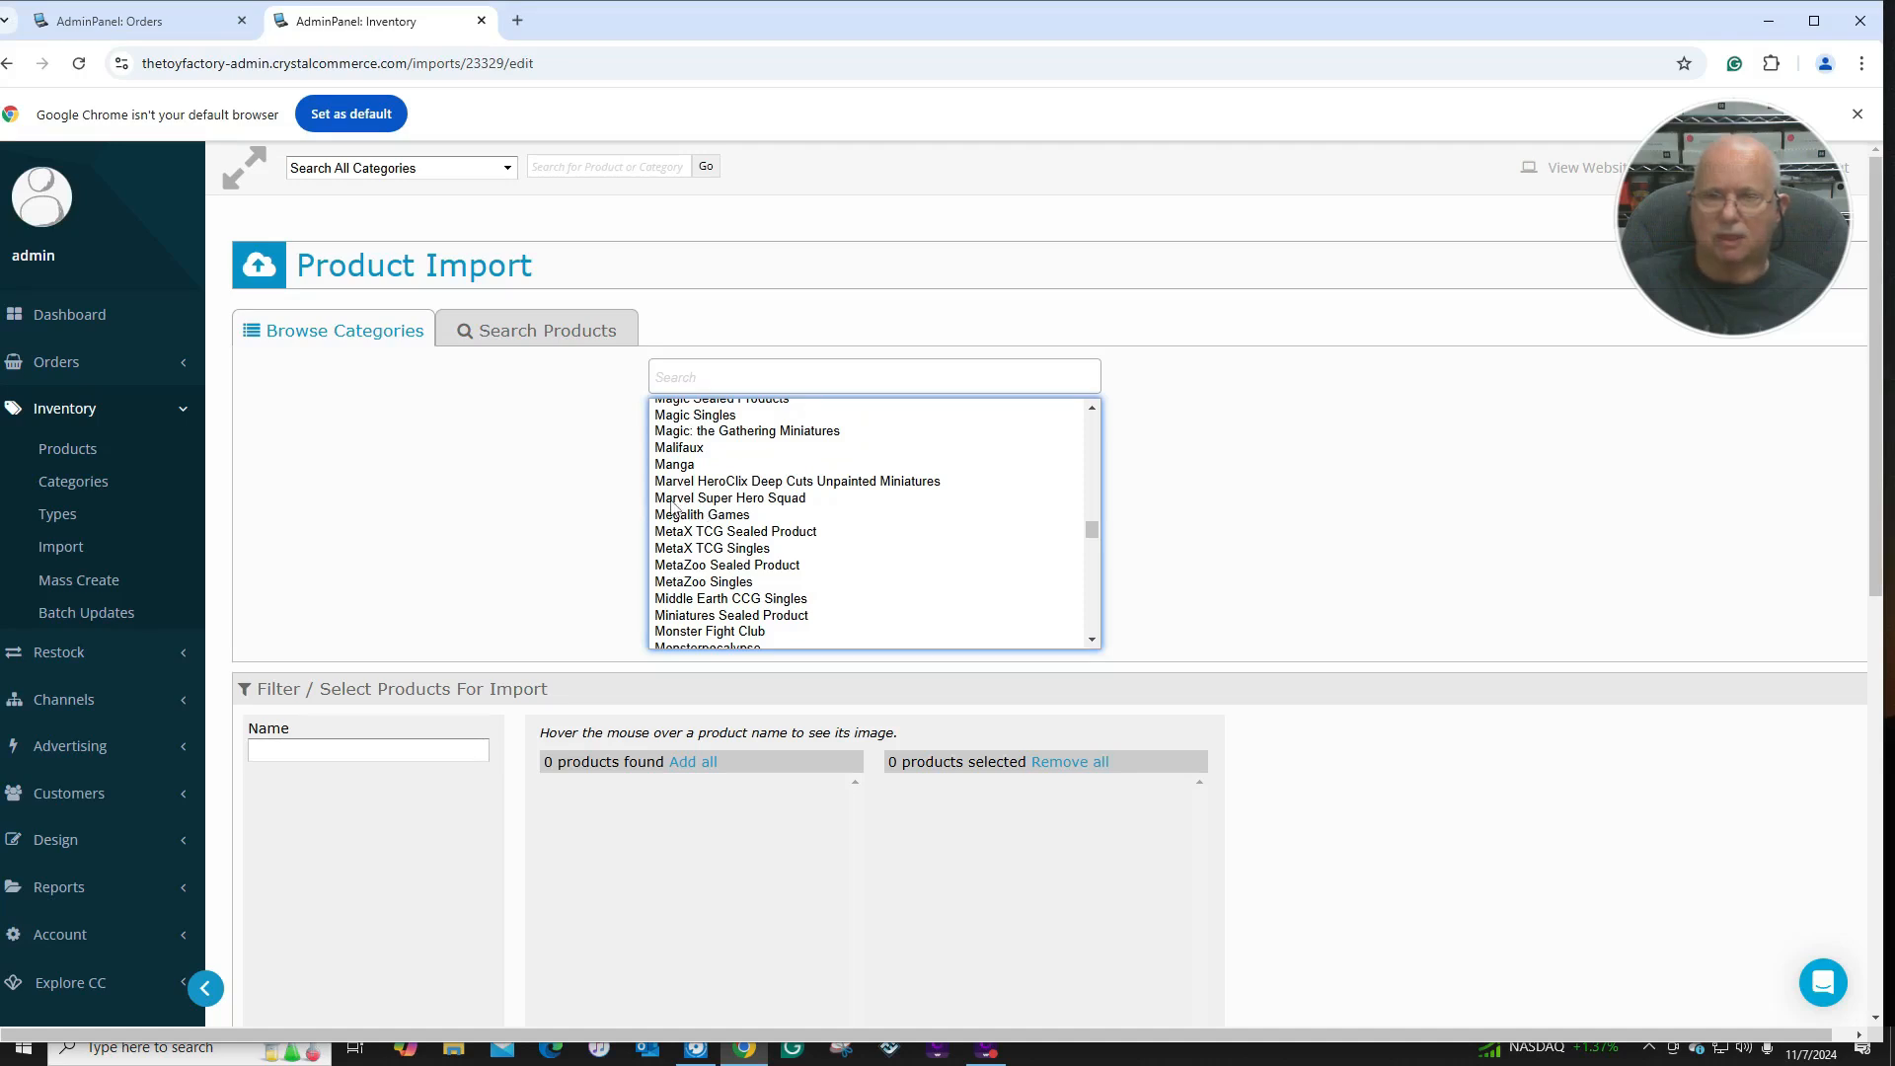
left_click(683, 417)
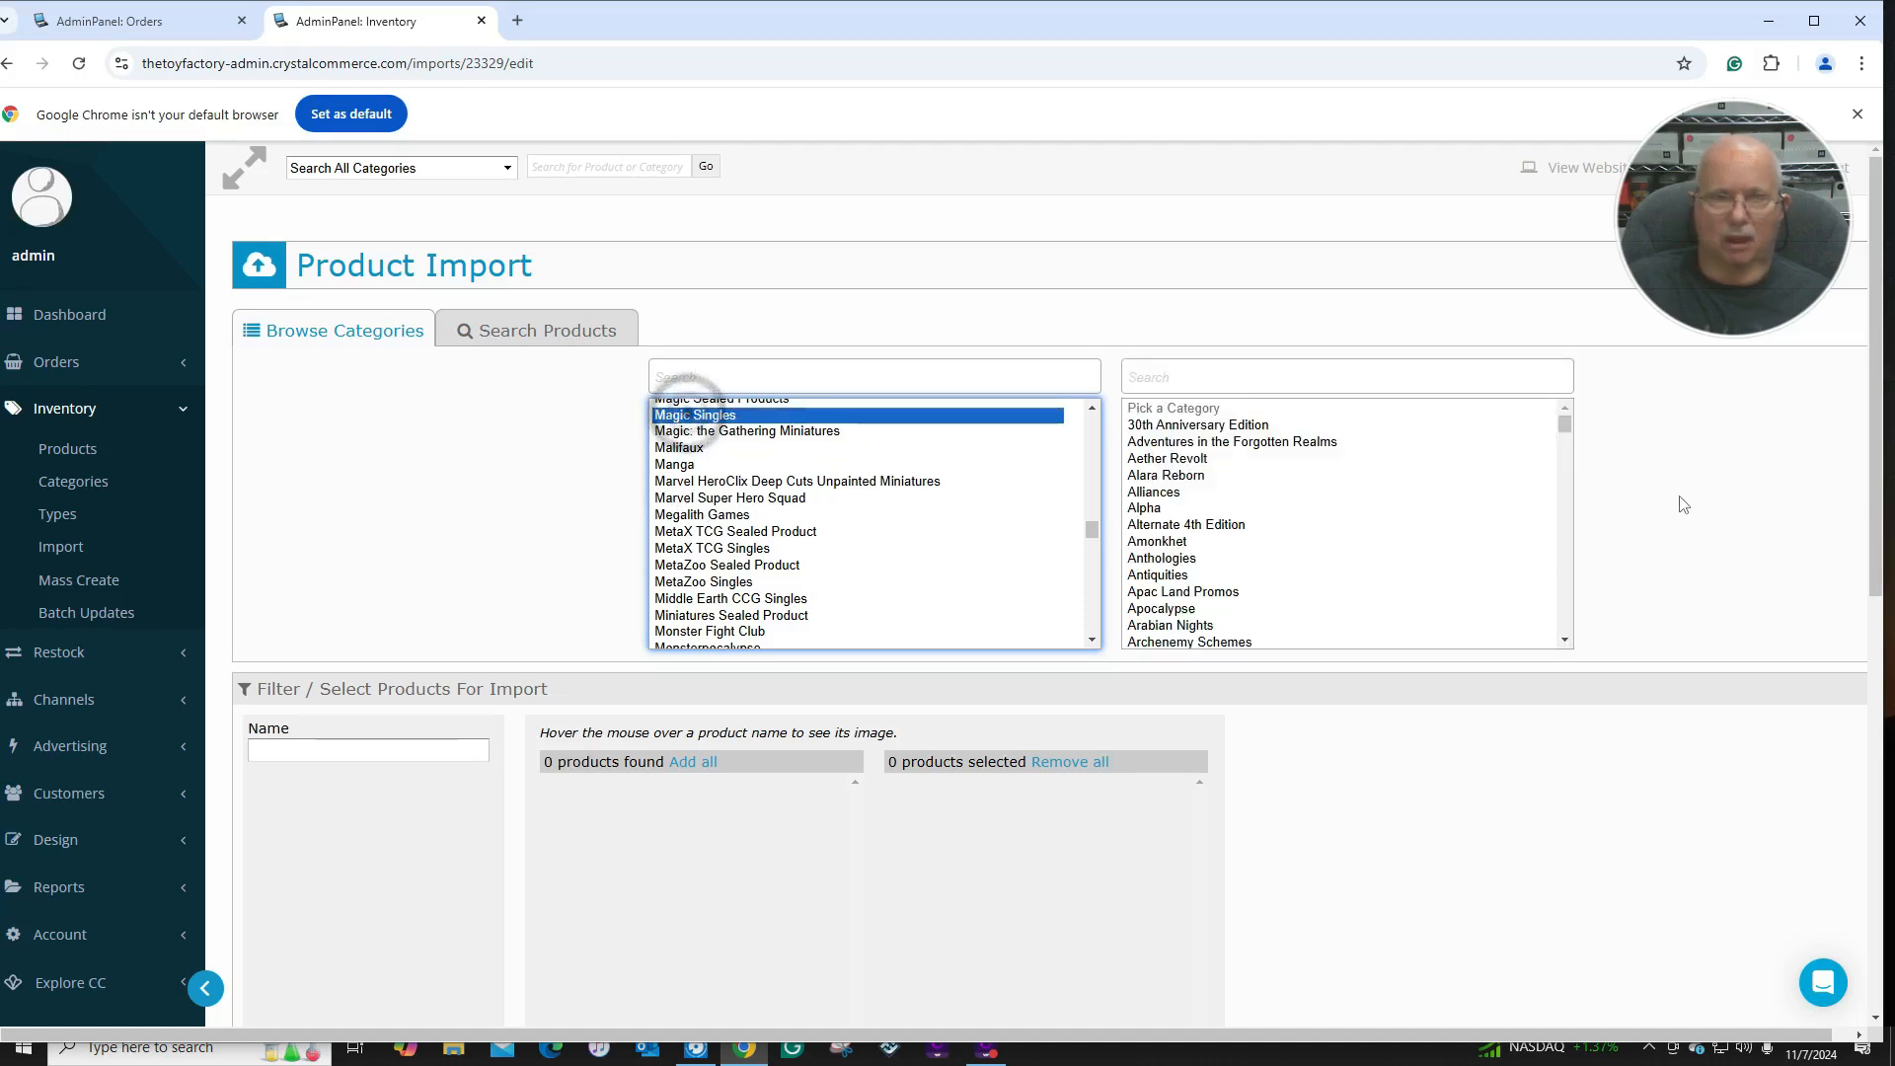
left_click_drag(1565, 432, 1562, 548)
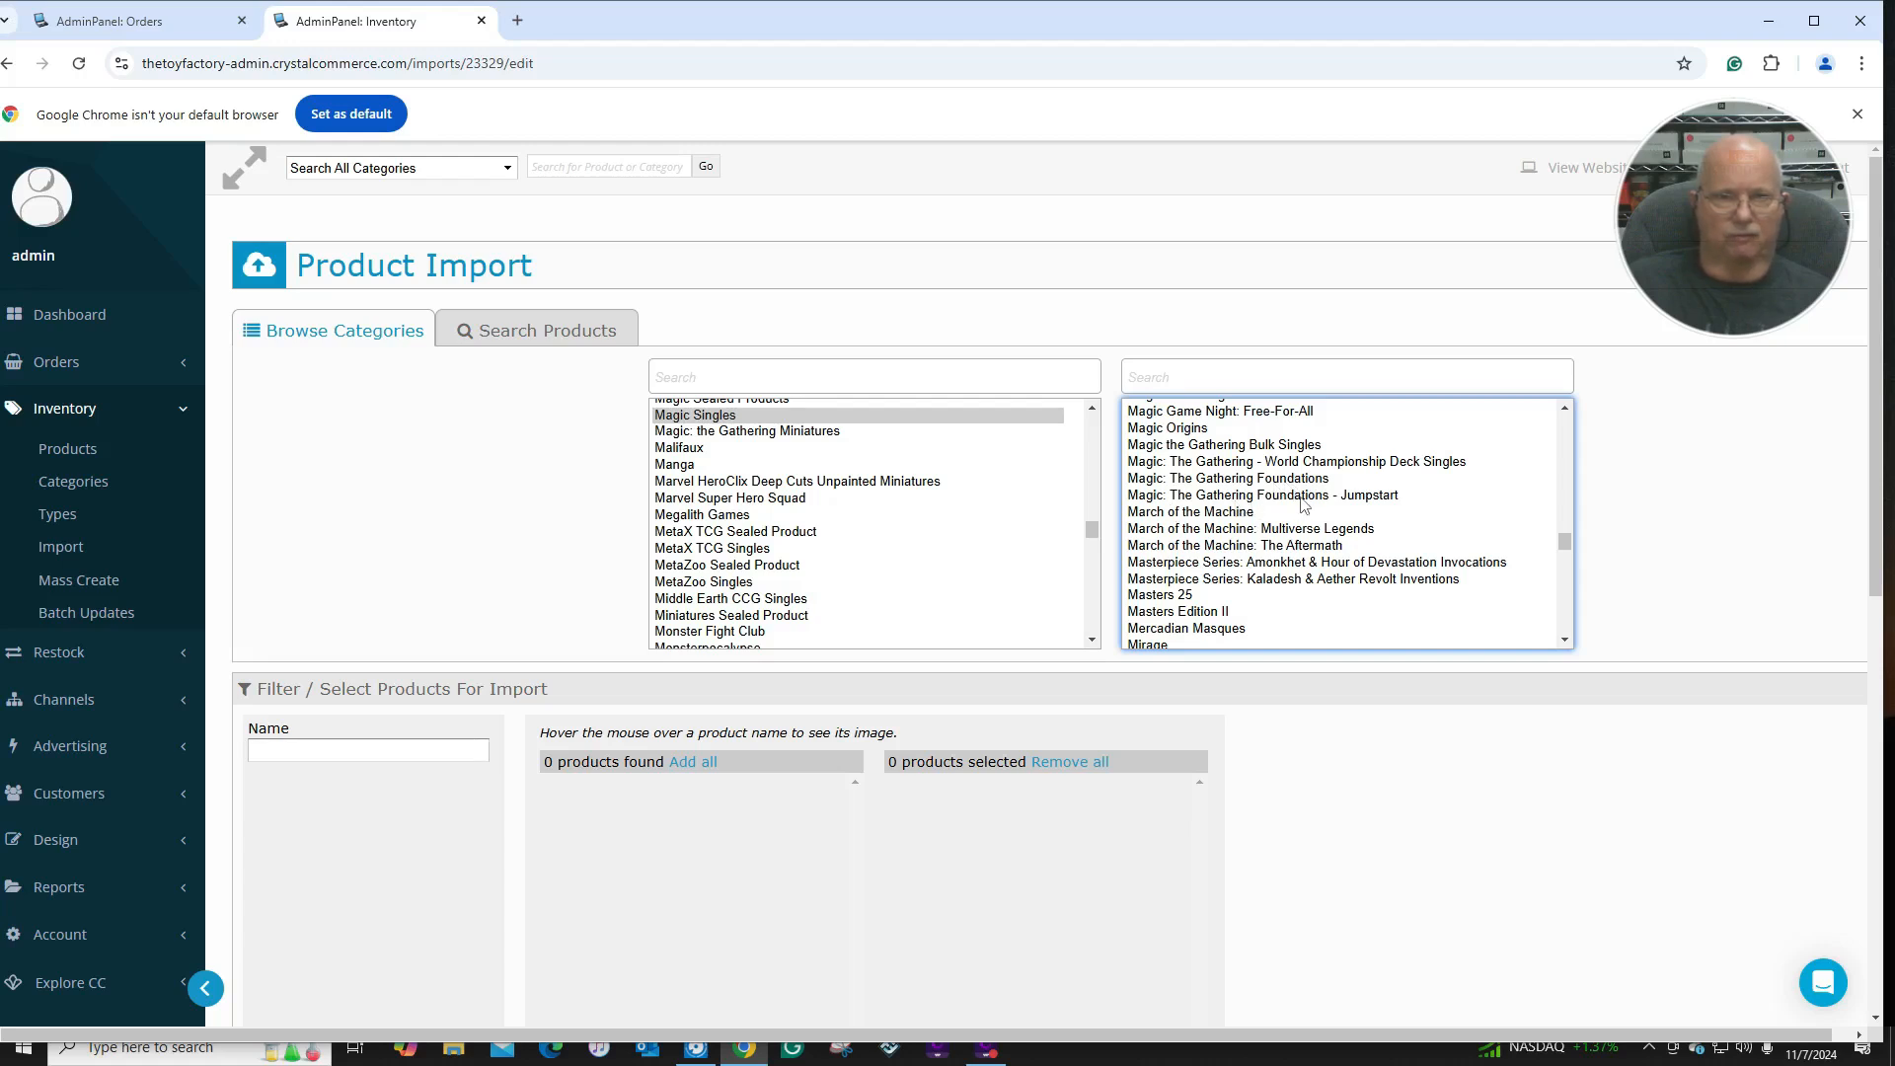
left_click(1222, 481)
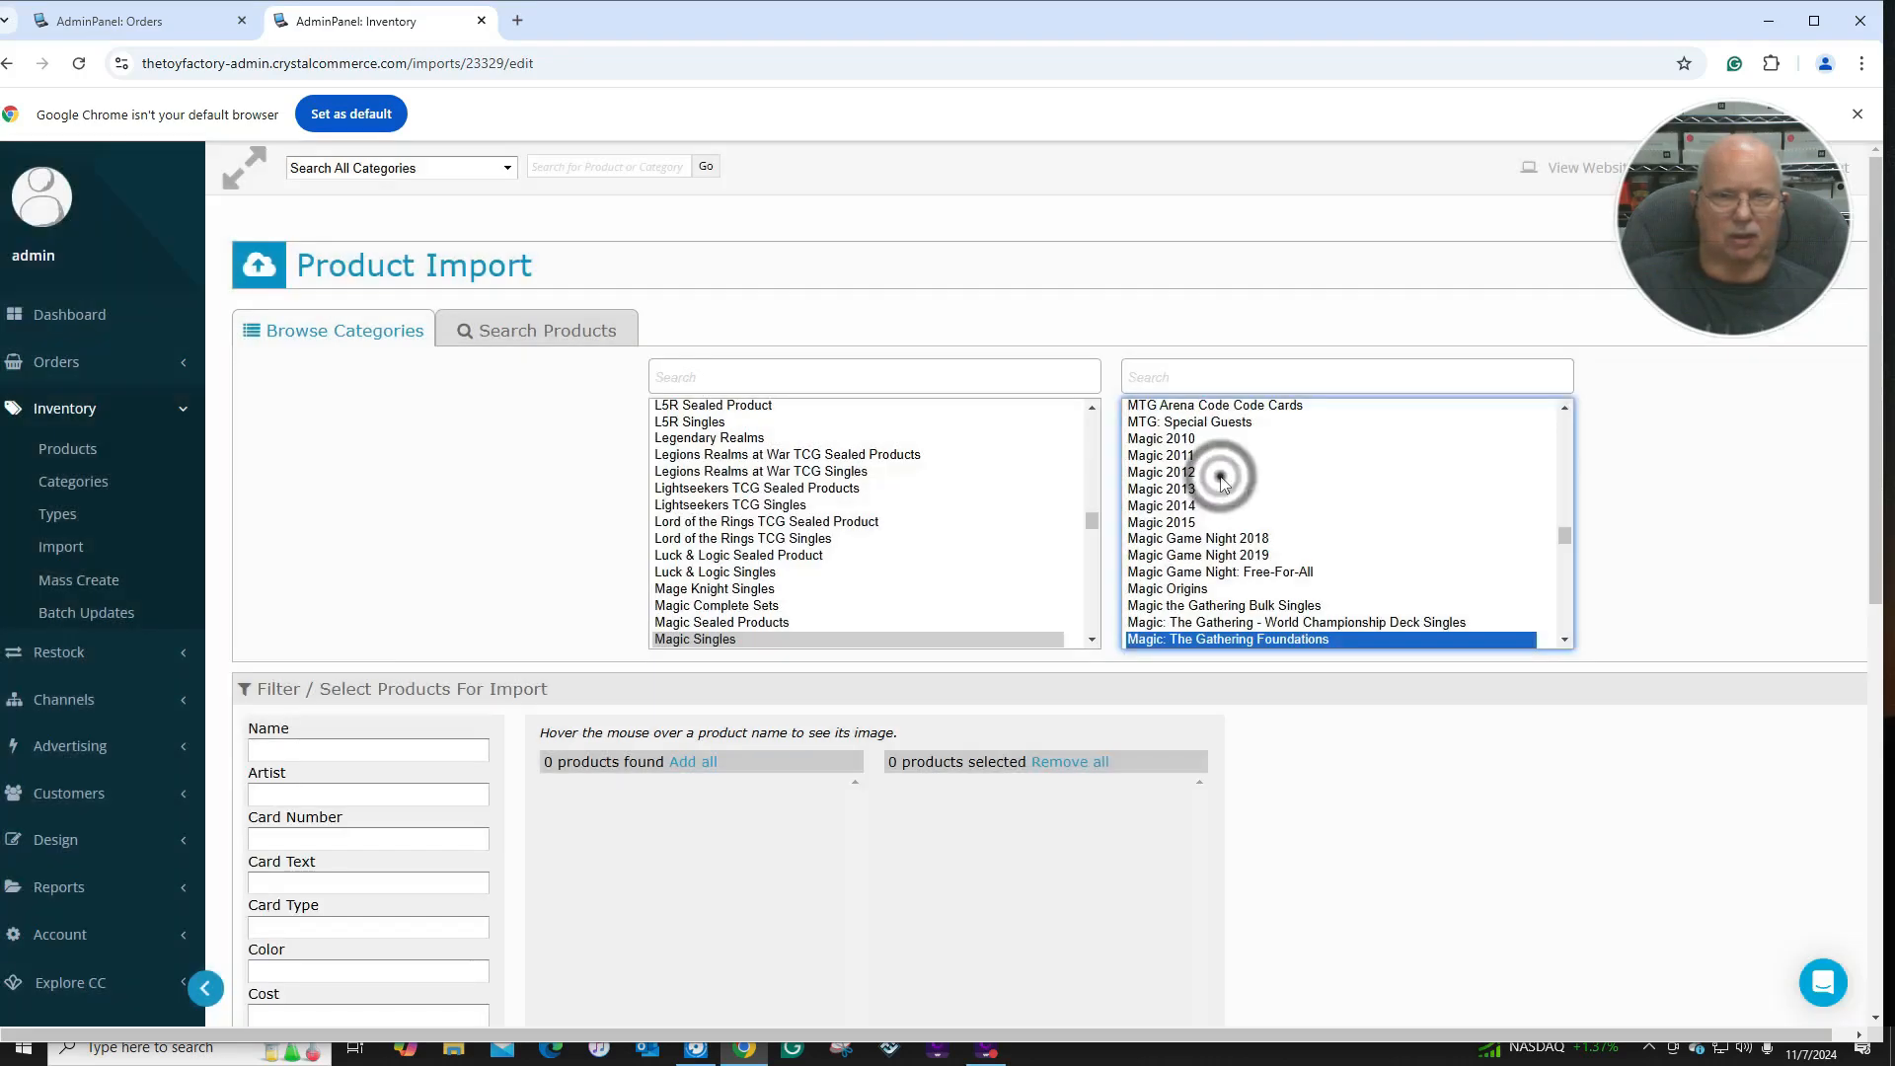
Search the Foundations set without filters and add all found cards to the import selection.
scroll(946, 702, "down", 5)
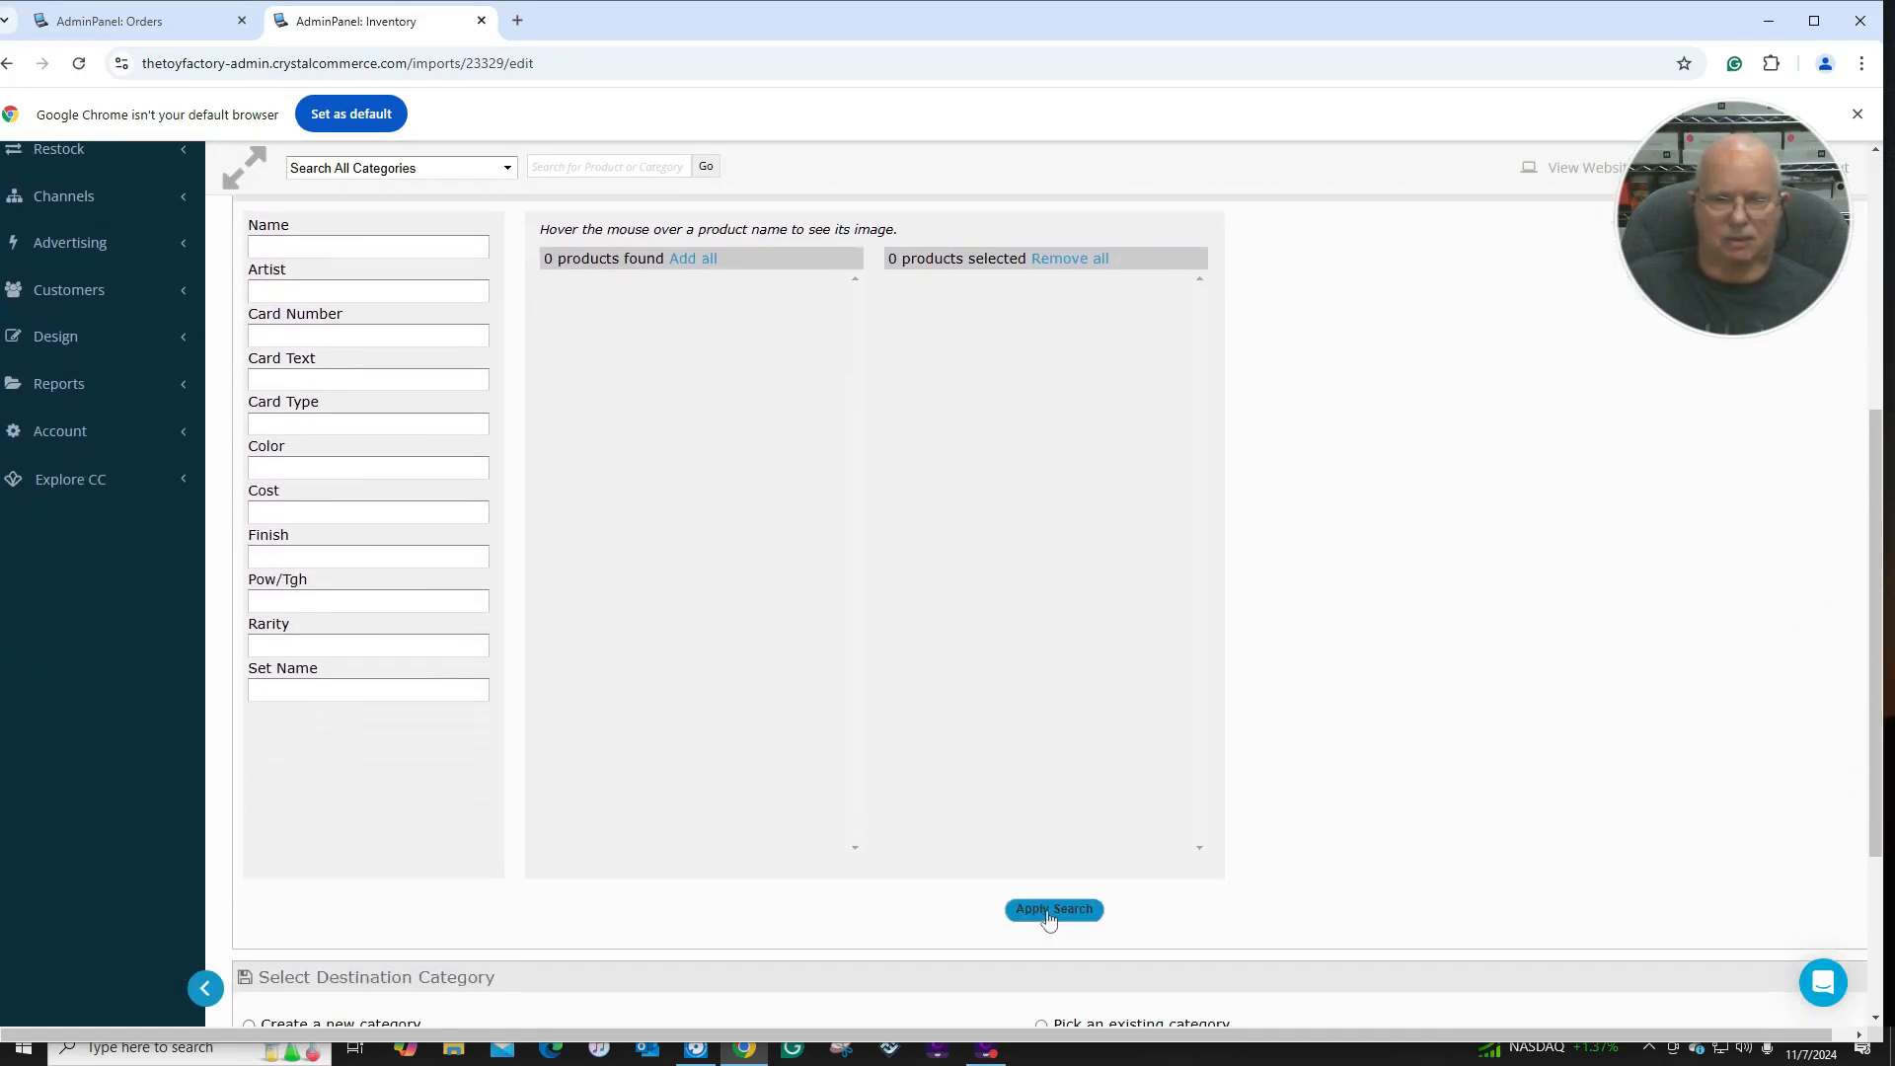
left_click(1062, 909)
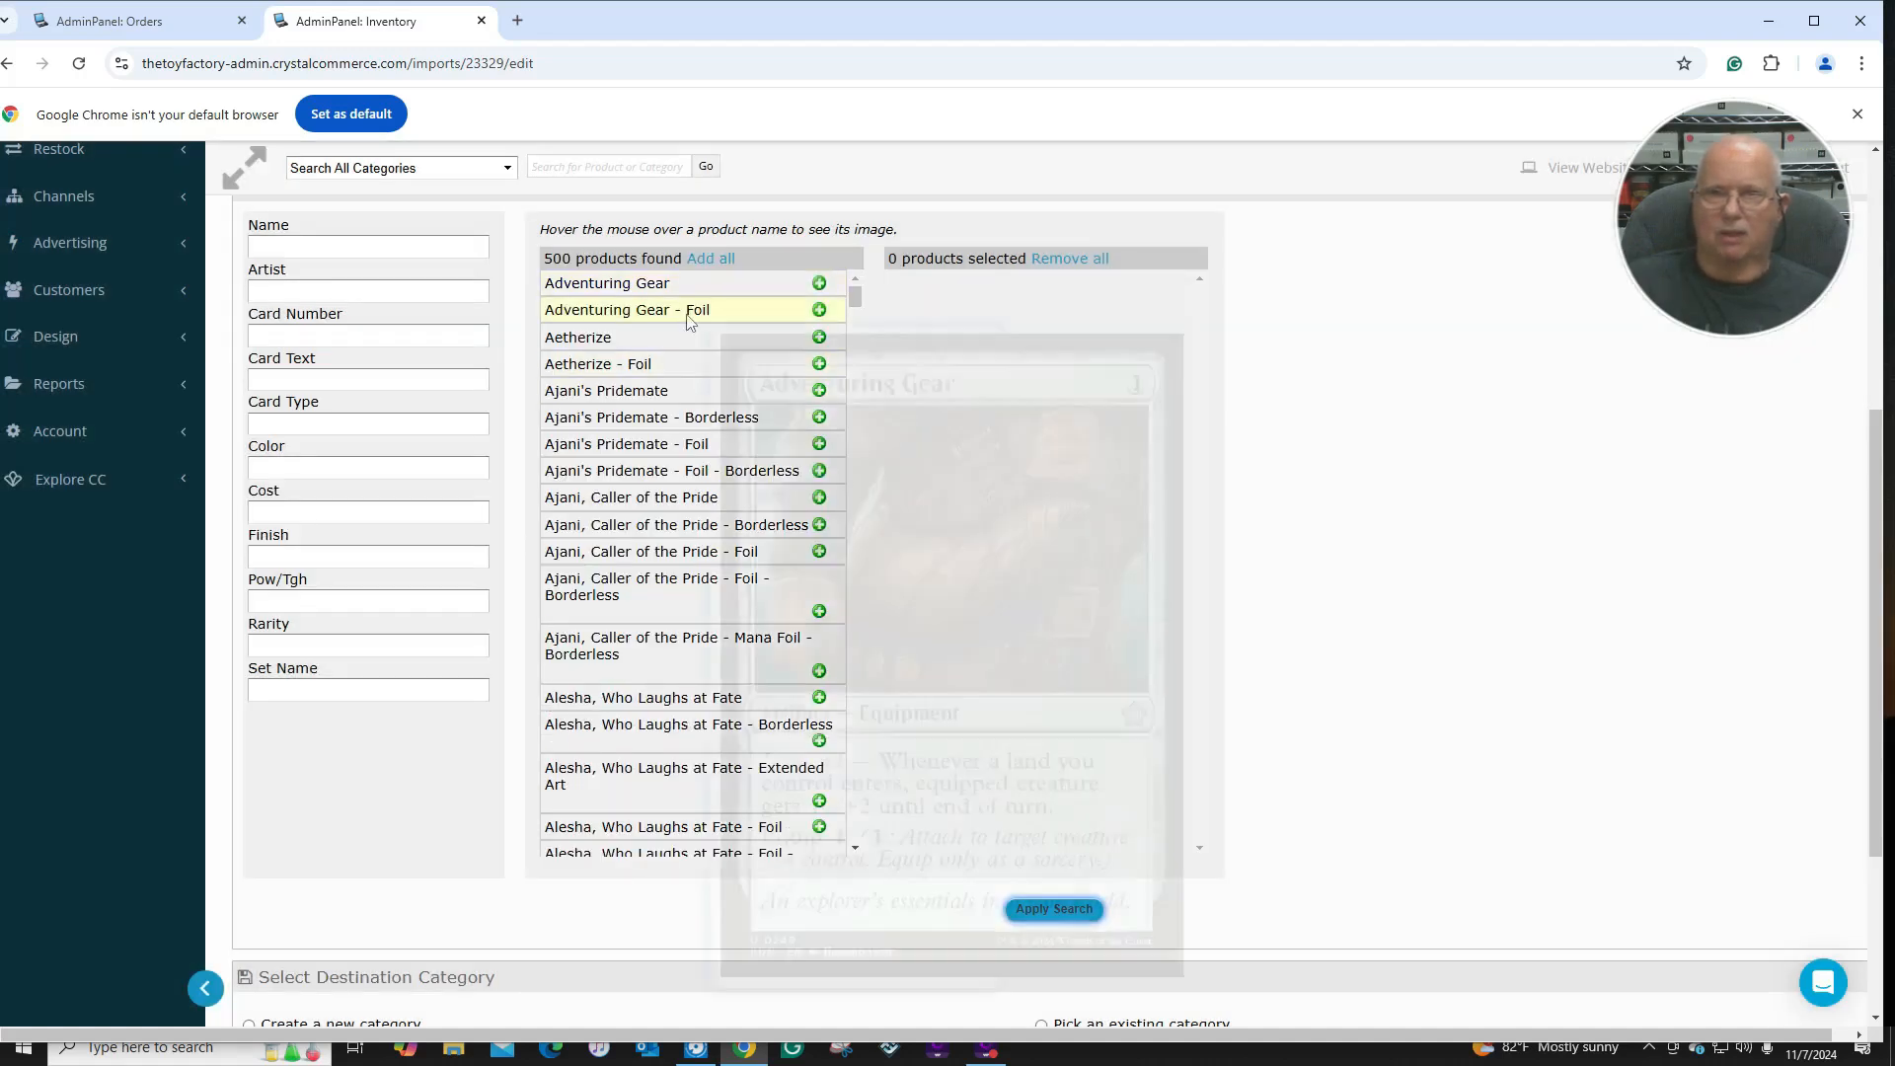
left_click(702, 258)
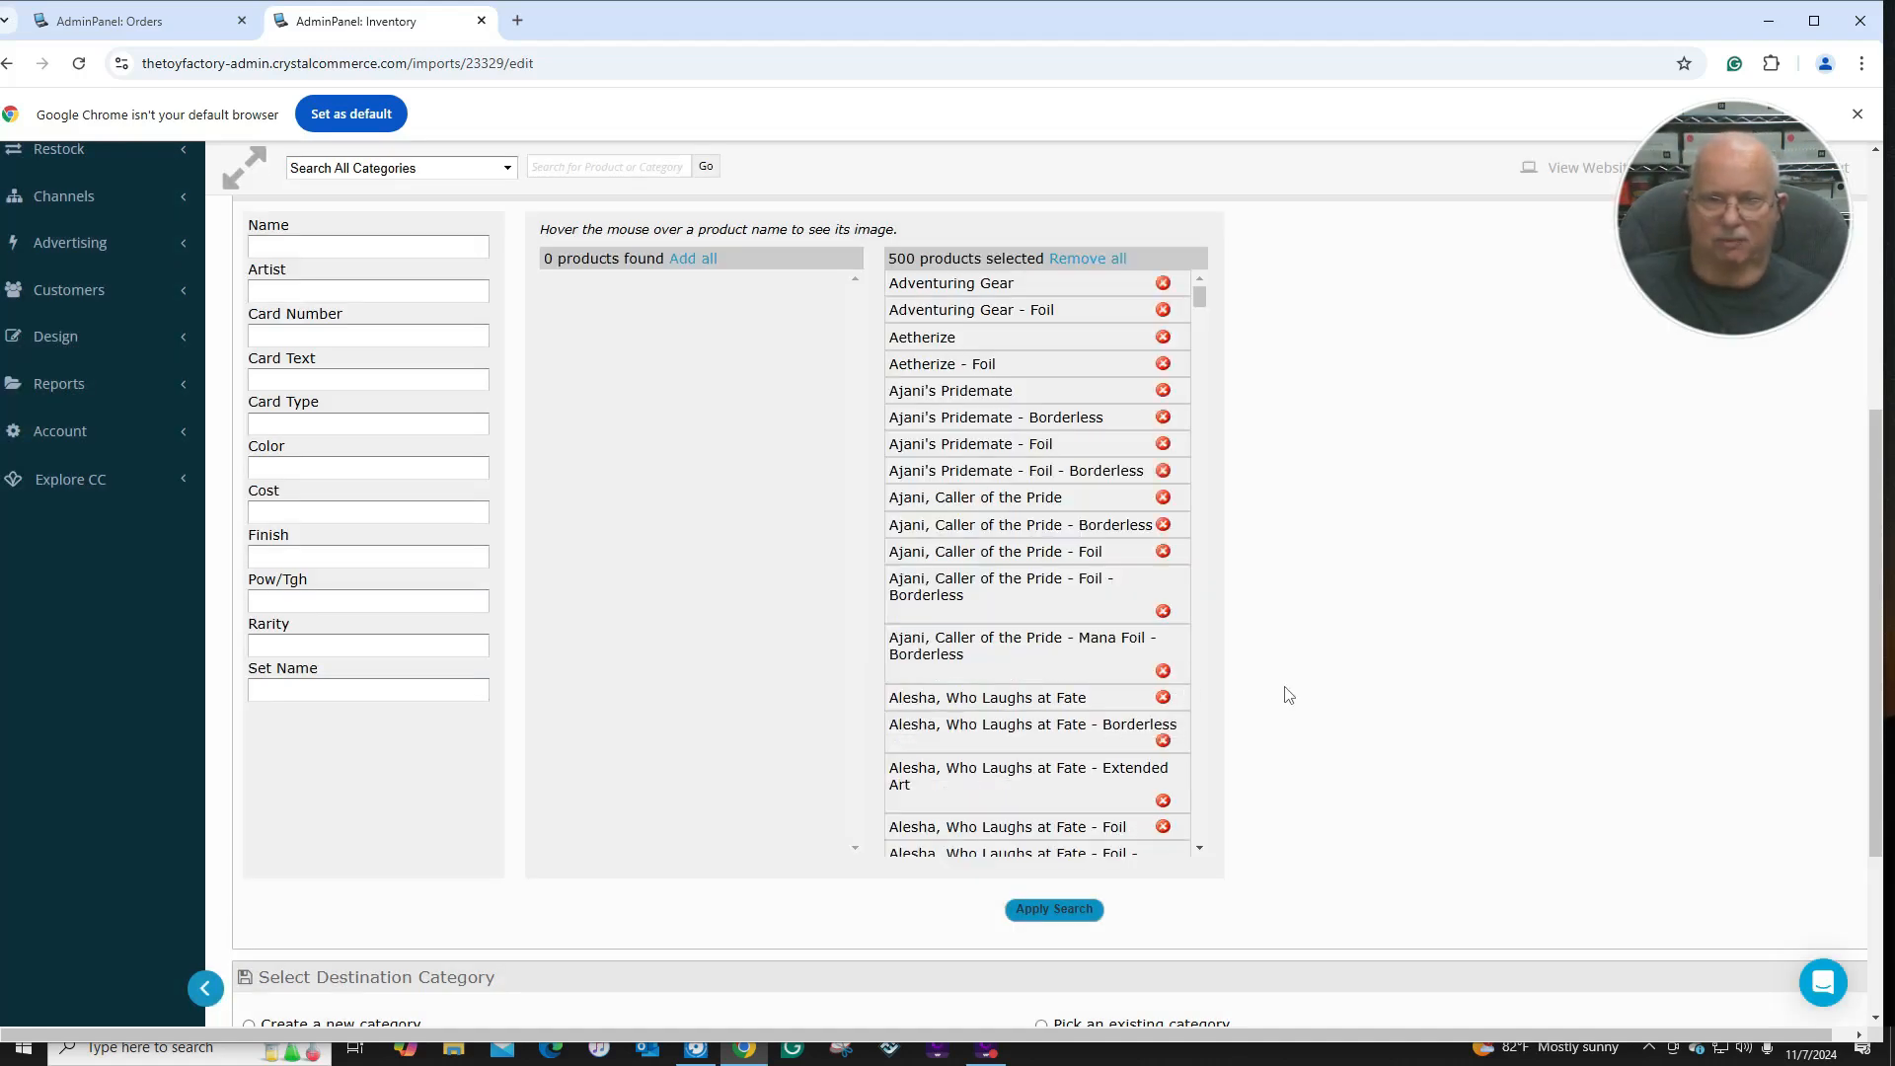
Import the selected cards into a new category named "Magic the Gathering: Foundations" under the parent category Core Sets.
scroll(1175, 741, "down", 2)
scroll(1256, 720, "down", 2)
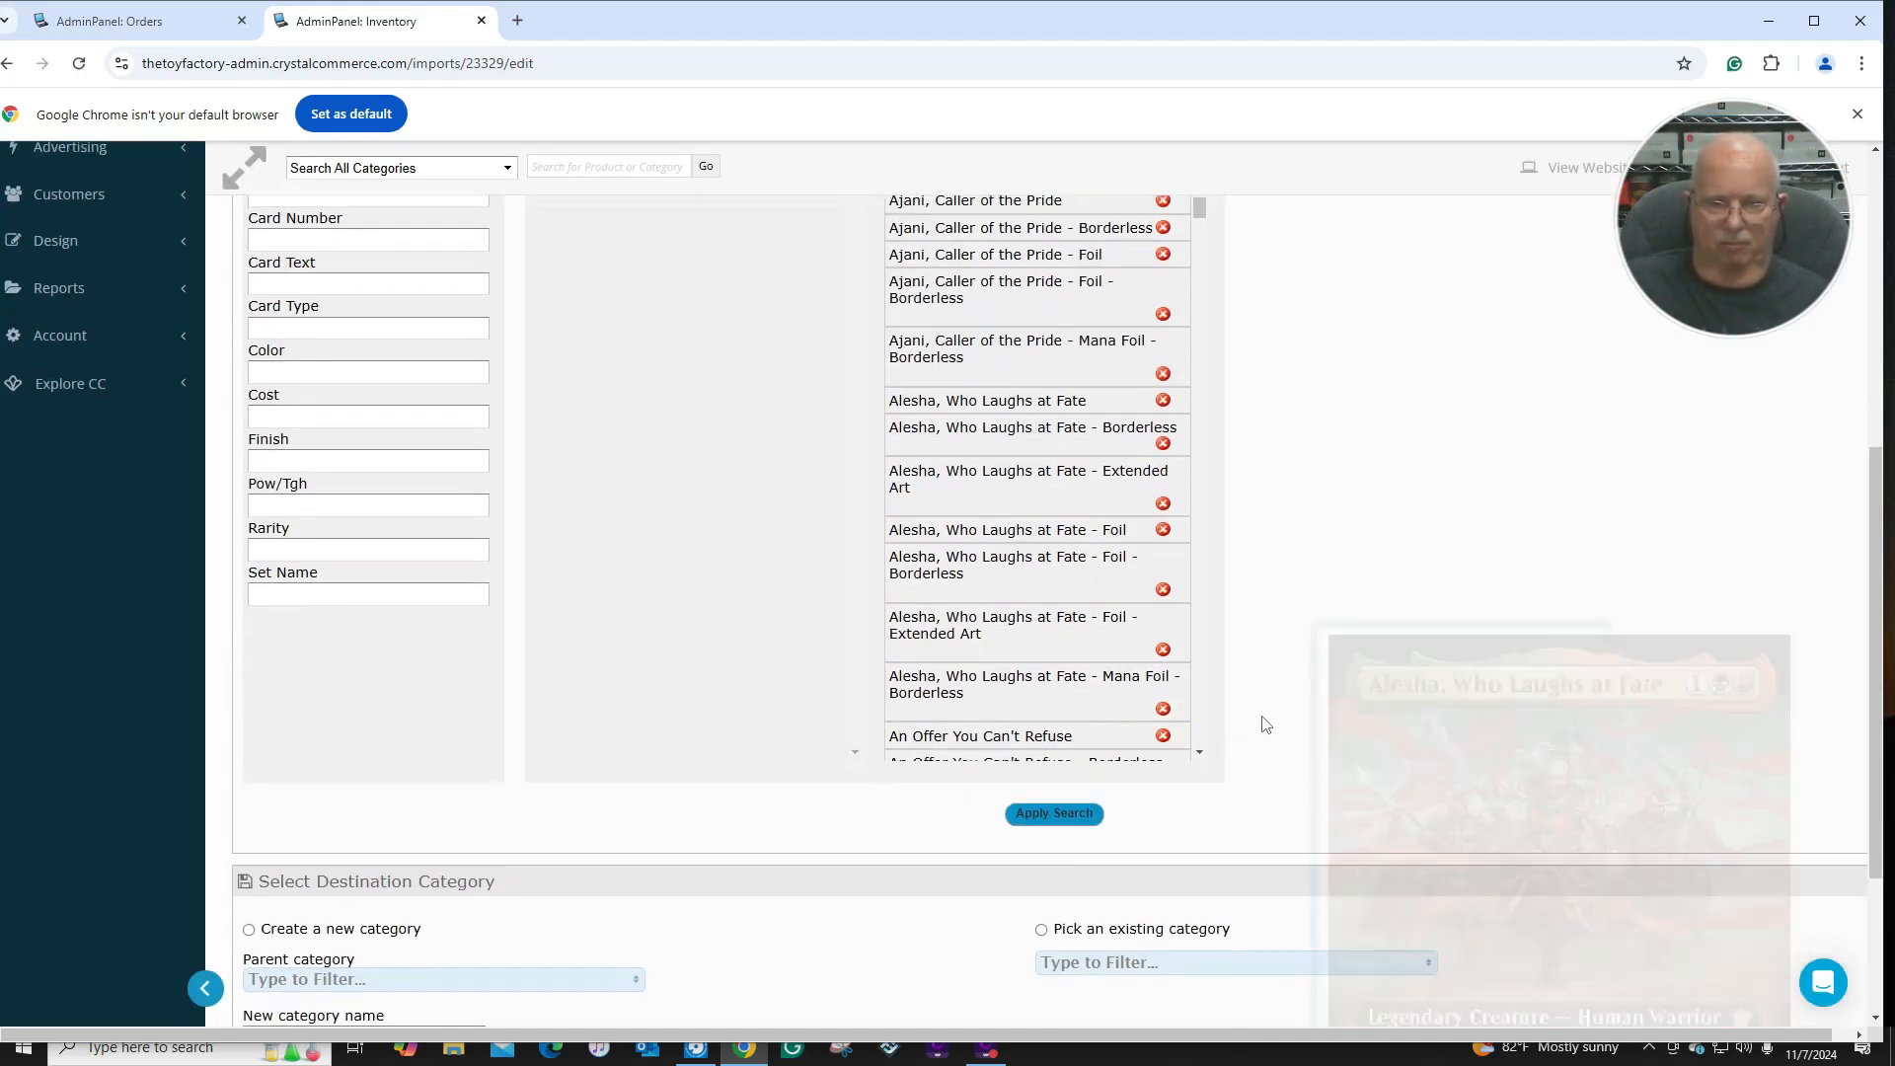
scroll(1246, 747, "down", 1)
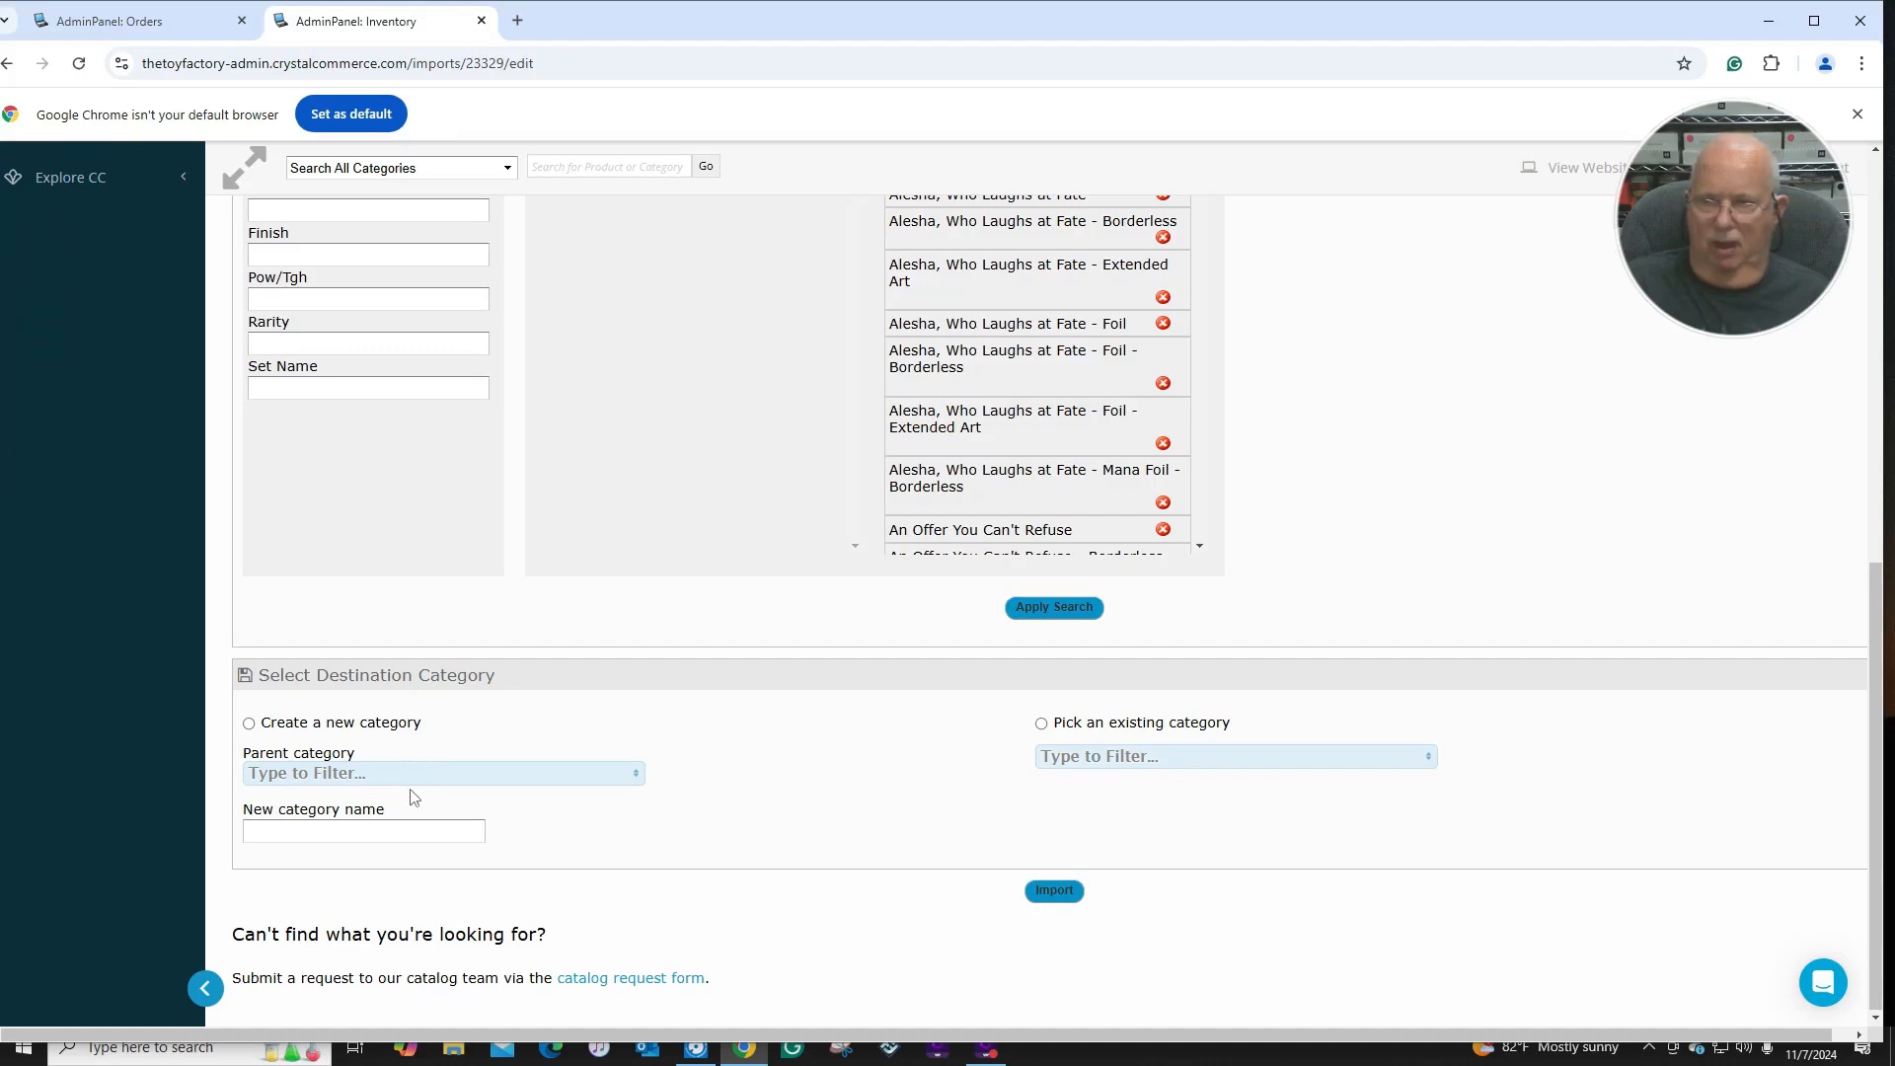
left_click(249, 725)
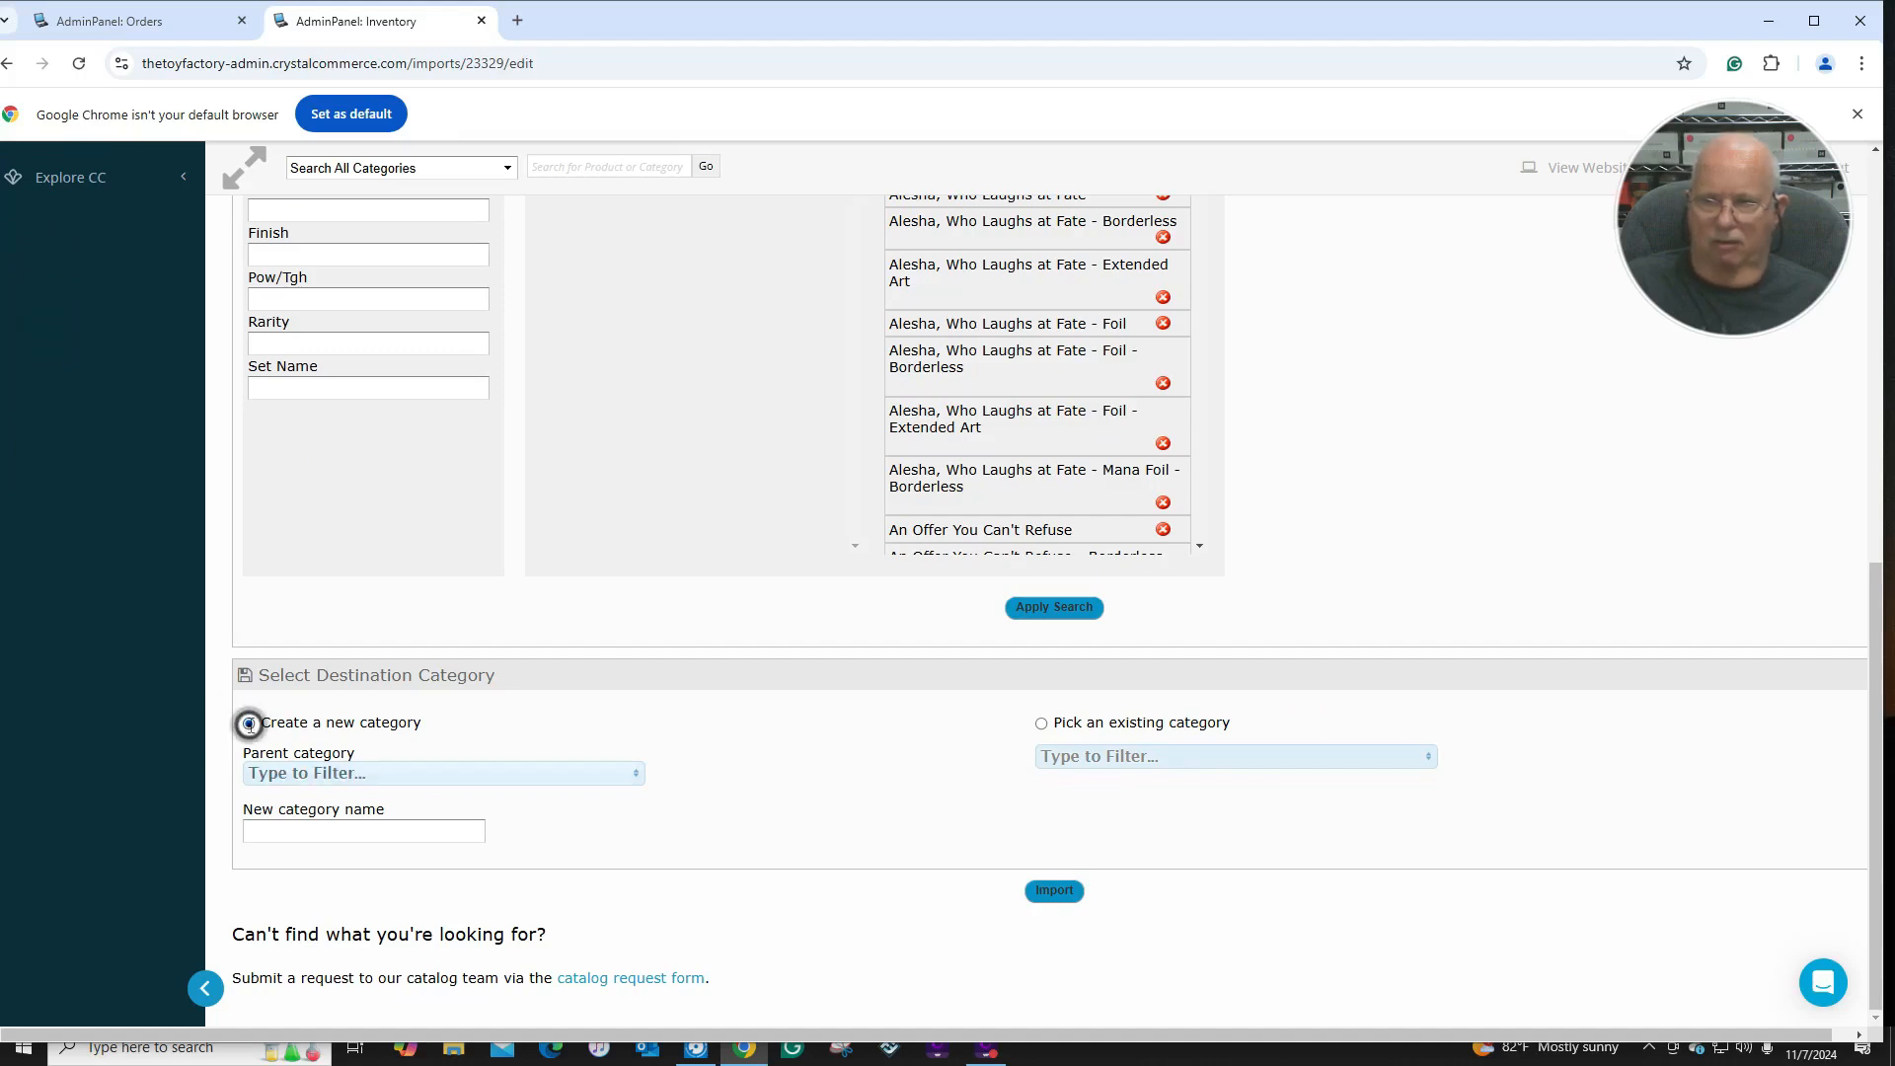
left_click(633, 779)
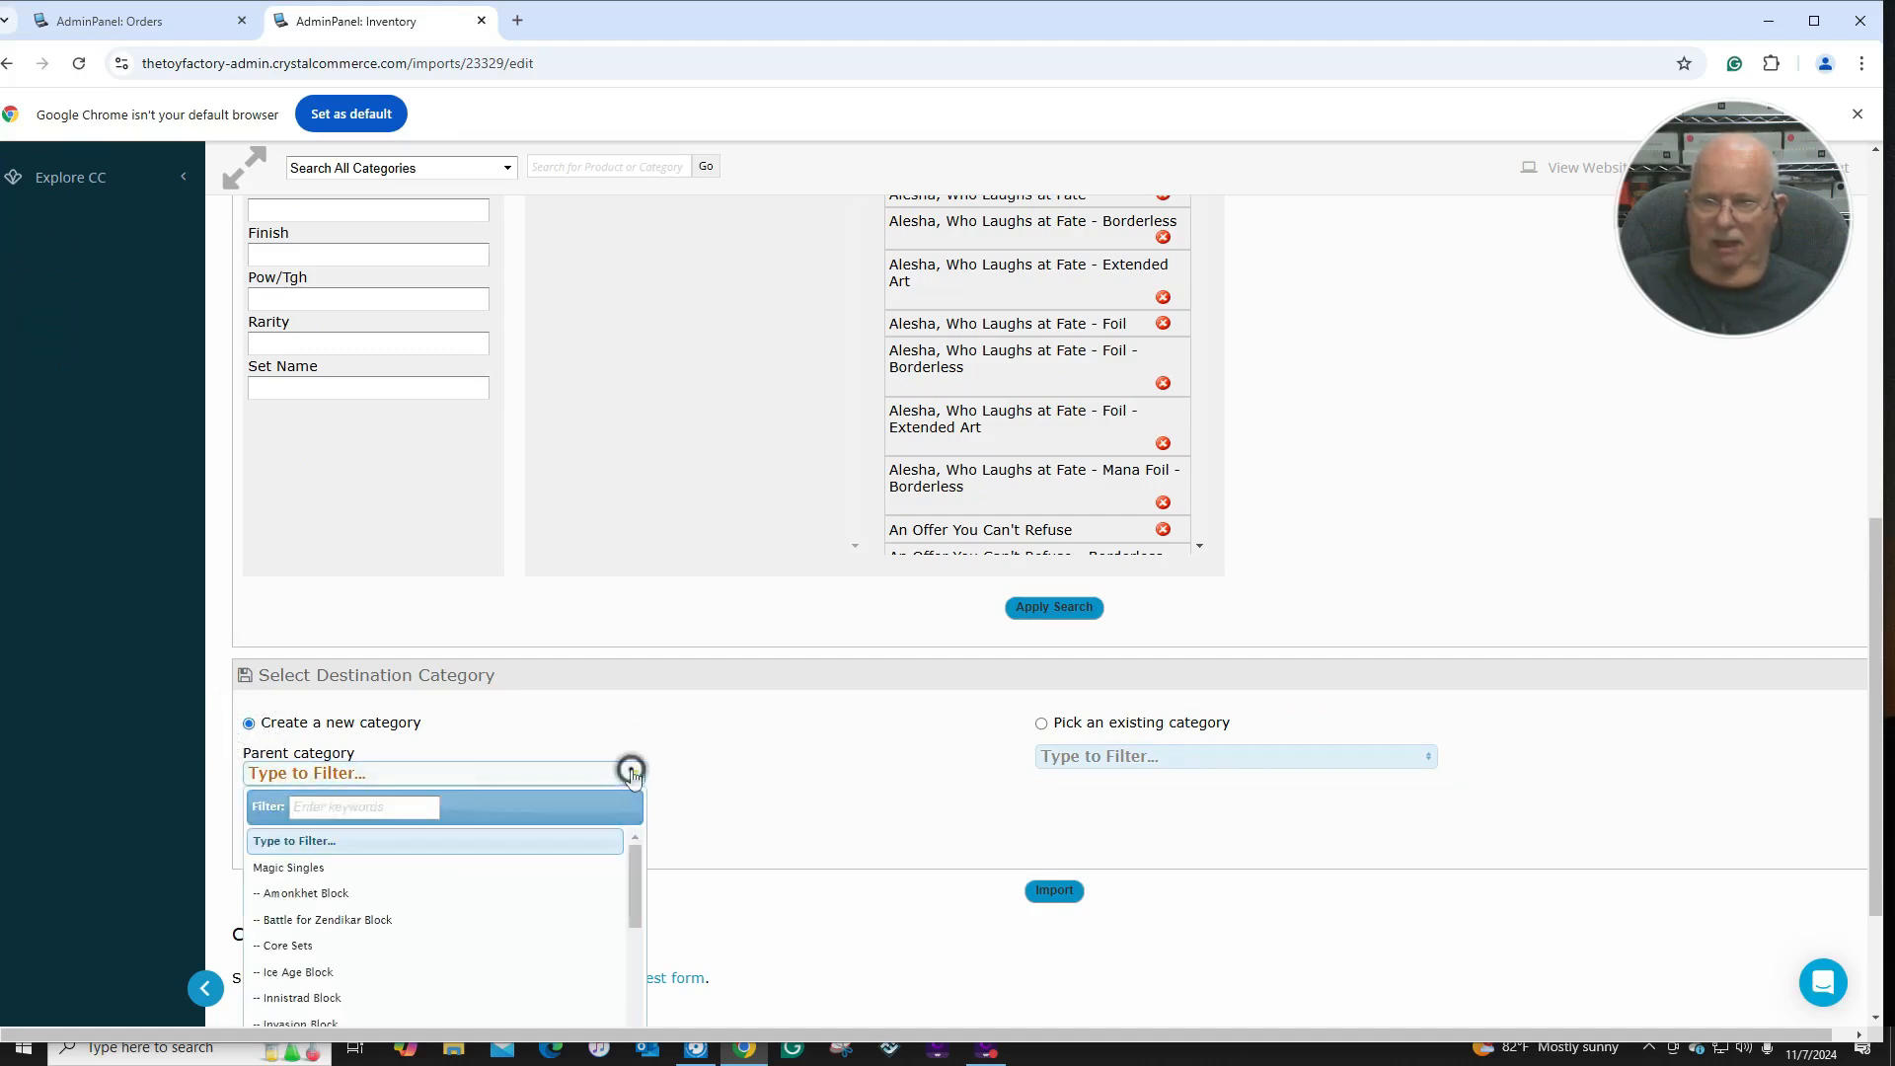
left_click(303, 953)
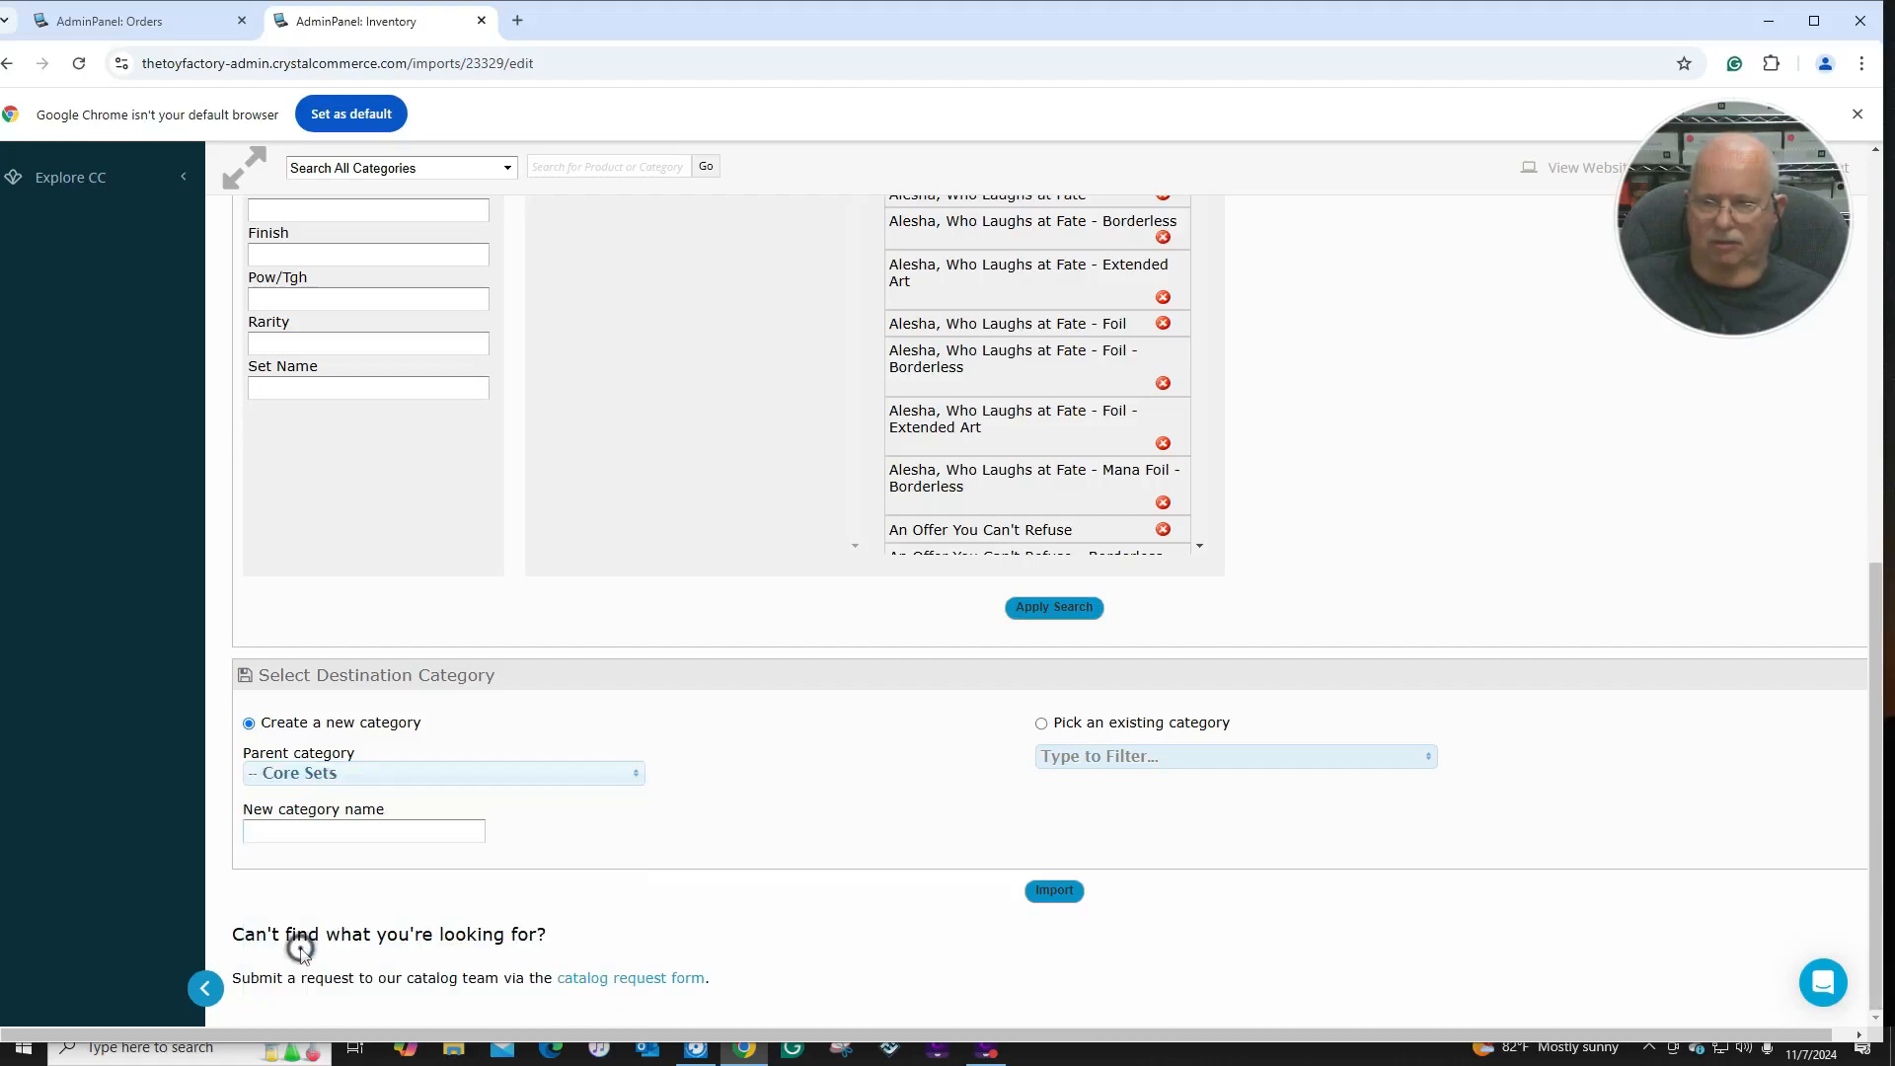
left_click(332, 836)
type("Magic the Gathering")
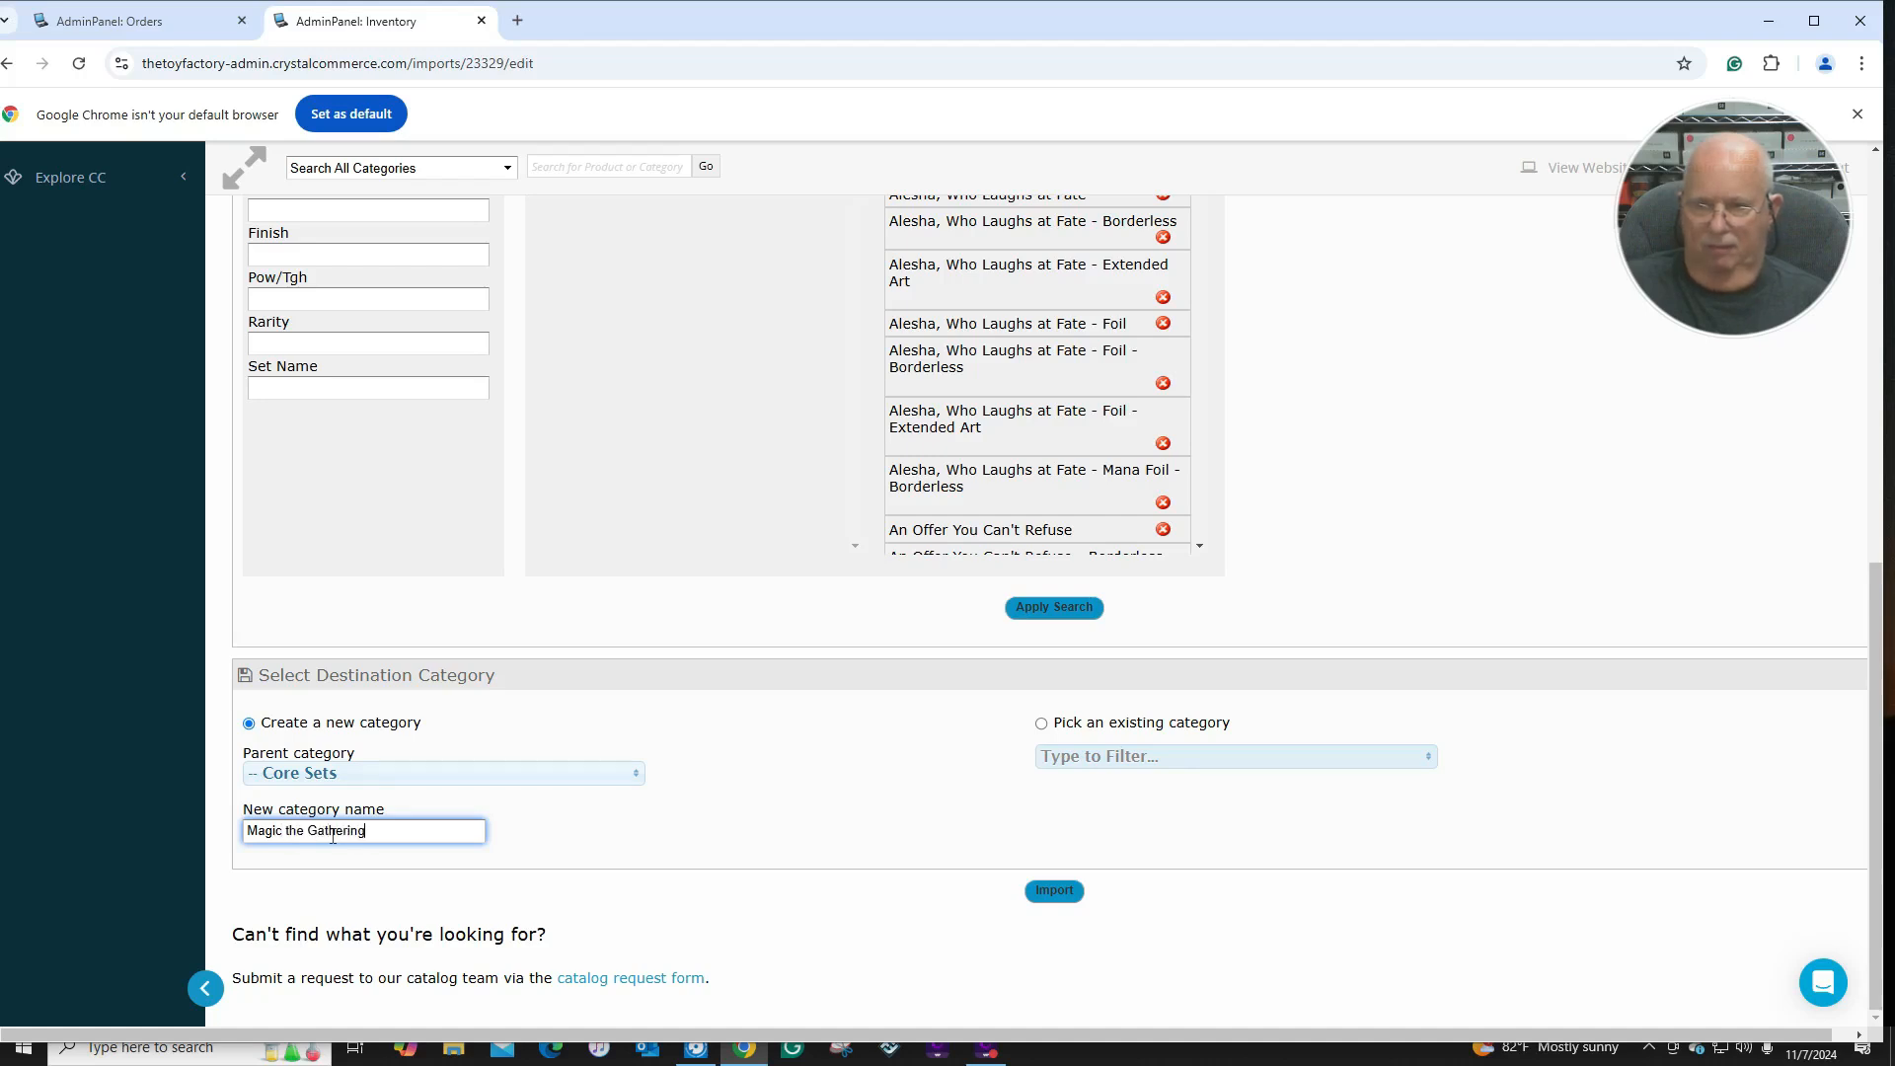
type(": ")
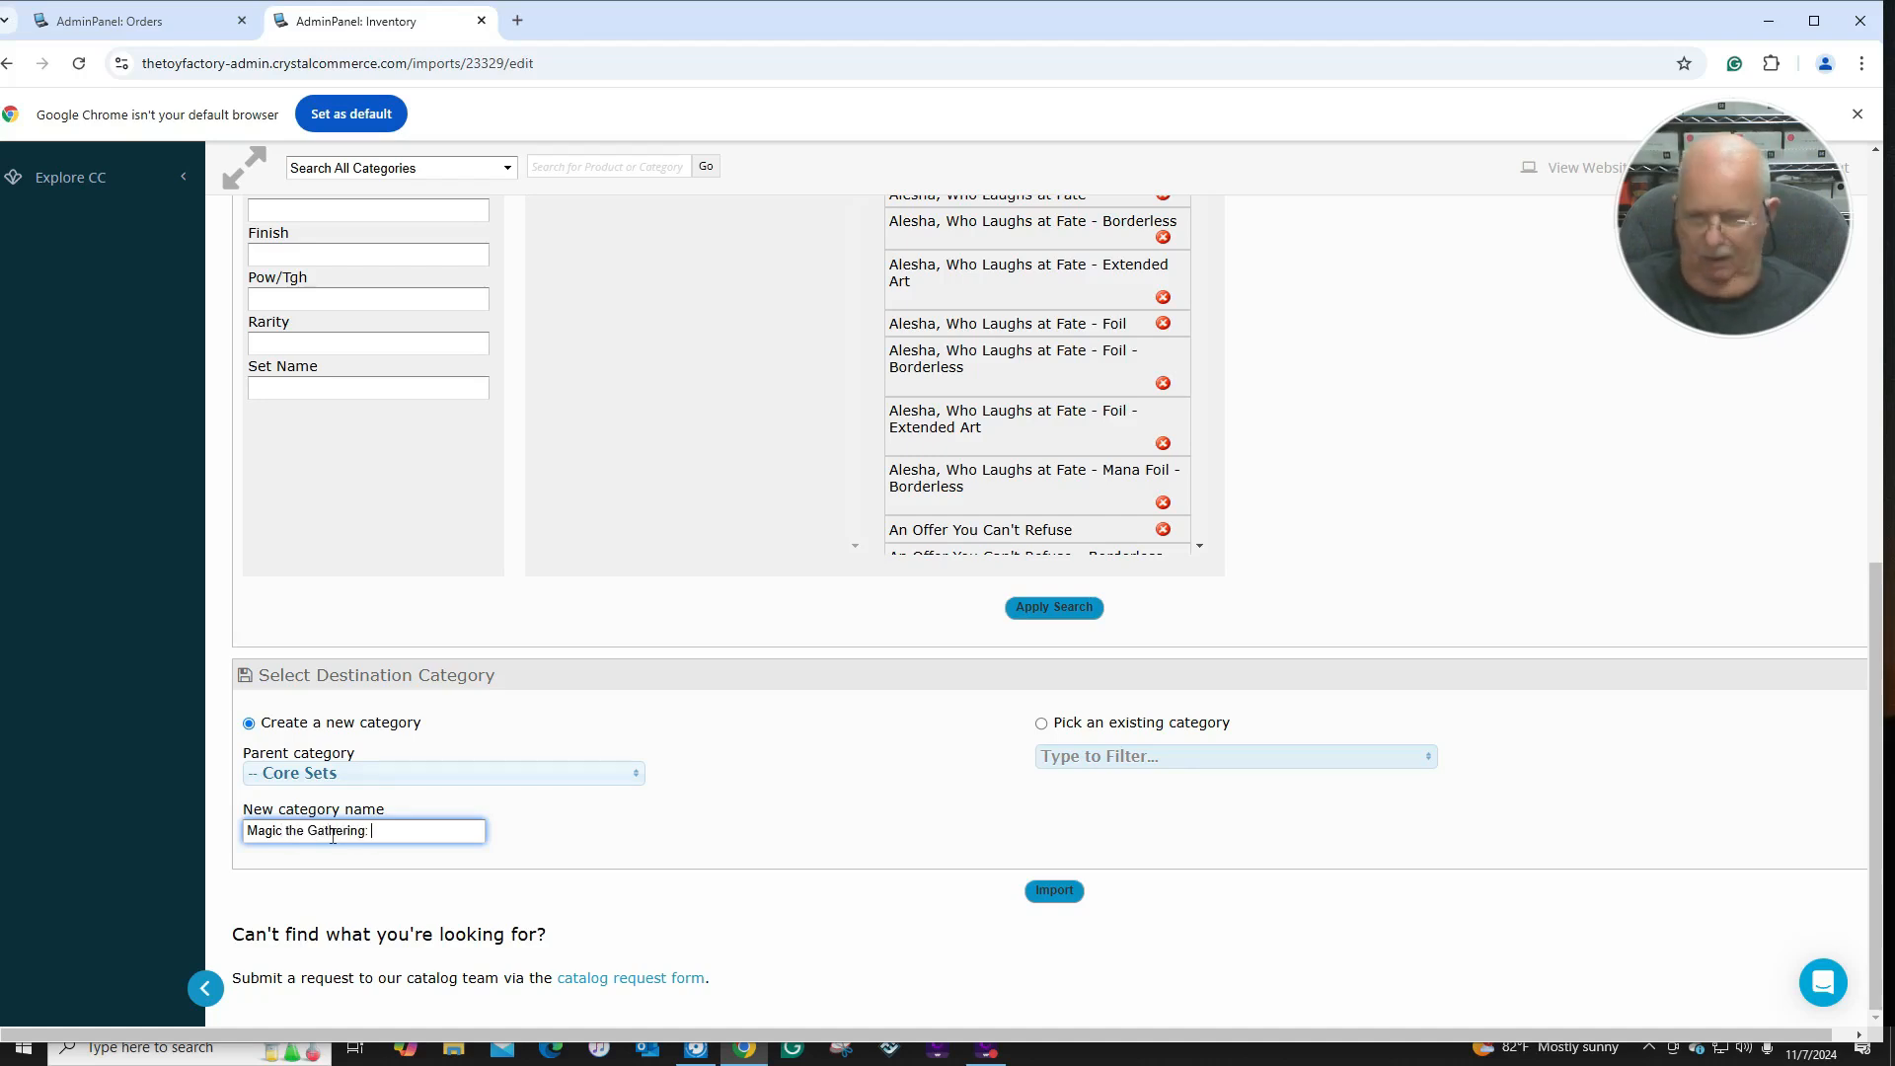
type("Foundations")
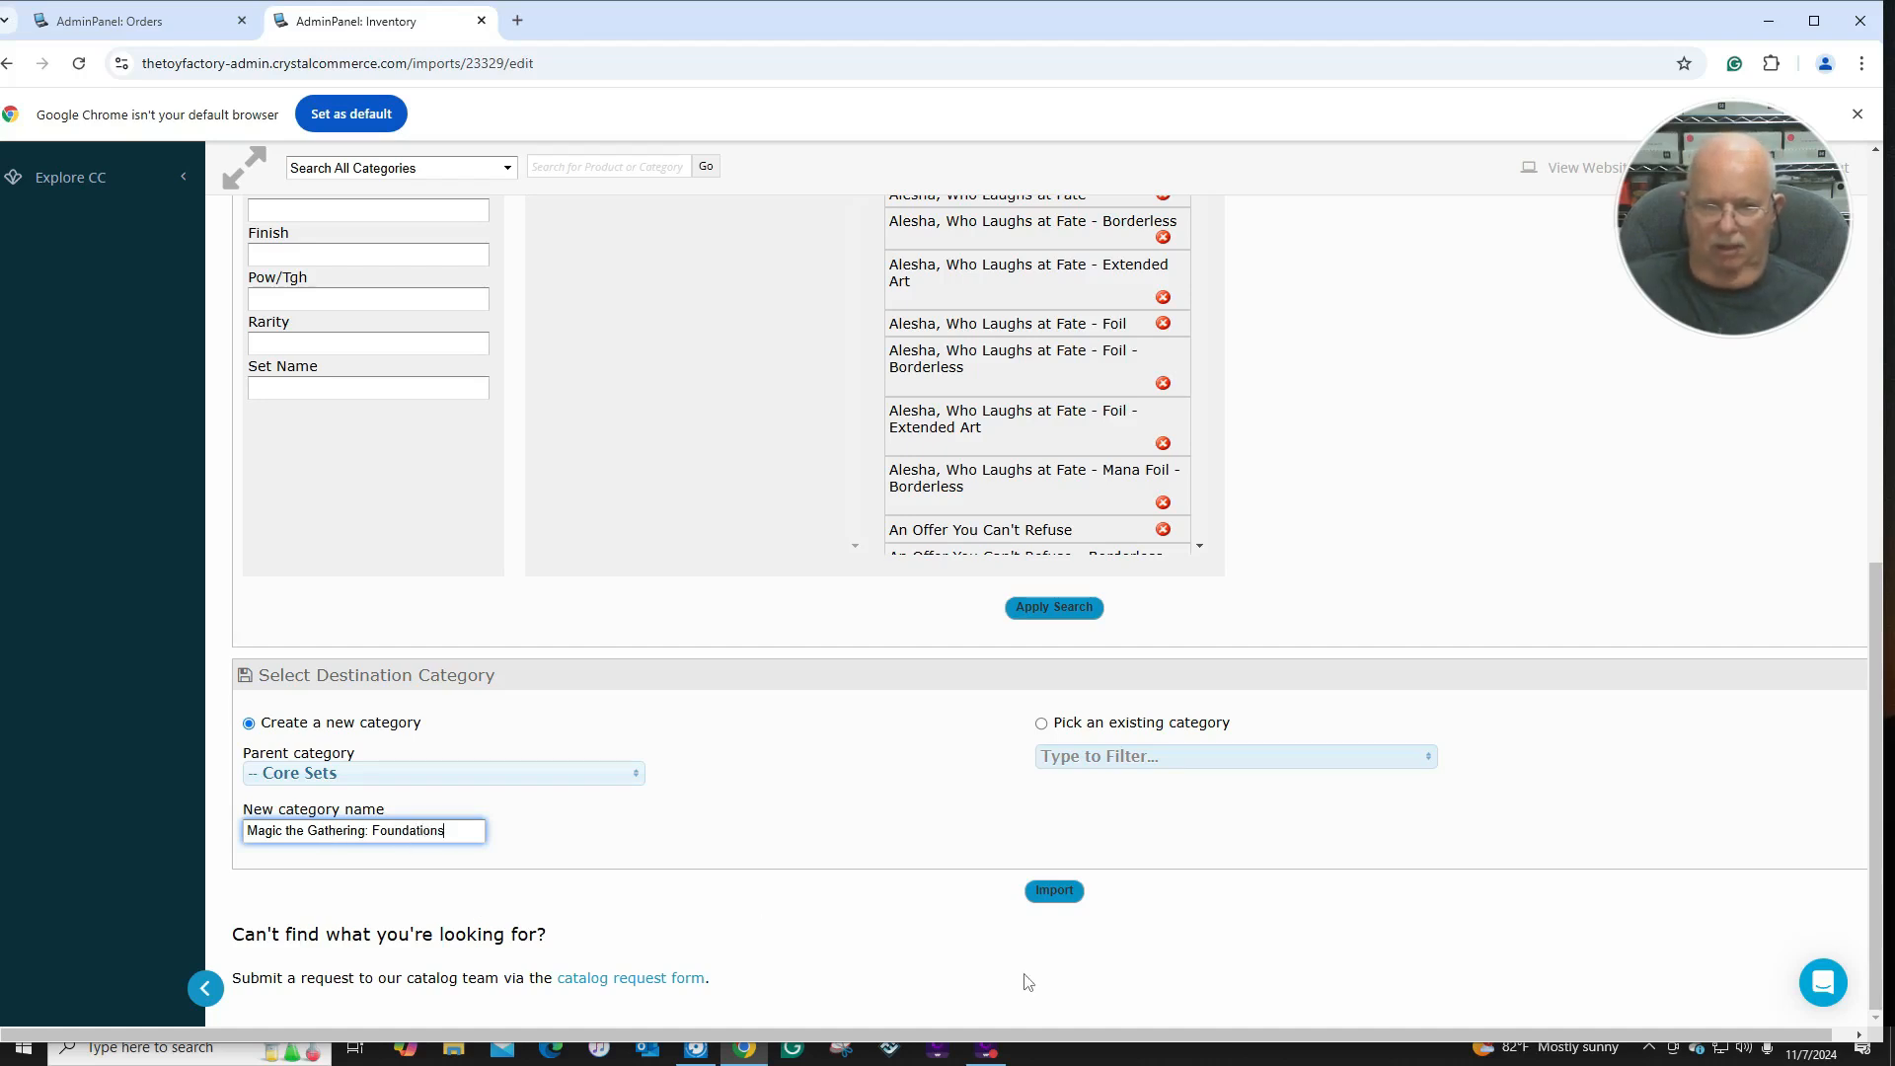
left_click(1051, 903)
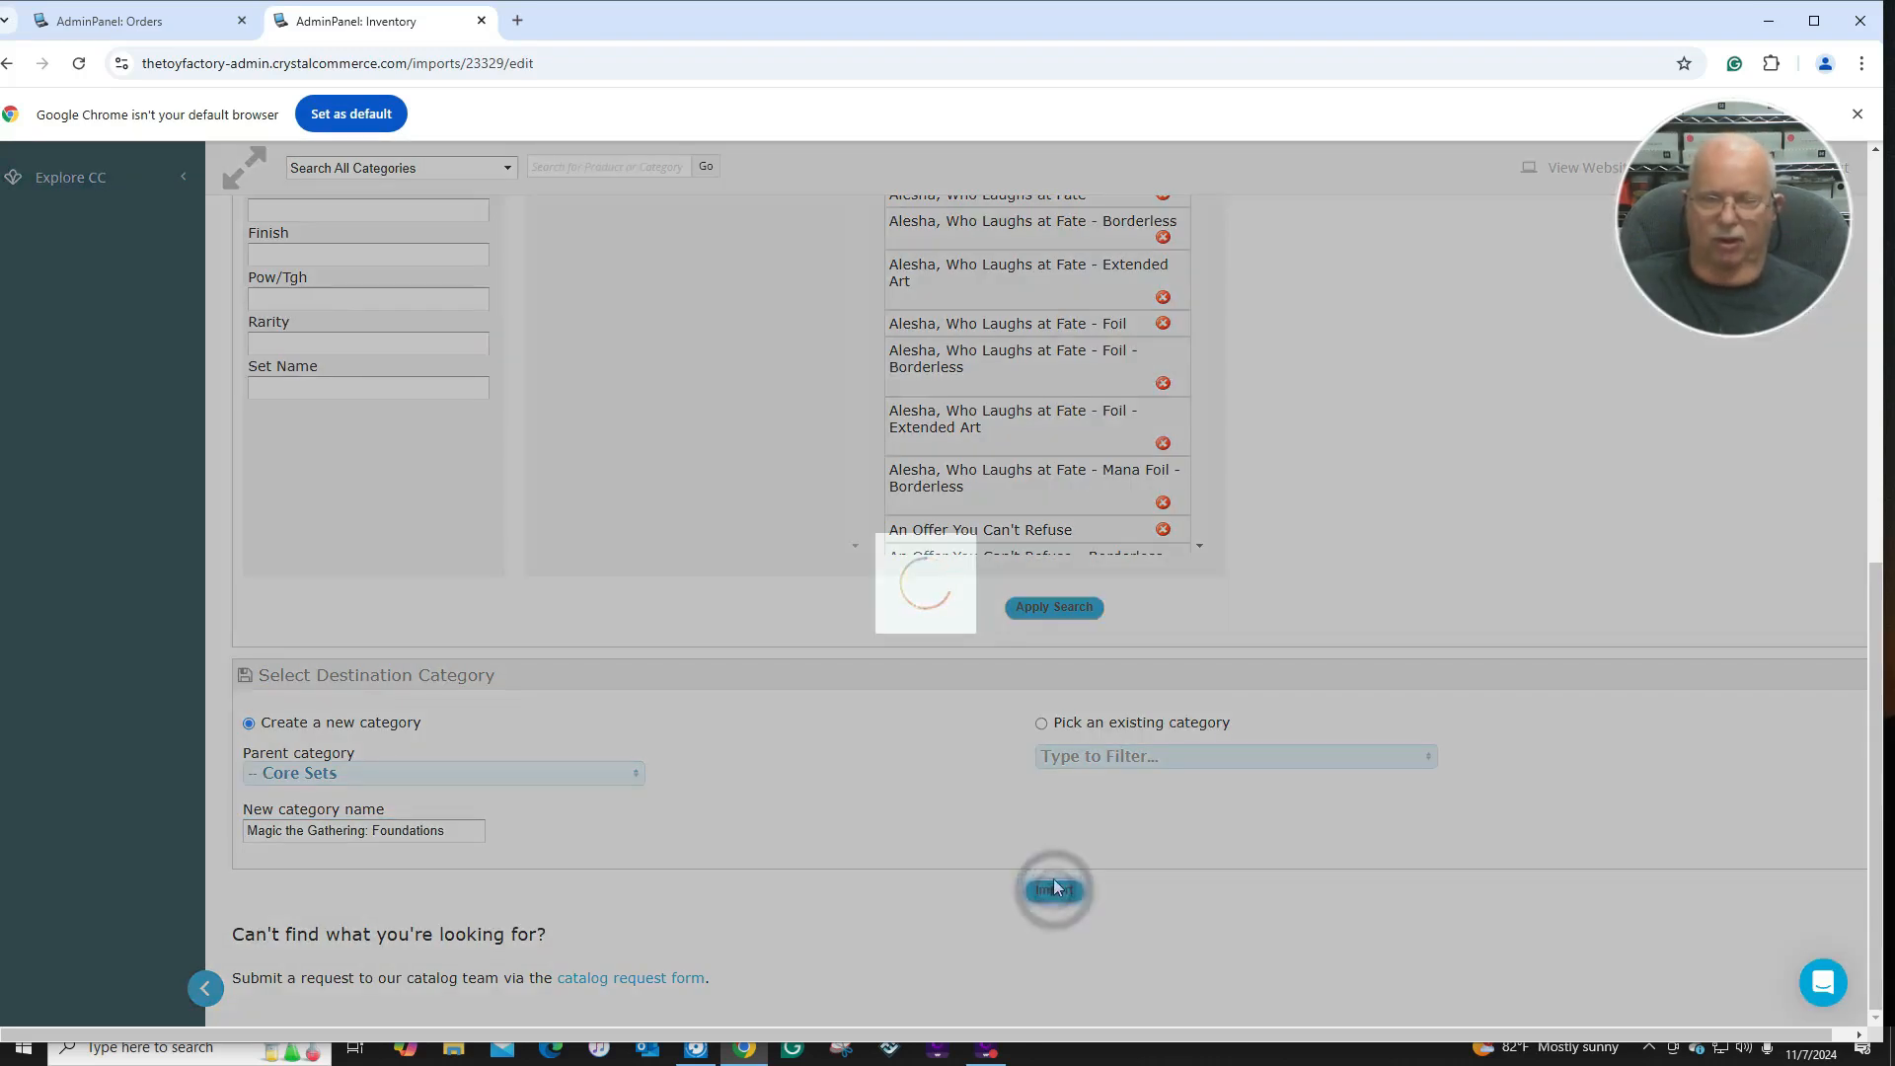
Set the source category of the new import to Magic Singles, Magic: The Gathering Foundations.
scroll(669, 444, "up", 7)
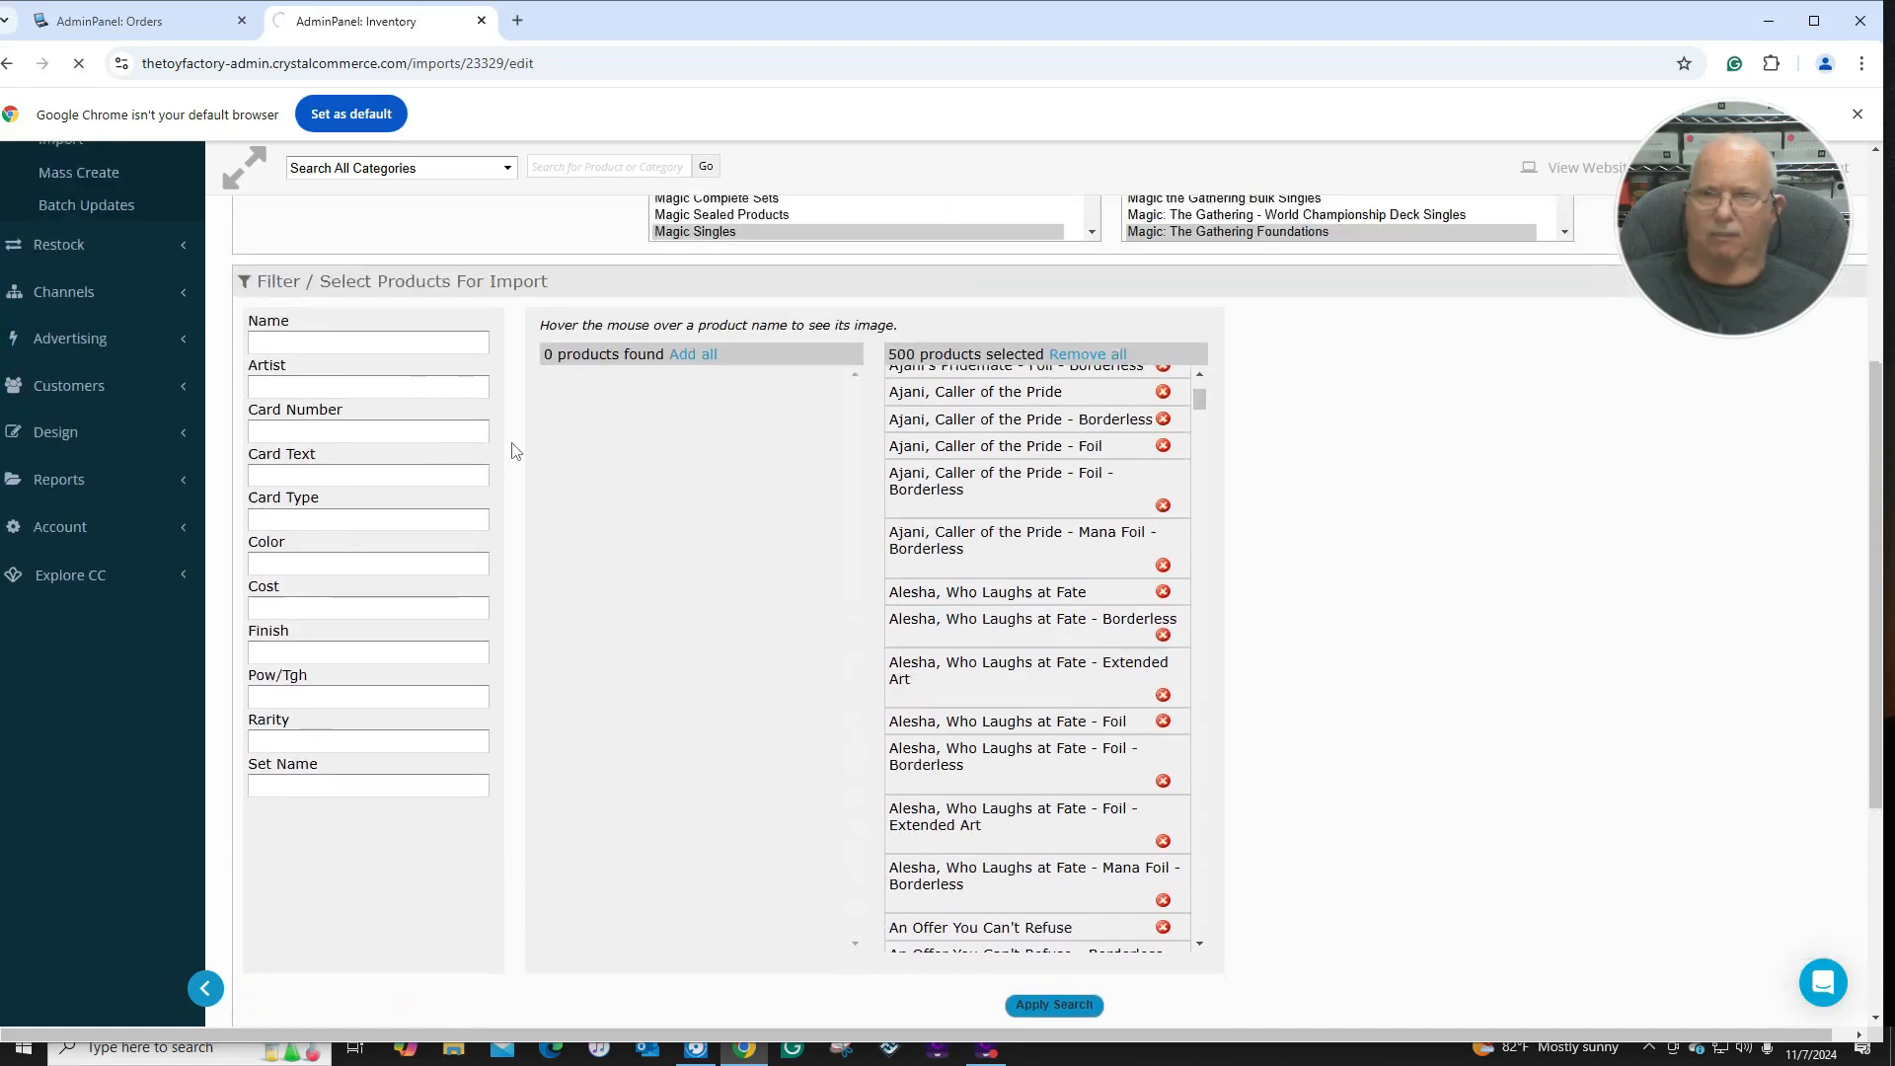
scroll(523, 424, "up", 1)
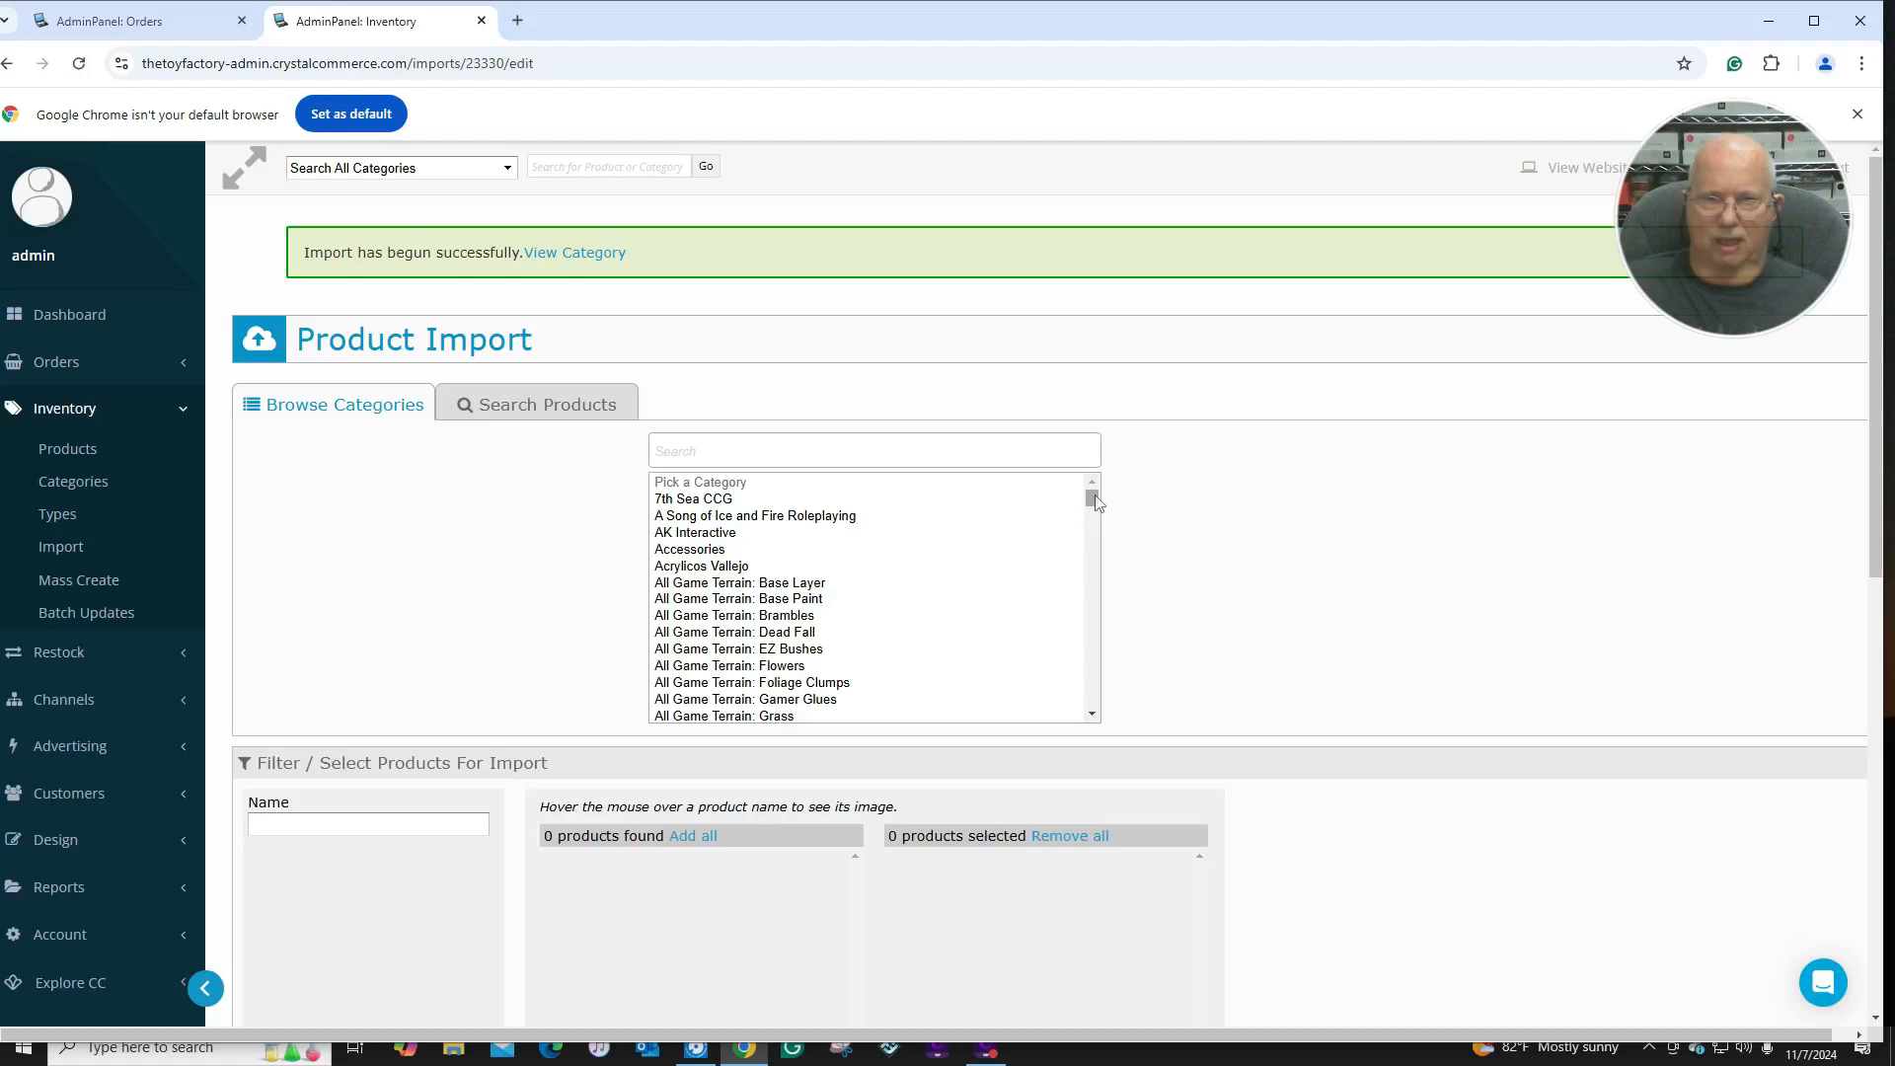
left_click_drag(1094, 501, 1091, 609)
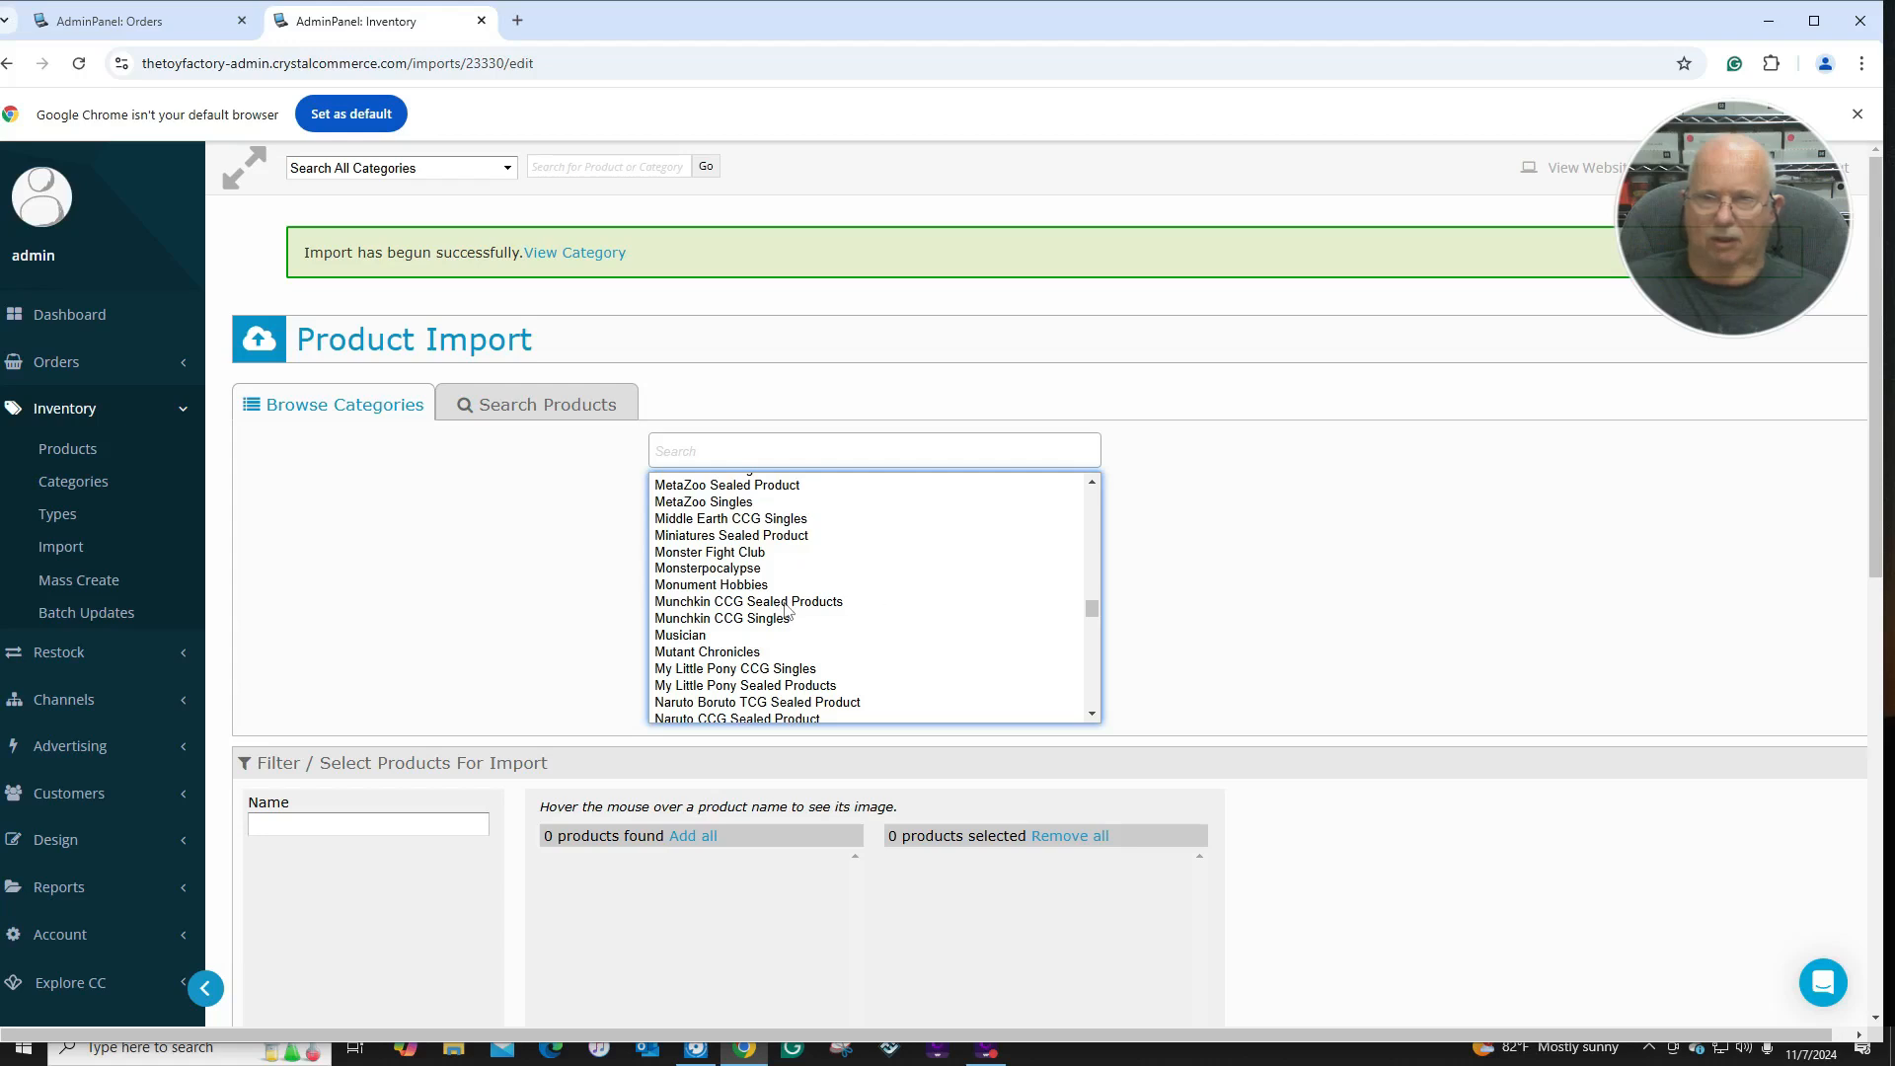
scroll(787, 610, "up", 2)
scroll(726, 547, "up", 2)
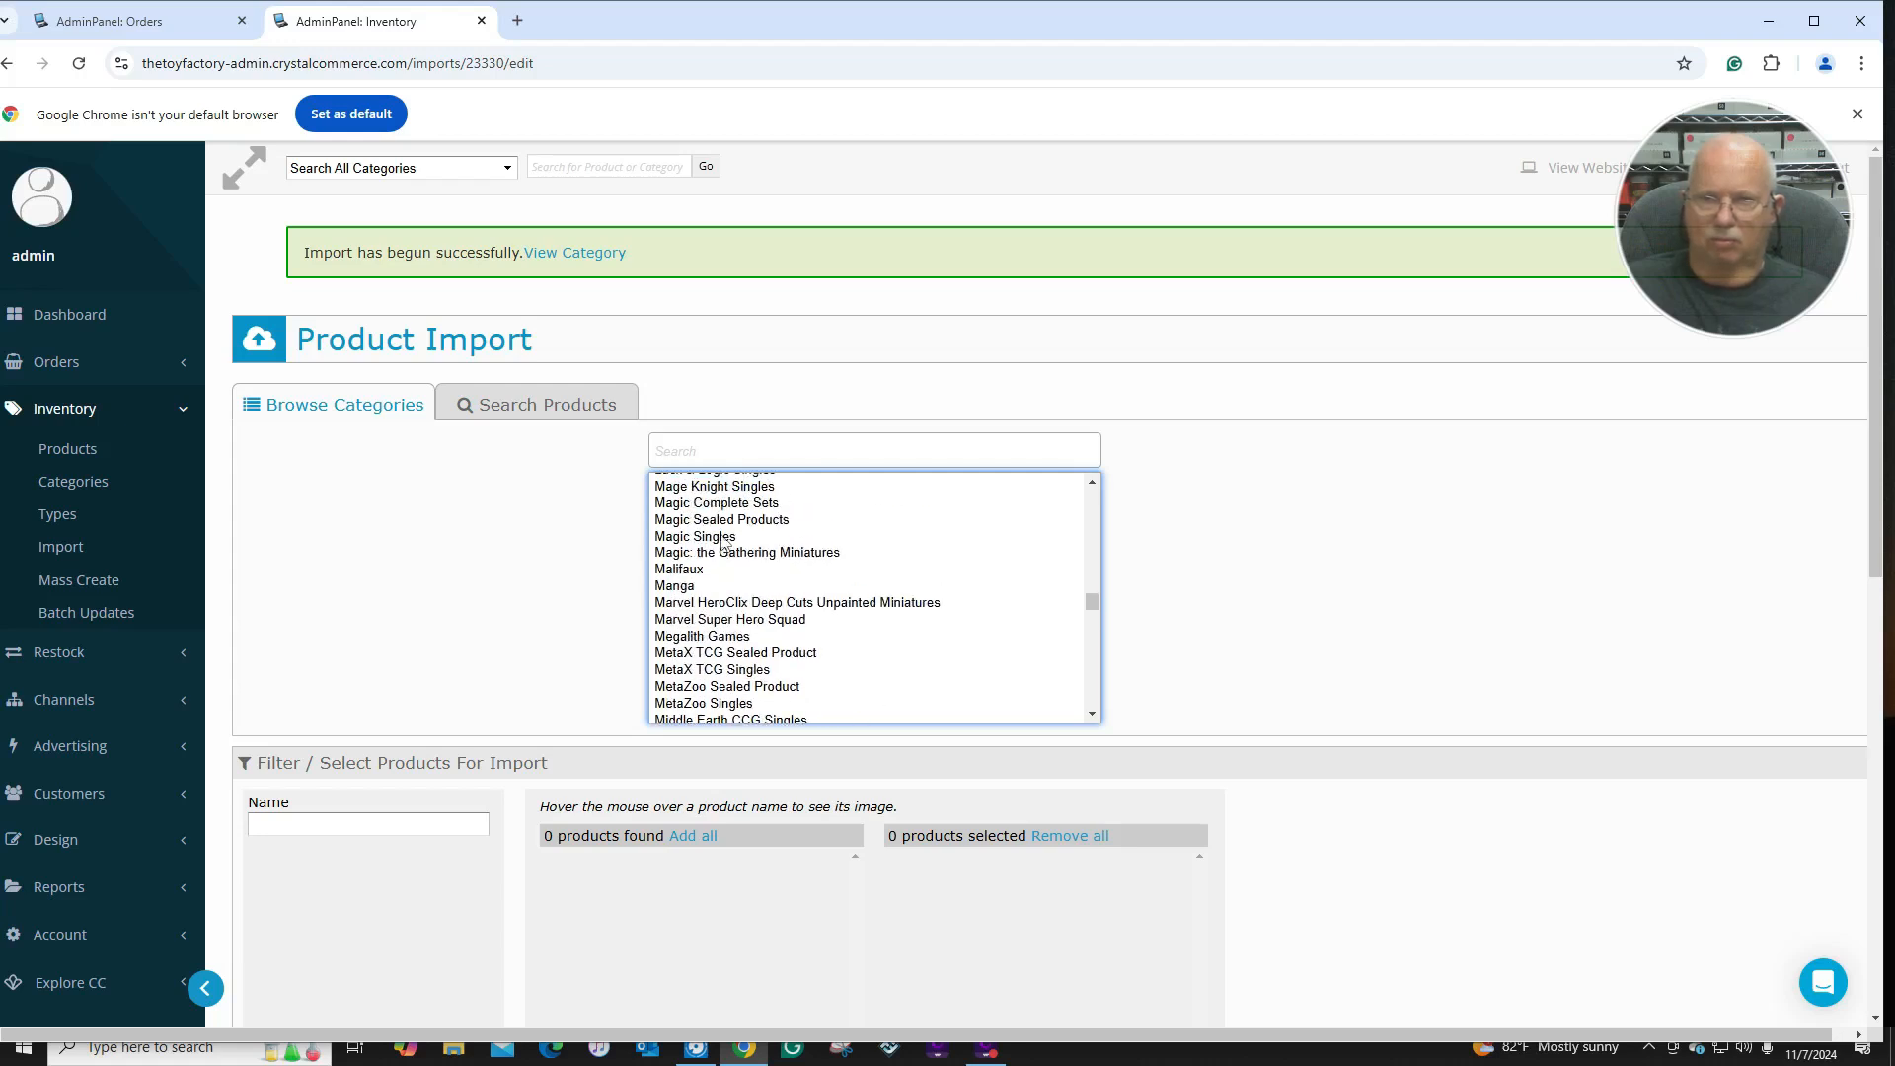
left_click(712, 539)
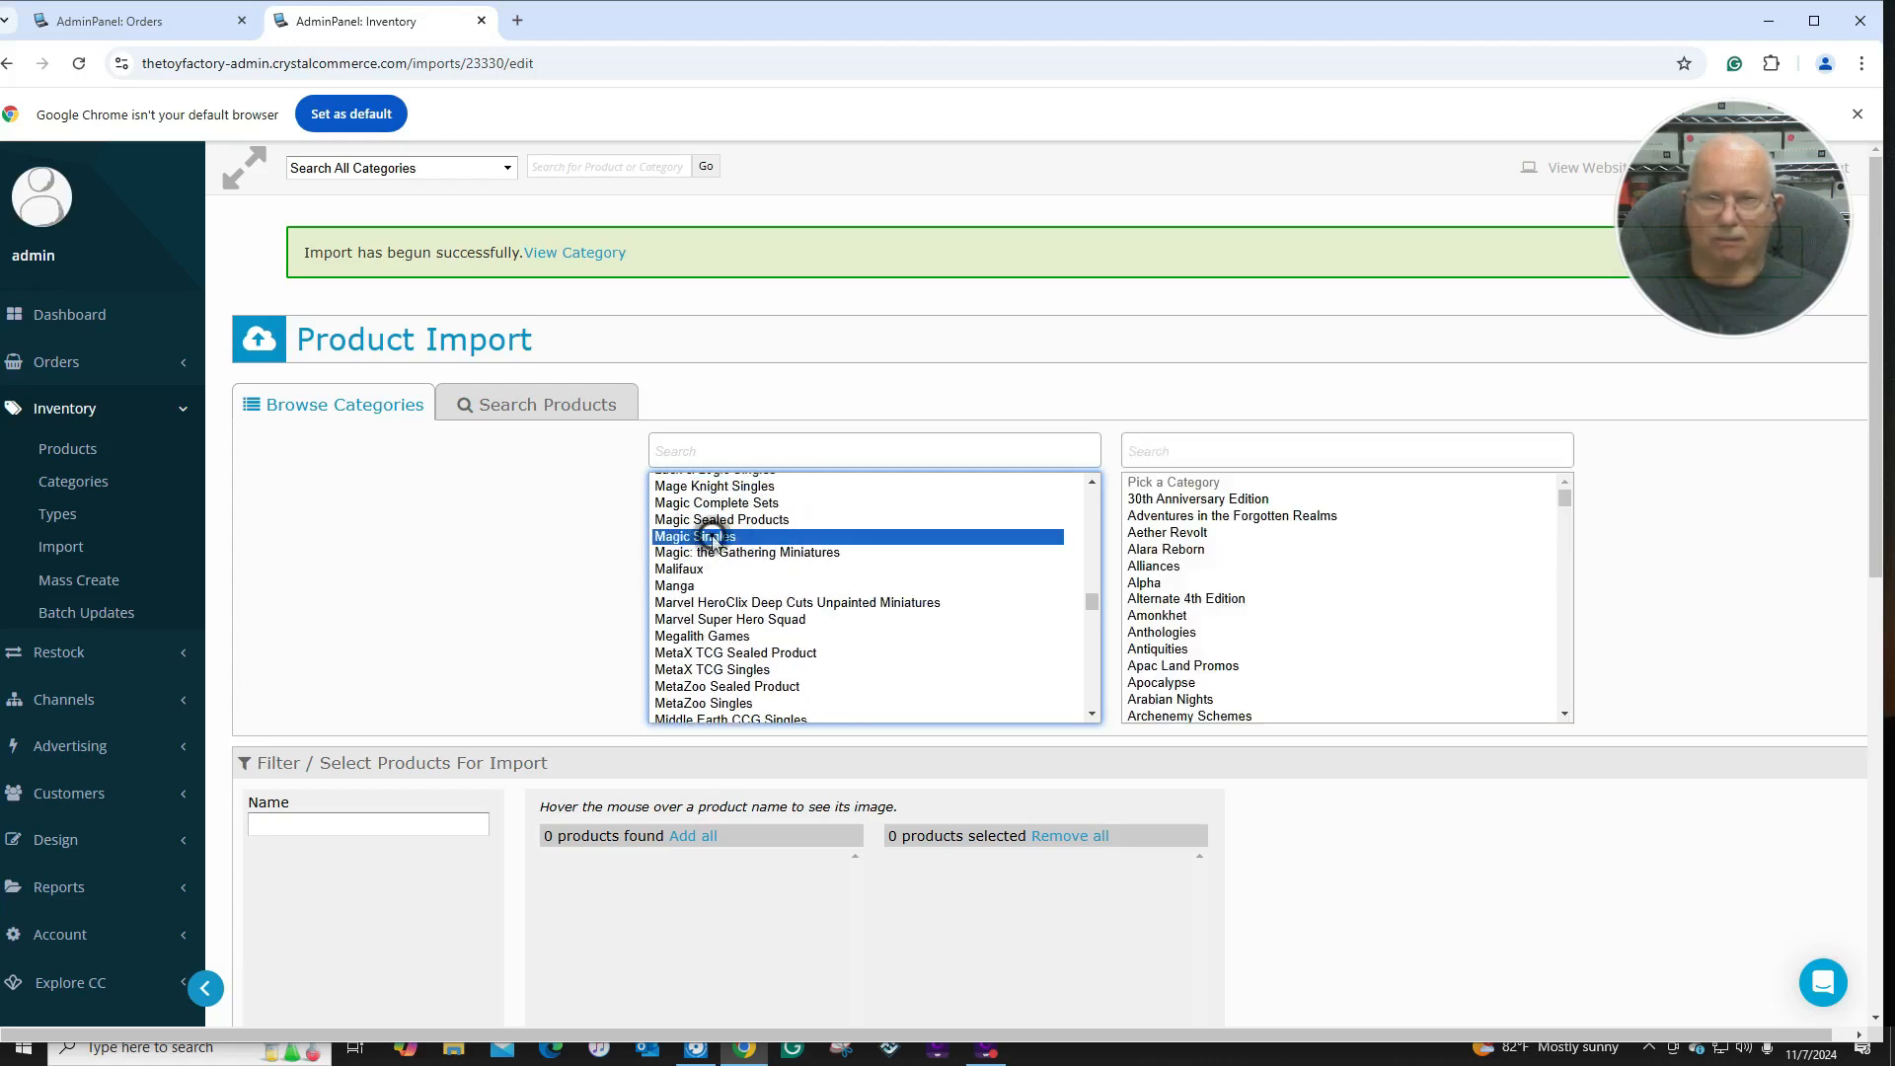
left_click_drag(1569, 501, 1561, 619)
left_click(1273, 520)
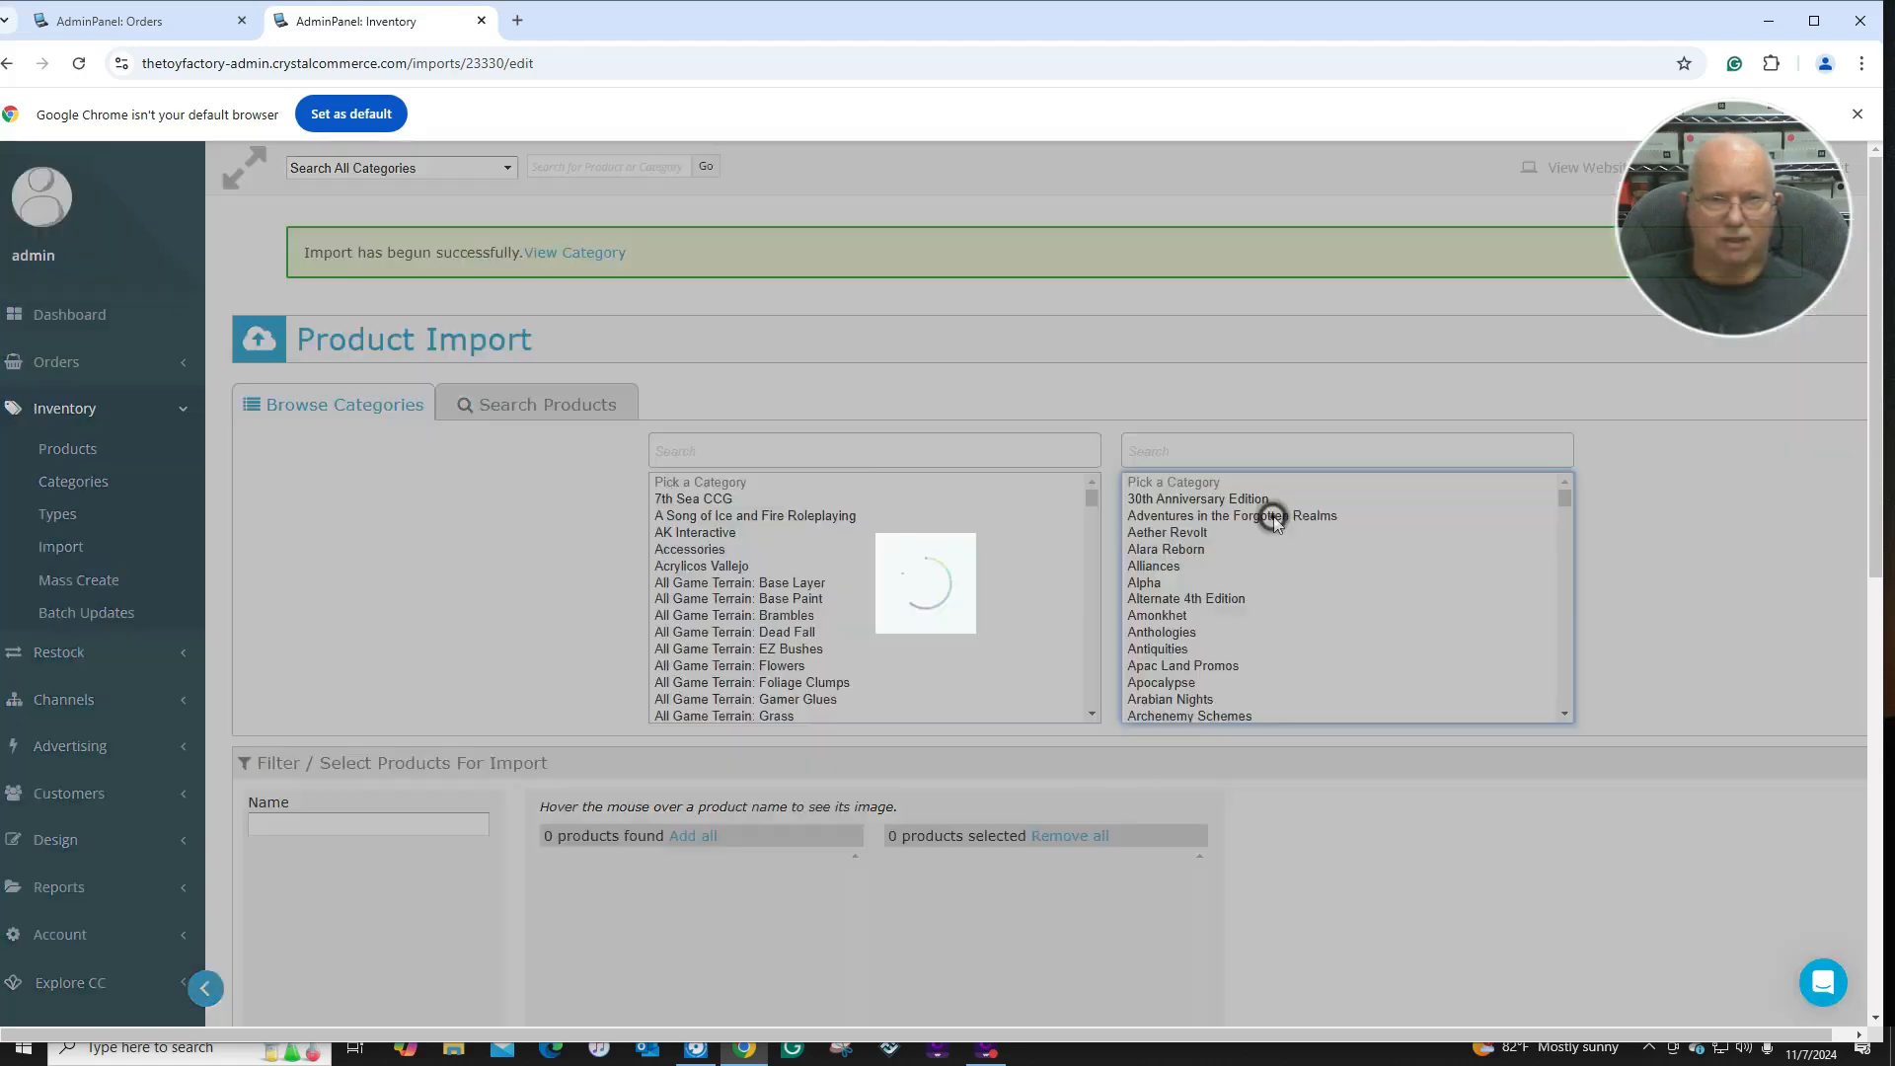
Search the set for the remaining Foundations cards and add all of them to the import selection.
scroll(759, 812, "down", 4)
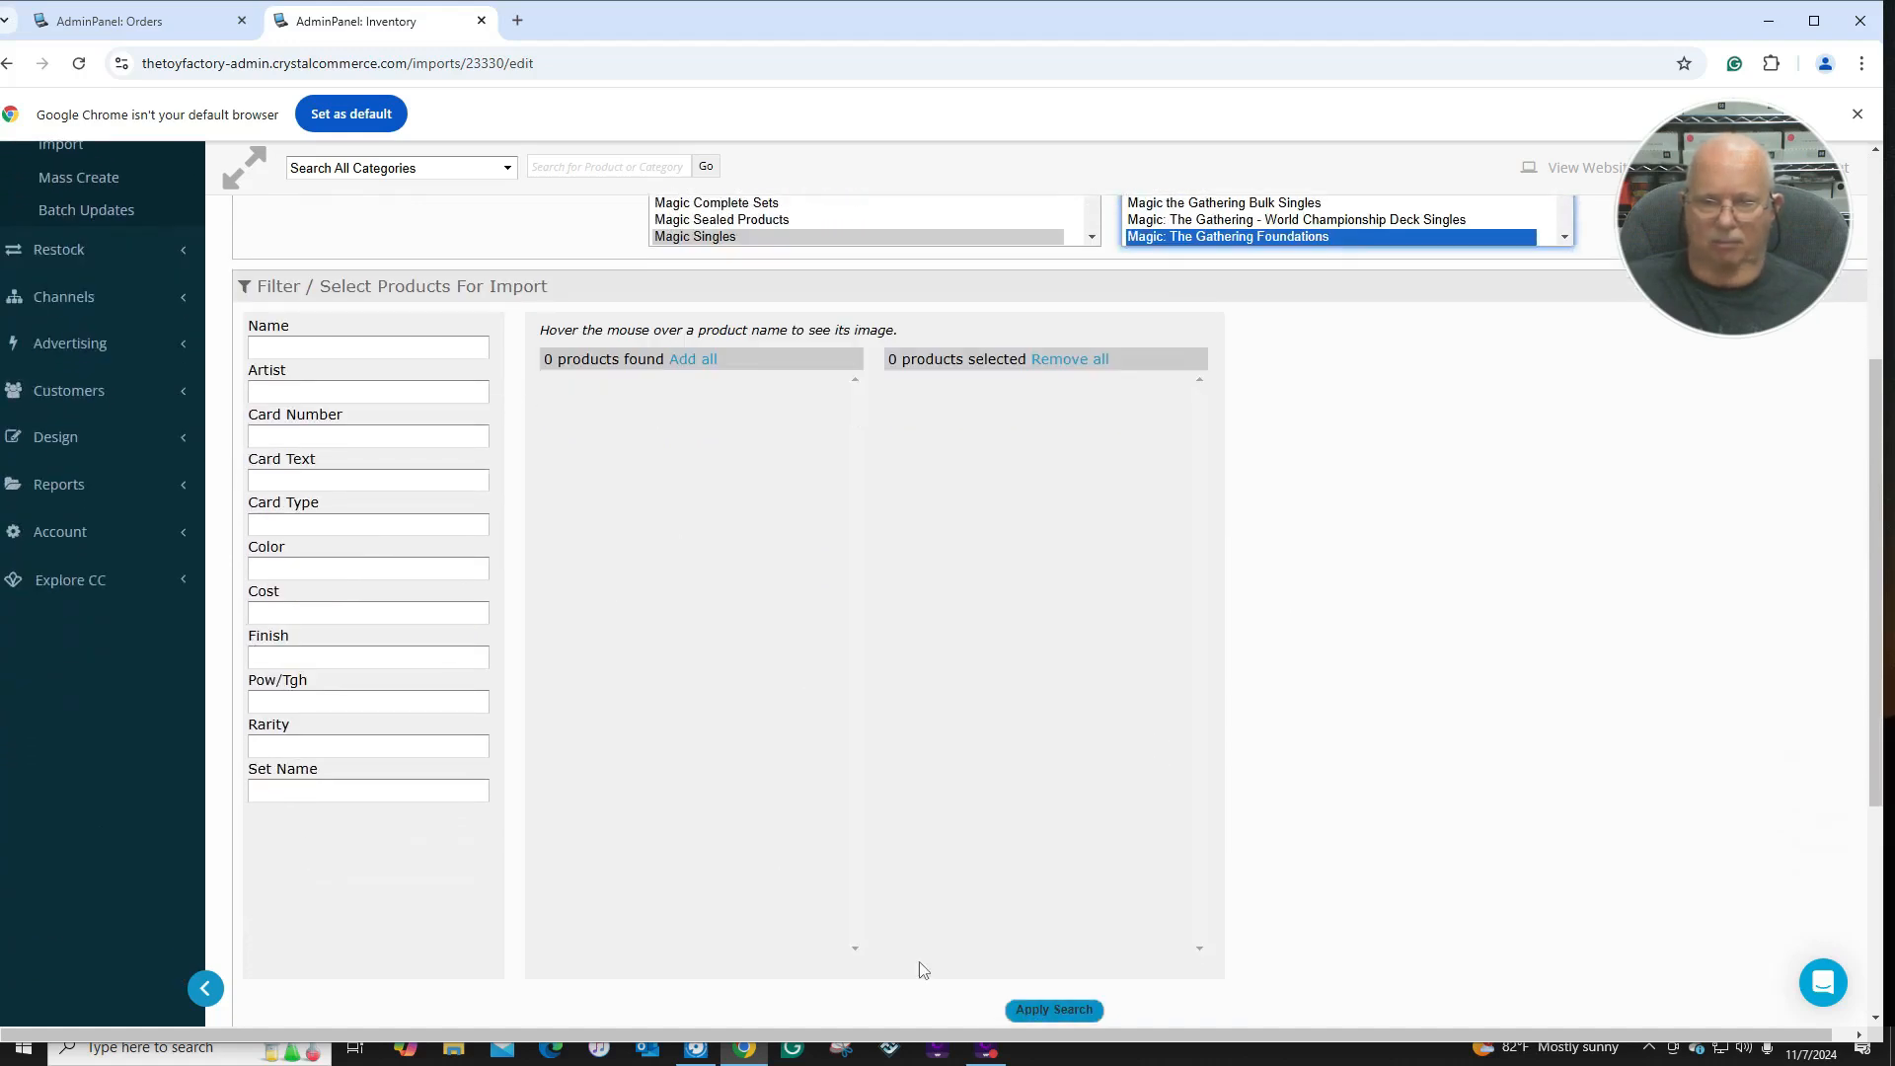
left_click(1052, 1011)
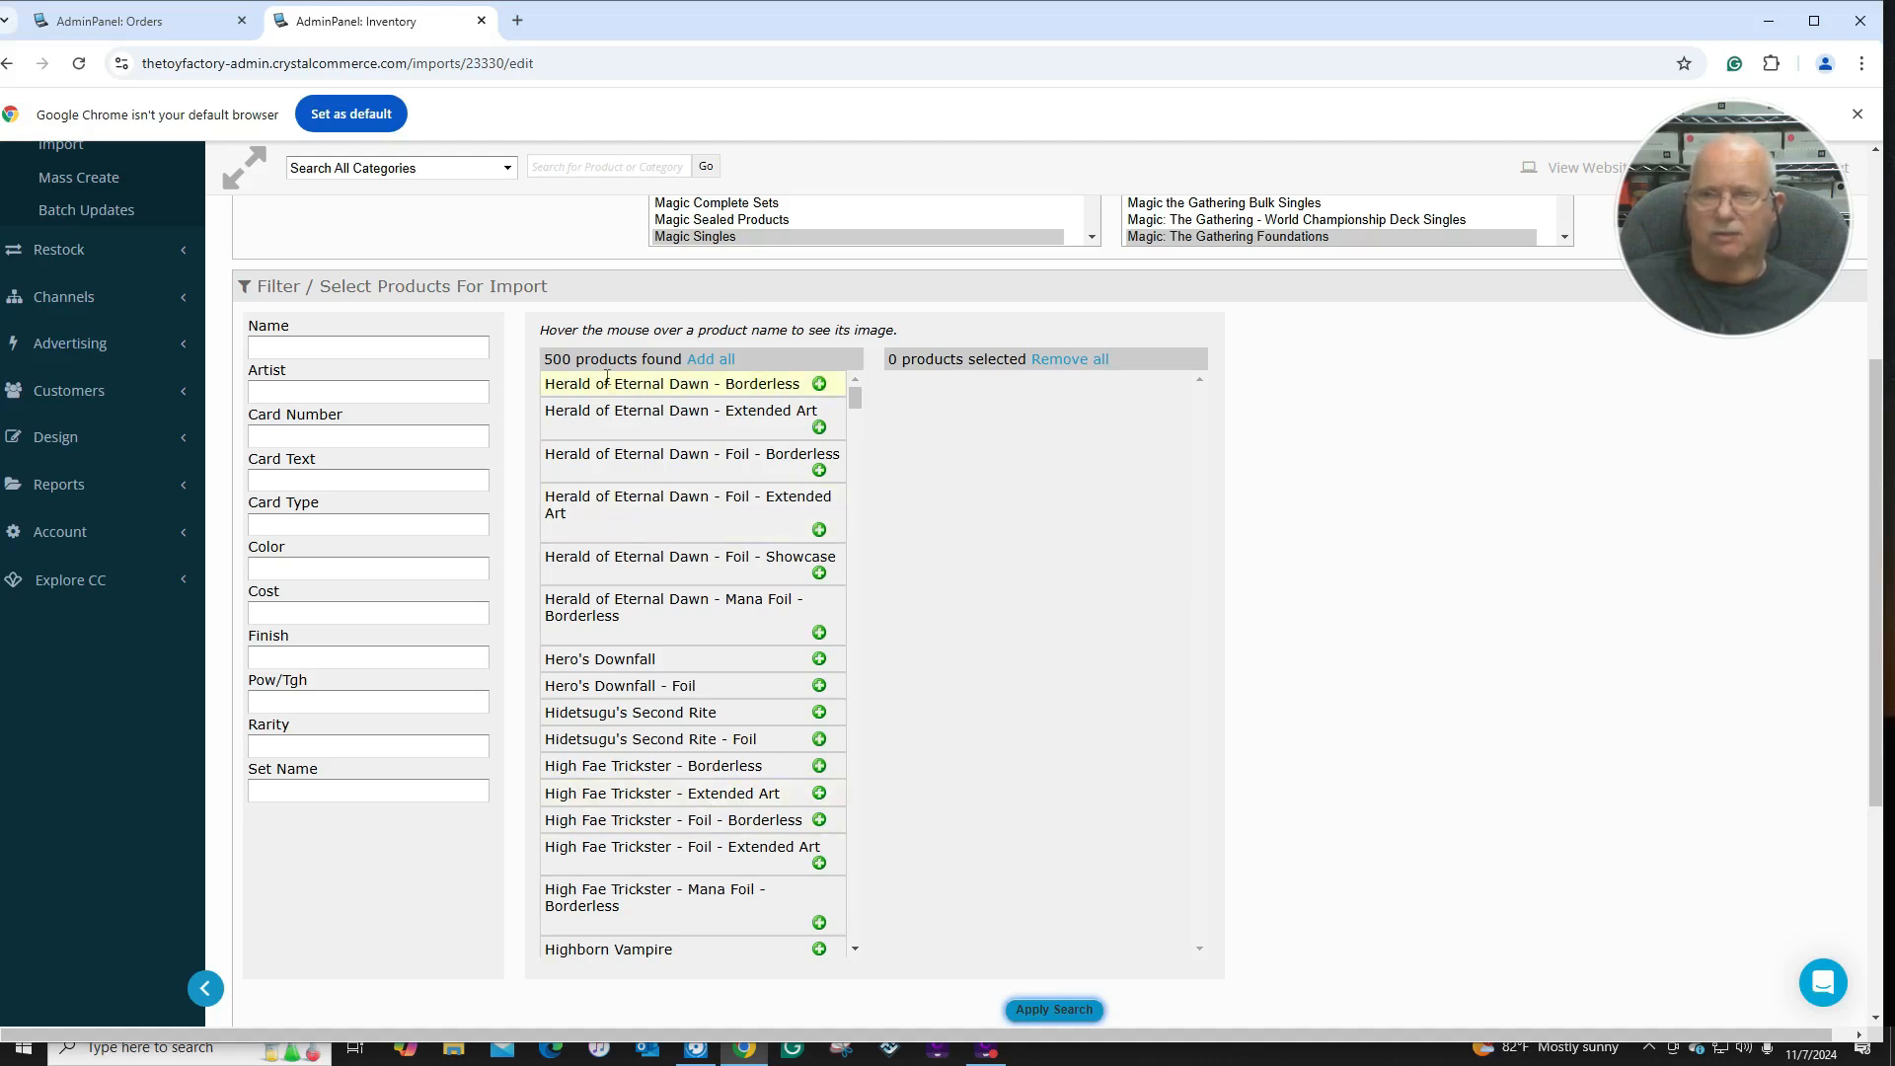
left_click(706, 359)
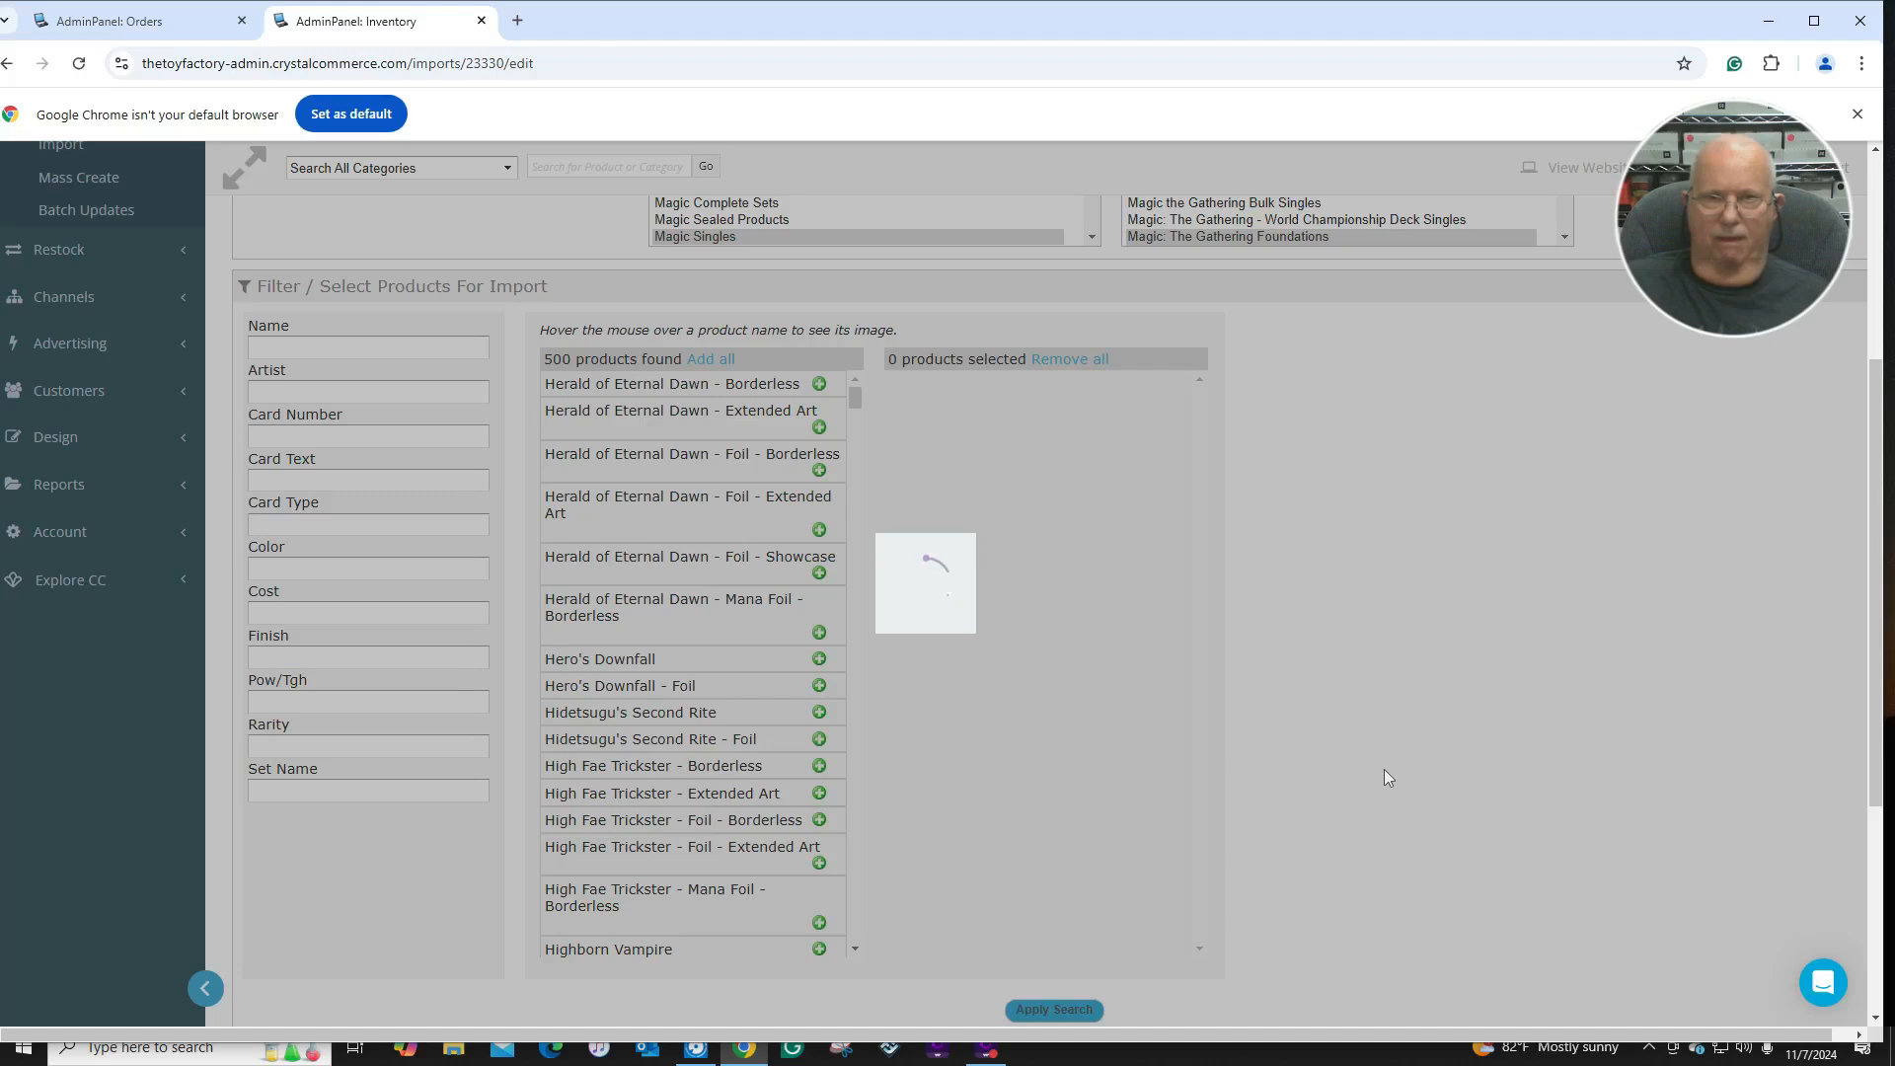
Import the selected cards into the existing category "Magic the Gathering: Foundations".
scroll(1382, 766, "down", 2)
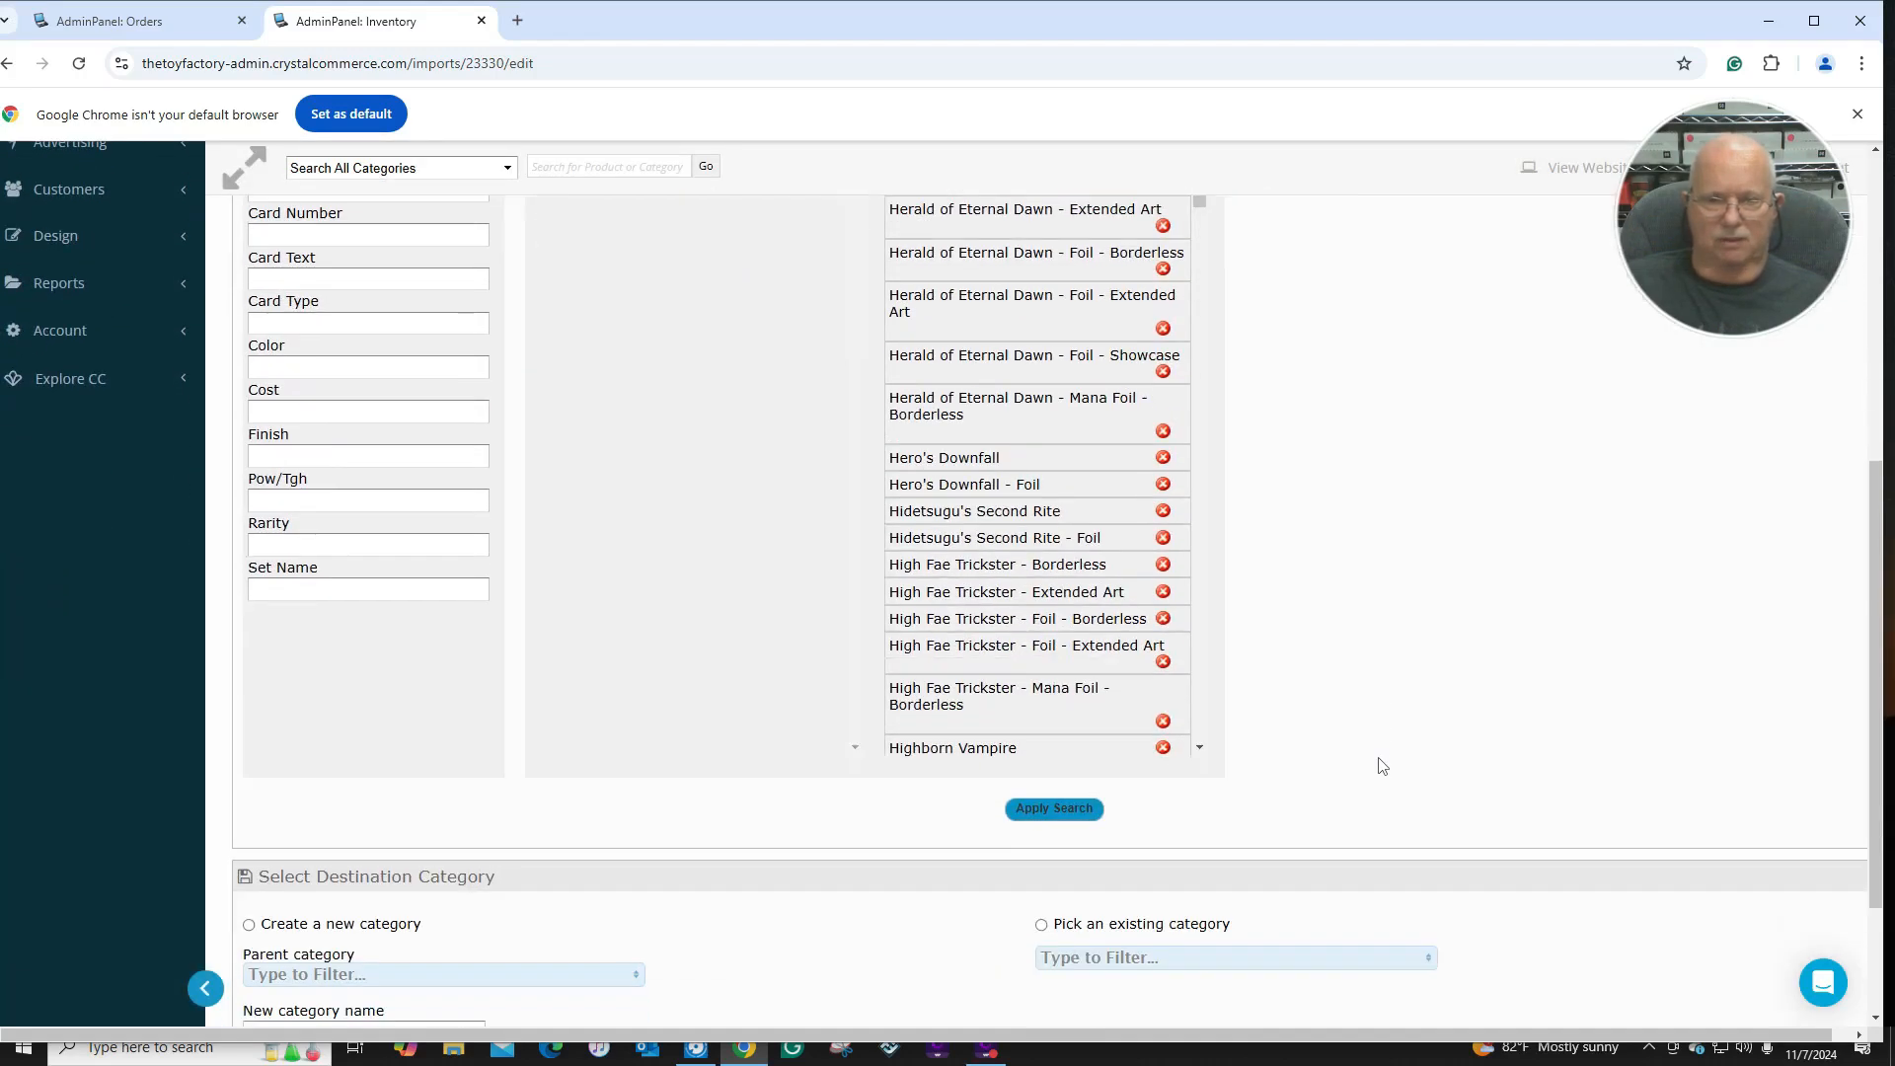
left_click(1043, 929)
left_click(1149, 957)
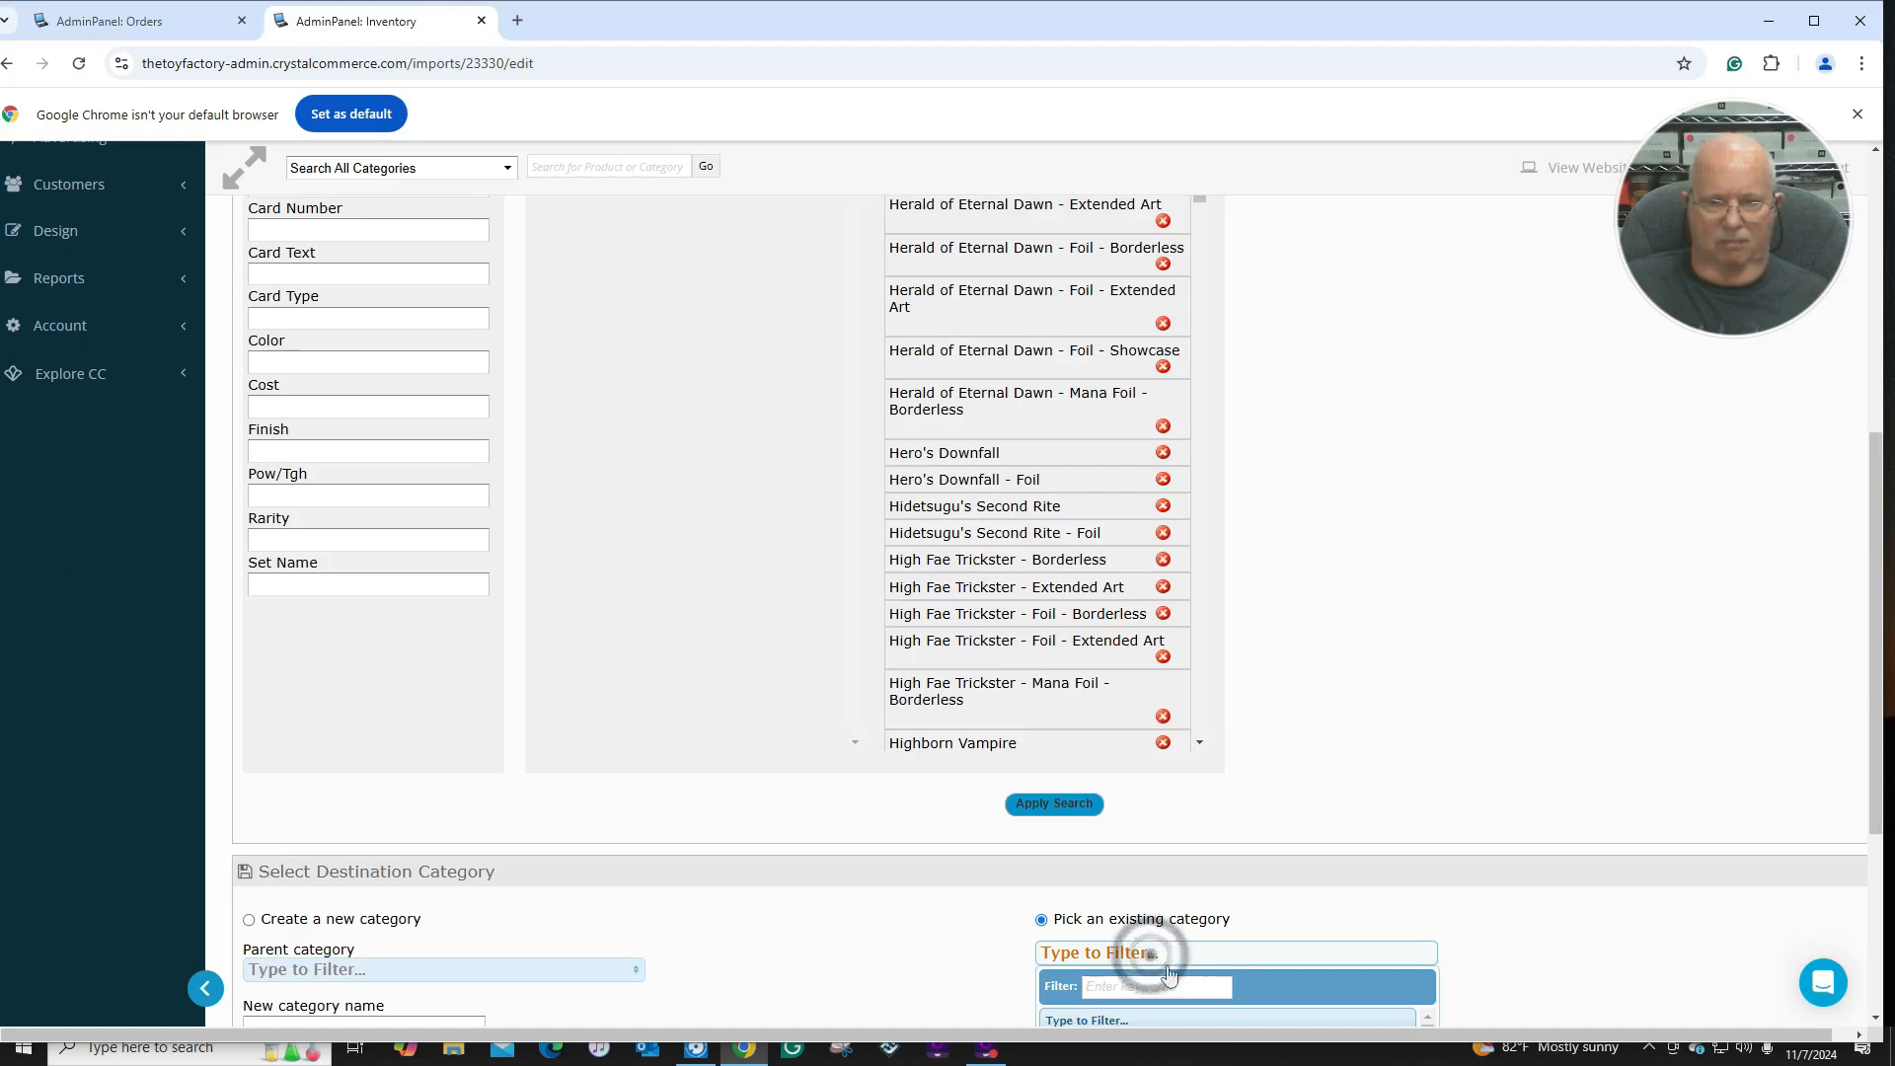
left_click(1168, 984)
left_click(1167, 984)
left_click(1172, 991)
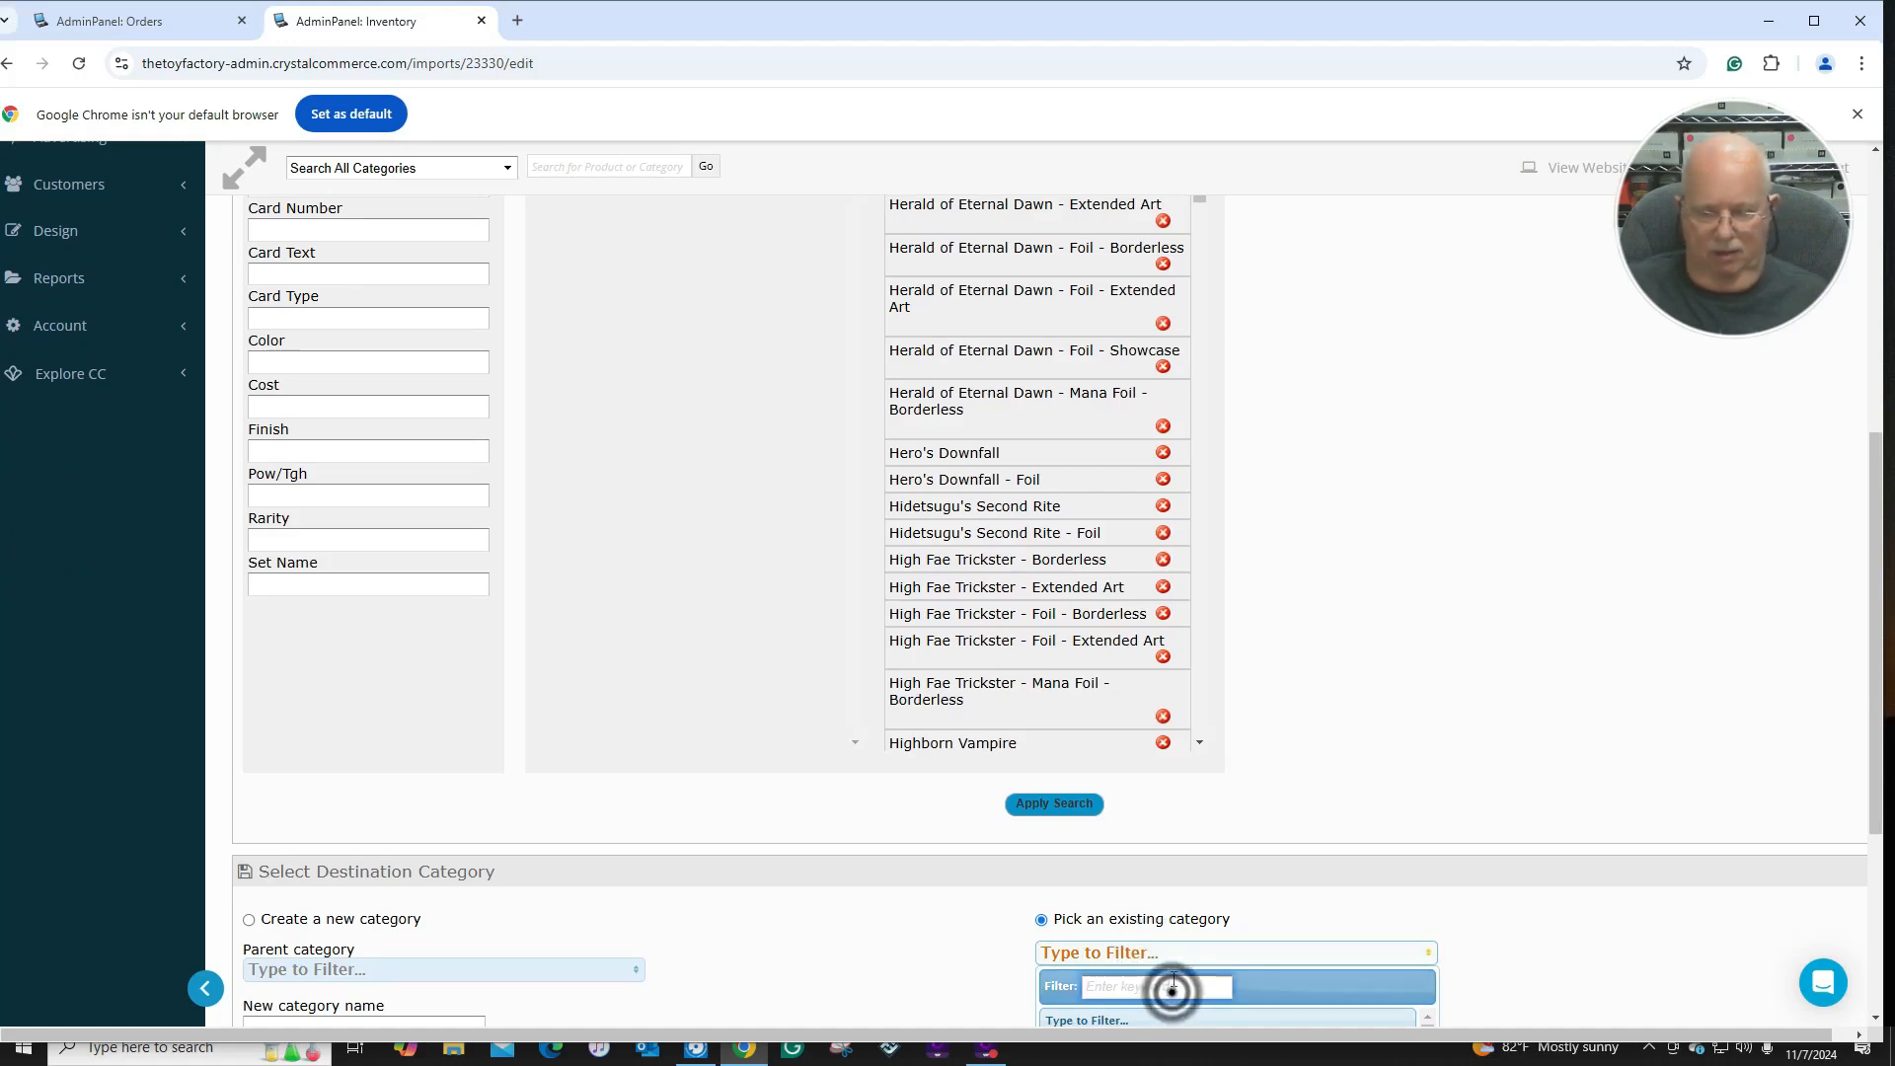
type("mag")
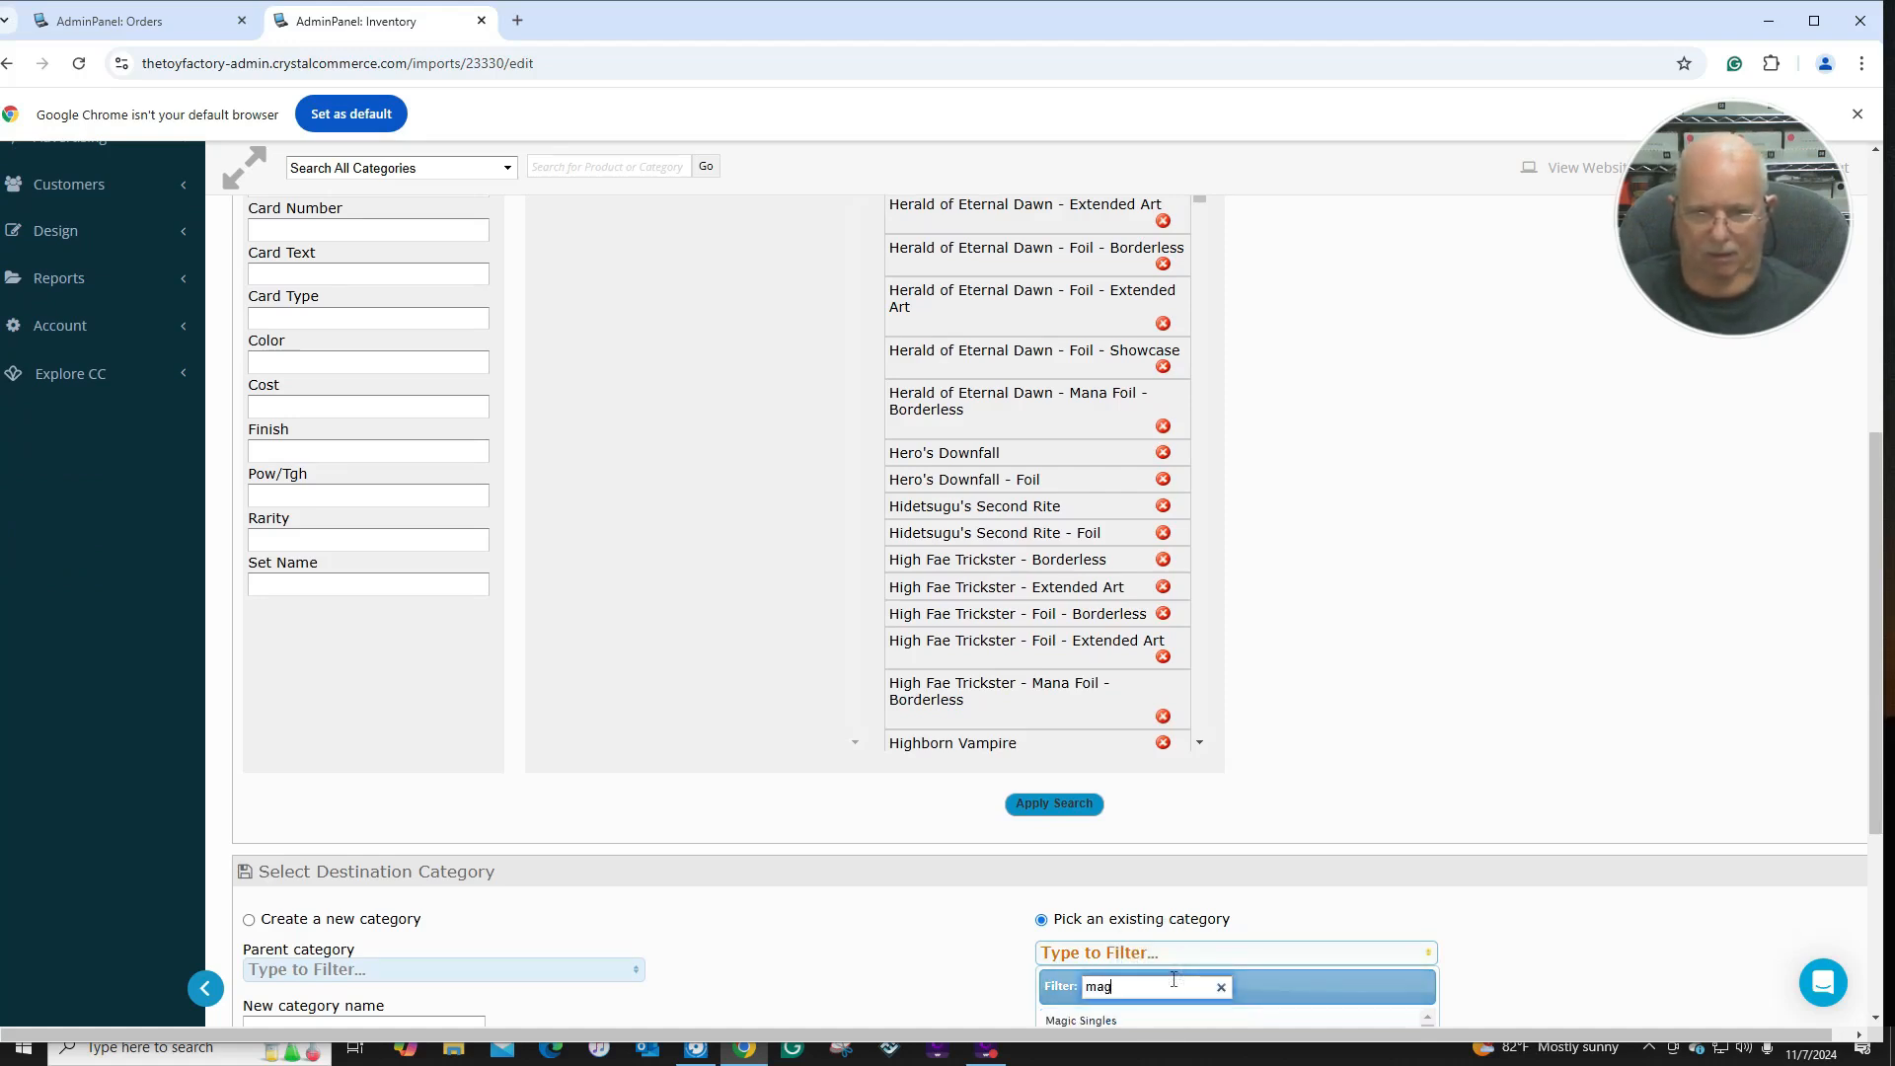
type("ic the g")
scroll(1450, 947, "down", 1)
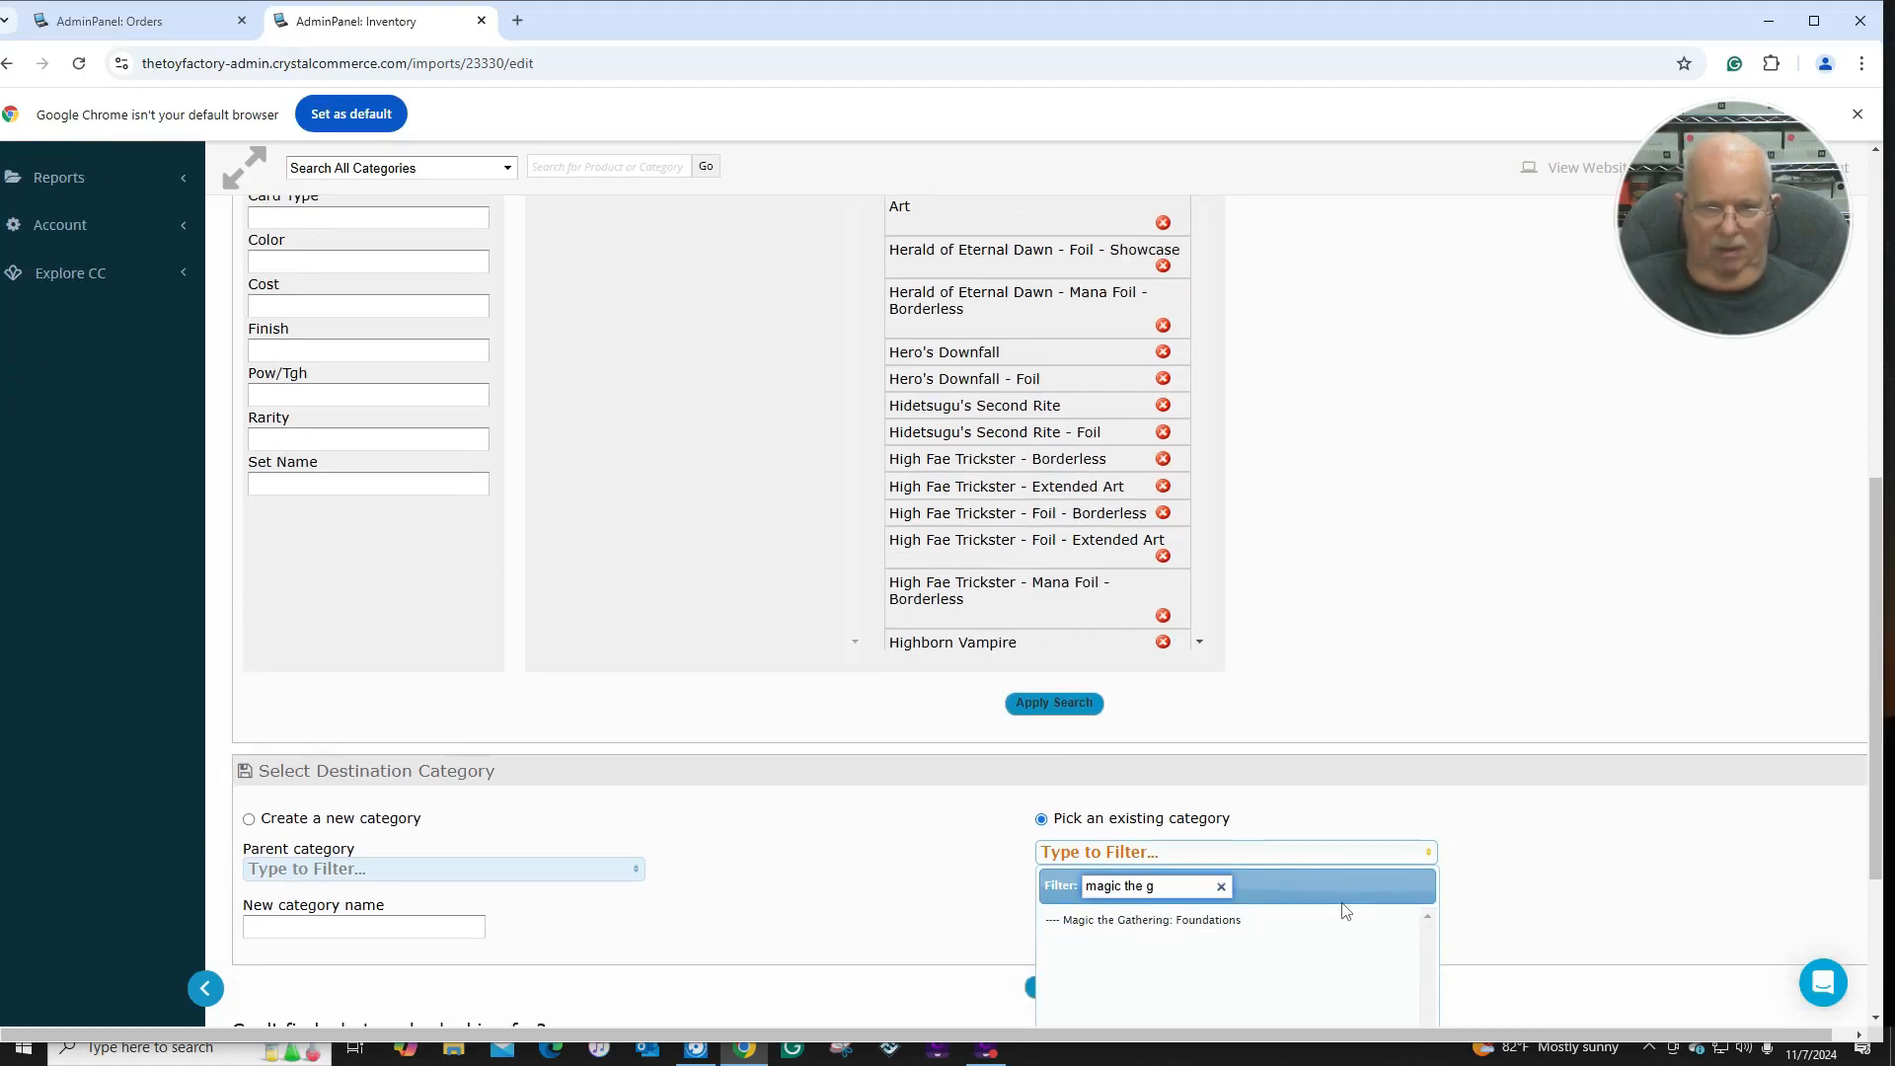
left_click(1187, 928)
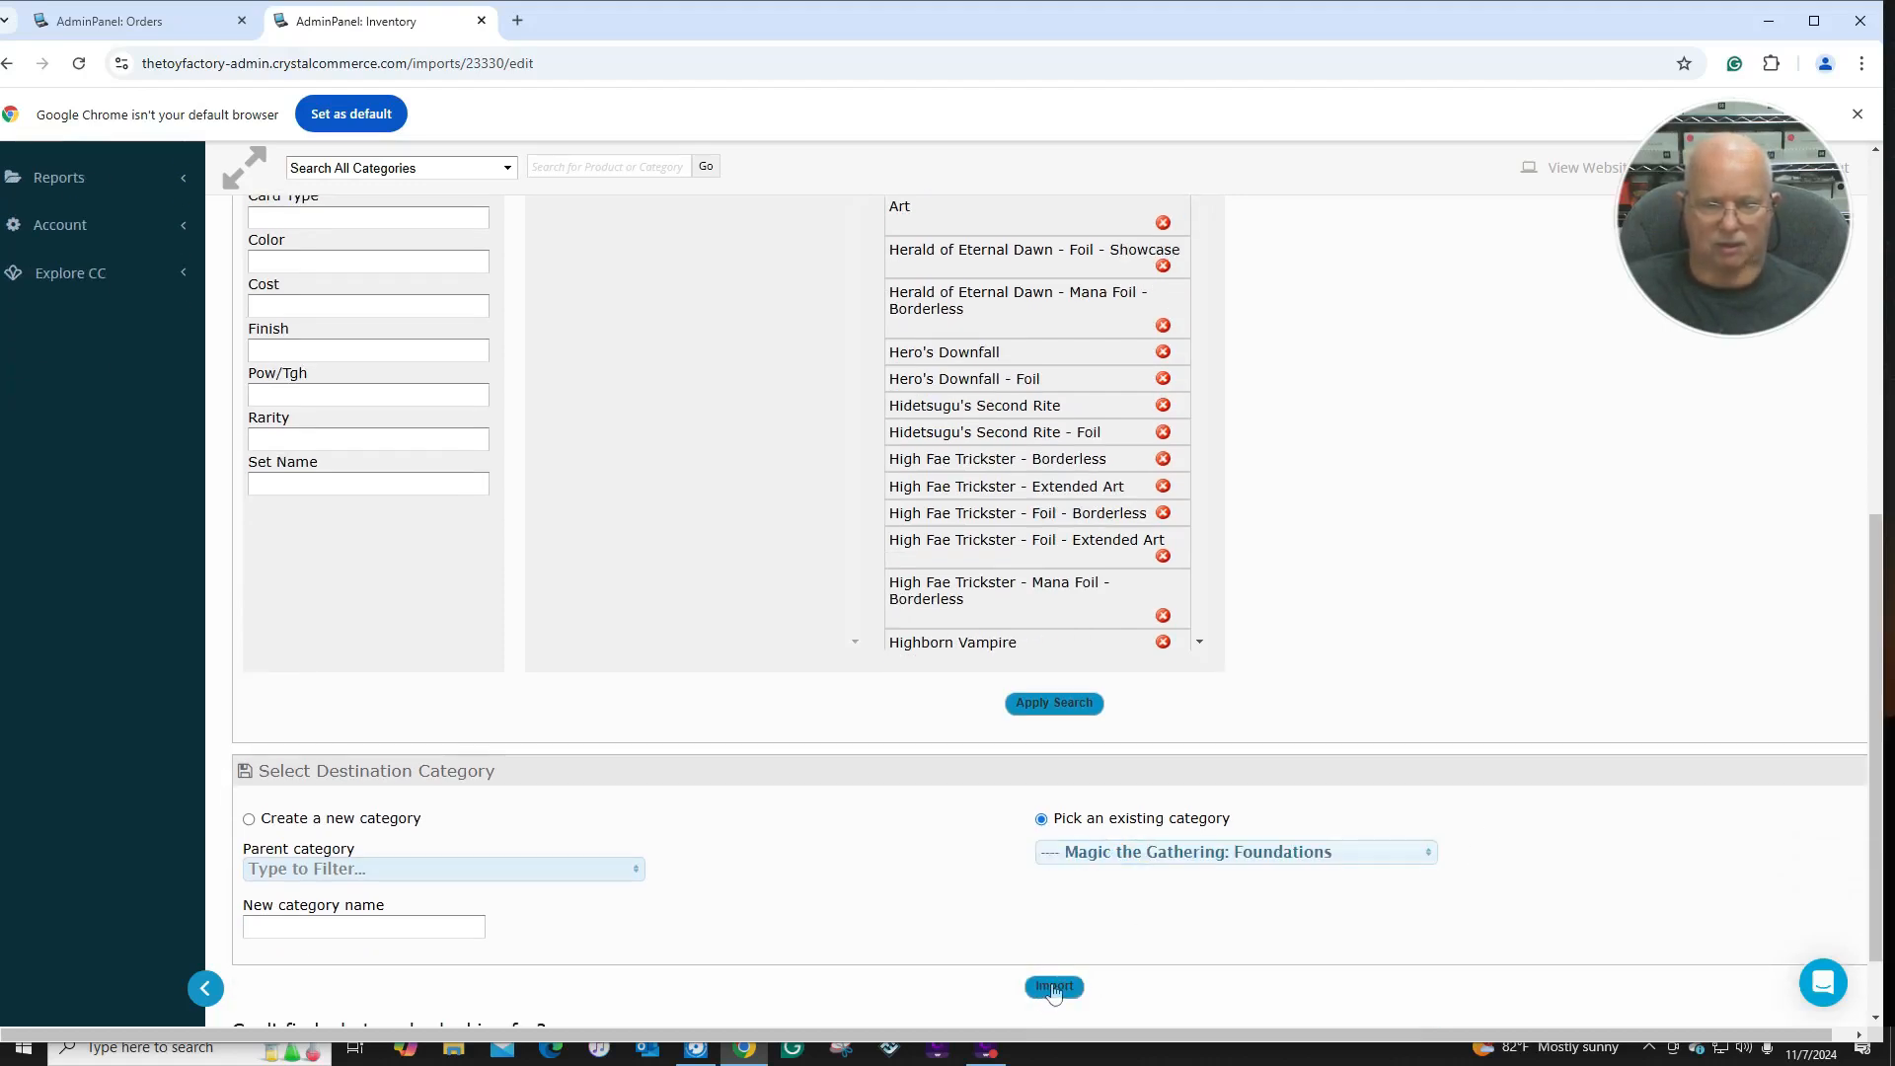
left_click(1054, 987)
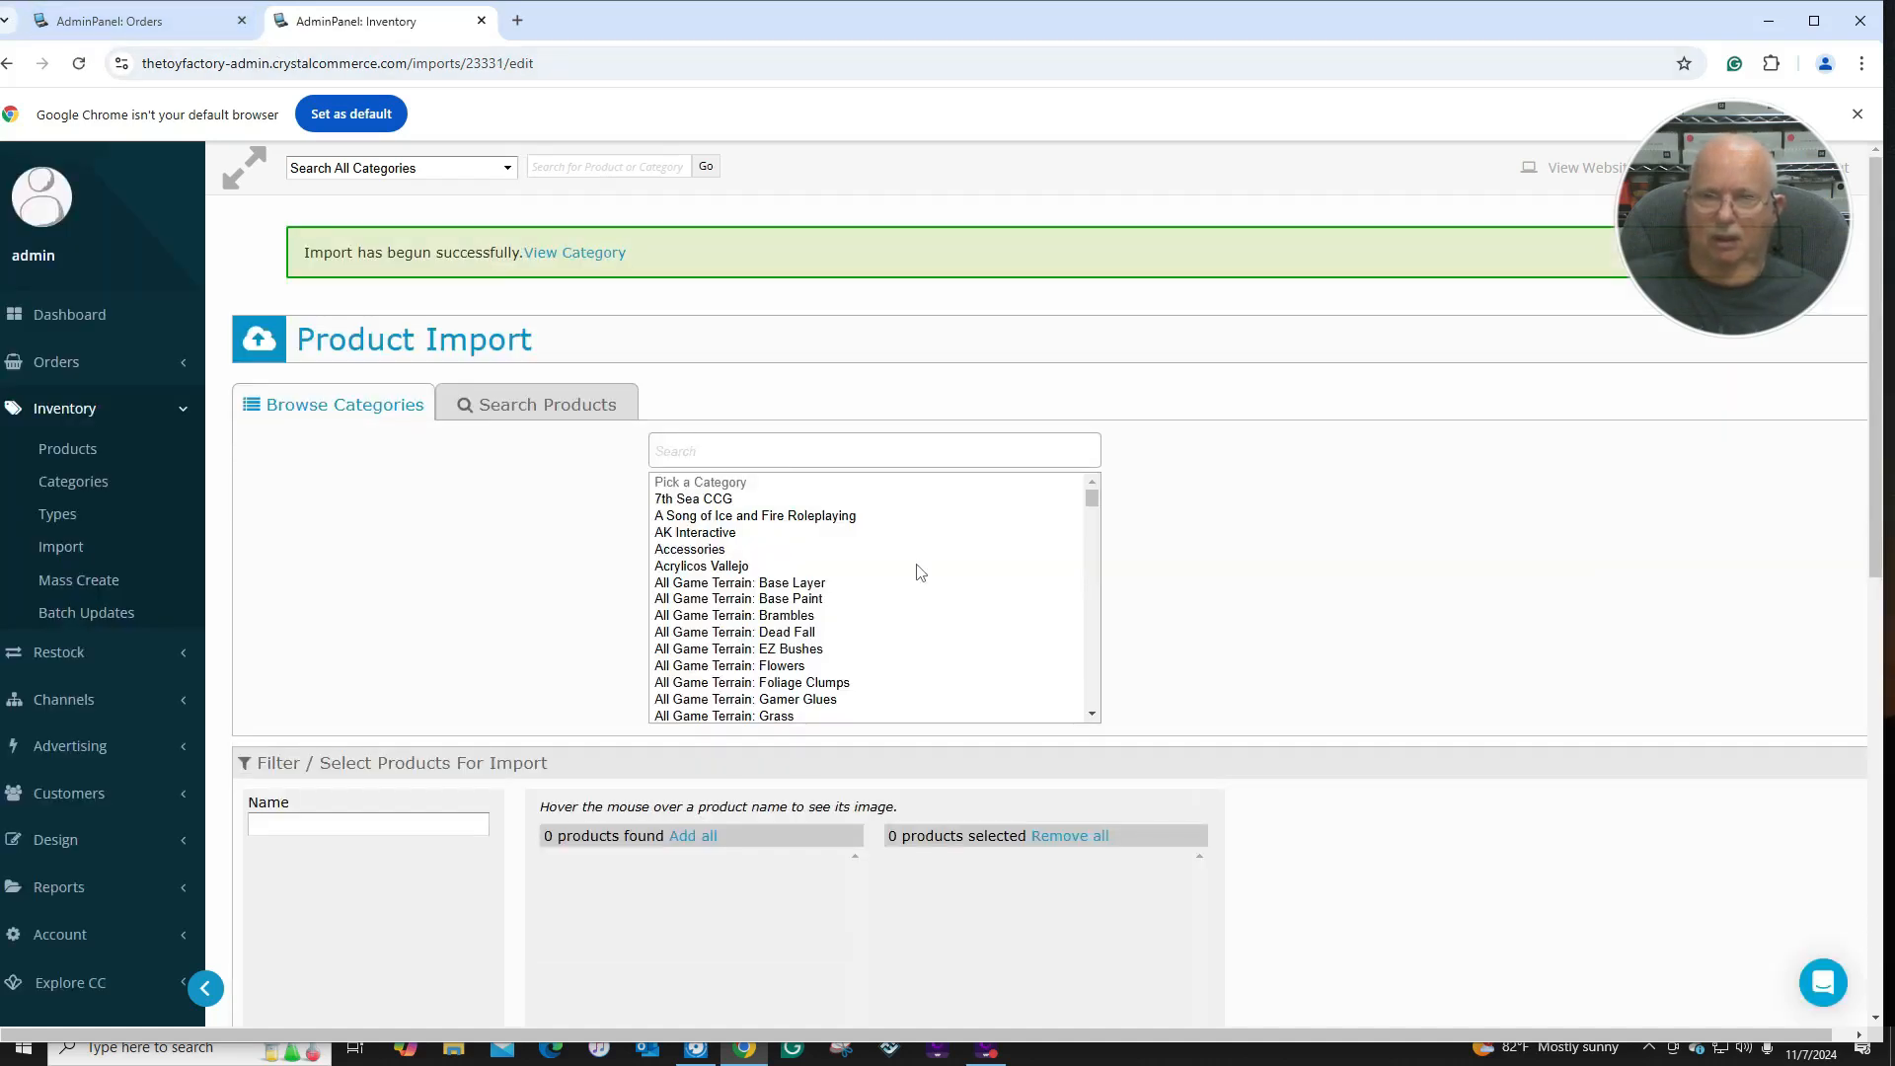
Set the source category of the new import to Magic Singles, Magic: The Gathering Foundations.
left_click_drag(1092, 502, 1068, 610)
scroll(794, 573, "up", 2)
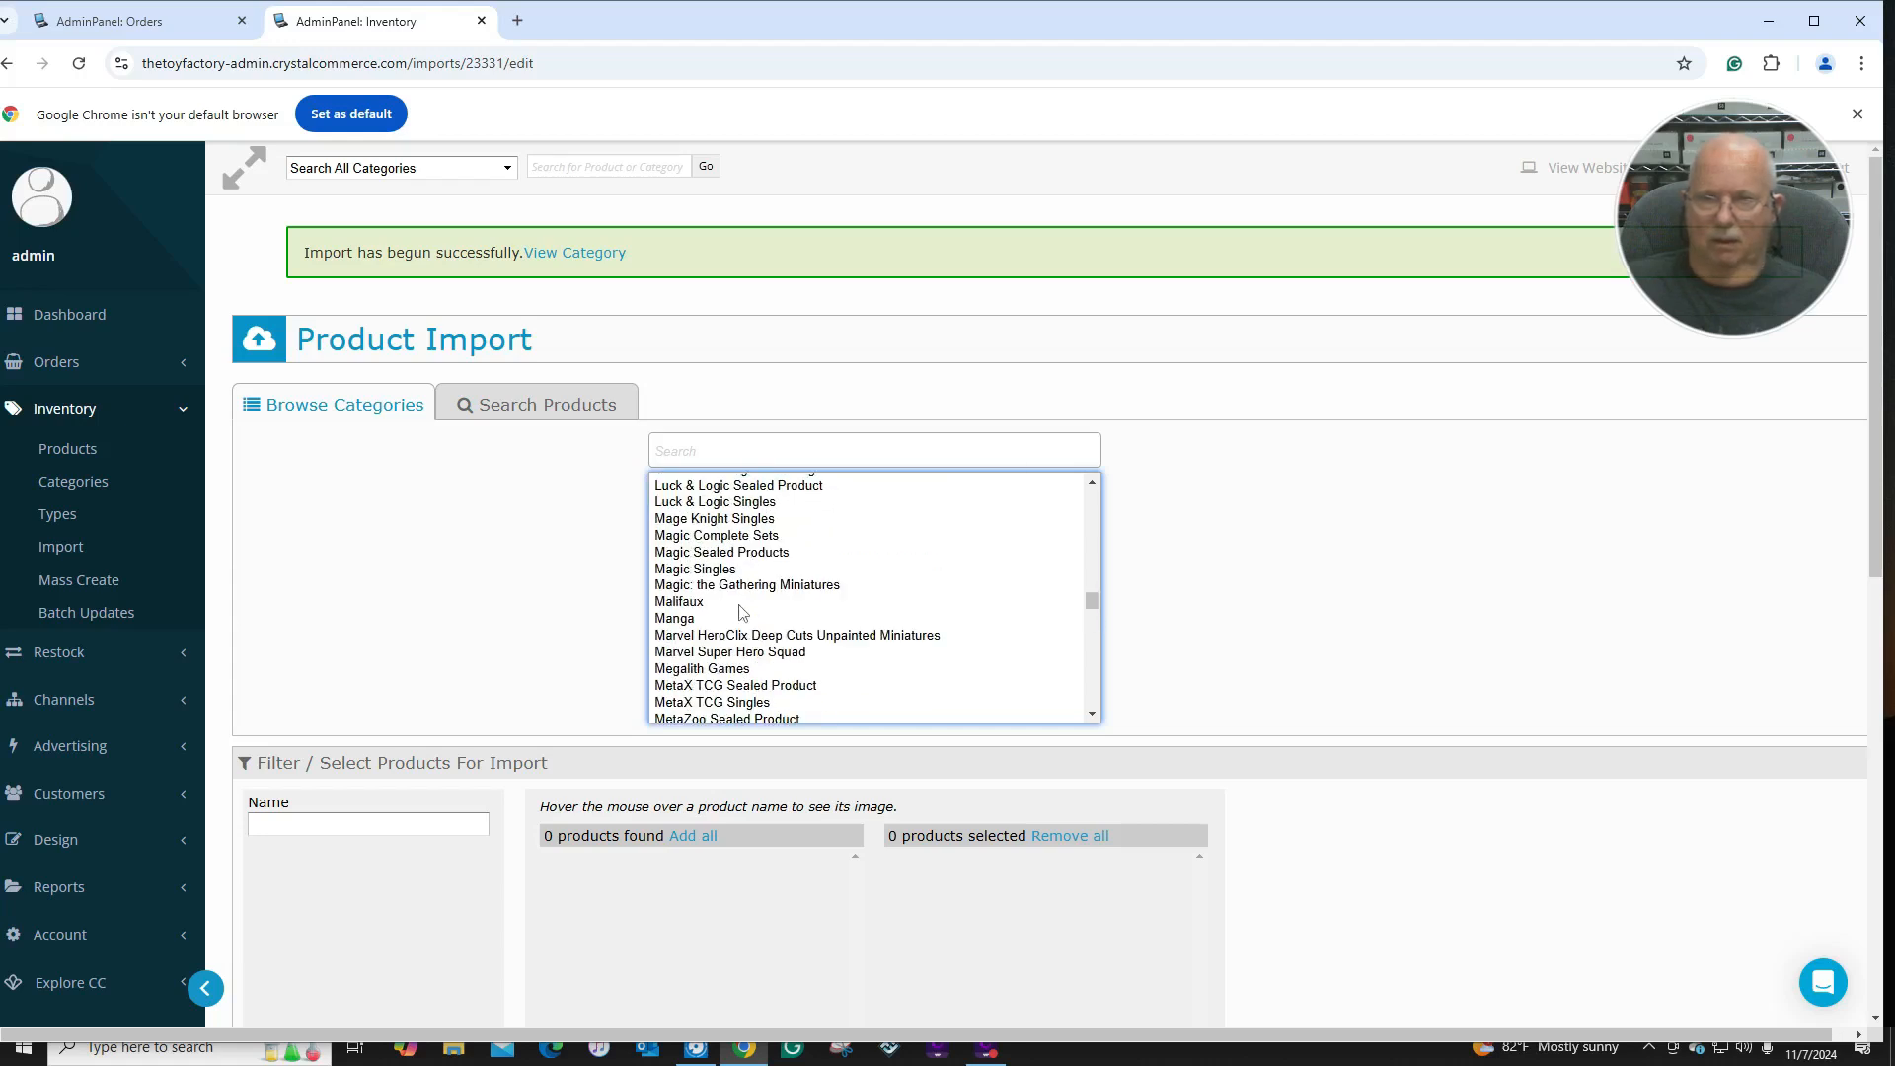
left_click(703, 570)
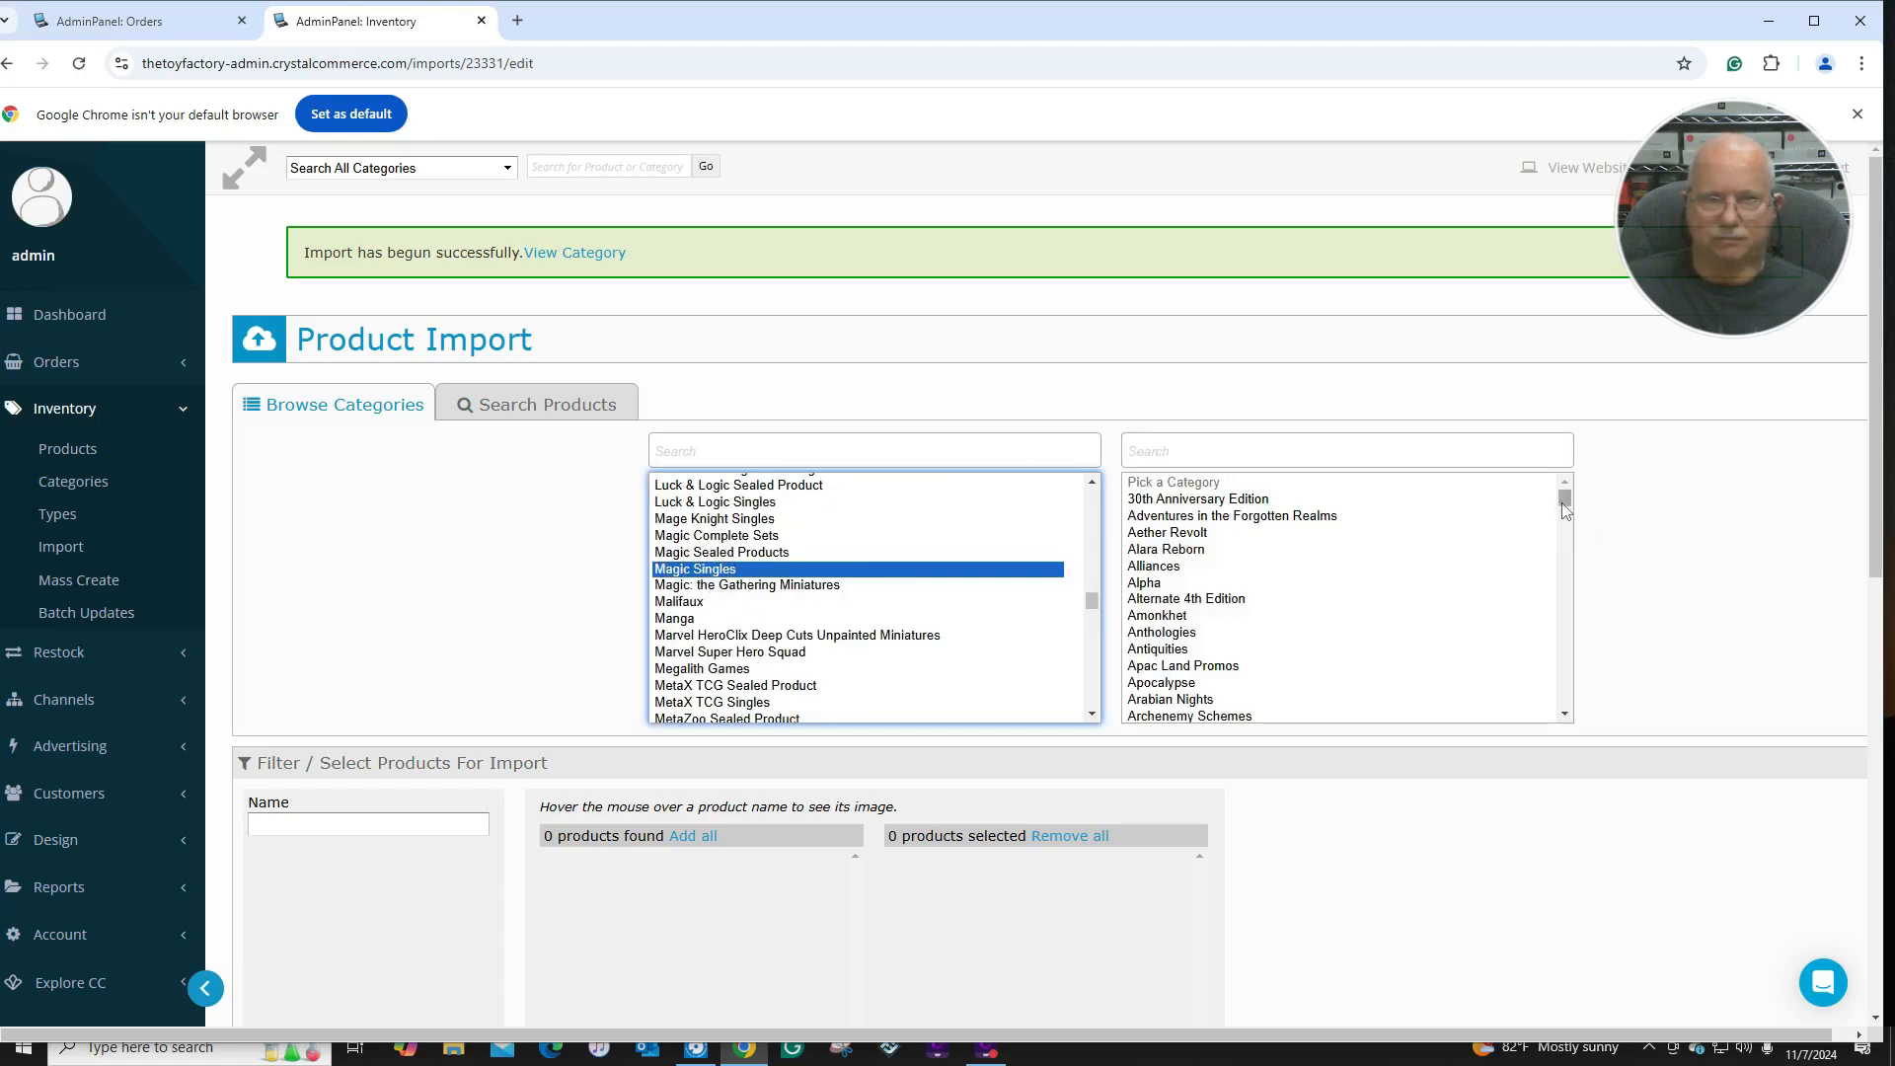
left_click_drag(1566, 499, 1560, 611)
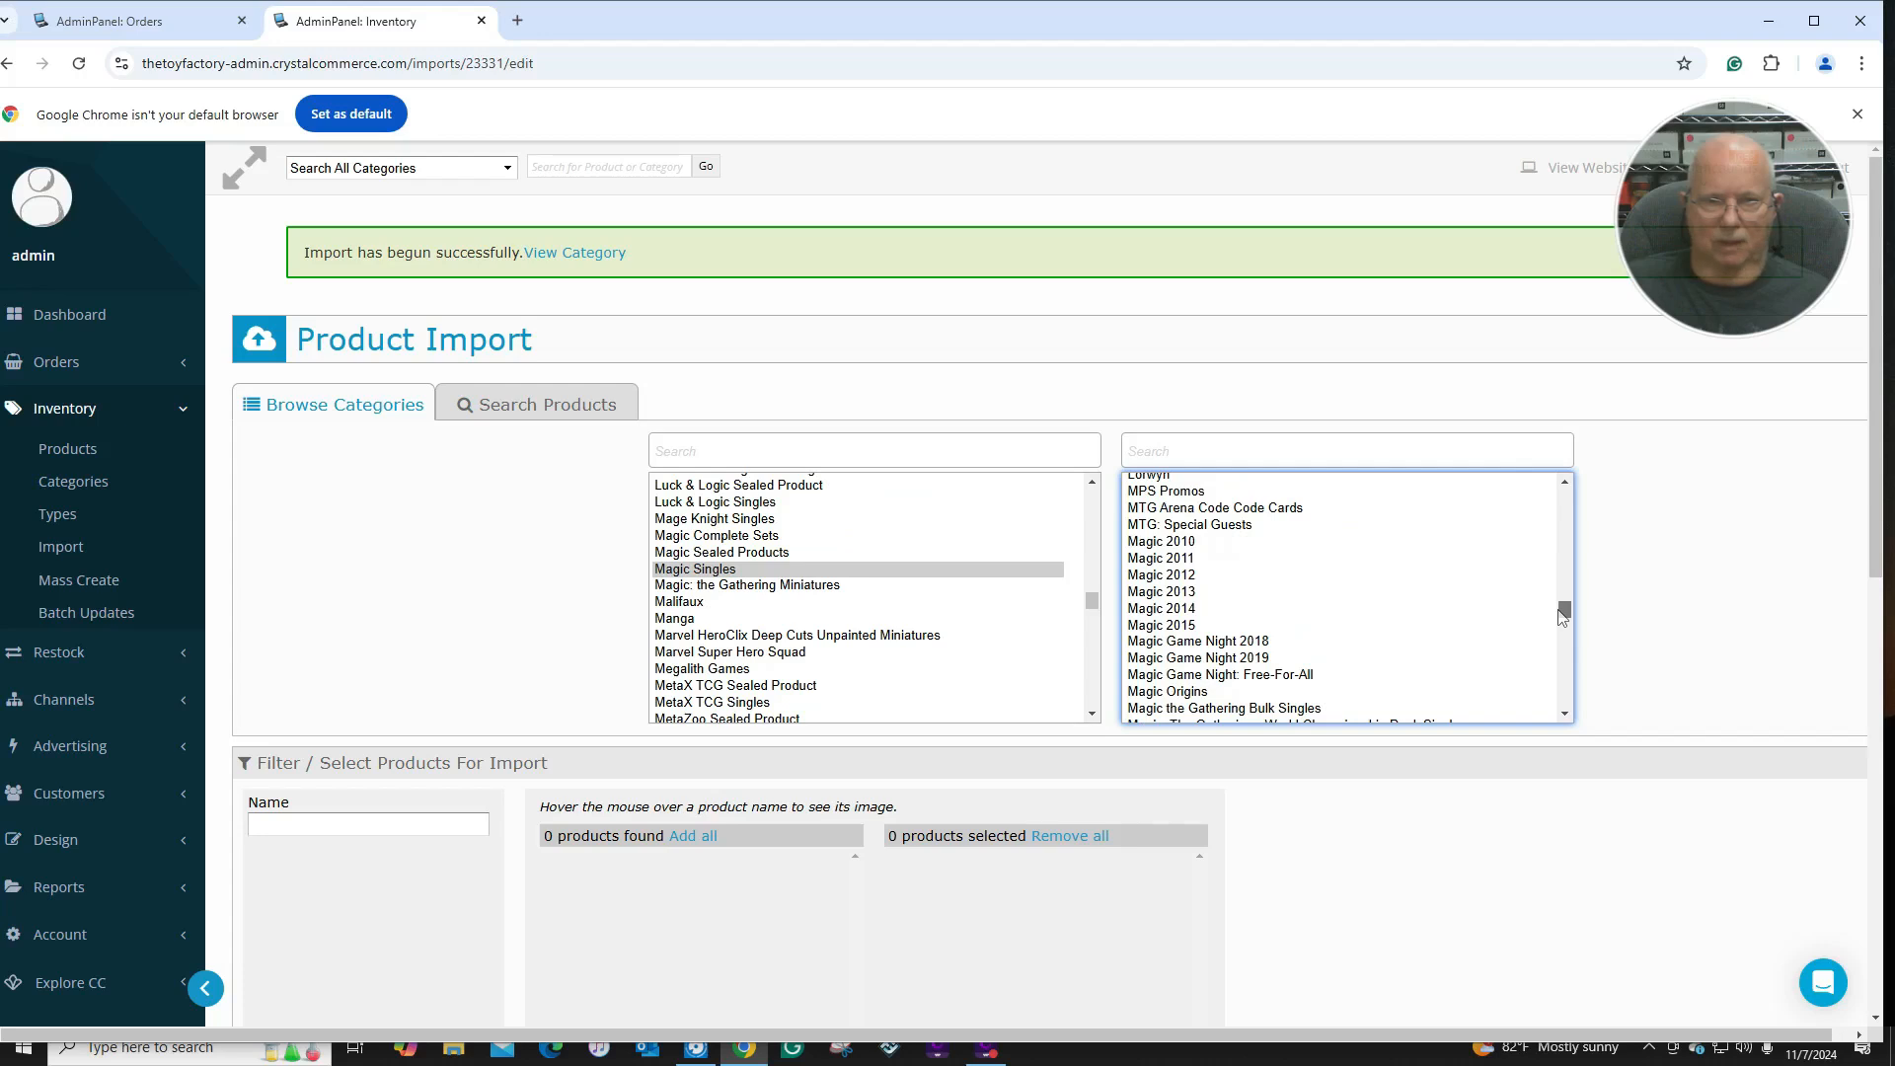
scroll(1490, 617, "down", 2)
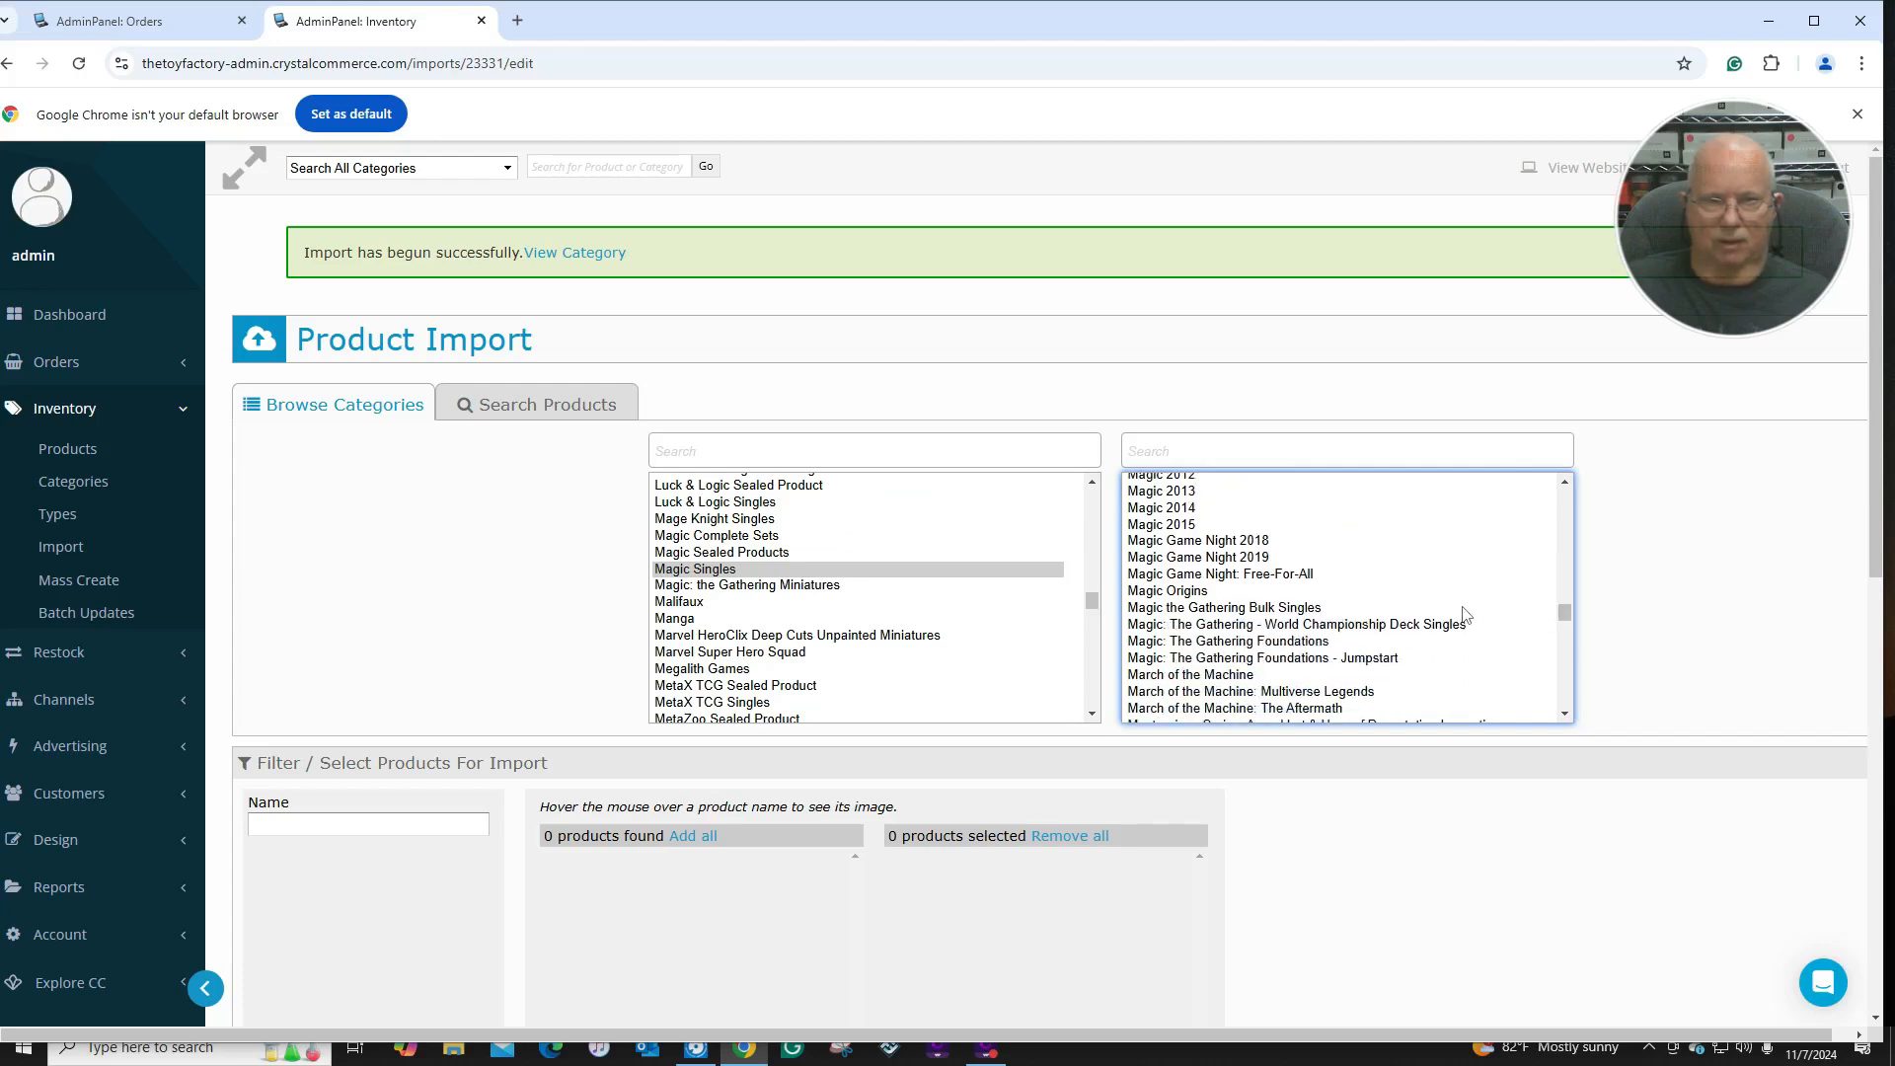
left_click(1300, 644)
Search the Foundations set without filters and add all found cards to the import selection.
scroll(950, 747, "down", 3)
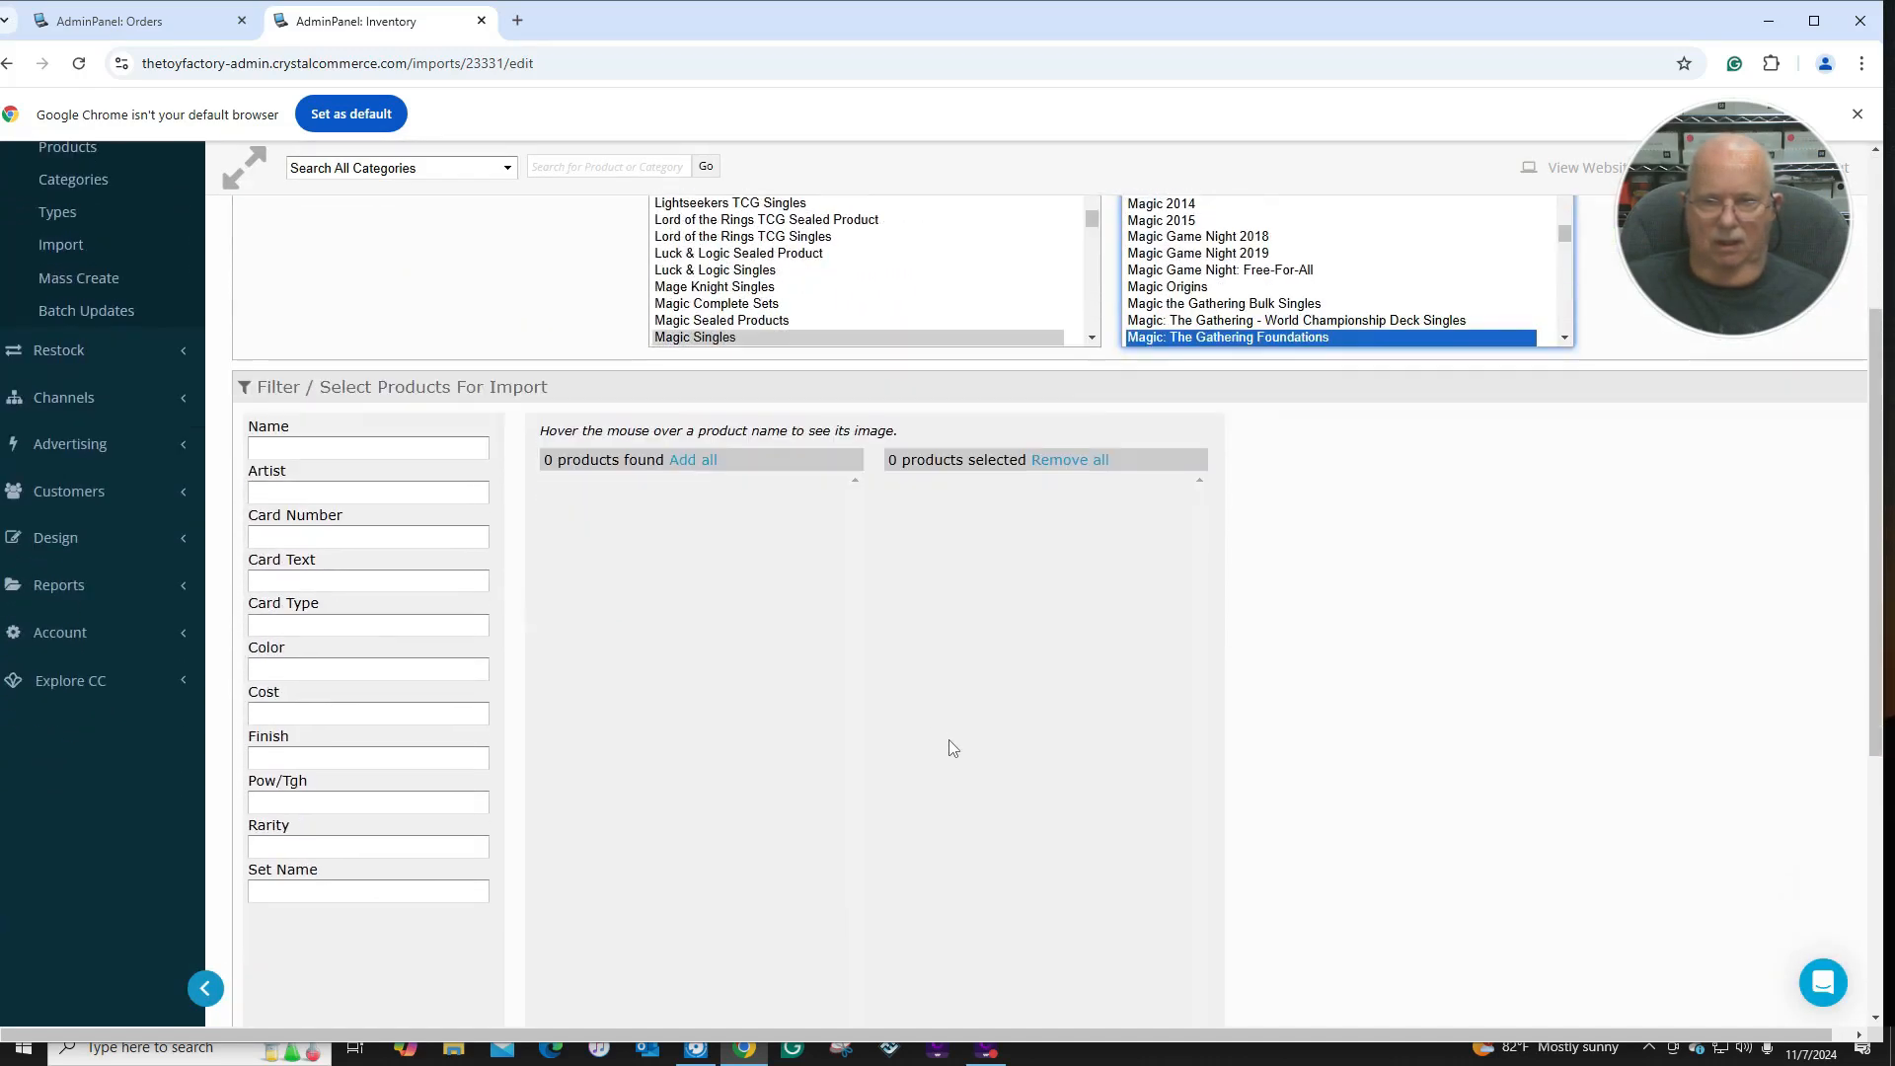
scroll(853, 703, "down", 1)
left_click(1048, 1012)
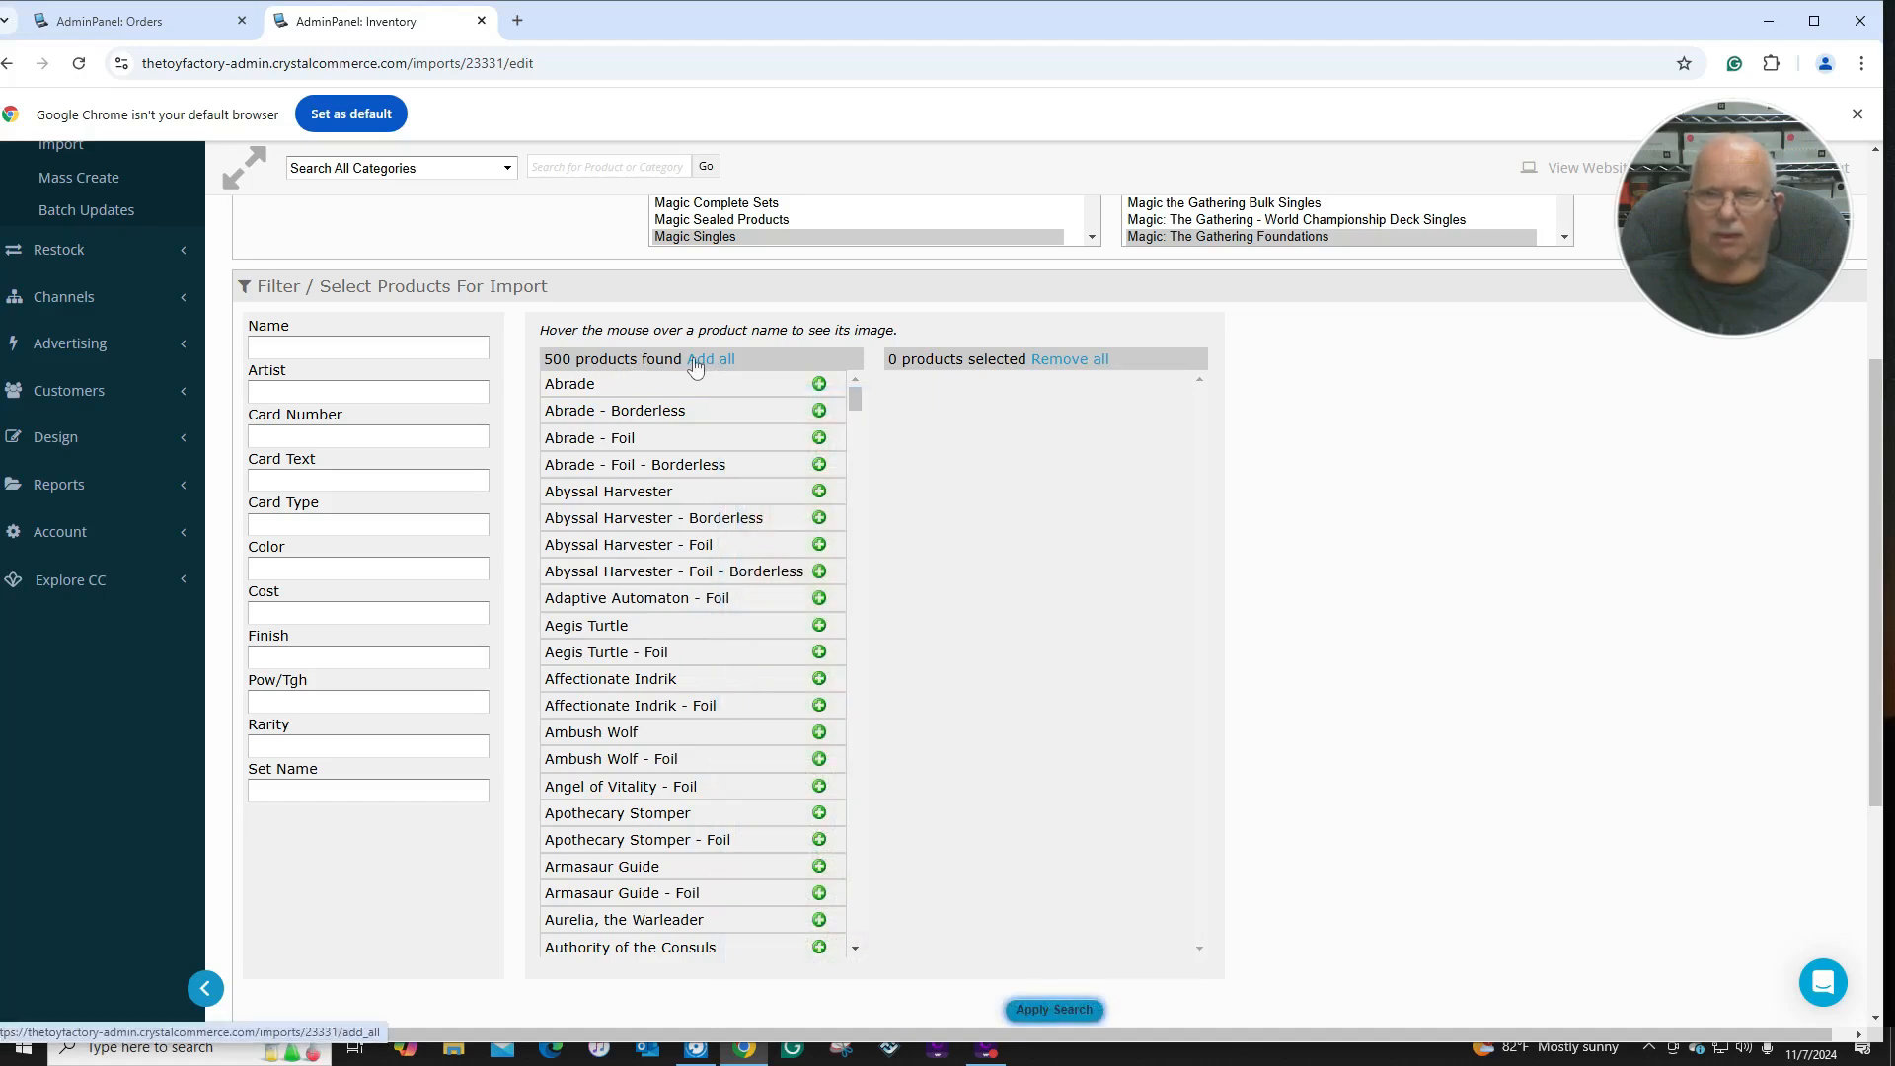
left_click(698, 361)
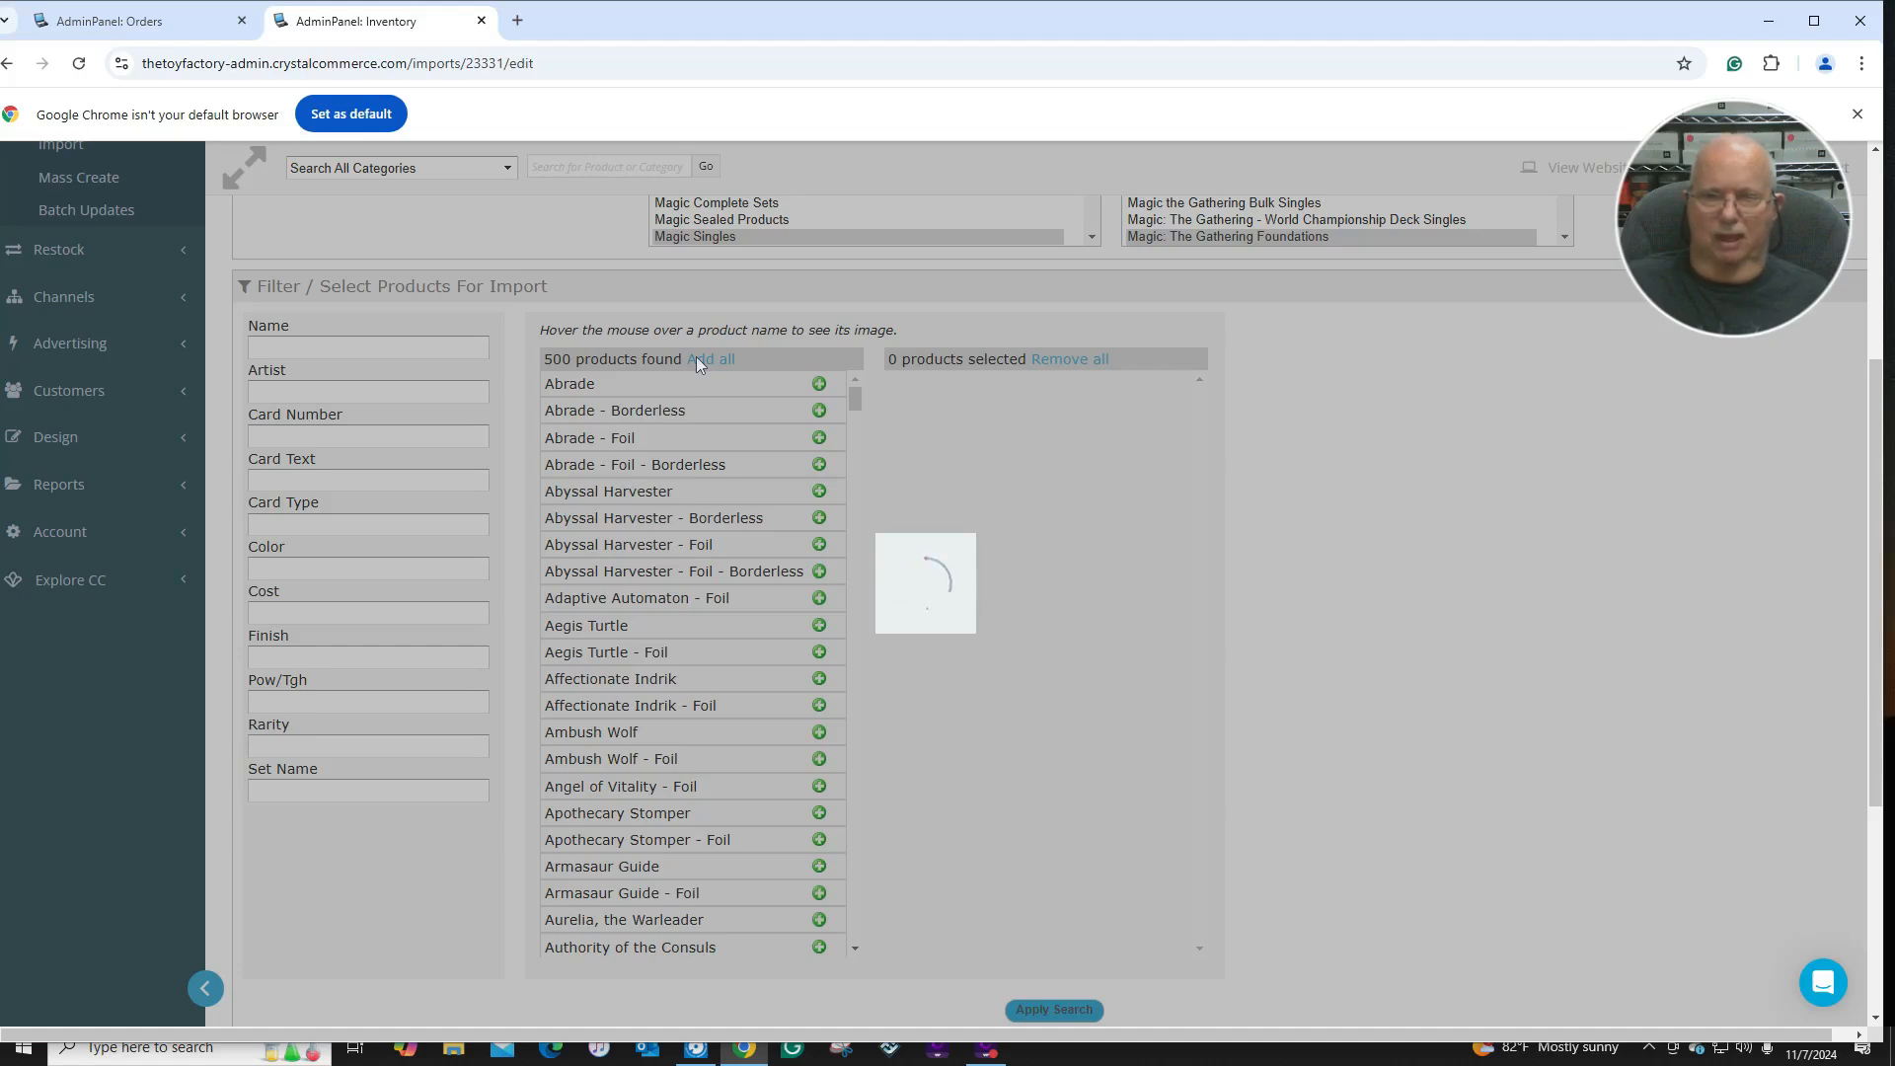
Import this batch of selected cards into the existing category "Magic the Gathering: Foundations".
scroll(1580, 661, "down", 3)
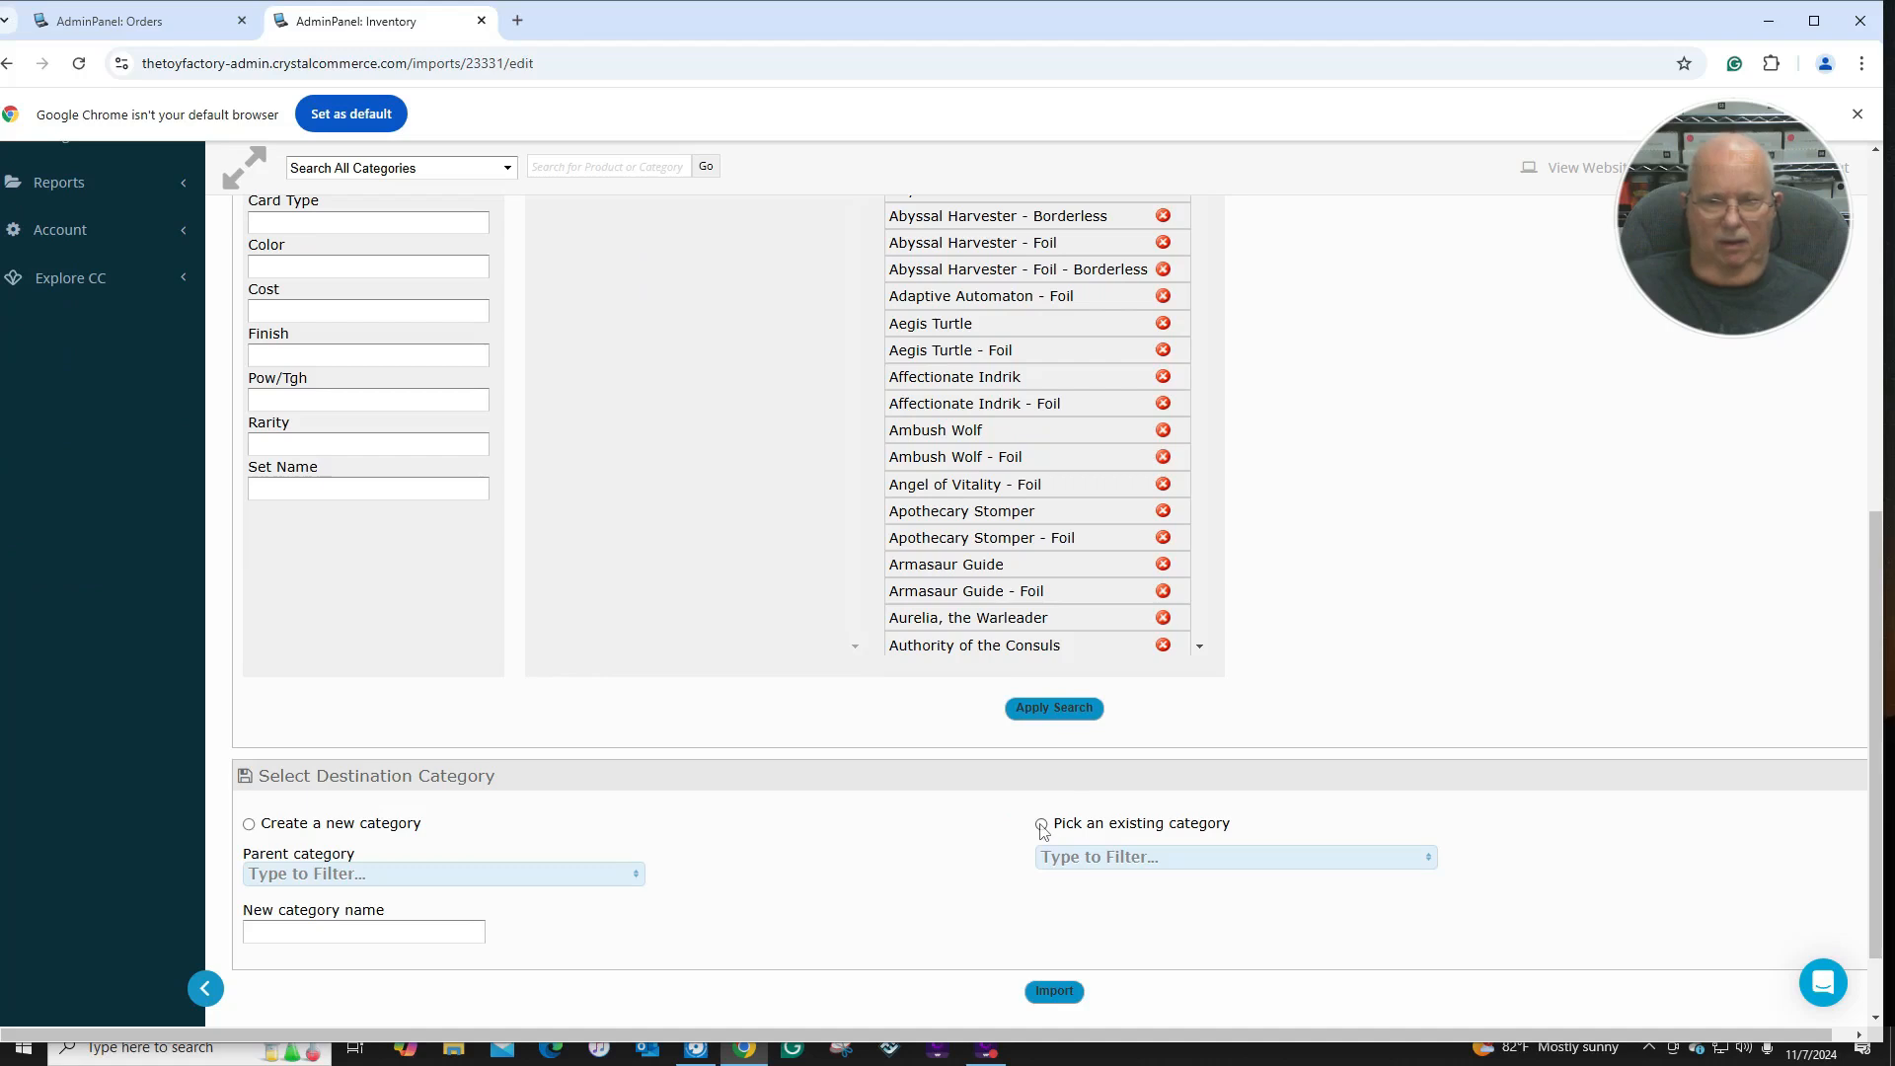
left_click(1042, 824)
left_click(1241, 863)
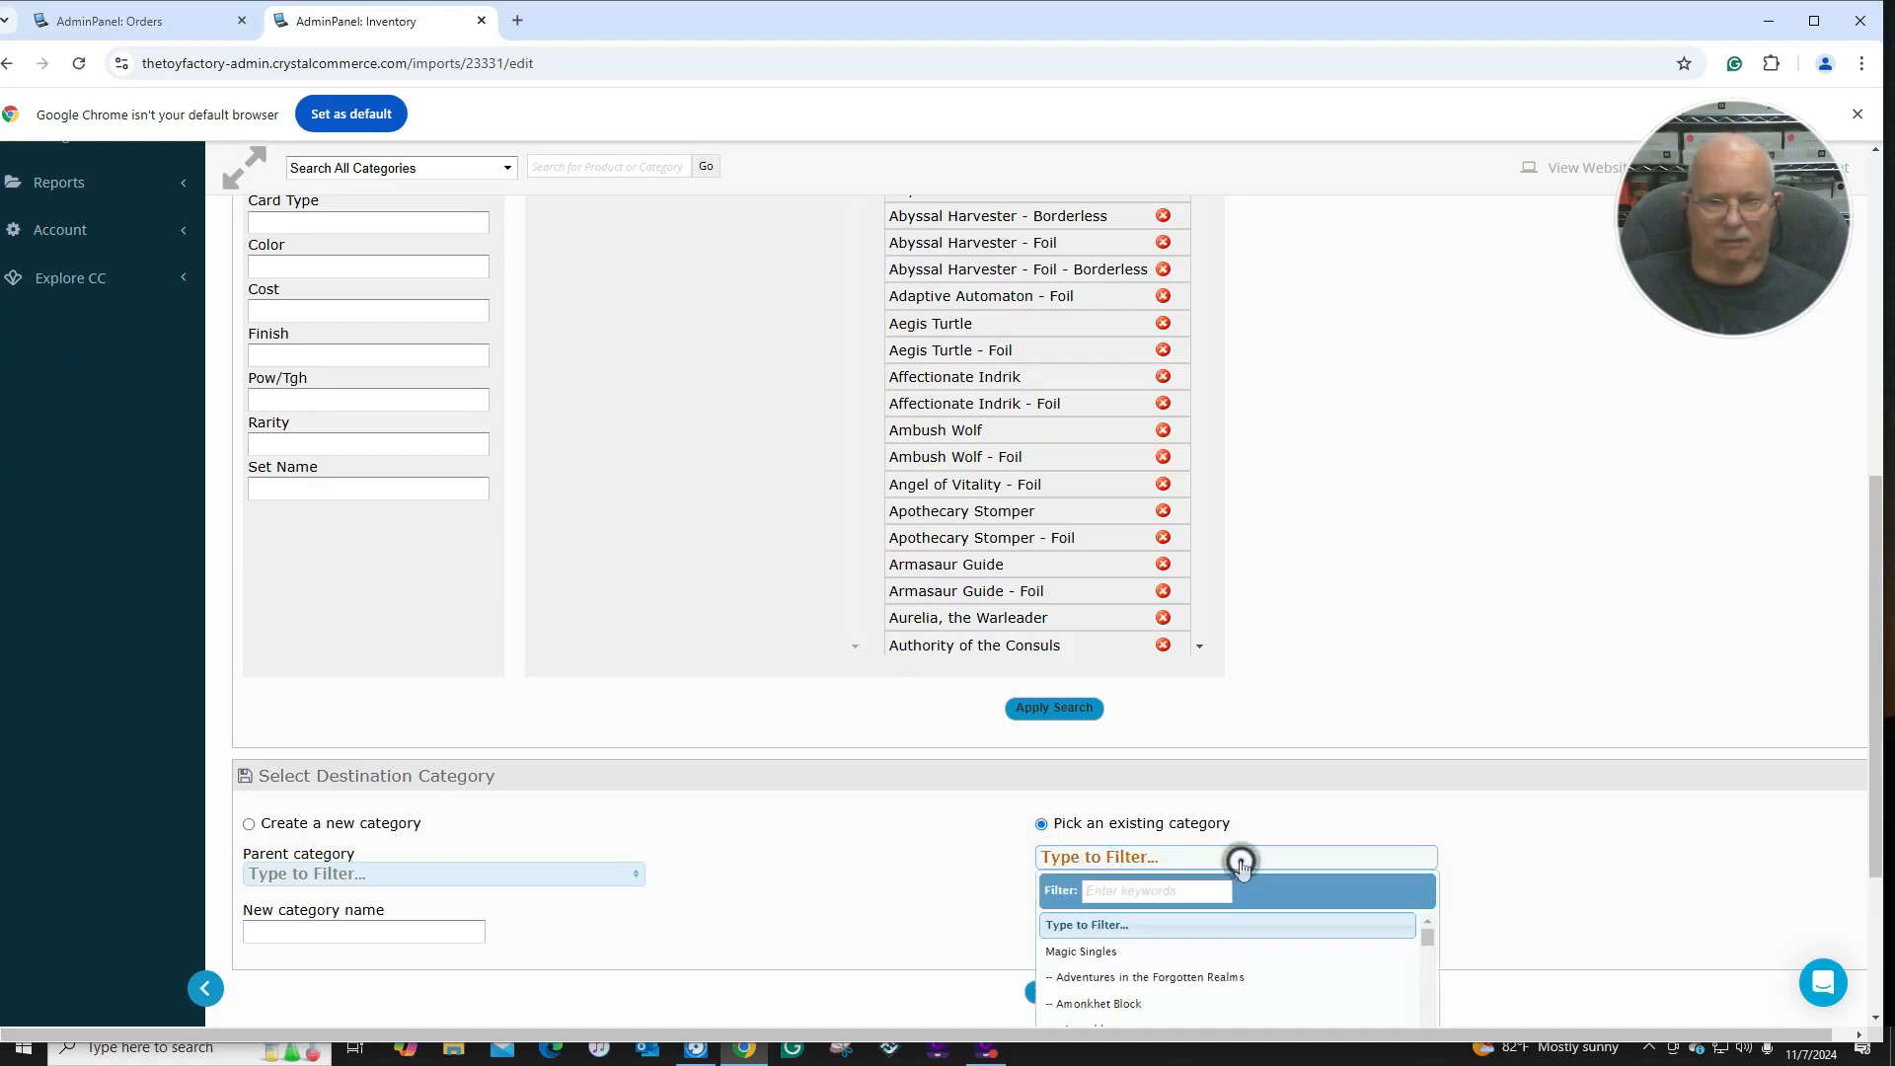
scroll(1239, 860, "down", 1)
left_click(1158, 788)
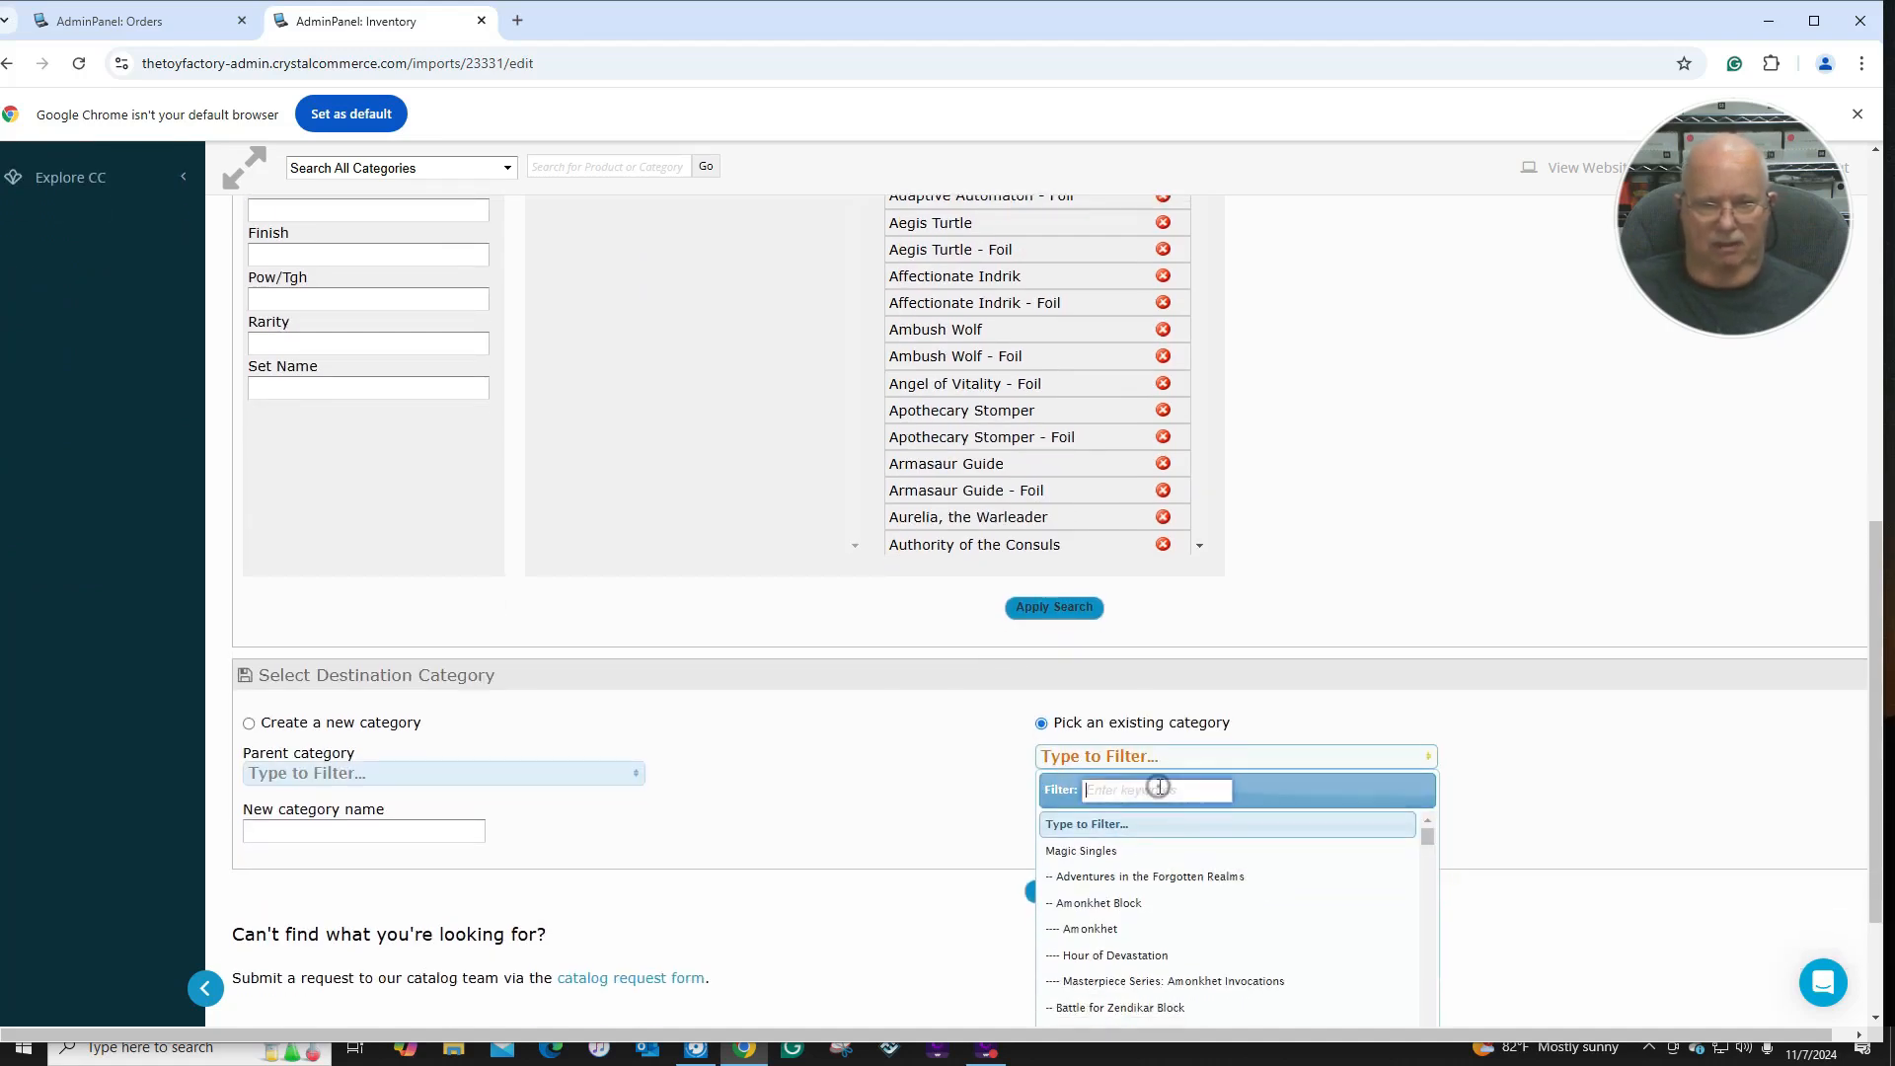
type("magi")
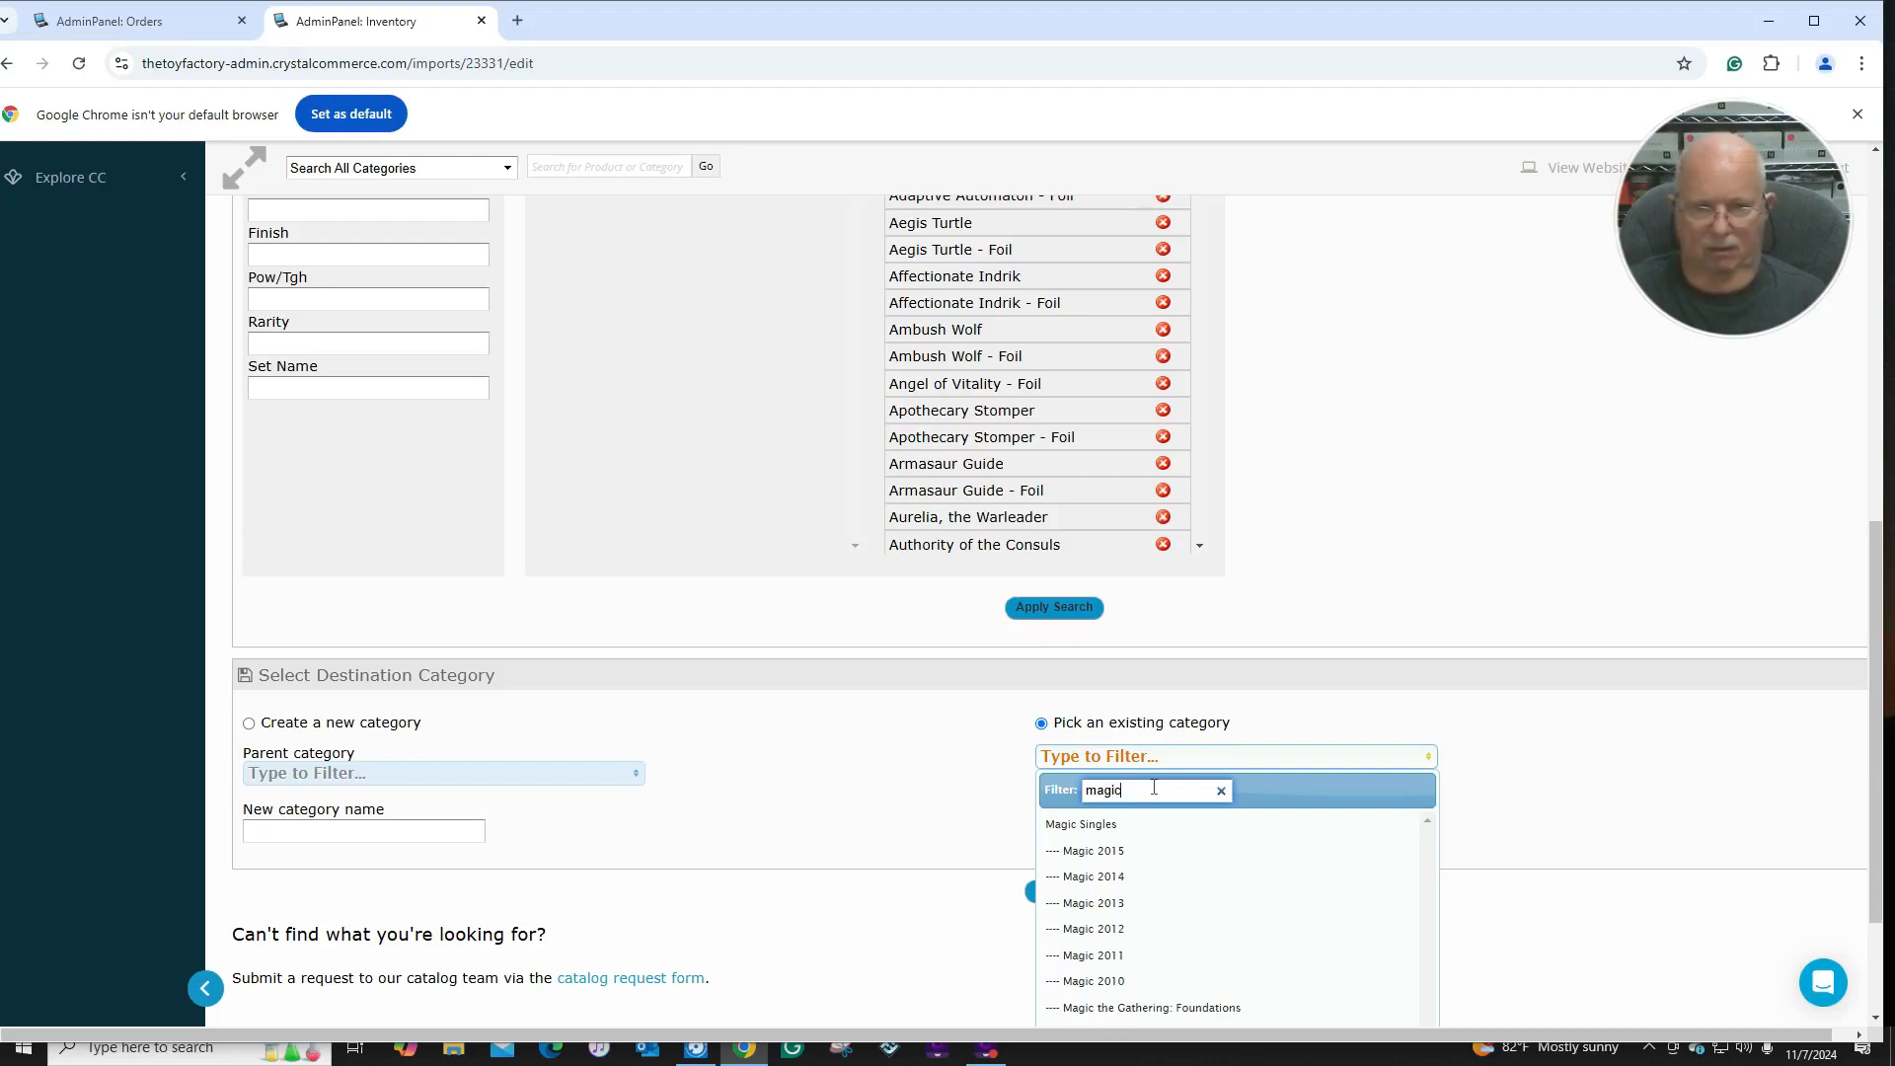
type("c")
scroll(1234, 987, "down", 2)
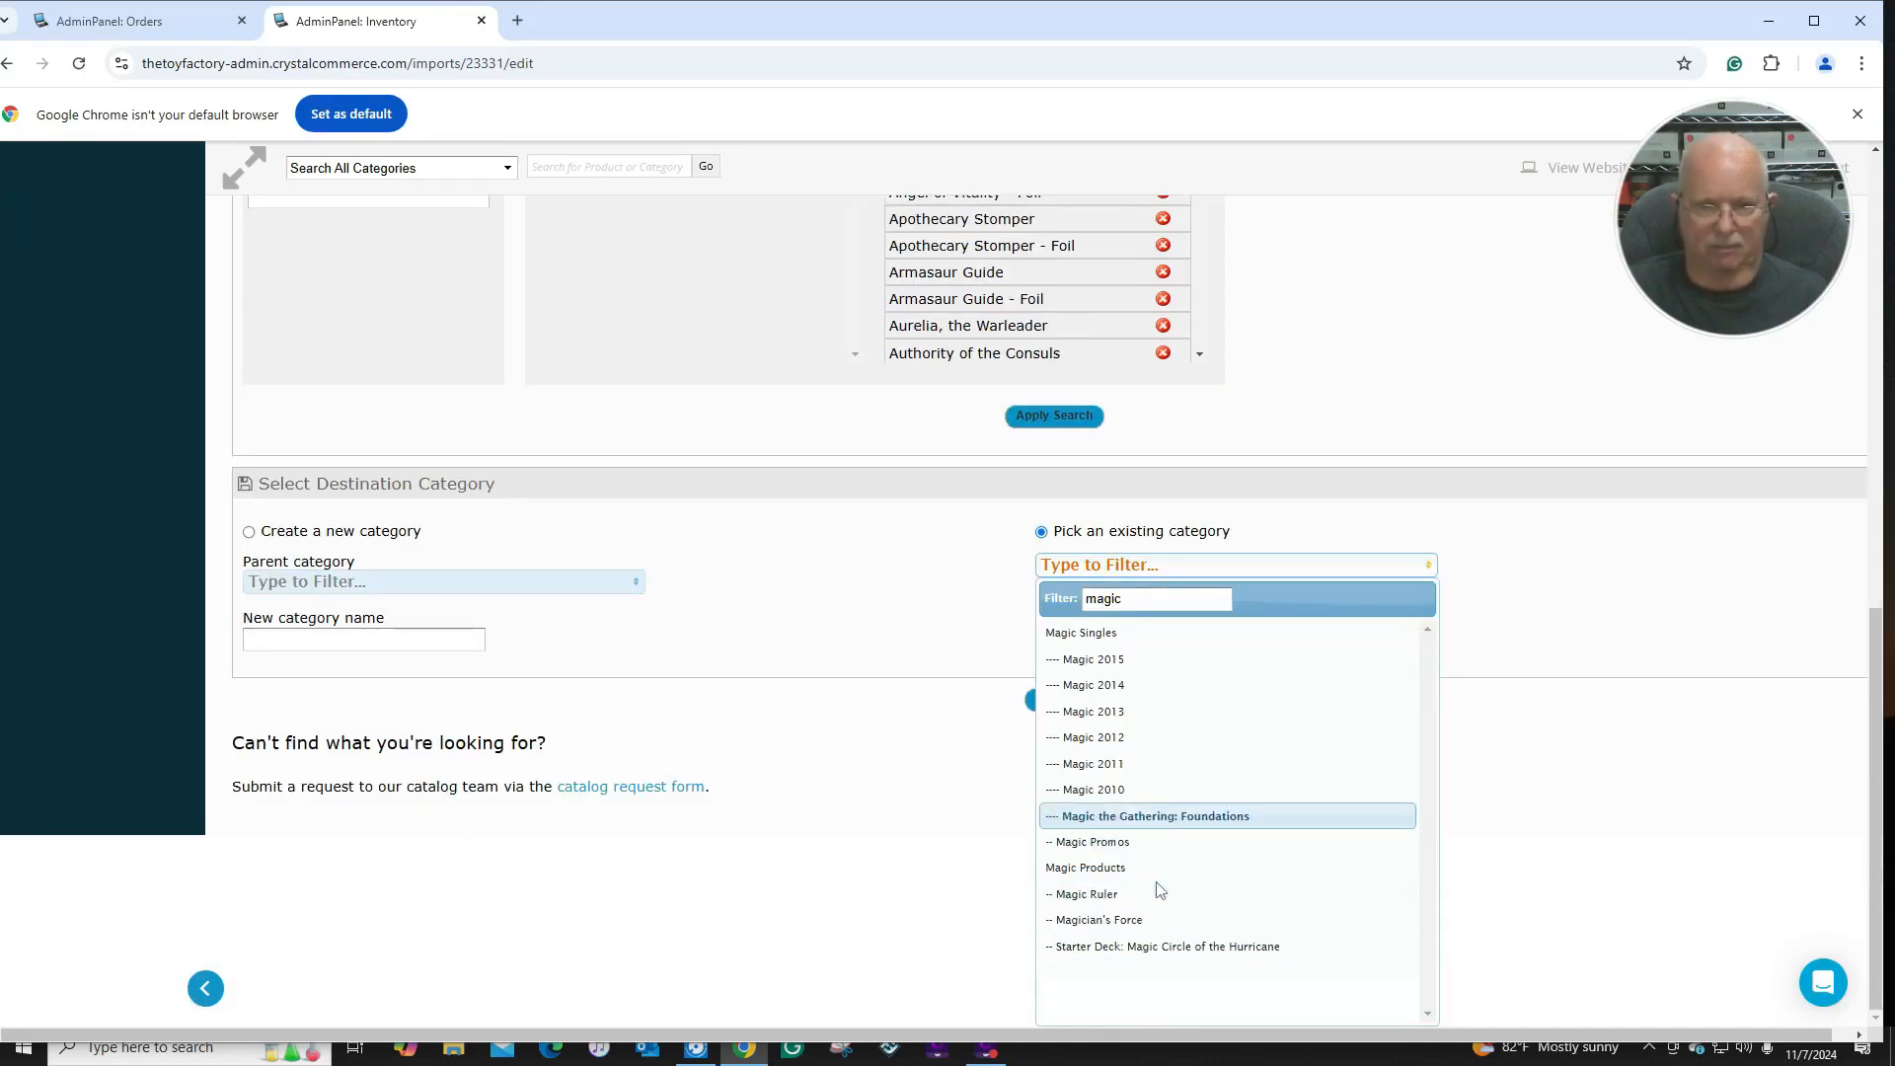
left_click(1140, 817)
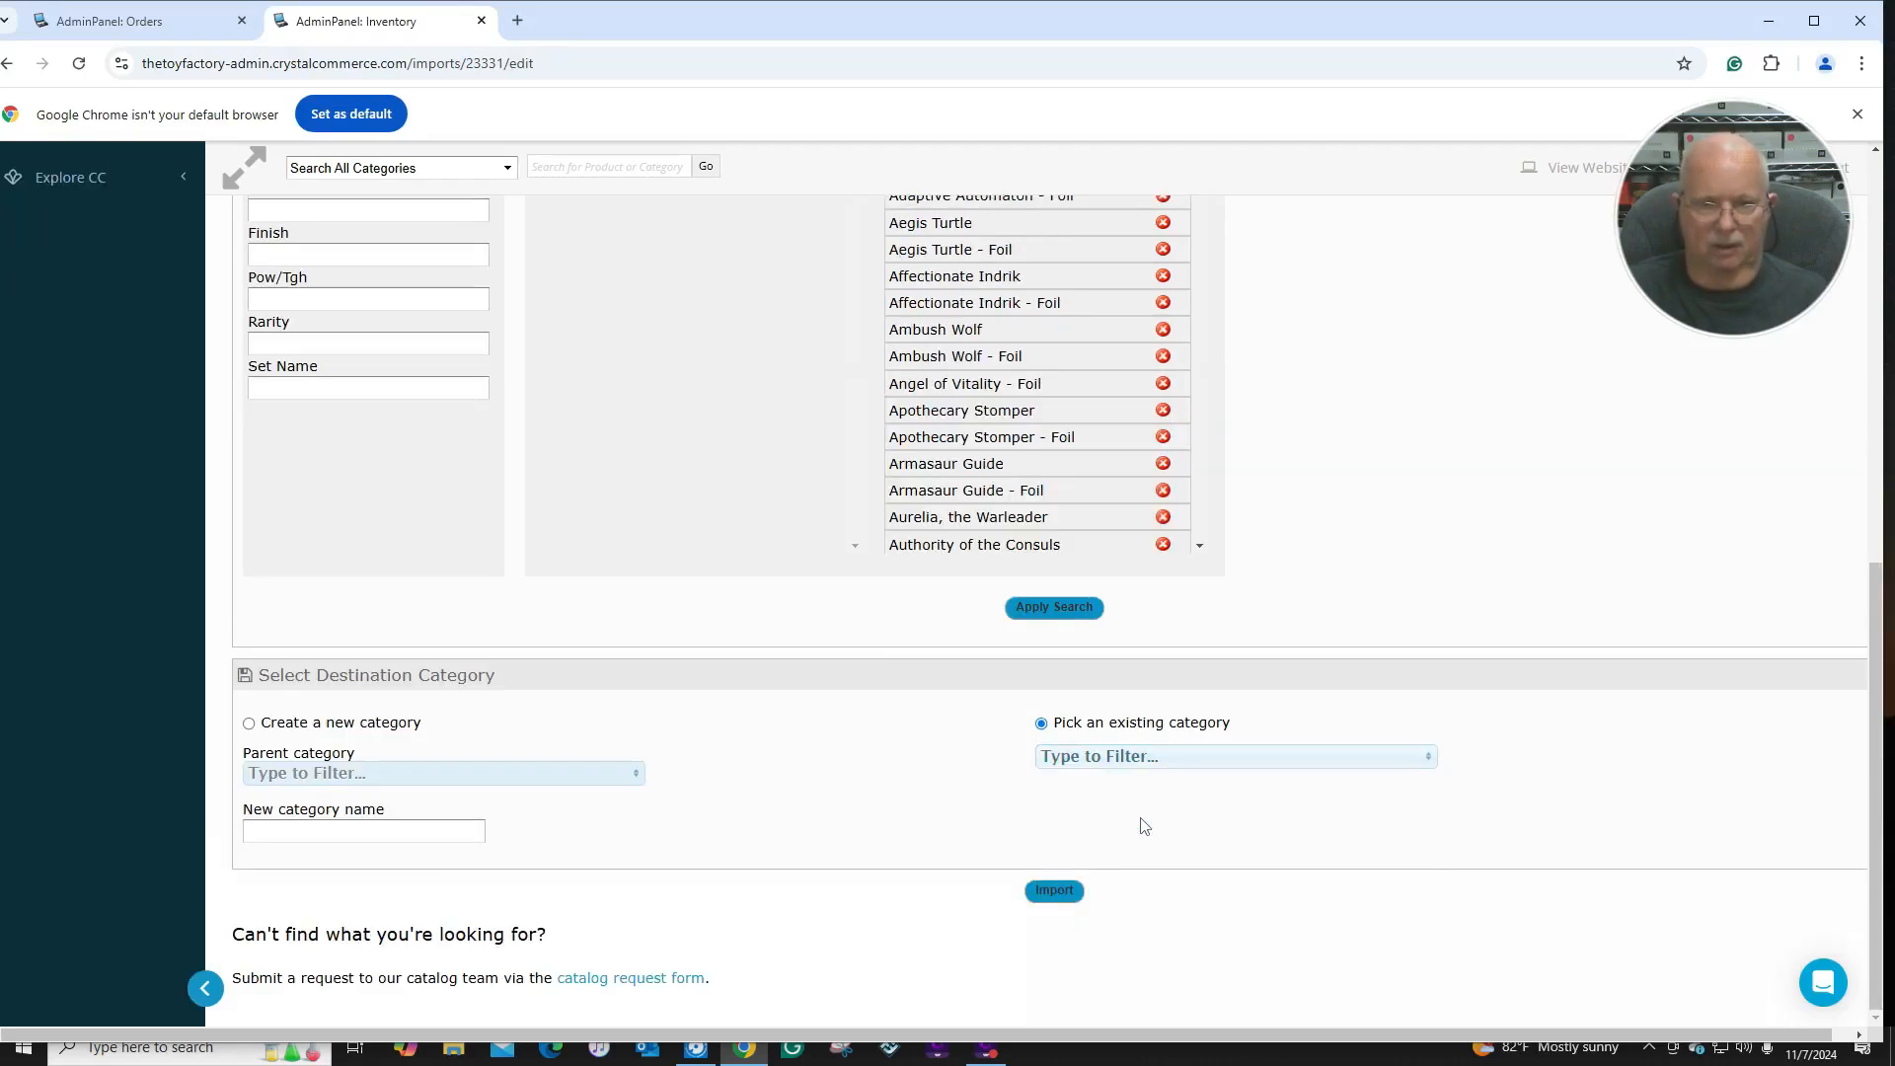
left_click(1049, 891)
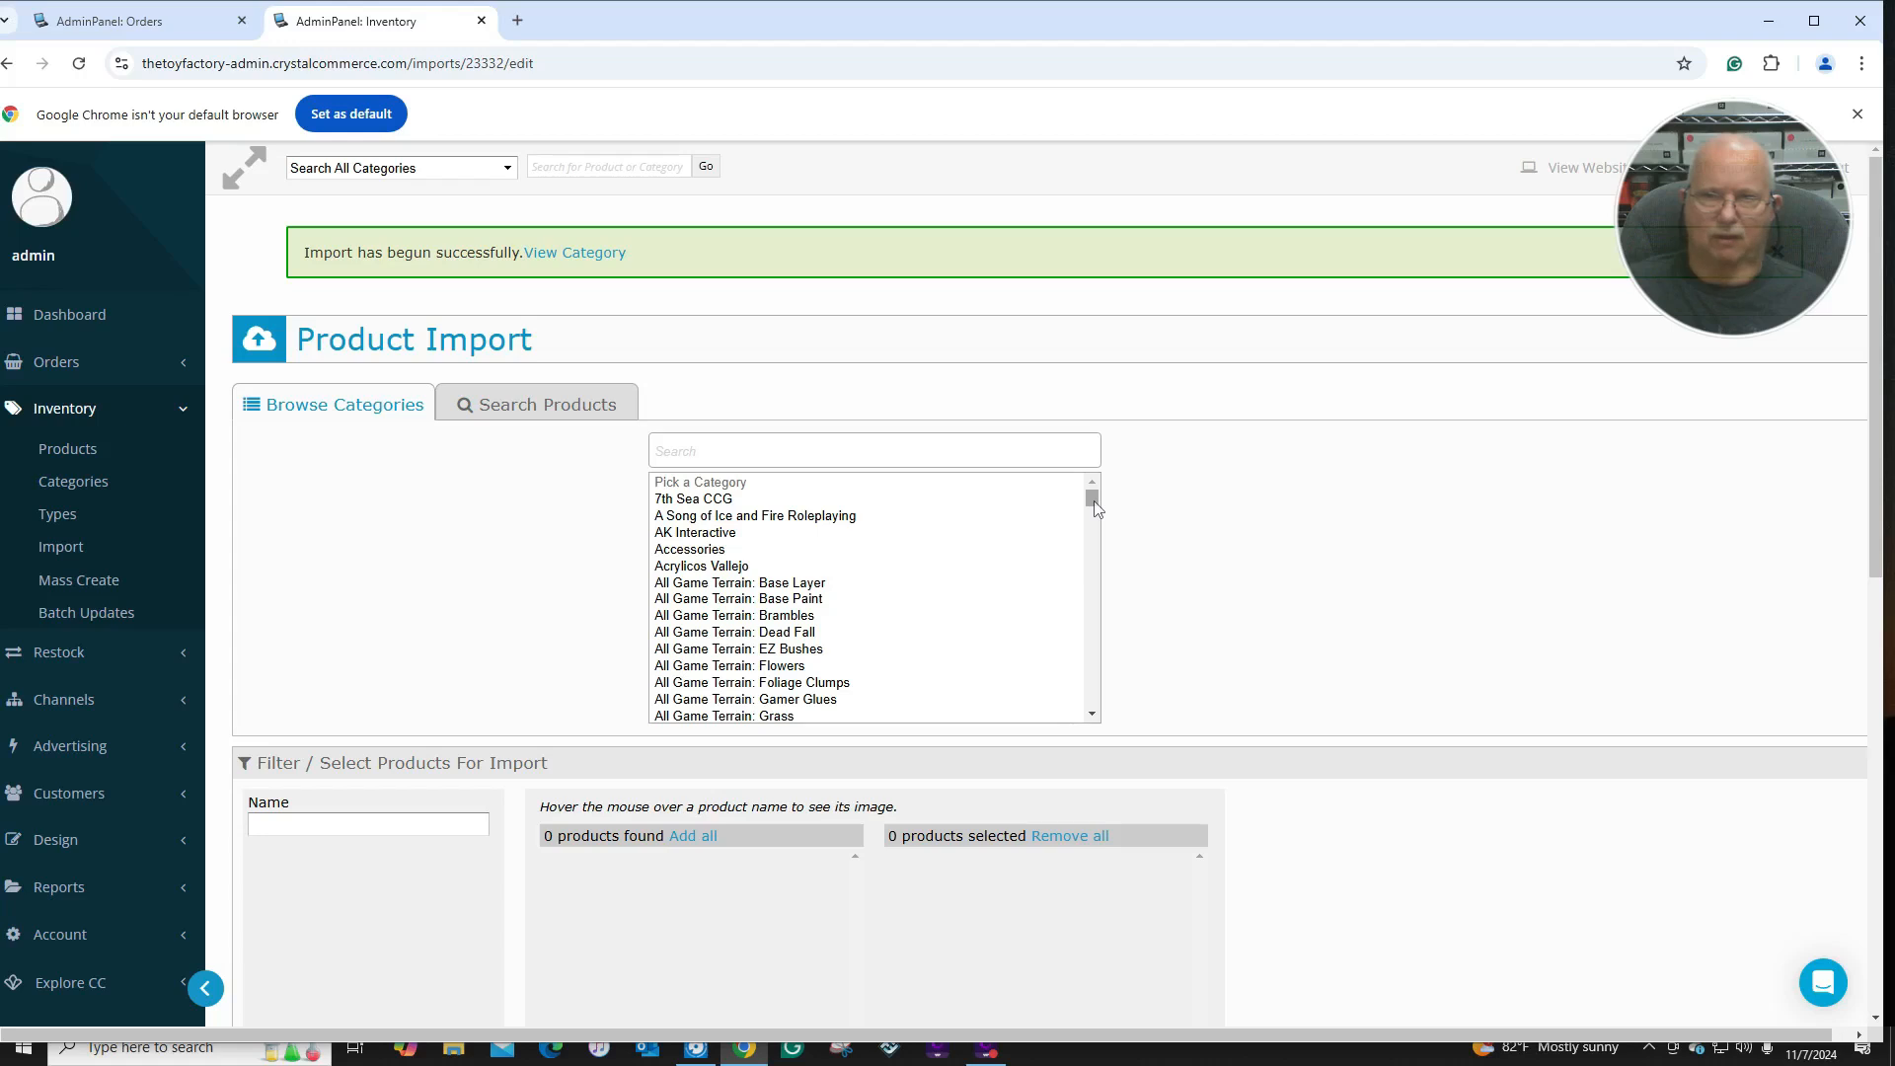
Select Magic Singles and its Magic: The Gathering Foundations set as the source for another import.
left_click_drag(1094, 509, 1093, 601)
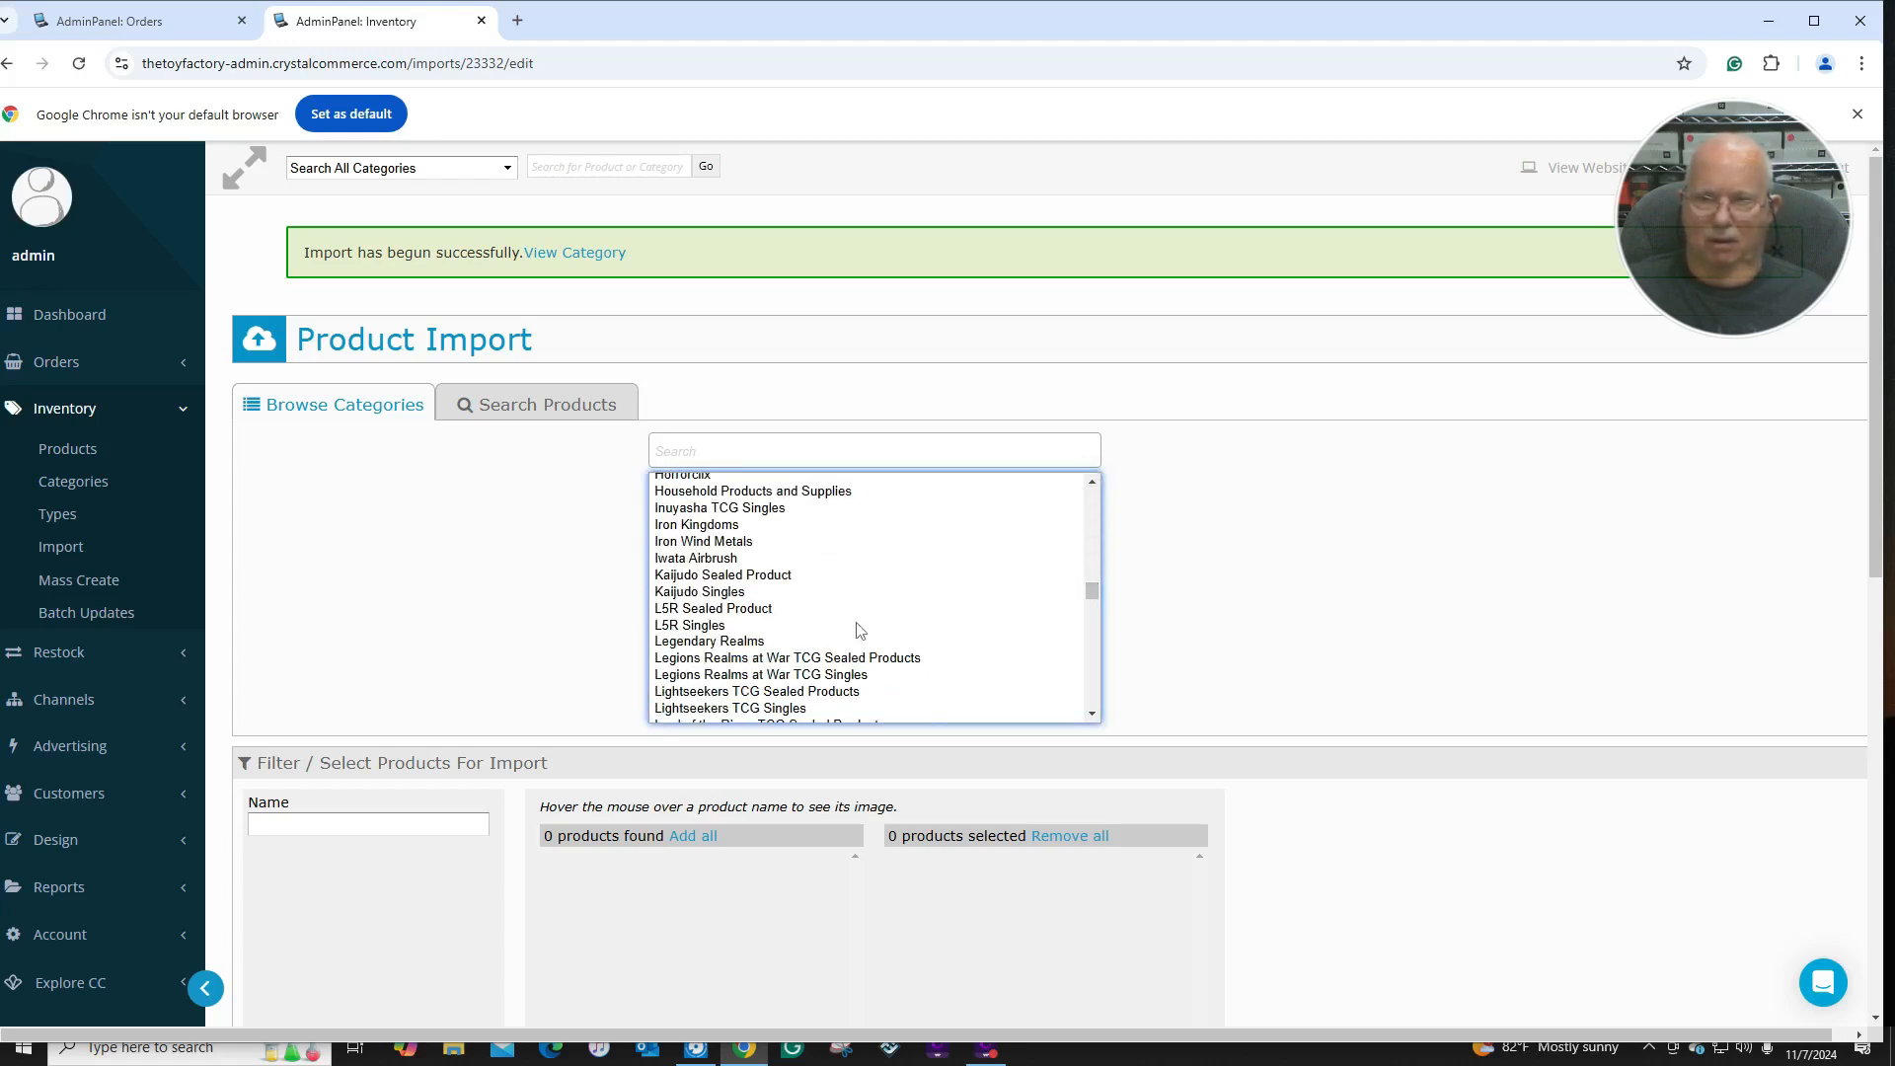
scroll(859, 622, "down", 3)
left_click(707, 642)
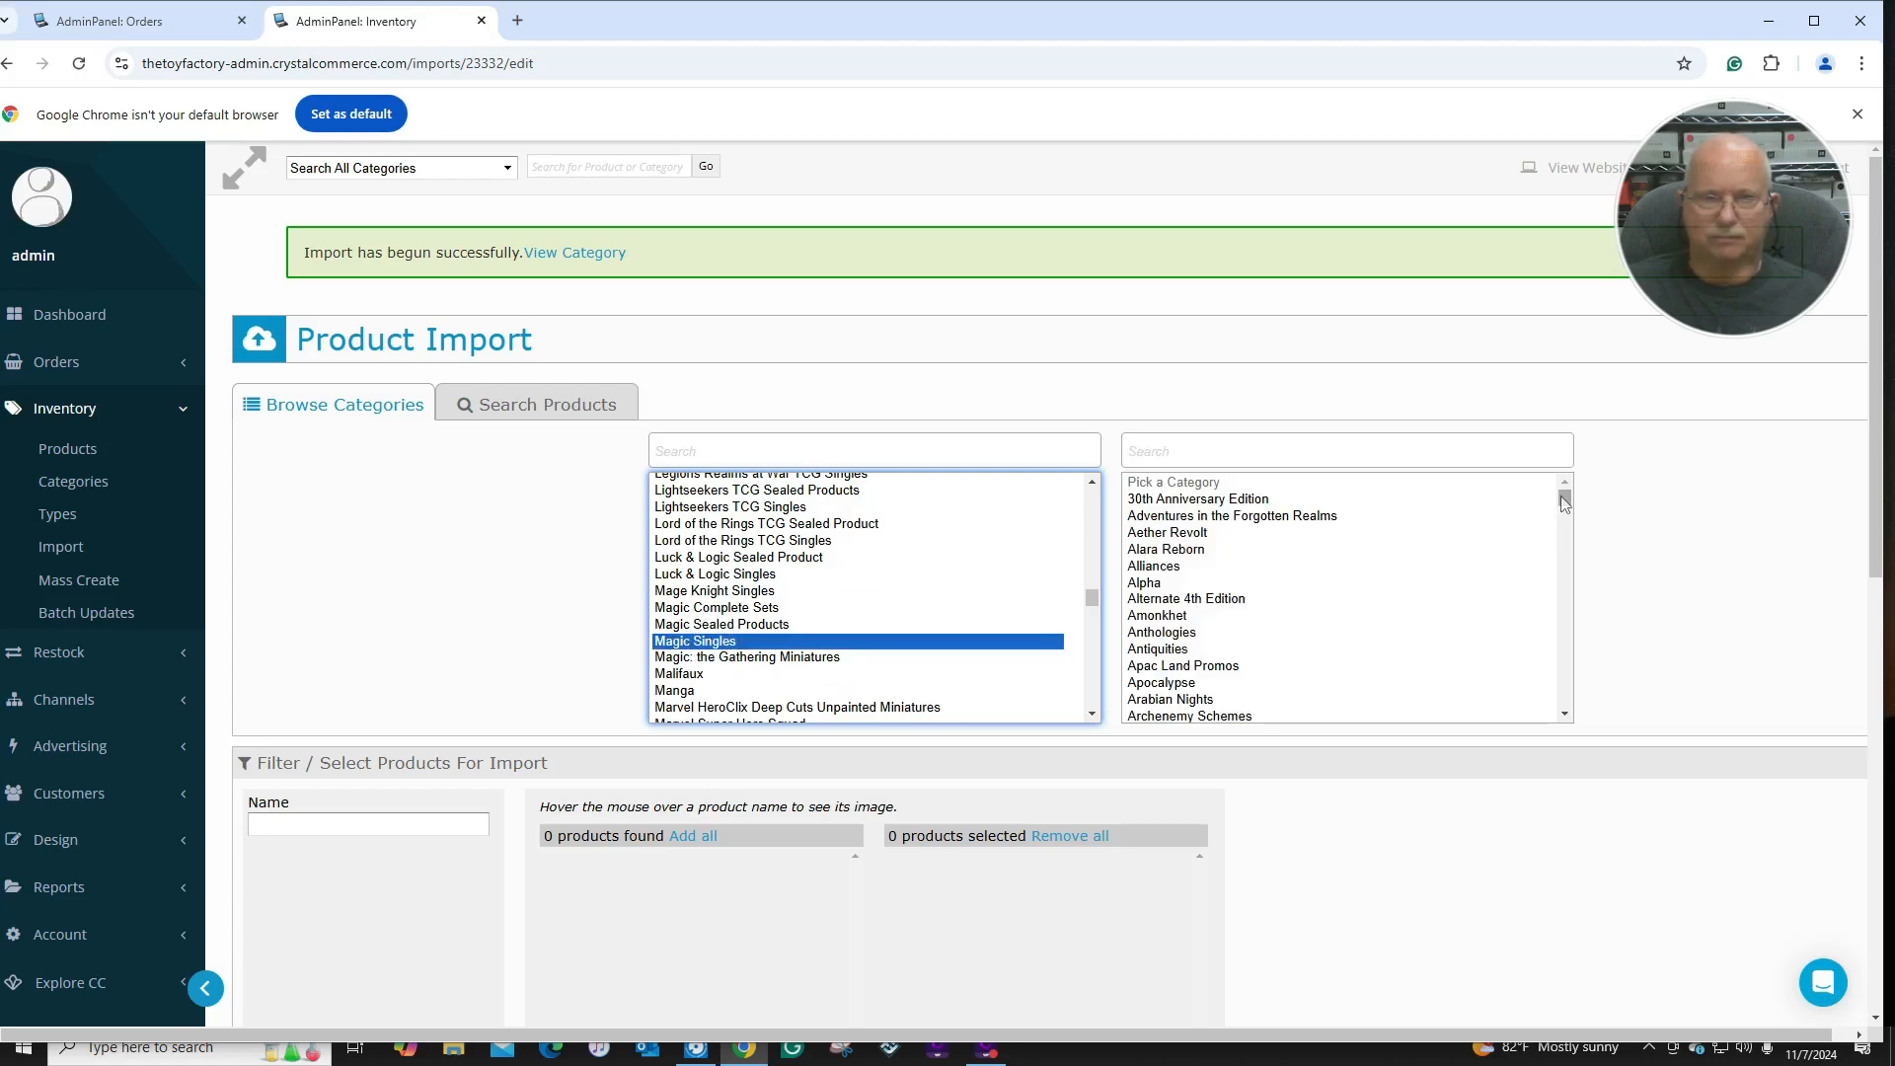
left_click_drag(1565, 501, 1577, 616)
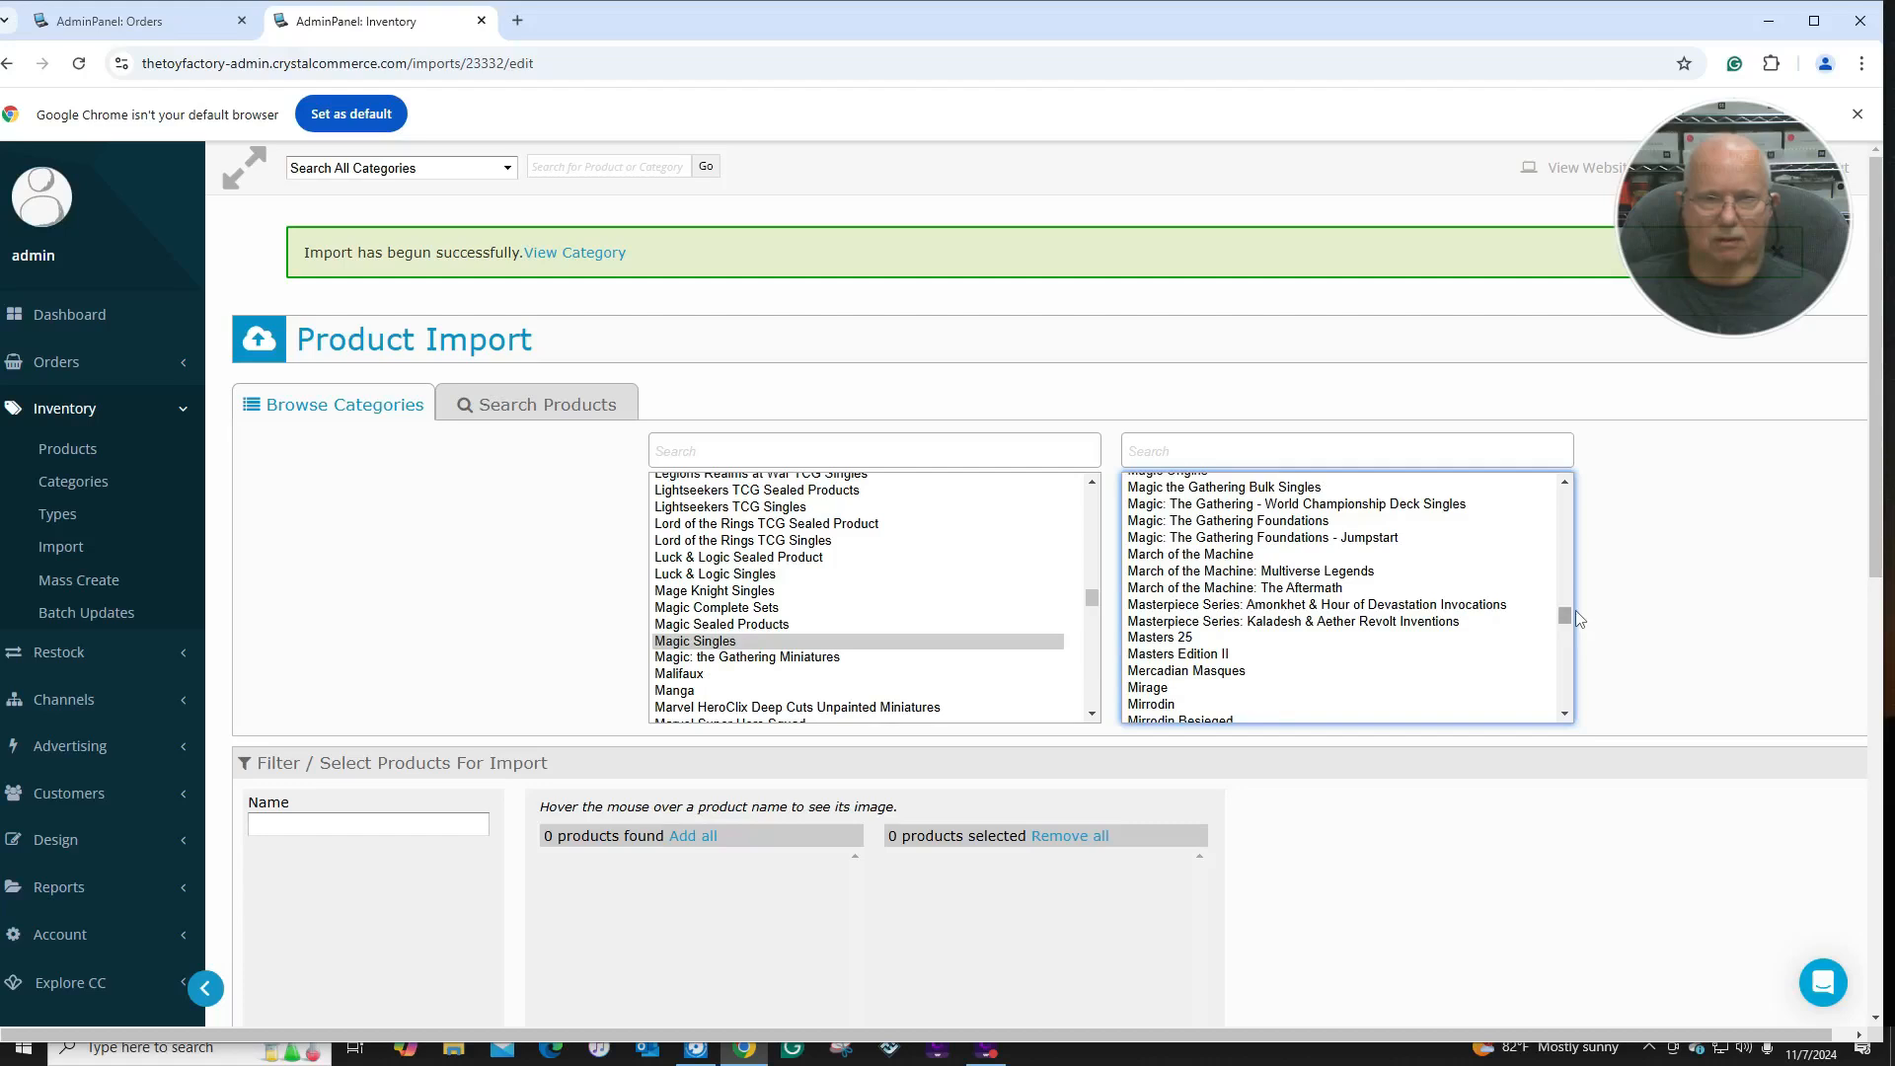
left_click(1281, 521)
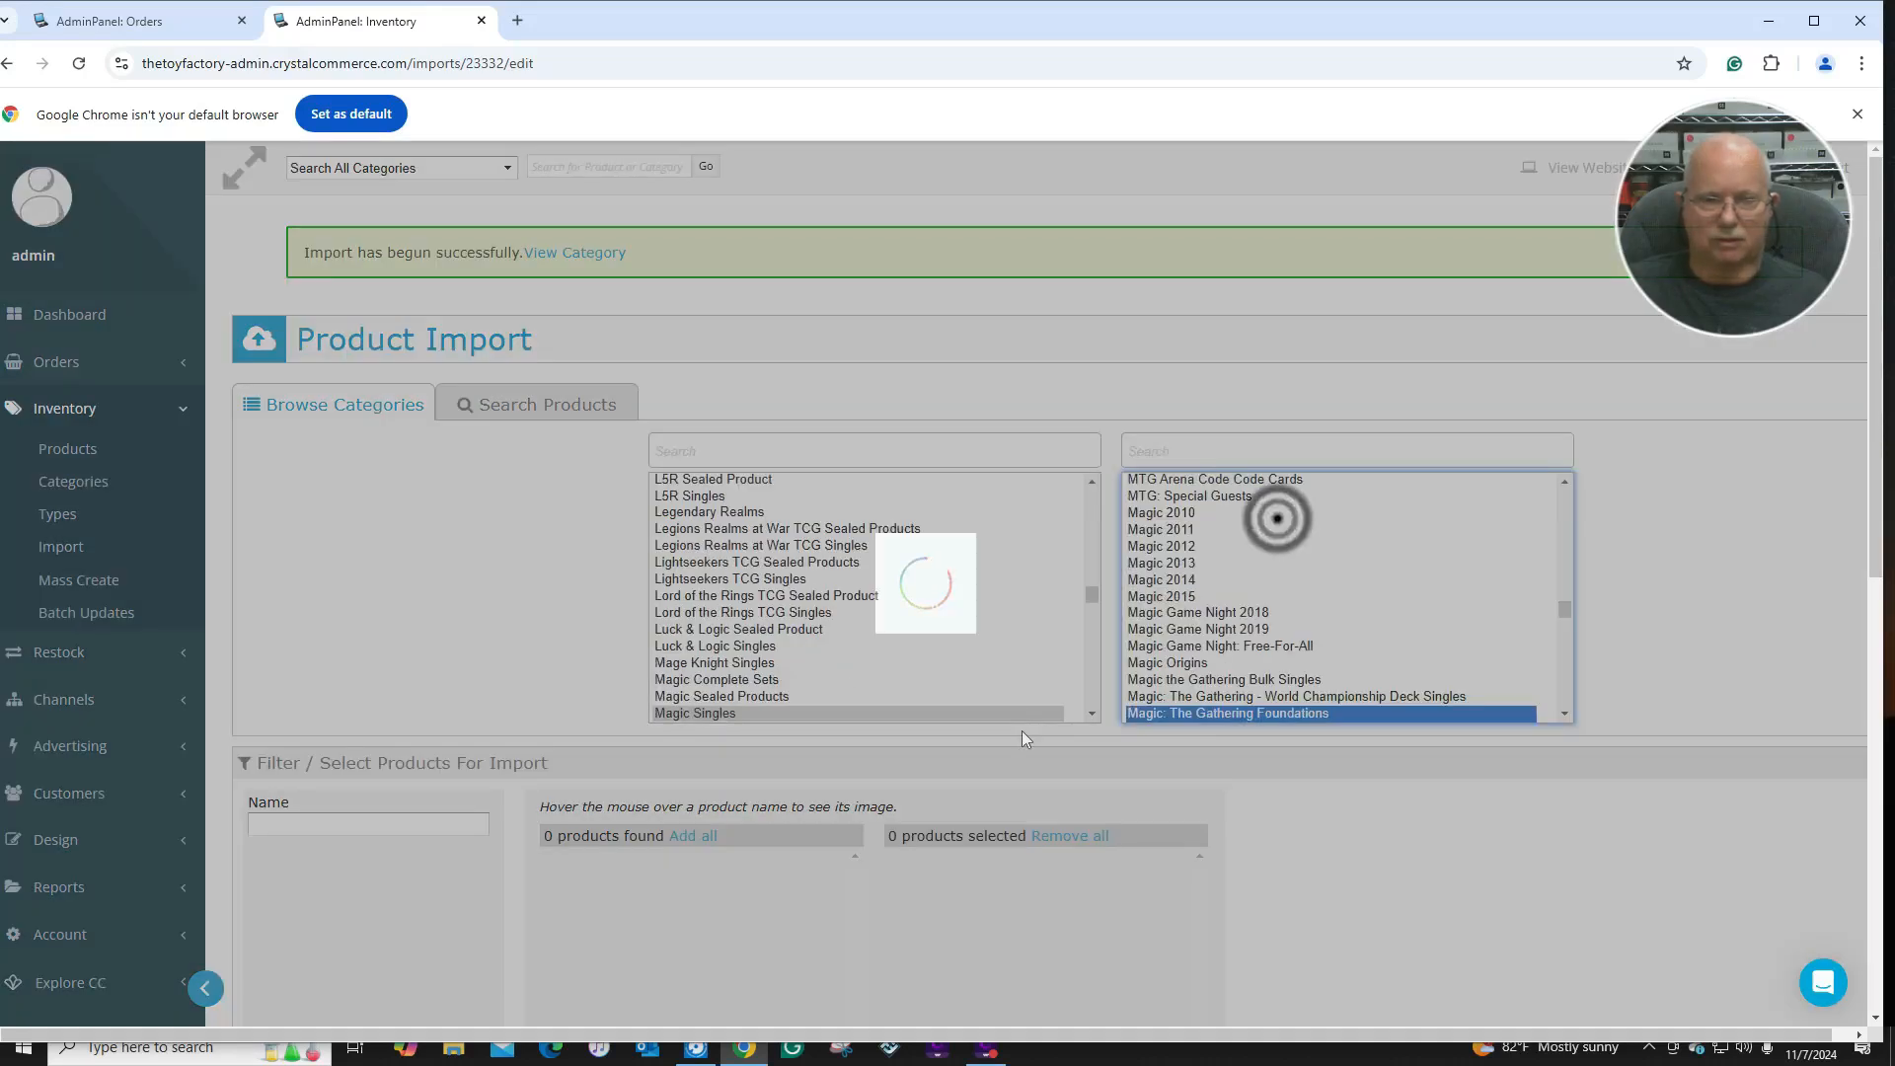
Search the Foundations set with all filters empty and add every card found to the import selection.
scroll(1085, 730, "down", 5)
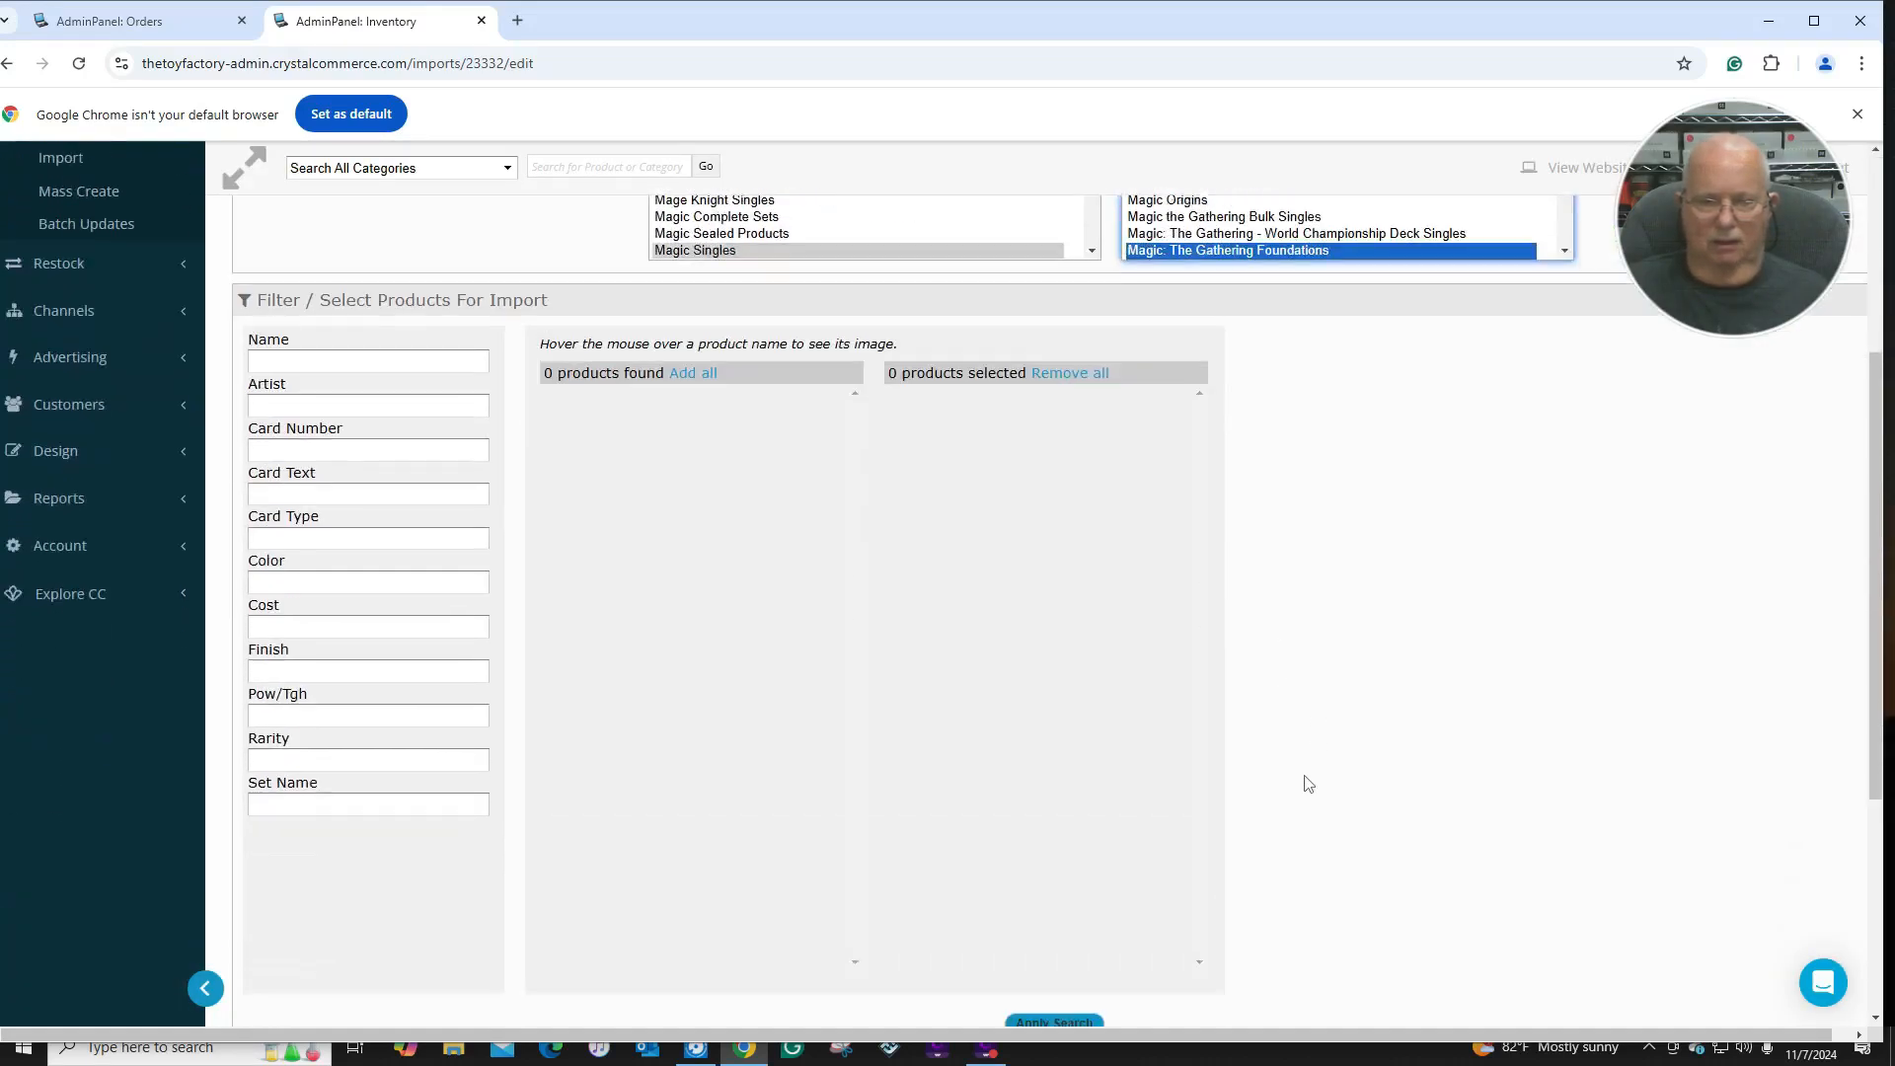
left_click(1048, 910)
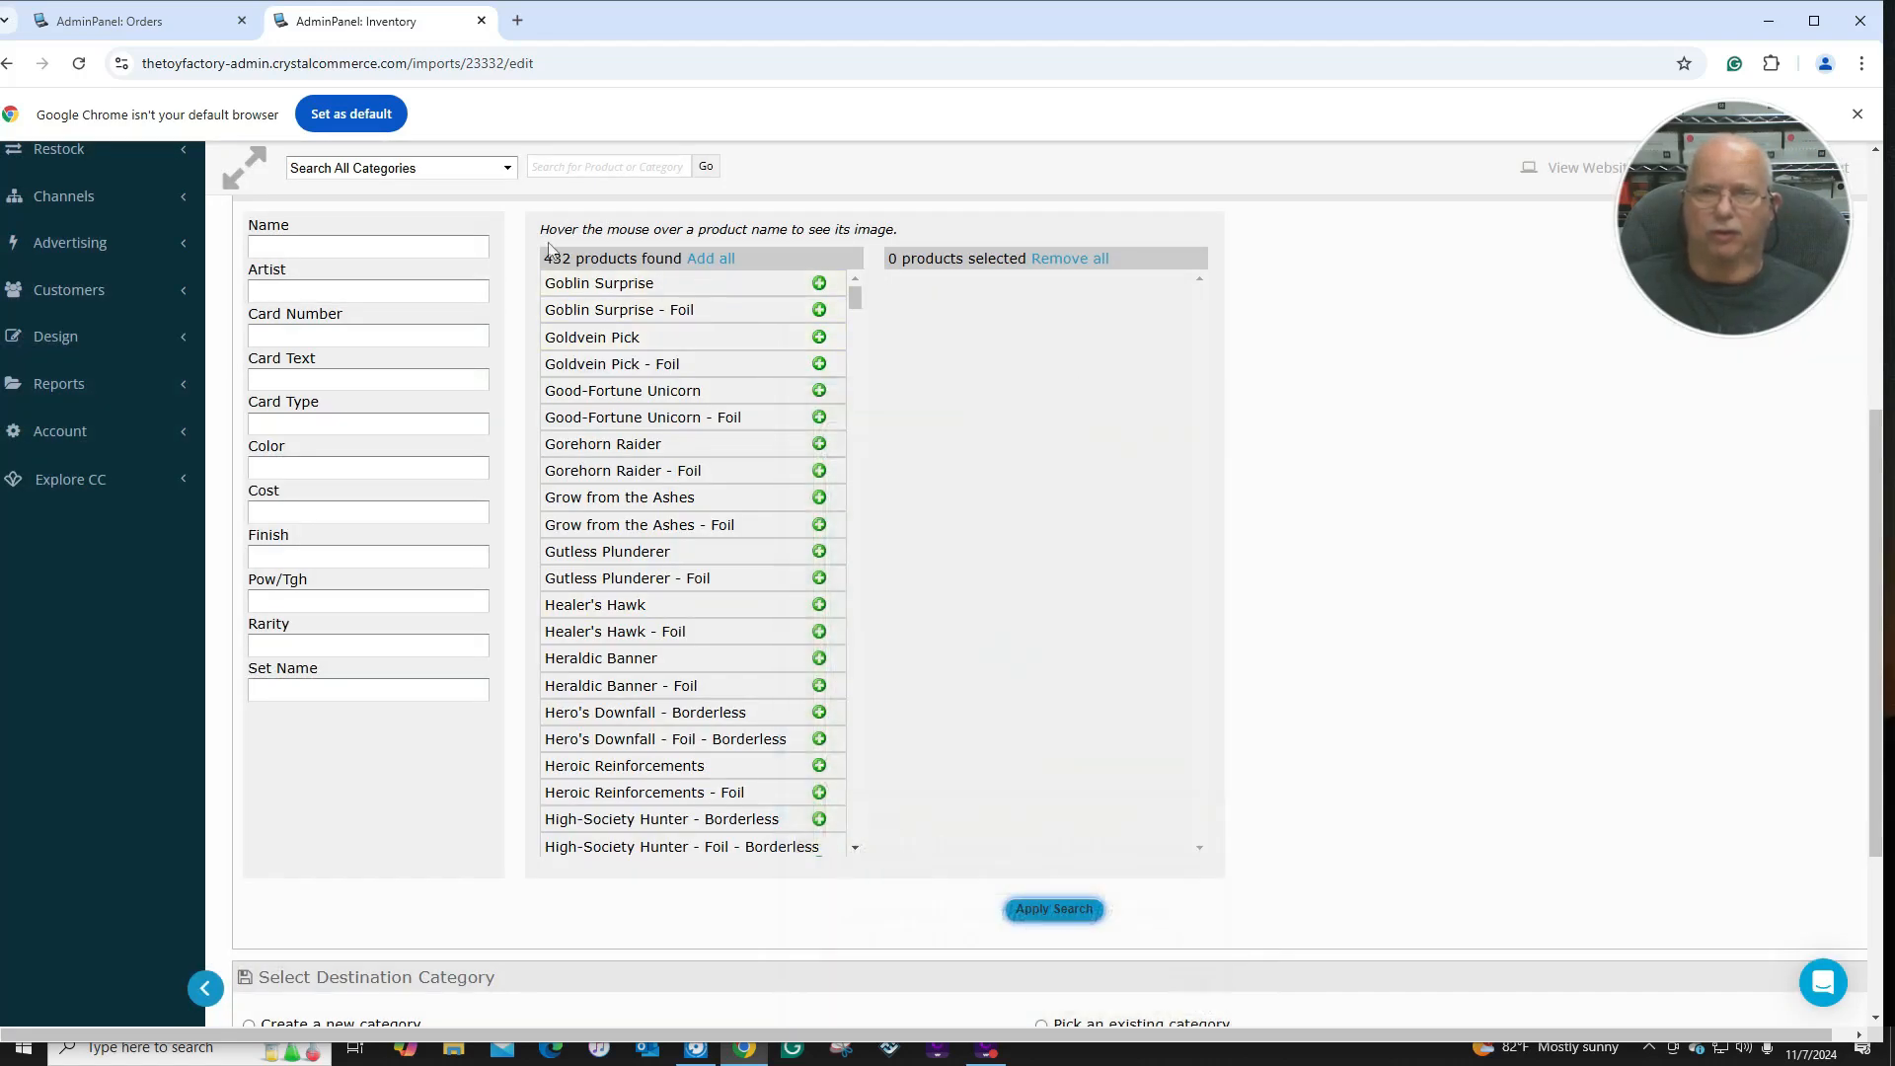
mouse_move(570, 283)
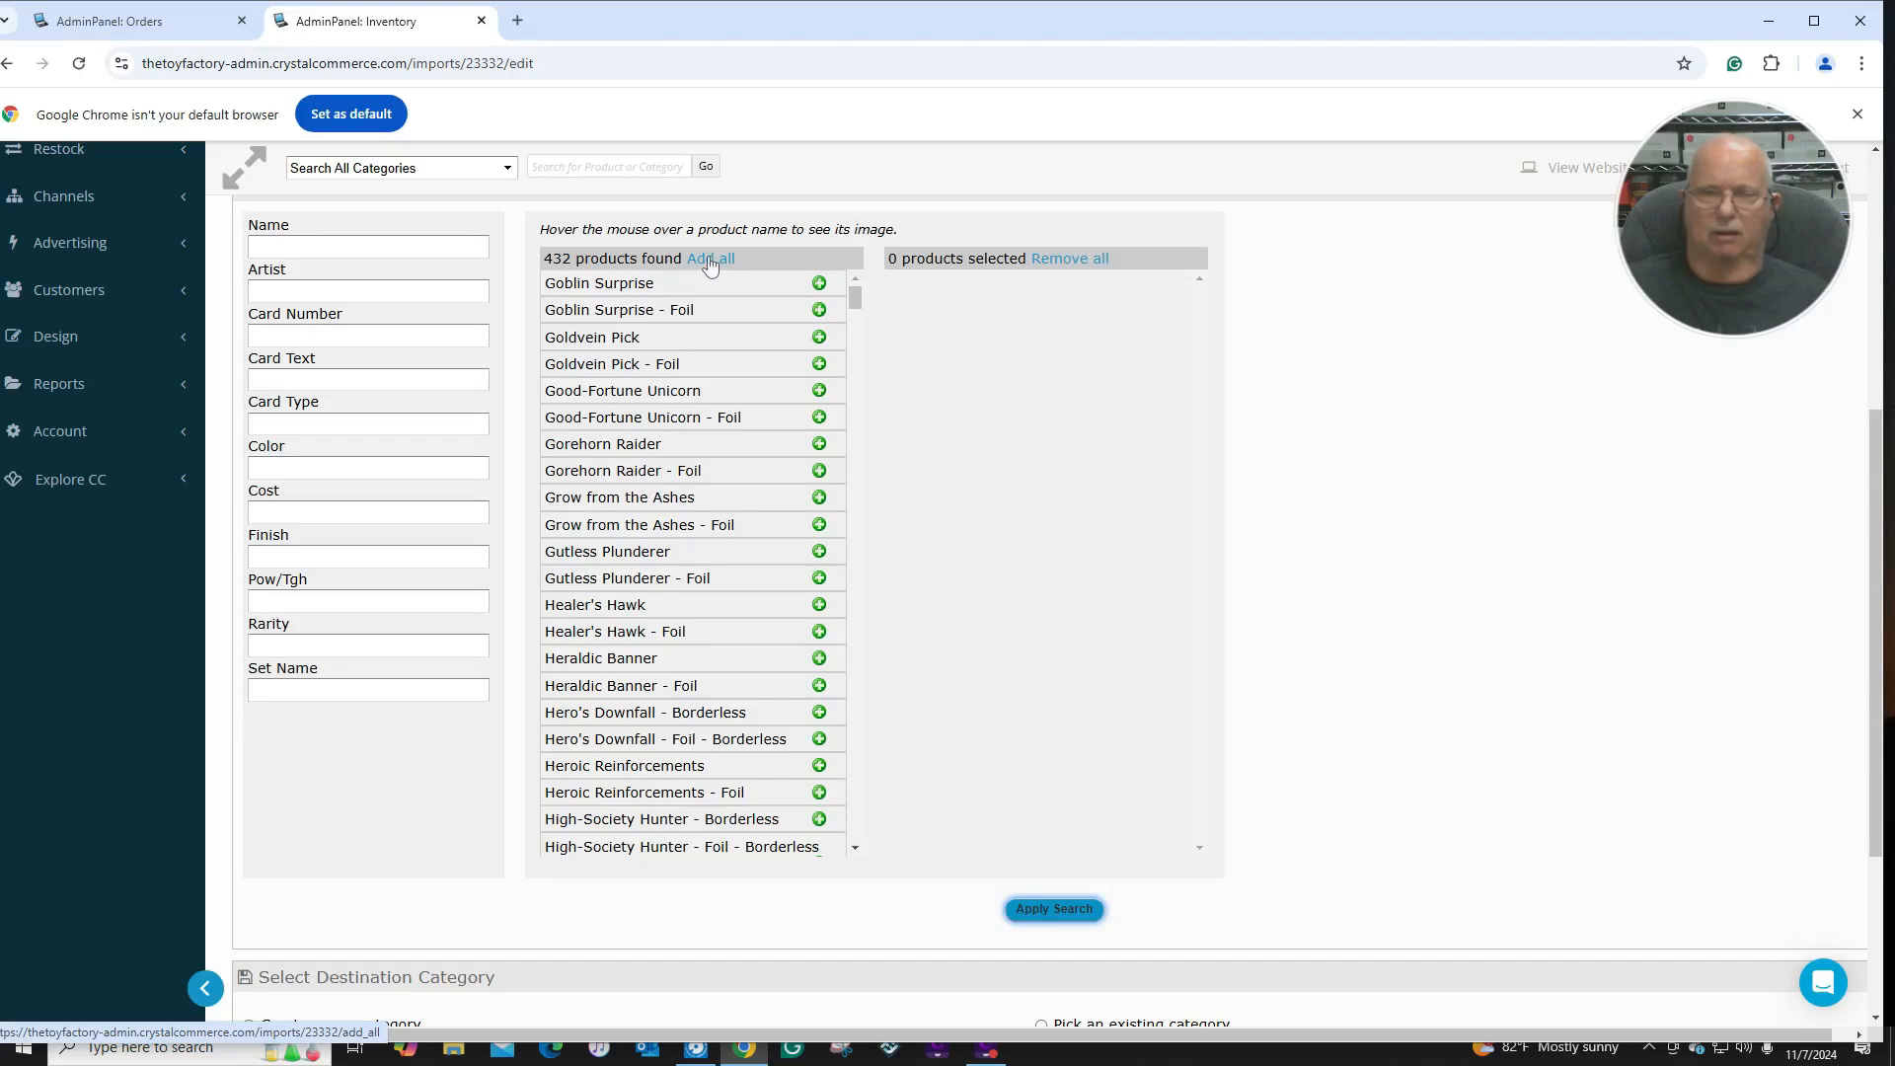
left_click(710, 260)
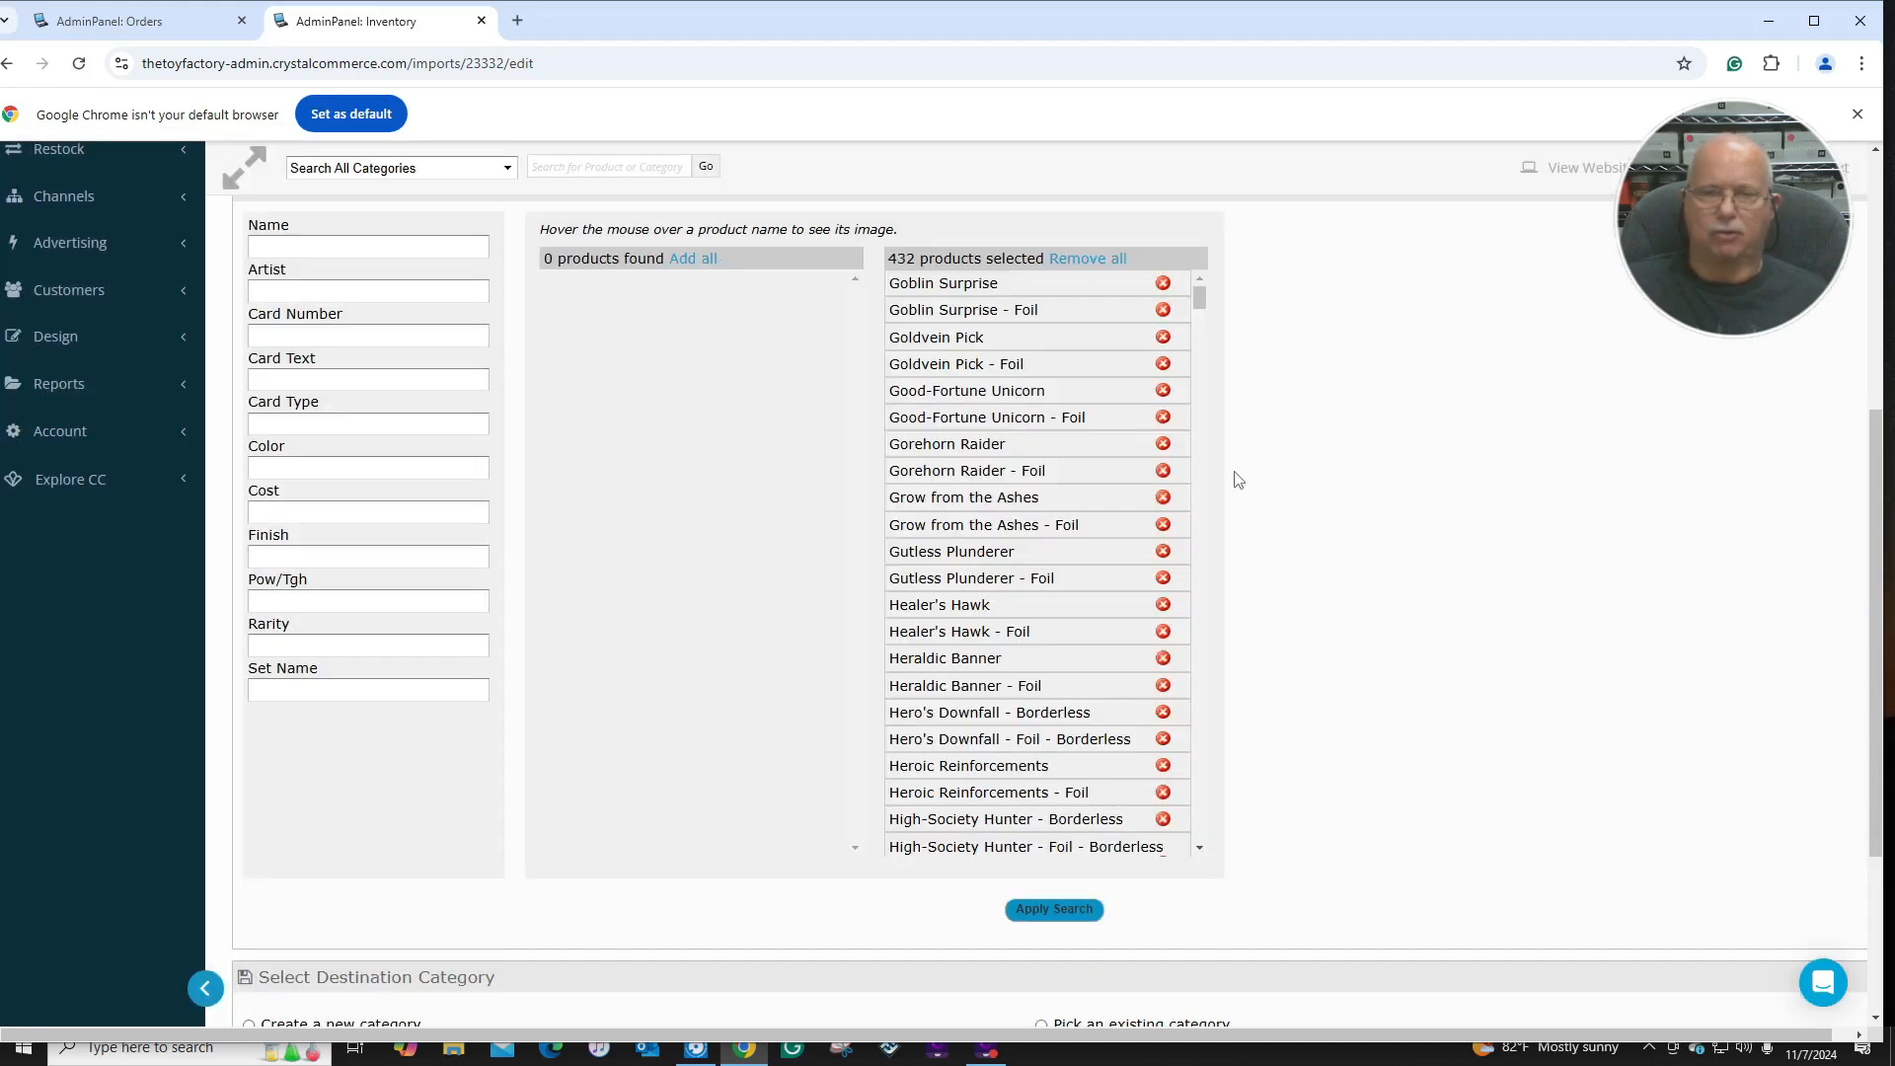
Choose the existing category "Magic the Gathering: Foundations" as destination and import the currently selected cards into it.
scroll(1307, 576, "down", 1)
scroll(1307, 575, "down", 3)
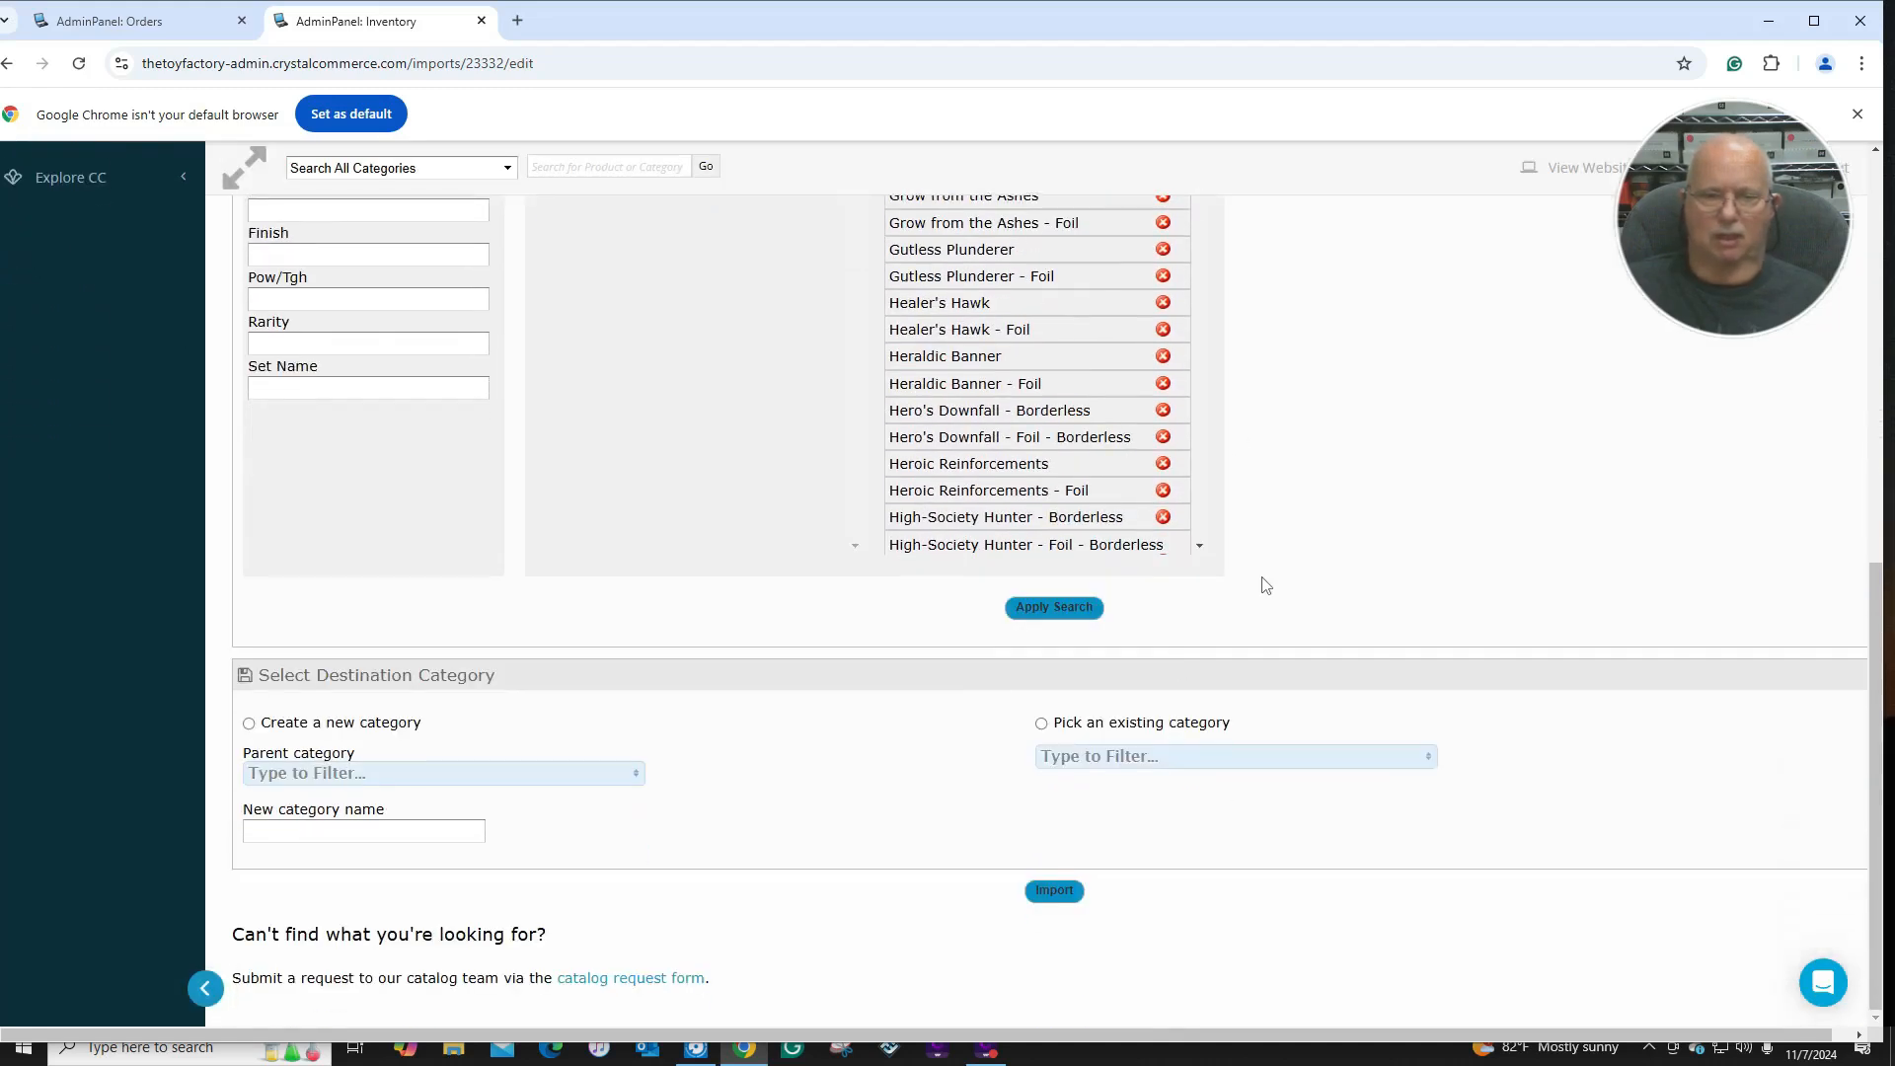
left_click(1042, 723)
left_click(1135, 755)
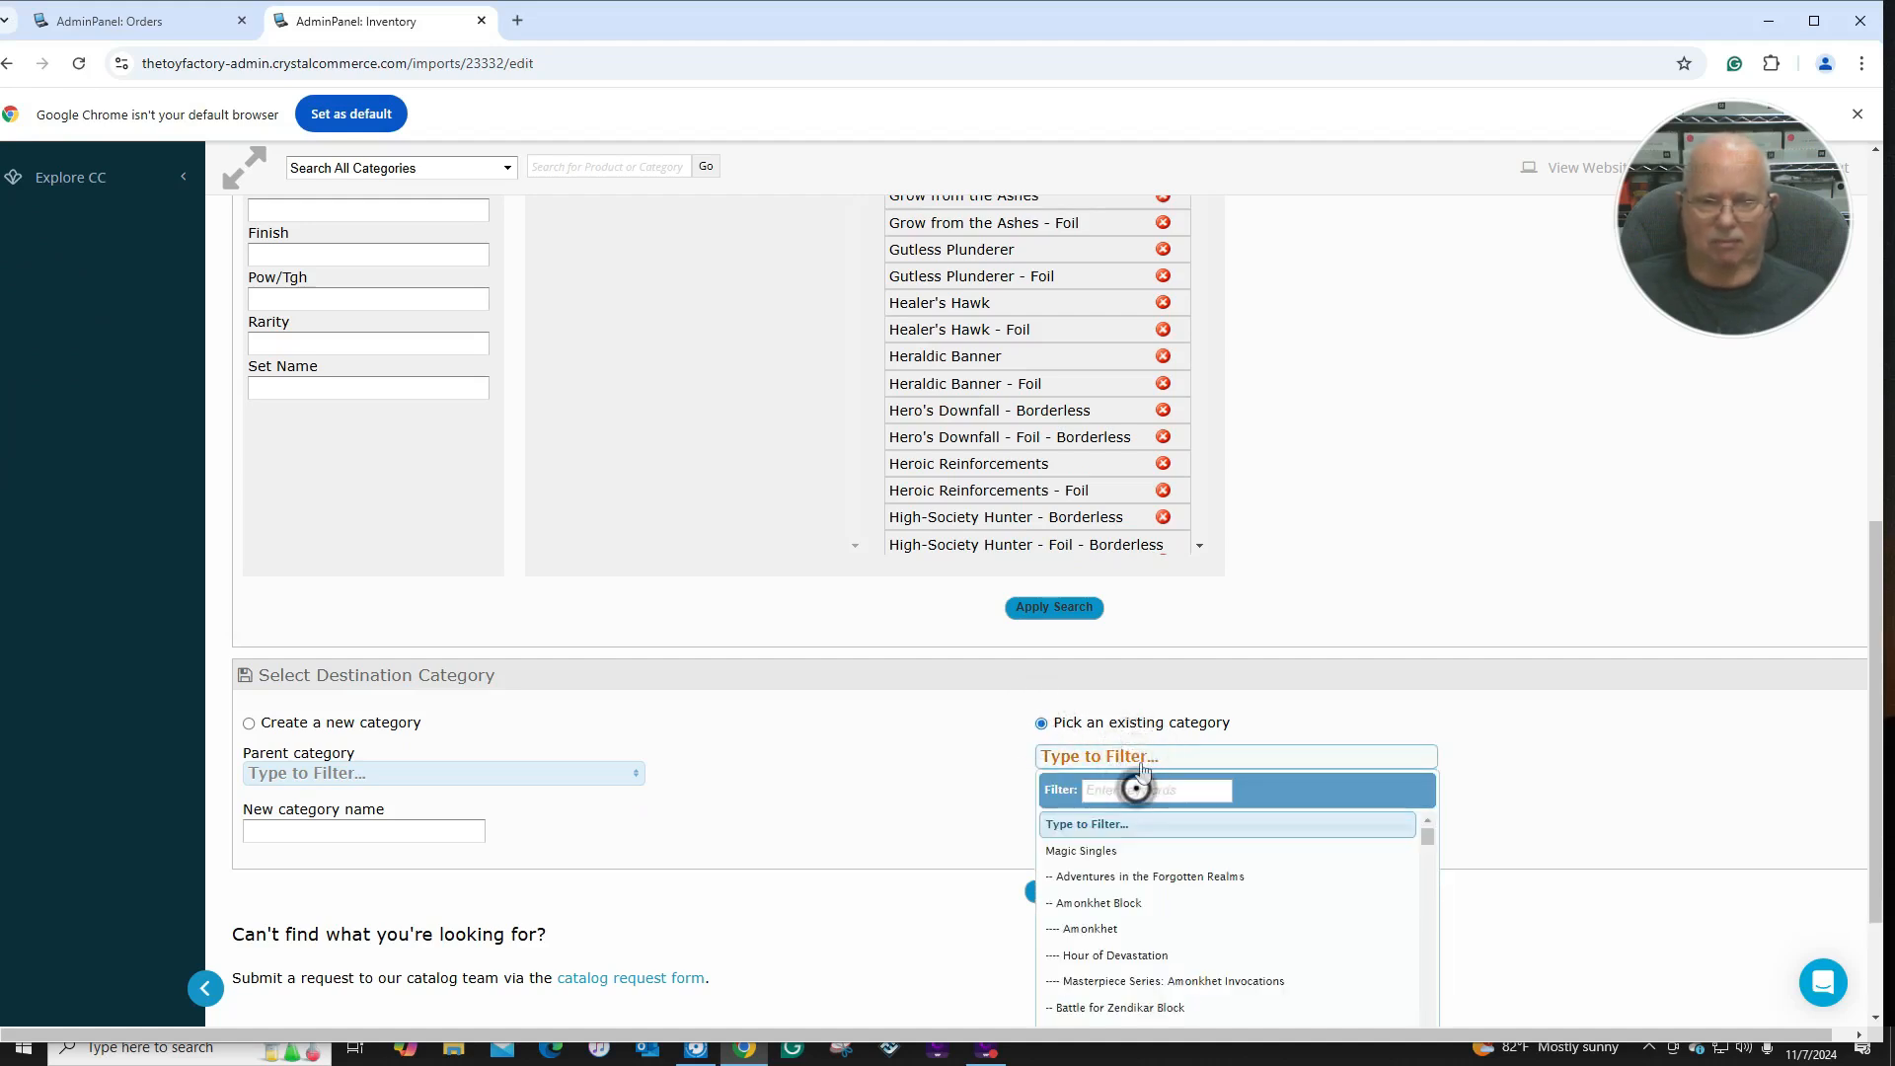
left_click(1135, 790)
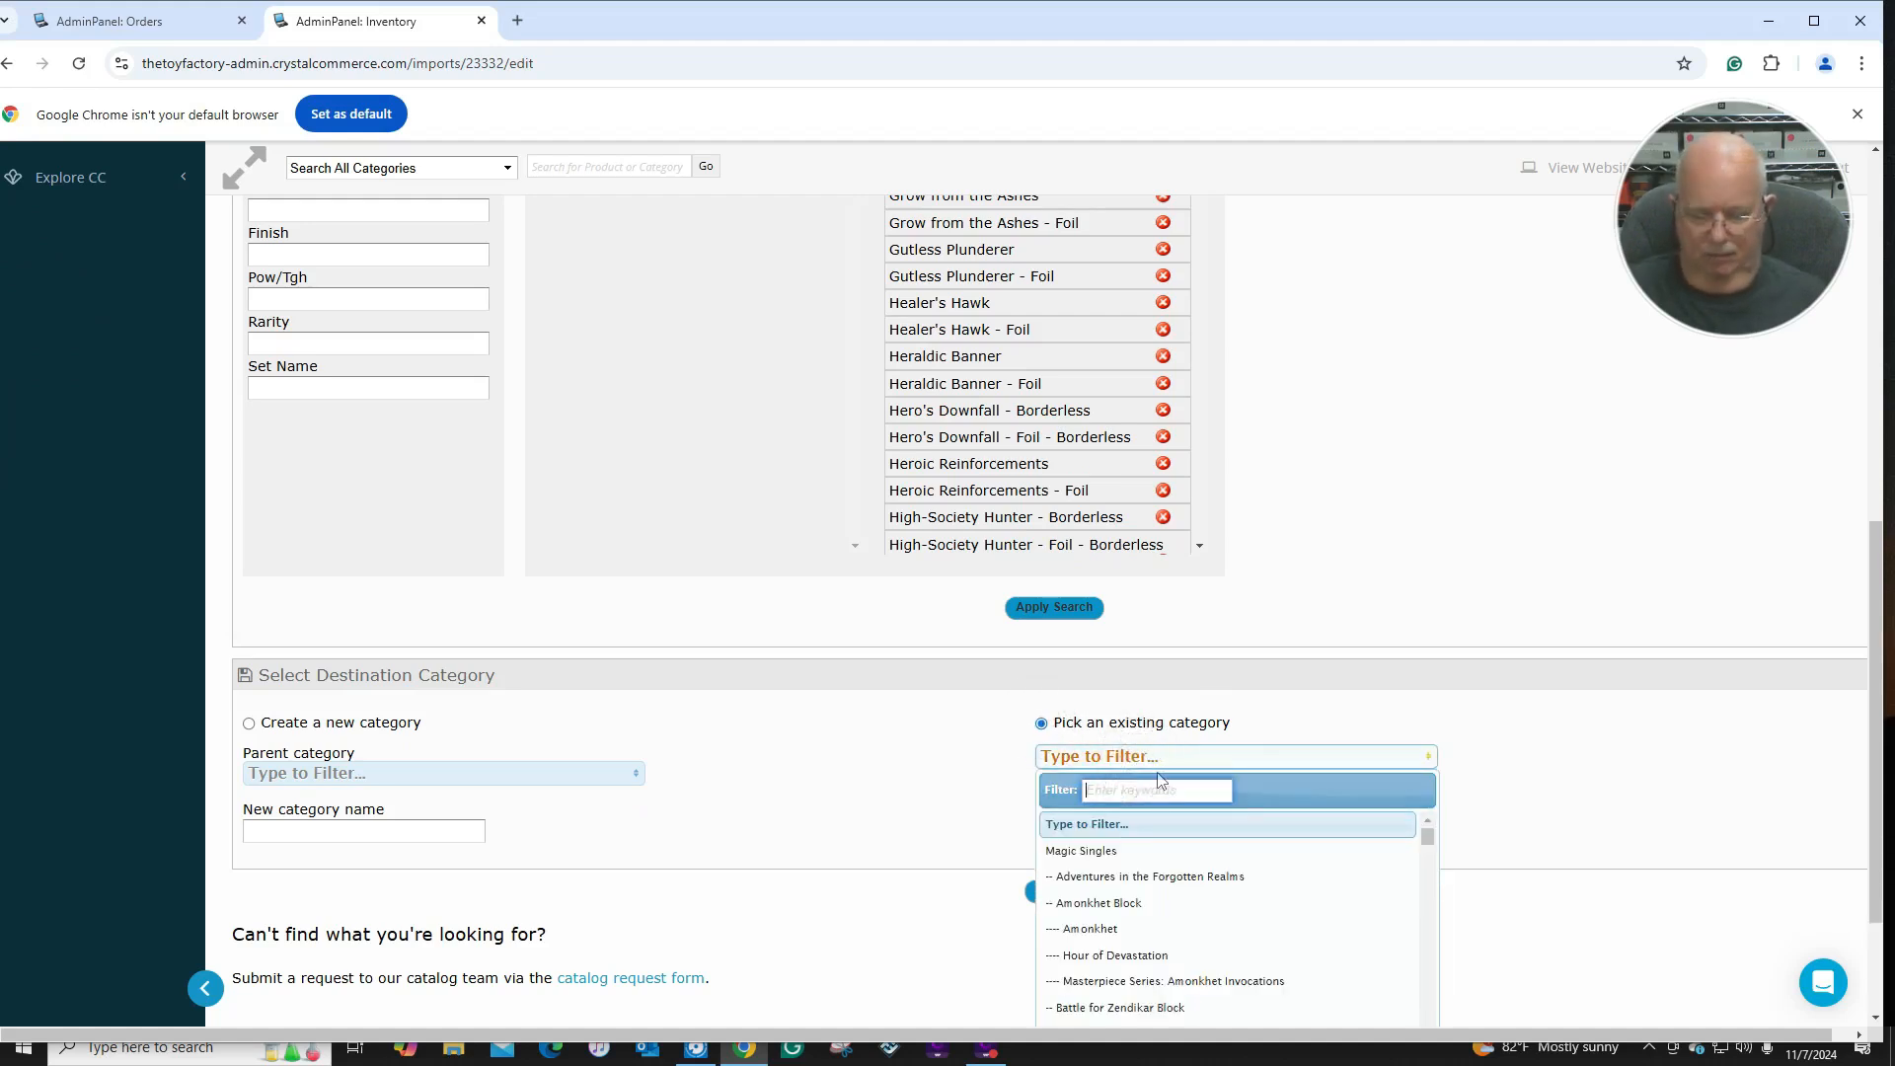
type("magi")
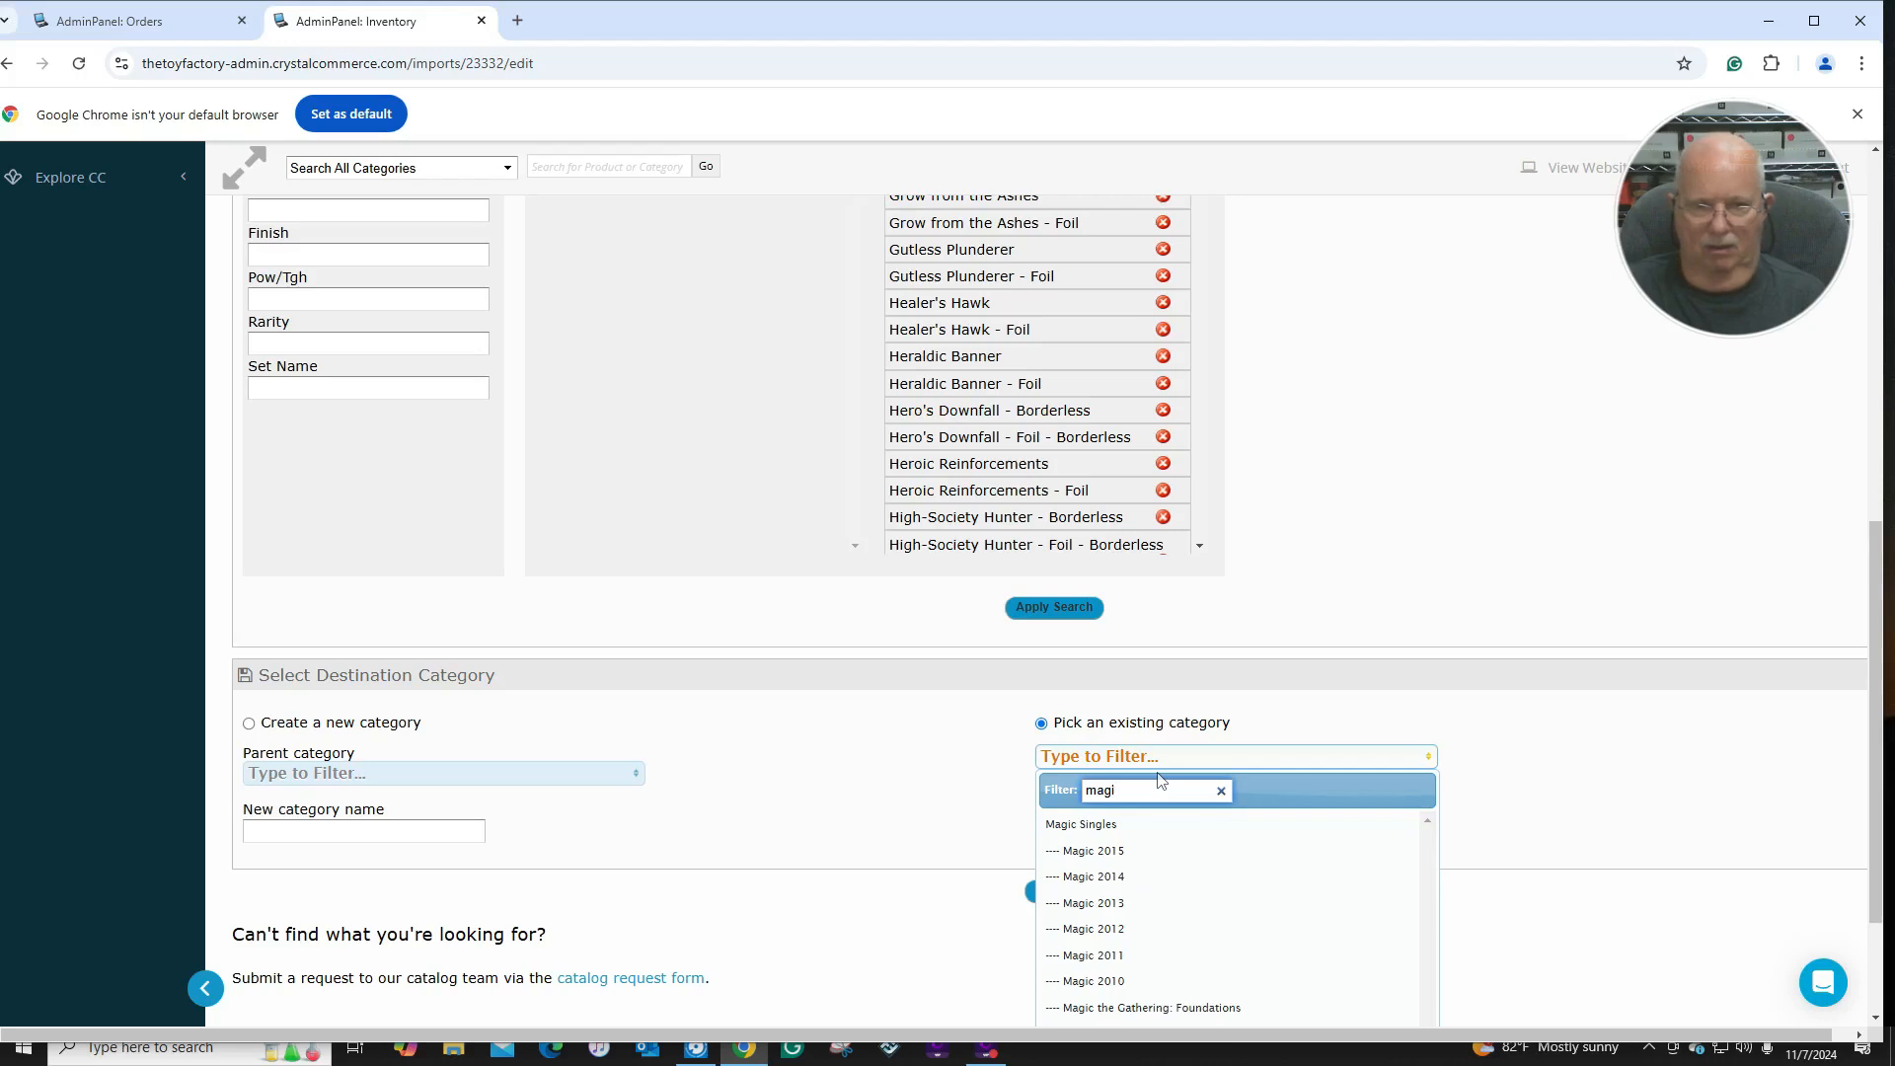
scroll(1174, 810, "down", 2)
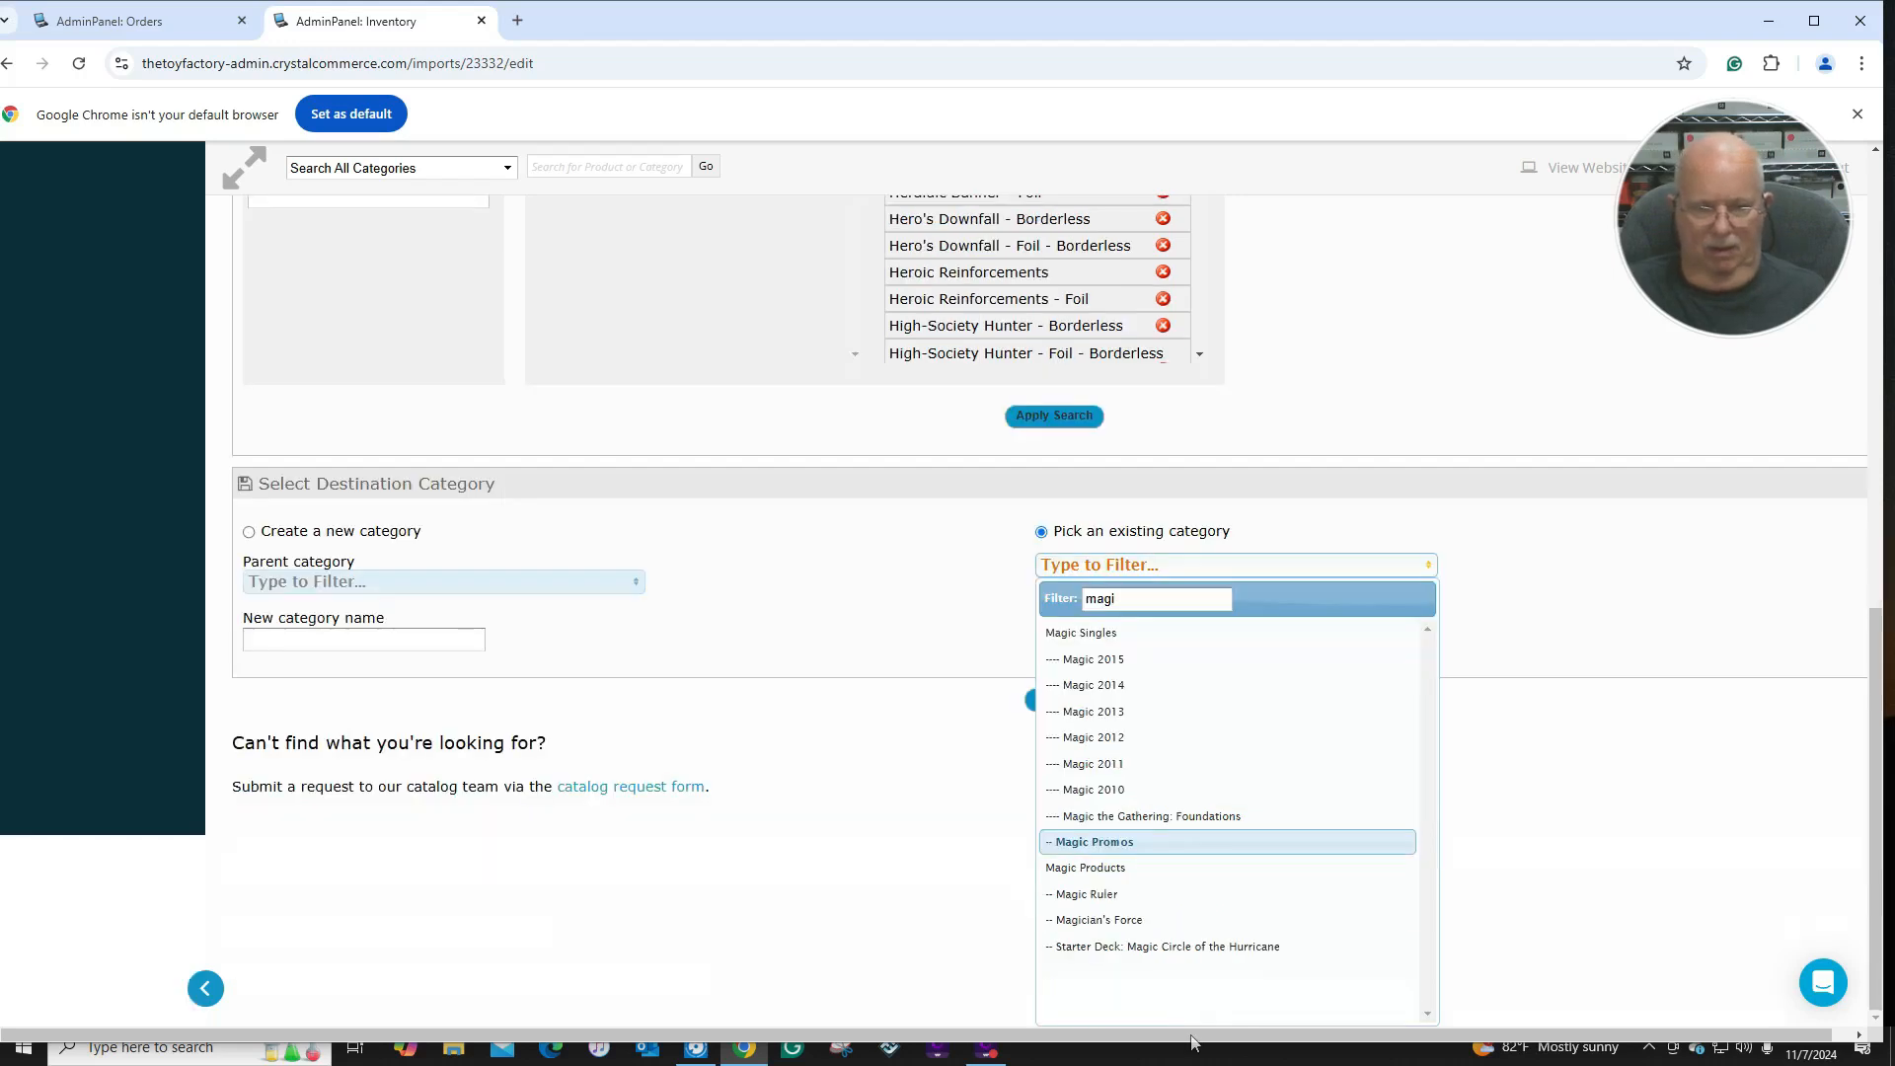
left_click(1197, 819)
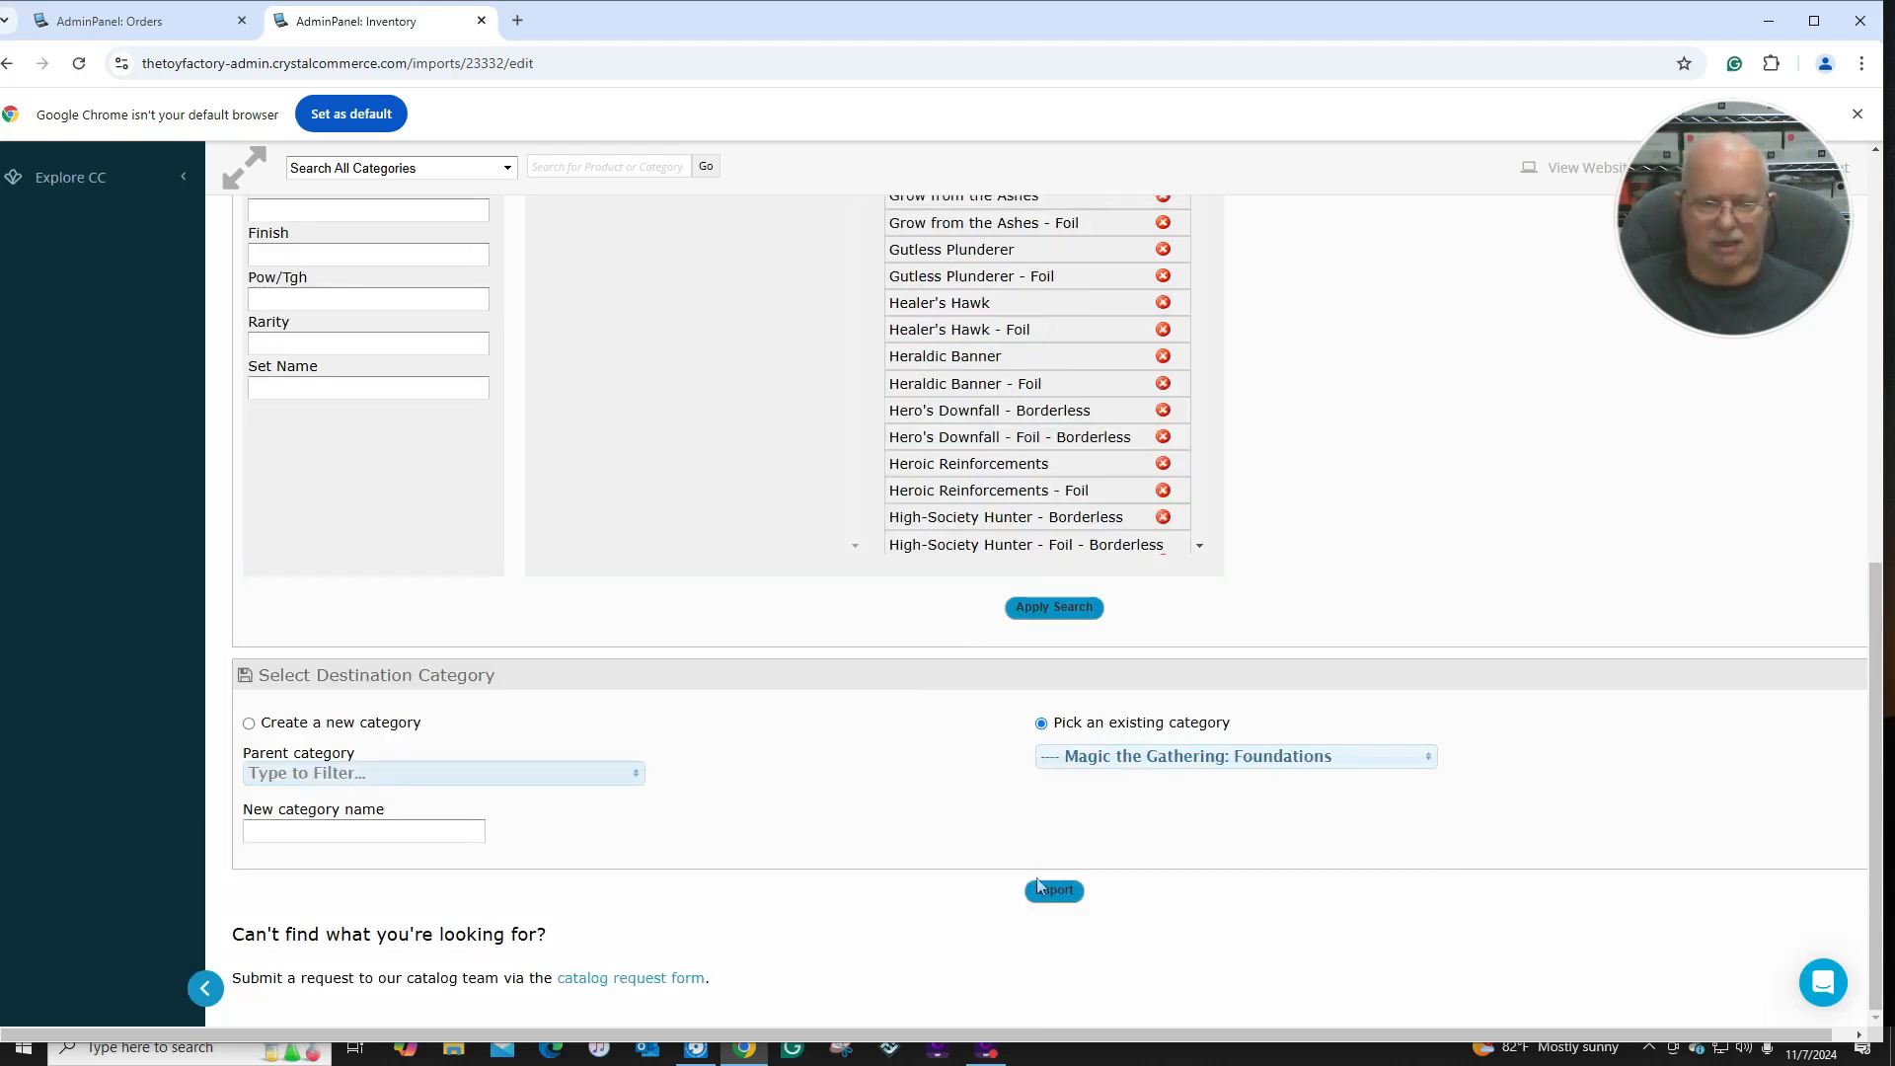
left_click(1050, 893)
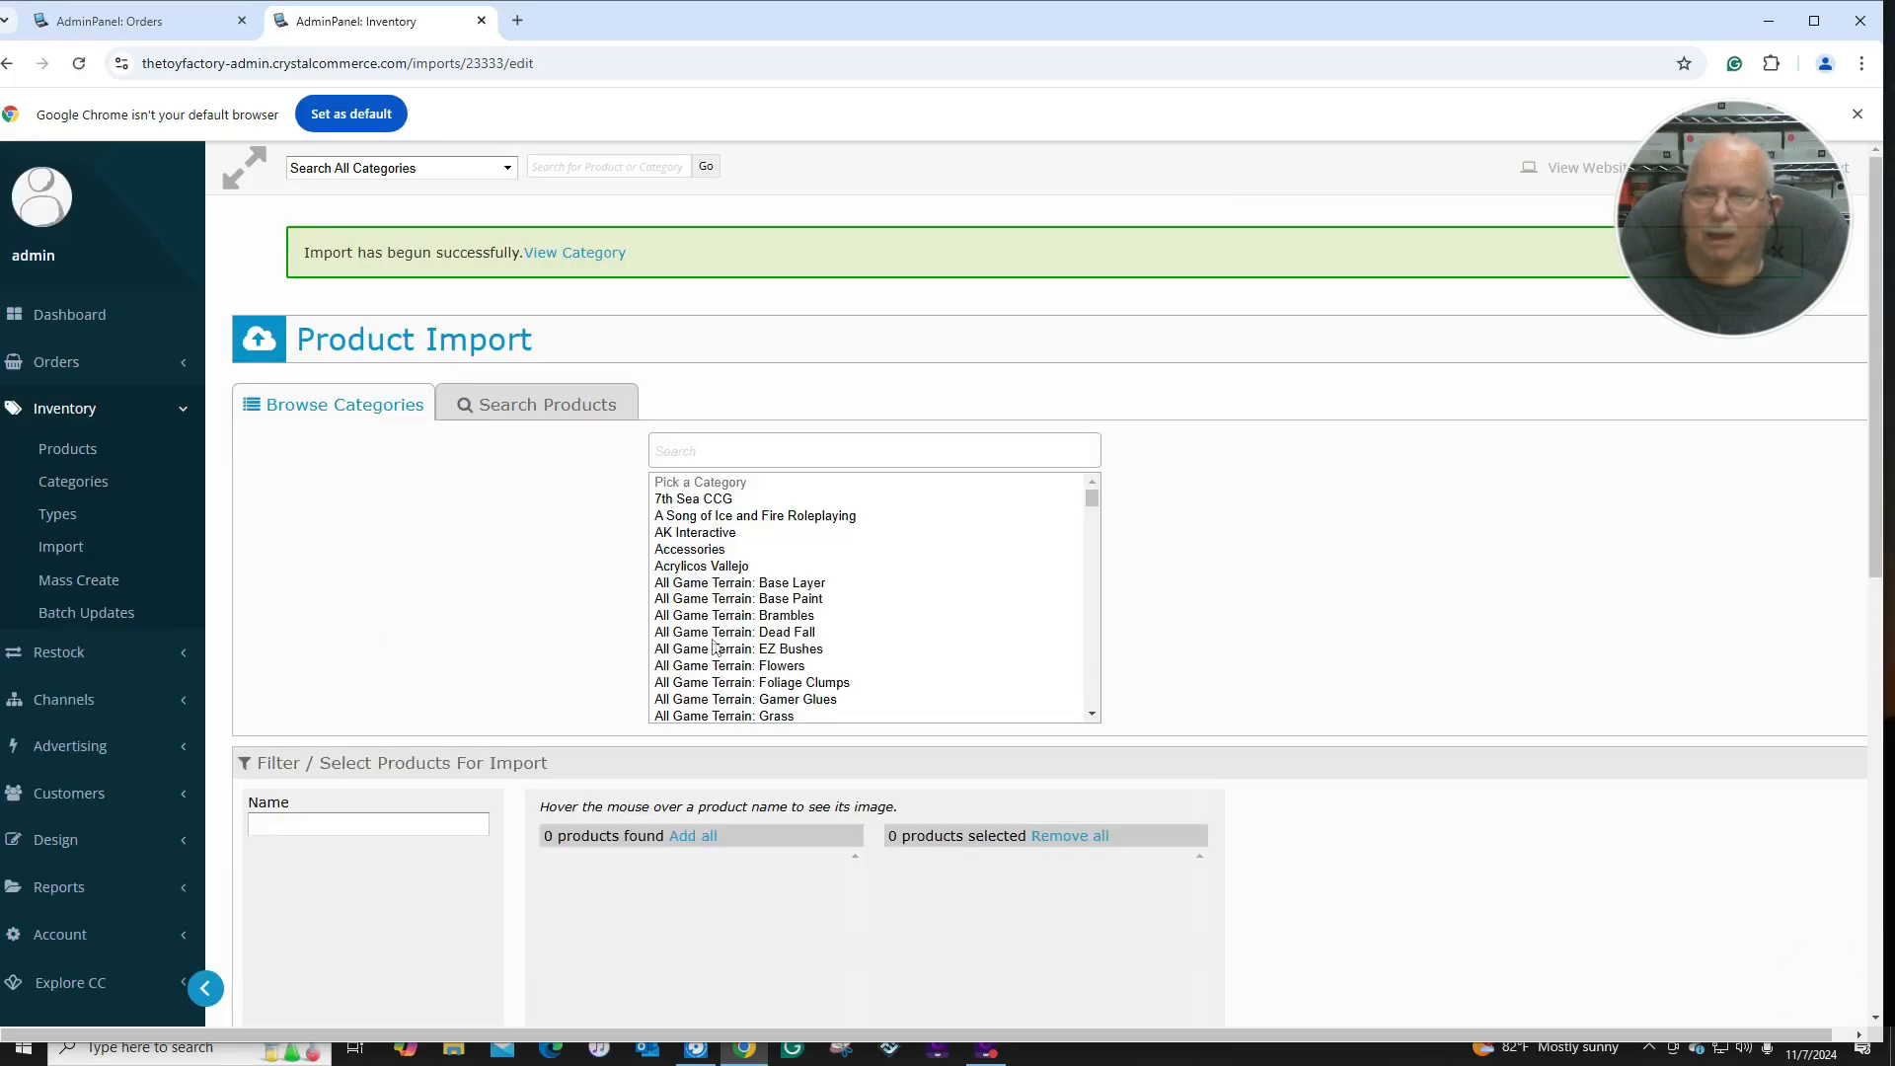
In the inventory categories, move "Magic the Gathering: Foundations" directly below Magic 2010 within the Core Sets of Magic Singles.
left_click(73, 483)
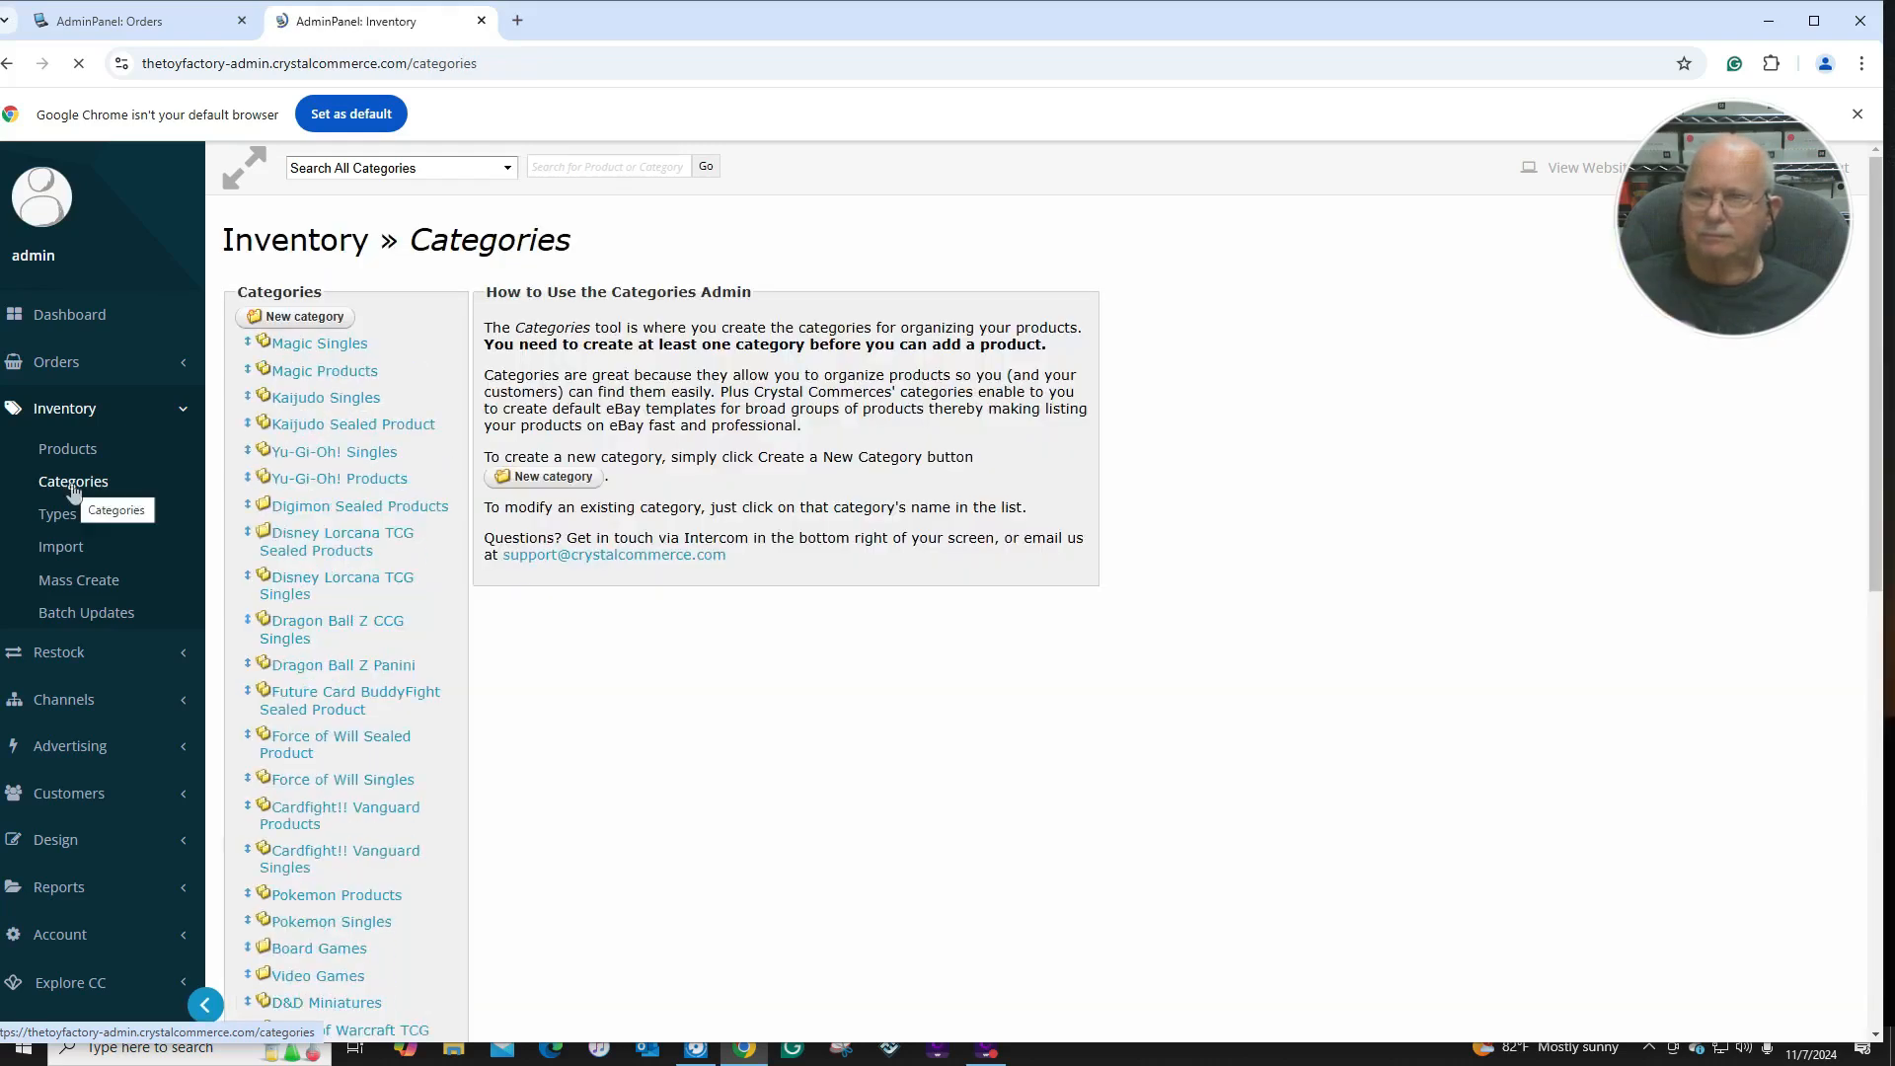
left_click(263, 344)
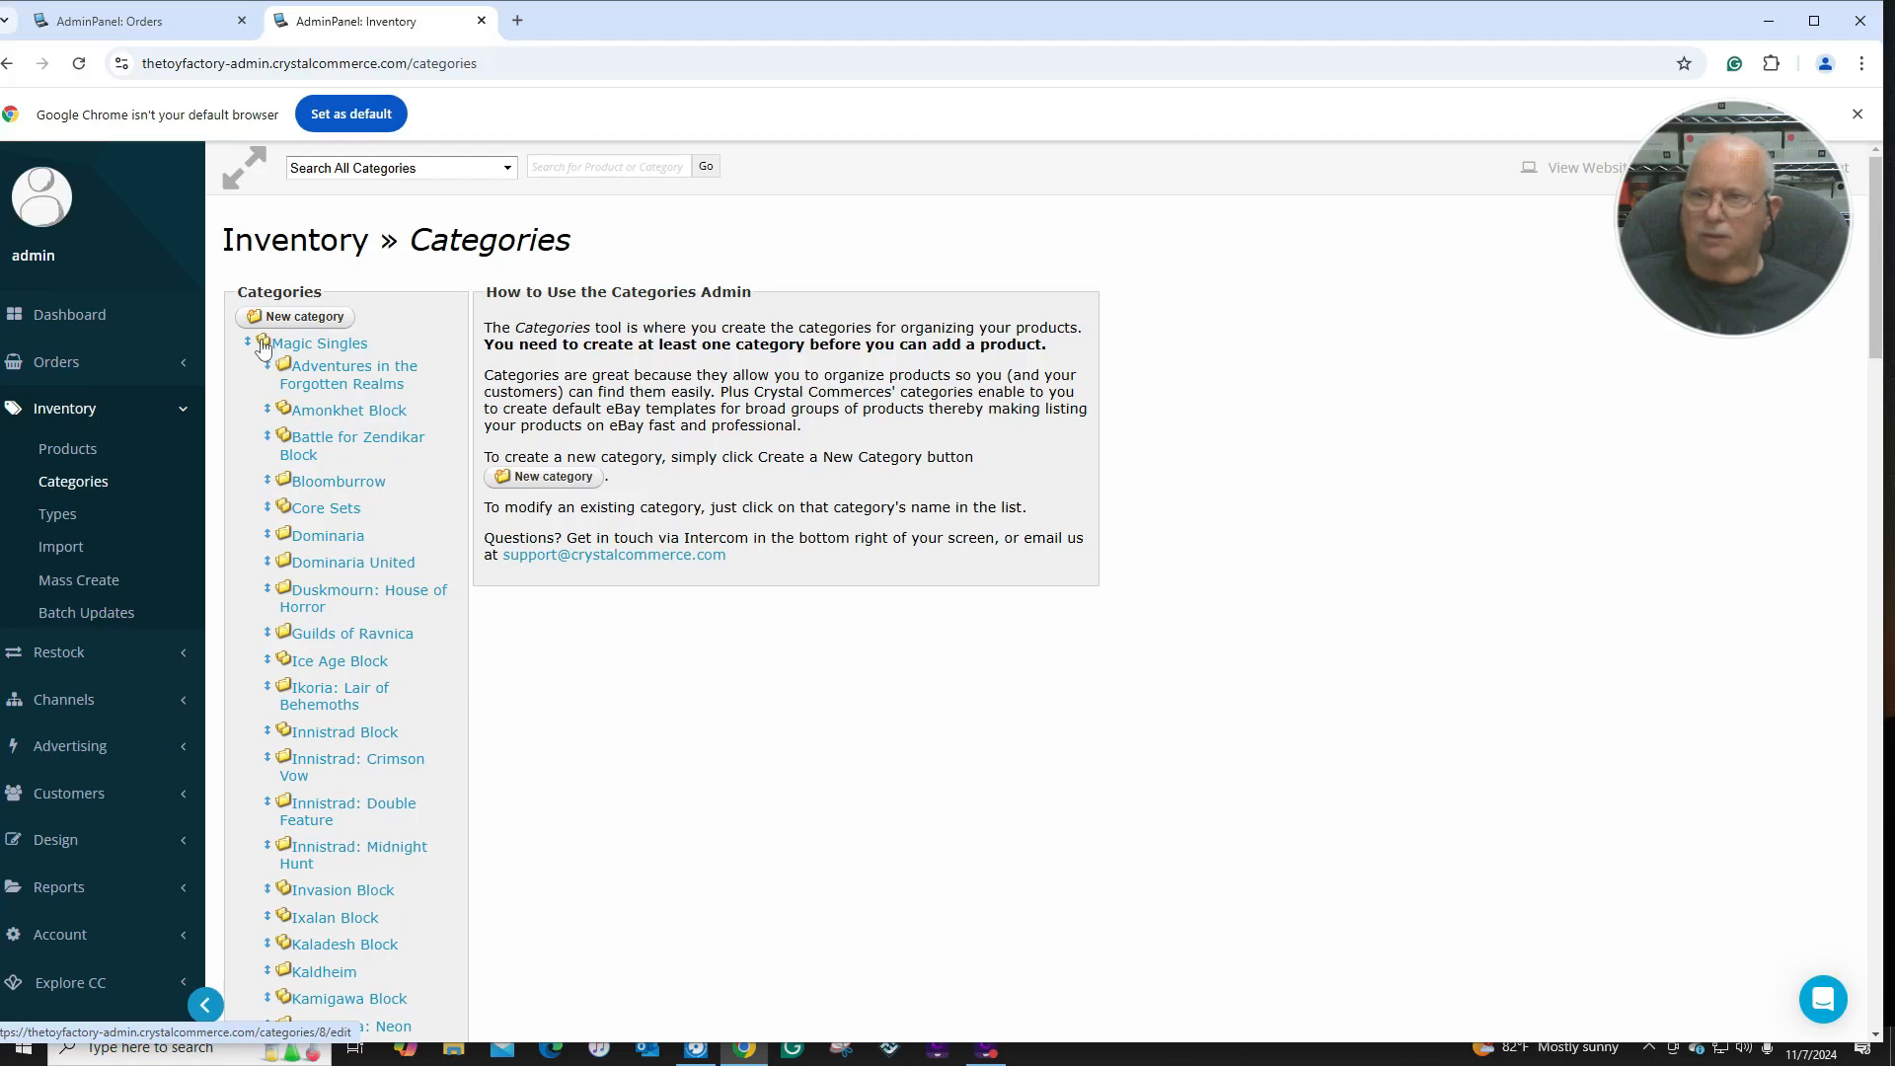
left_click(282, 506)
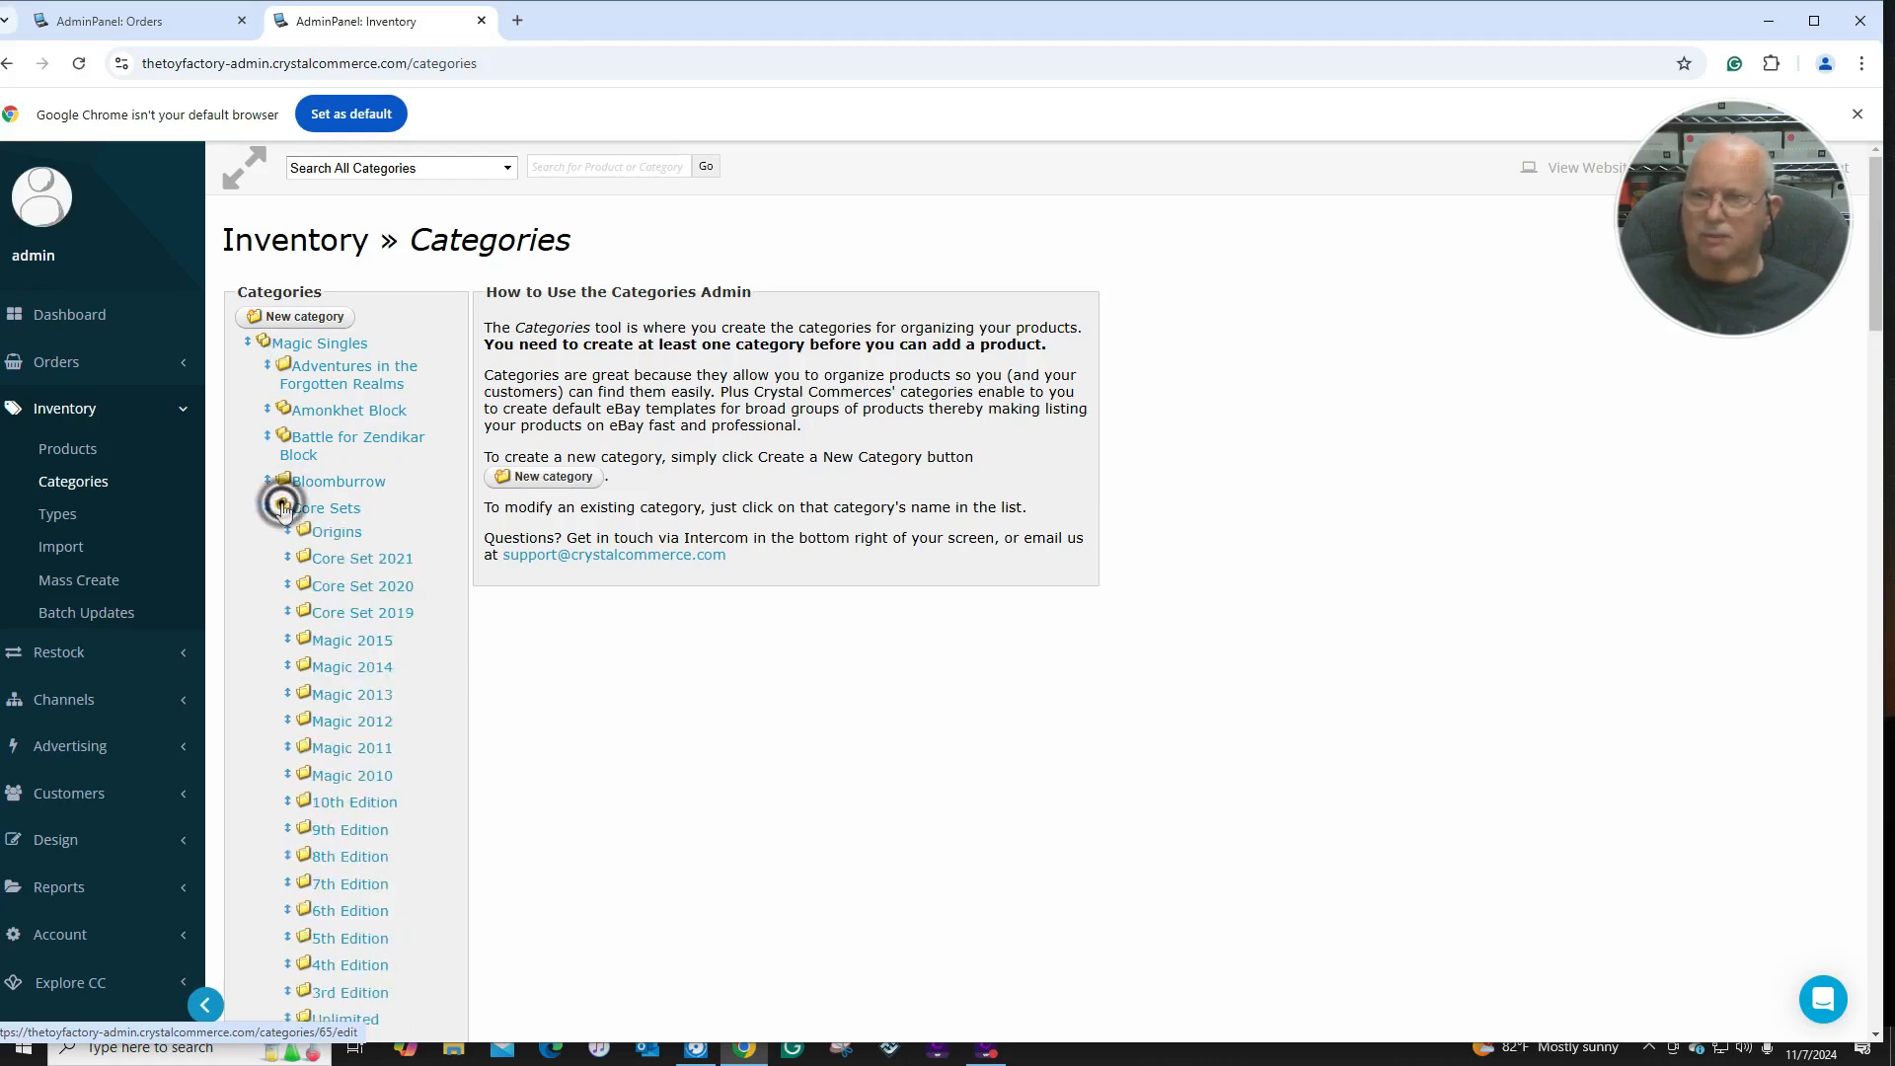
scroll(364, 604, "down", 3)
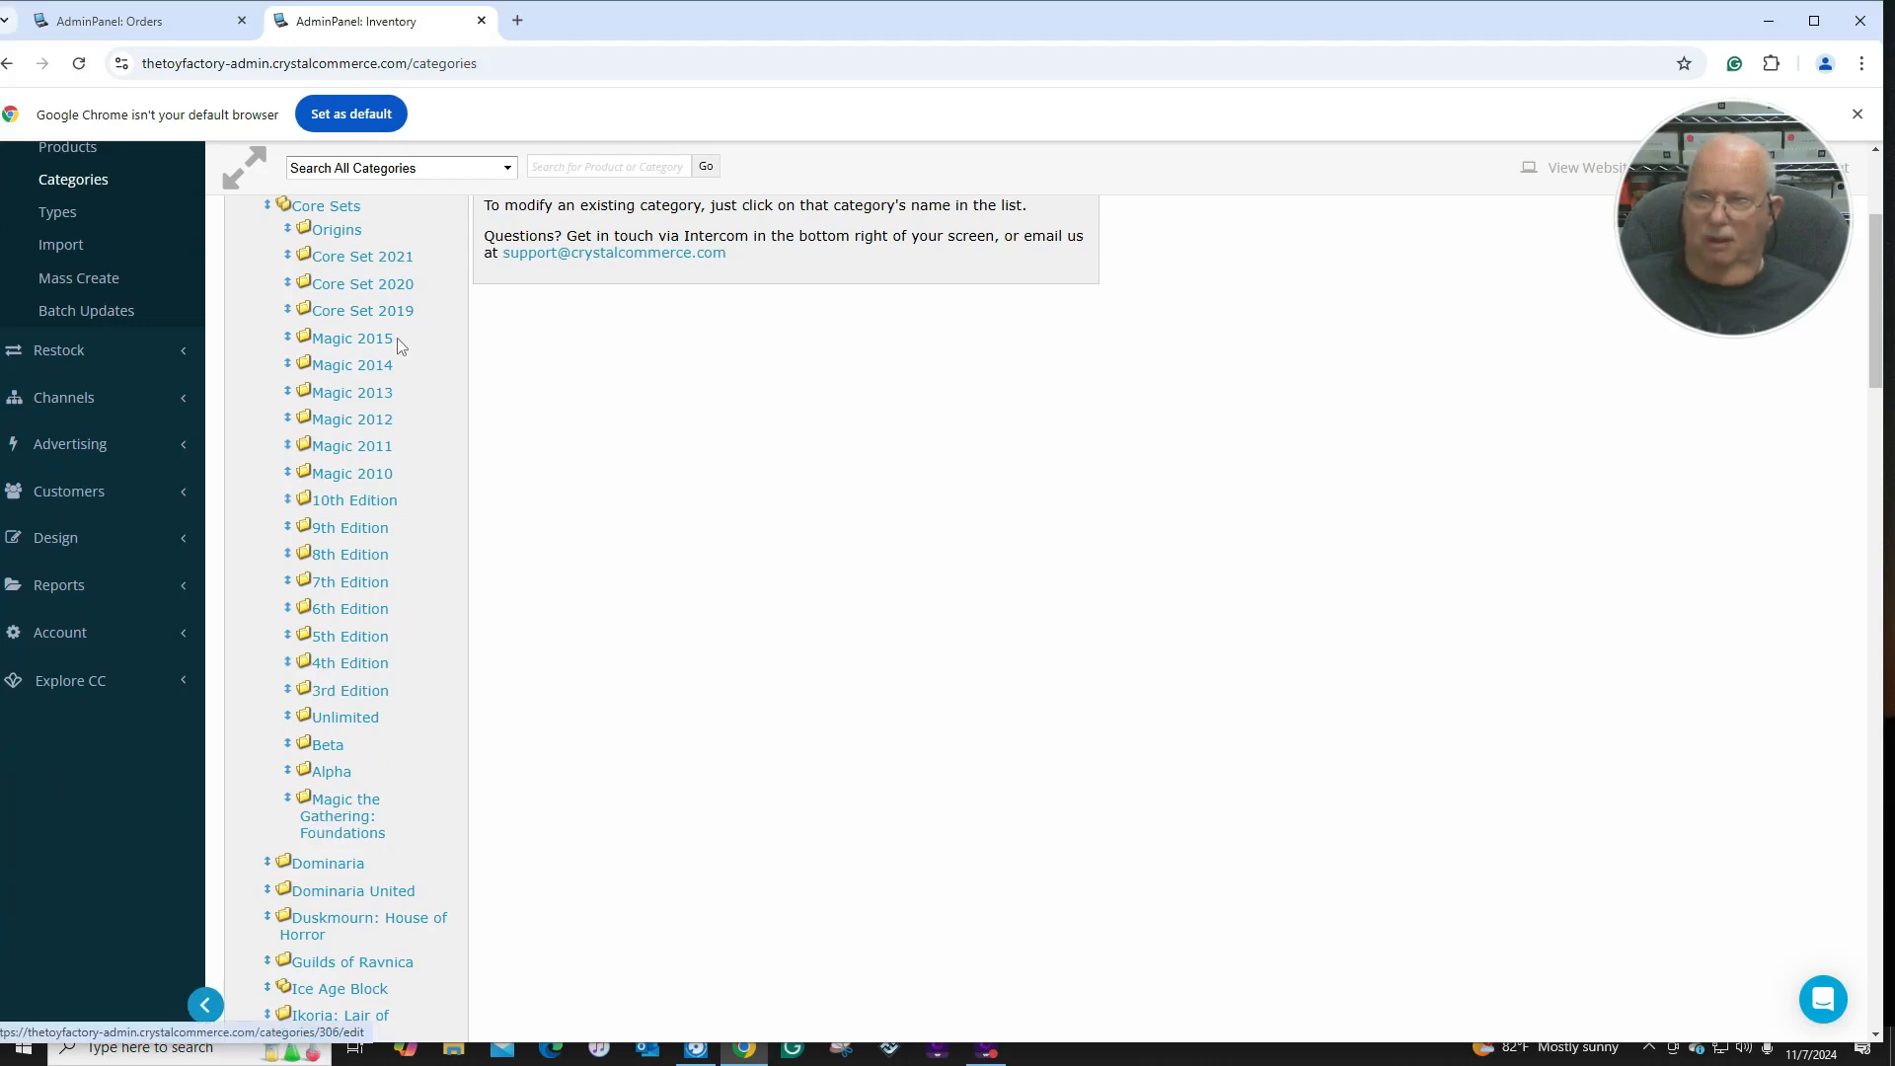
left_click(289, 799)
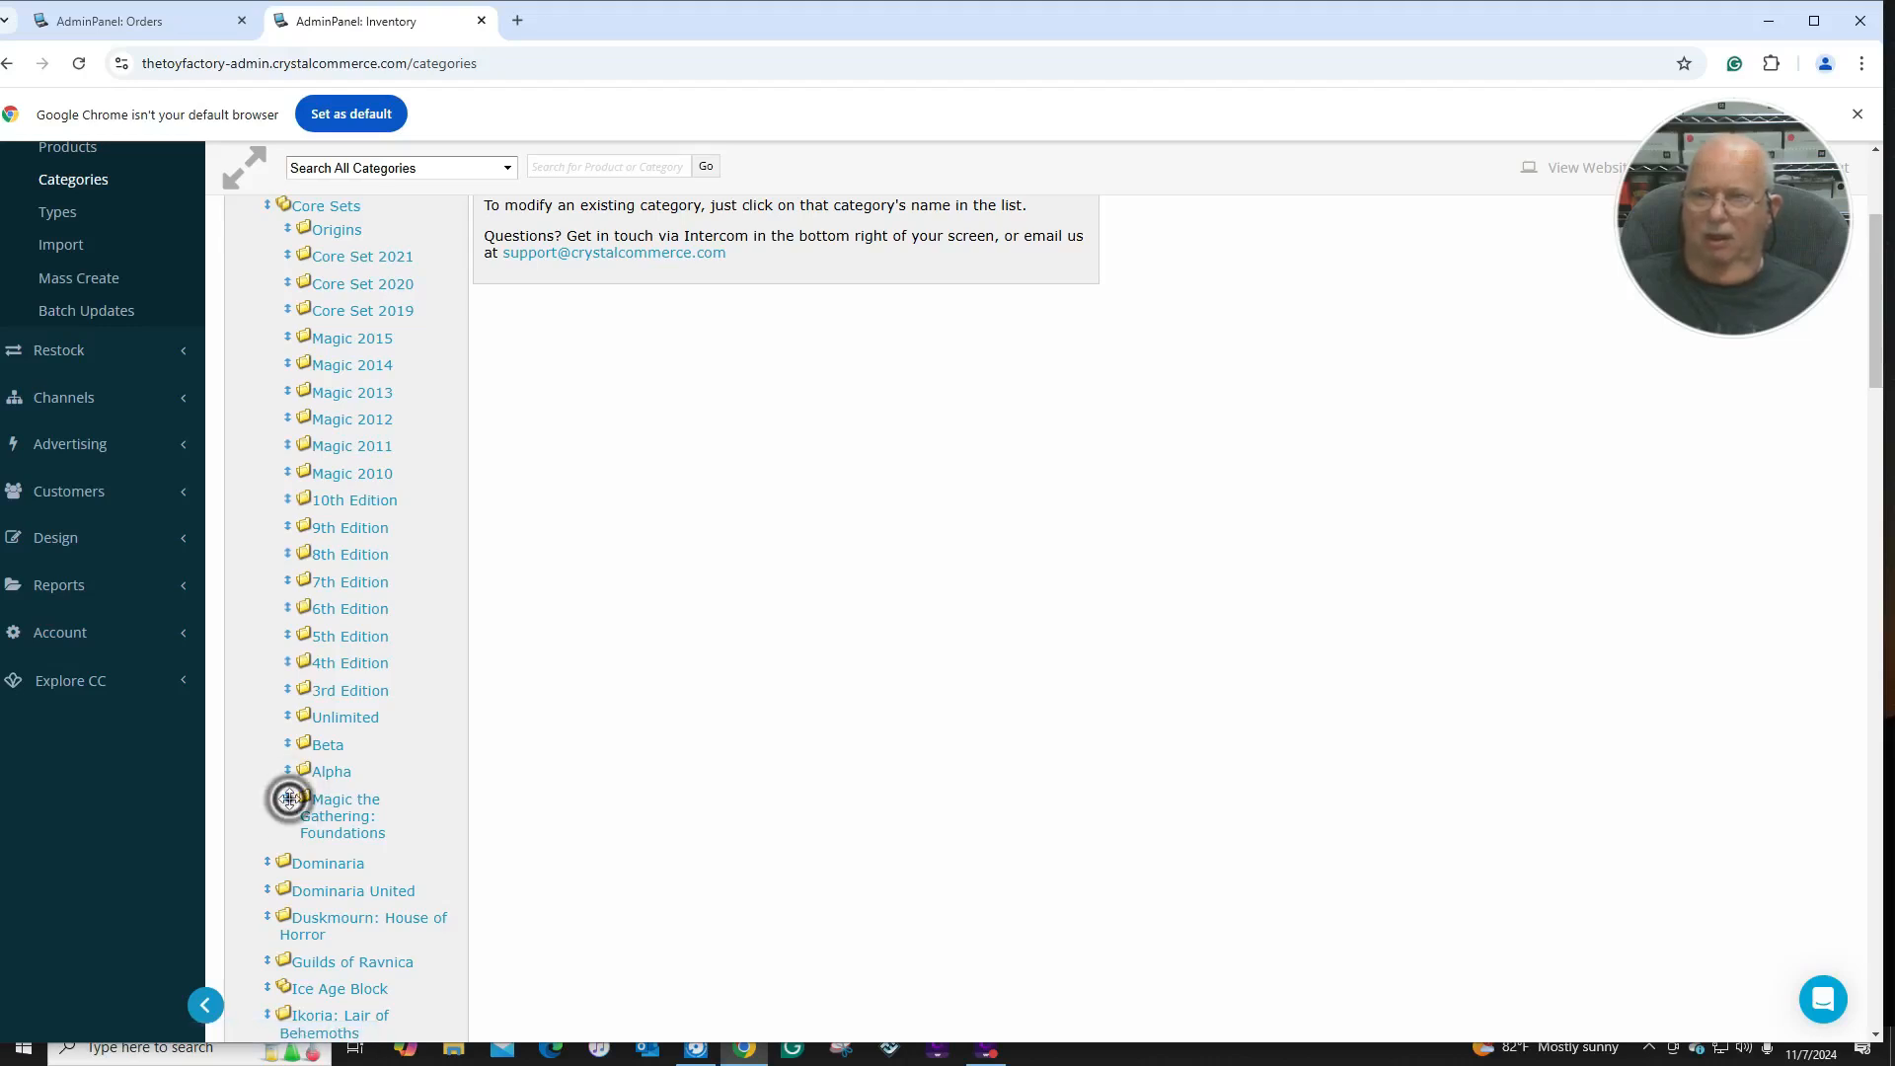
left_click_drag(289, 798, 346, 503)
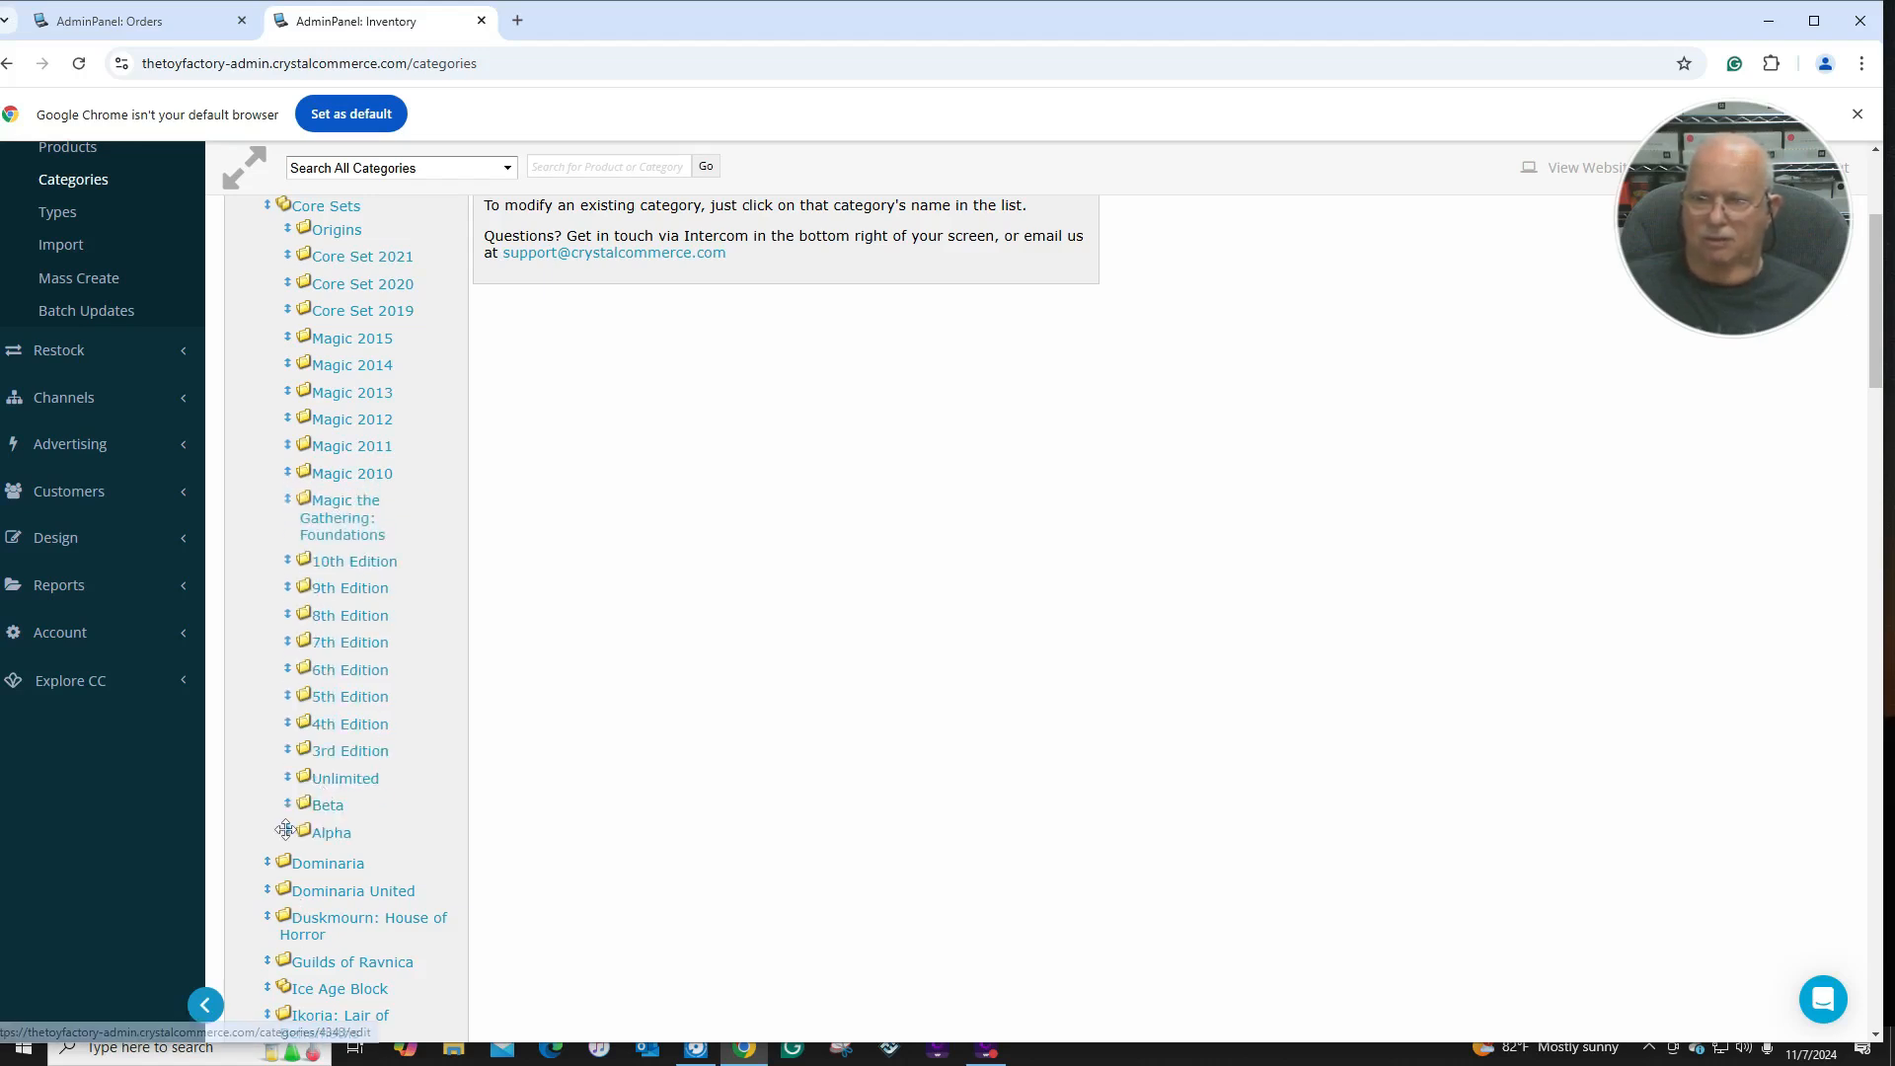
Reorder the Core Sets subcategories so that Alpha comes first and Beta second, directly above Origins.
left_click_drag(285, 829, 419, 228)
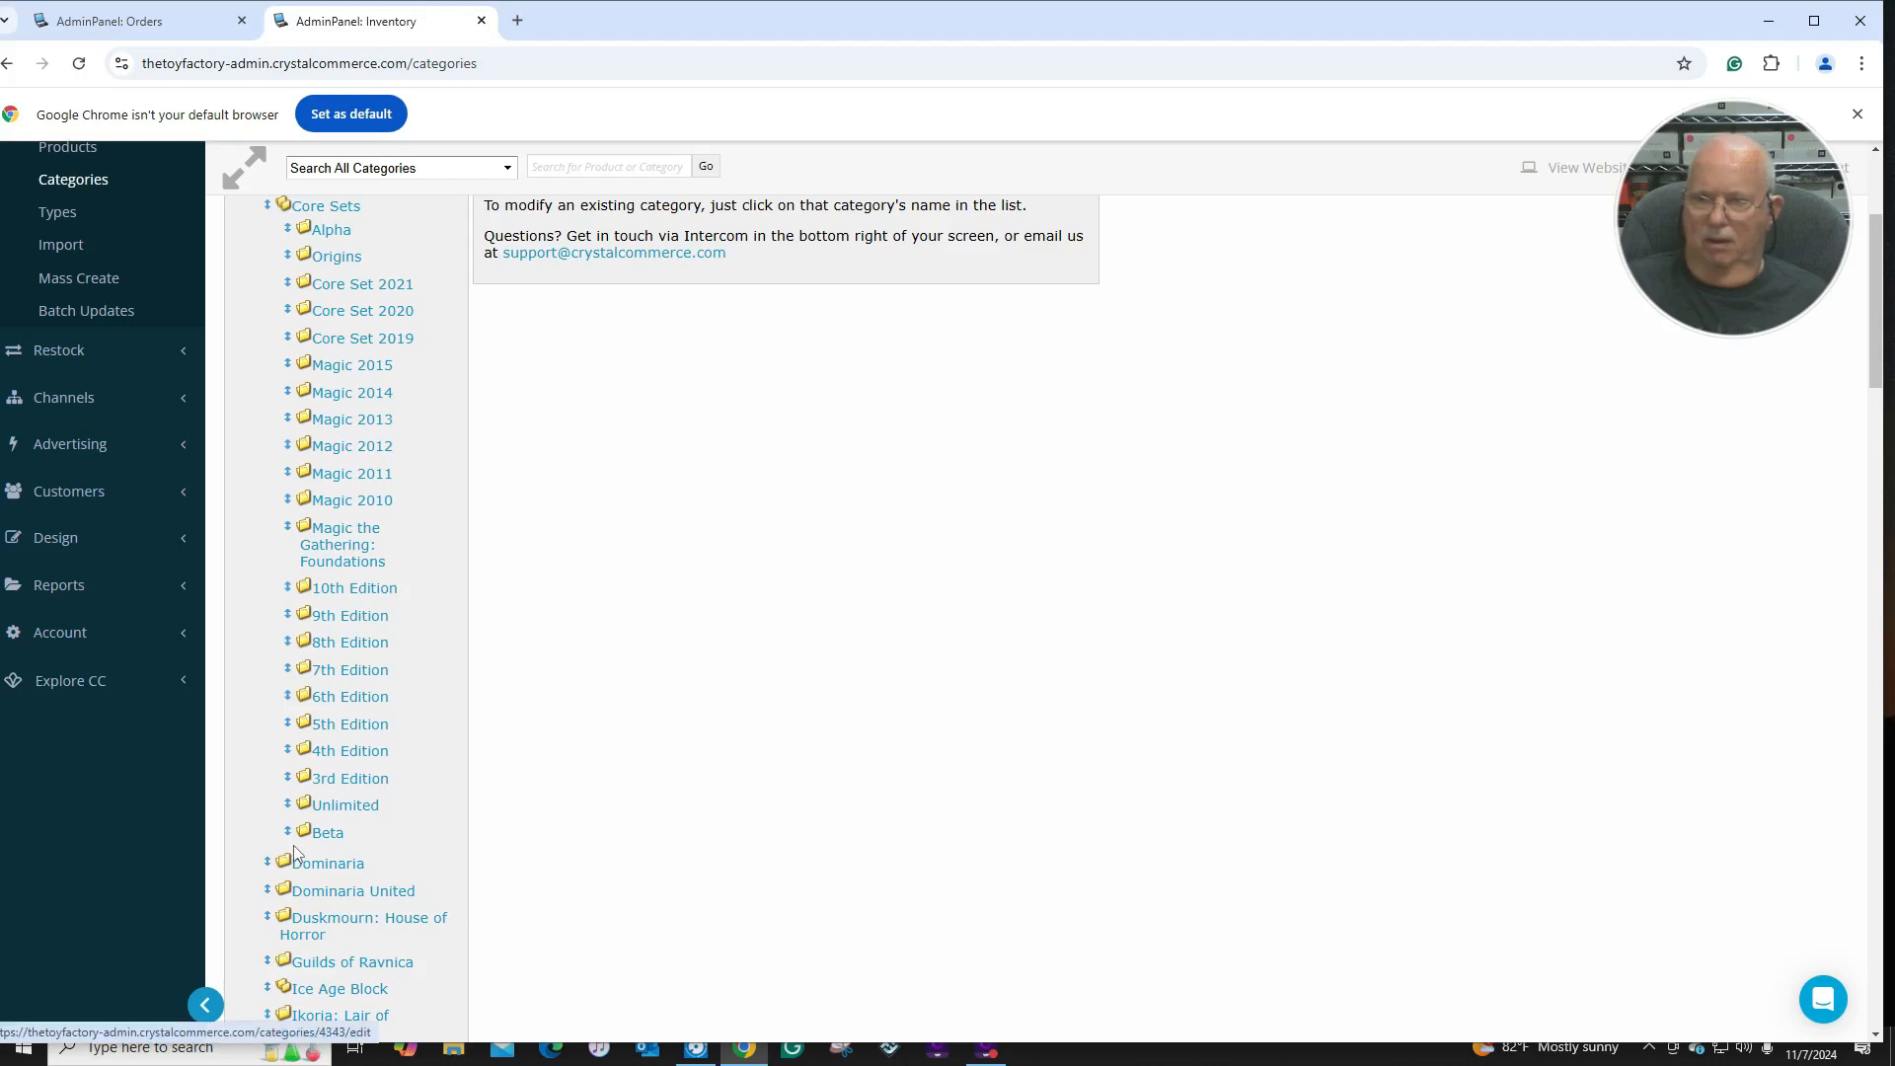
left_click_drag(286, 831, 370, 255)
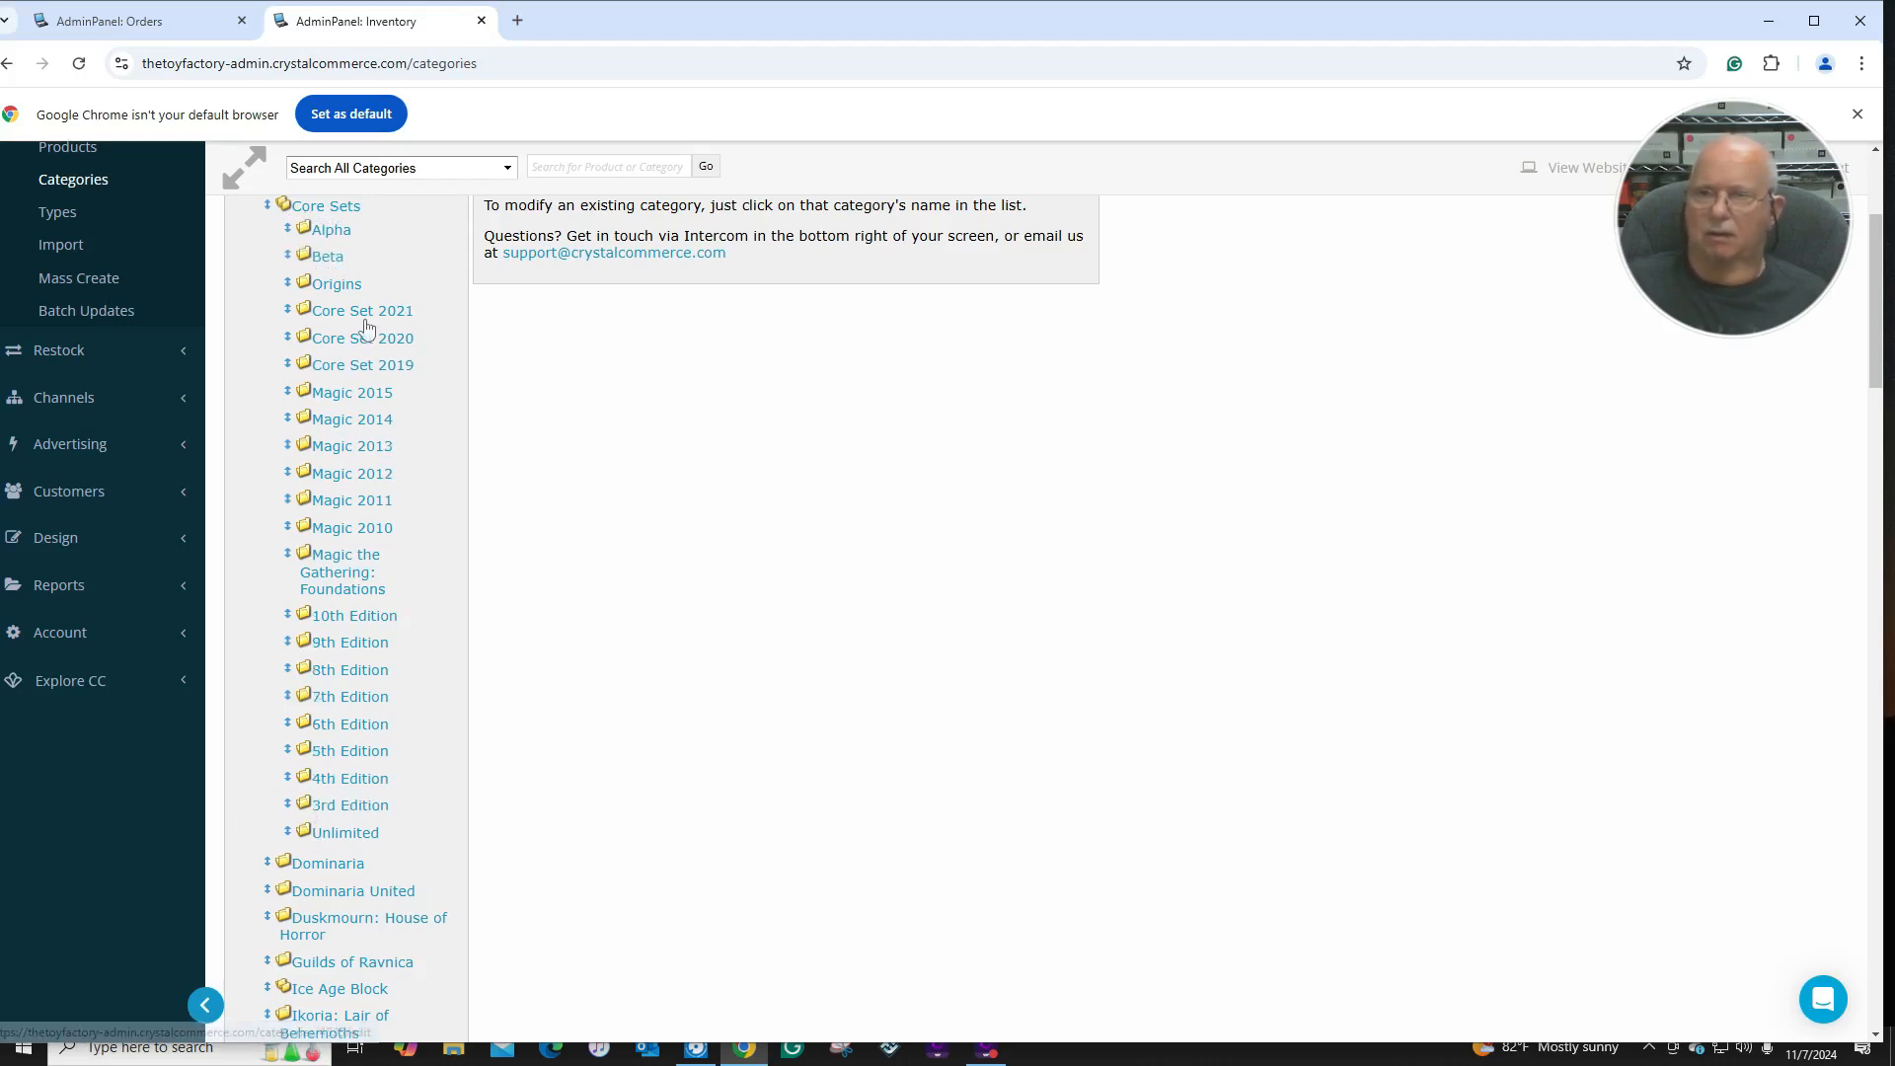
scroll(410, 415, "down", 6)
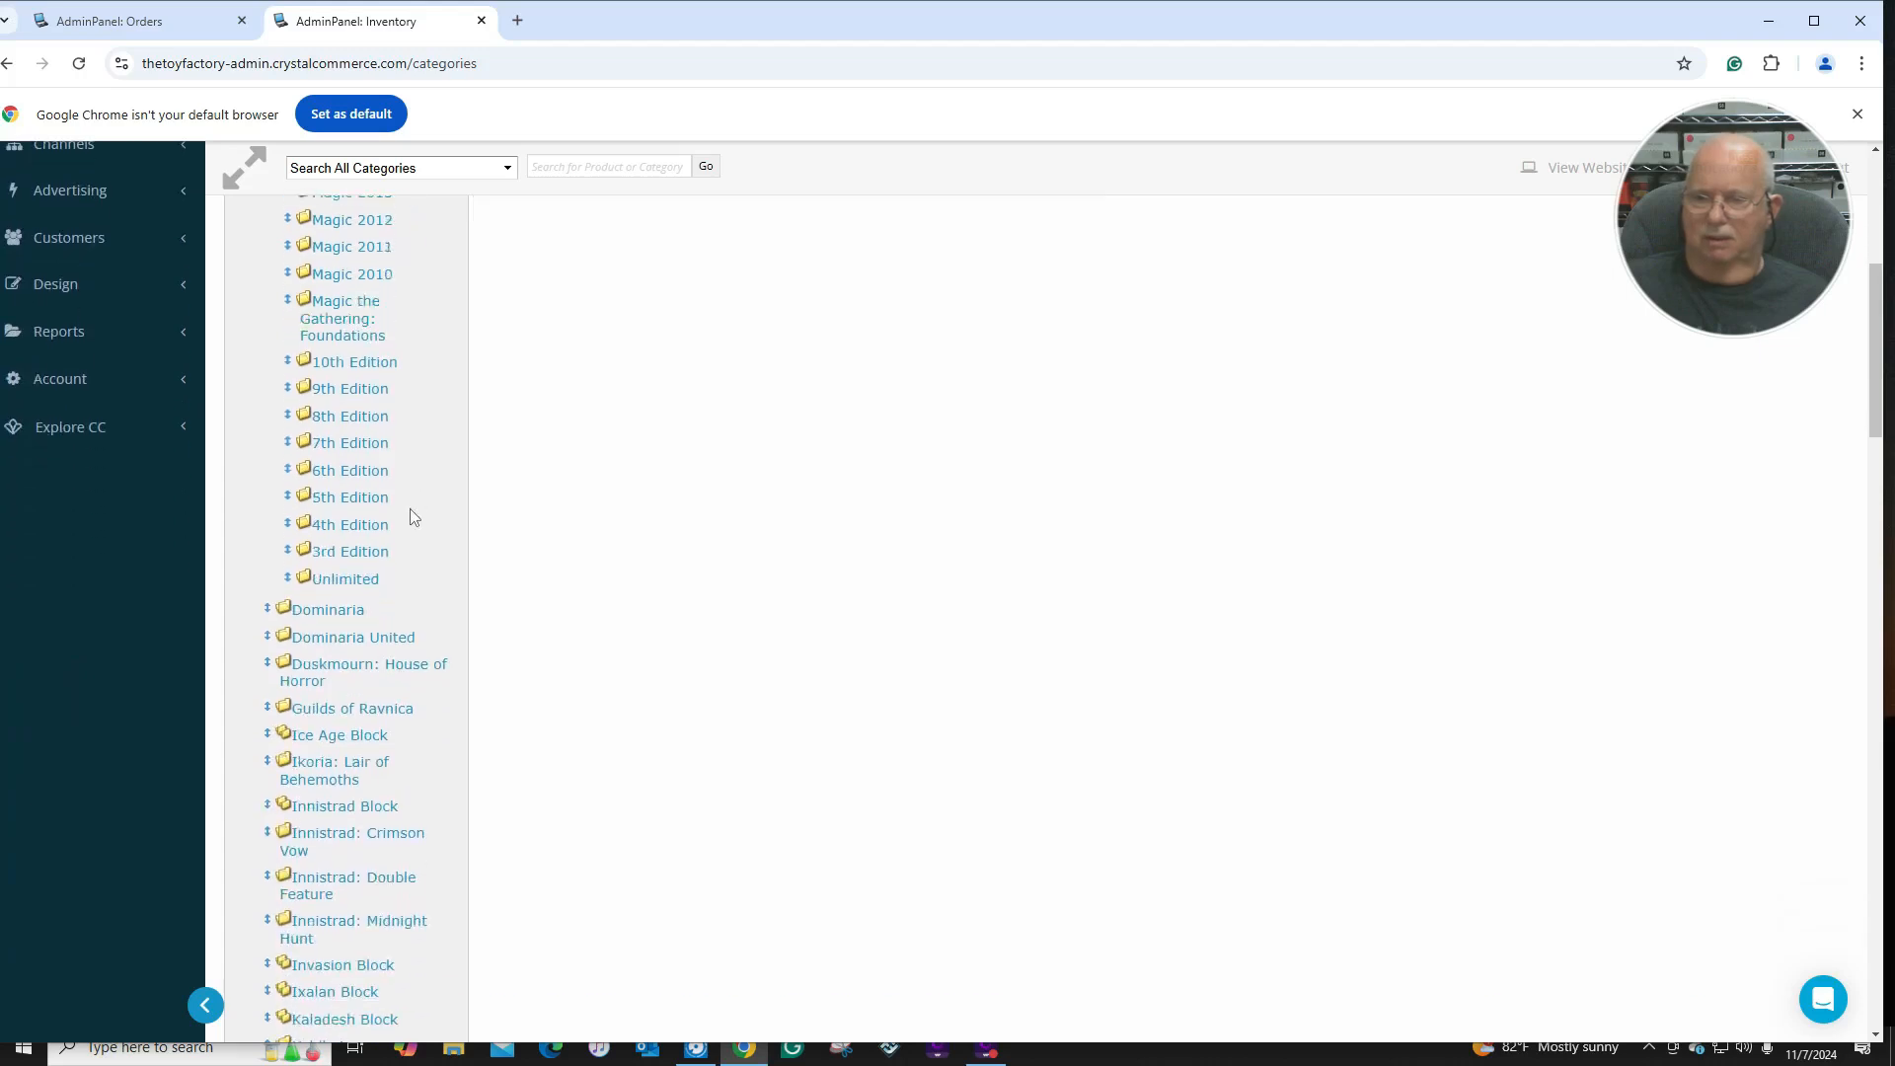
scroll(312, 387, "up", 5)
scroll(312, 387, "up", 2)
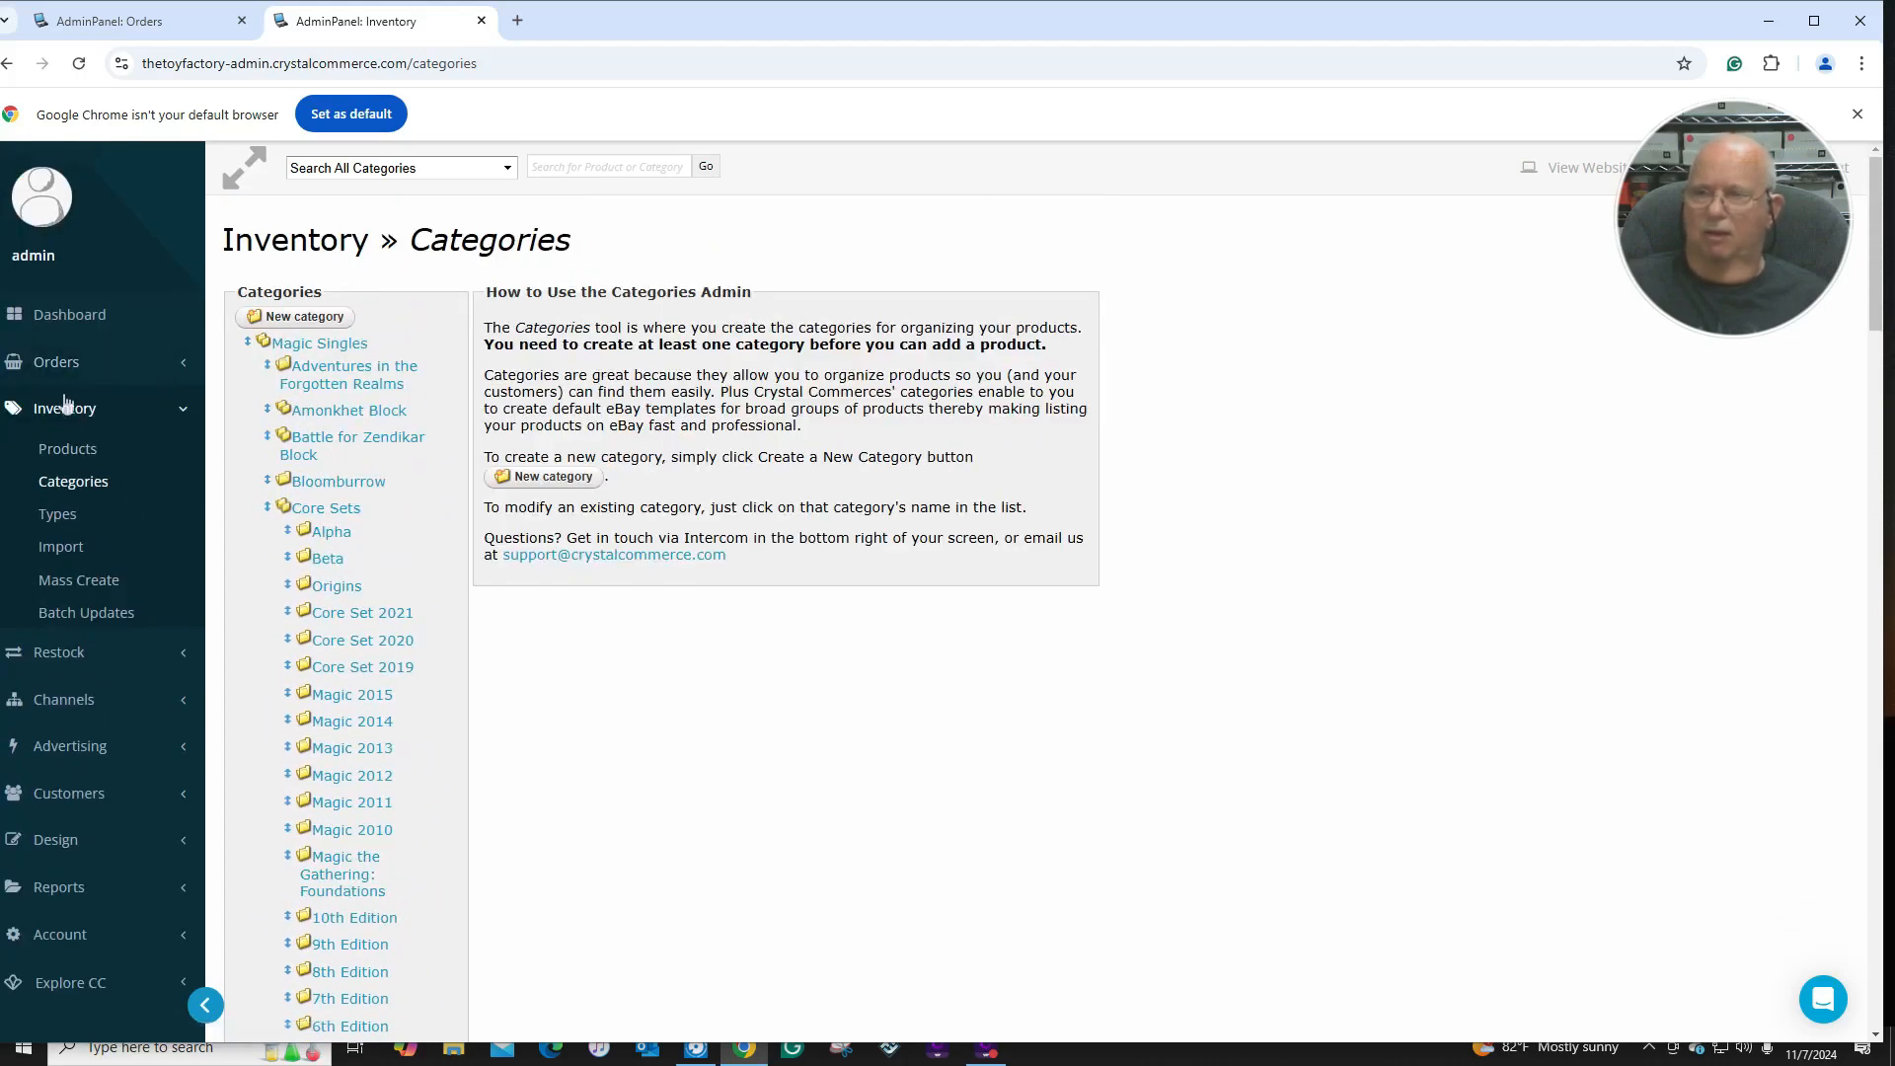
Search the inventory products with only the category "Magic the Gathering: Foundations" selected as a filter.
left_click(67, 449)
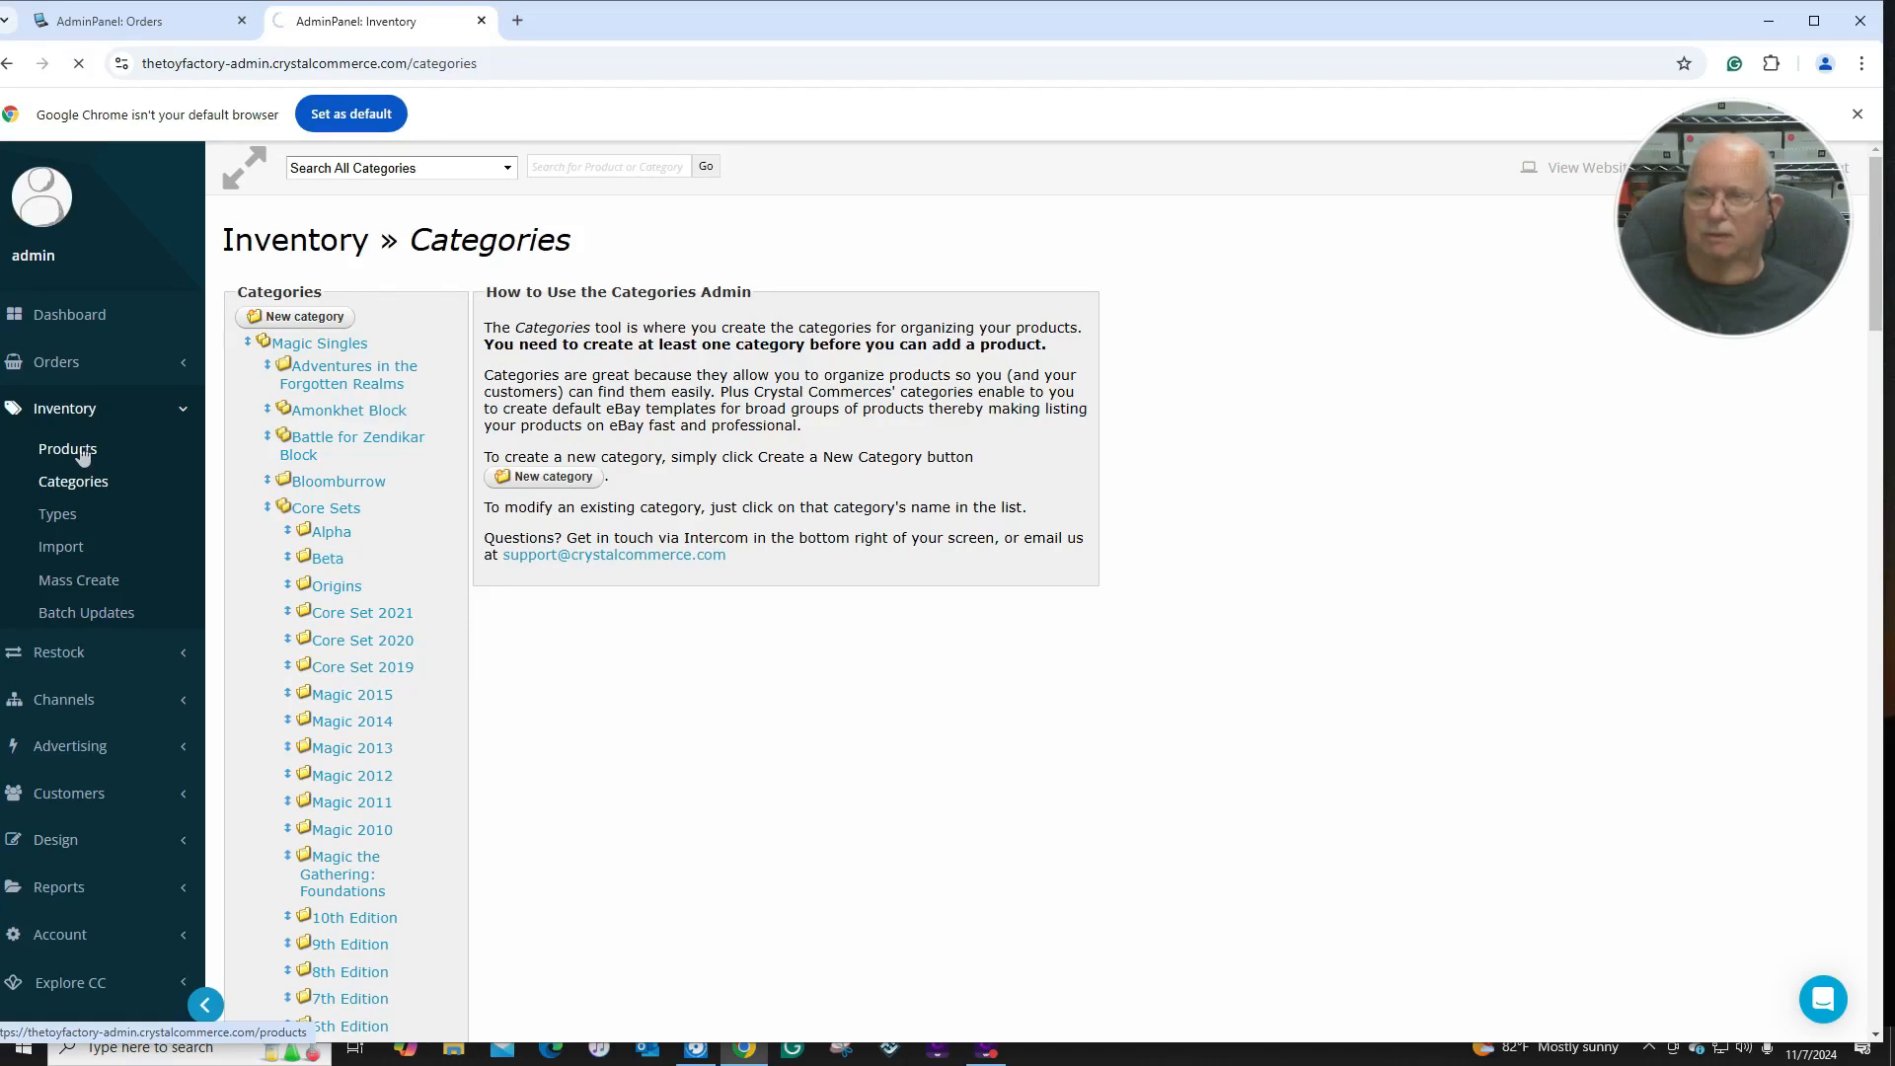
scroll(241, 453, "down", 3)
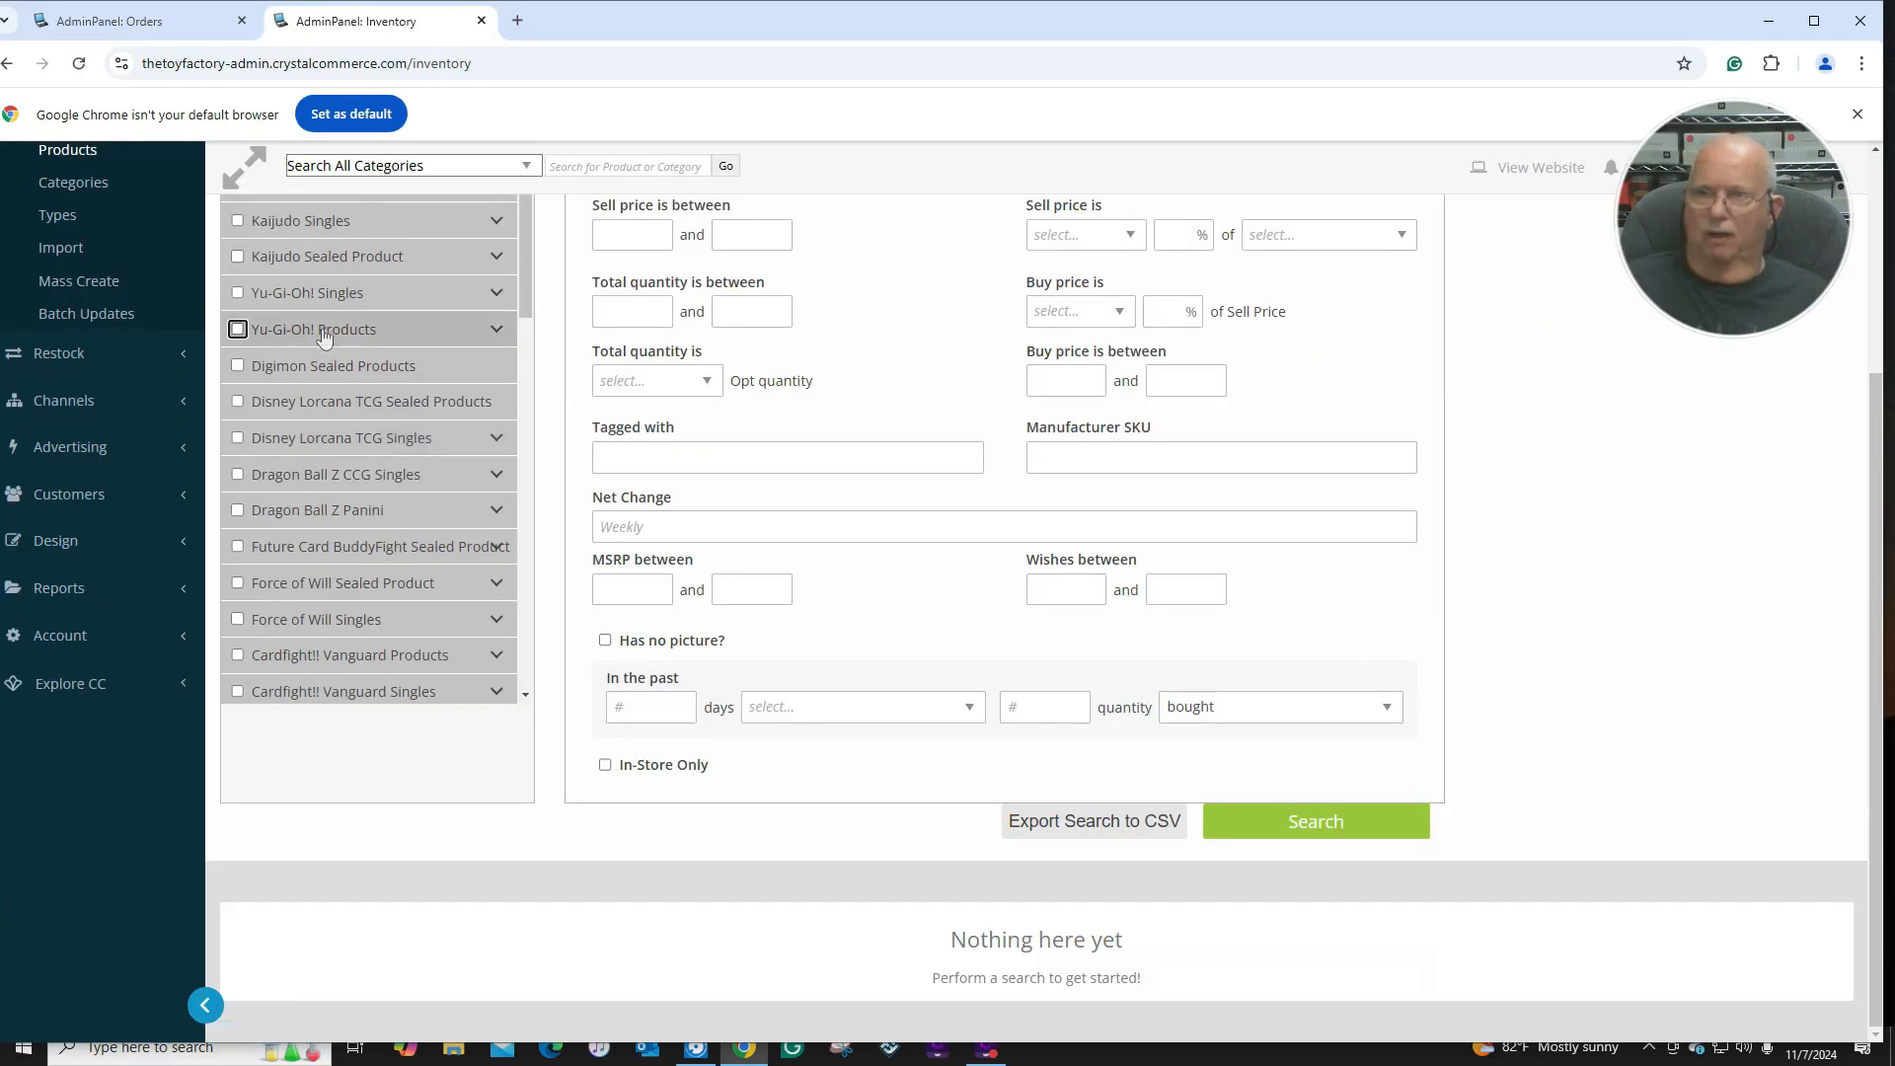
scroll(324, 337, "up", 2)
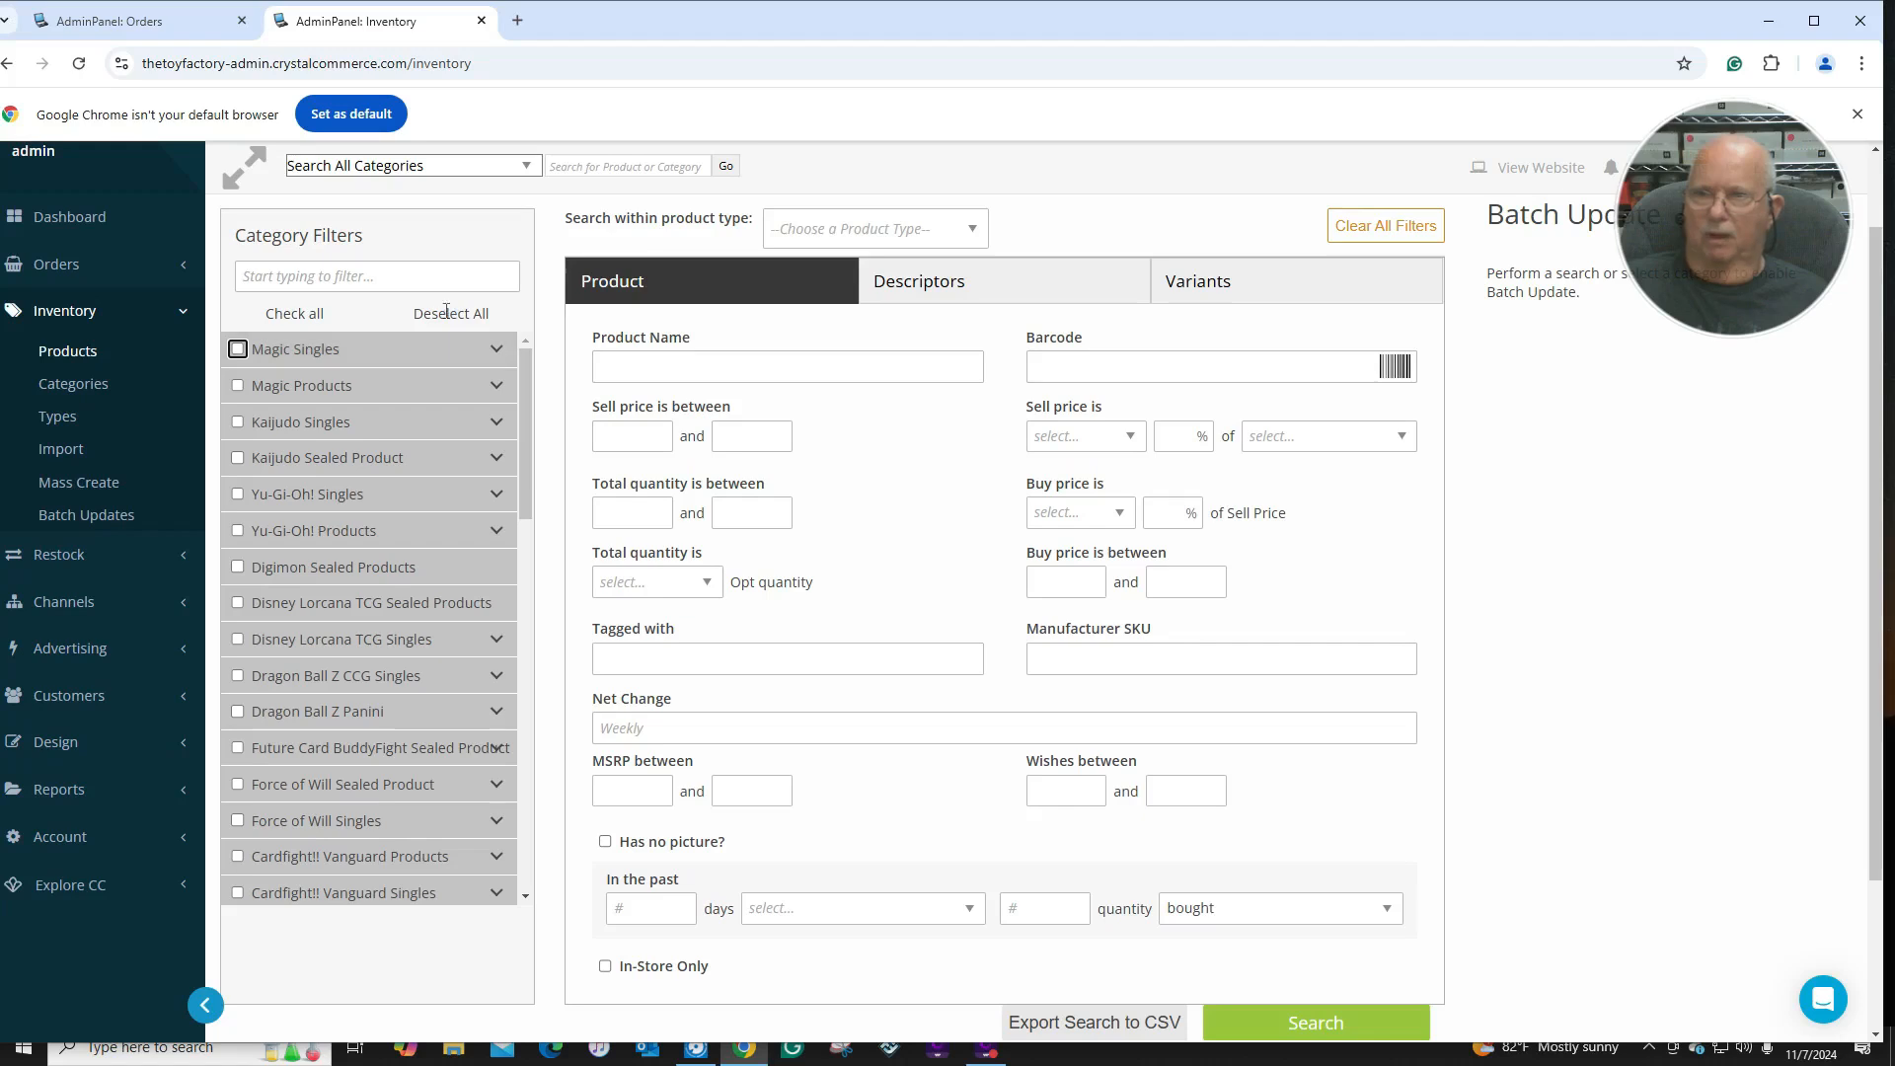
left_click(391, 278)
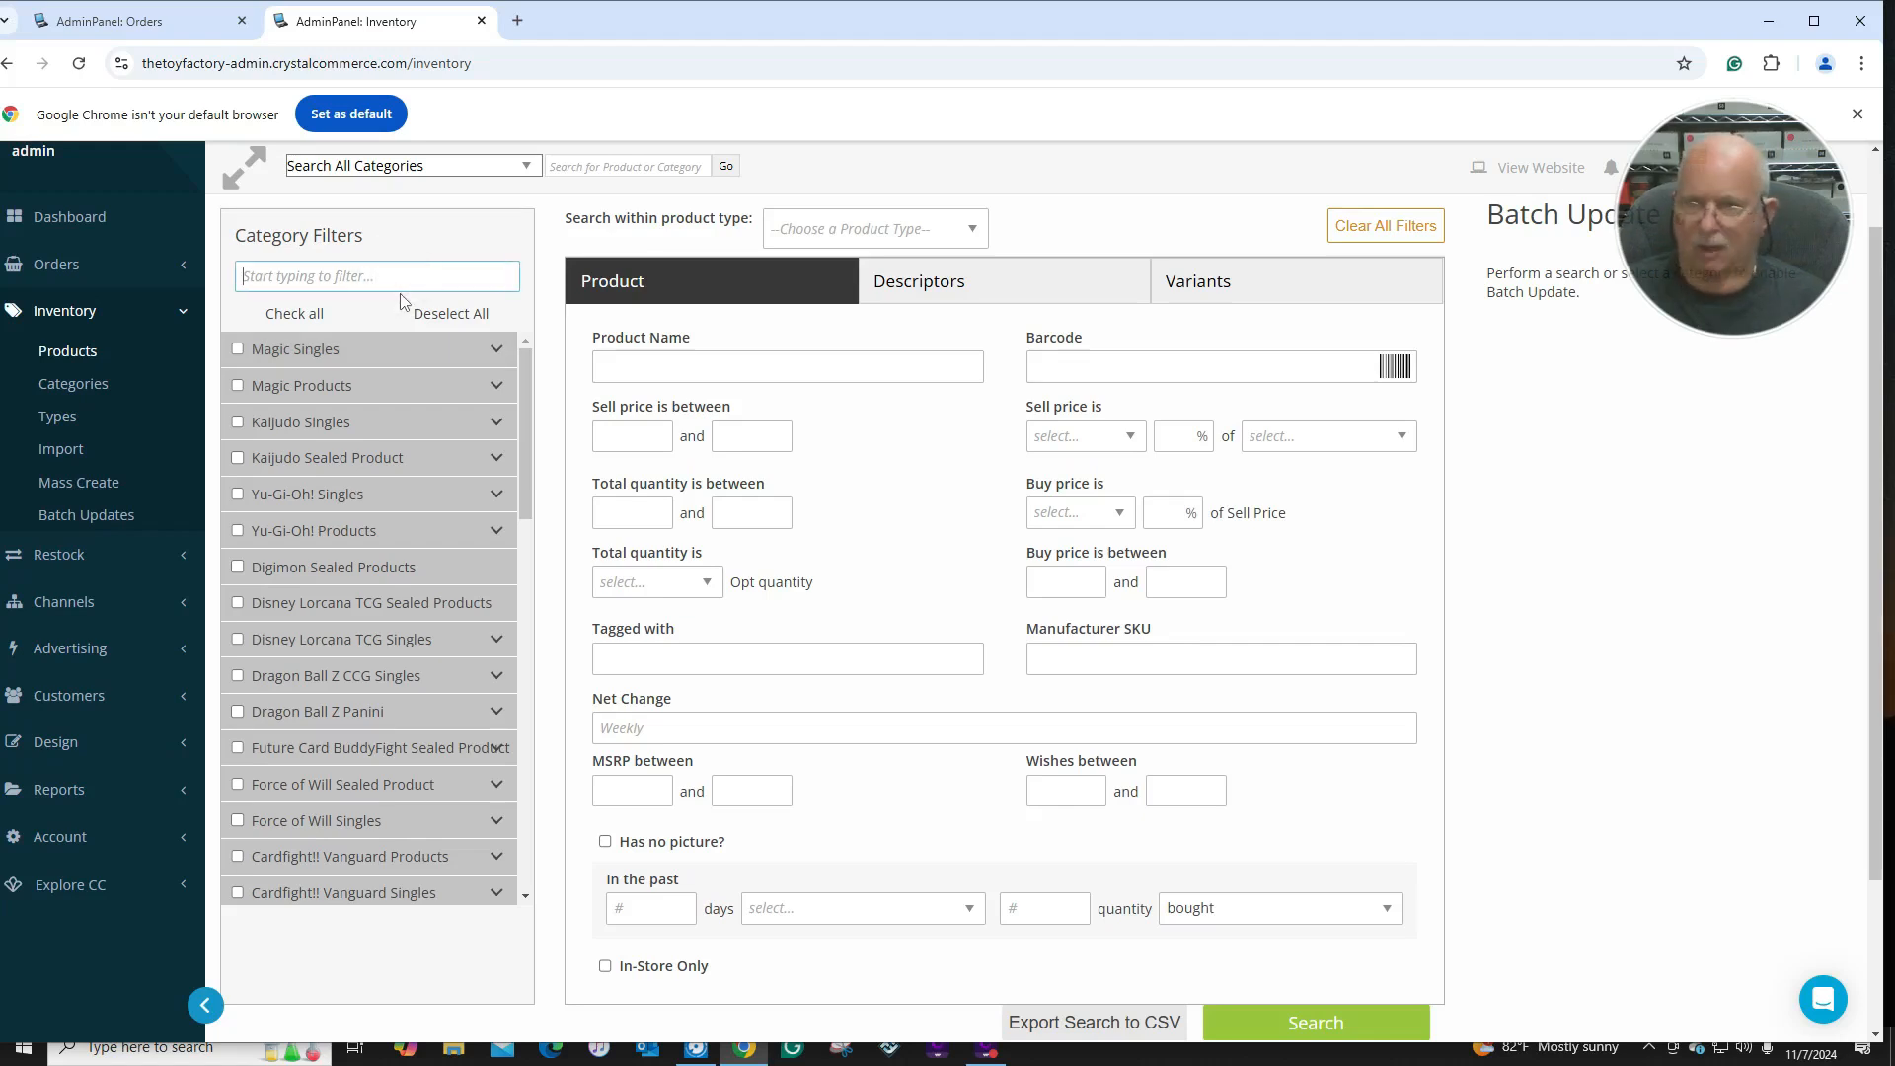
type("mag")
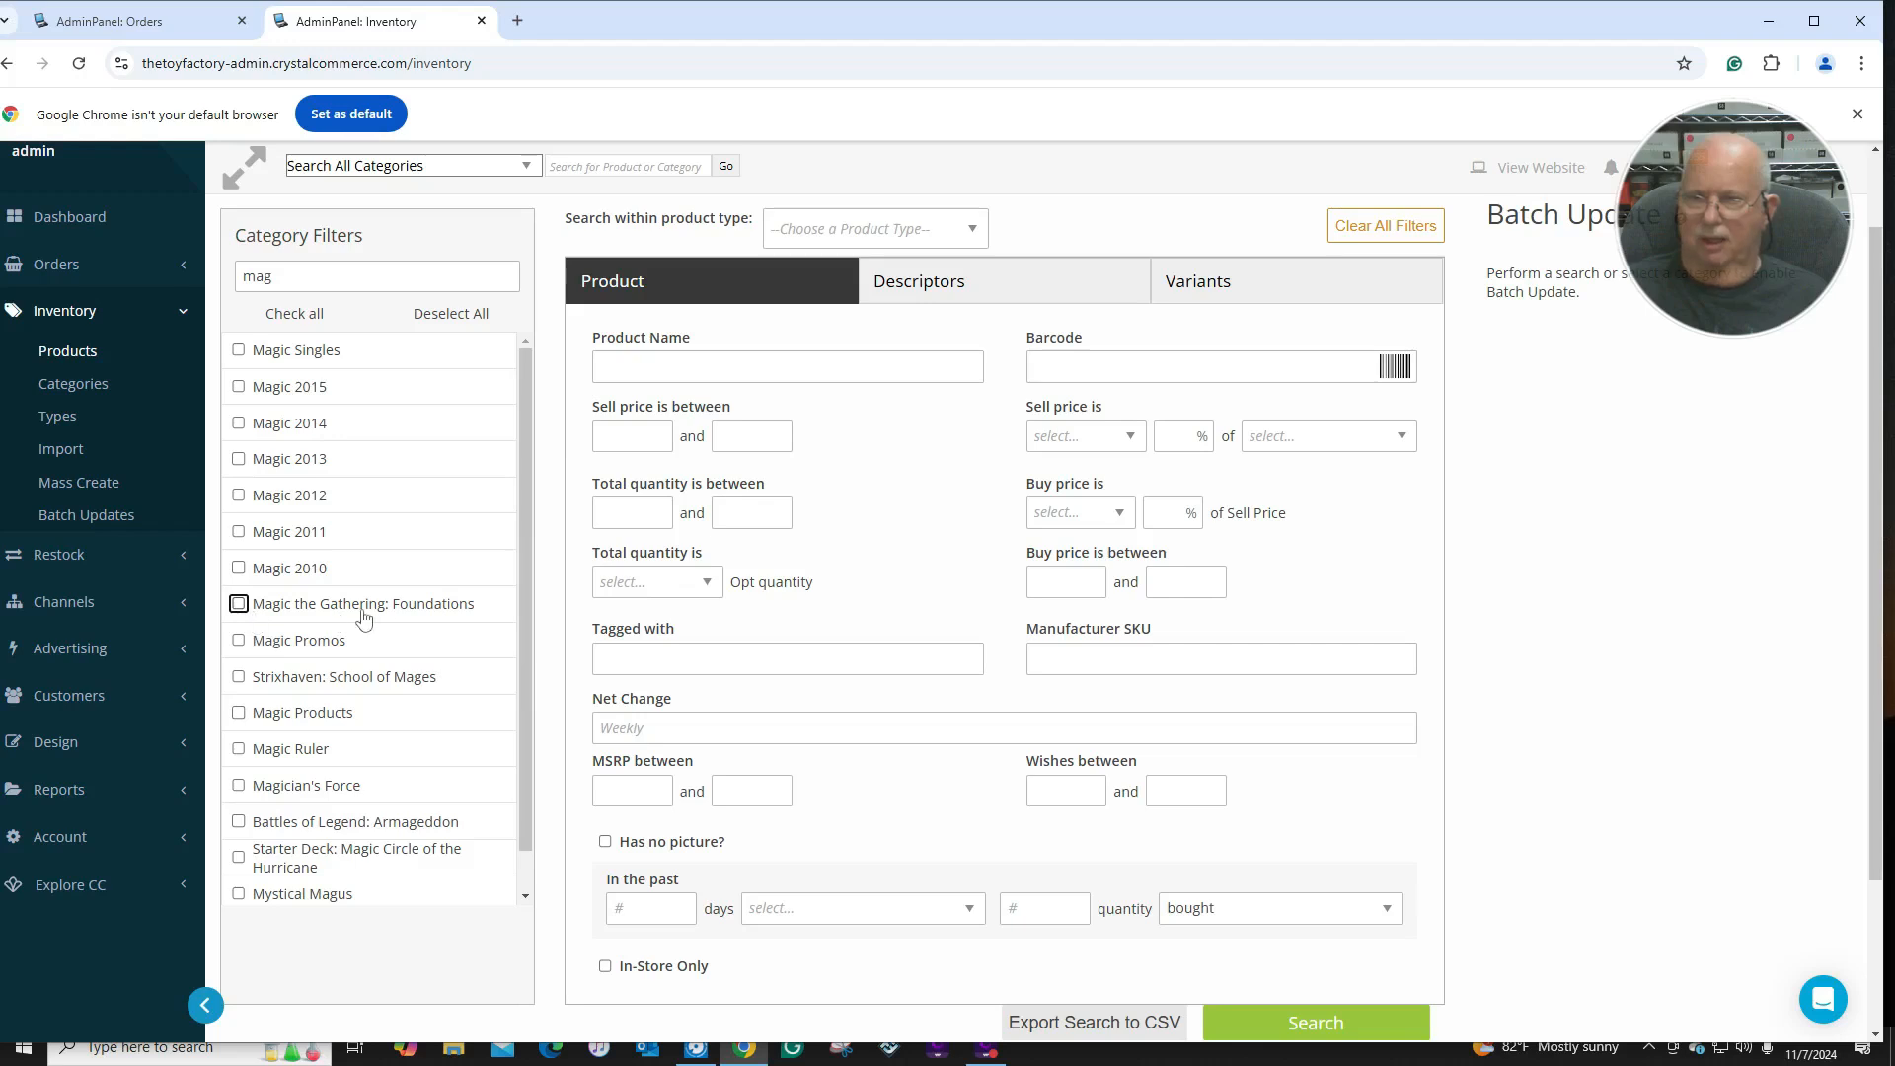
left_click(239, 605)
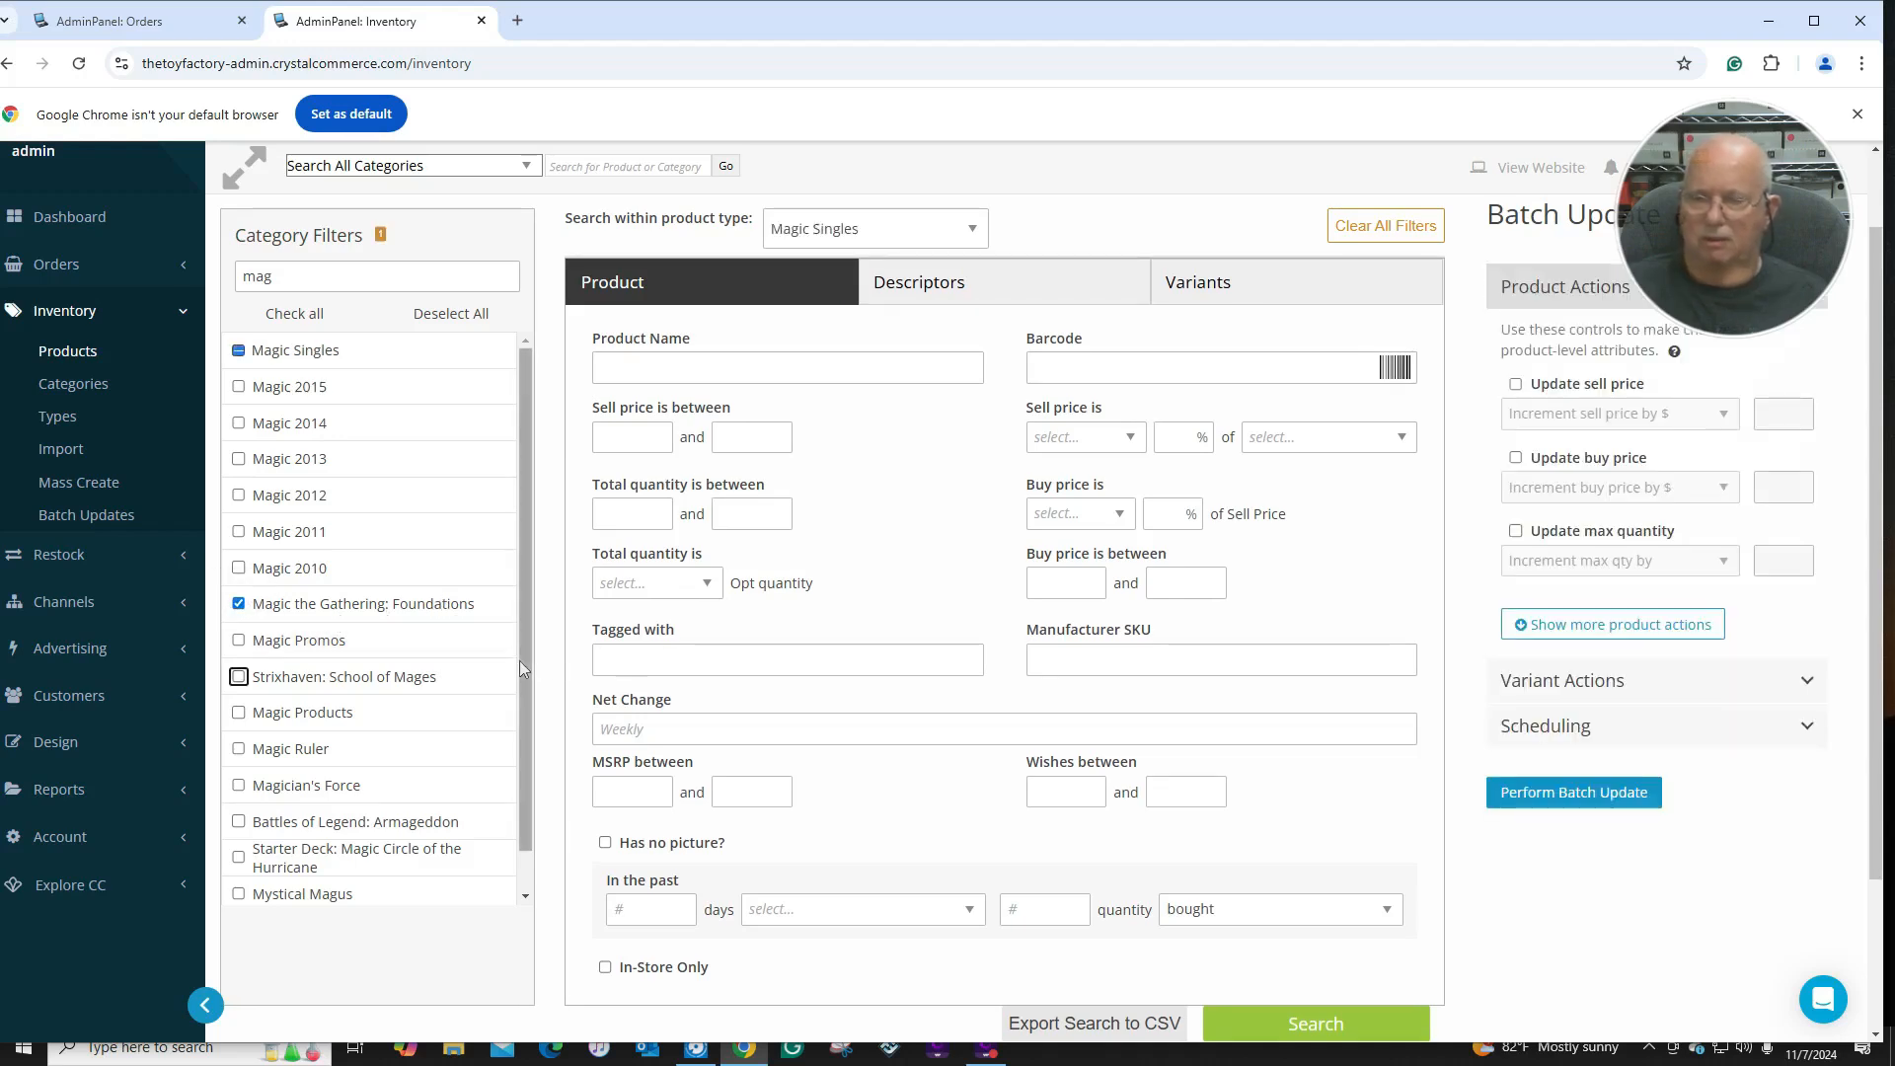
scroll(987, 790, "down", 2)
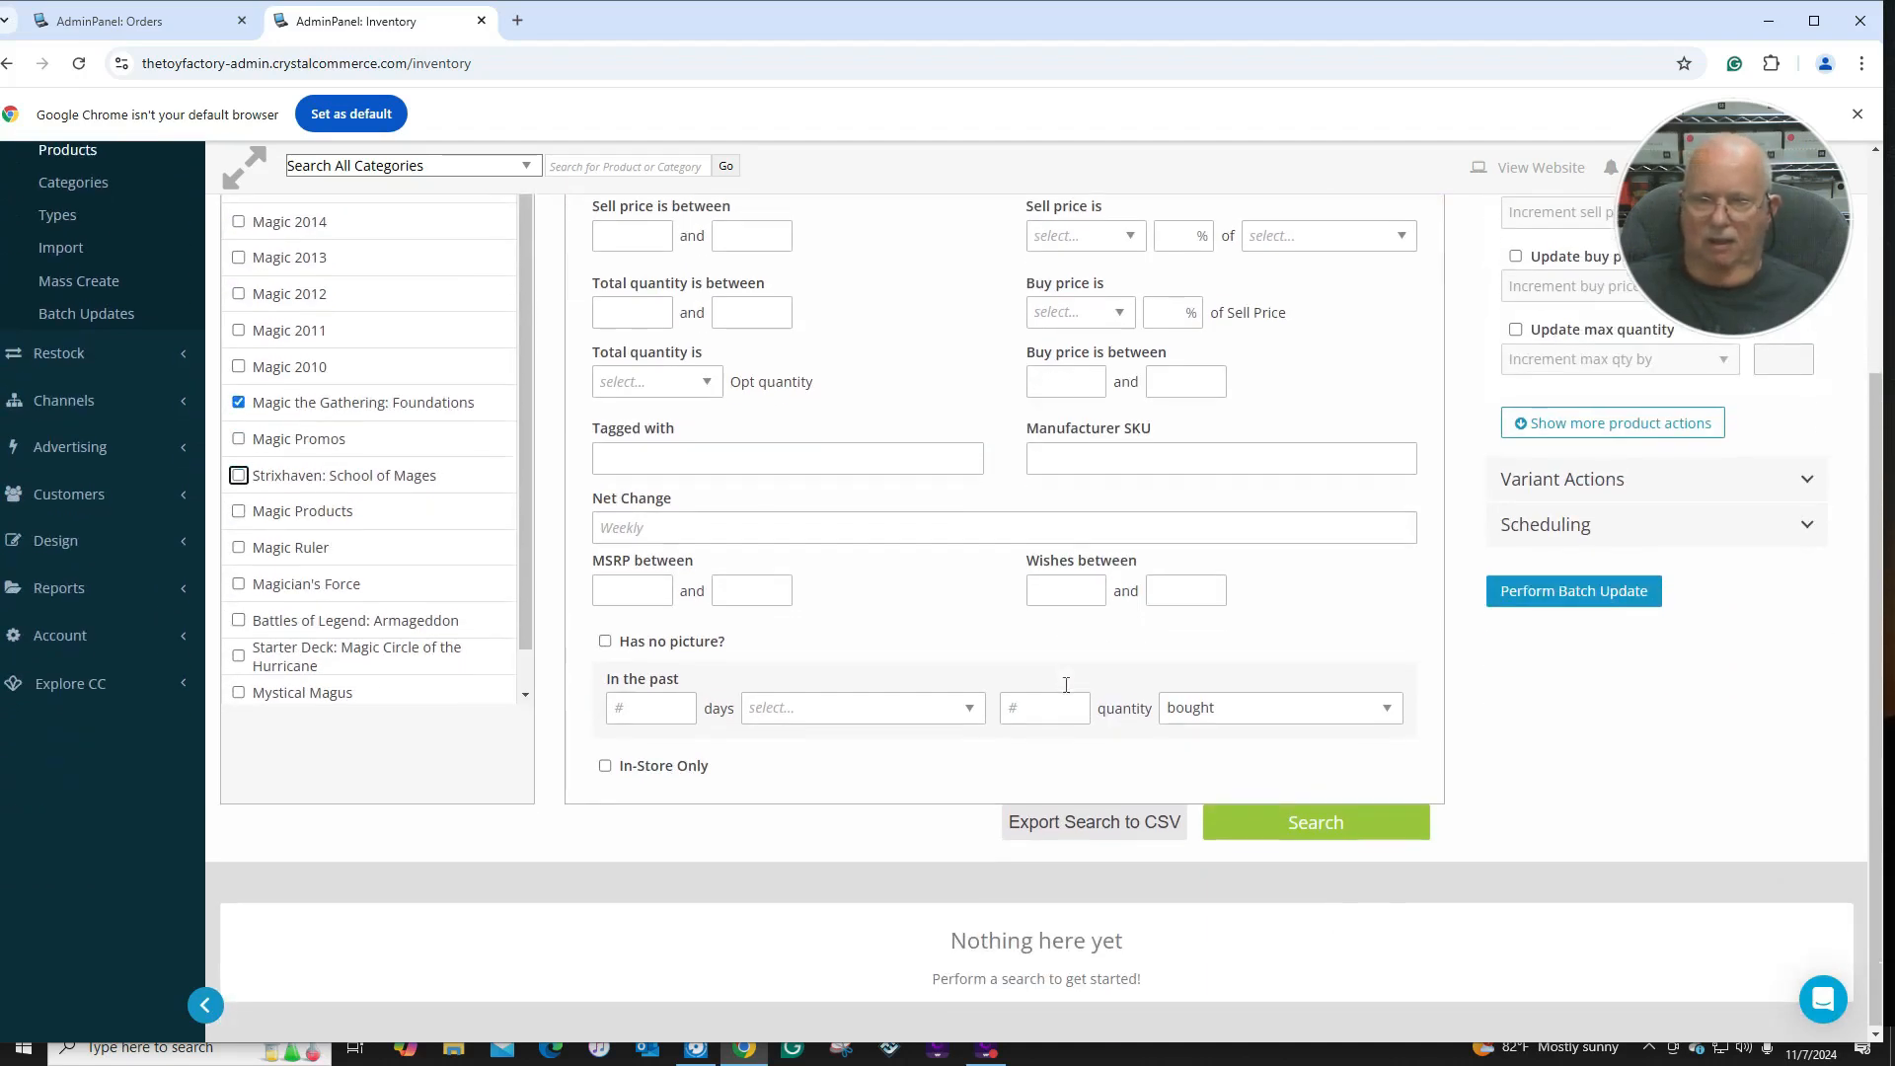
left_click(1306, 829)
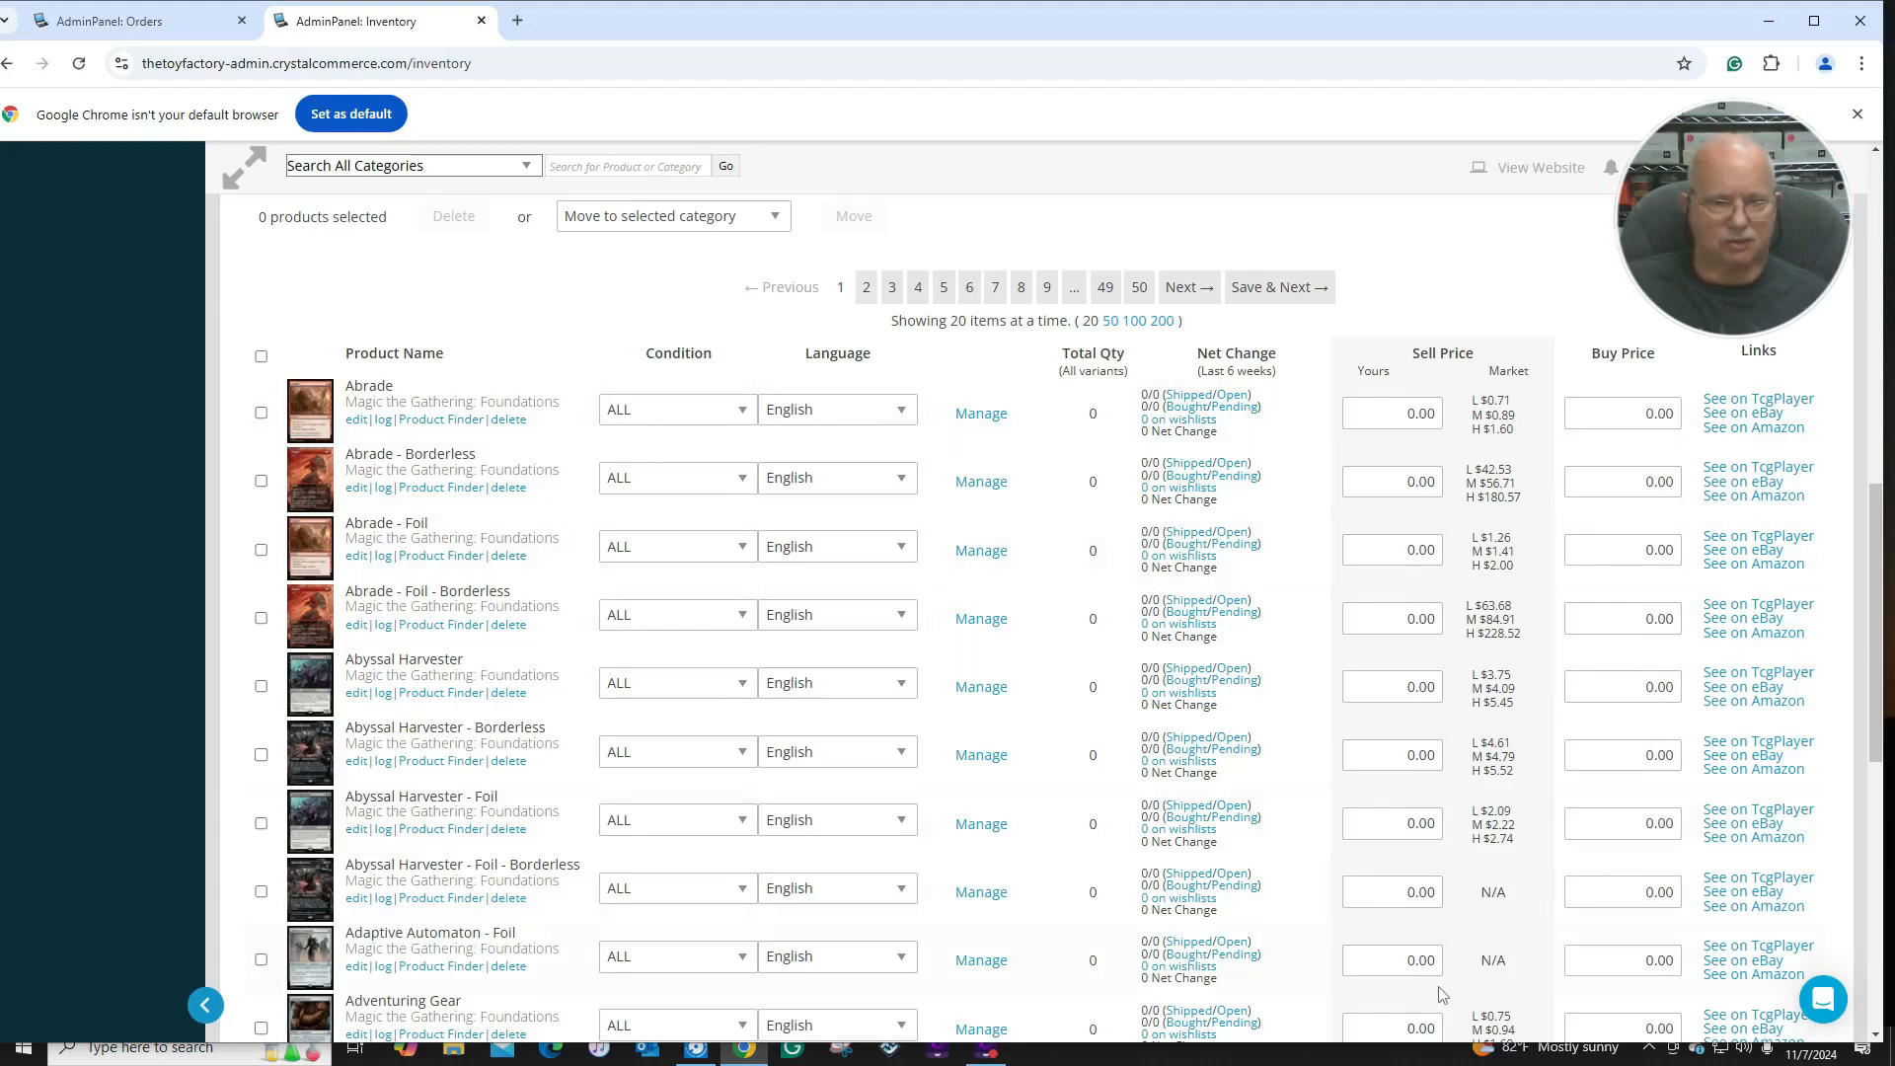
Examine the market price details of the Abrade card versions in the product results.
mouse_move(1506, 454)
mouse_move(1519, 497)
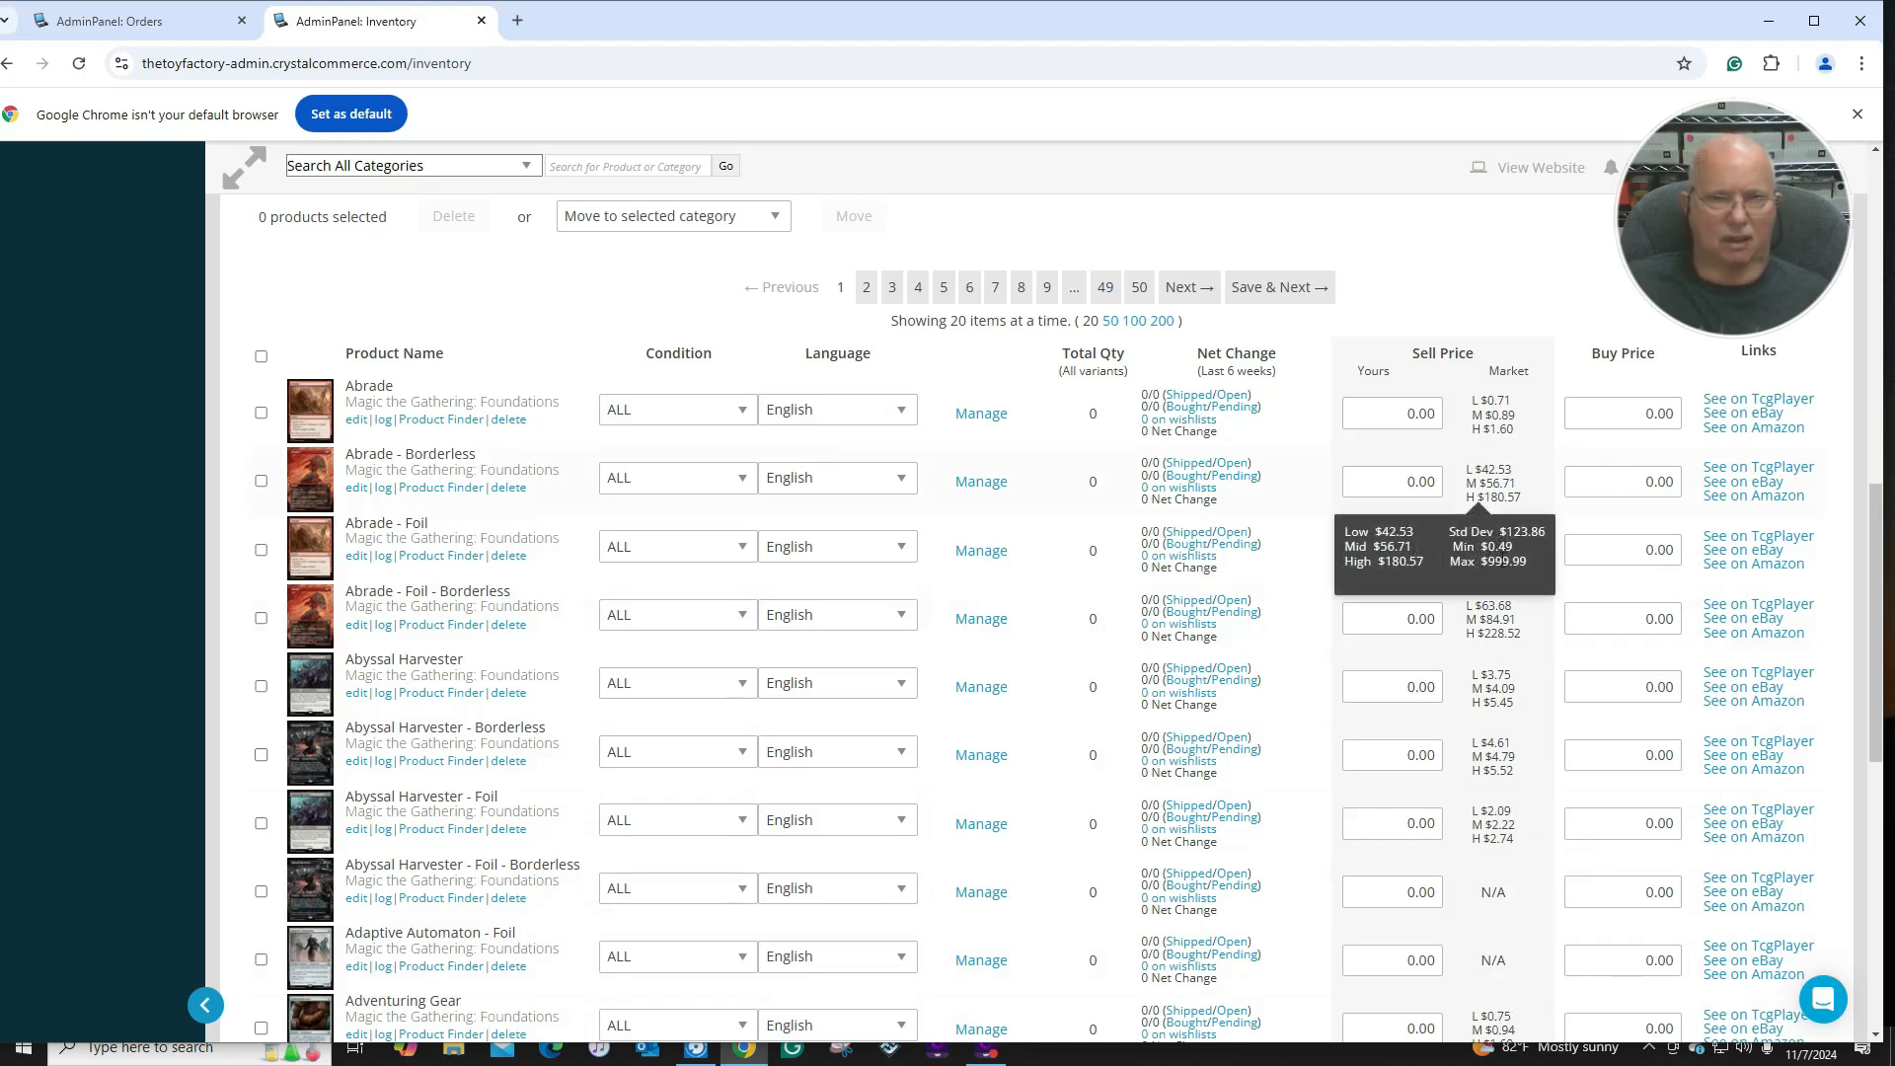
mouse_move(1513, 616)
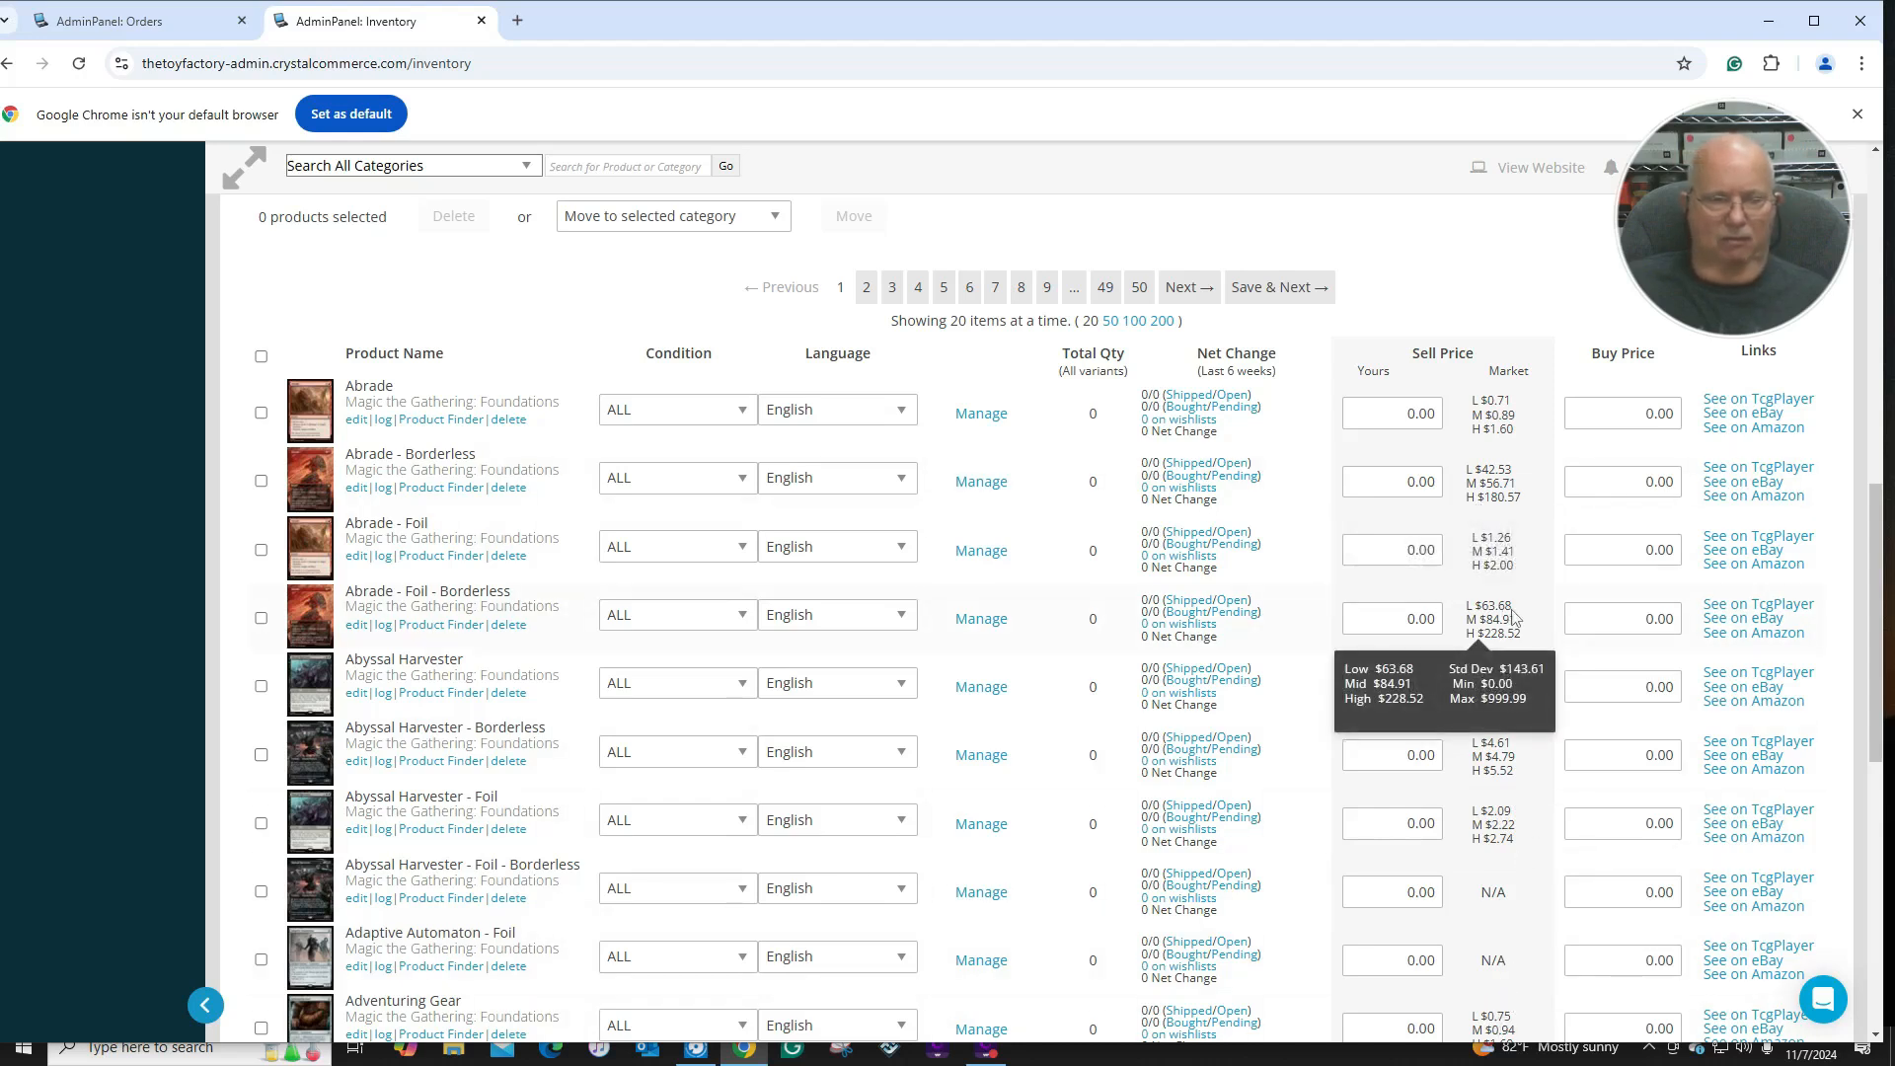
mouse_move(1491, 403)
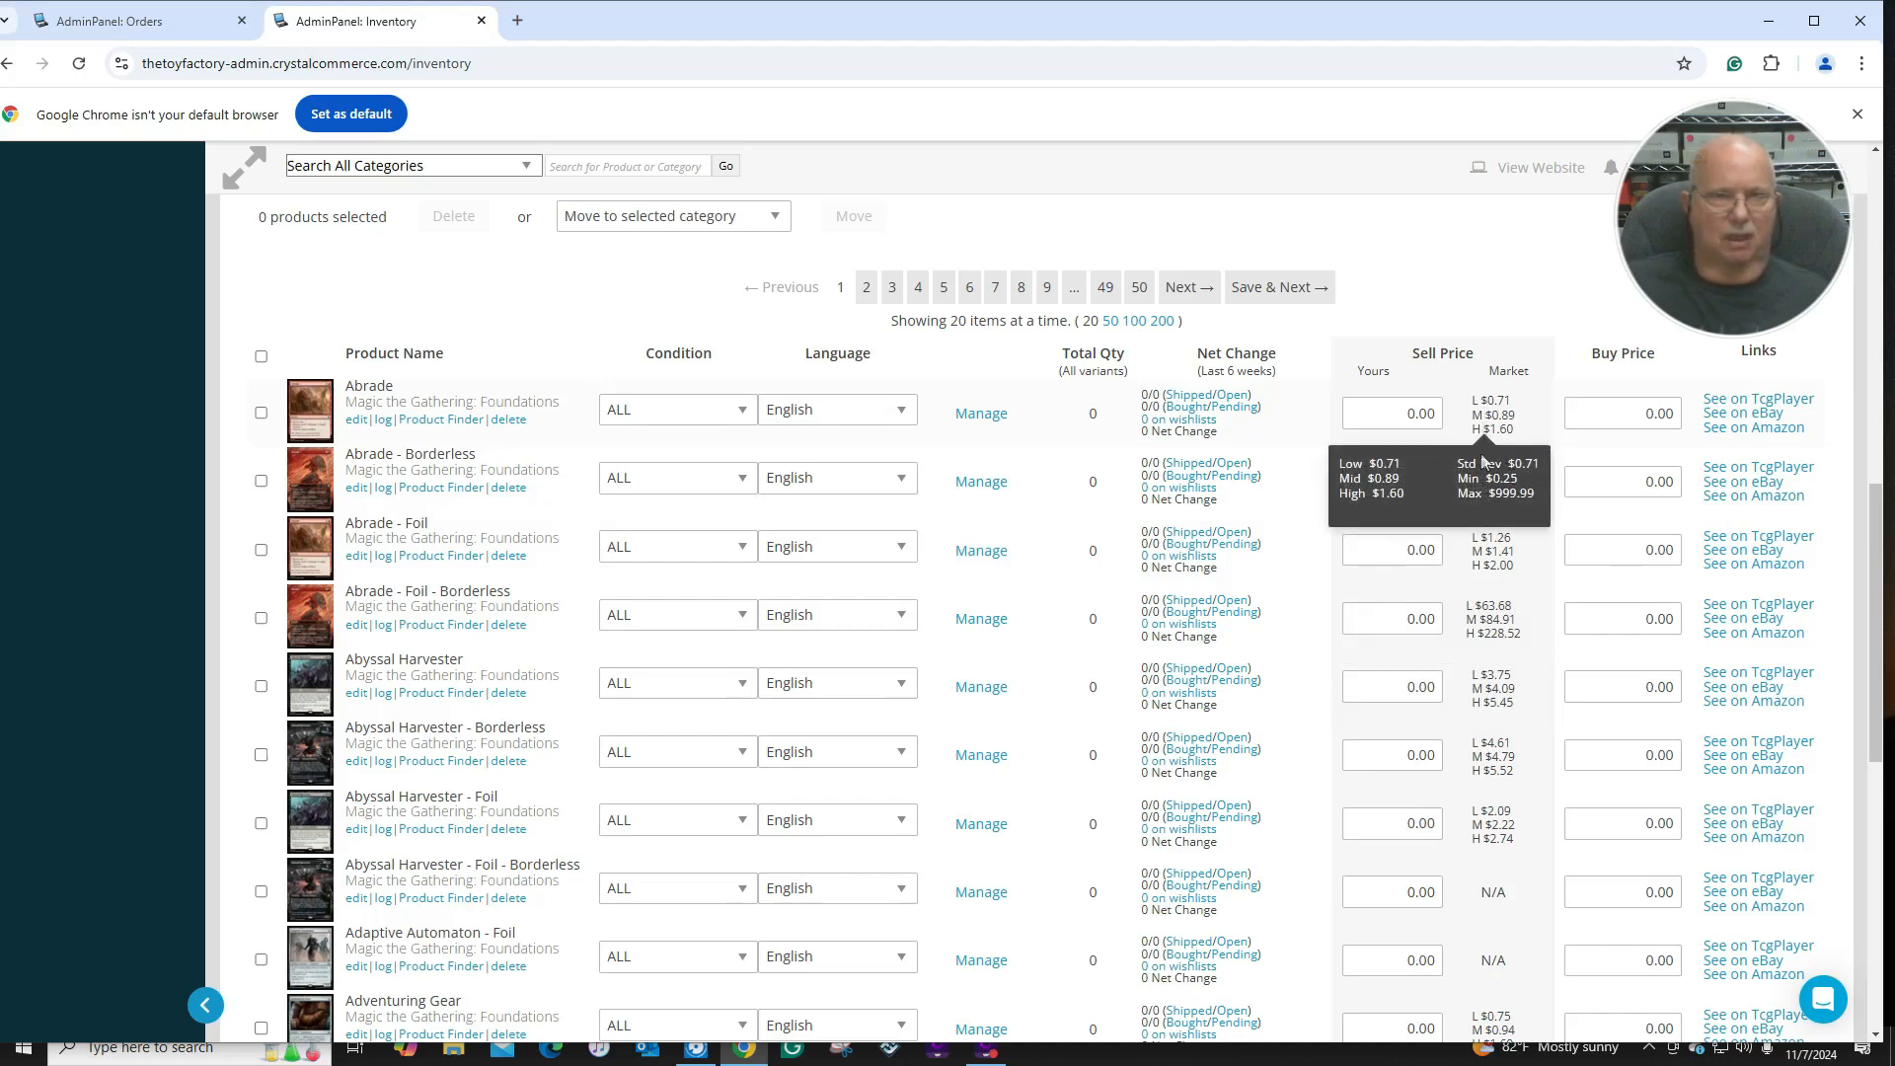
scroll(1374, 466, "up", 1)
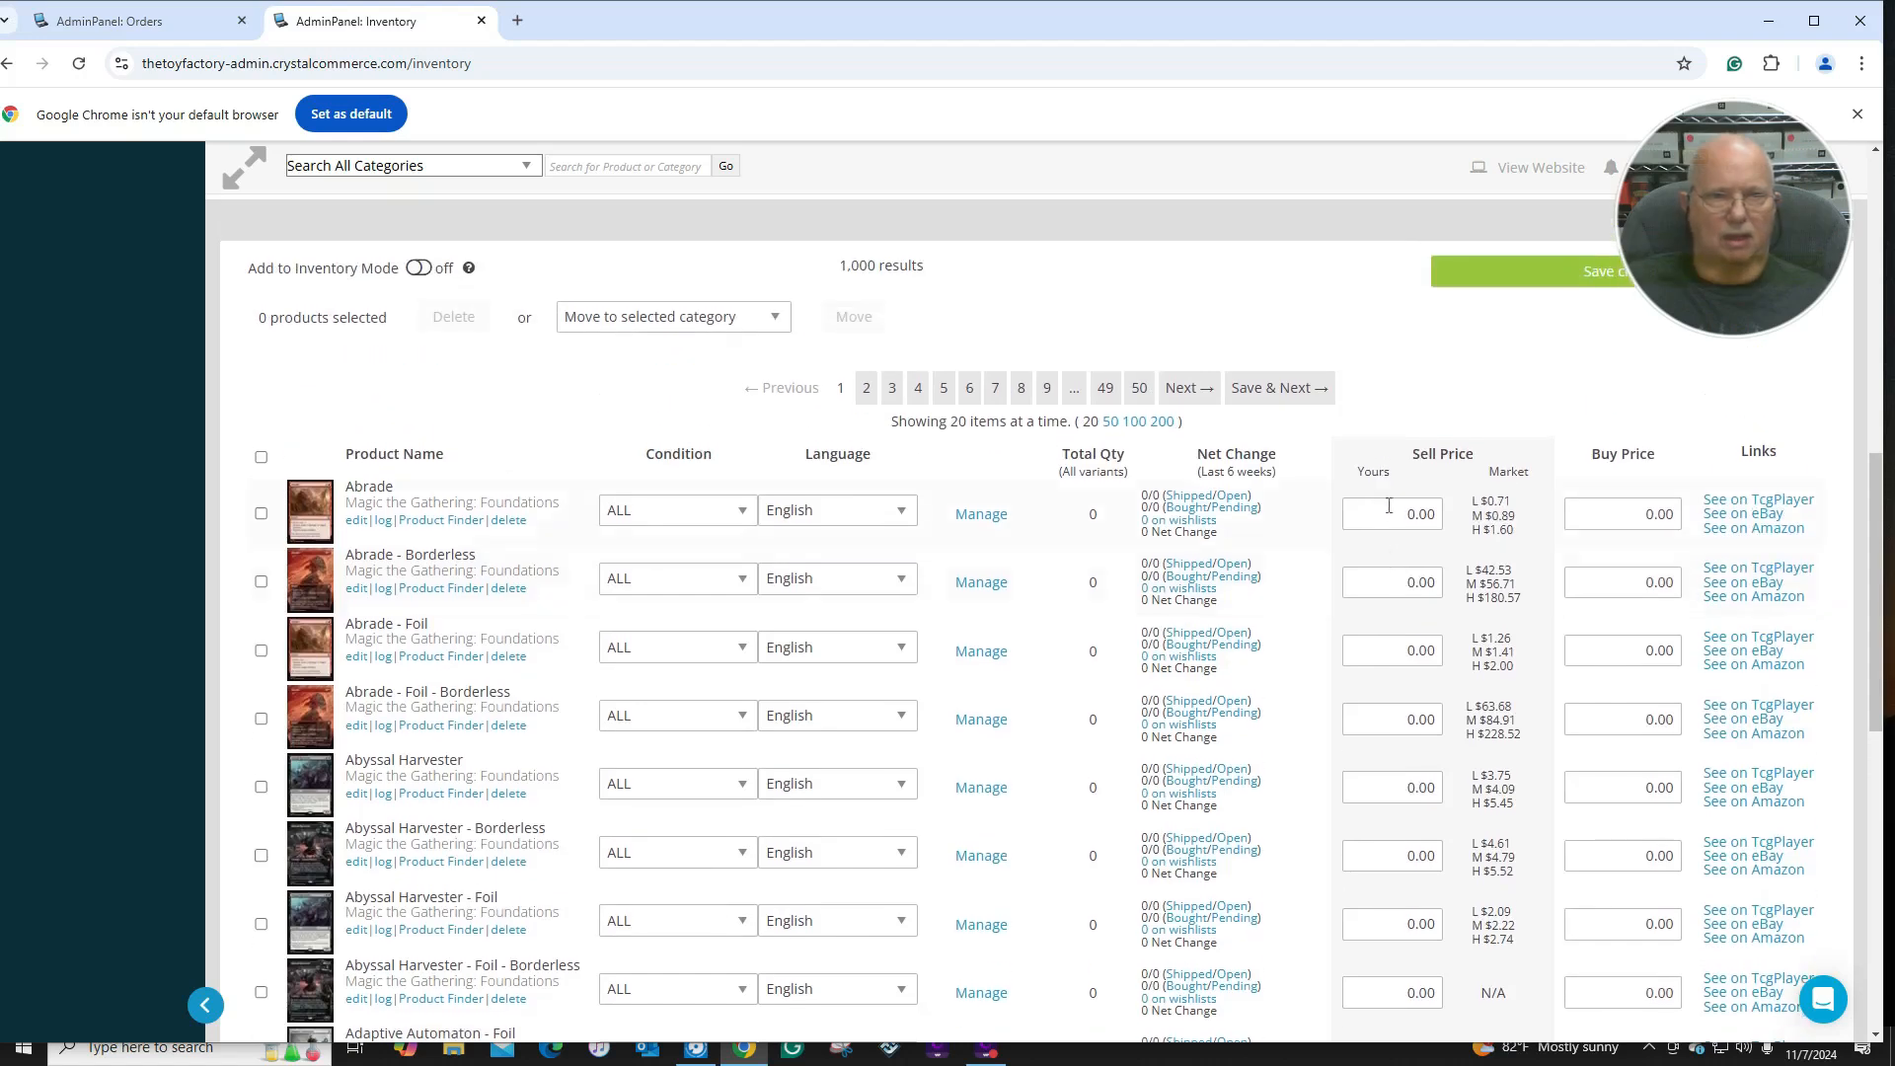
mouse_move(1476, 523)
Run a batch update on the Magic the Gathering: Foundations products that sets their sell price to 100% of Average Market Price.
scroll(1465, 536, "up", 2)
scroll(1465, 536, "up", 6)
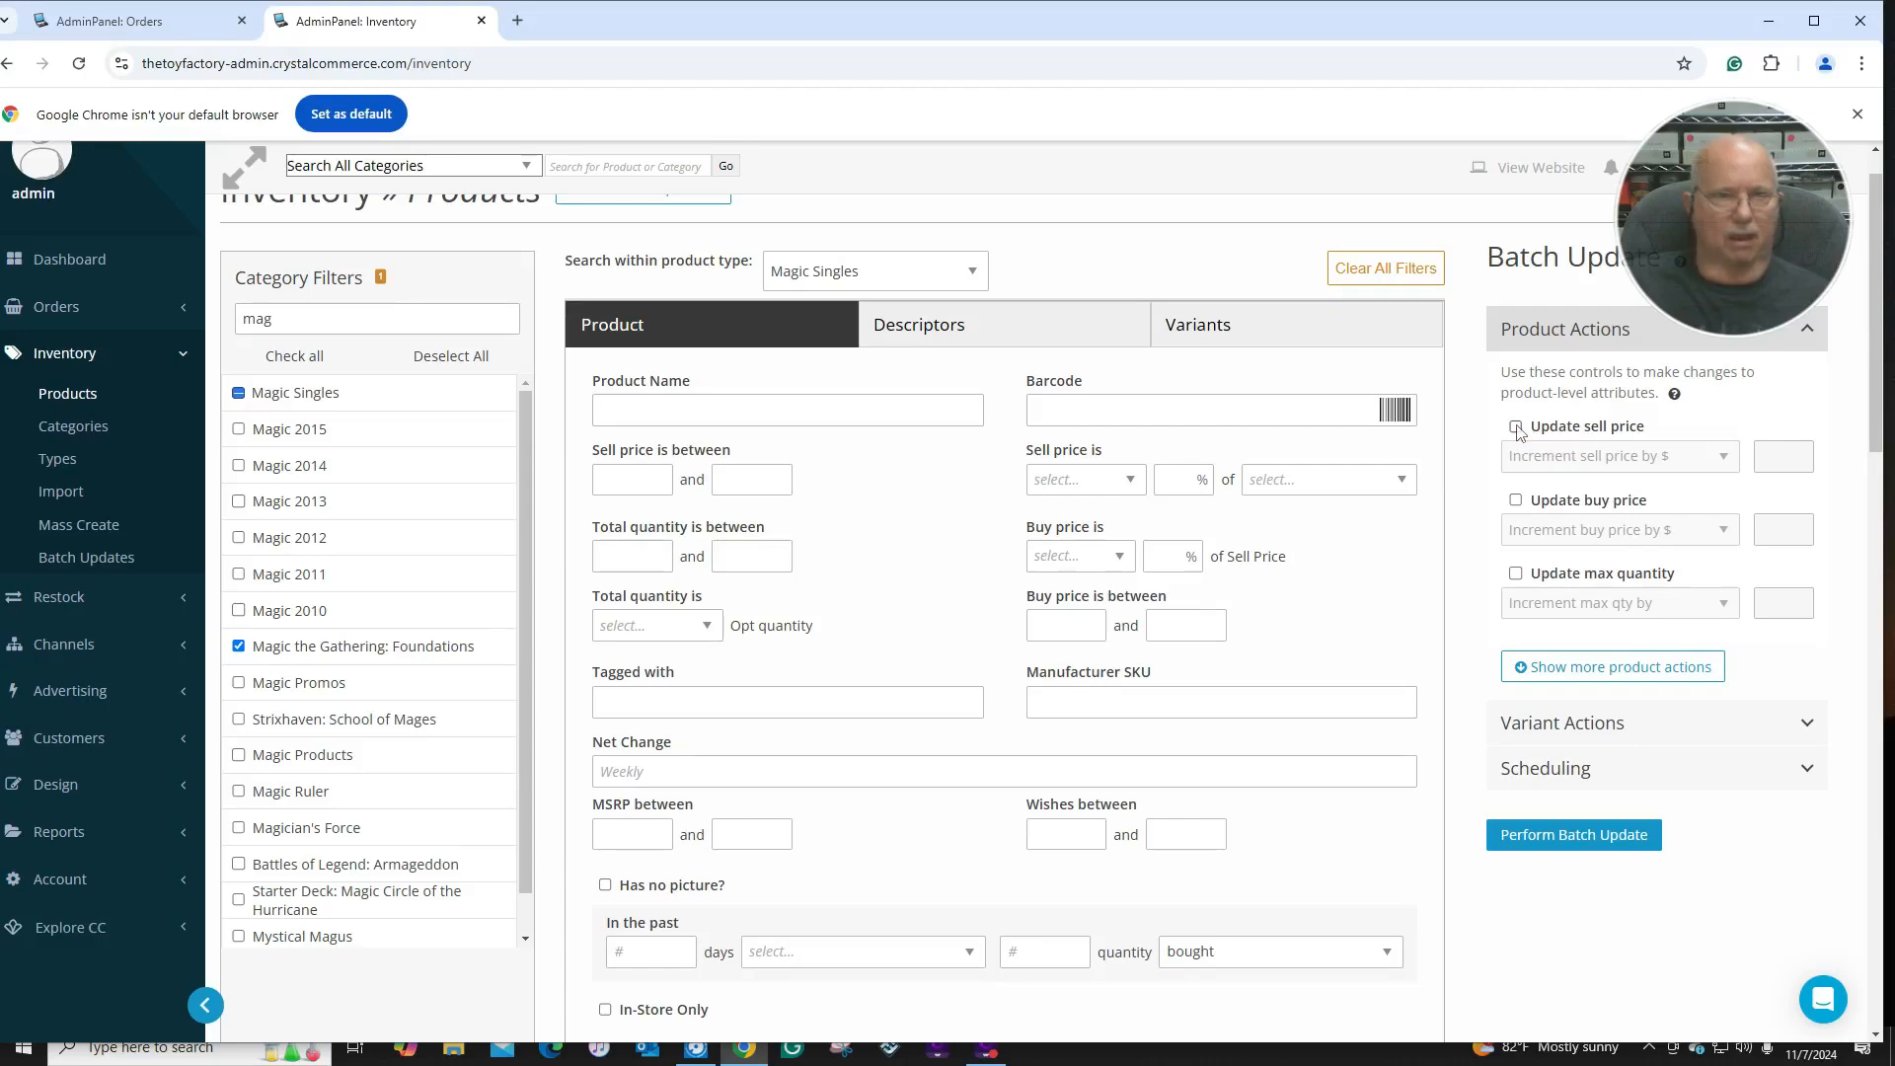
left_click(1516, 427)
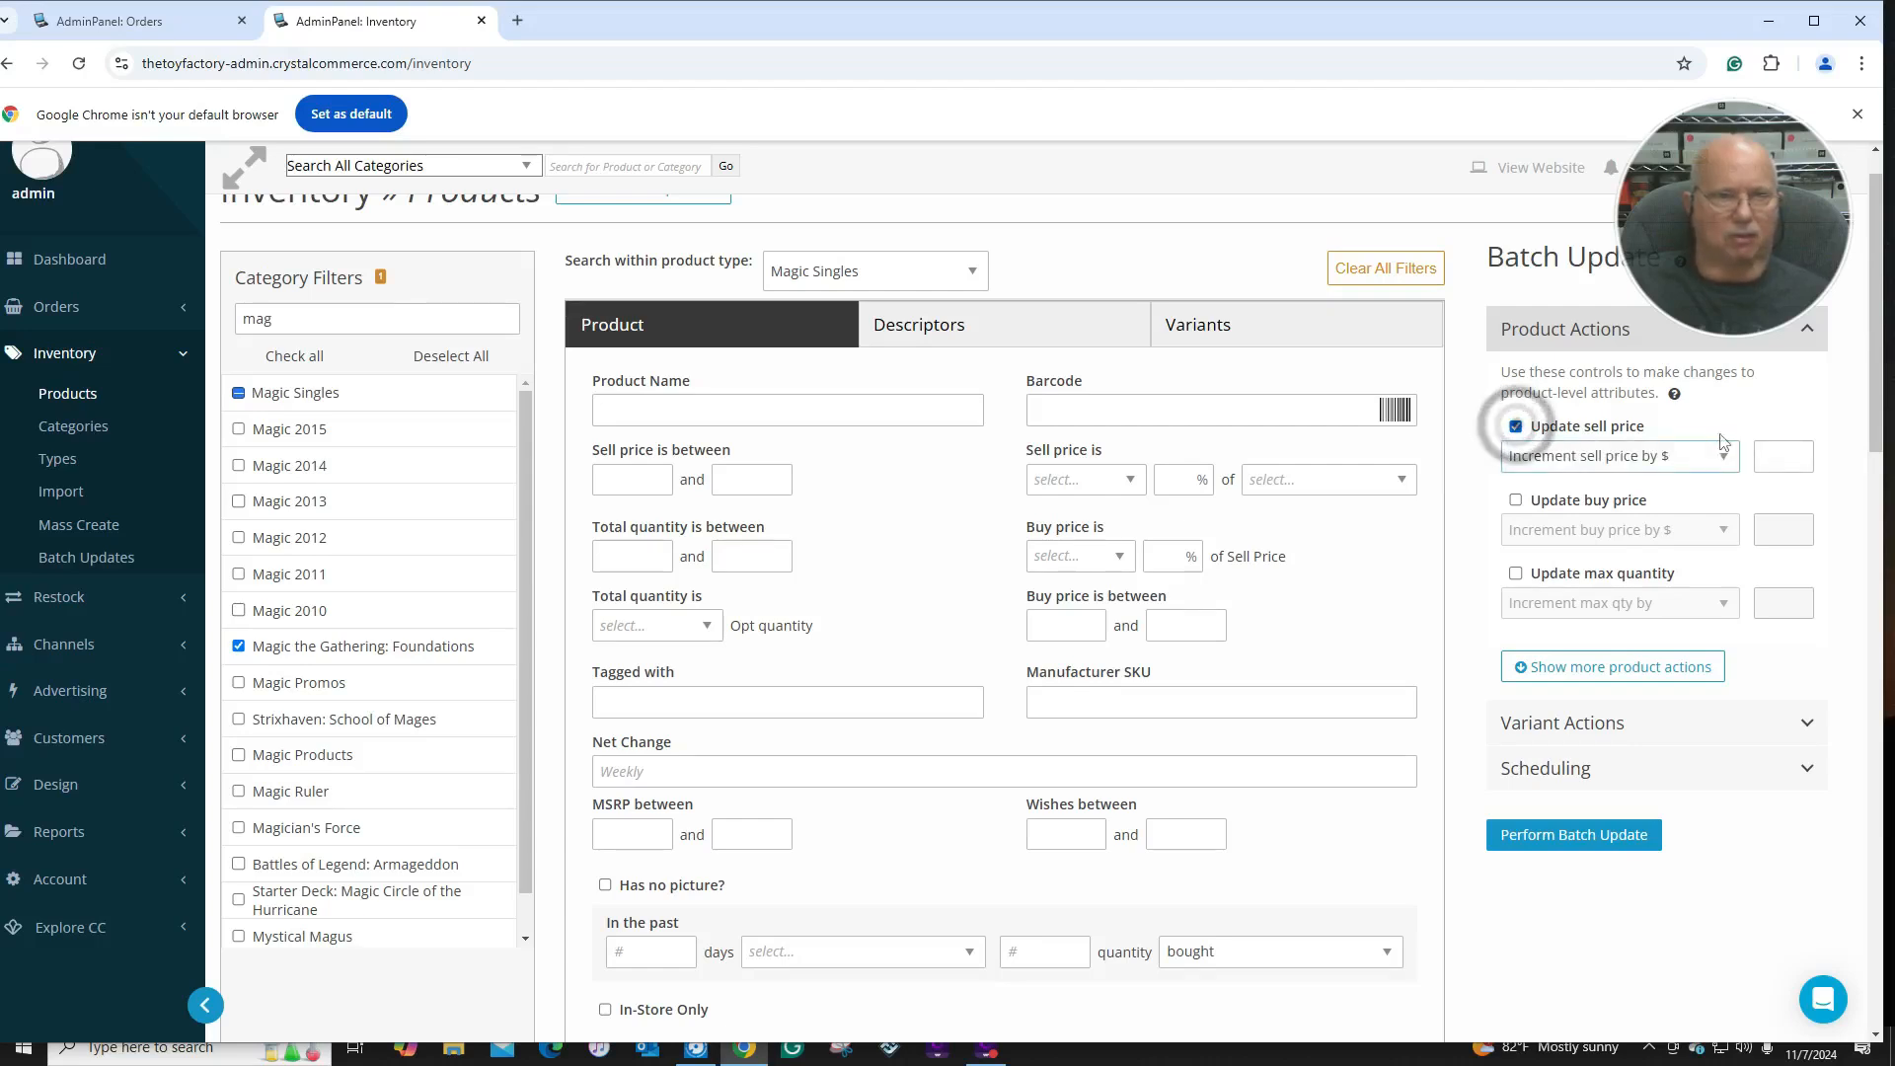
left_click(1722, 459)
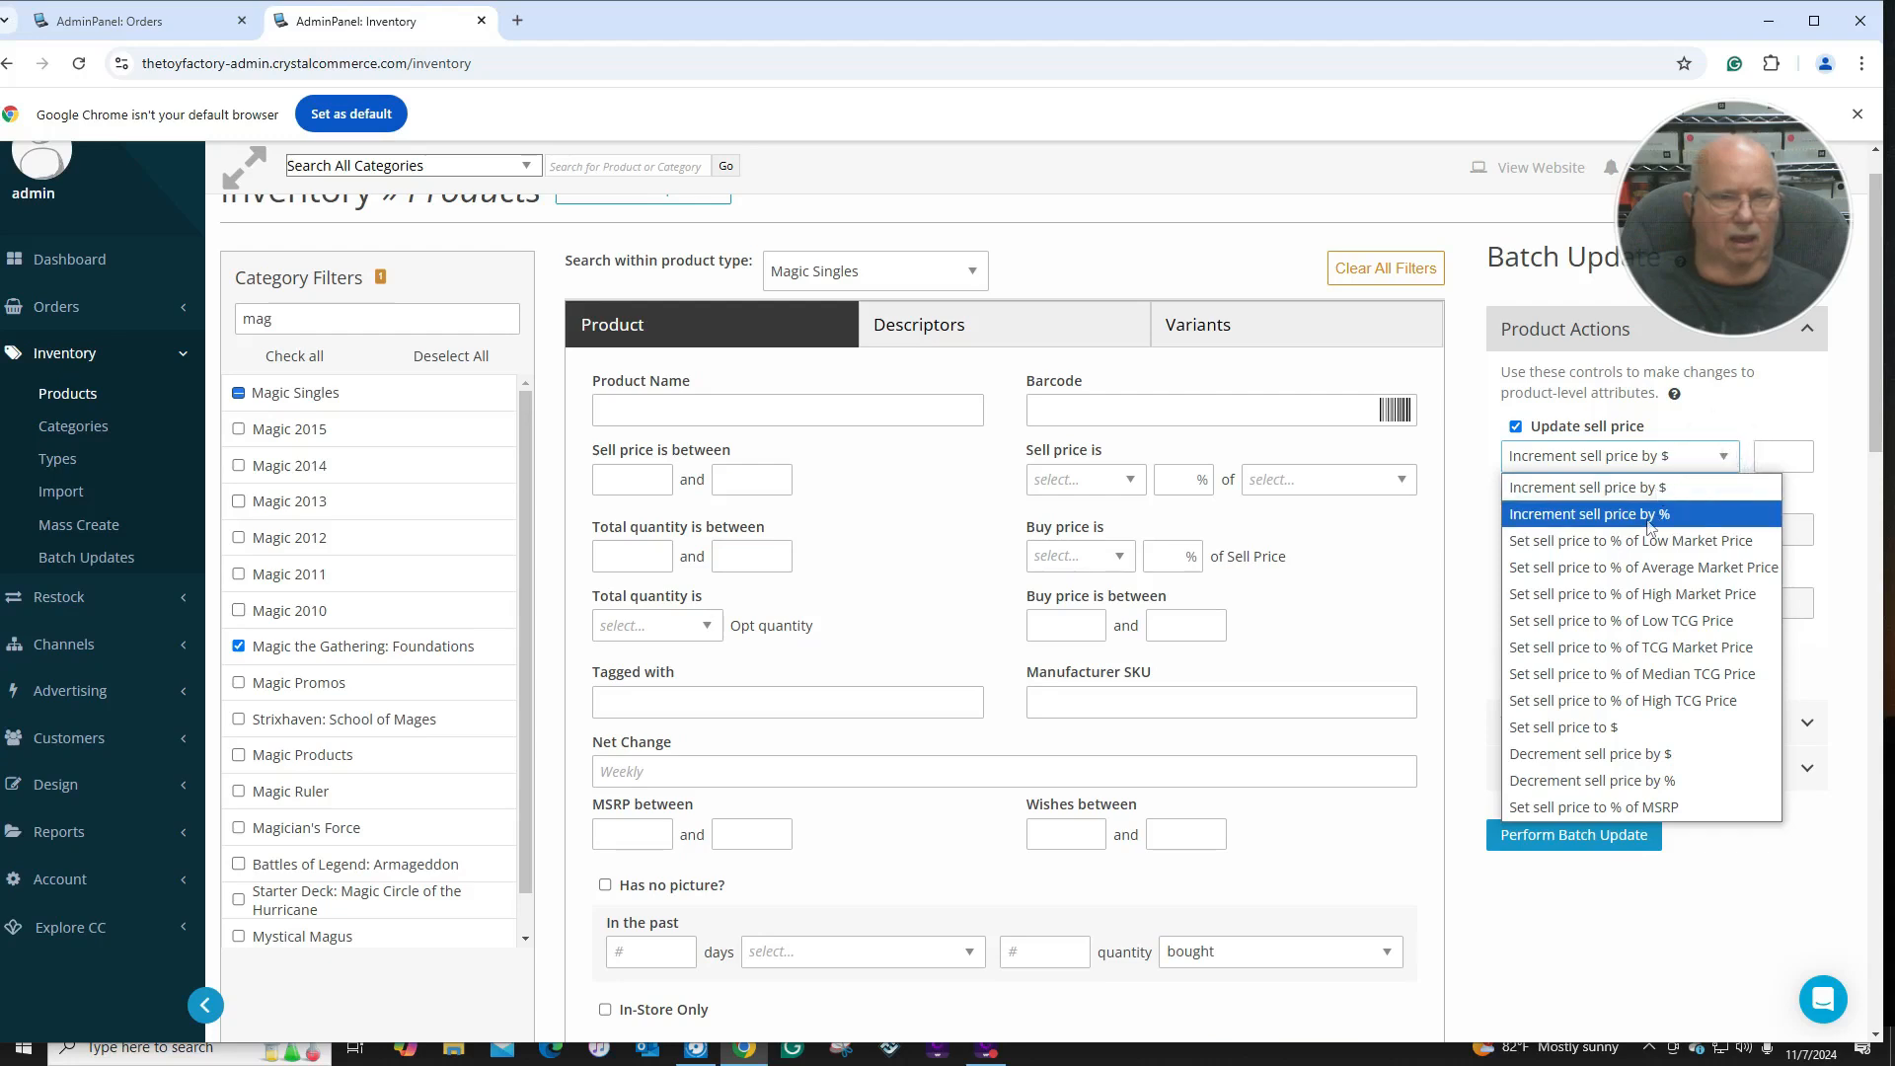
left_click(1672, 570)
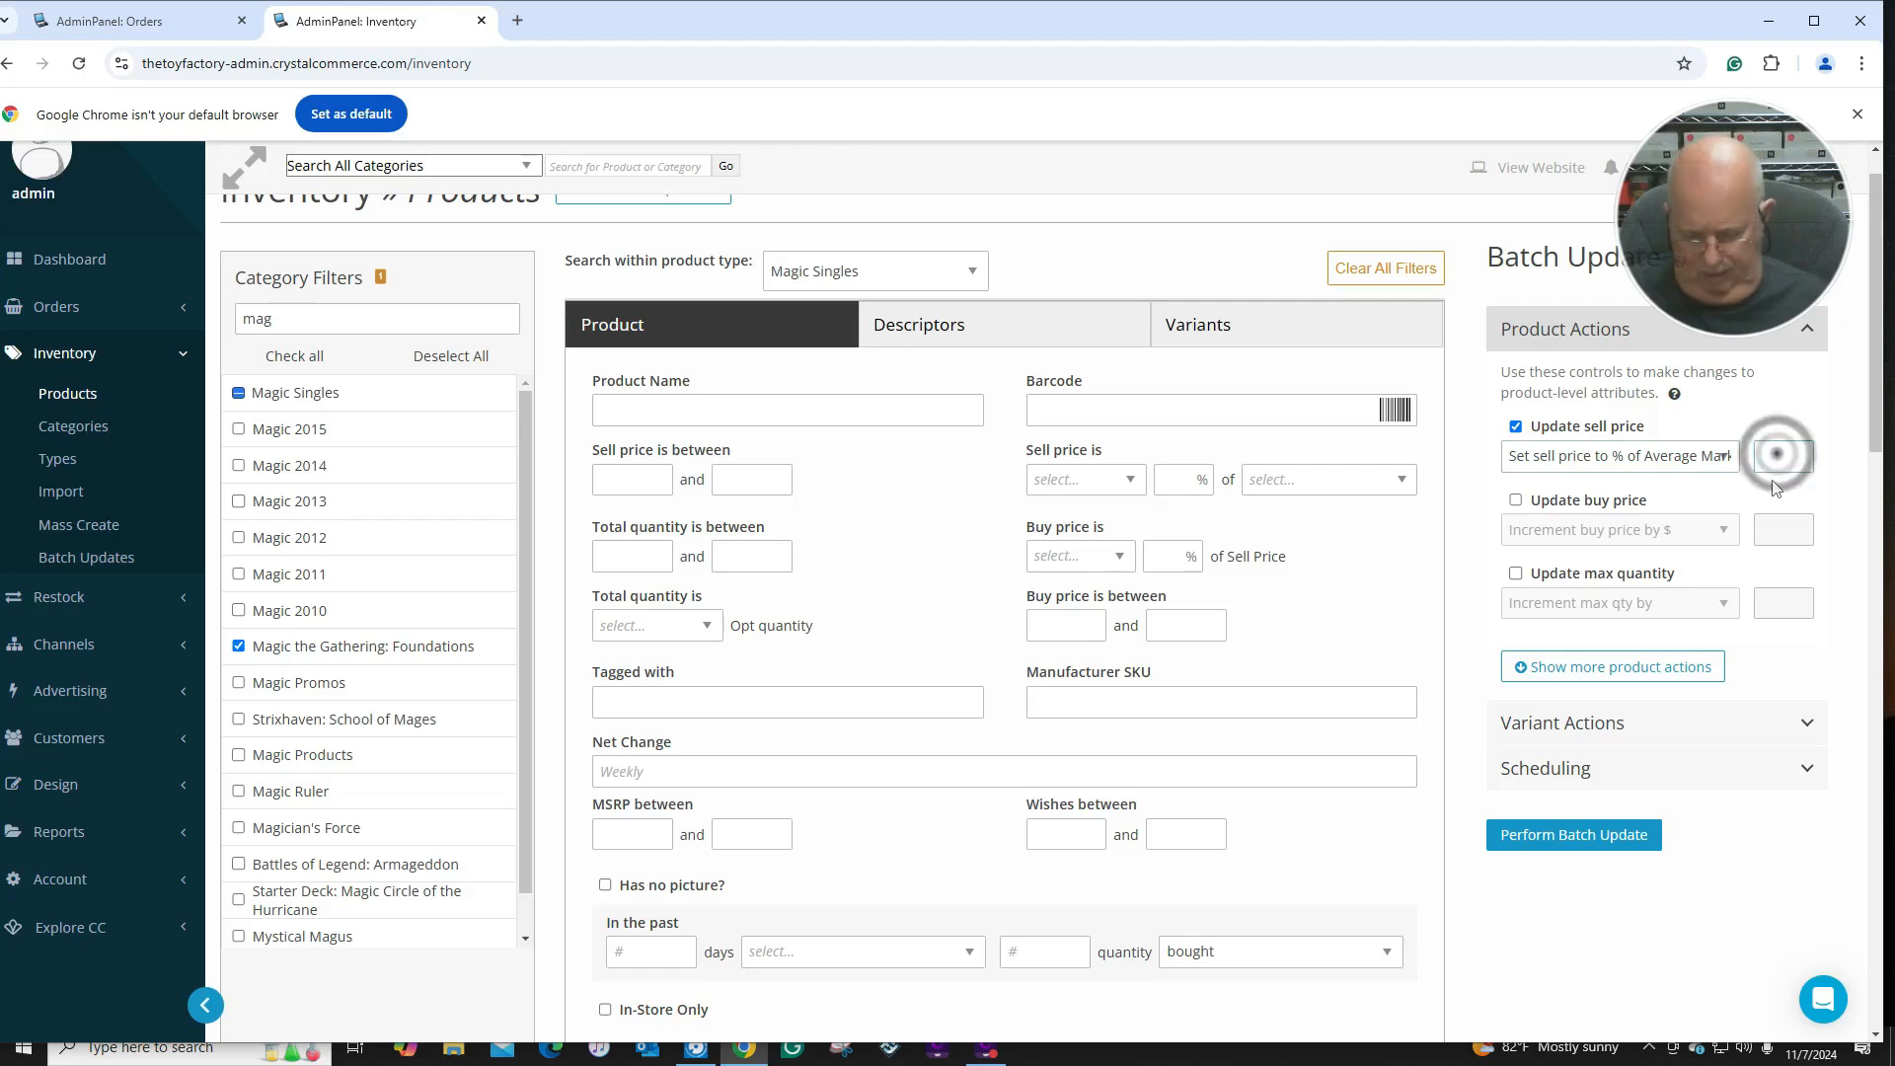
type("100")
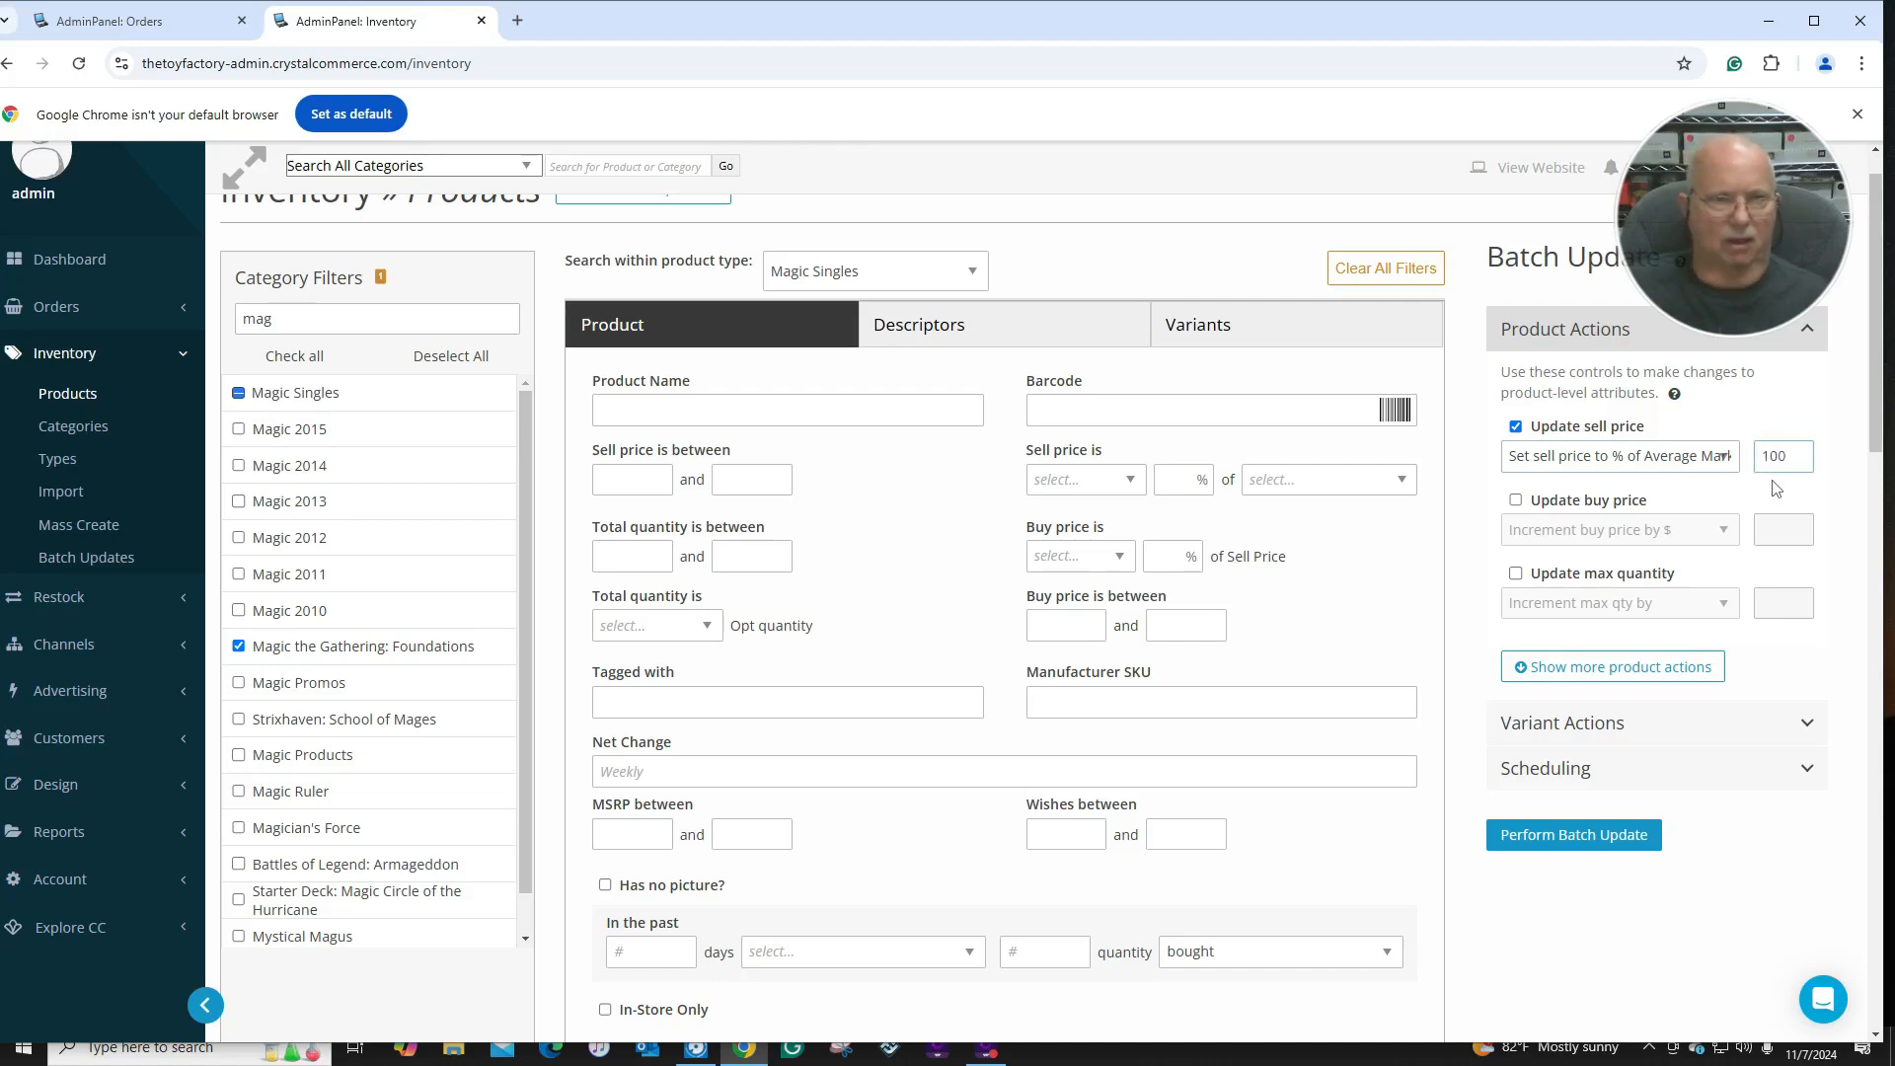
left_click(1577, 835)
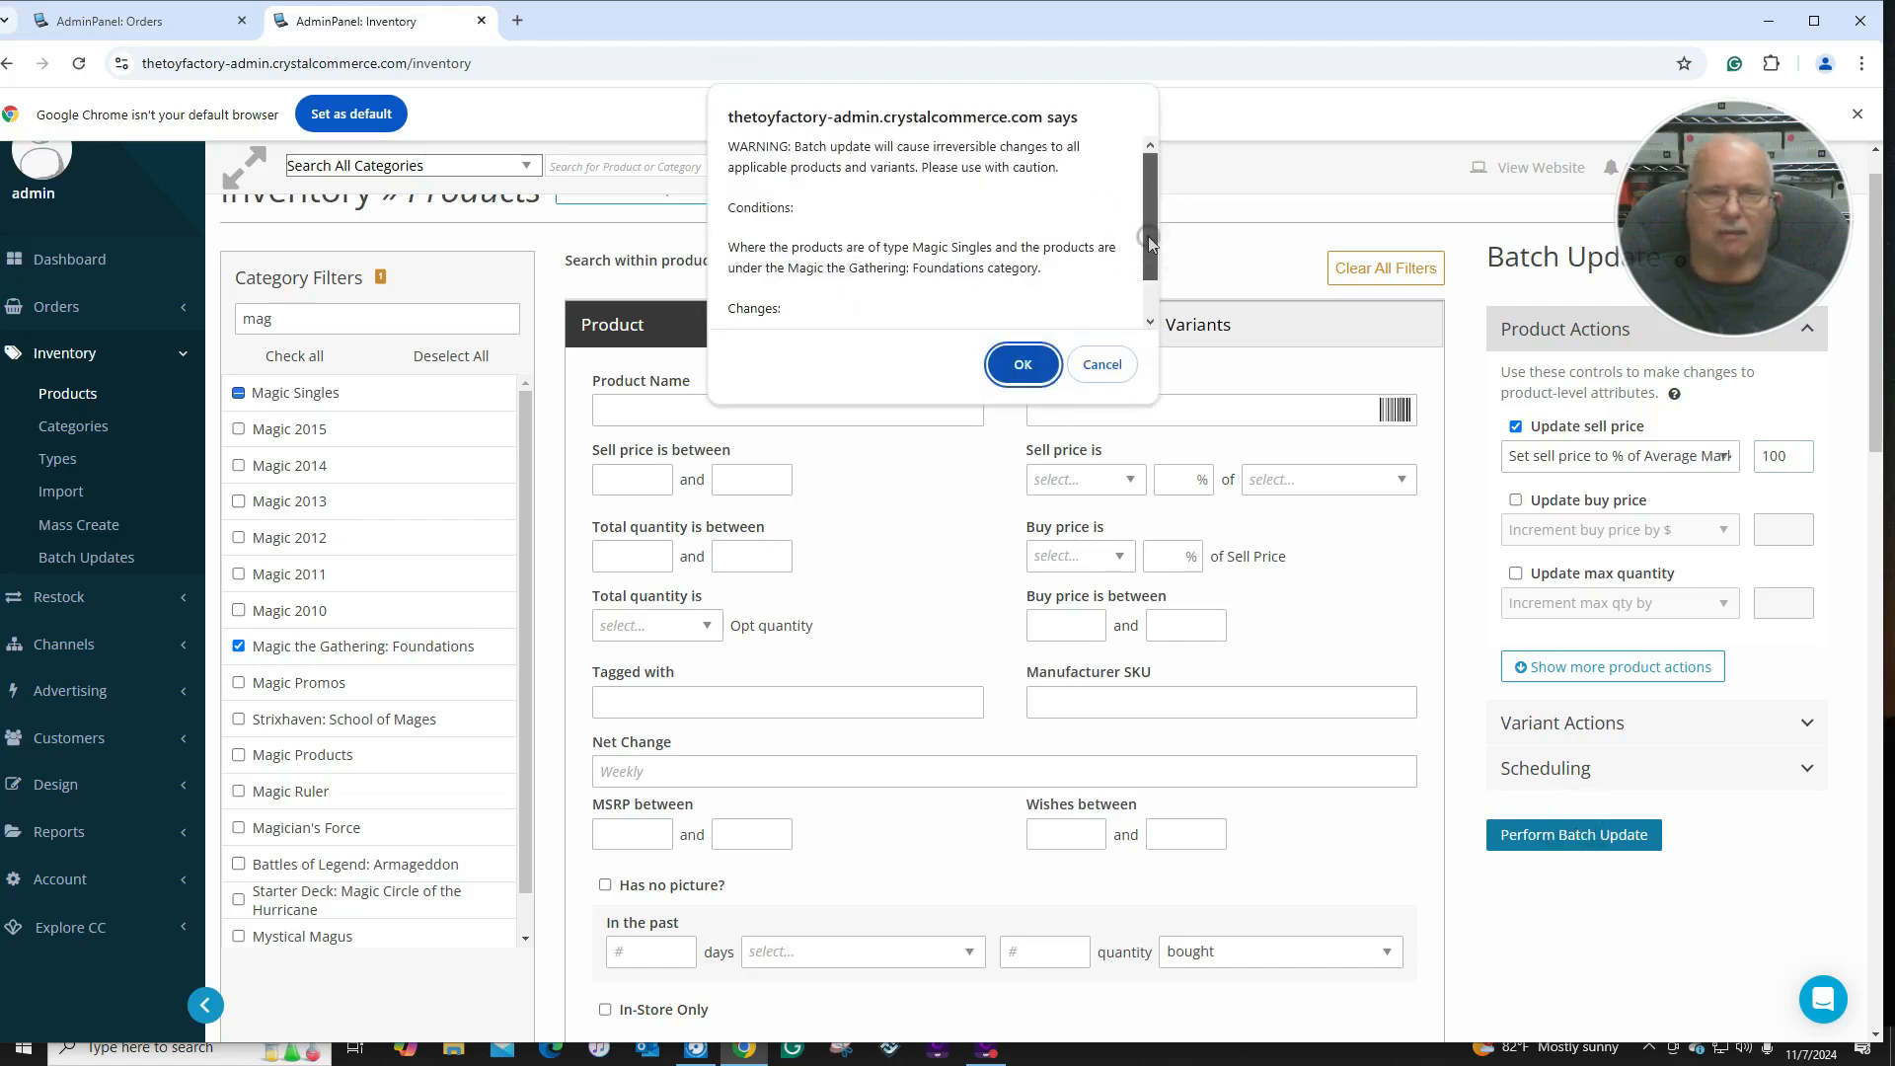
left_click_drag(1147, 234, 1150, 271)
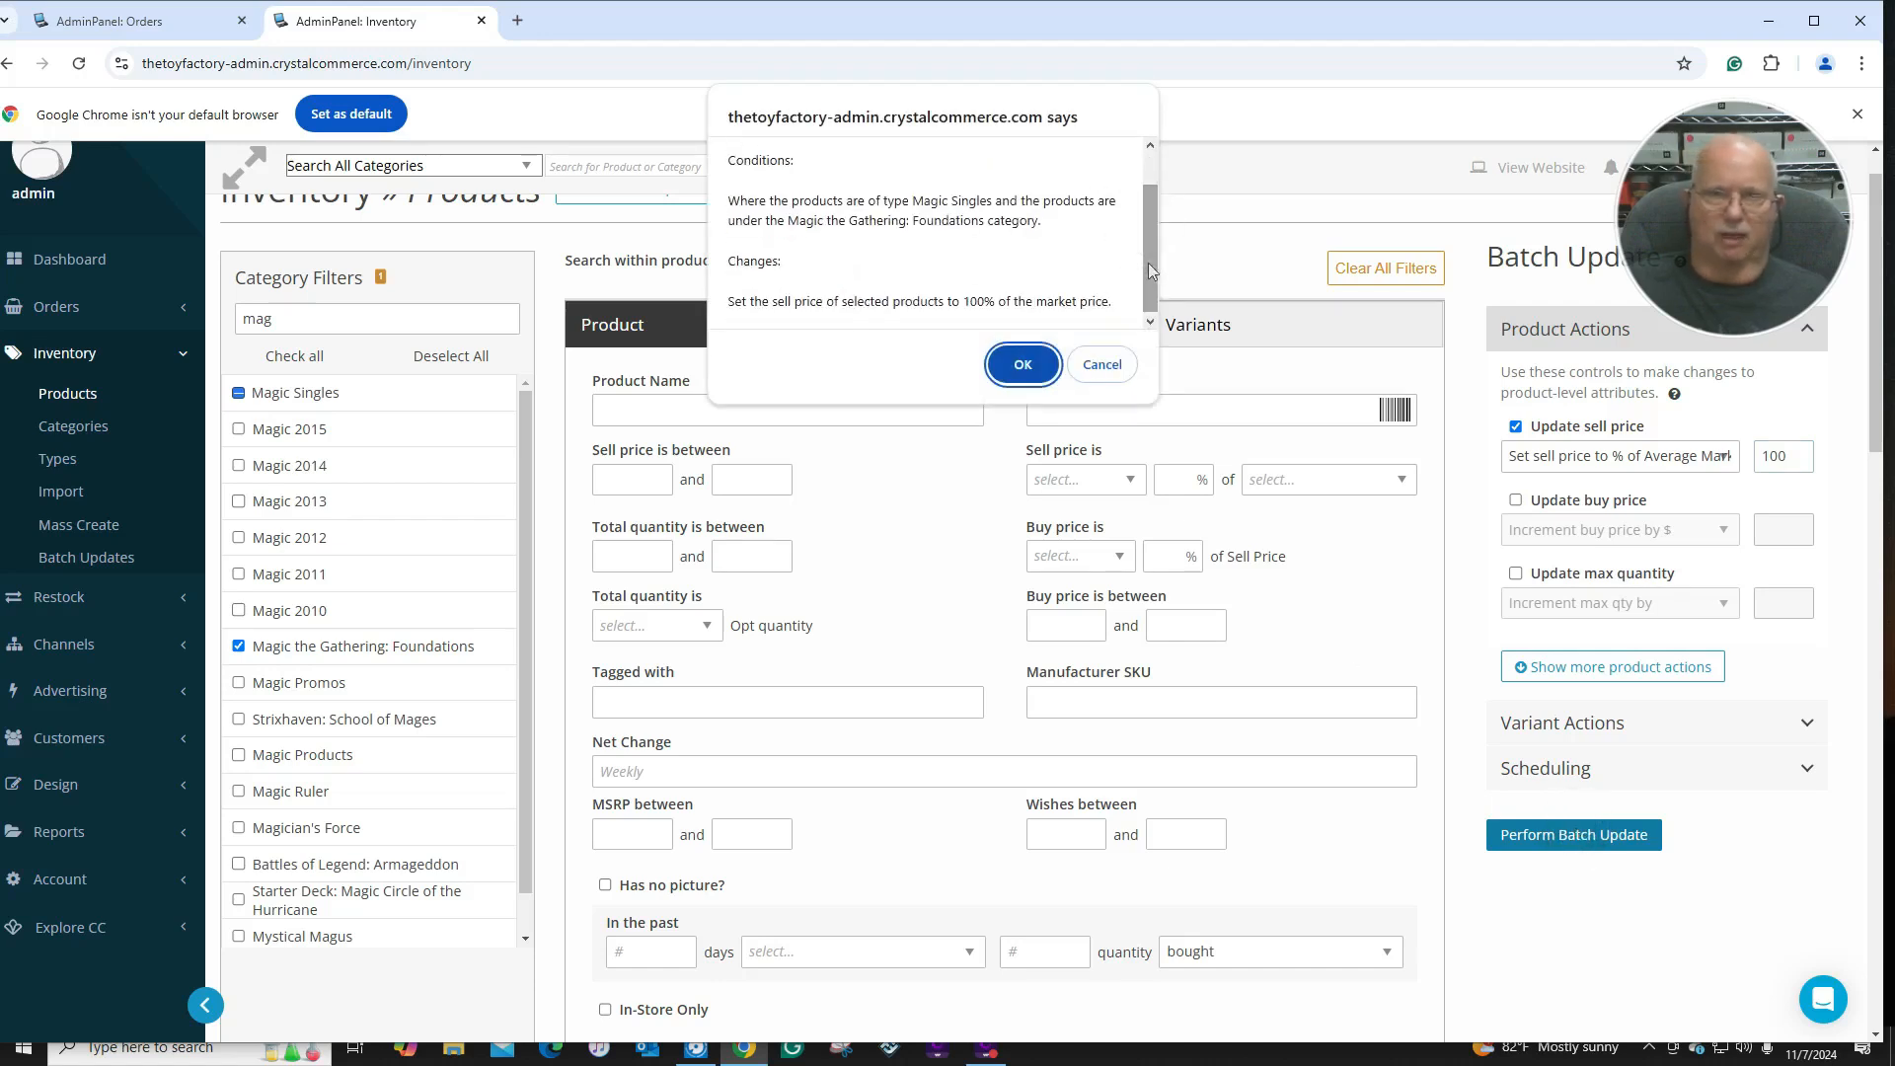
left_click(1022, 365)
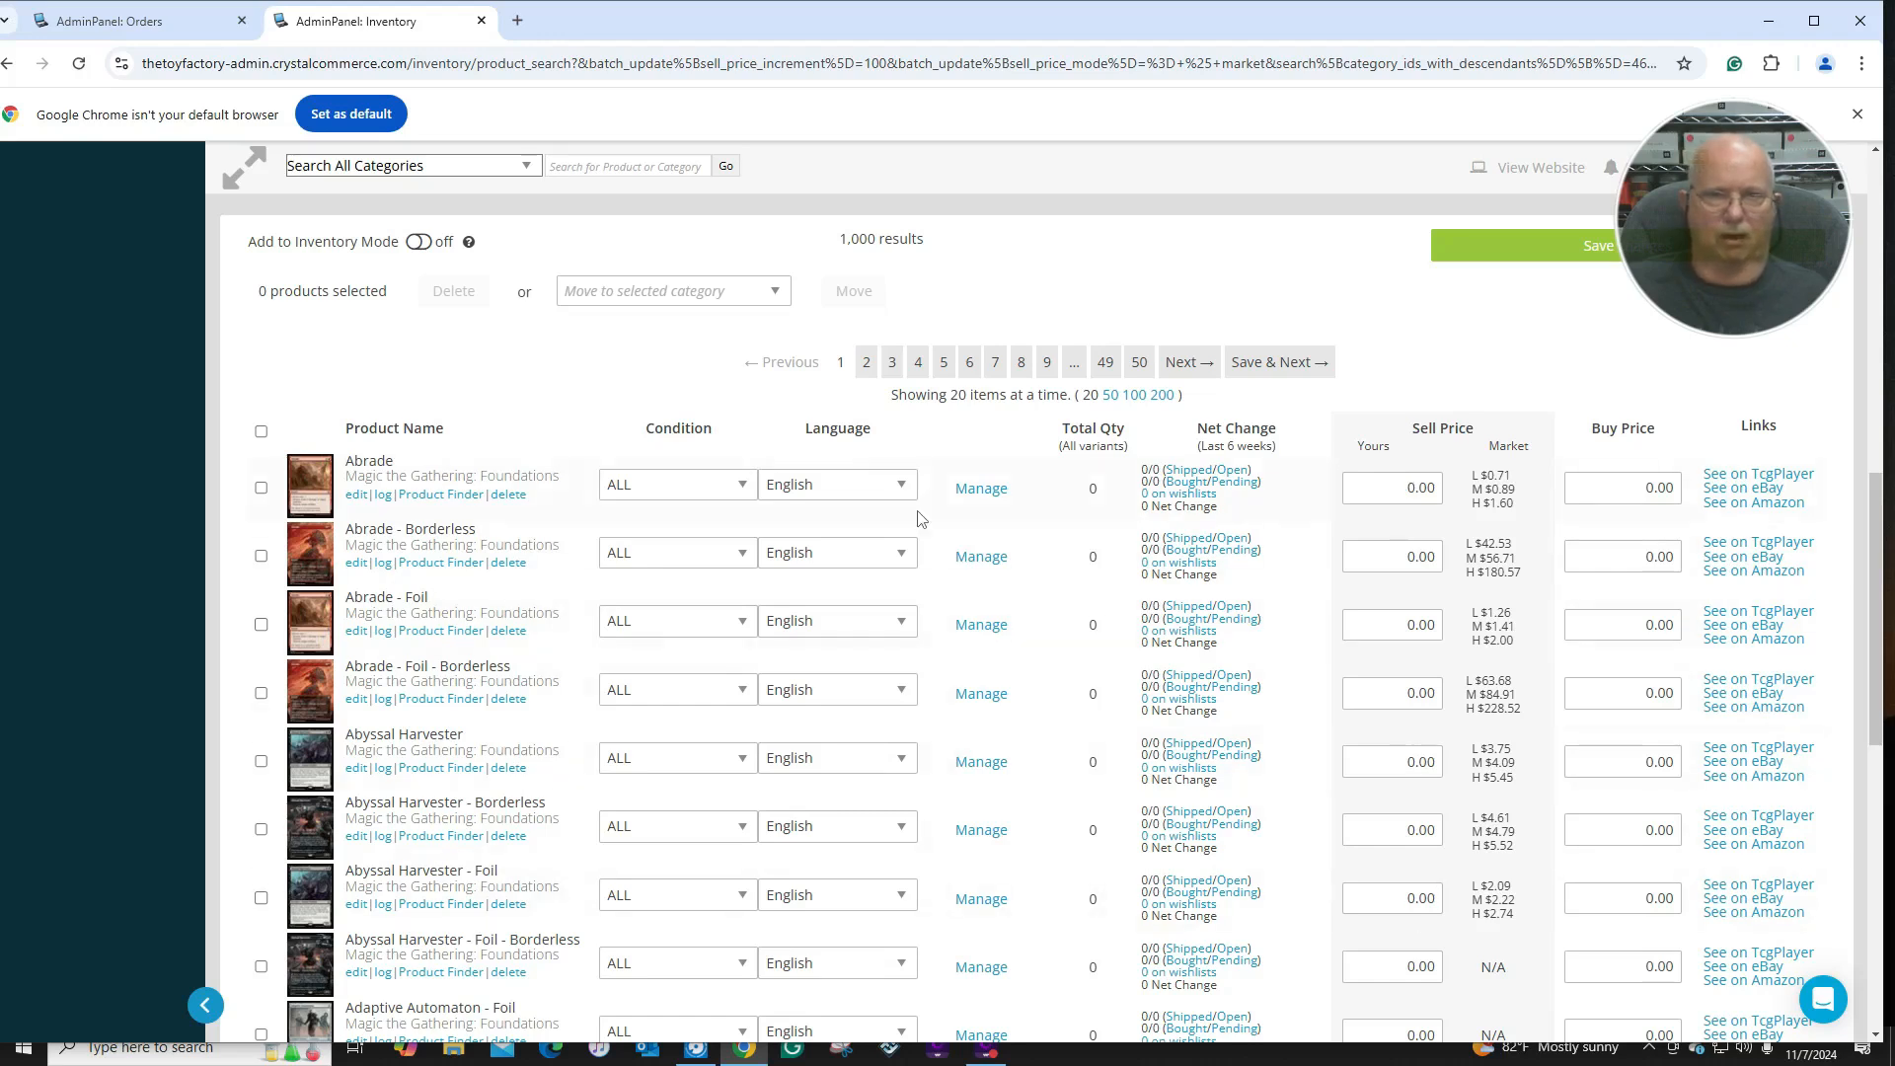
Reload the product results to check whether the new sell prices have been applied to the Foundations cards.
scroll(688, 365, "up", 1)
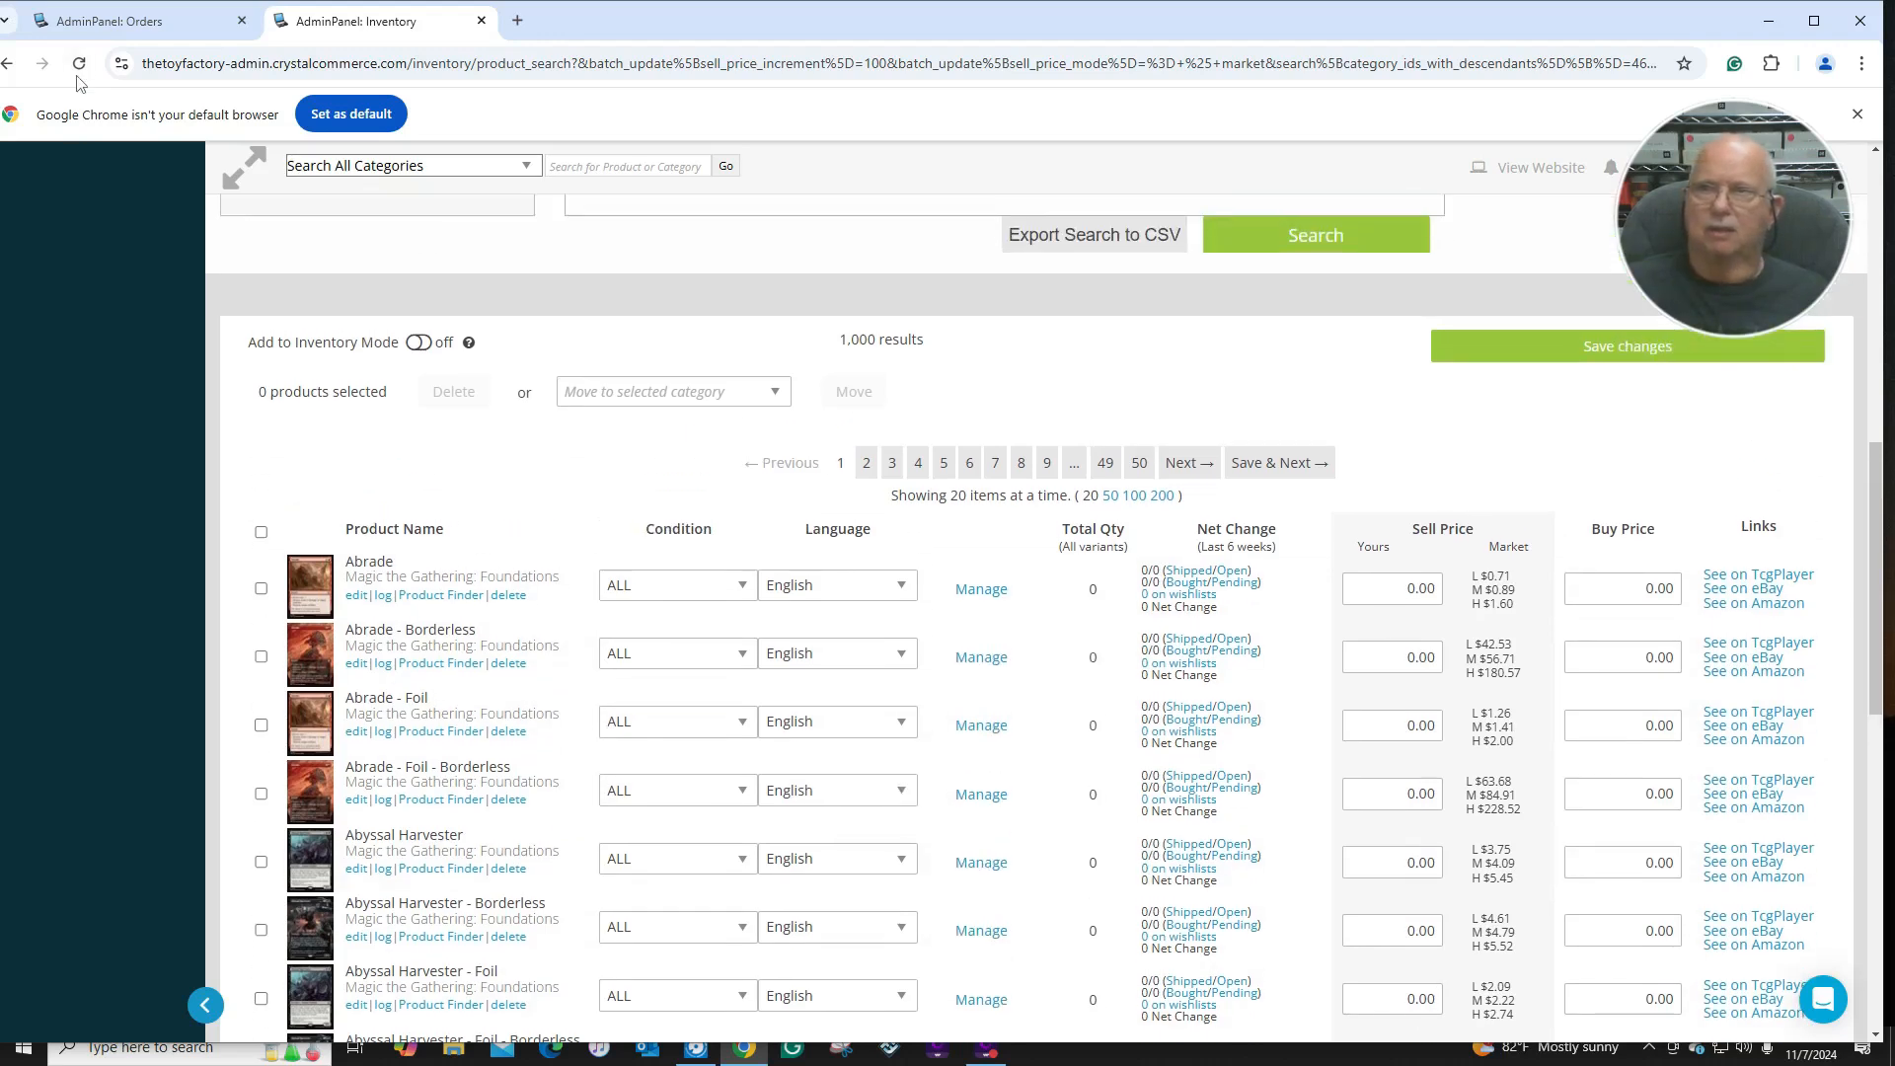
left_click(79, 63)
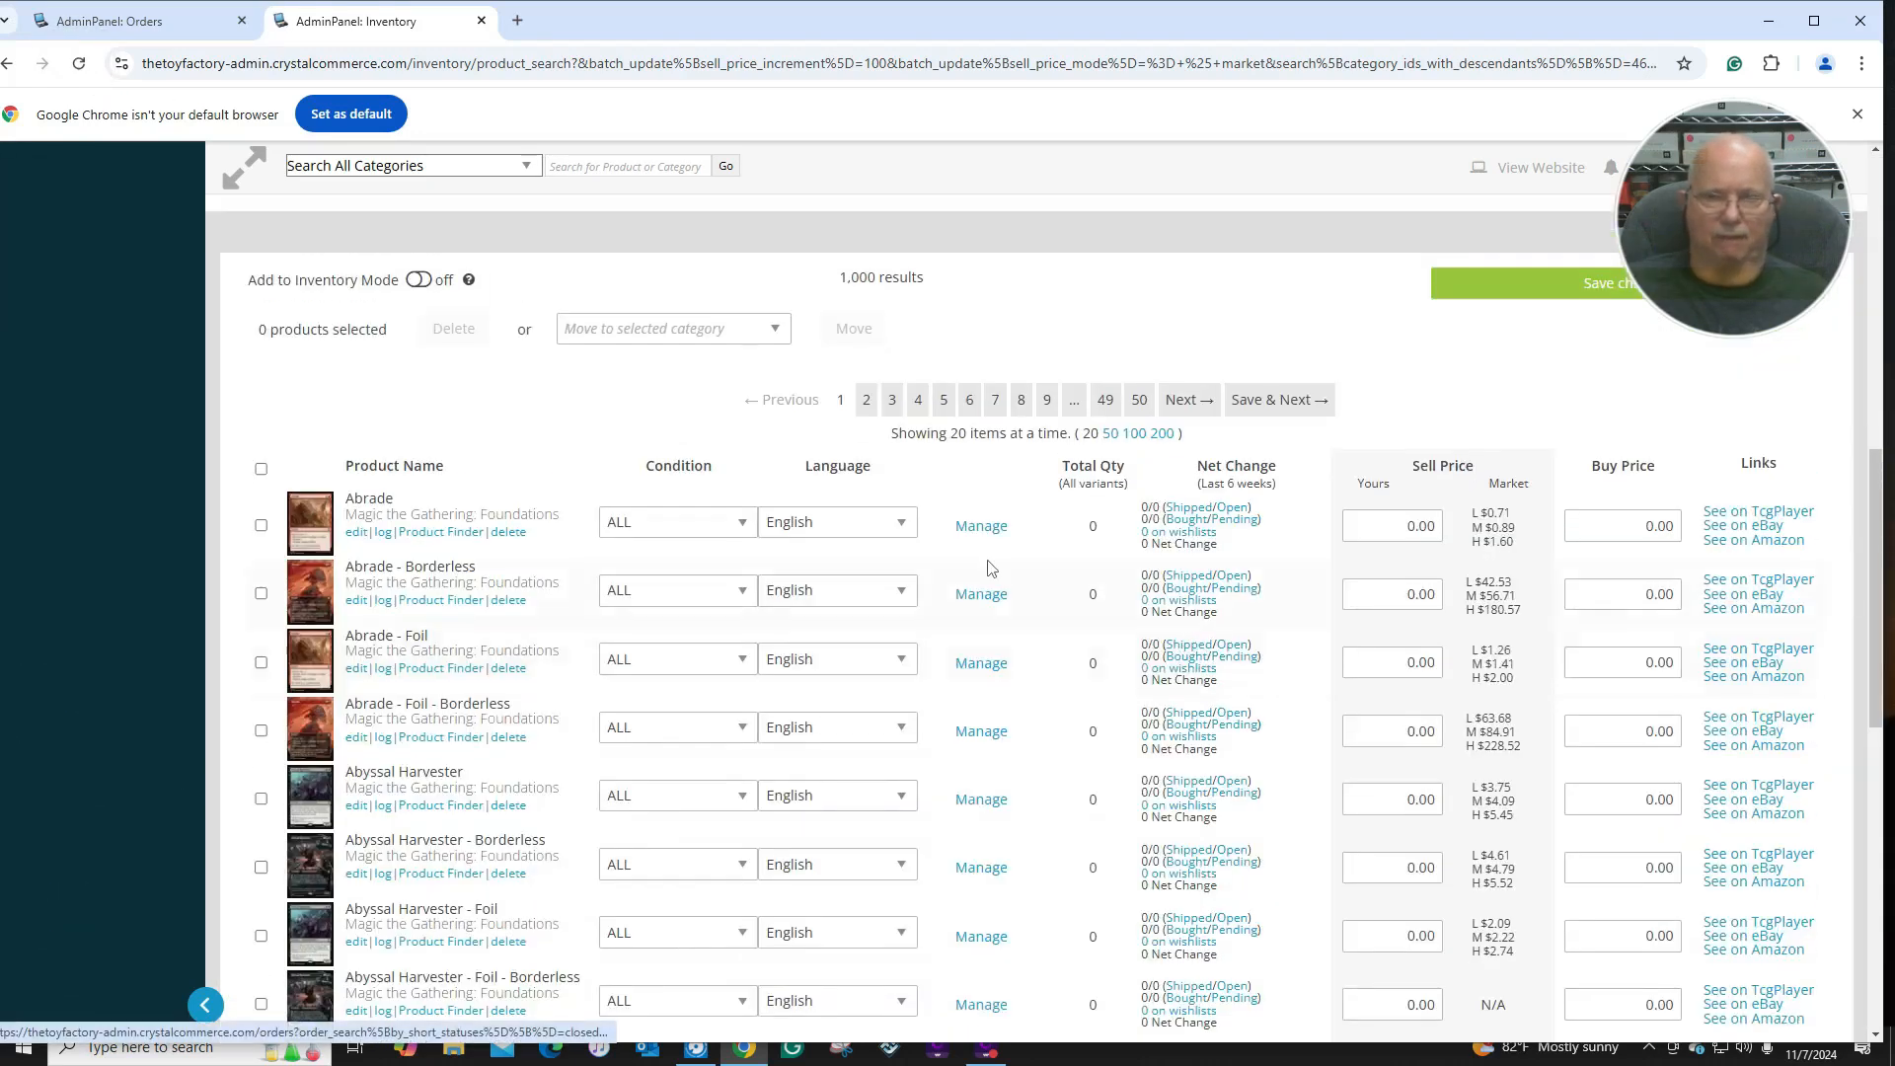
scroll(631, 508, "up", 1)
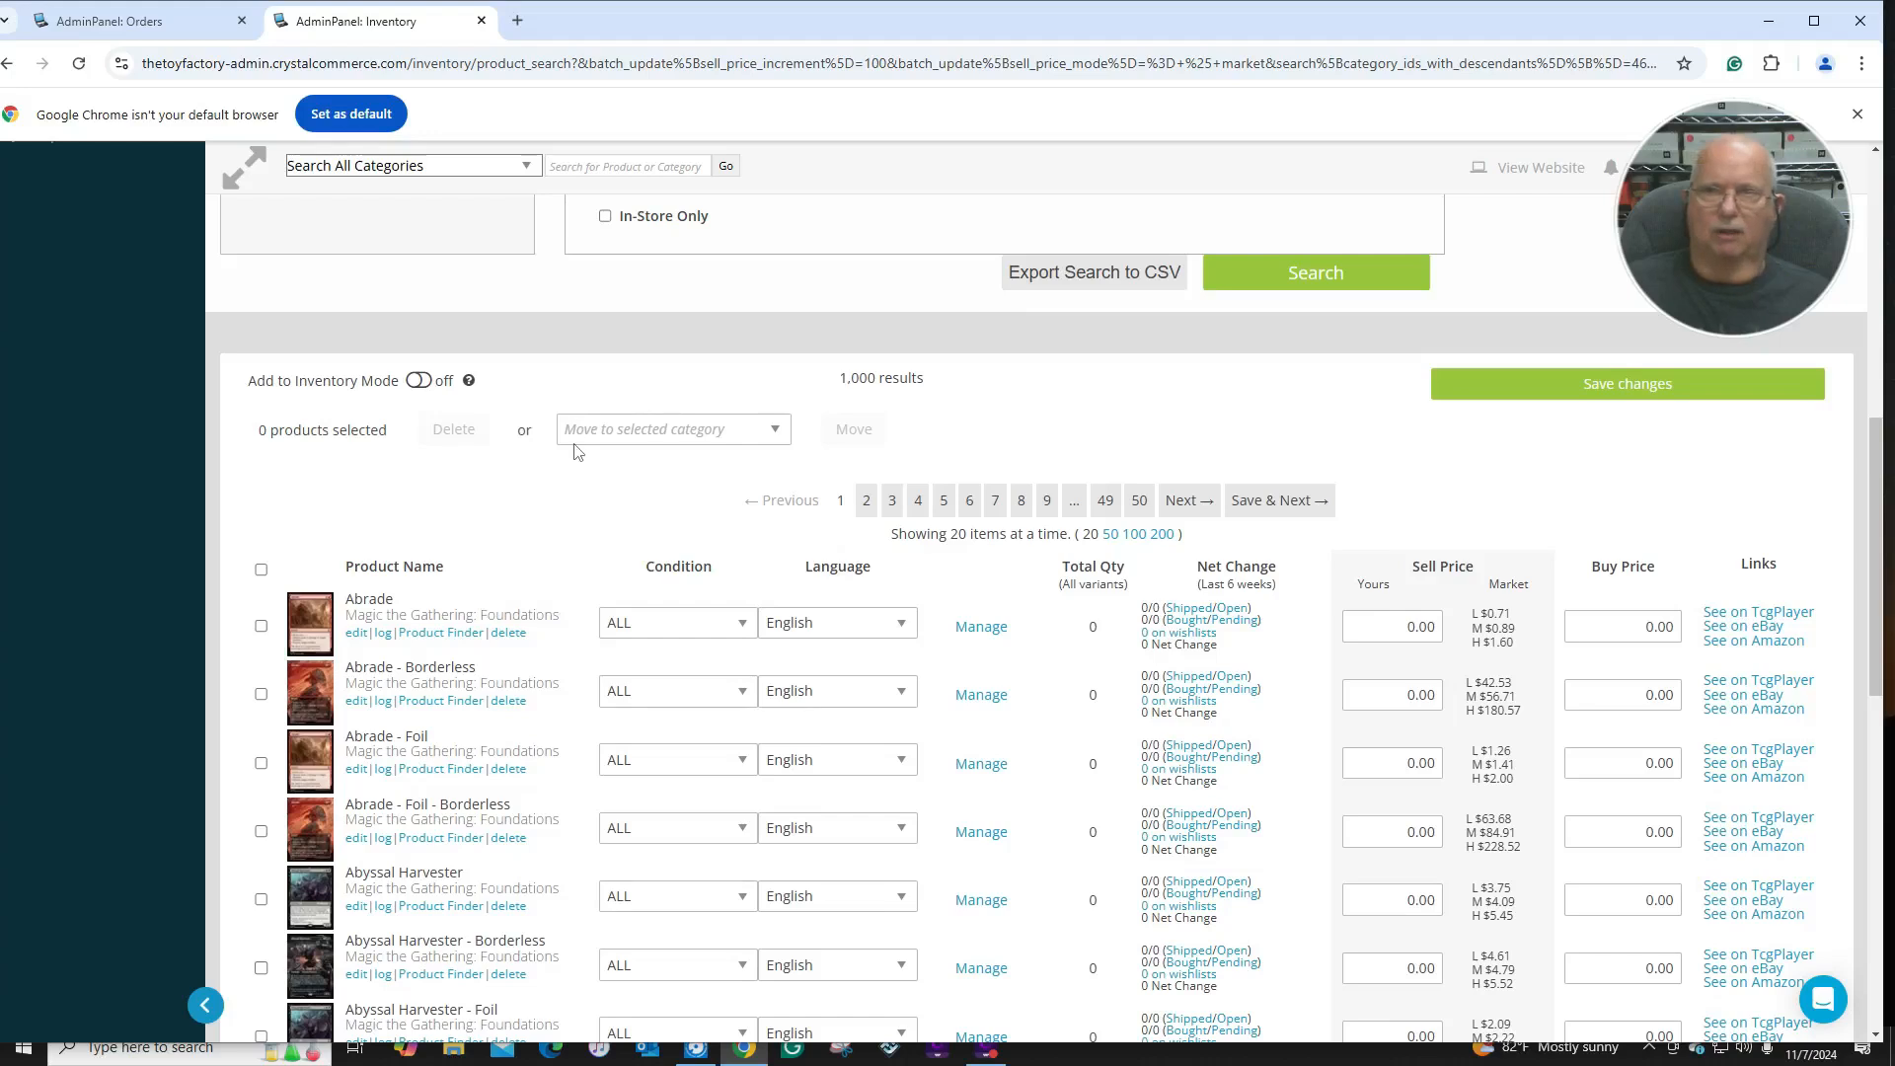
left_click(78, 66)
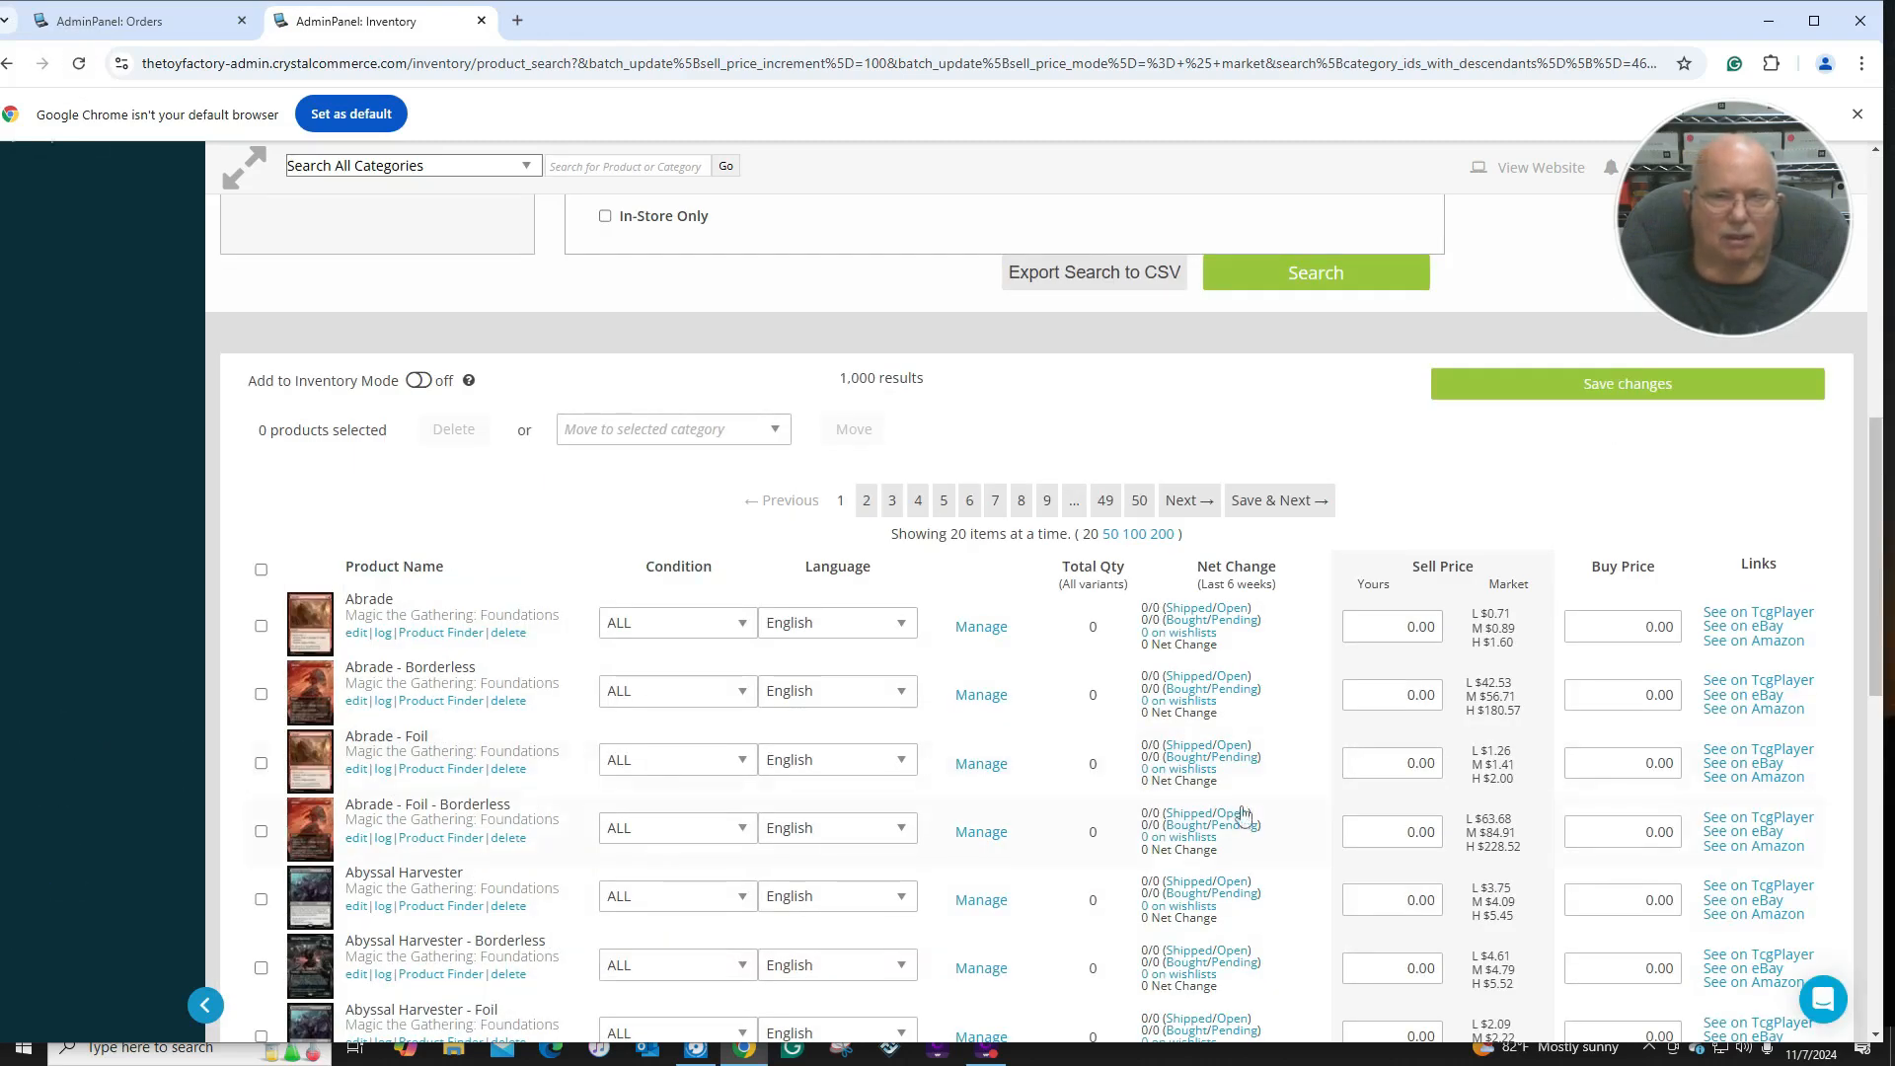
Open the inventory's batch updates list and refresh it to check the status of the Foundations price update.
scroll(324, 370, "up", 3)
scroll(324, 370, "up", 2)
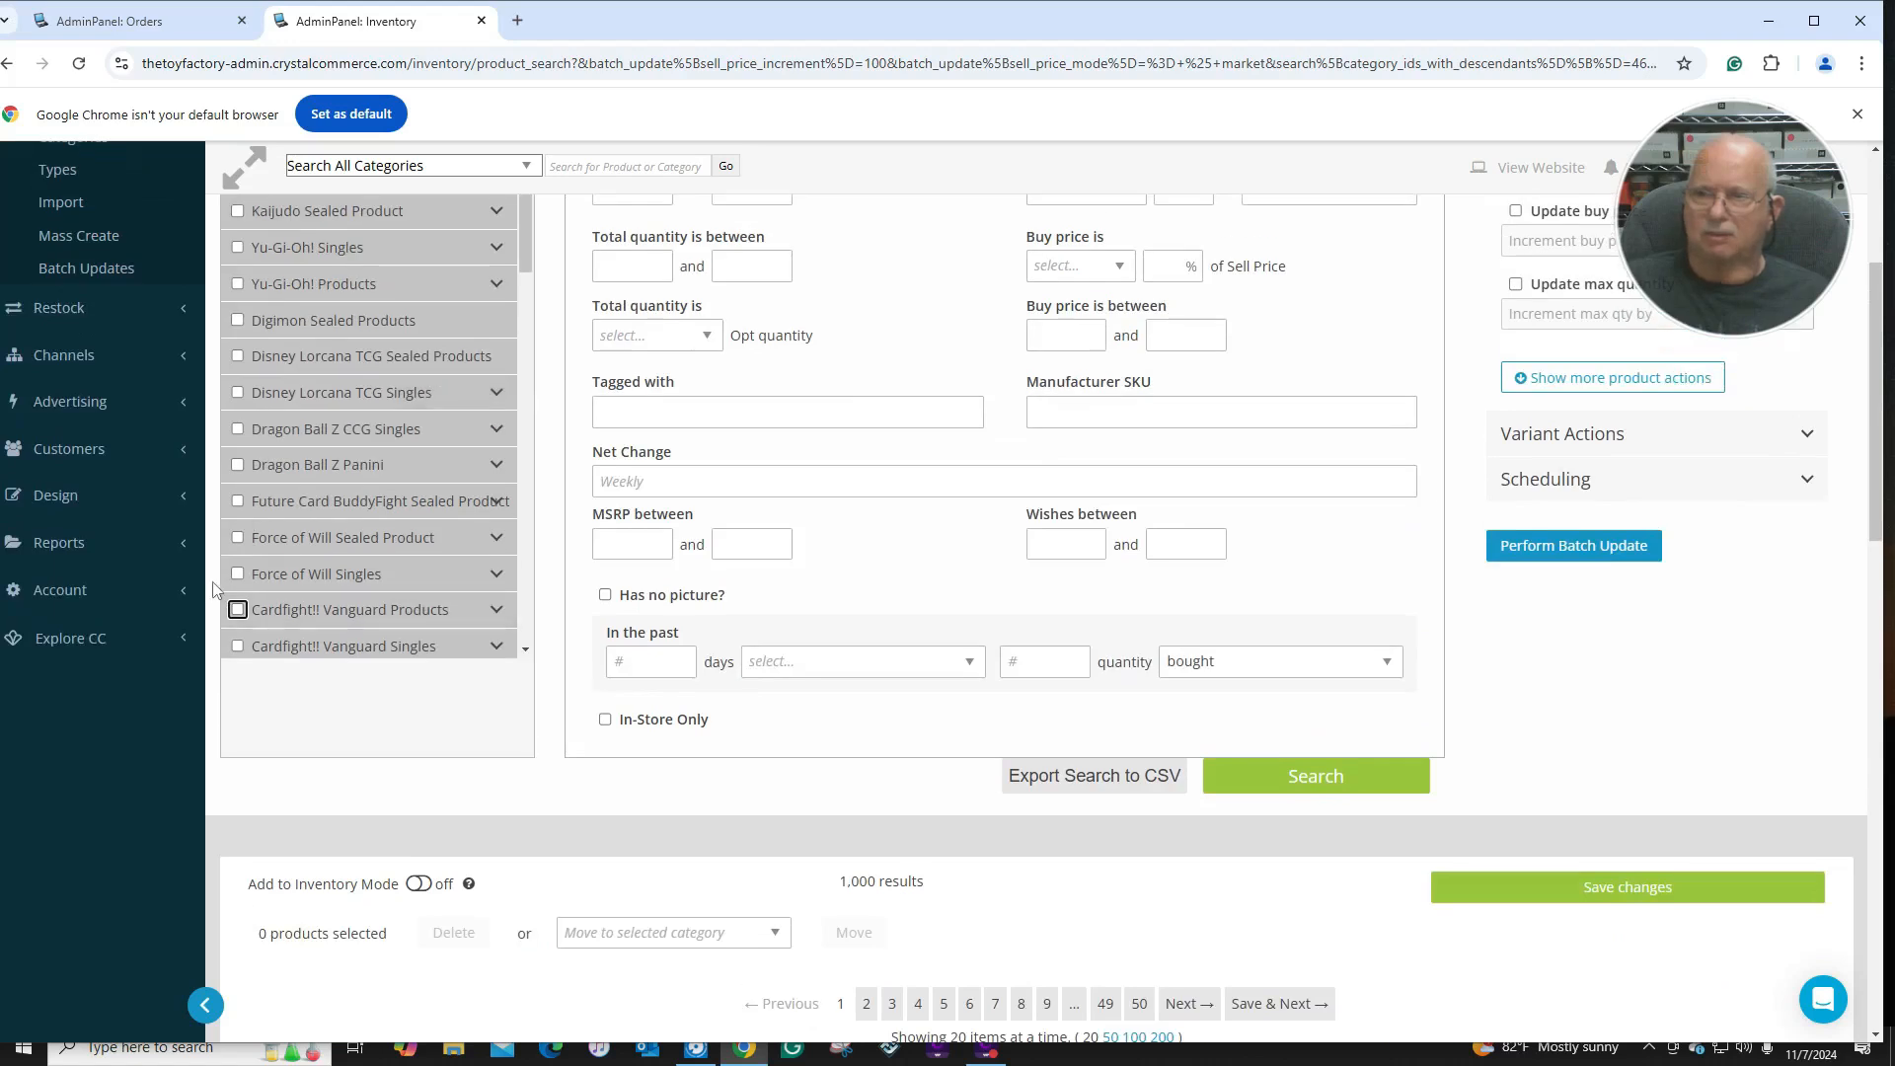
scroll(69, 504, "up", 2)
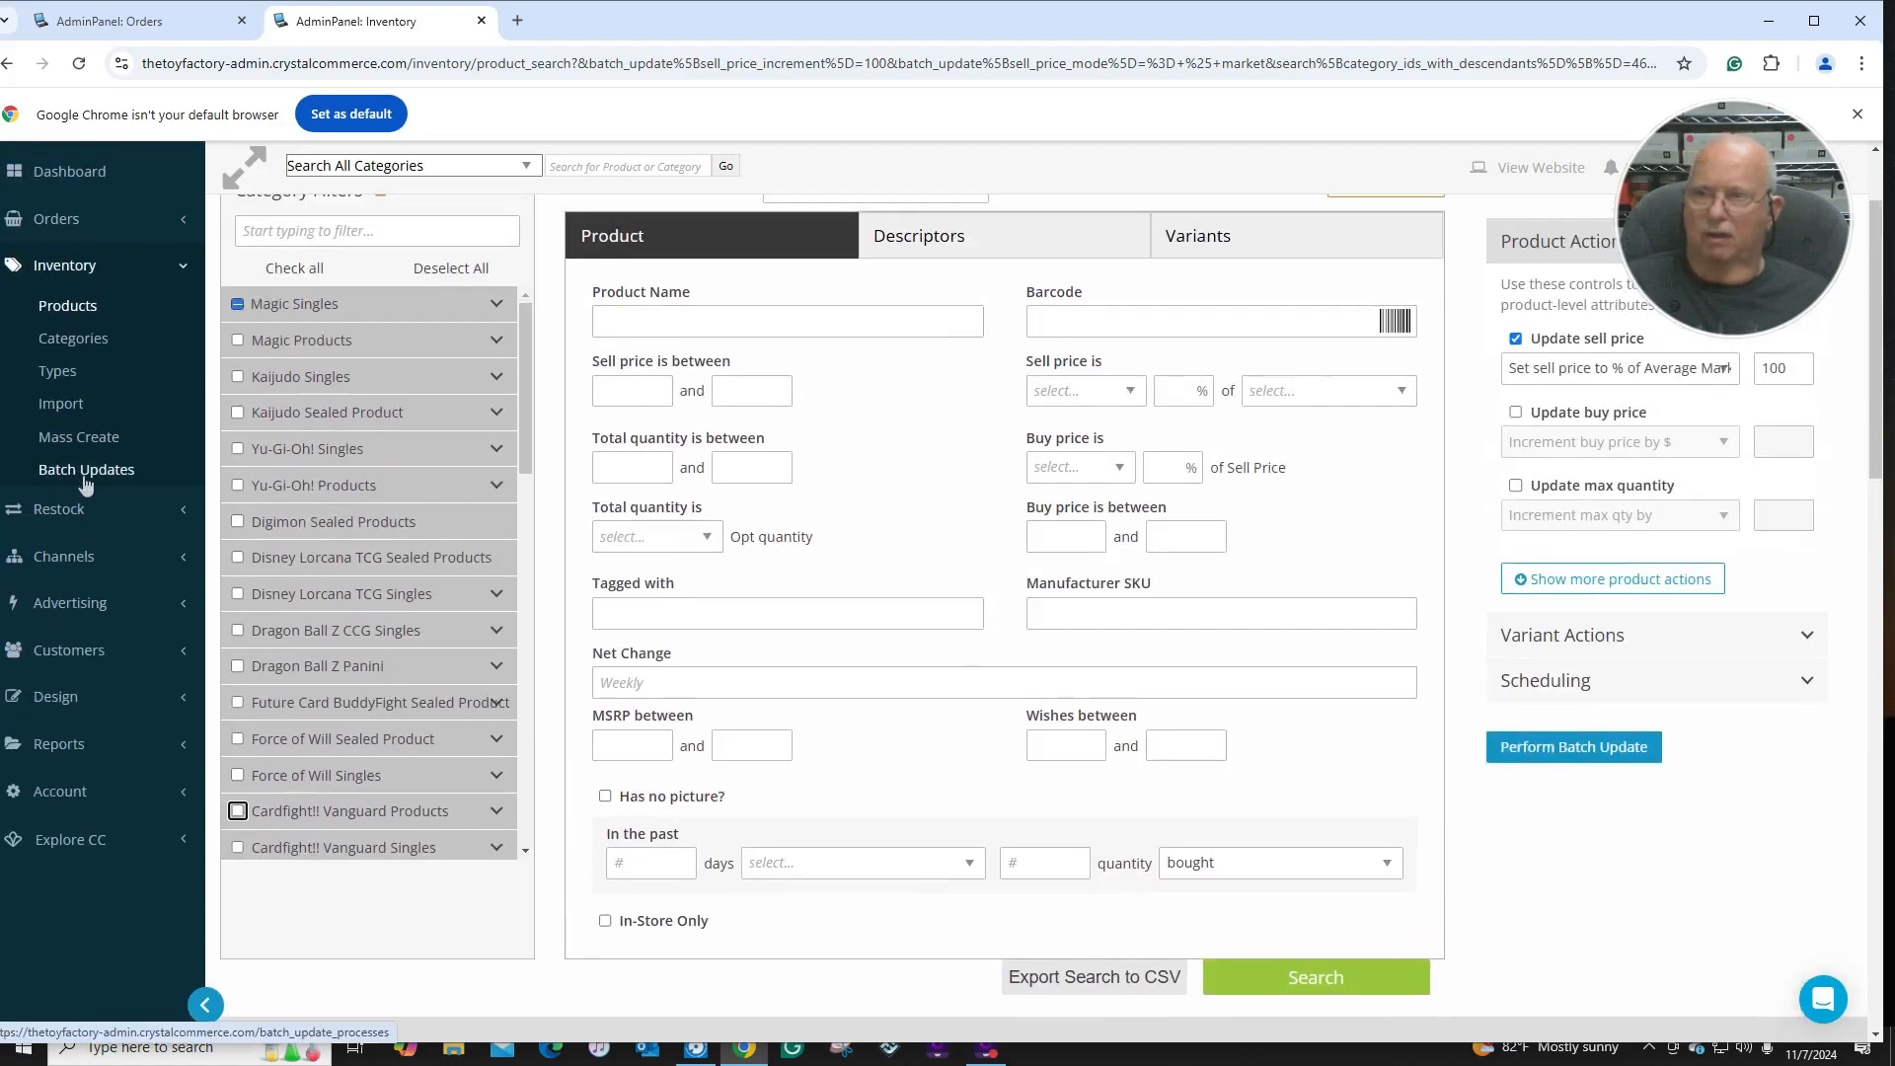
left_click(67, 472)
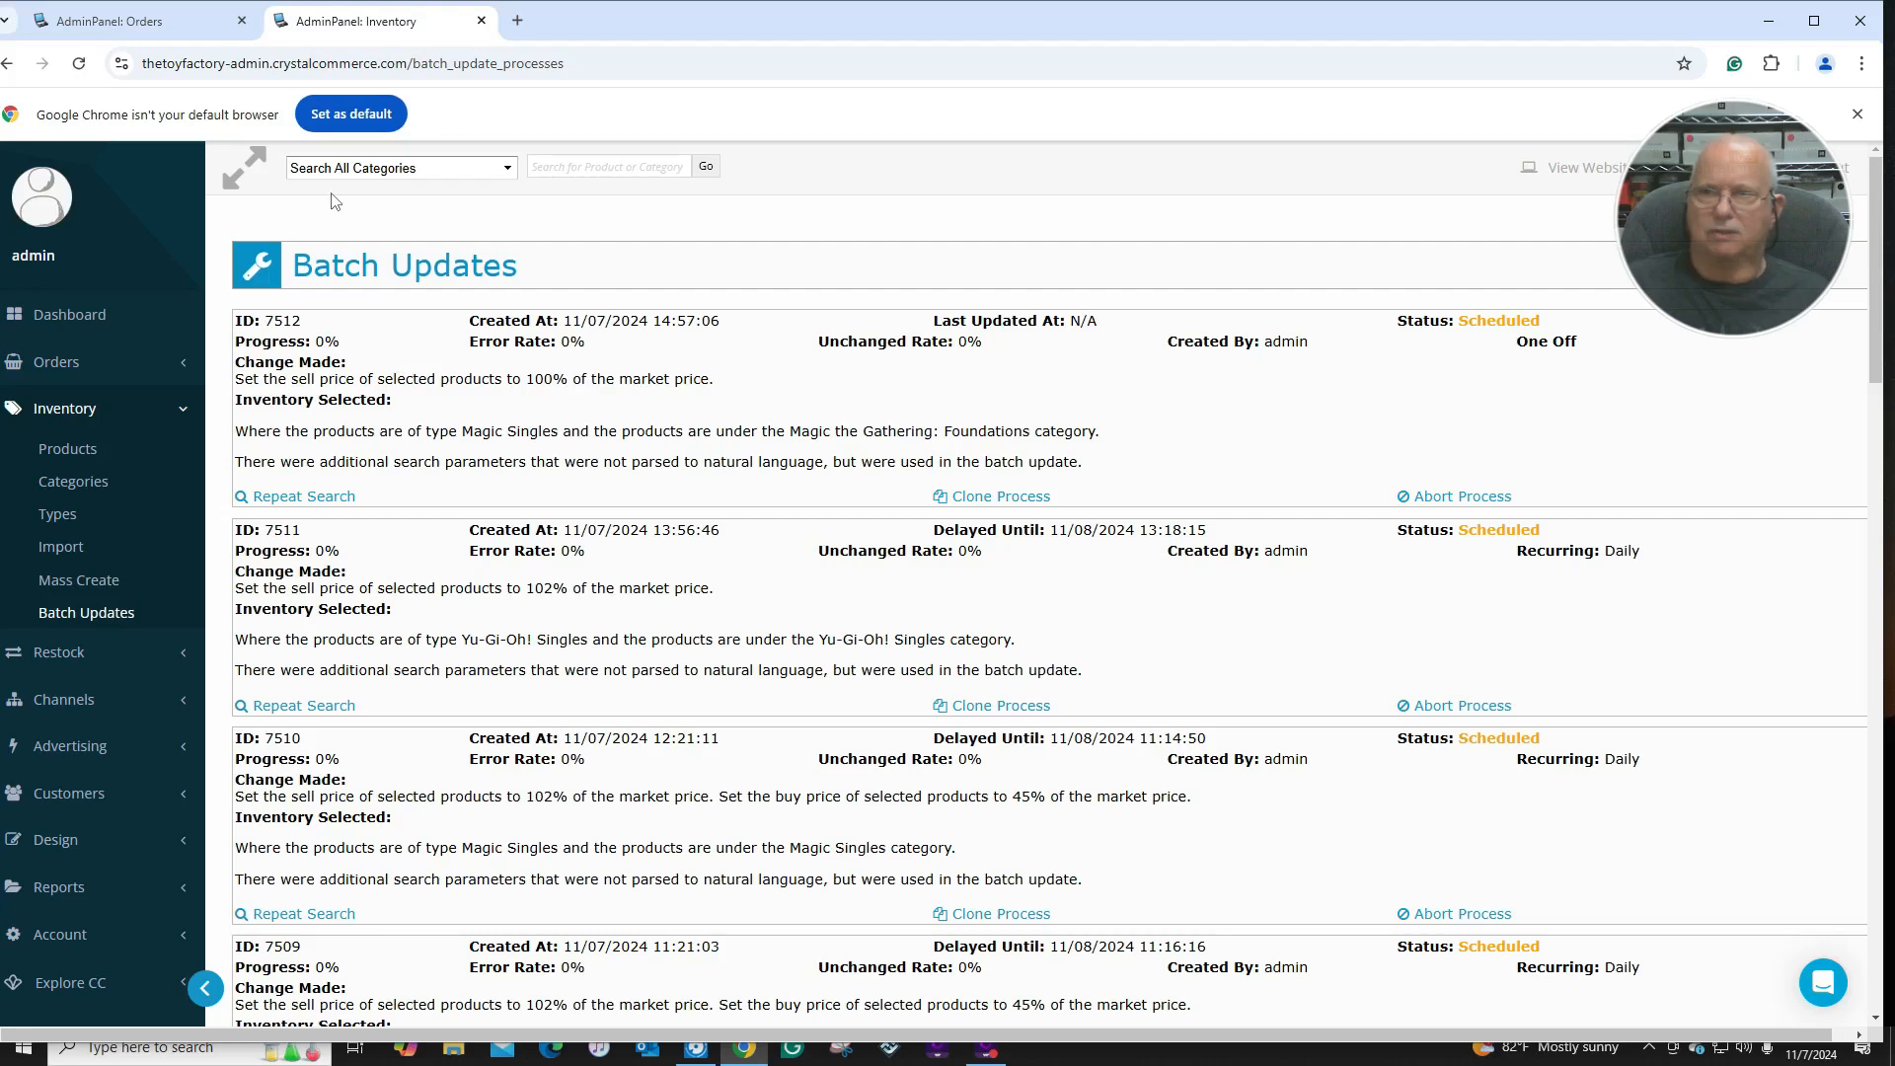
left_click(79, 67)
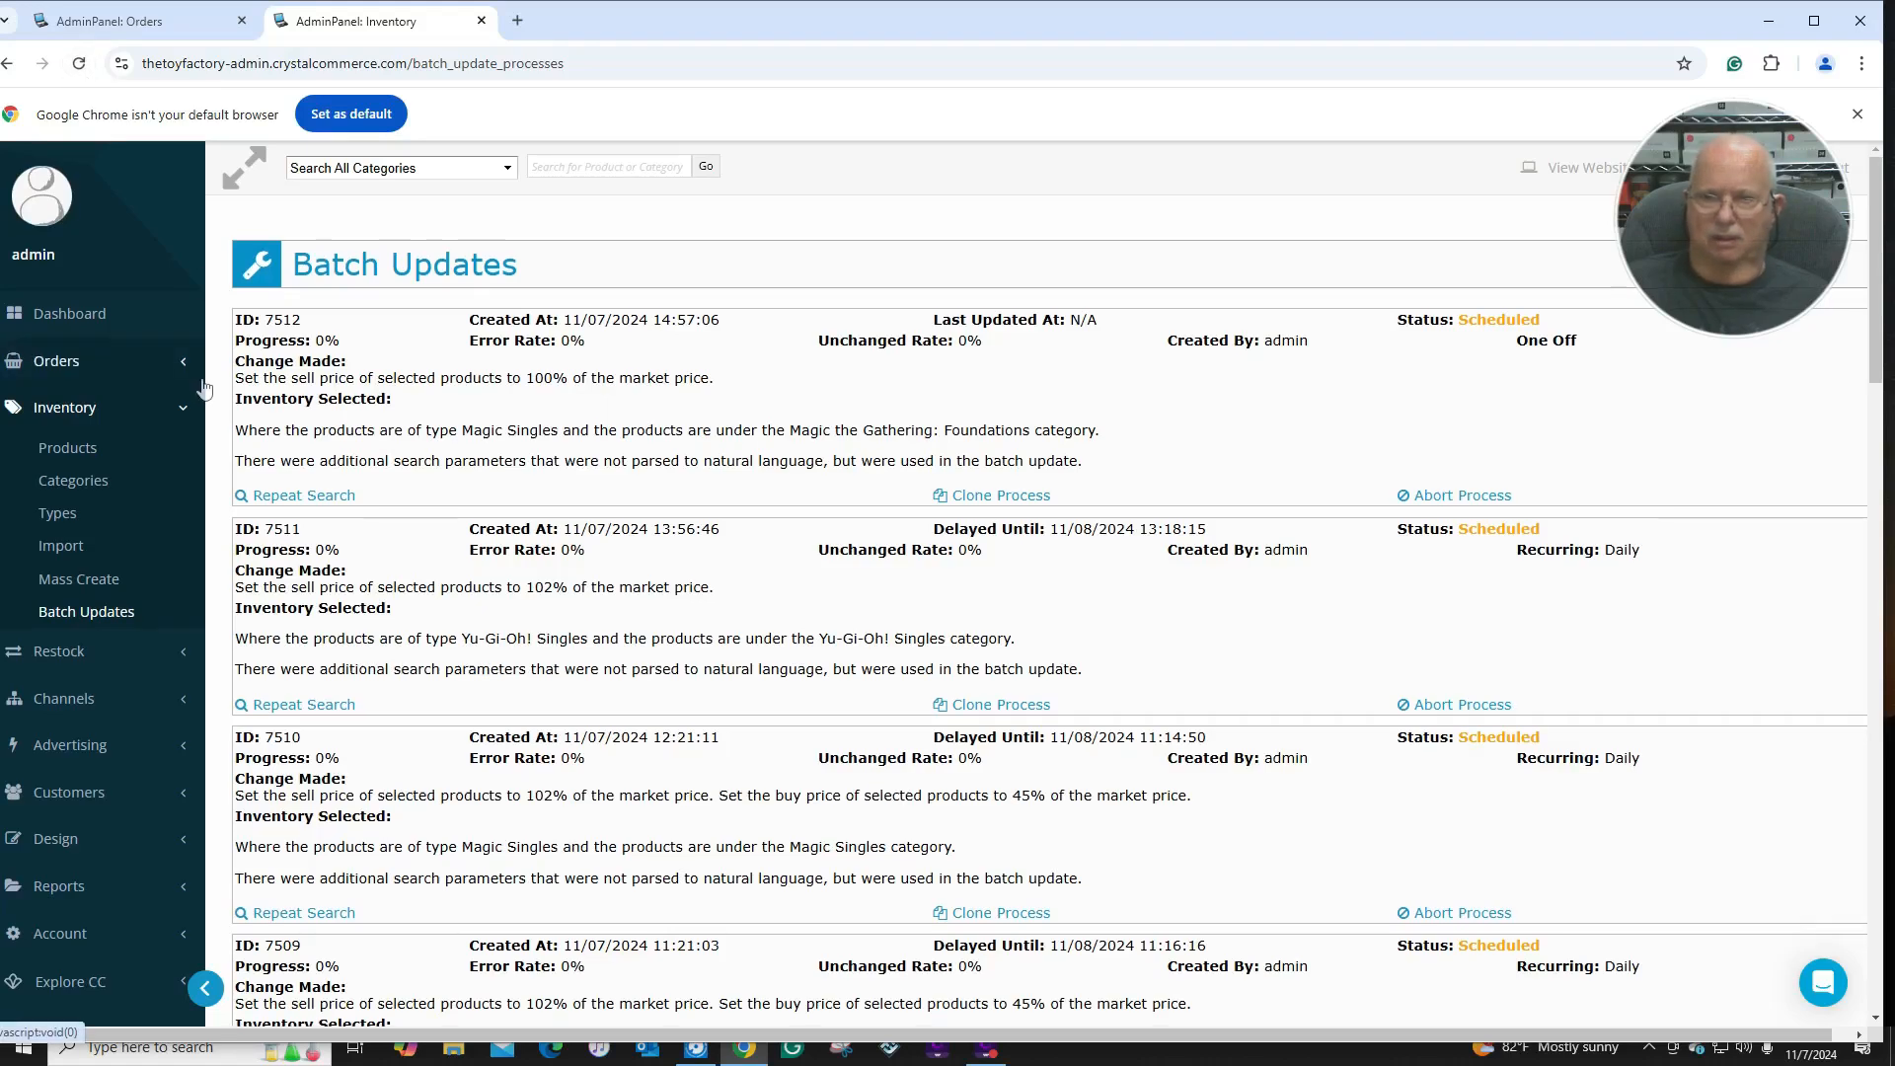
scroll(149, 375, "down", 1)
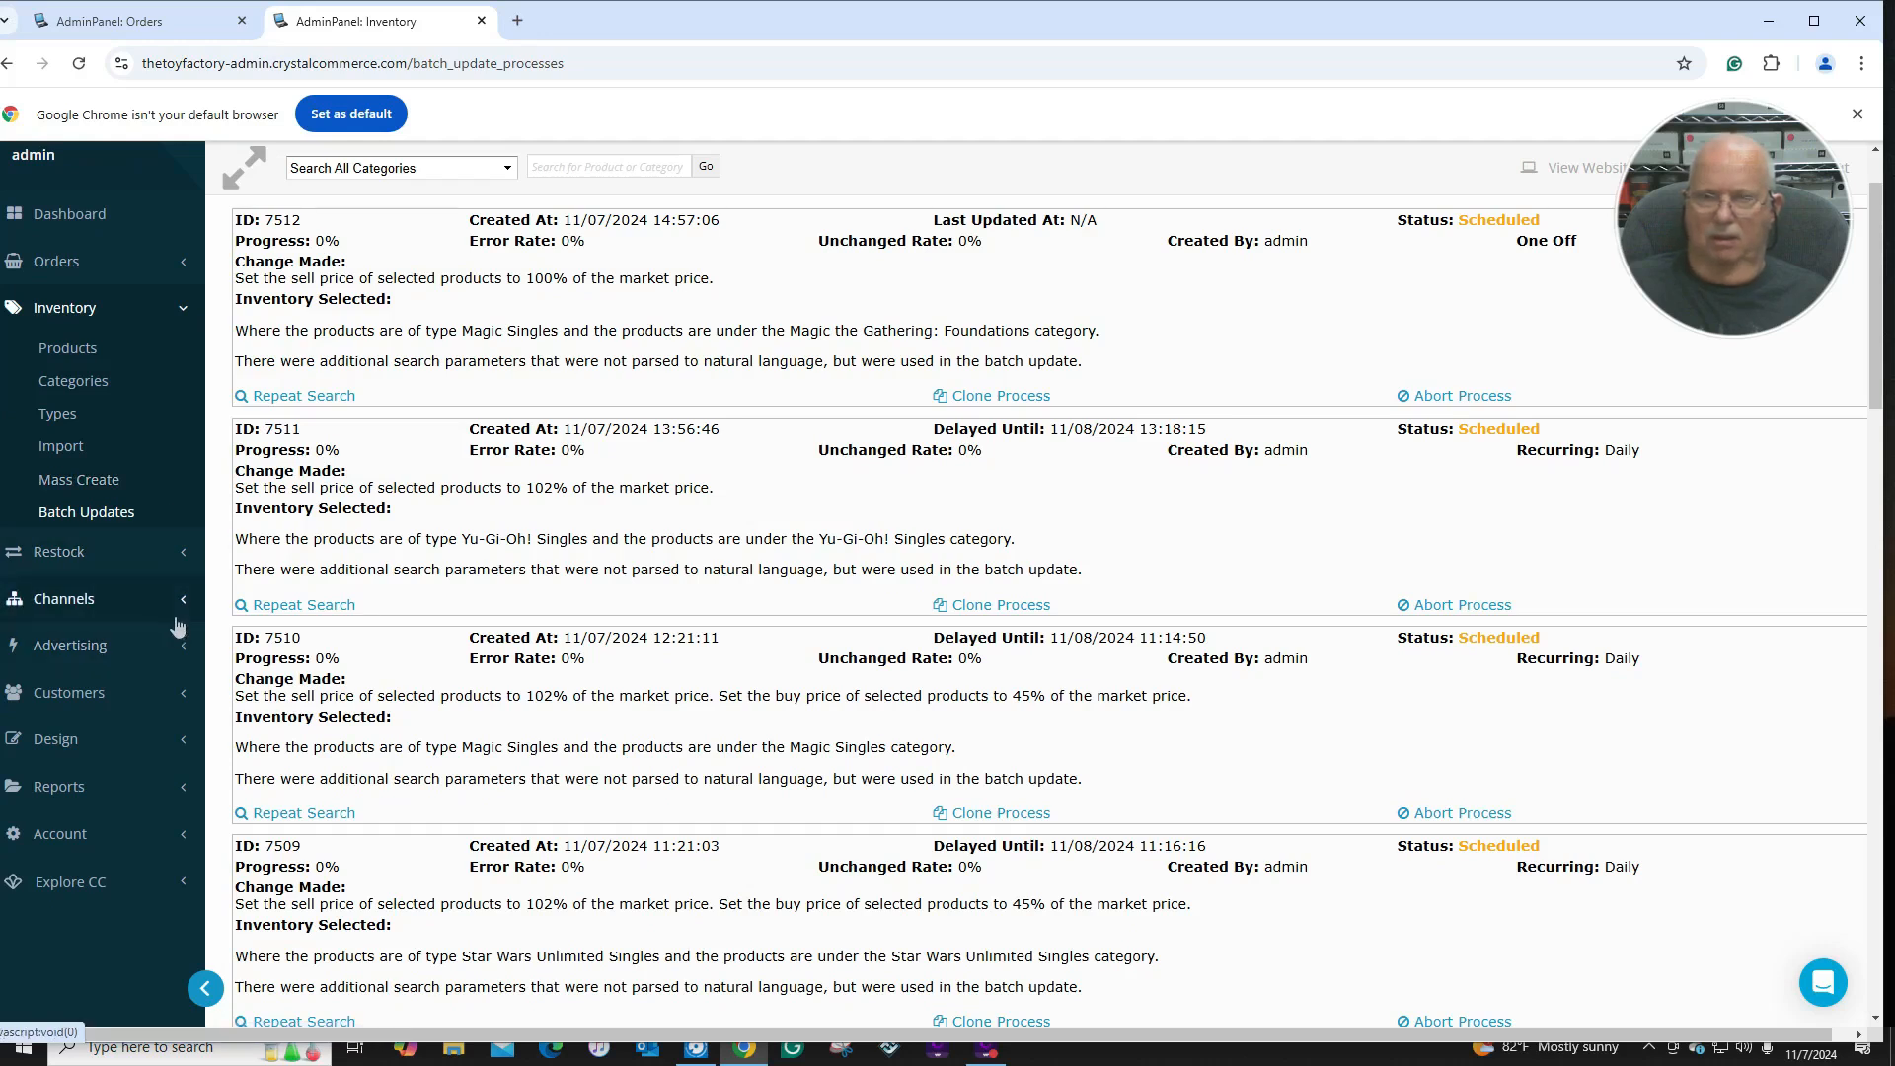
scroll(178, 628, "up", 1)
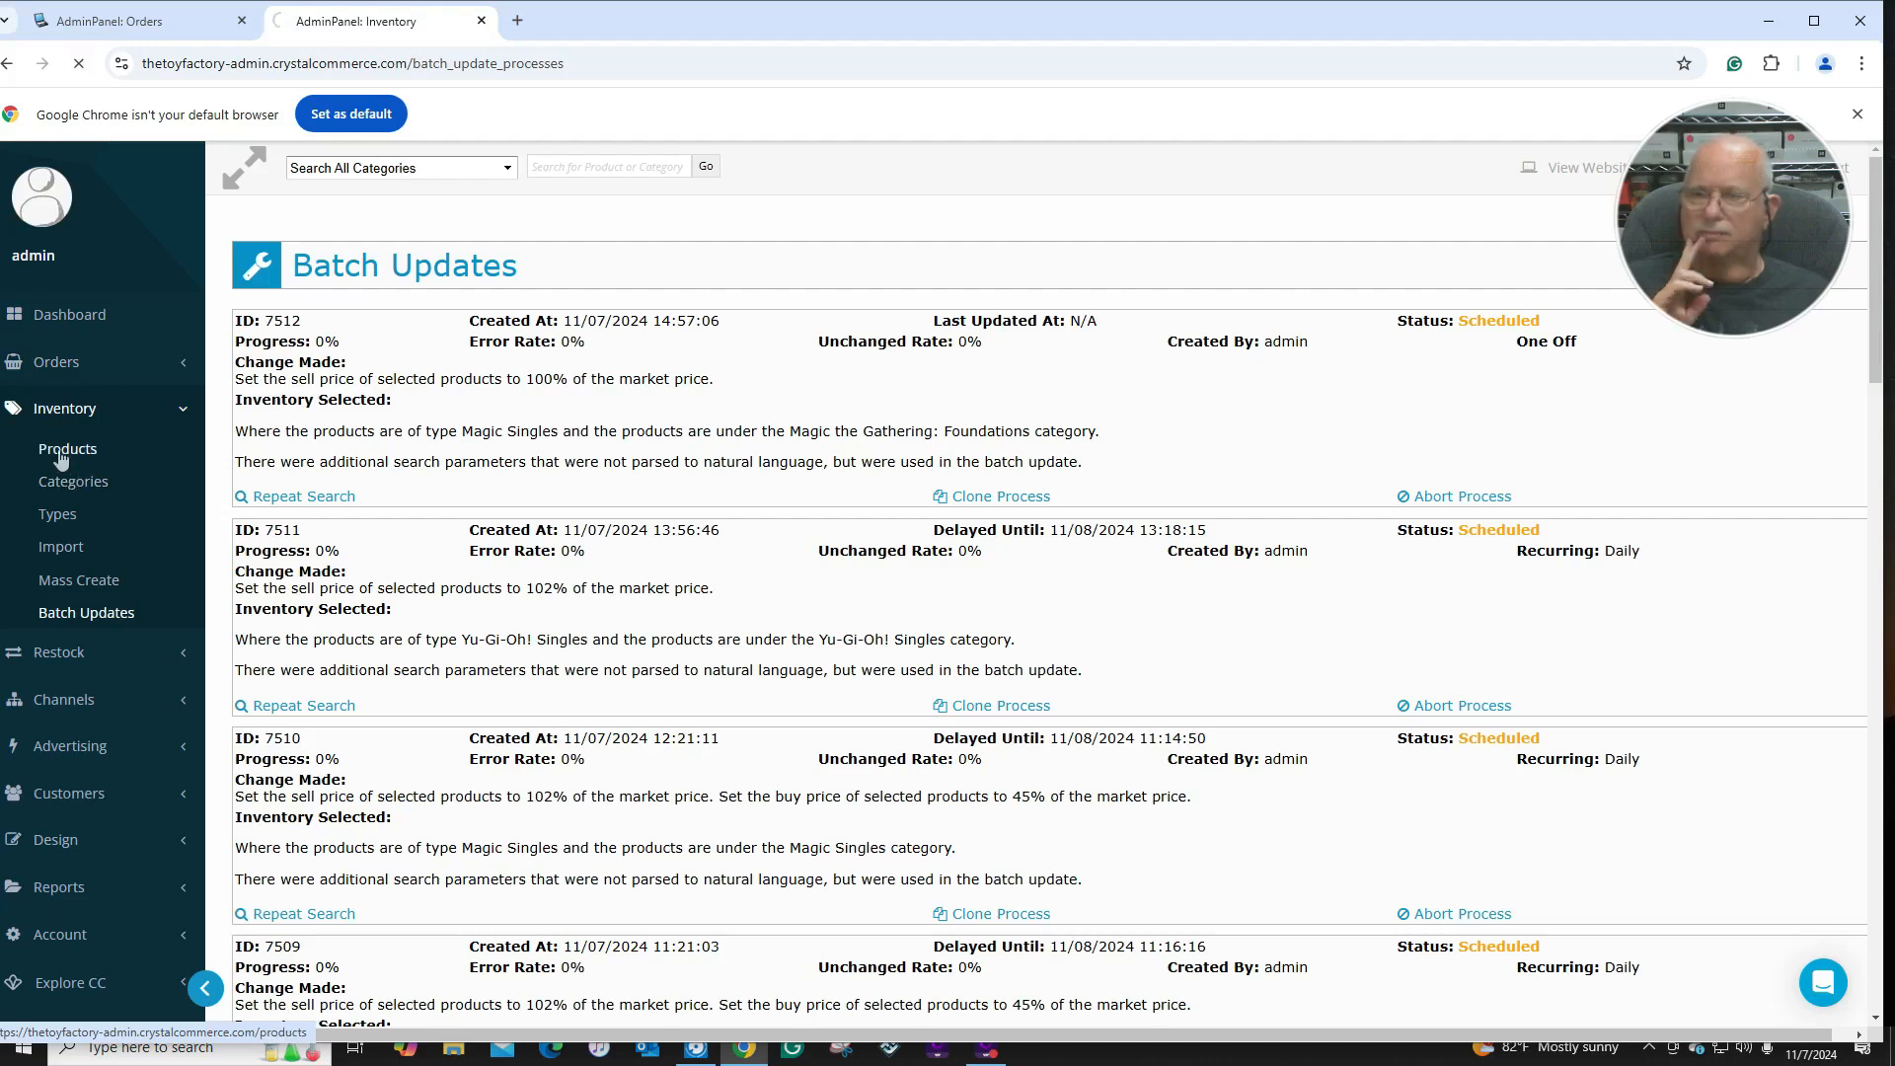
Return to the inventory products, filter the categories by "magic the", and search with Magic the Gathering: Foundations selected.
scroll(334, 581, "down", 3)
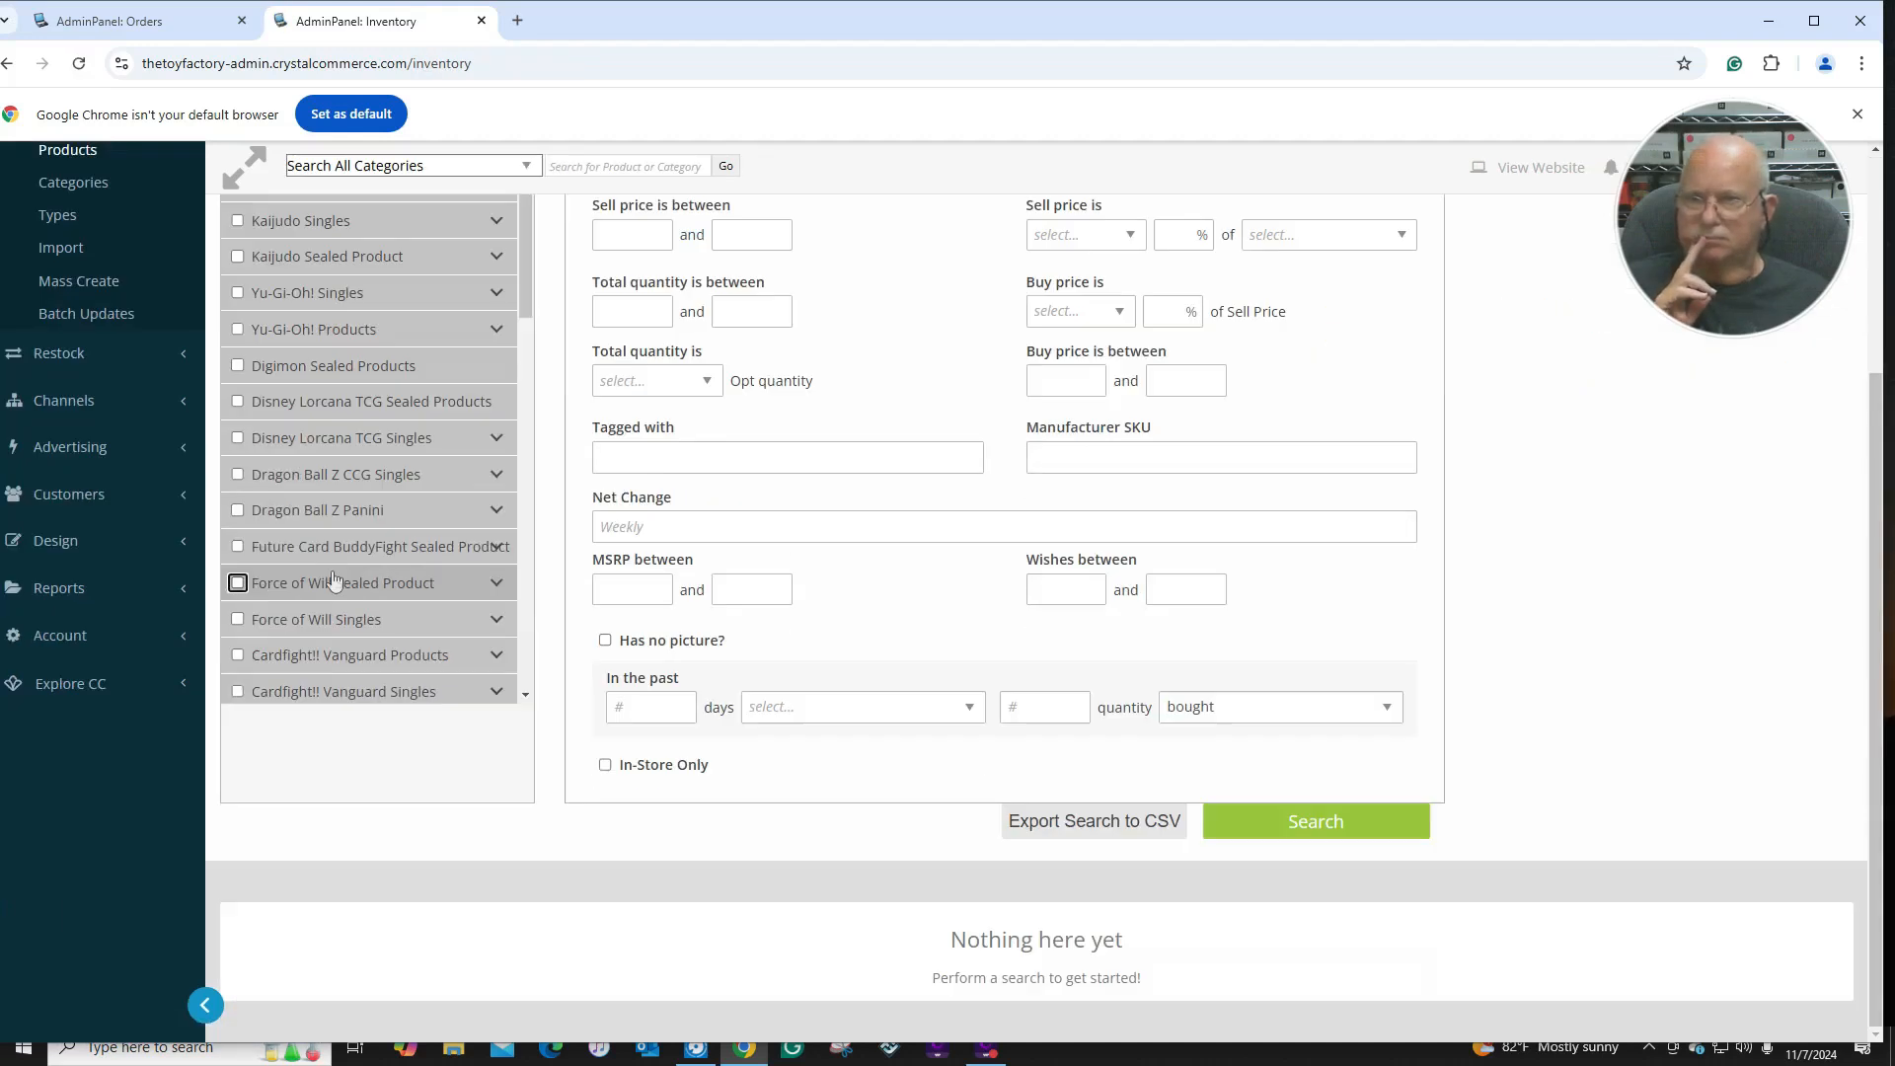
scroll(340, 602, "up", 3)
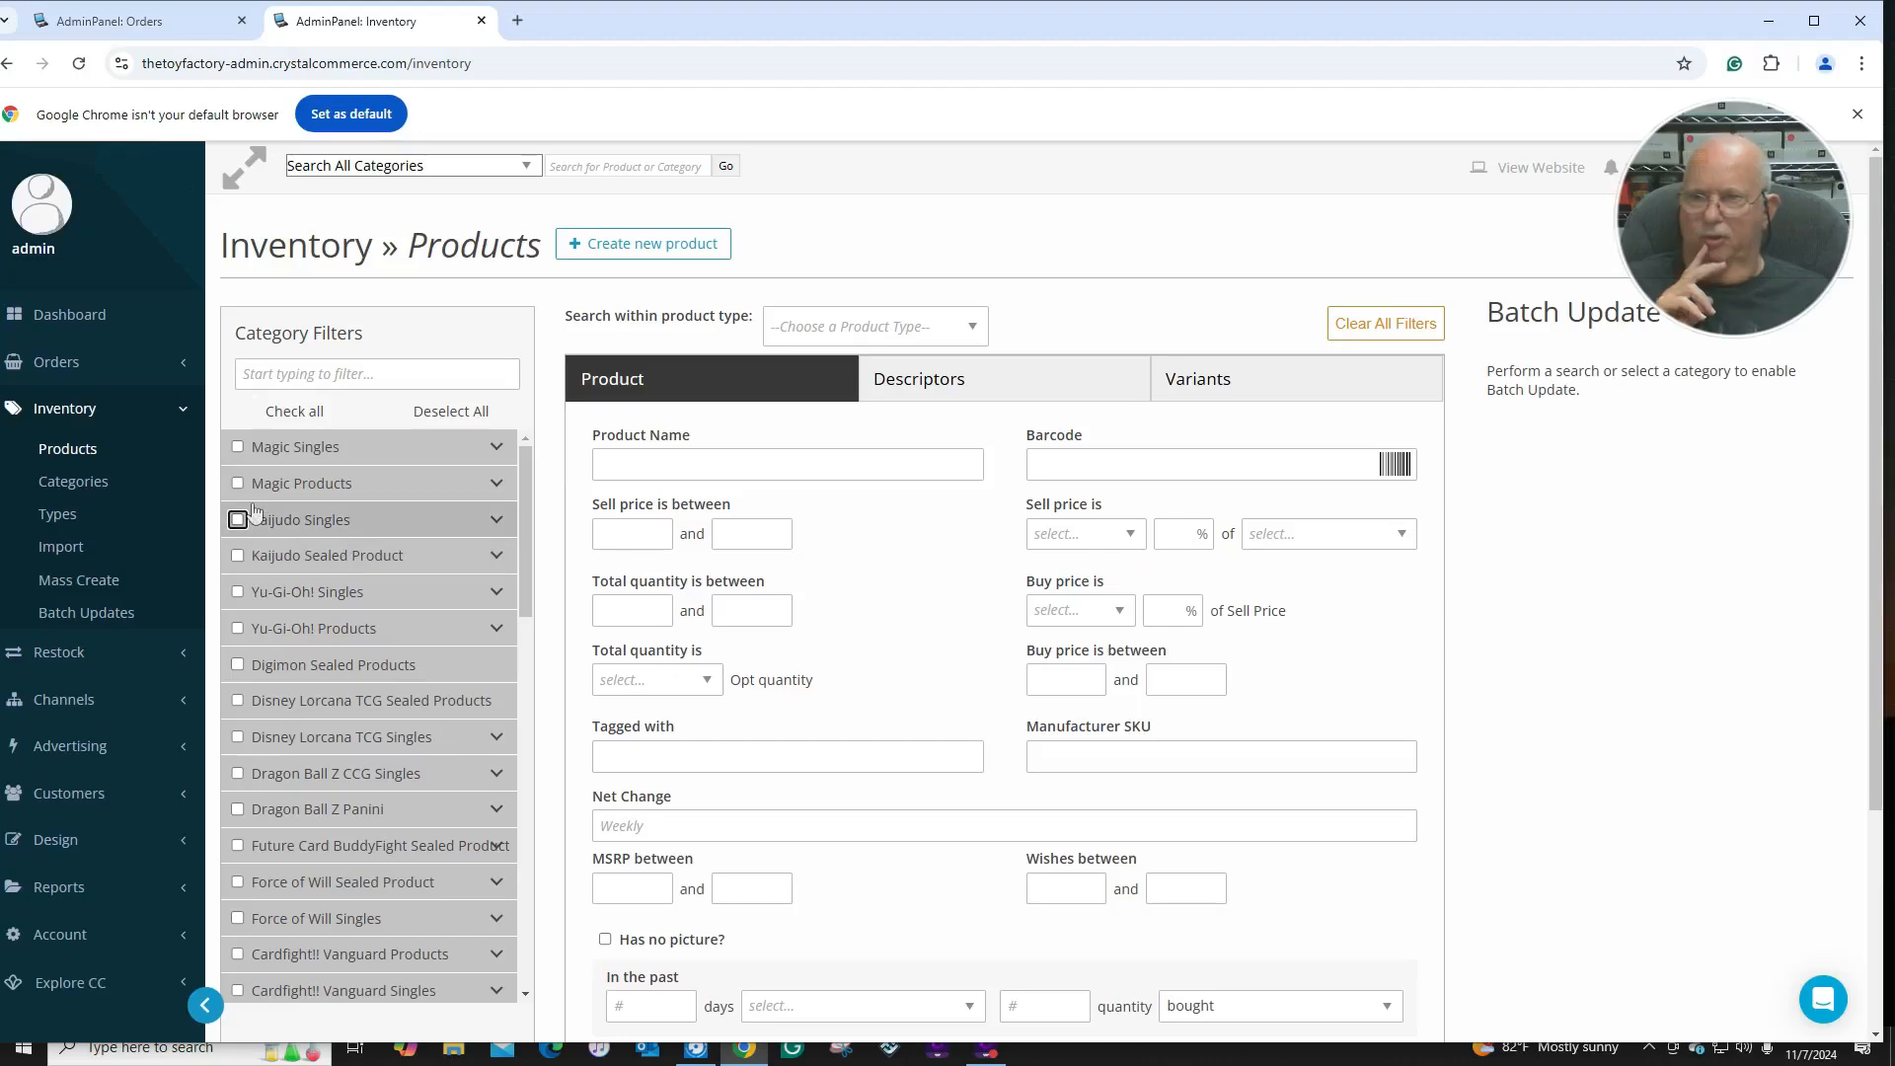
left_click(367, 369)
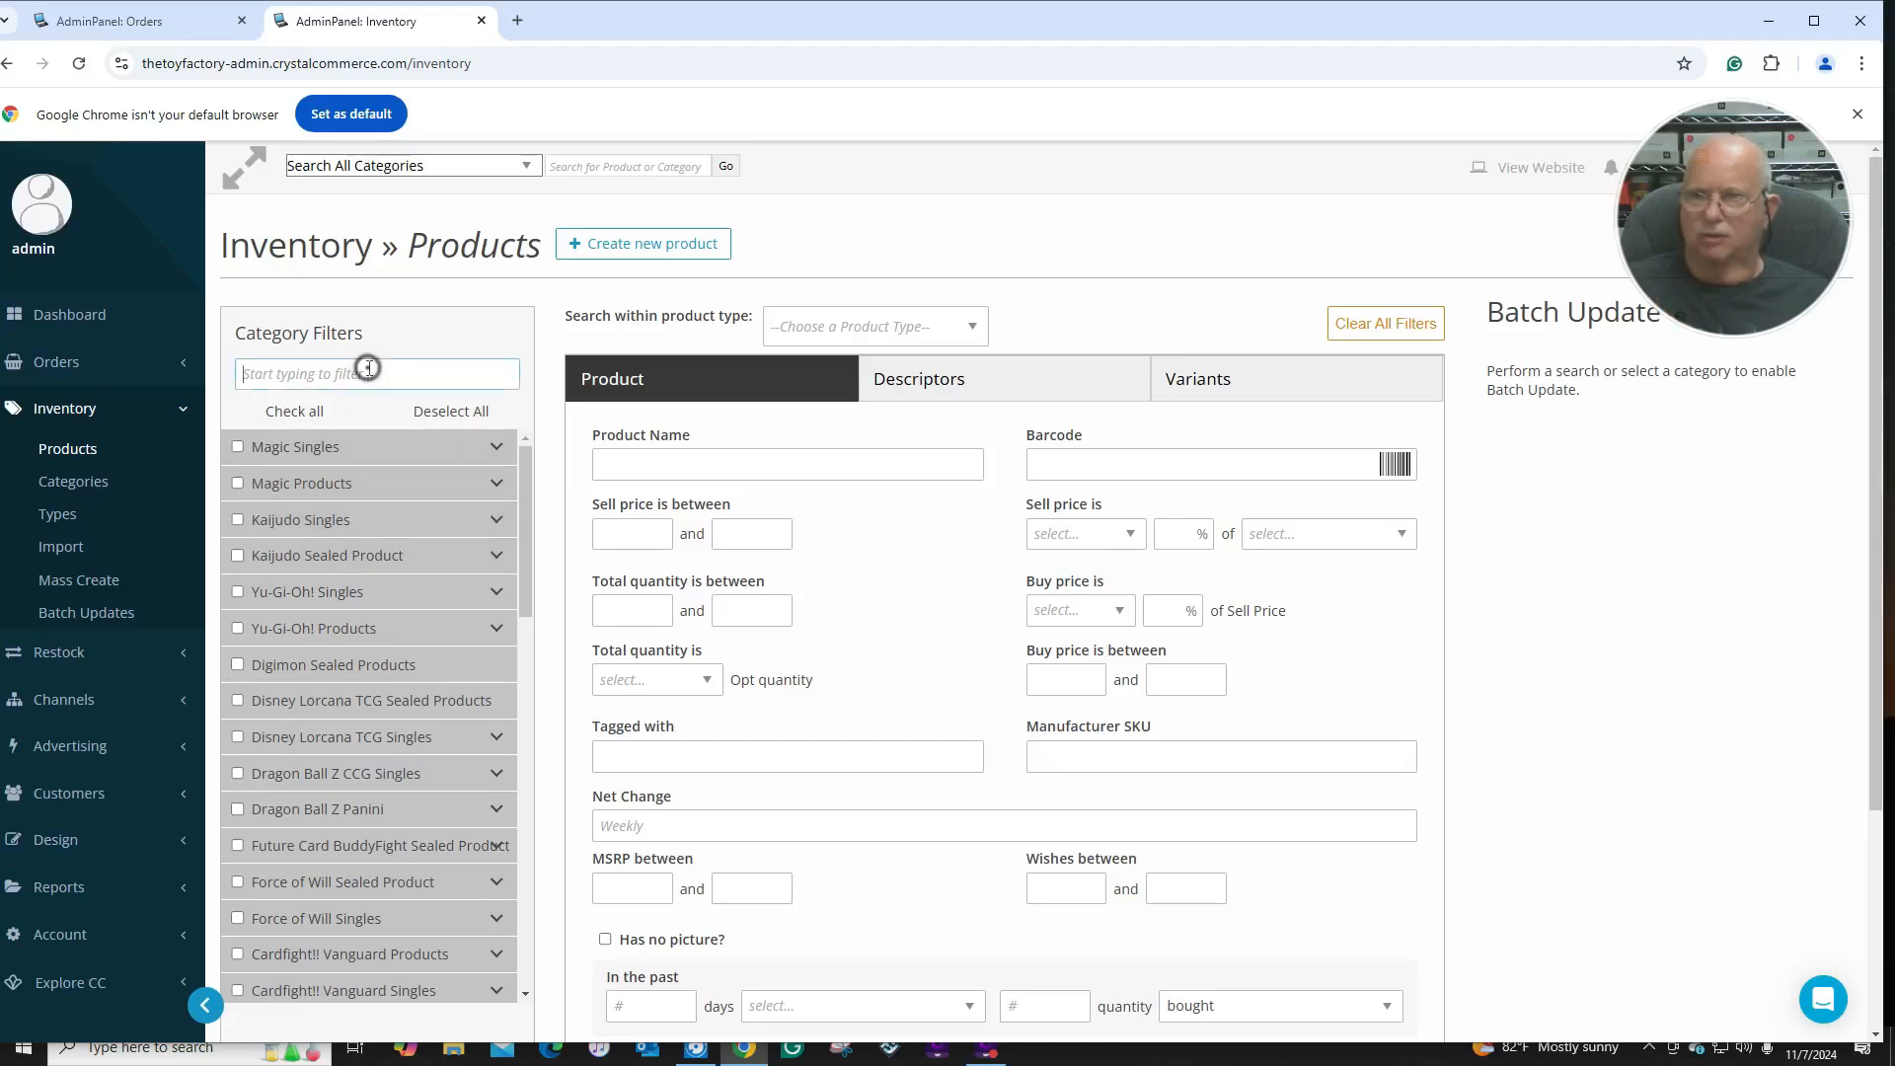
type("mag")
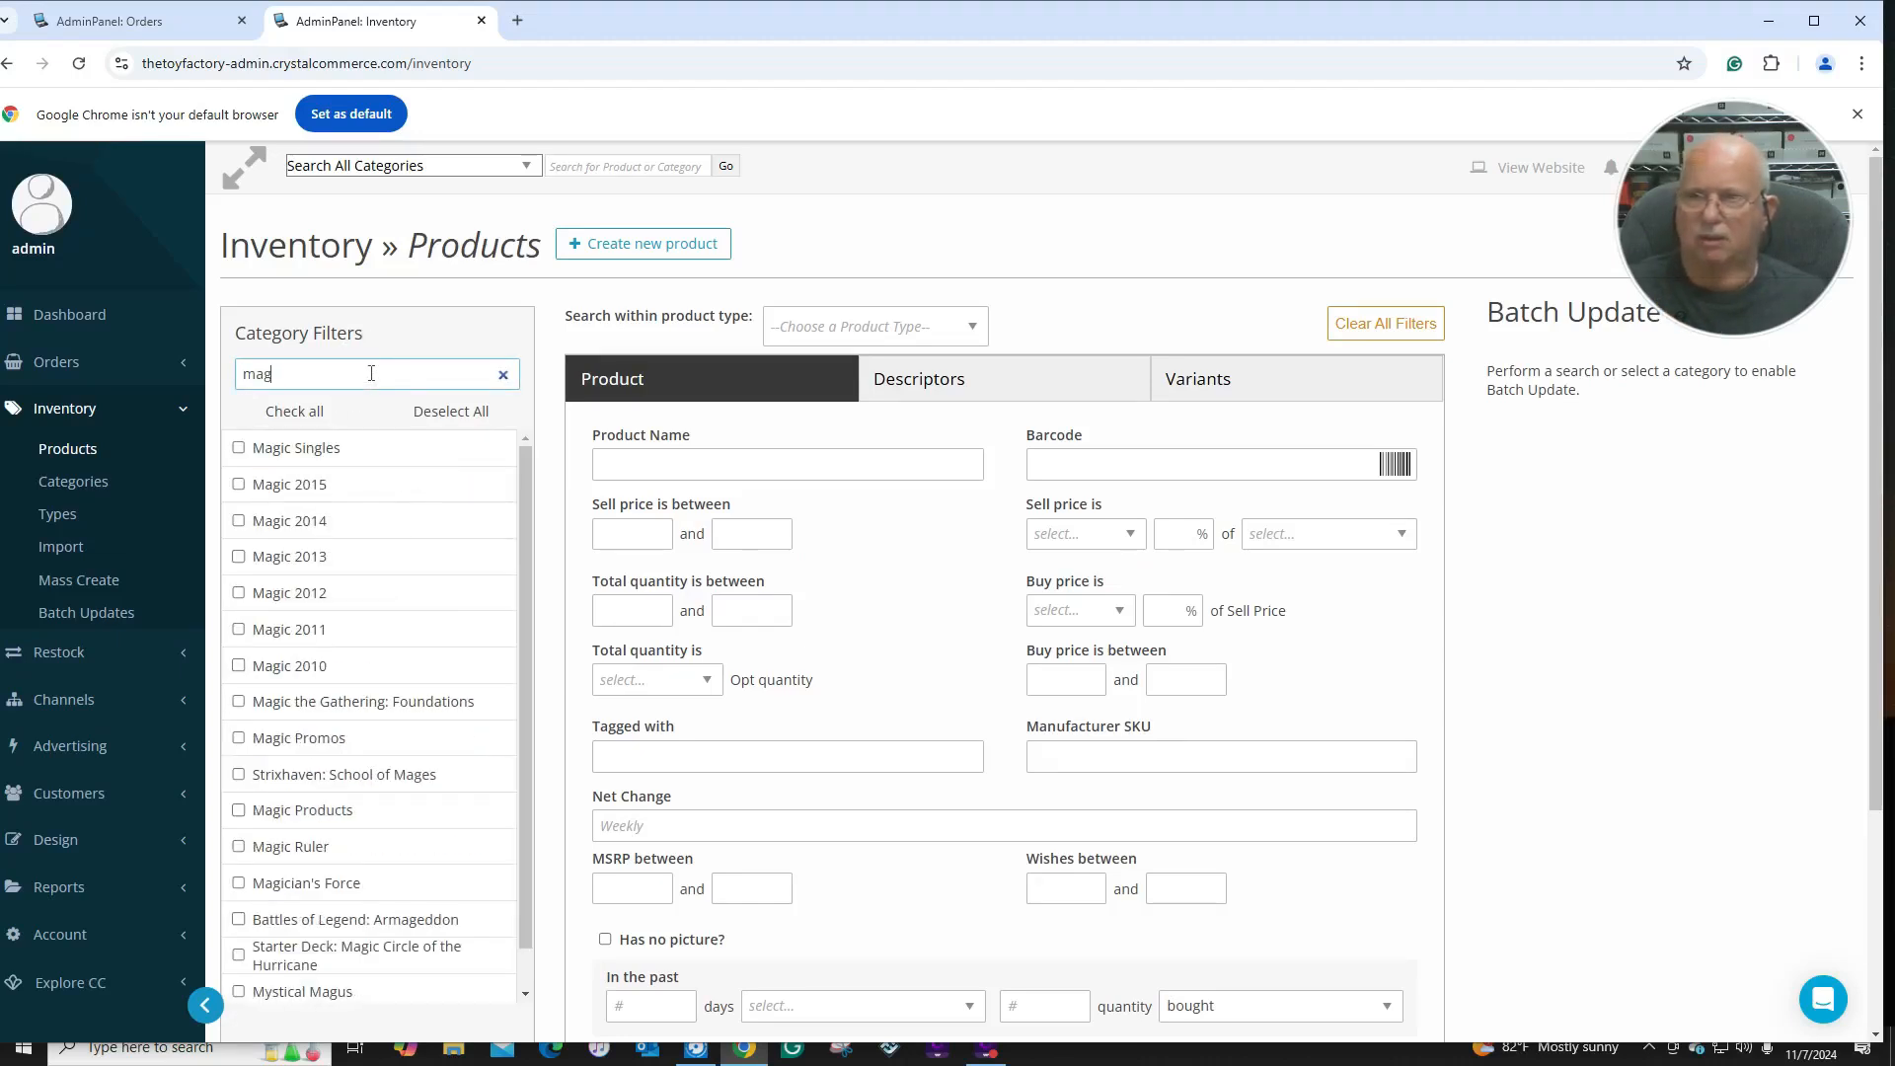
type("ic")
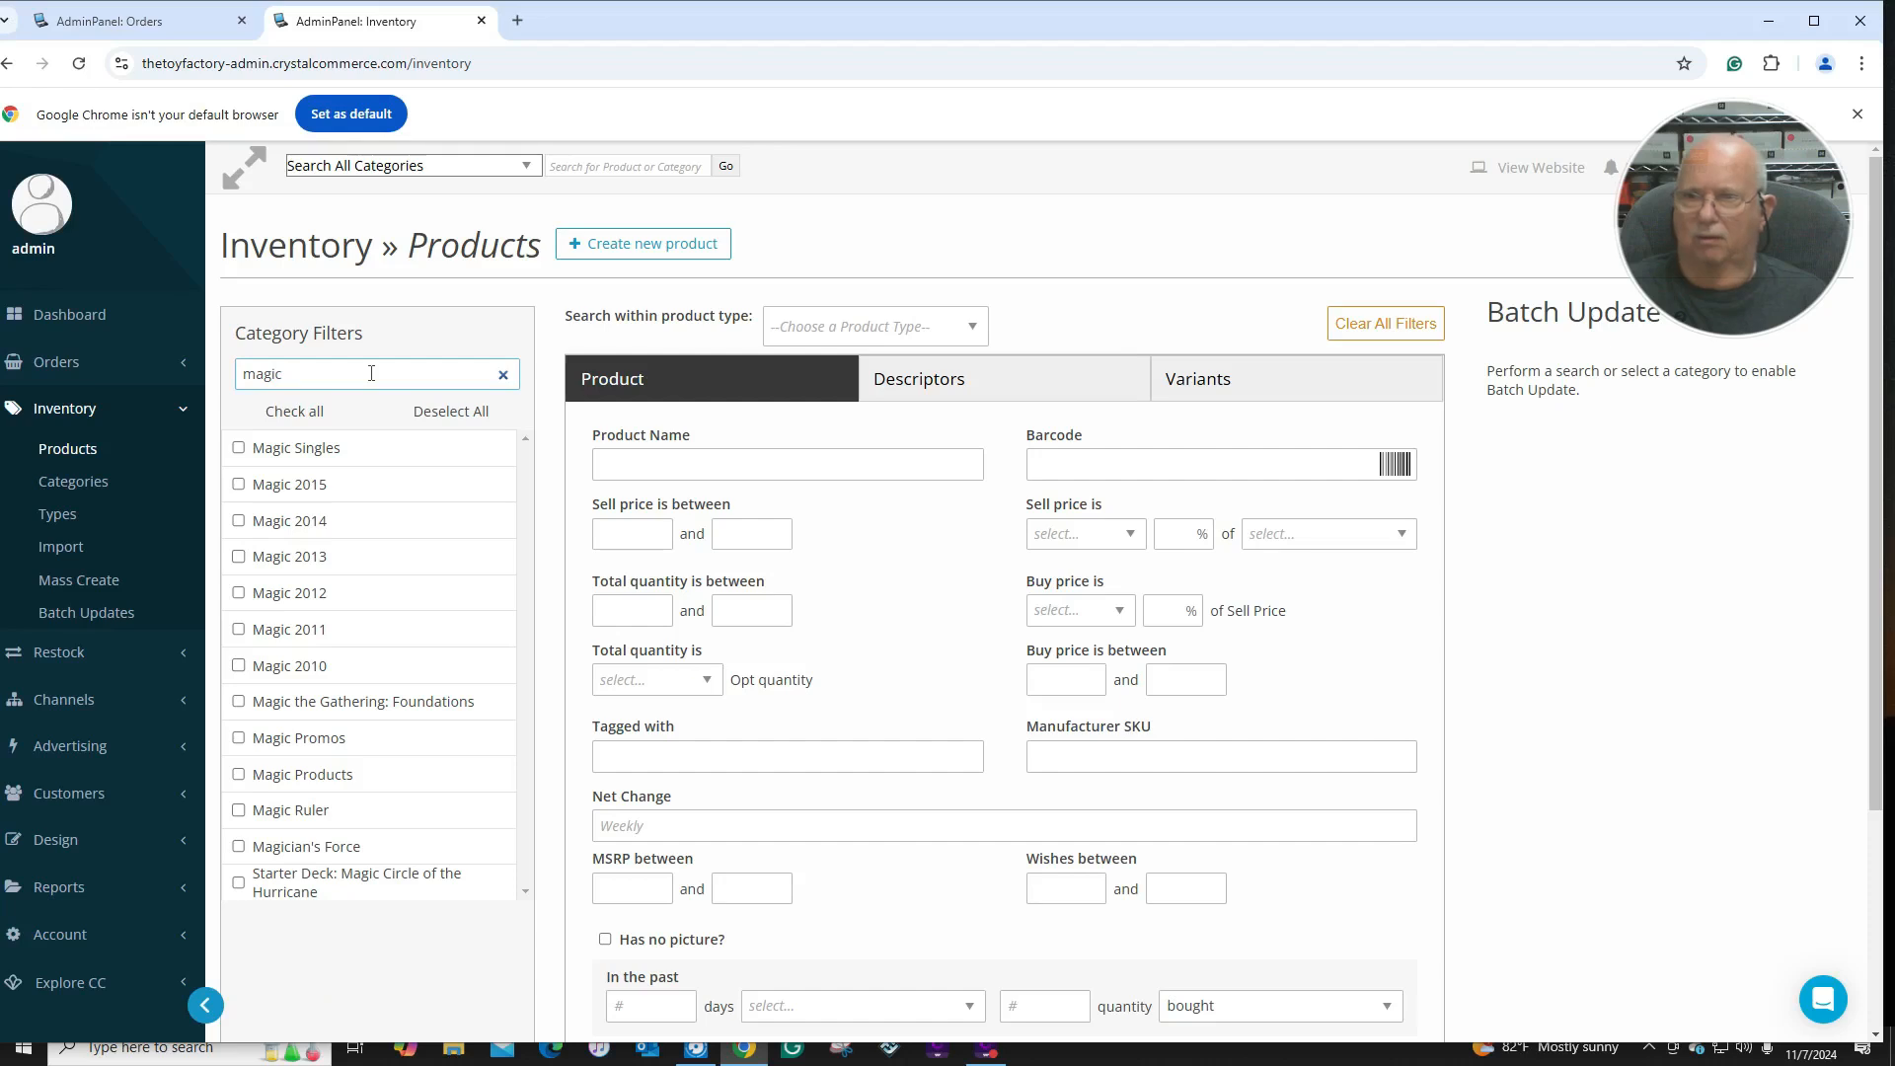
type(" the")
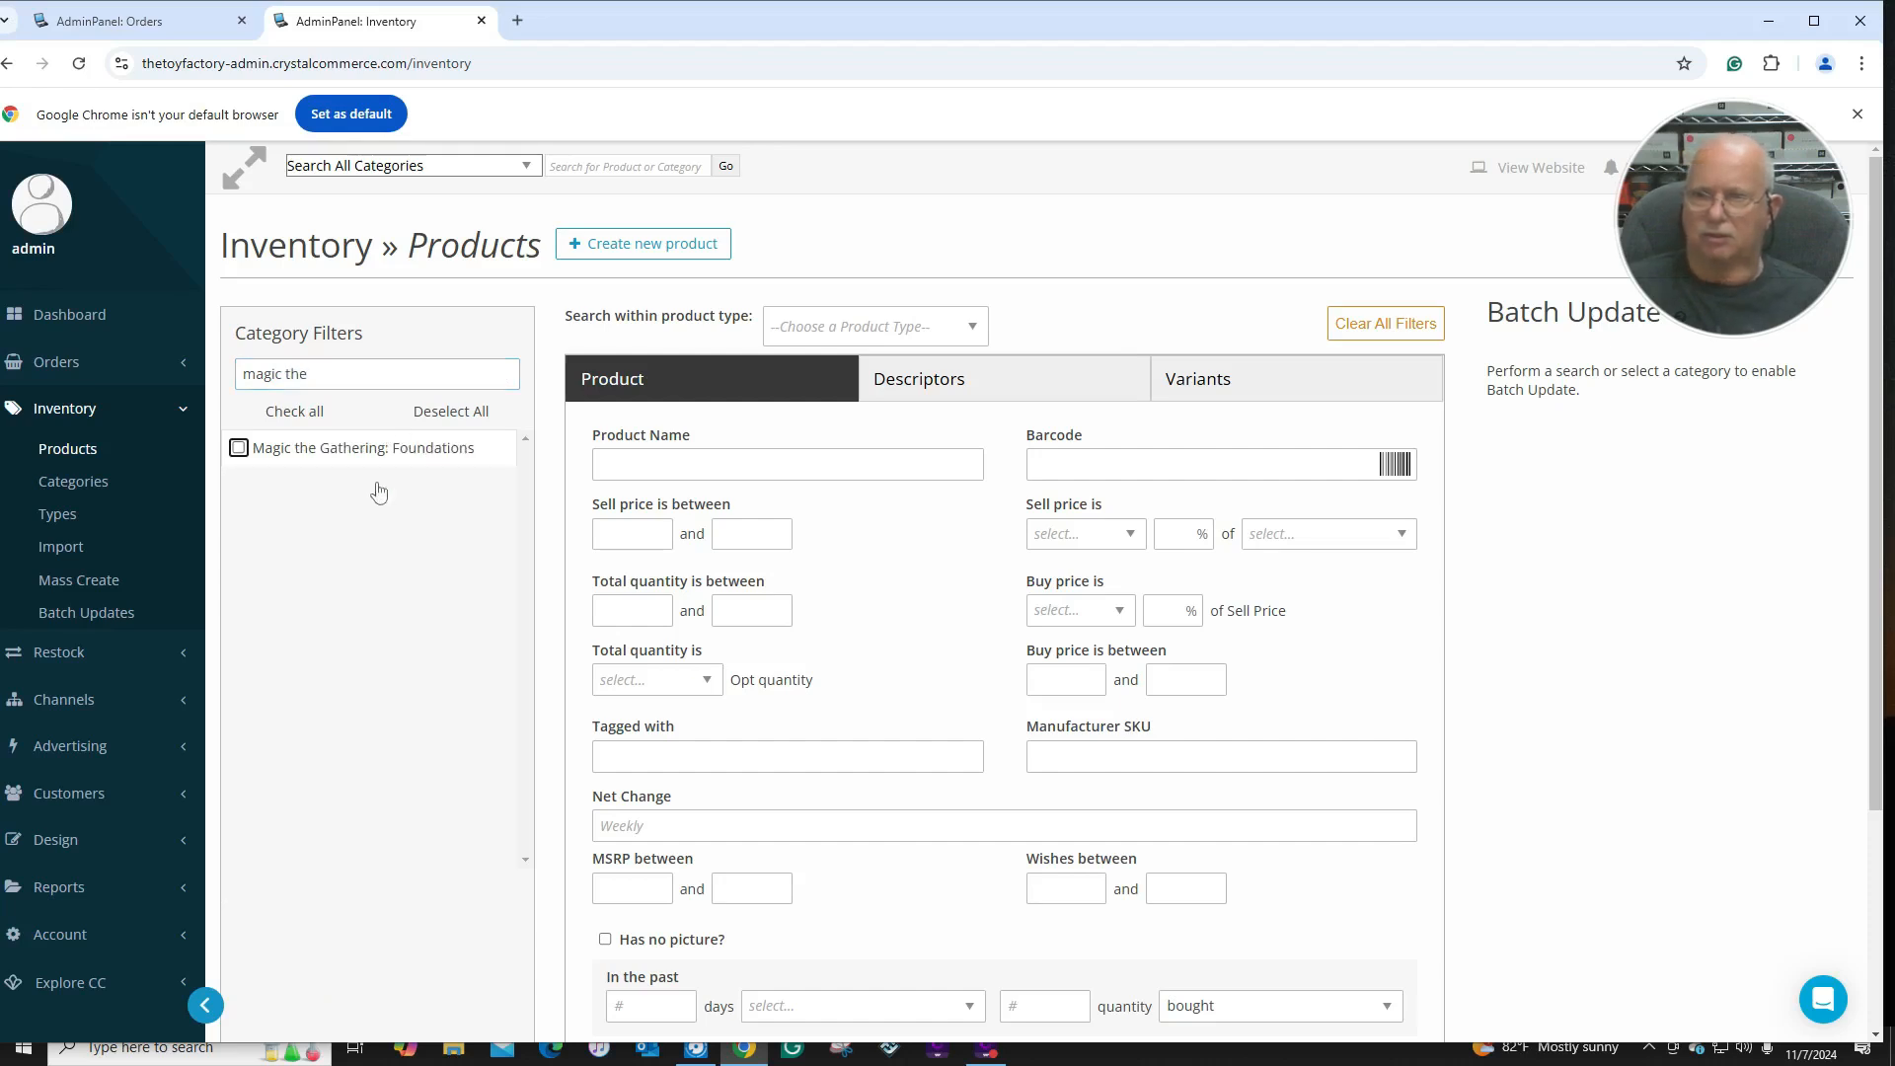
left_click(349, 448)
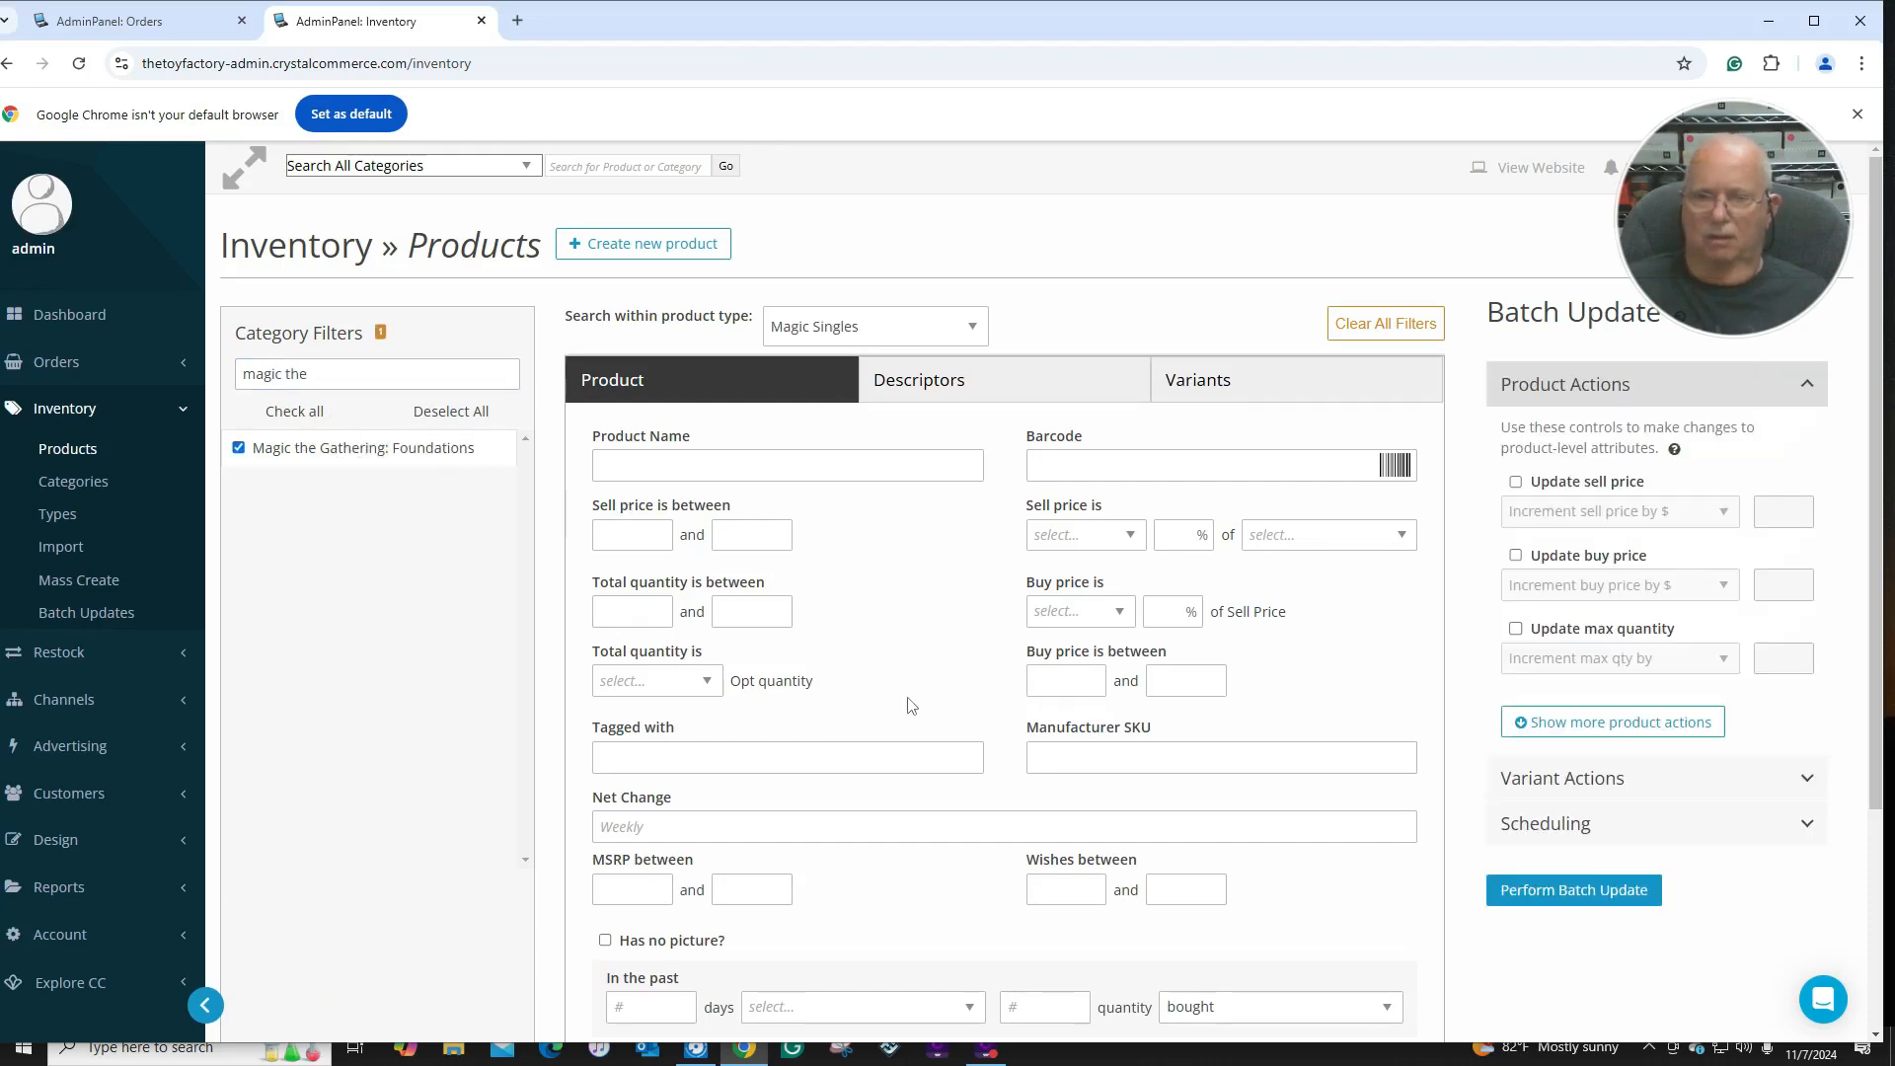
scroll(1377, 804, "down", 3)
left_click(1294, 819)
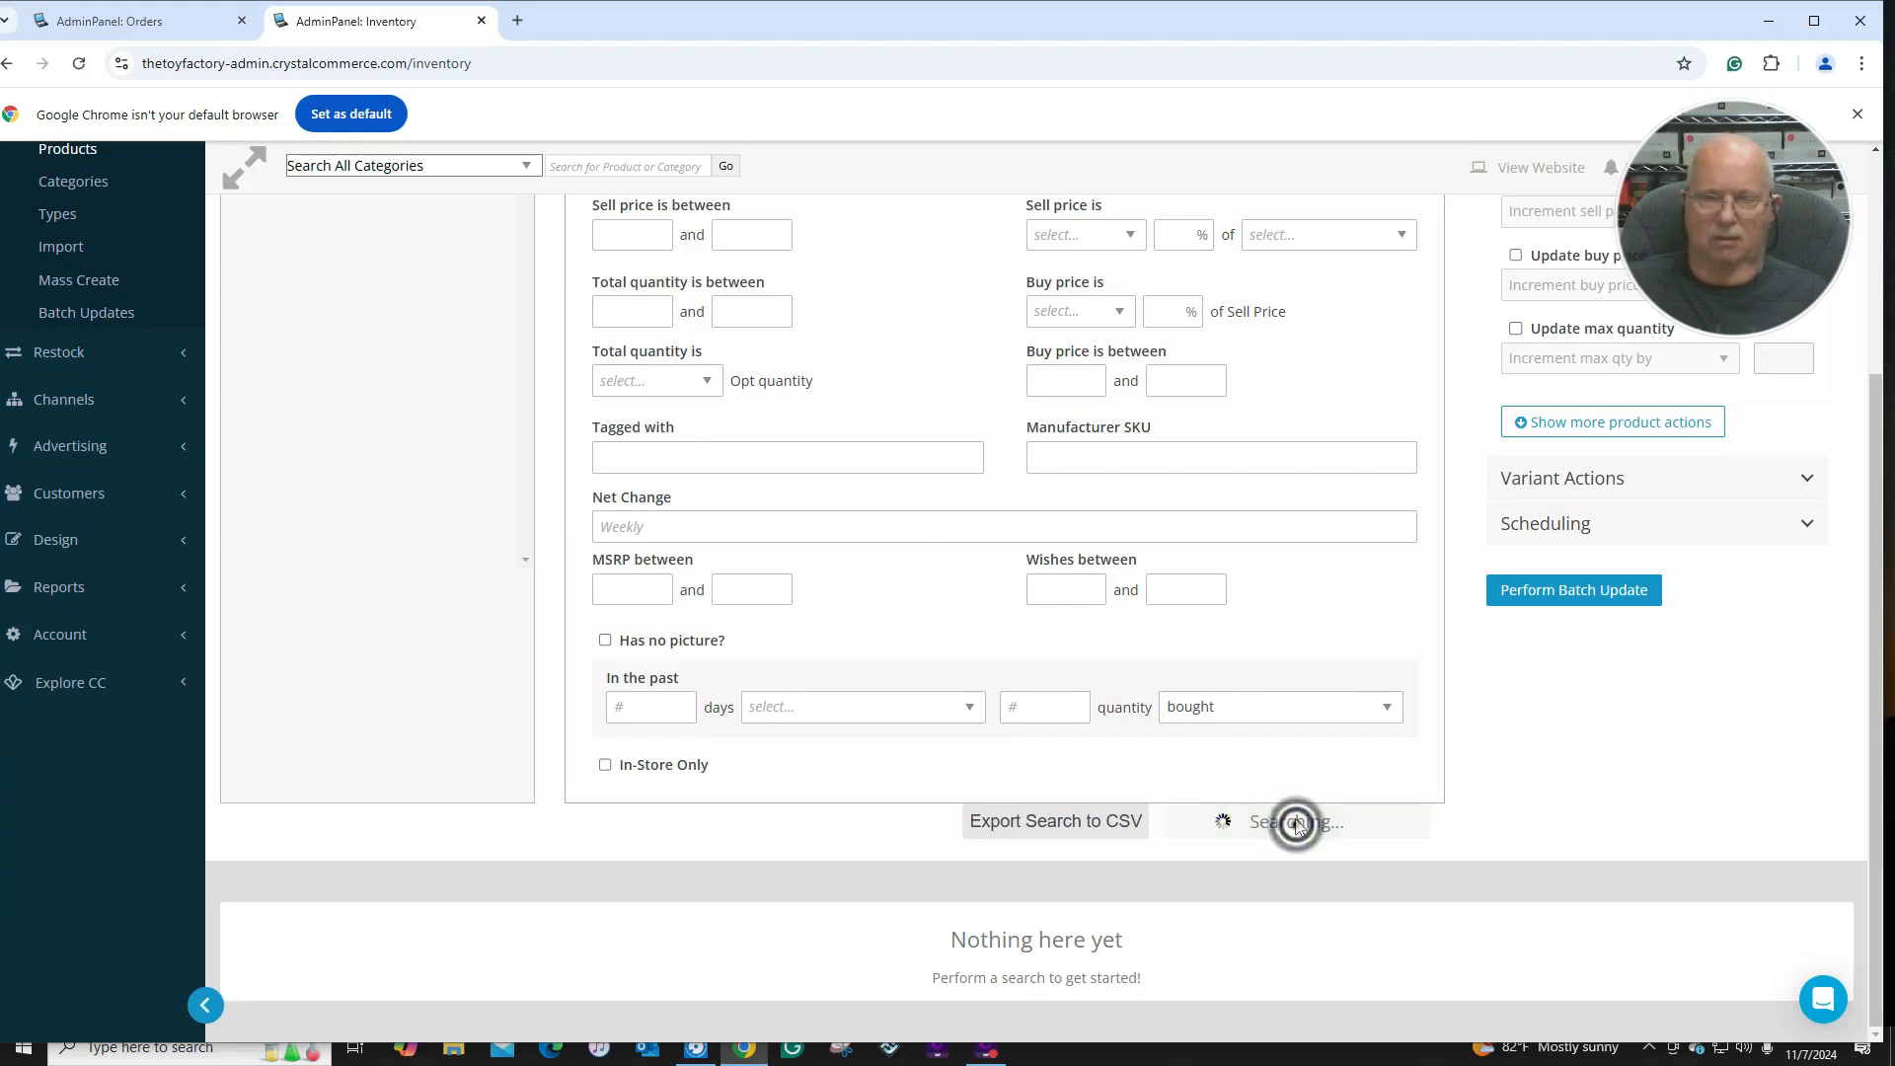